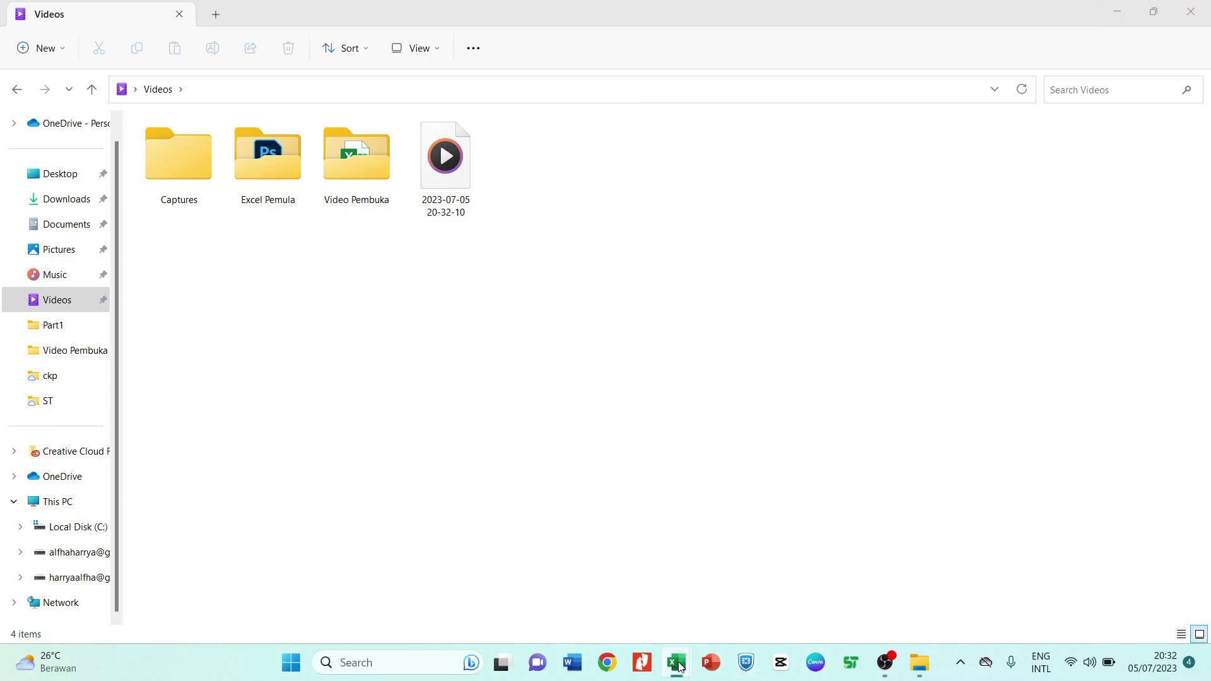
Switch to the Excel workbook "28 Rumus Wajib di Excel - File Latihan" and view the formula list on the Summary sheet
mouse_move(677, 666)
click(757, 593)
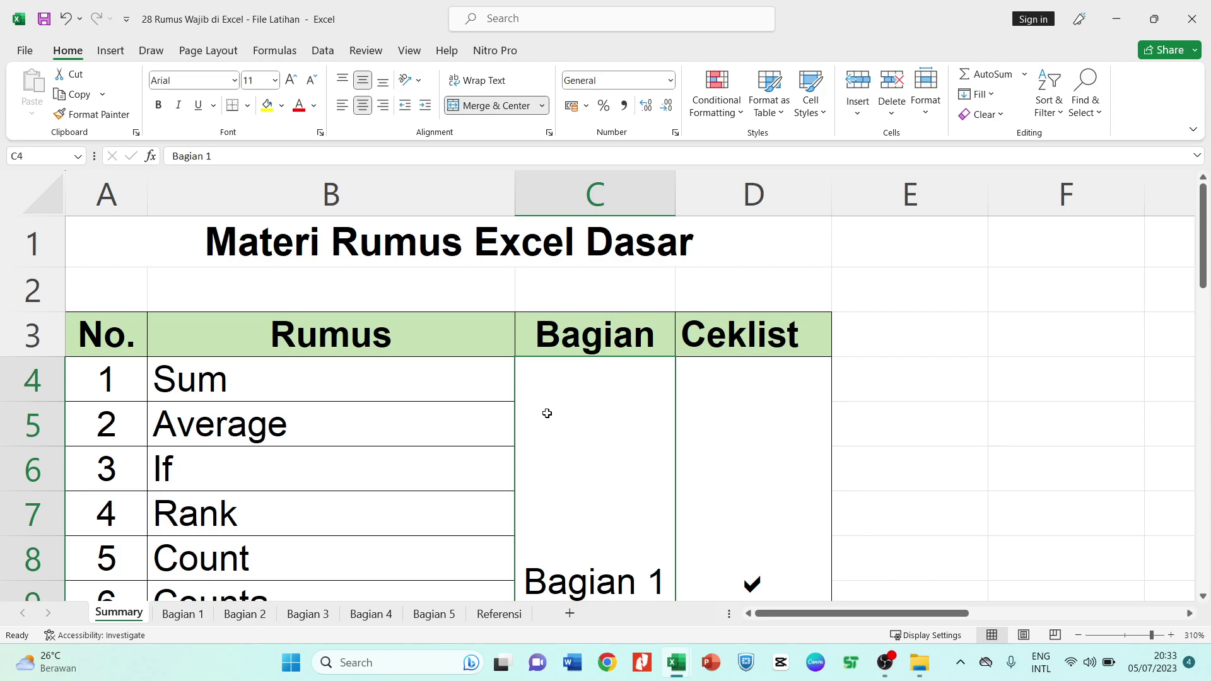
scroll(548, 413, down, 2)
scroll(557, 411, up, 2)
click(229, 382)
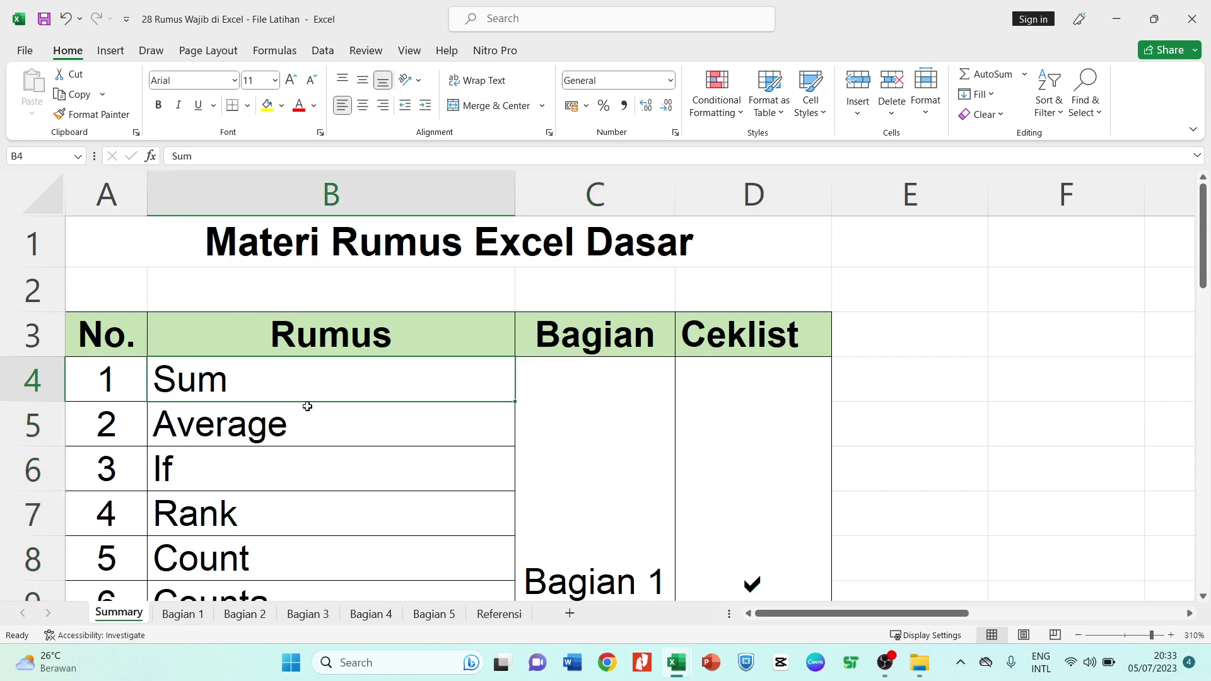
Examine the entries in the Rumus column one by one, from Average through Countif
scroll(308, 407, down, 1)
click(219, 310)
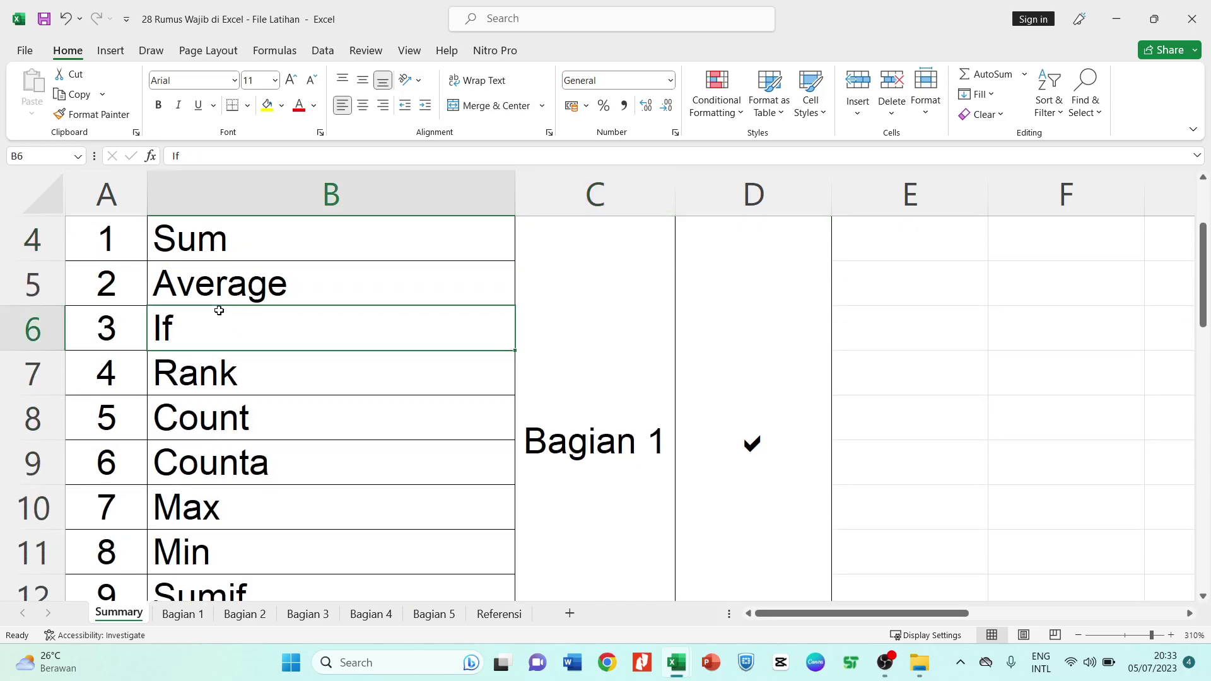
click(220, 294)
click(216, 326)
click(219, 388)
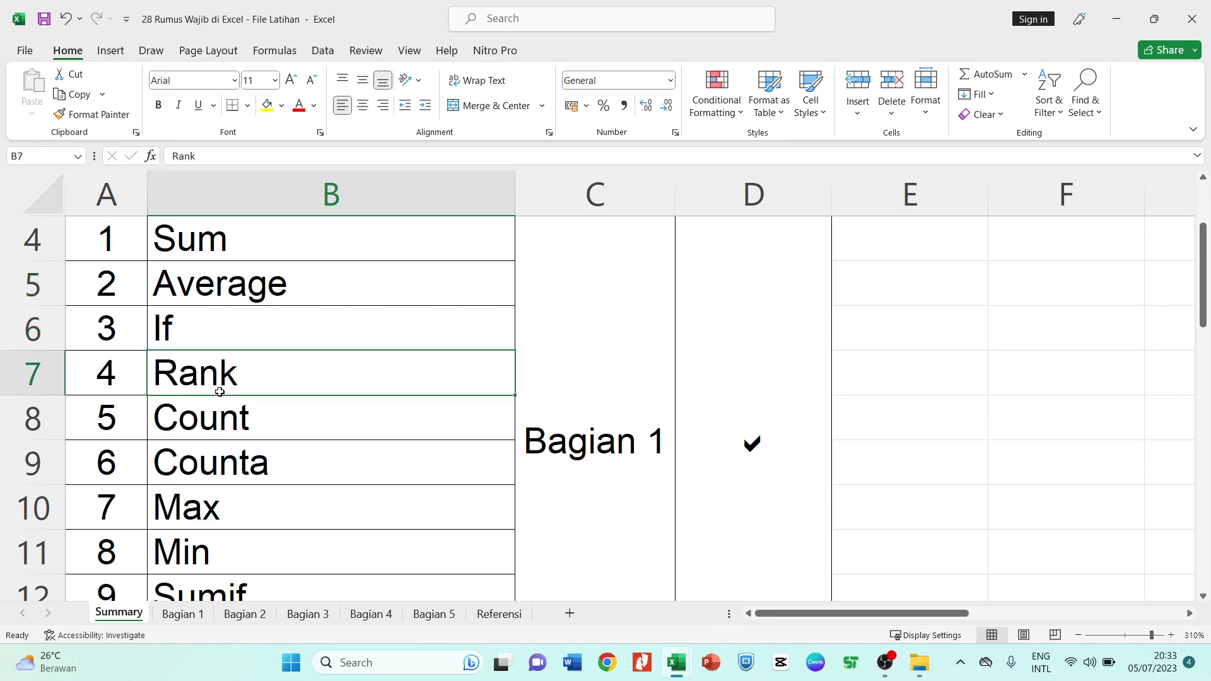
click(231, 427)
click(222, 477)
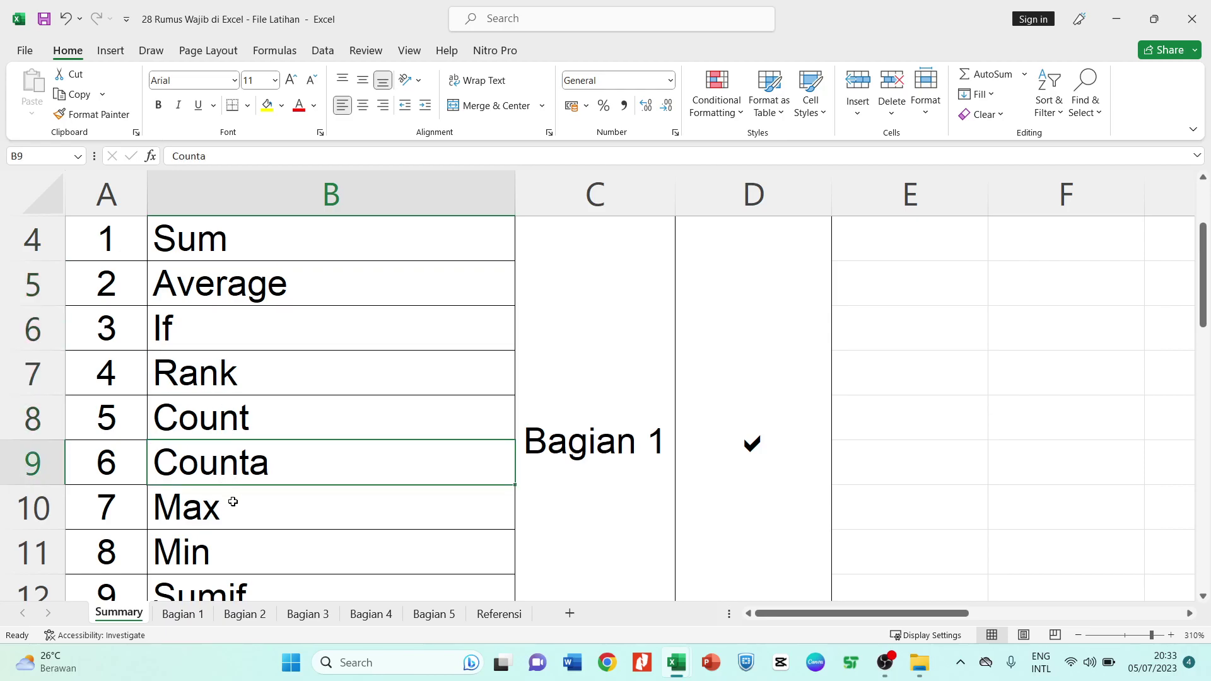
click(228, 503)
scroll(315, 454, down, 1)
click(247, 426)
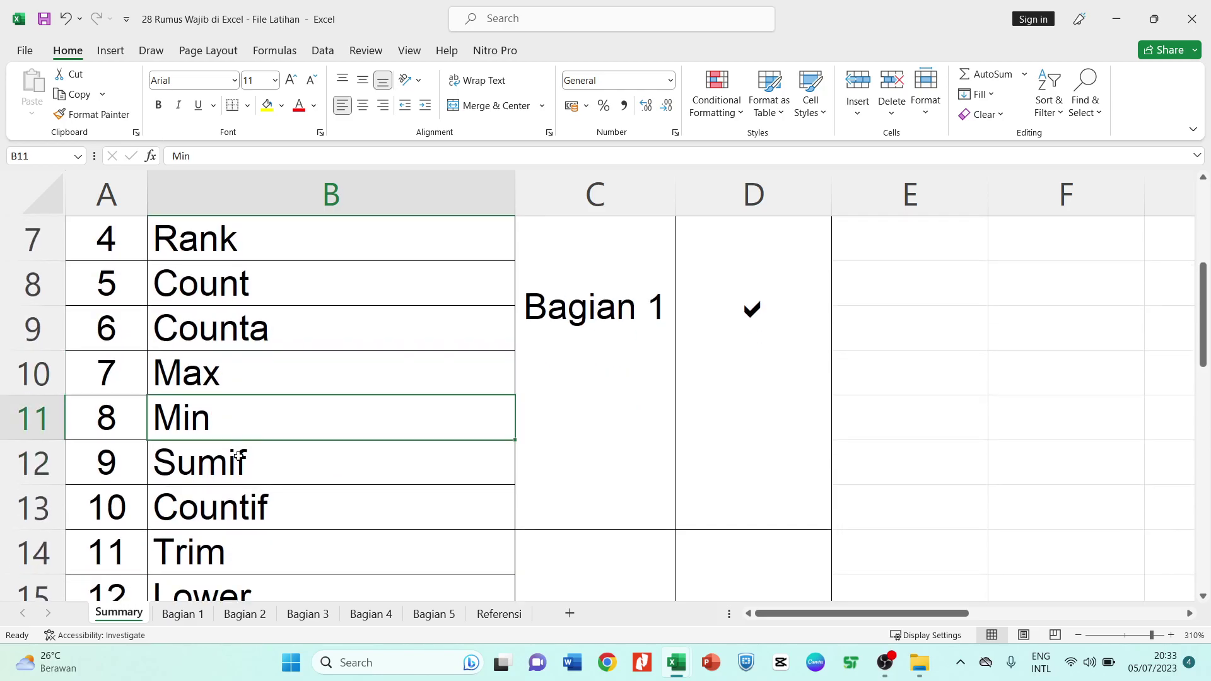
click(238, 467)
click(253, 508)
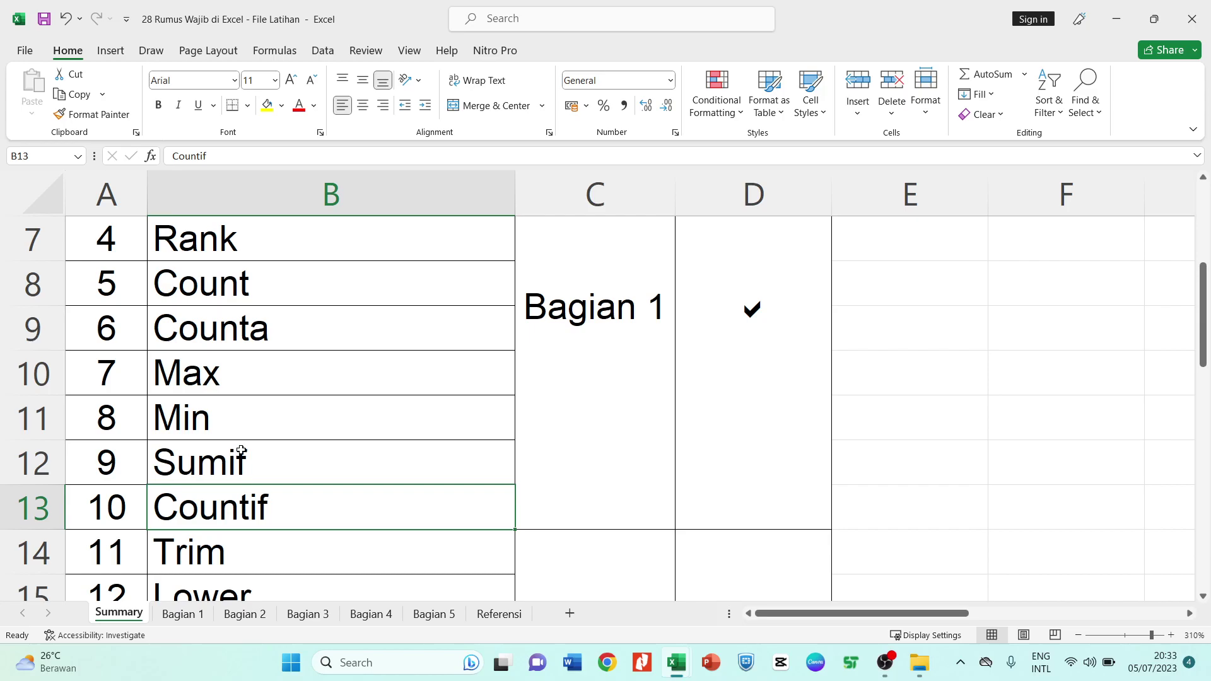
scroll(241, 451, up, 1)
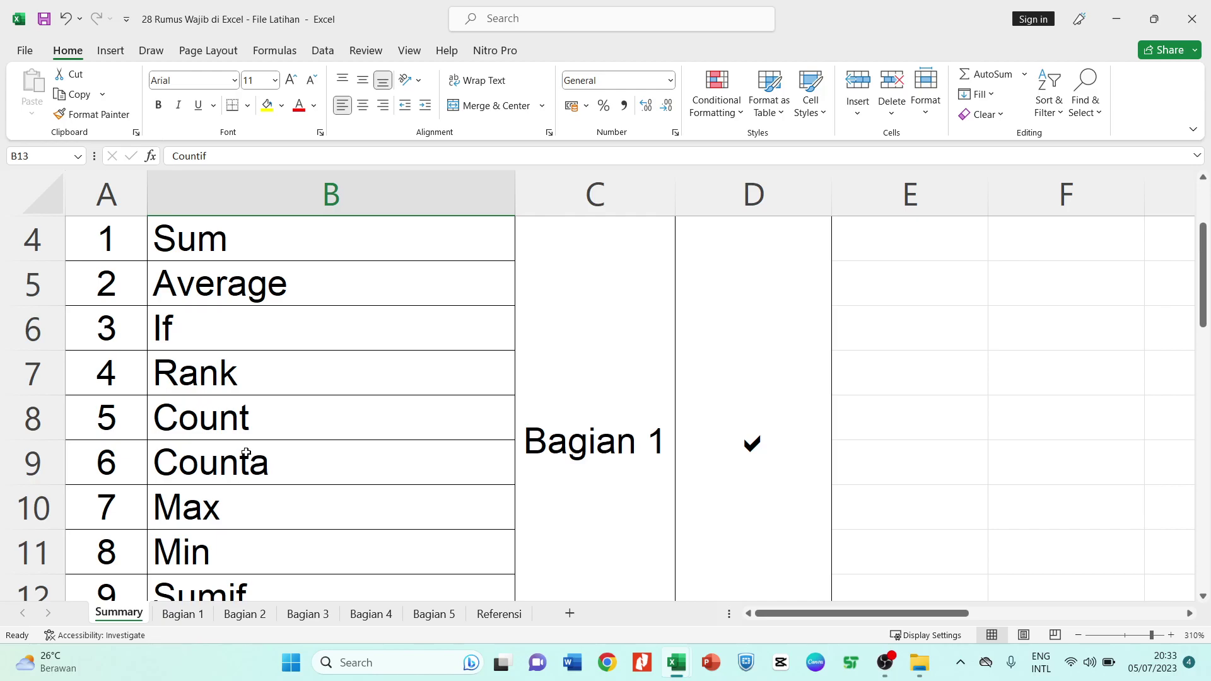
Examine which formulas belong to Bagian 1 and its Ceklist mark on the Summary sheet
click(562, 436)
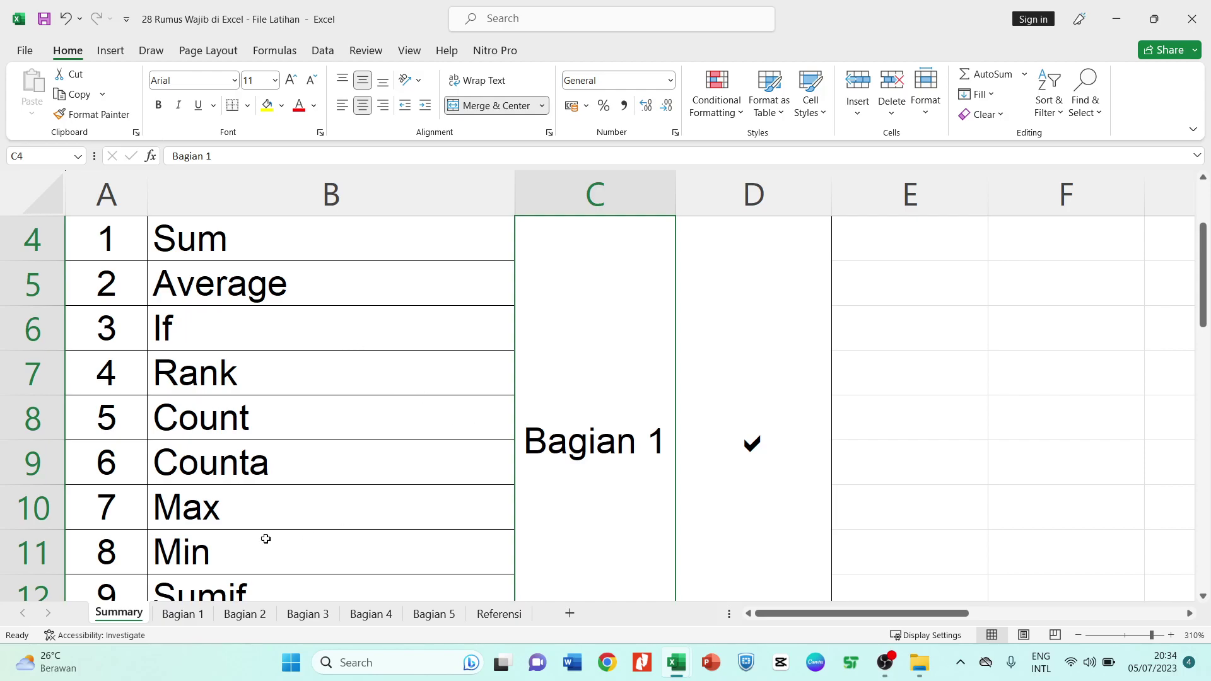
click(734, 490)
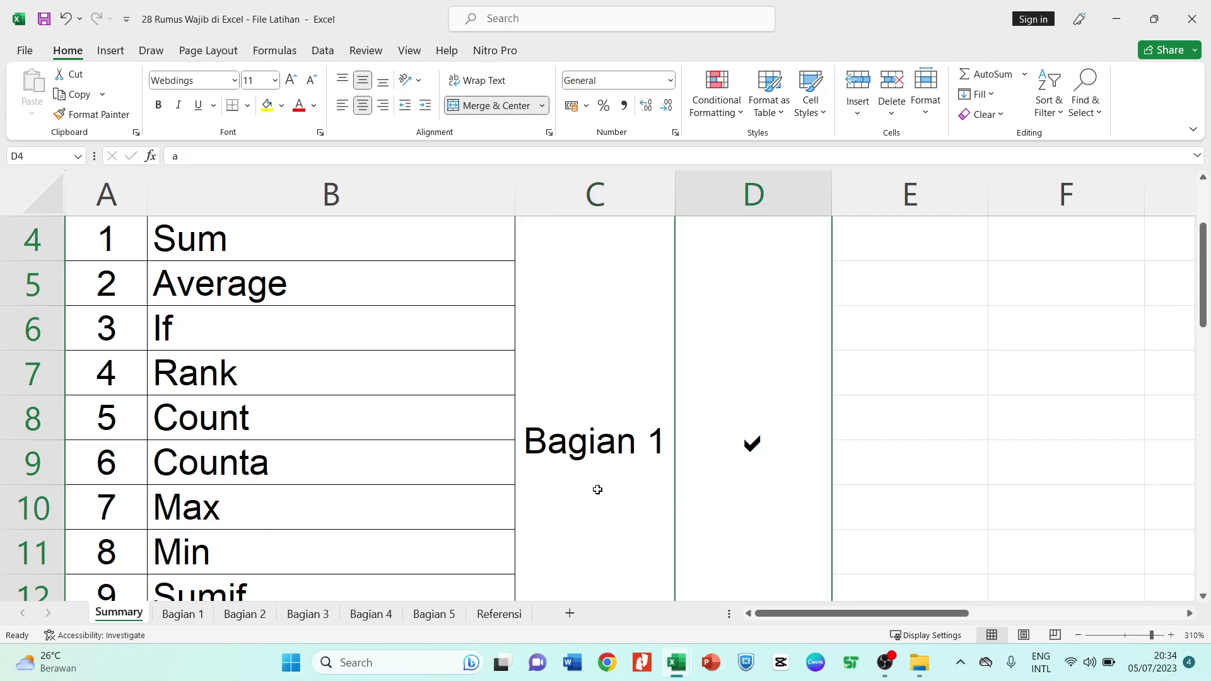
scroll(598, 490, down, 1)
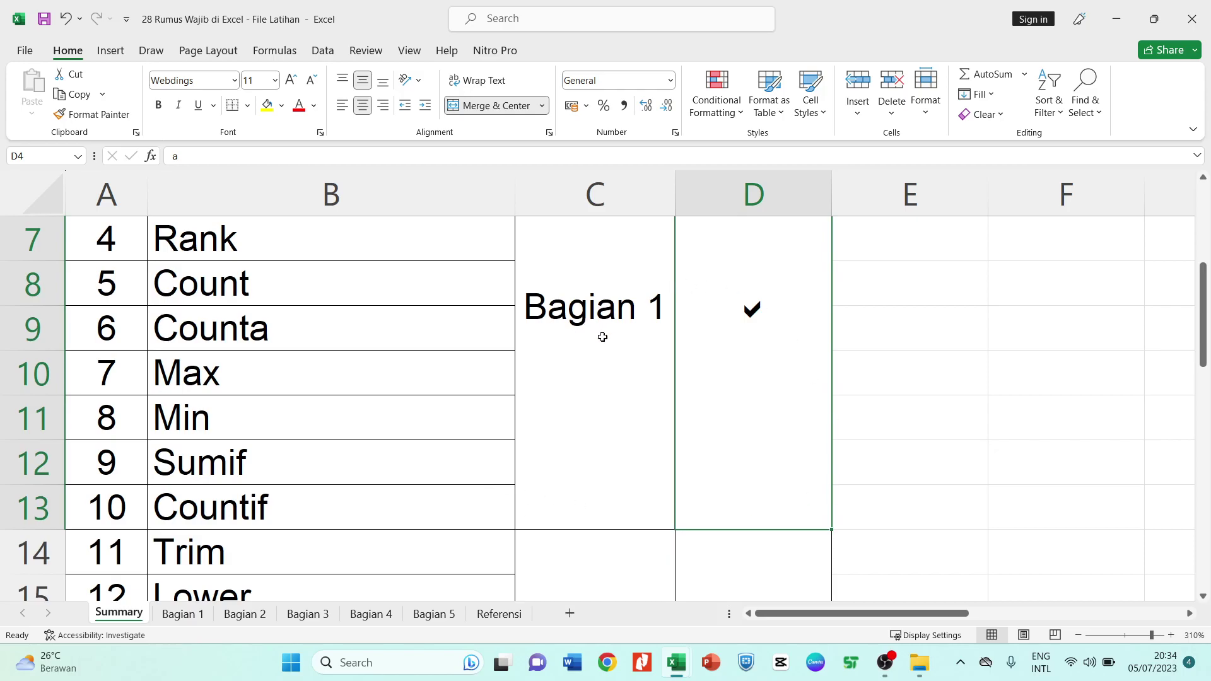
scroll(189, 459, up, 2)
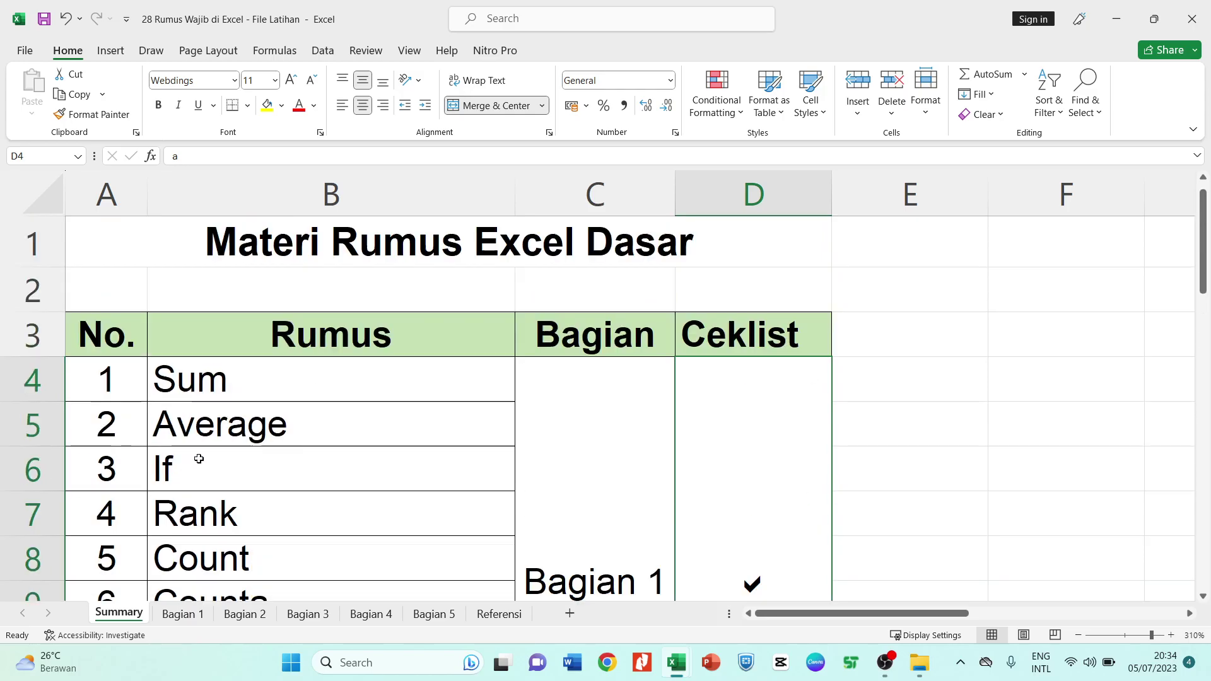
click(195, 377)
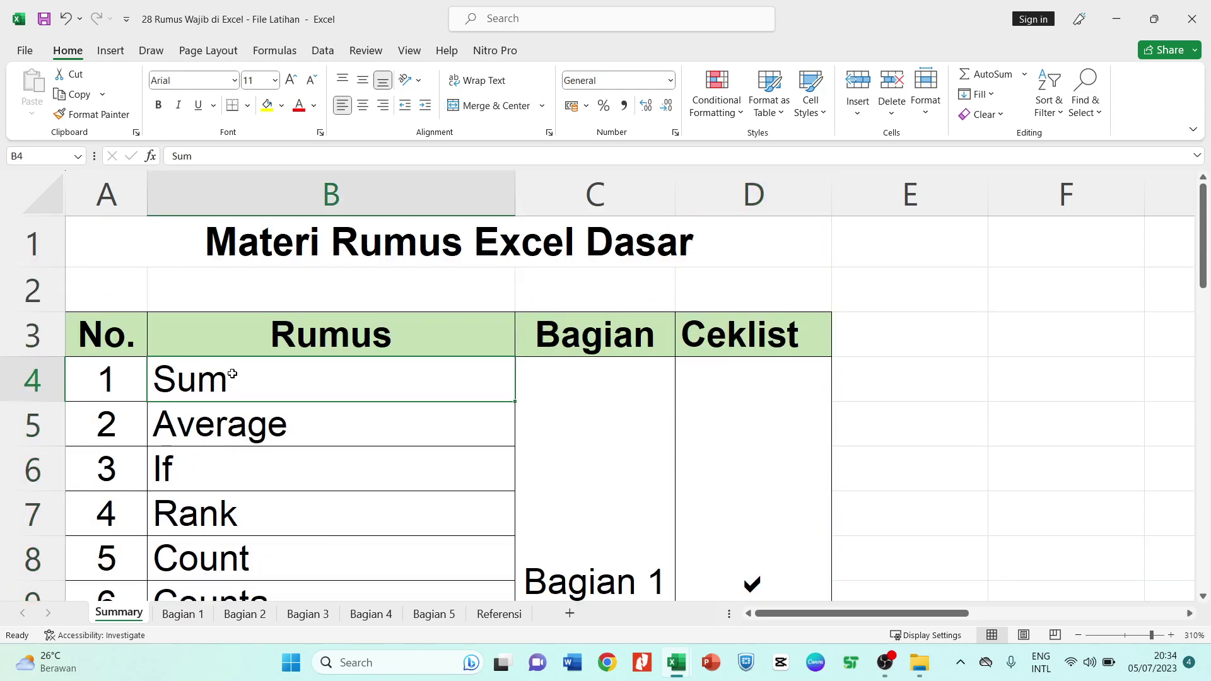
scroll(202, 391, down, 3)
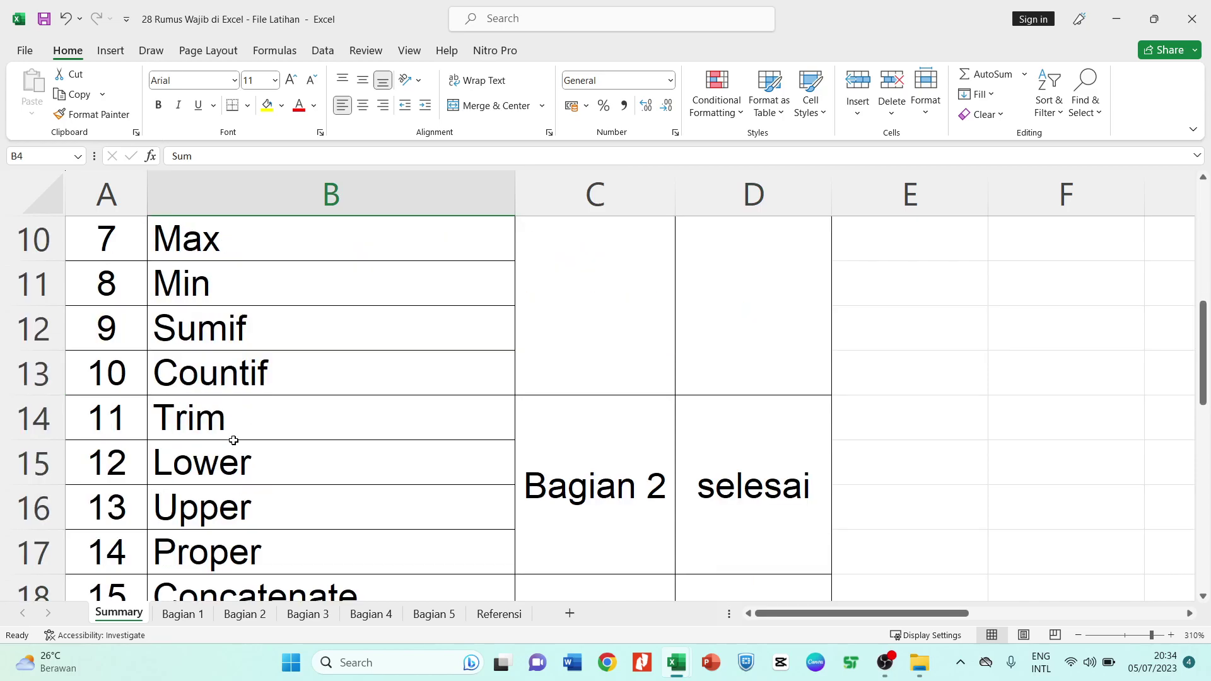
click(182, 375)
click(617, 387)
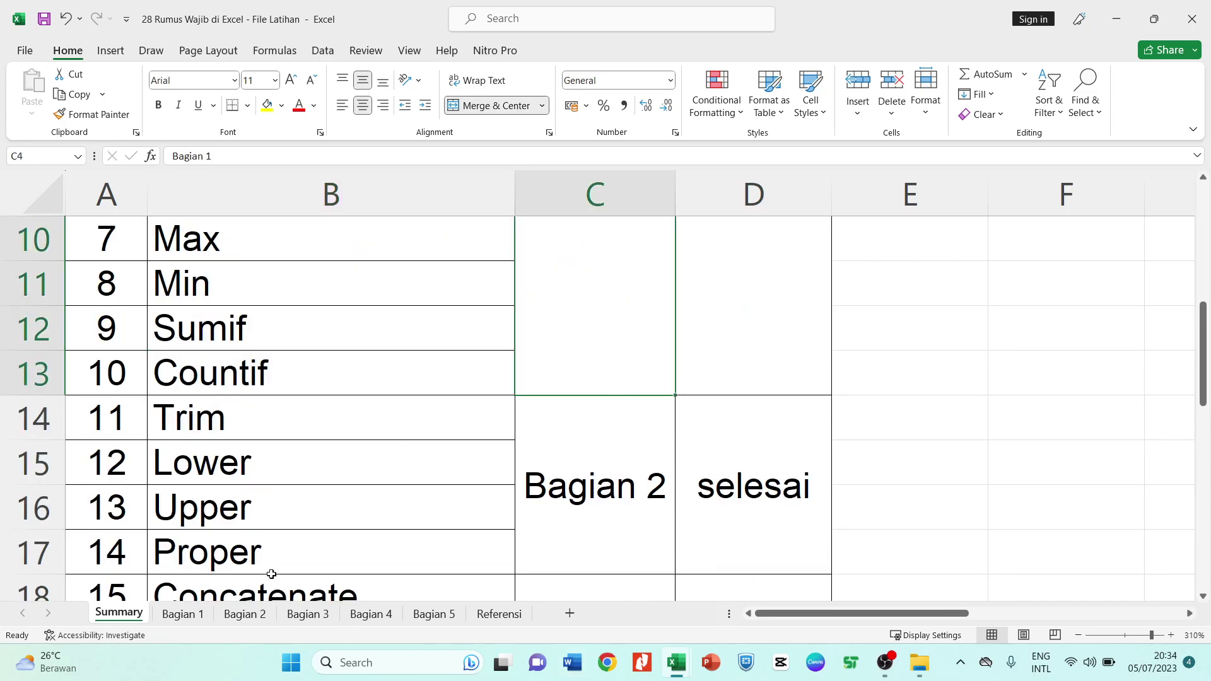
click(885, 663)
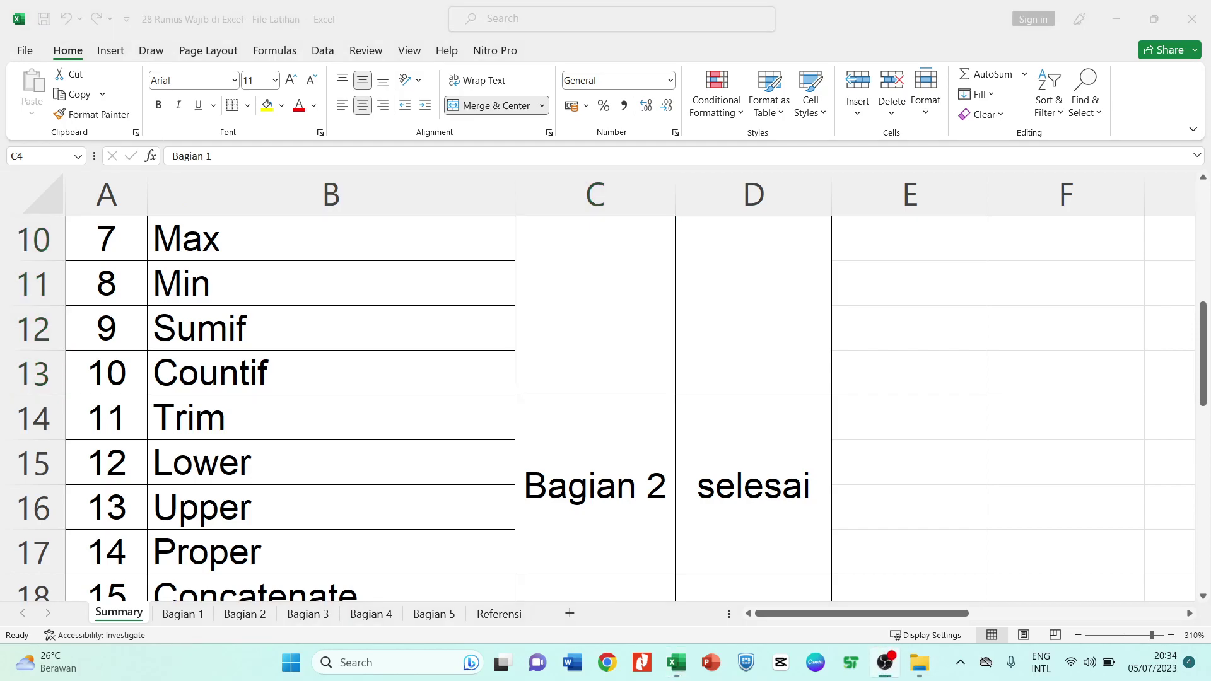
key(alt+Tab)
click(550, 423)
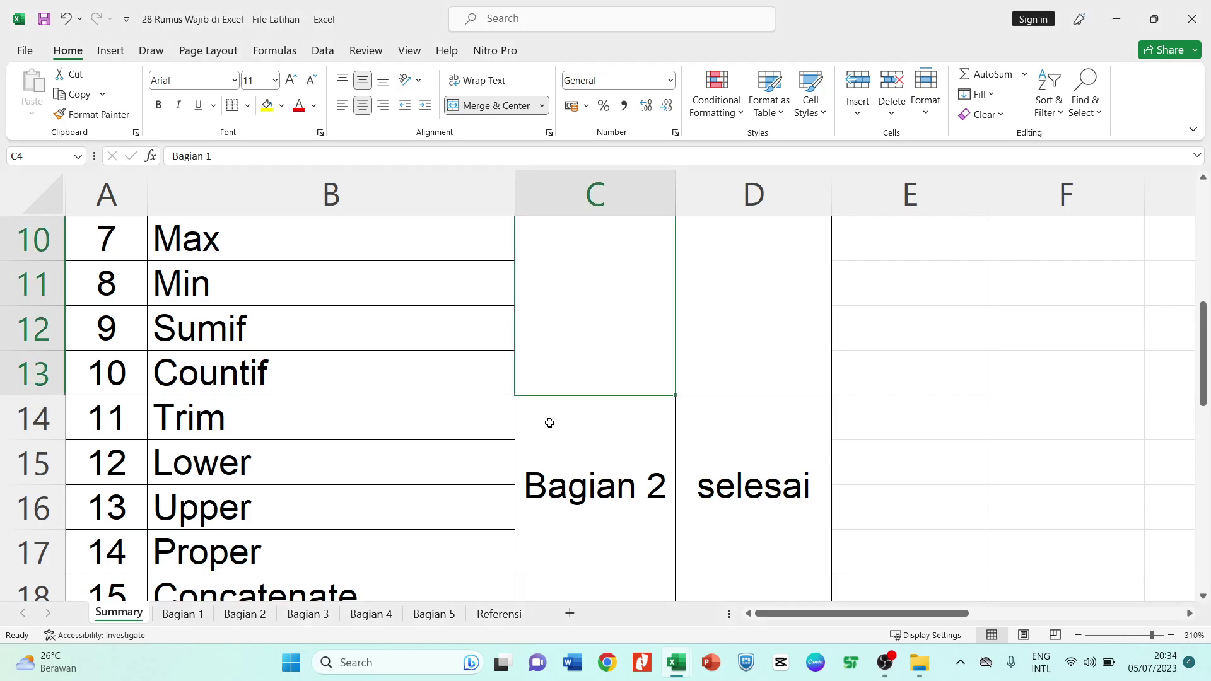
scroll(554, 423, up, 3)
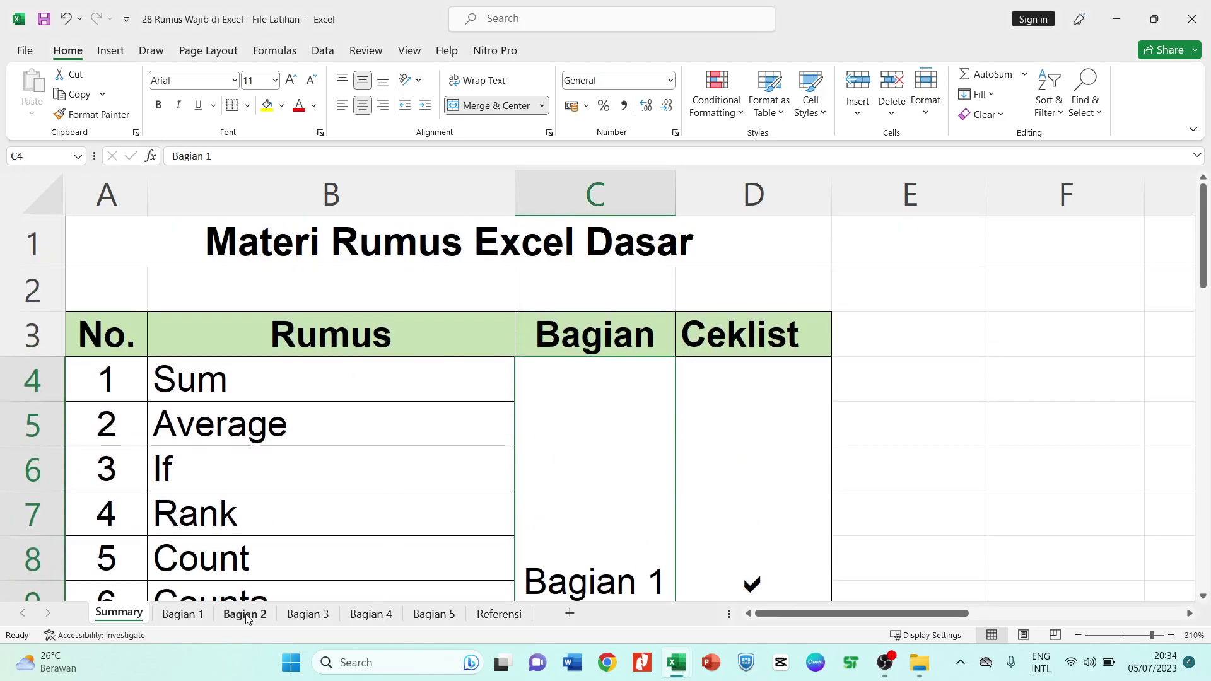
Open the Bagian 1 sheet and look over the employee sales table and the formula names listed beside it in column L
click(170, 615)
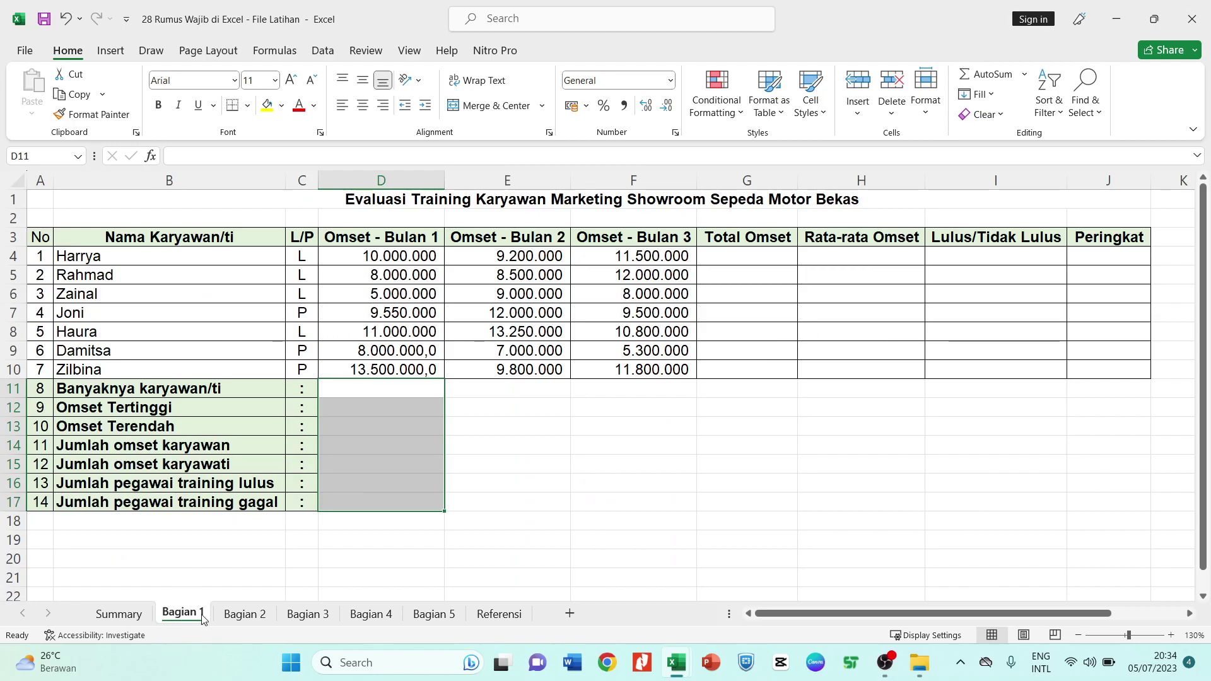
click(373, 392)
click(376, 412)
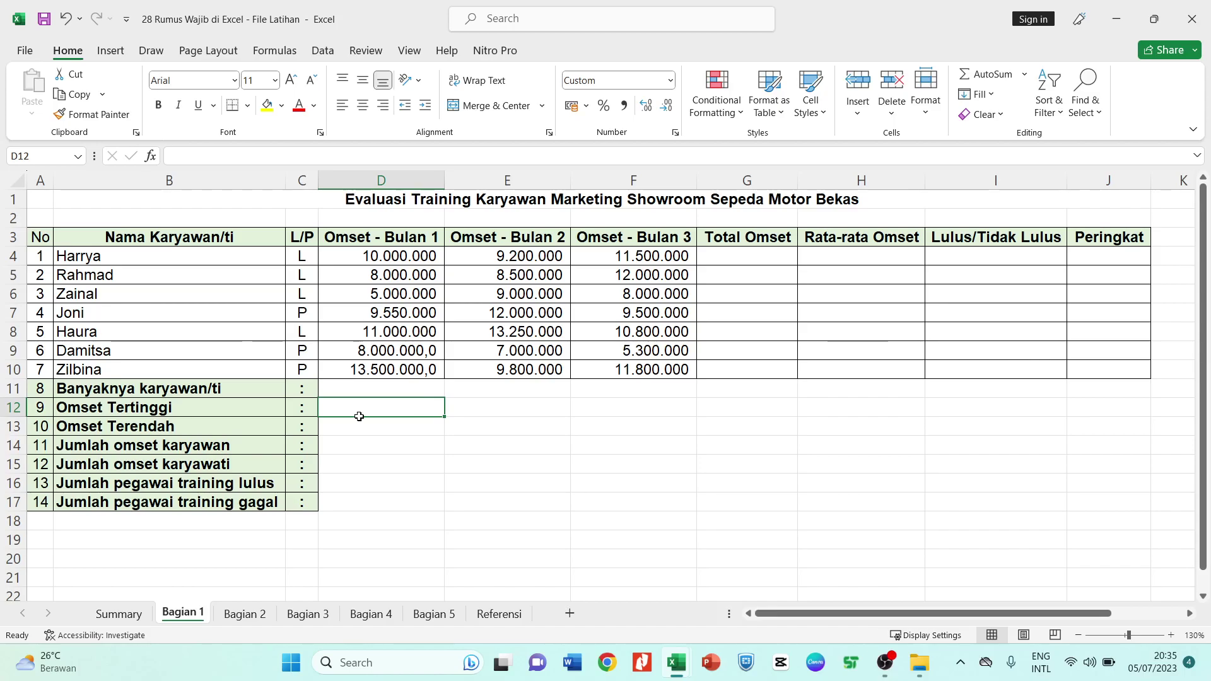
drag(800, 621, 876, 620)
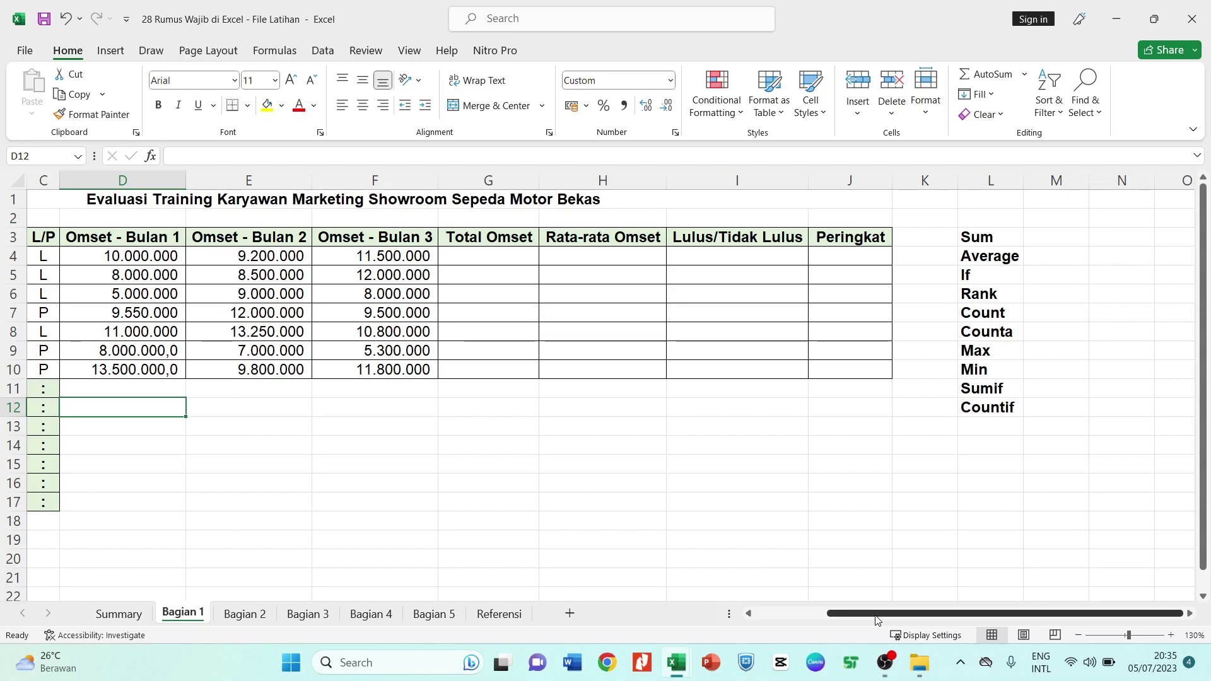
drag(875, 615, 742, 632)
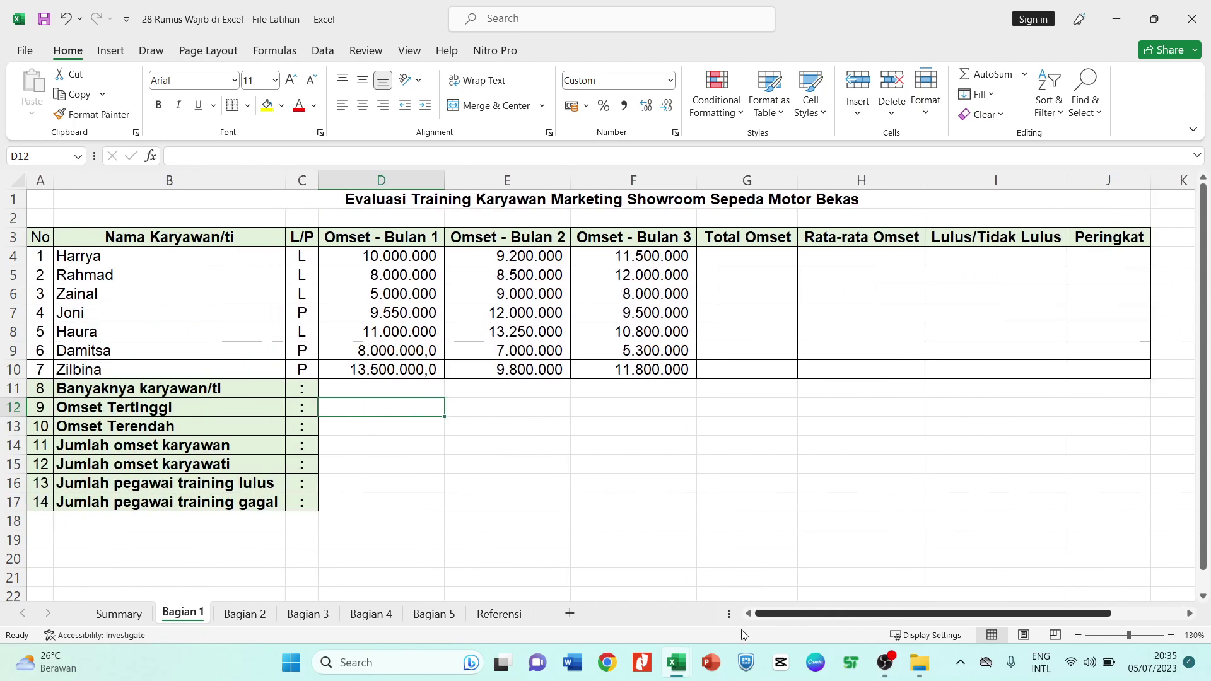
click(562, 413)
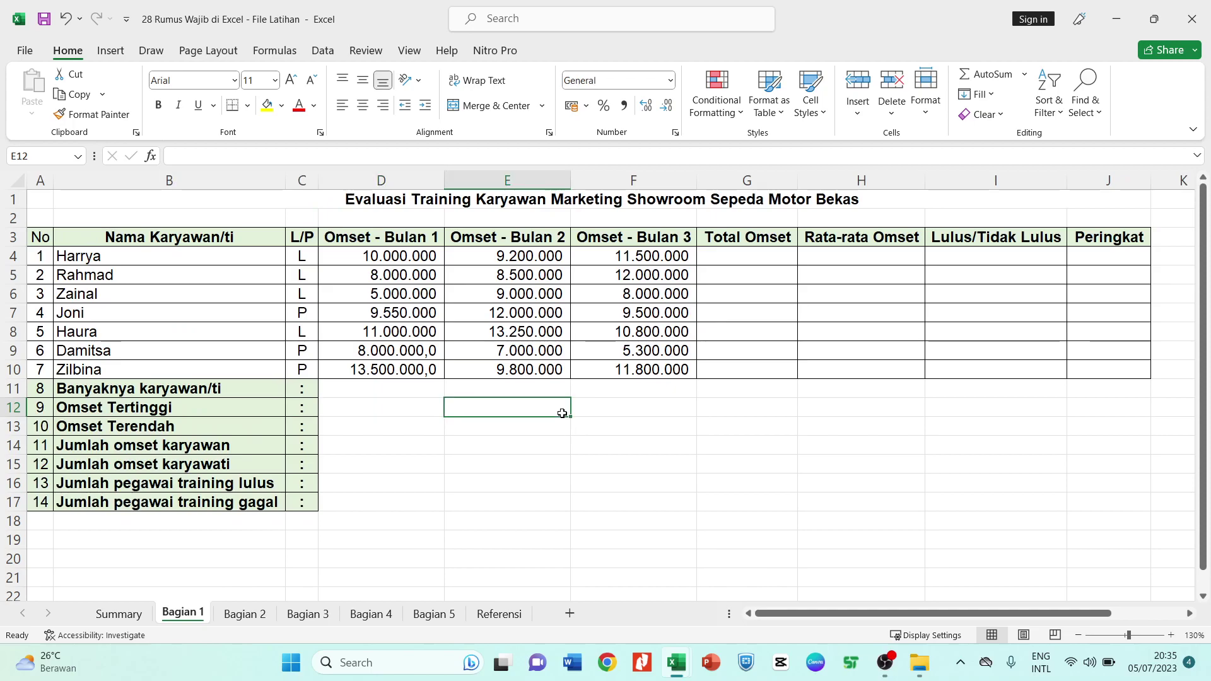
Enter the formula =SUM(D4:F4) in cell G4 to total the first employee's three months of sales
click(752, 319)
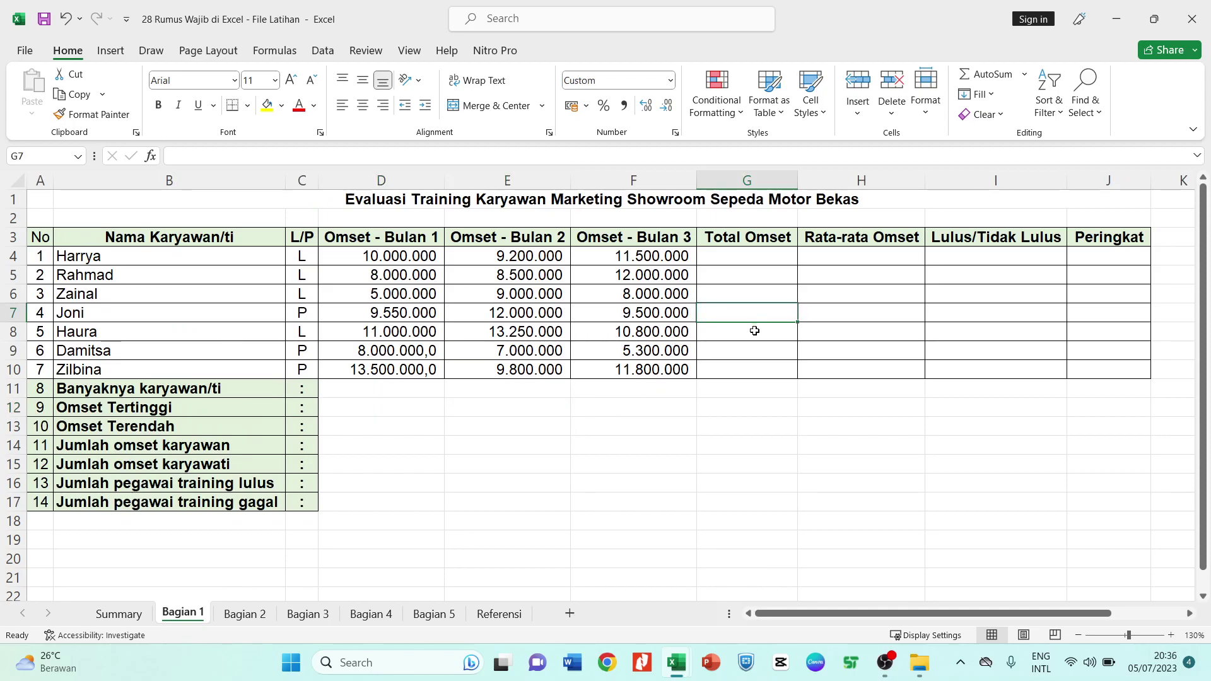
click(744, 256)
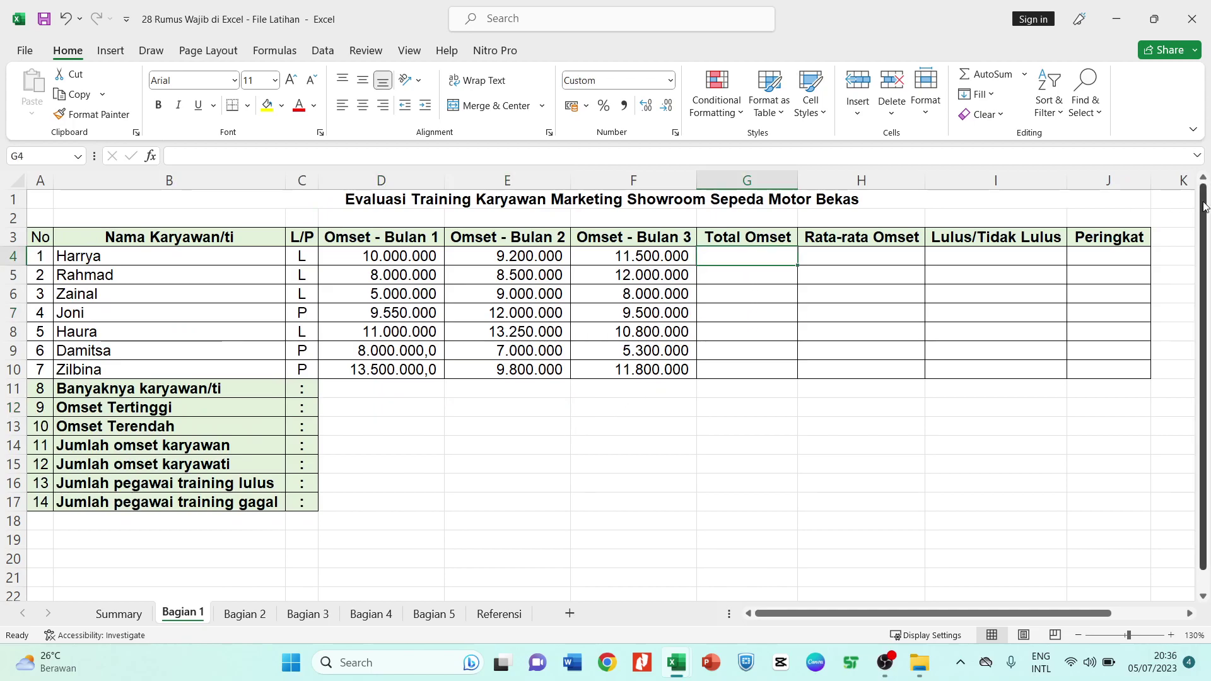
text(=)
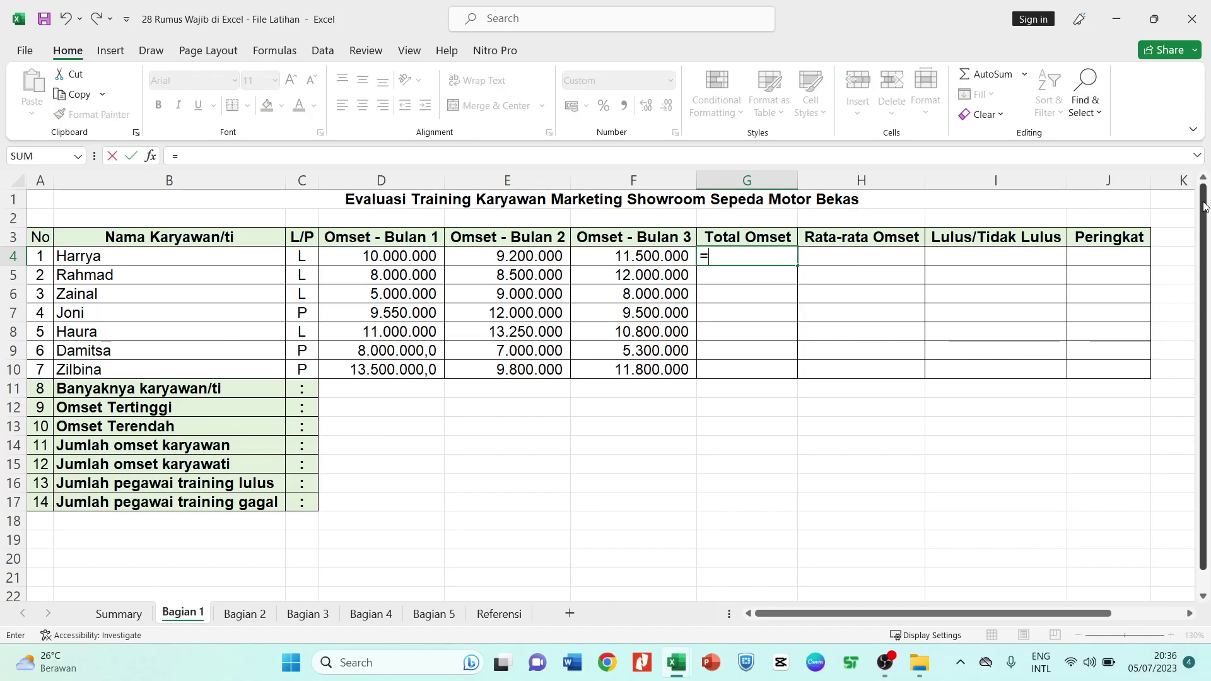
text(sum)
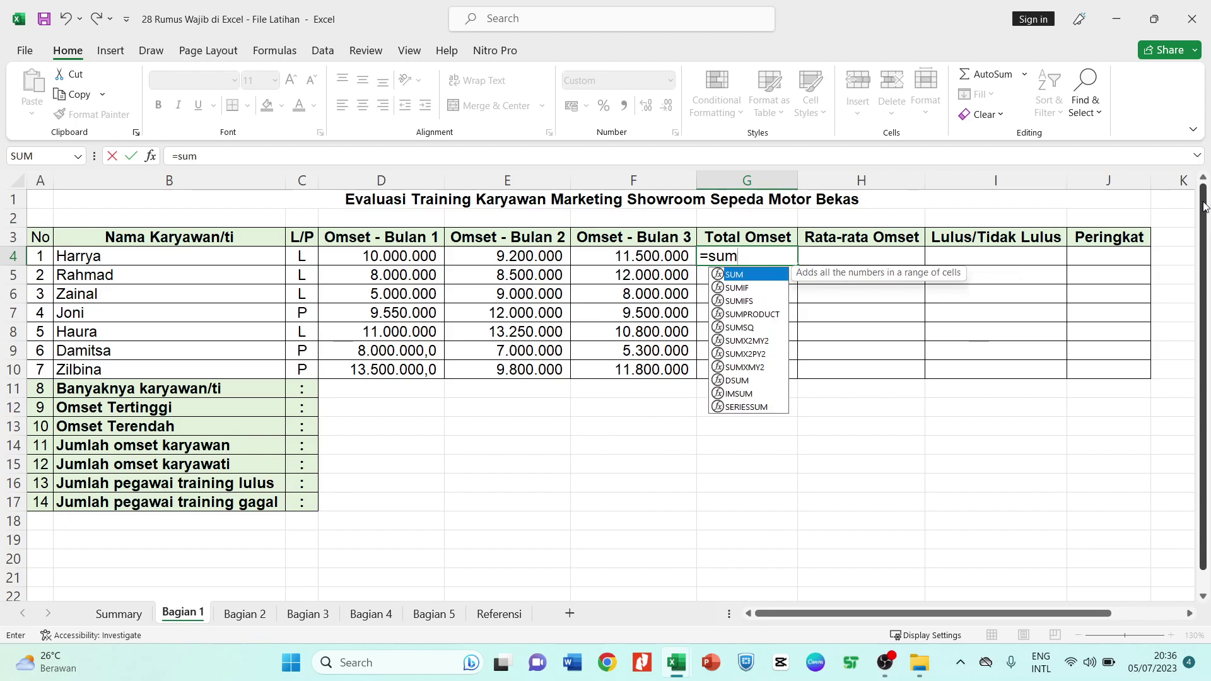
key(Tab)
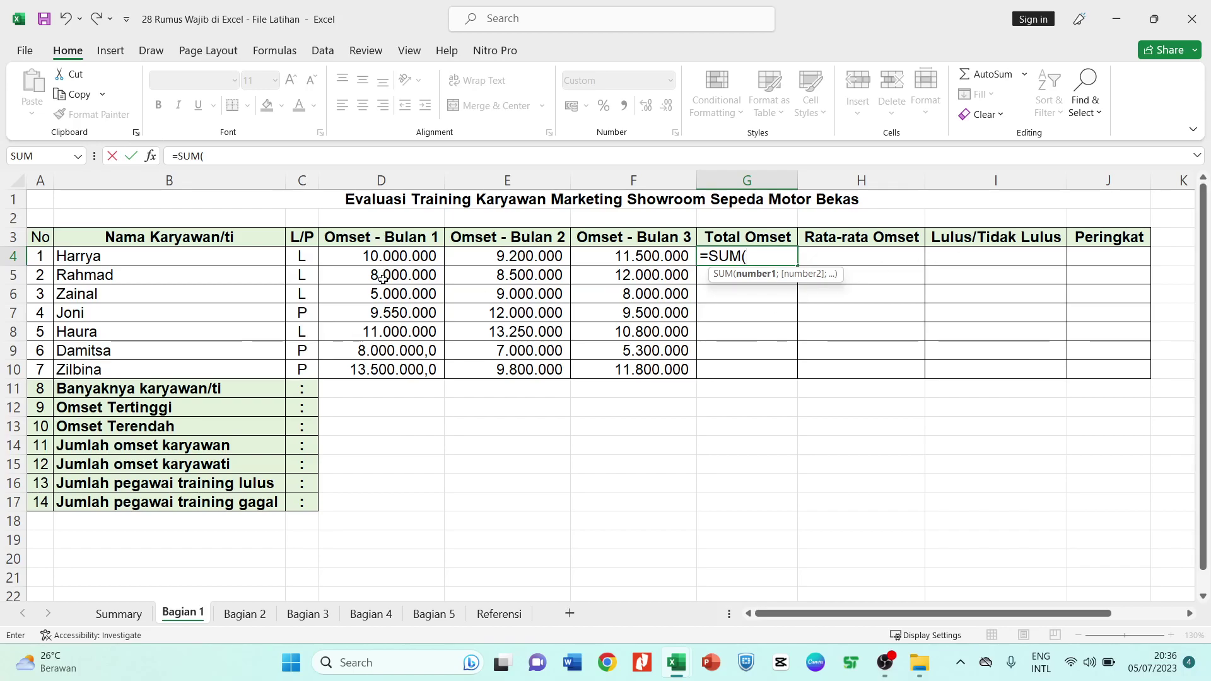
click(384, 258)
click(485, 256)
click(603, 265)
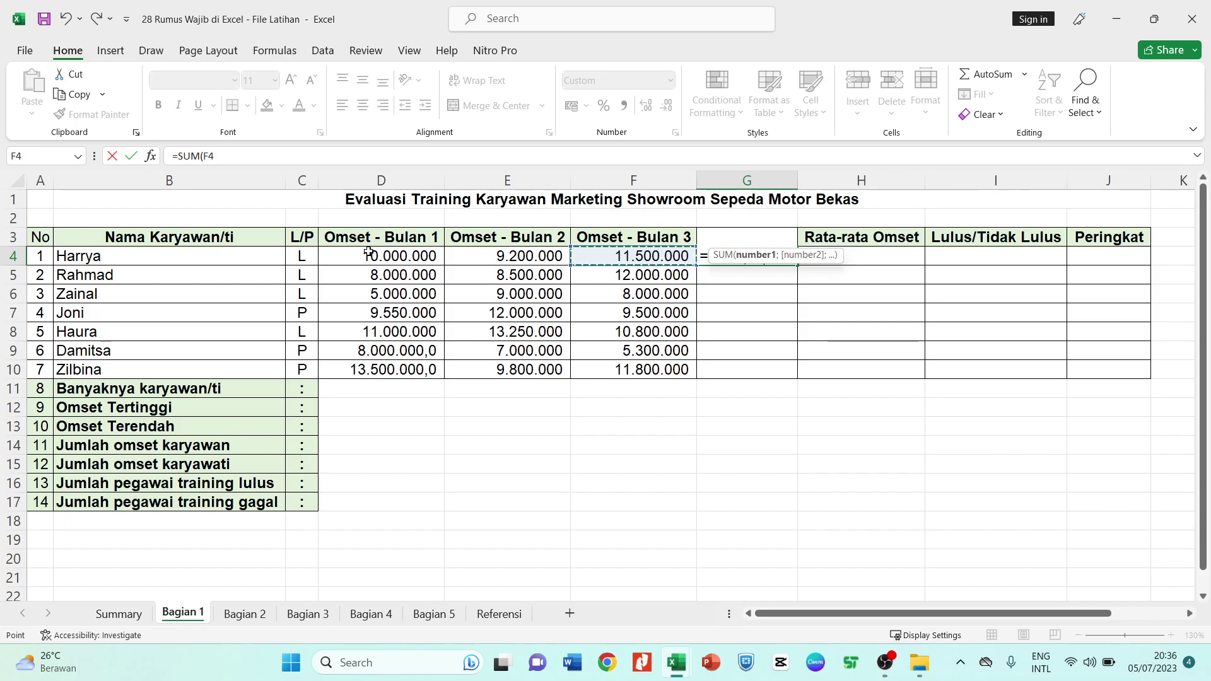
drag(369, 256, 622, 260)
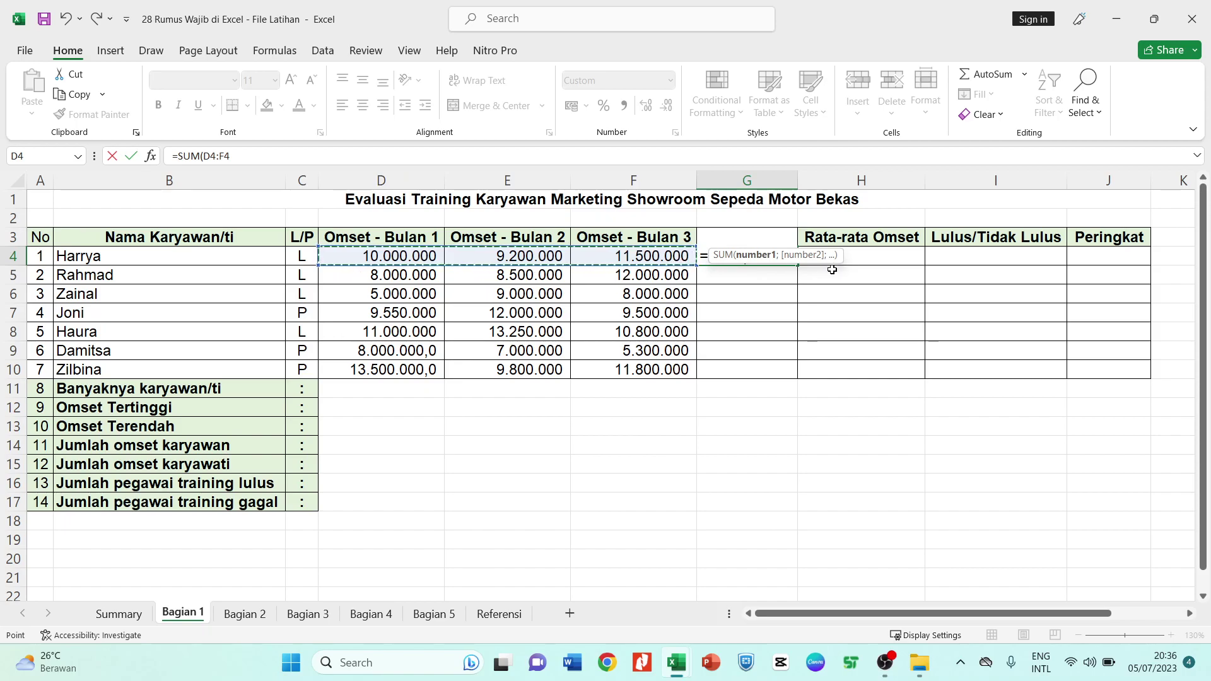
text())
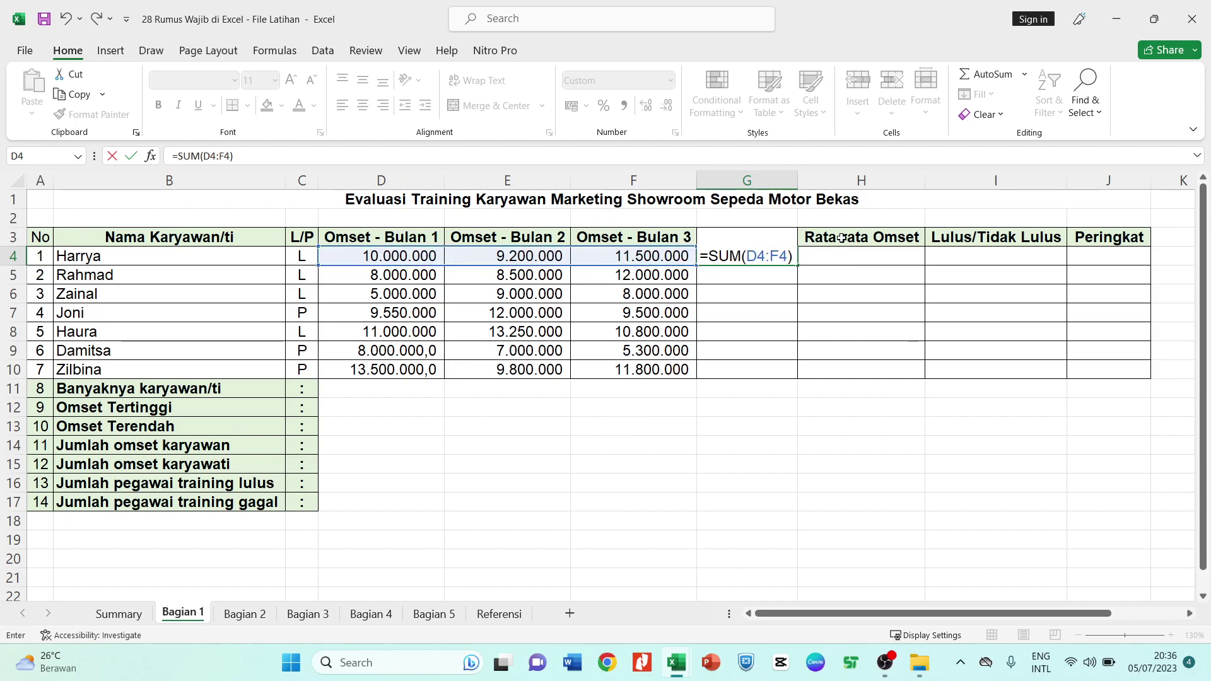
key(Return)
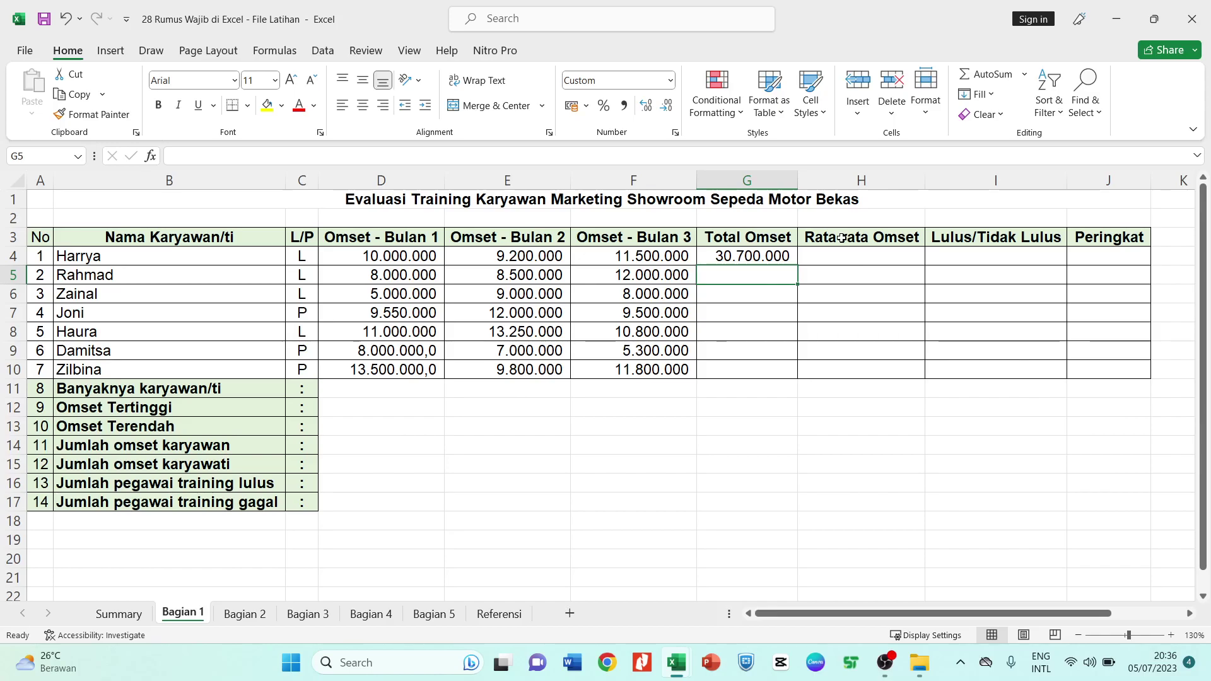
Fill the Total Omset formula from G4 down to G10 for the remaining employees
click(769, 252)
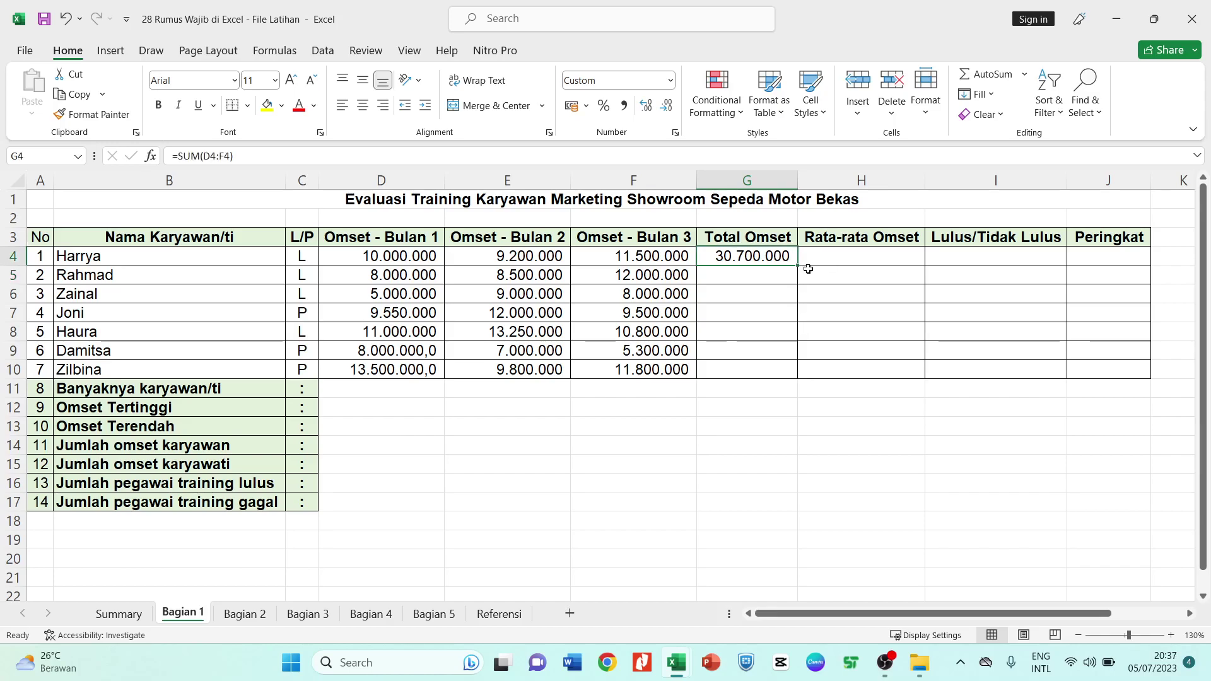
drag(799, 268, 809, 371)
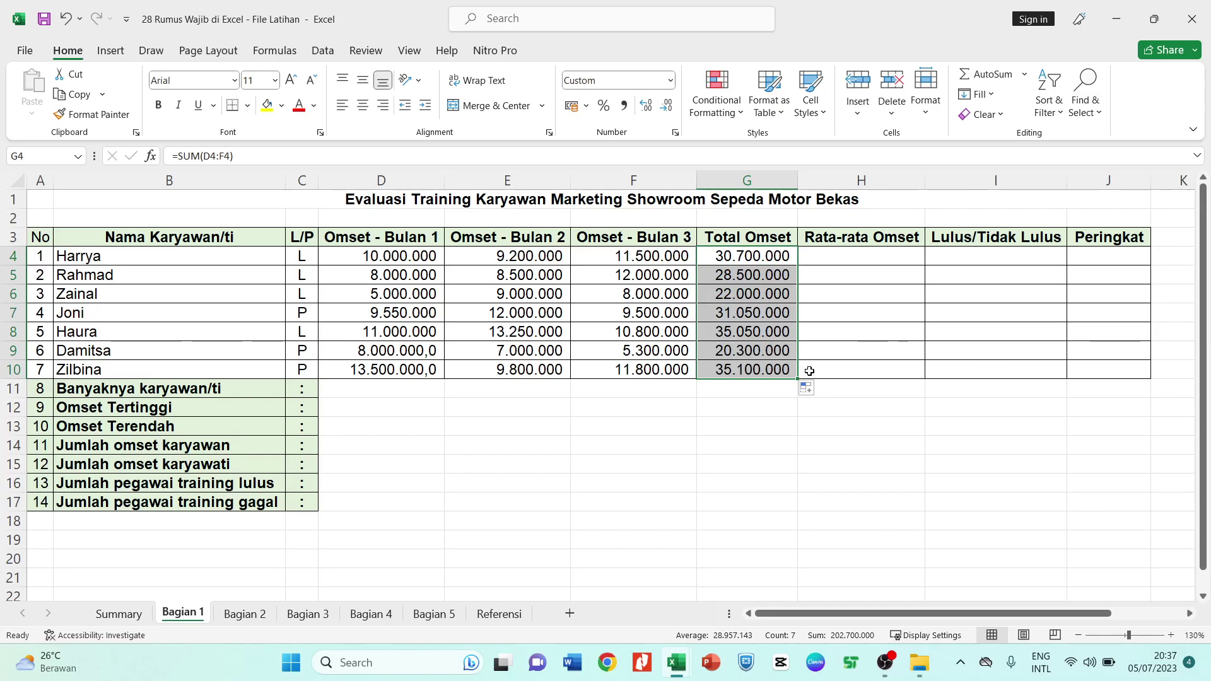
click(116, 274)
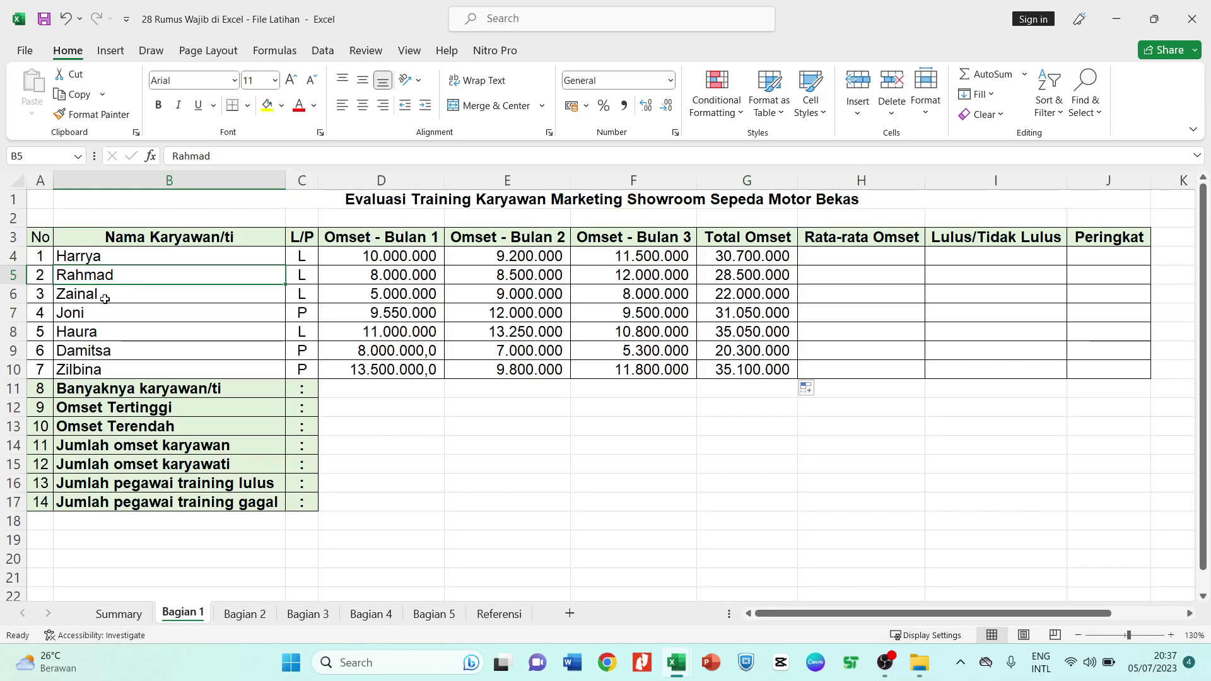
Review the remaining employees in rows 6 to 10 and the first Total Omset results in column G
click(103, 299)
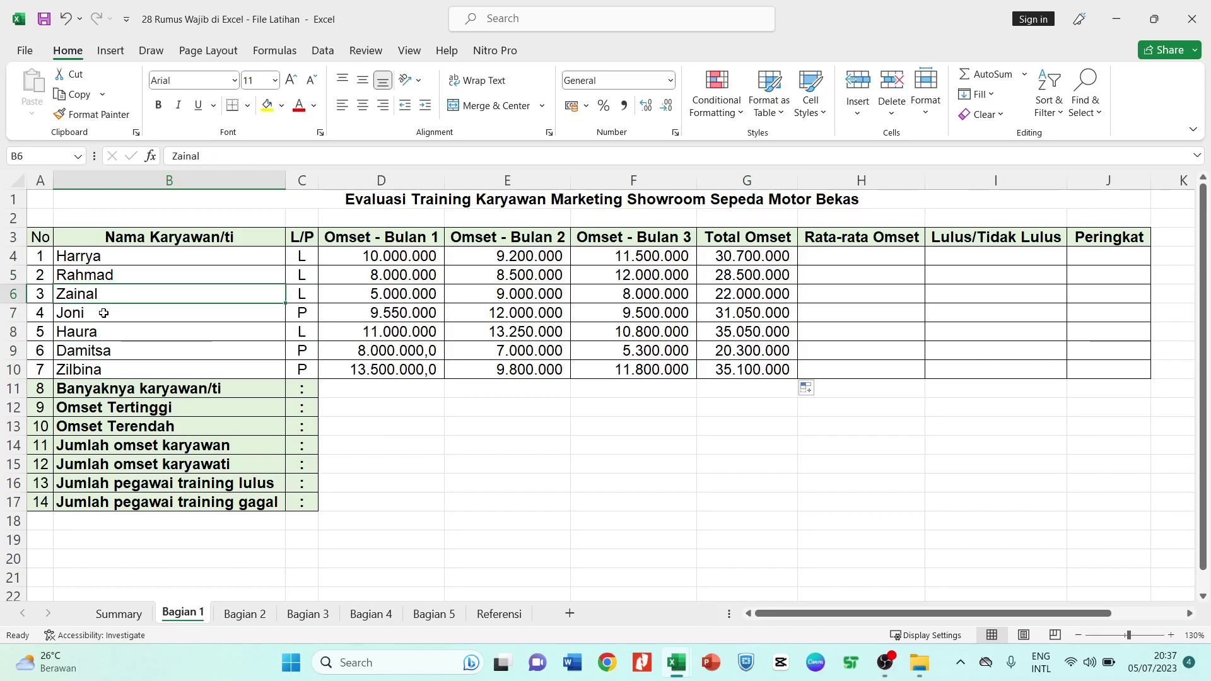
click(95, 317)
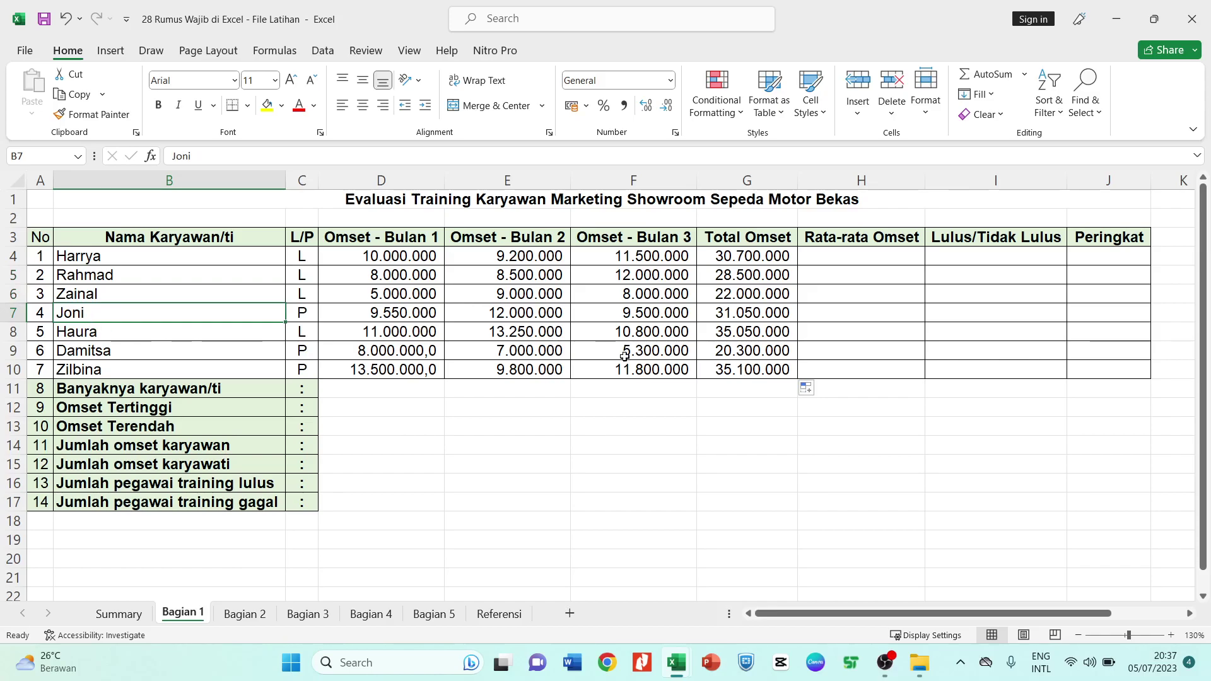
click(94, 333)
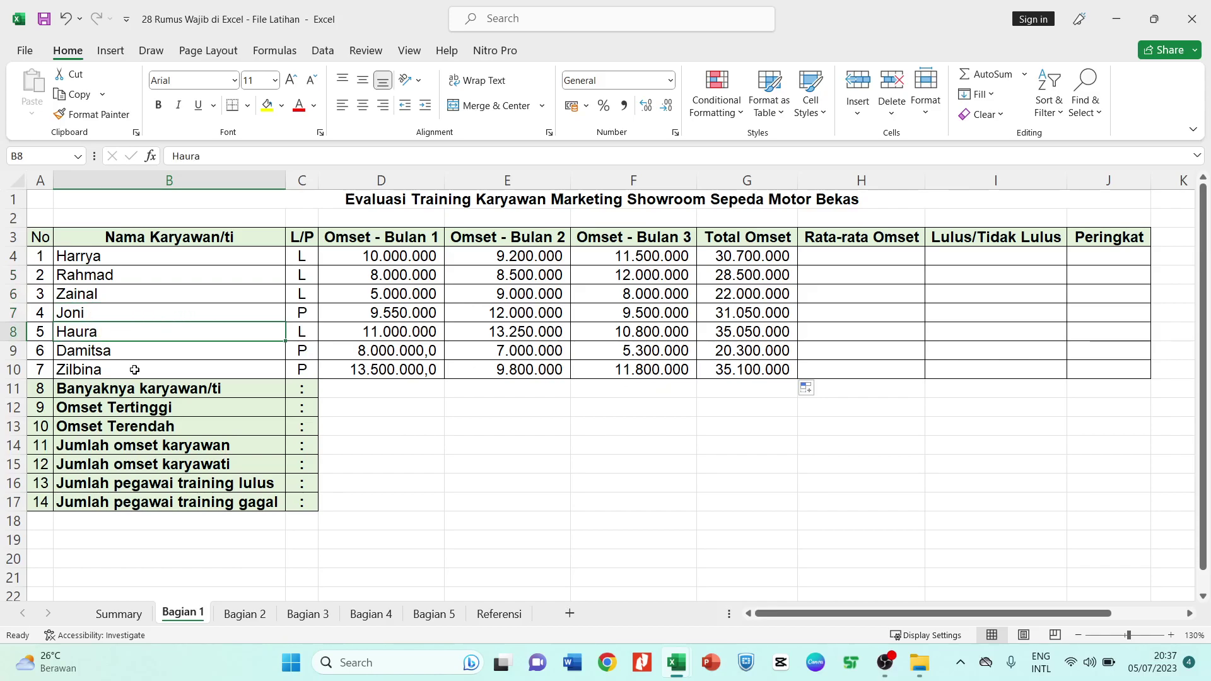
click(108, 353)
click(105, 370)
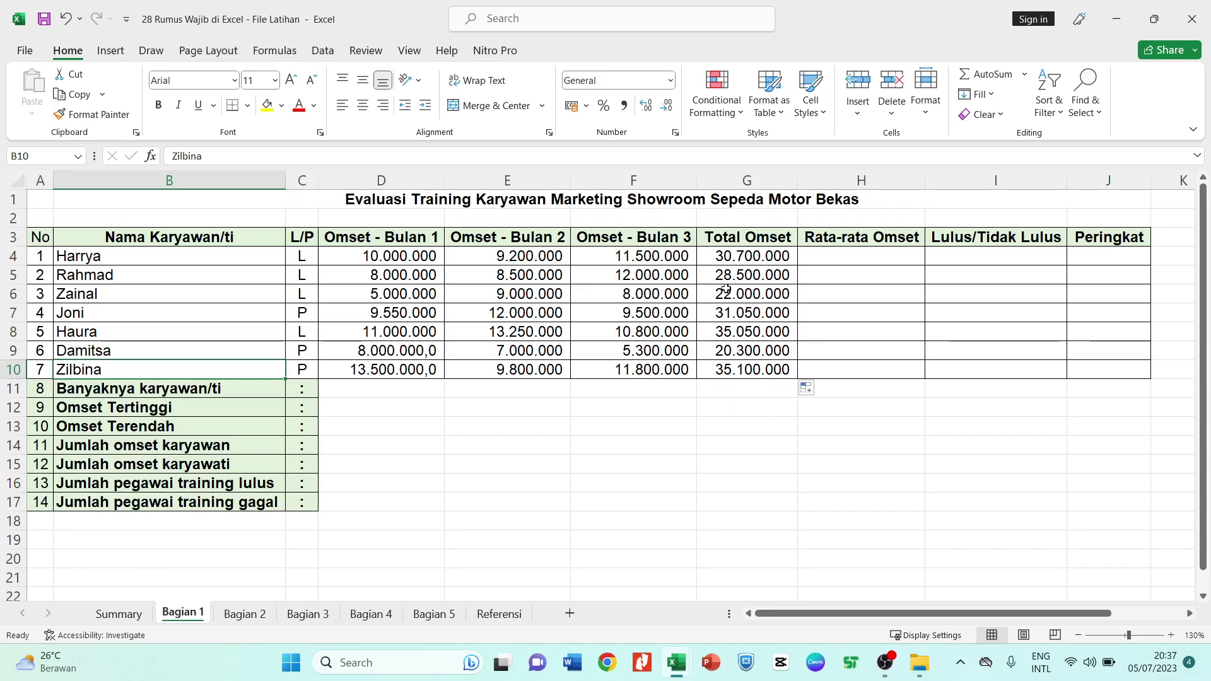
click(863, 289)
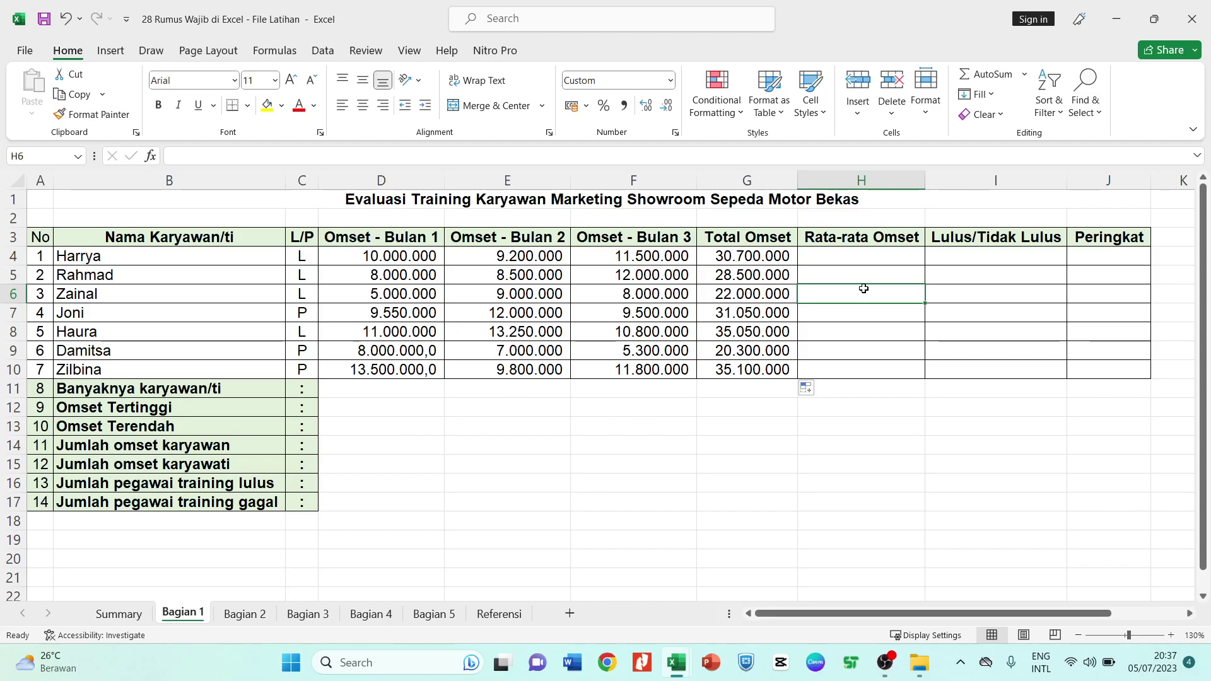
click(734, 260)
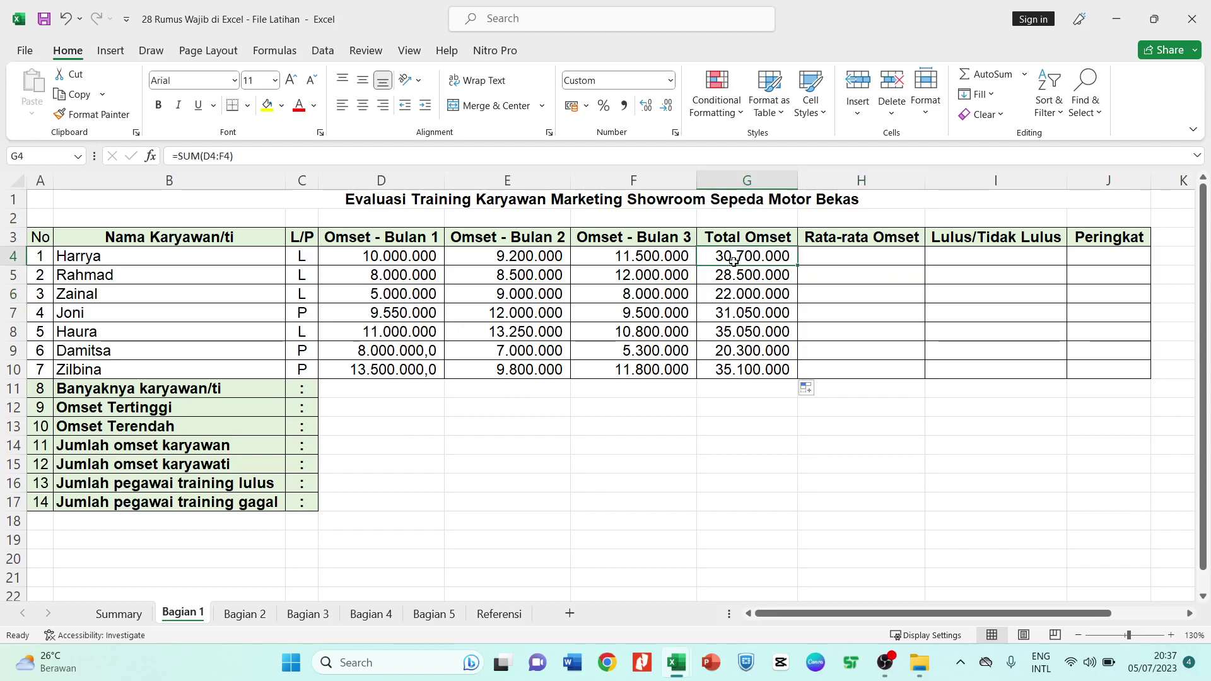
click(733, 272)
Enter the formula =AVERAGE(D4:F4) in cell H4 to calculate the first employee's average monthly sales
click(818, 270)
click(820, 261)
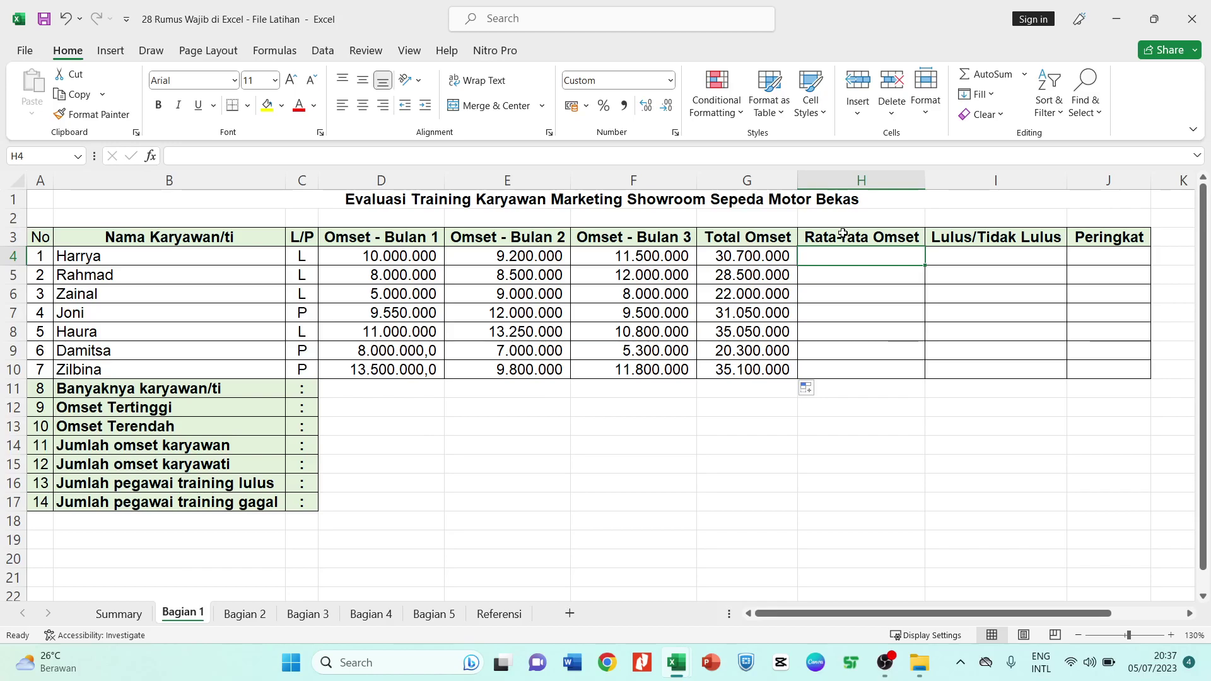
text(=)
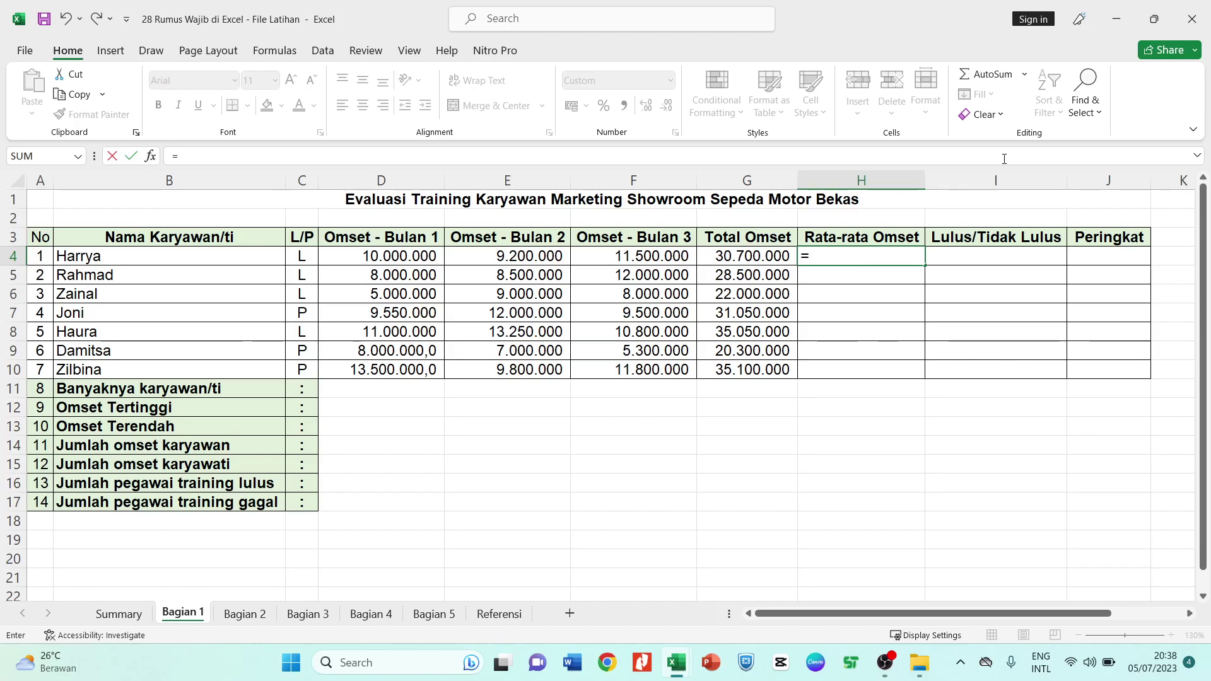
text(avera)
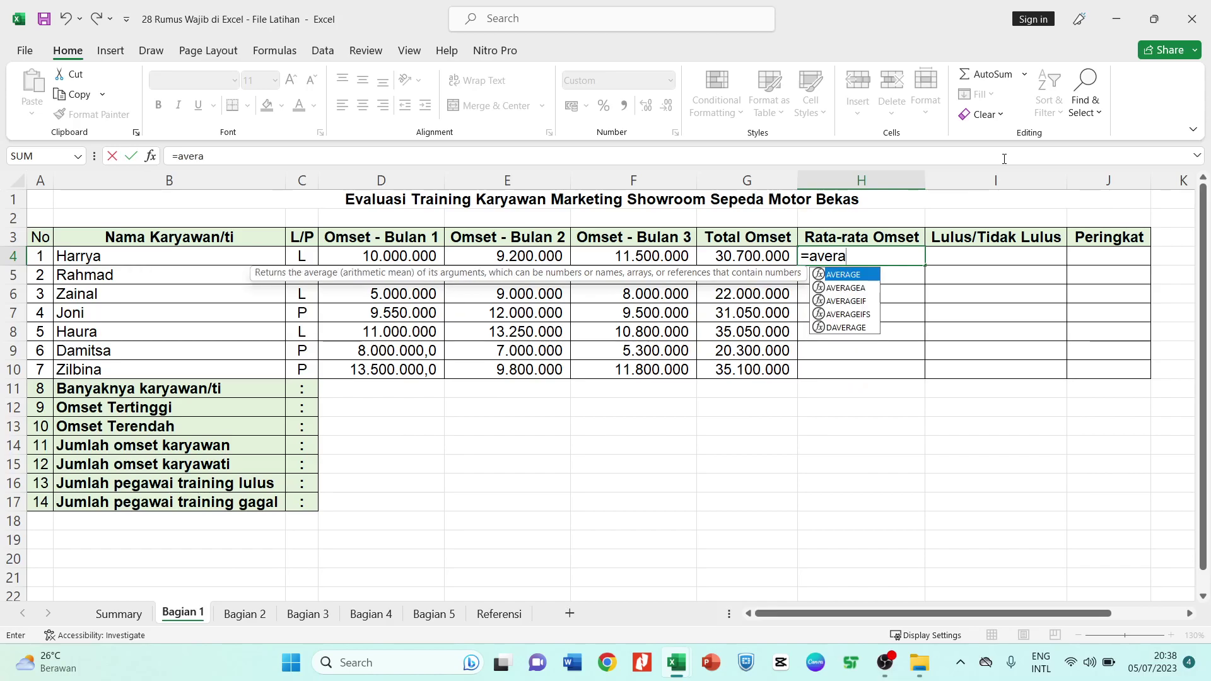
key(Tab)
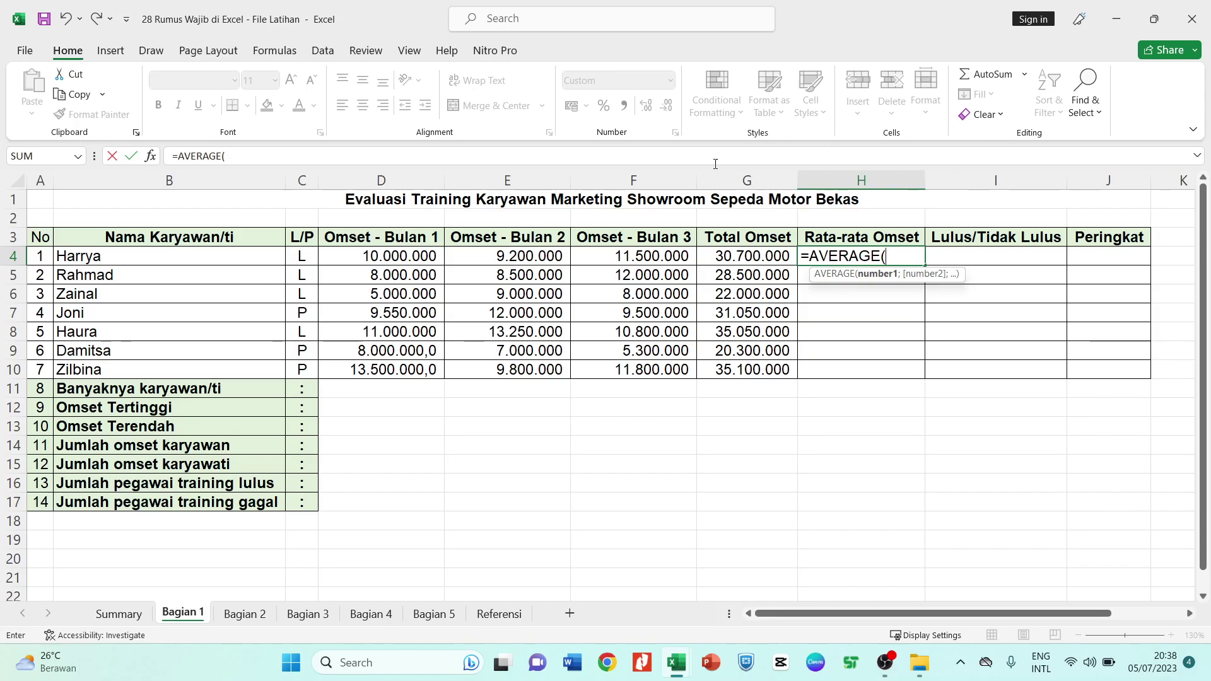
drag(369, 260, 611, 263)
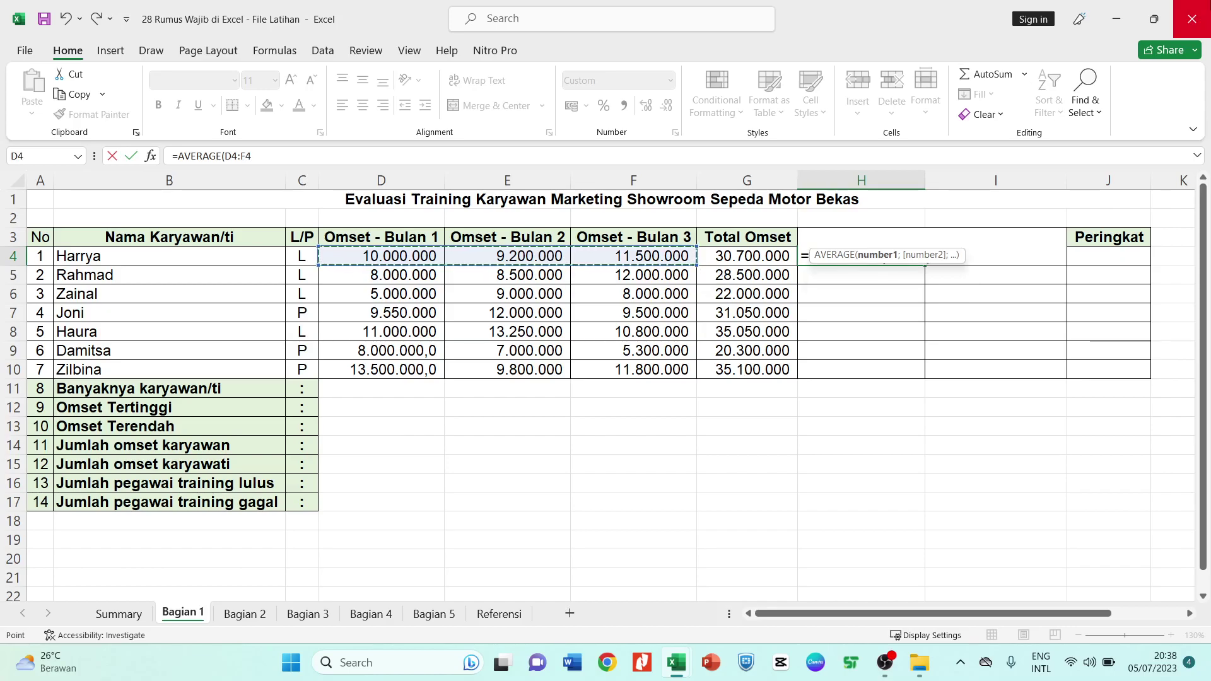
text())
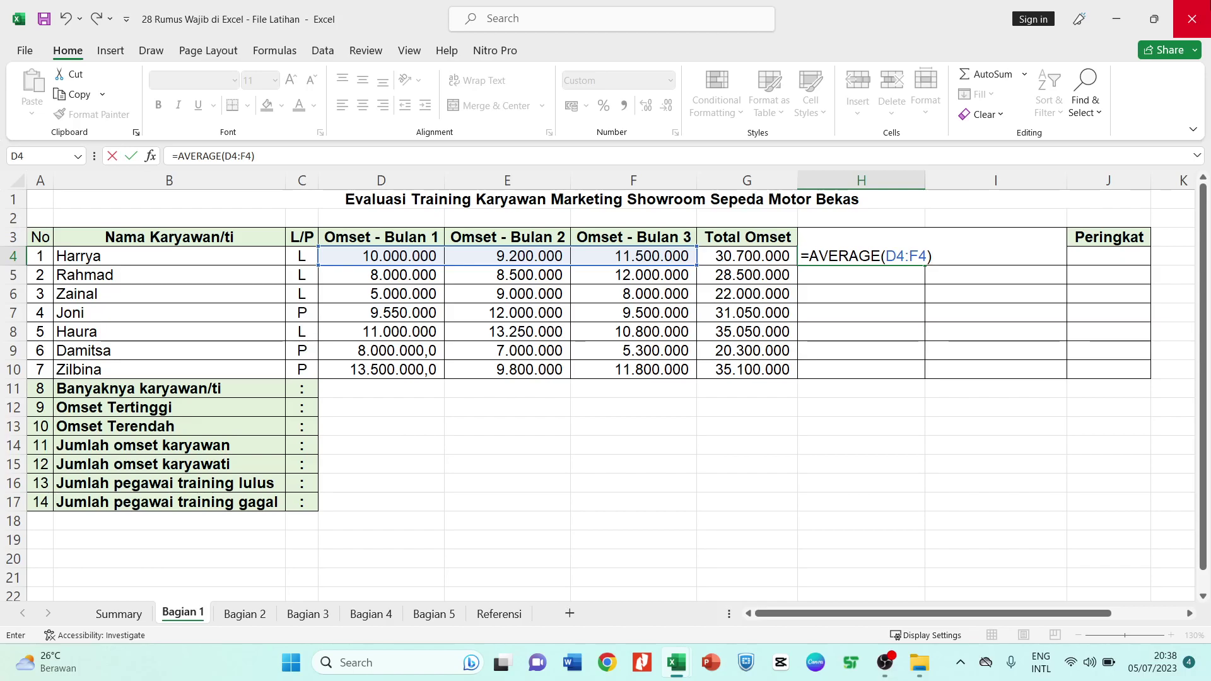
key(Return)
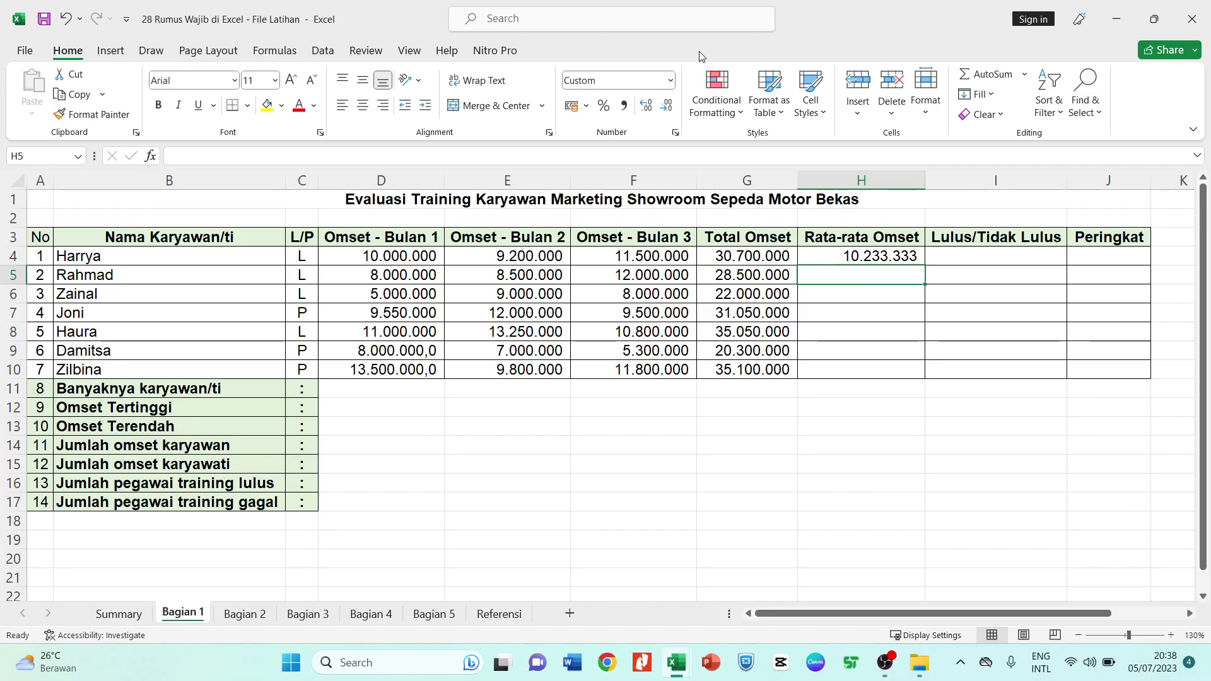
Fill the Rata-rata Omset formula from H4 down to H10 and check the copied formulas in H10 and H6
click(882, 254)
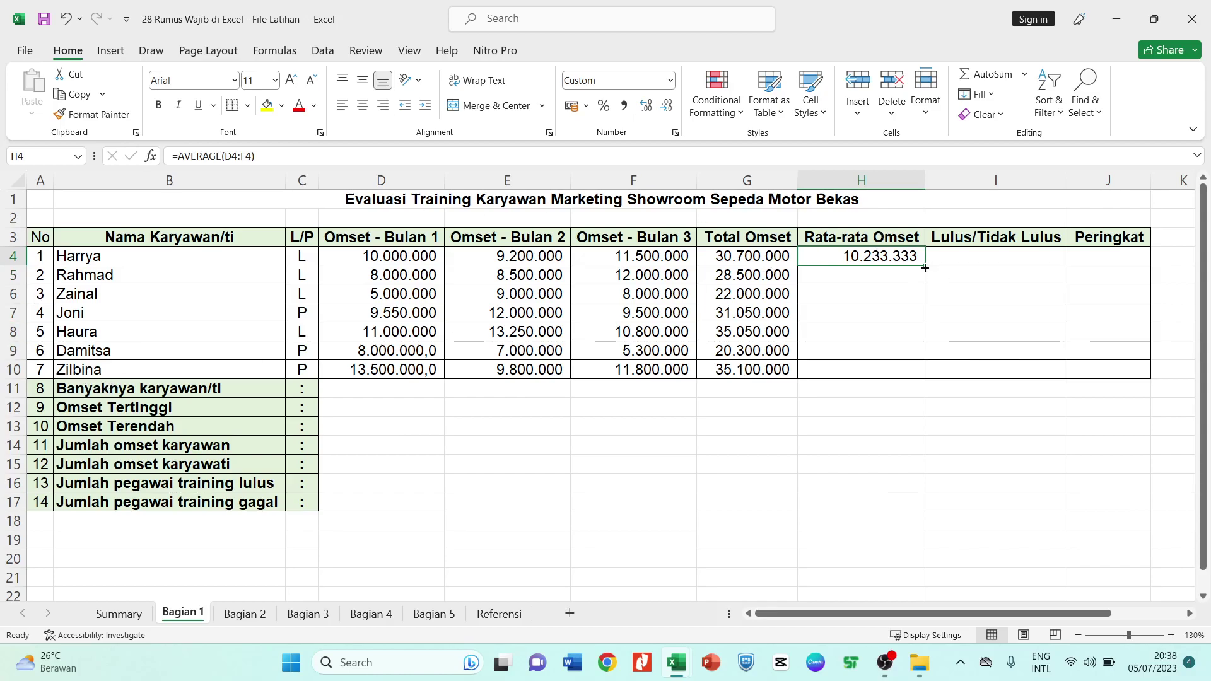
drag(925, 268, 926, 384)
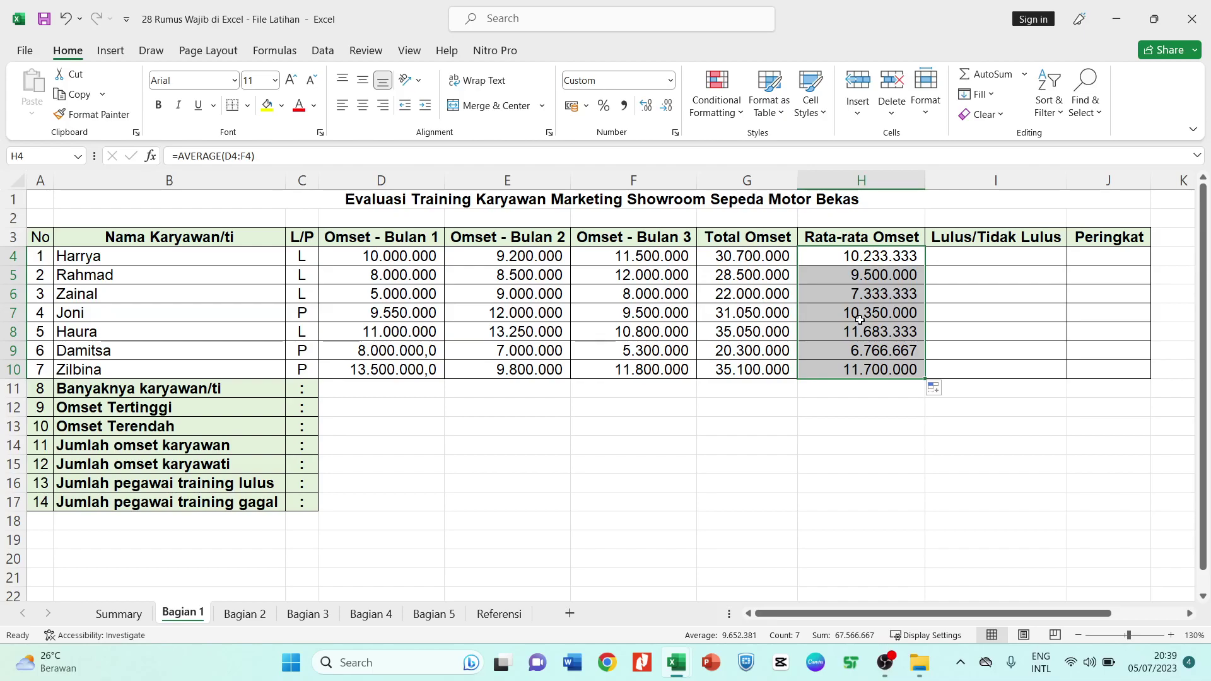
click(862, 370)
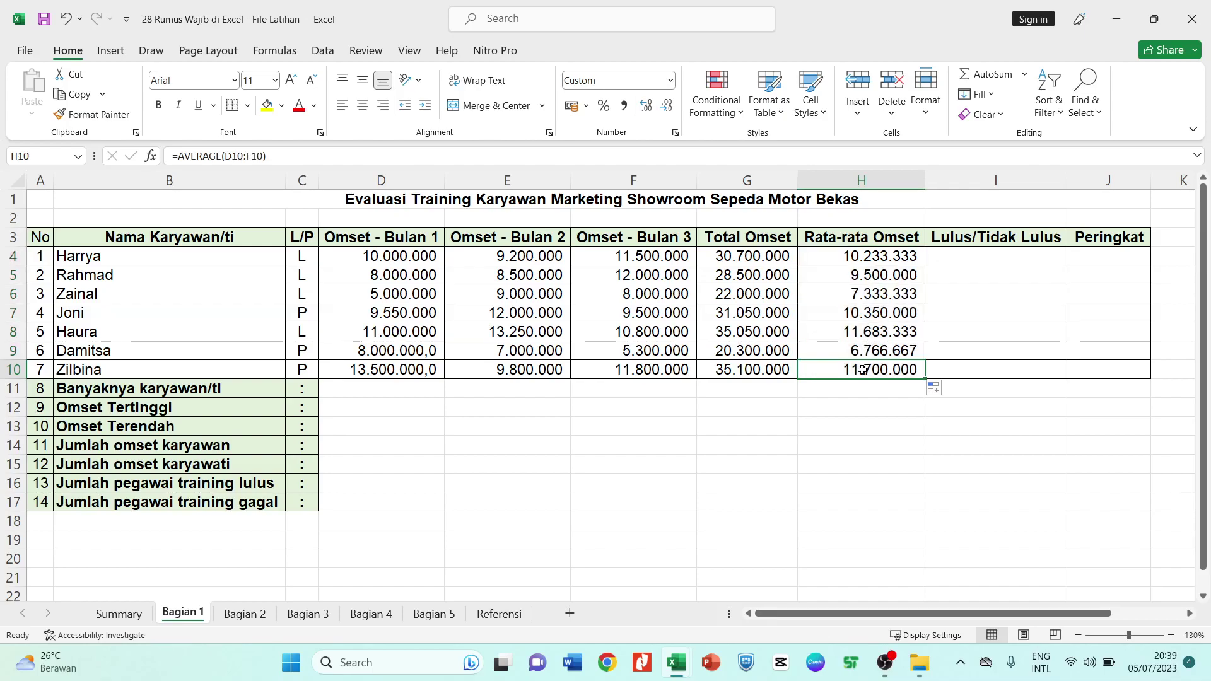
click(863, 294)
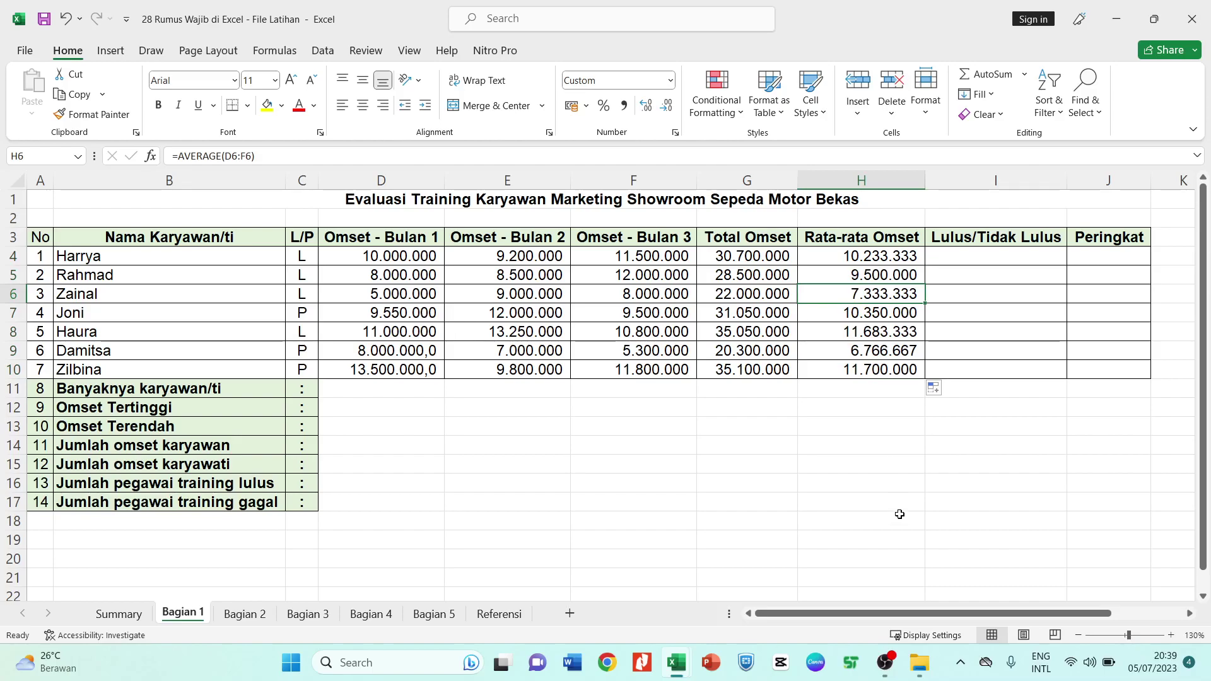
Begin an IF formula in cell I4 under Lulus/Tidak Lulus with the condition H4>=10000000
mouse_move(881, 613)
mouse_down()
mouse_move(955, 614)
mouse_move(899, 625)
mouse_up()
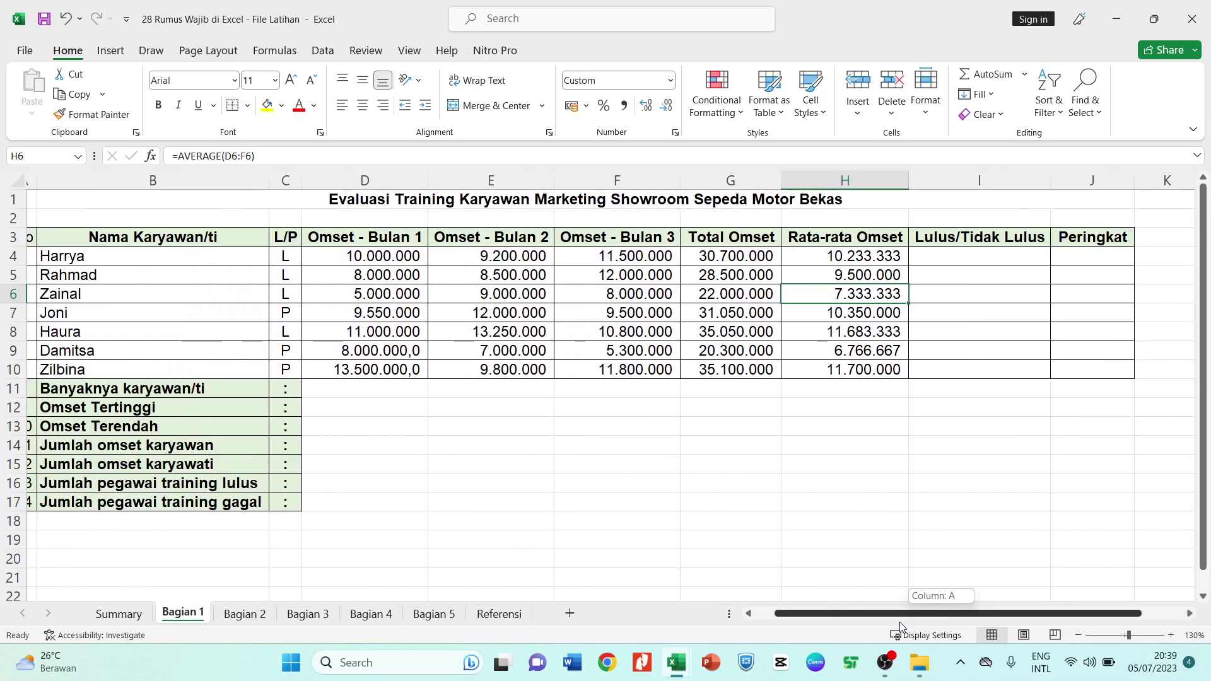
mouse_move(900, 626)
mouse_down()
mouse_move(929, 630)
mouse_move(908, 631)
mouse_up()
click(857, 254)
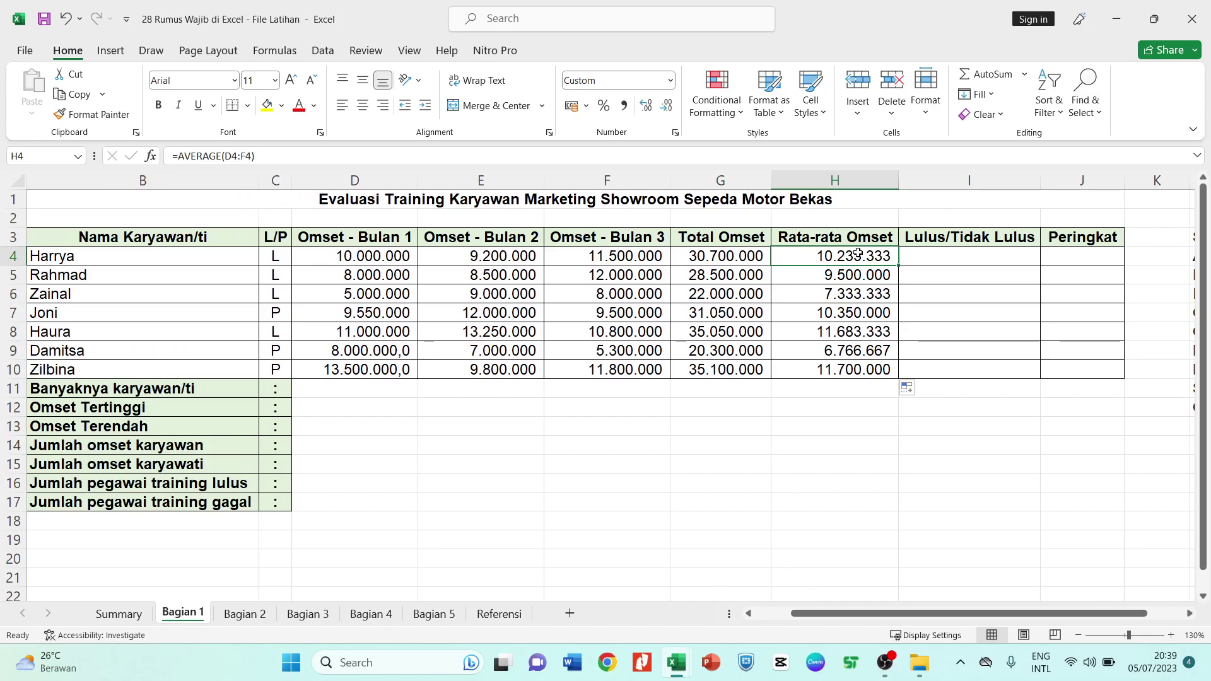
click(844, 238)
click(928, 245)
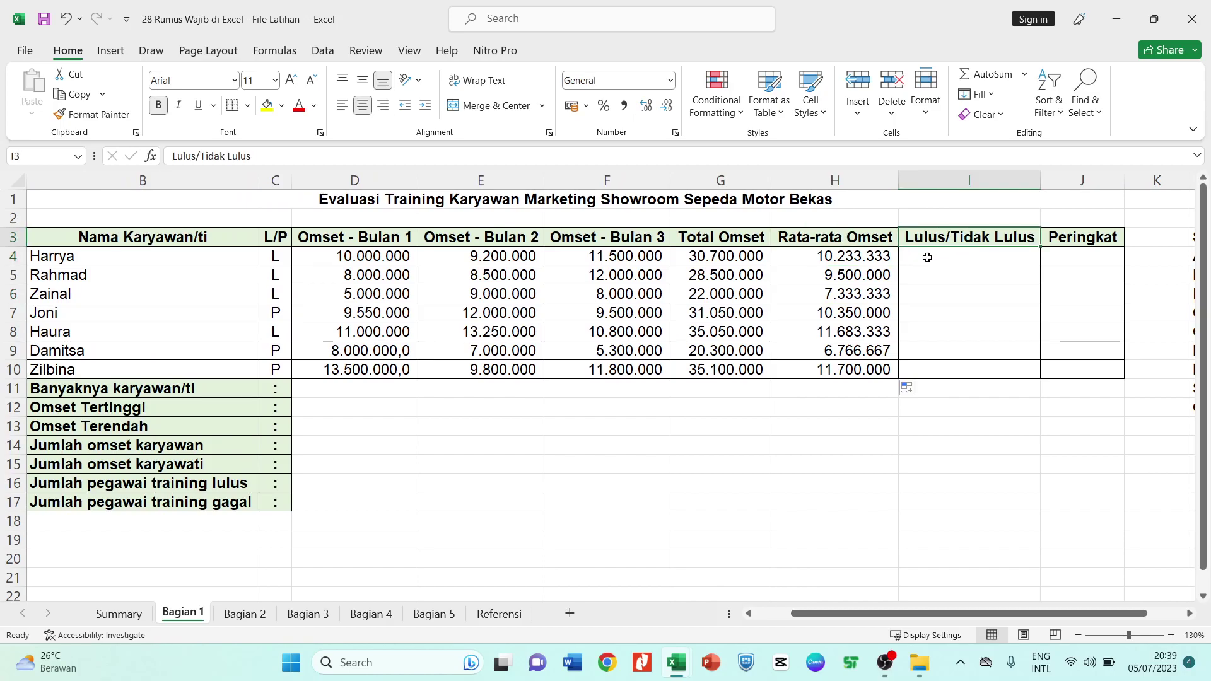
click(928, 258)
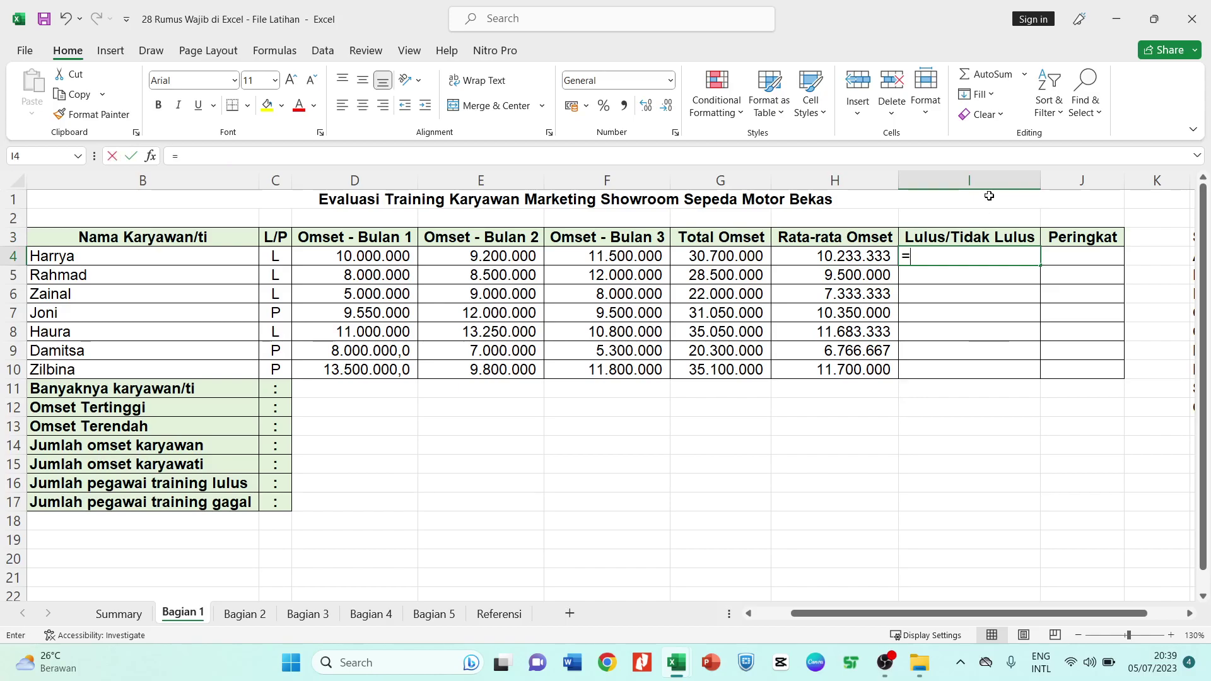
text(=)
mouse_move(977, 616)
mouse_down()
mouse_move(1053, 623)
mouse_move(973, 635)
mouse_up()
click(918, 256)
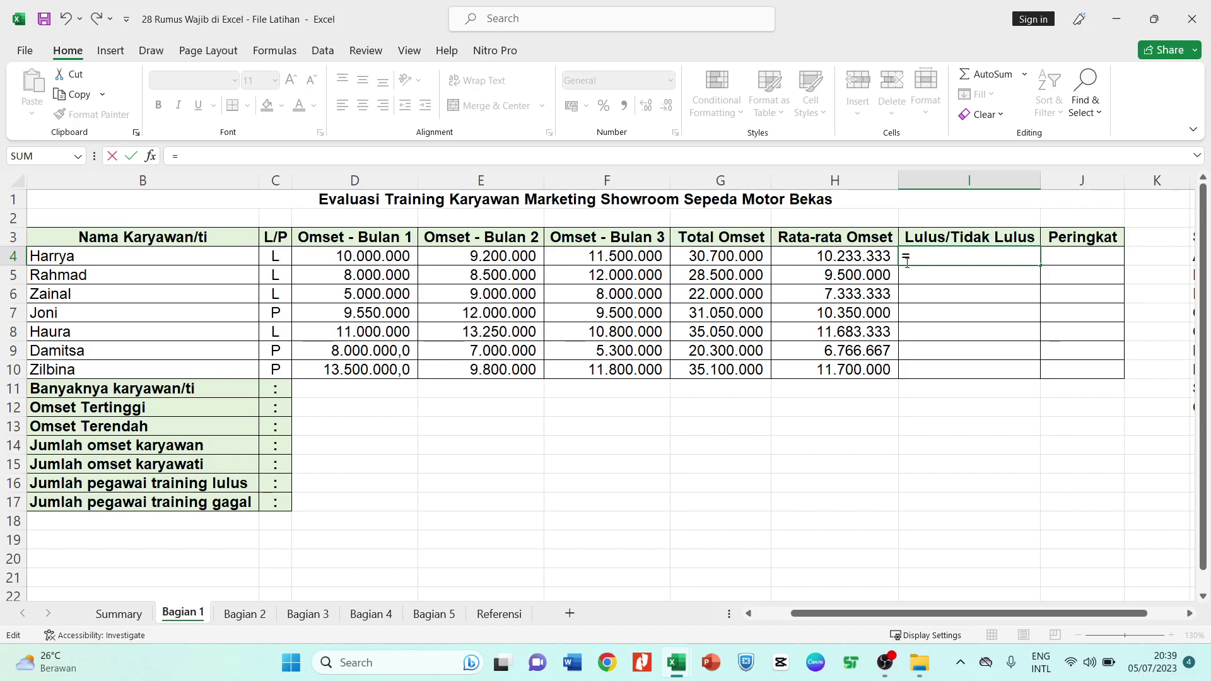
click(950, 291)
click(946, 259)
key(BackSpace)
key(BackSpace)
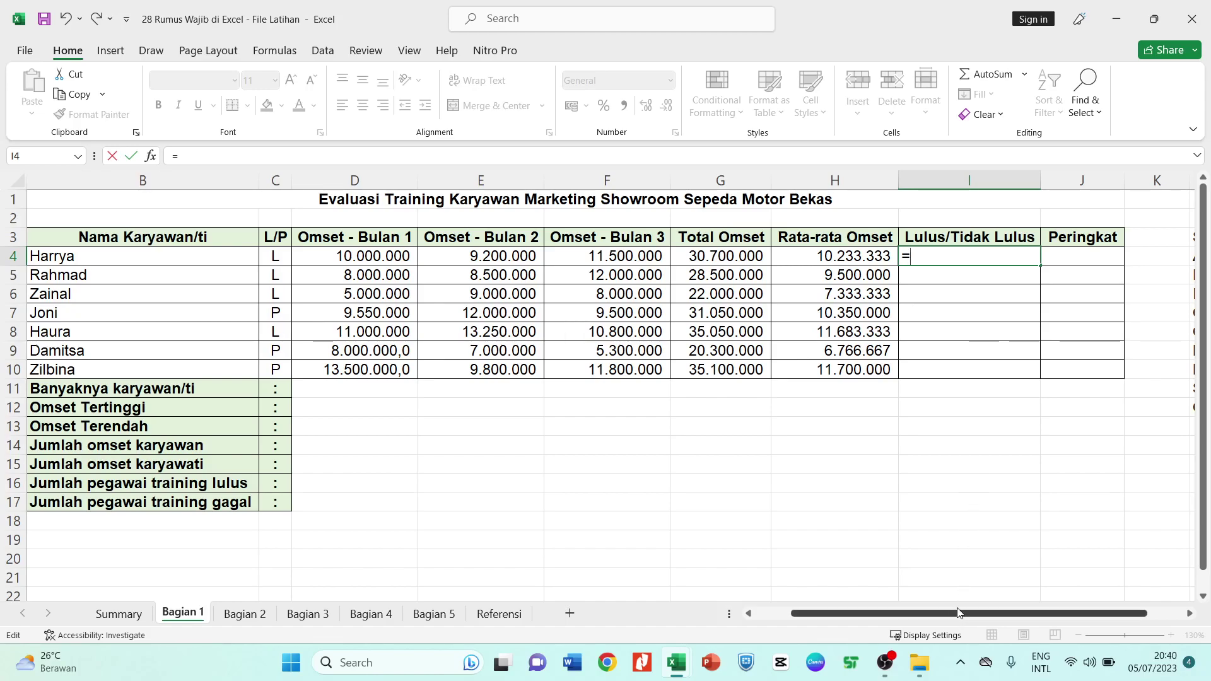
text(if)
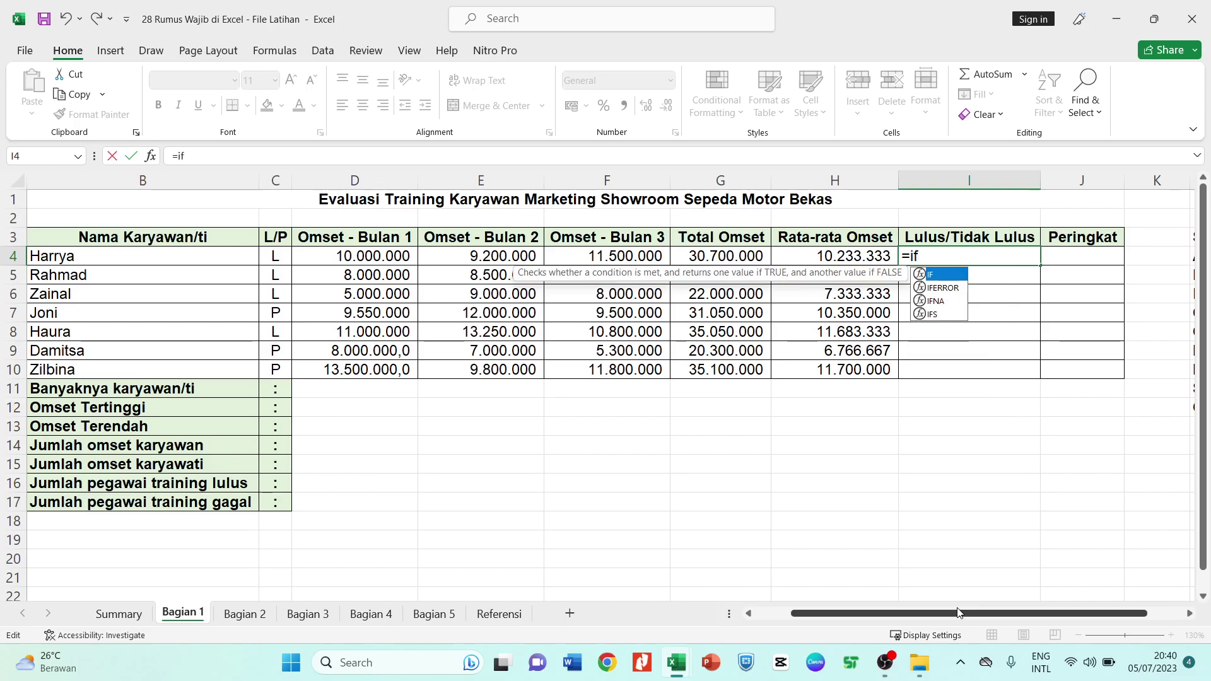
key(Tab)
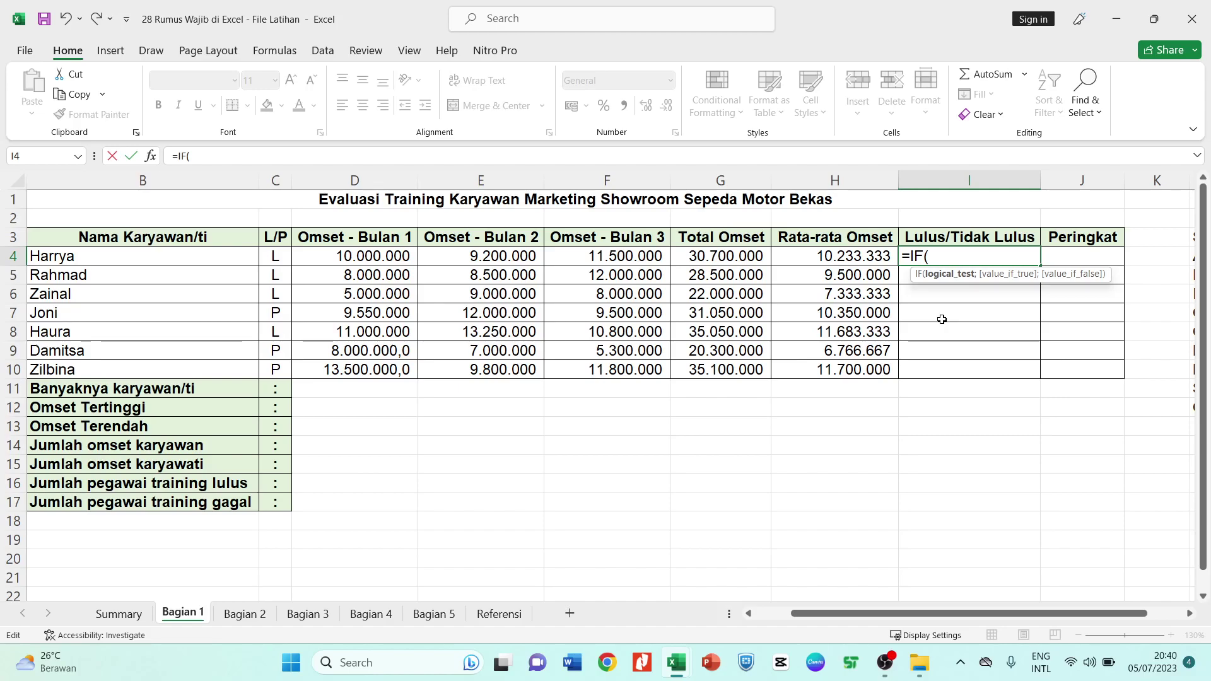
click(826, 256)
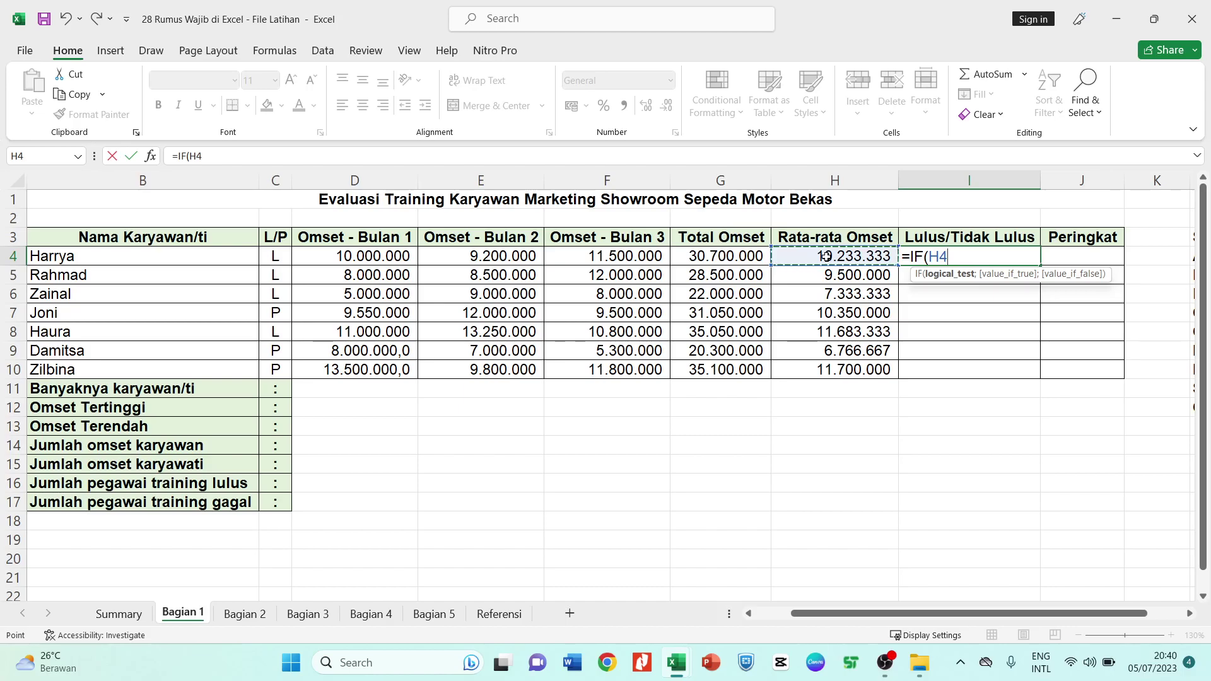
text(>)
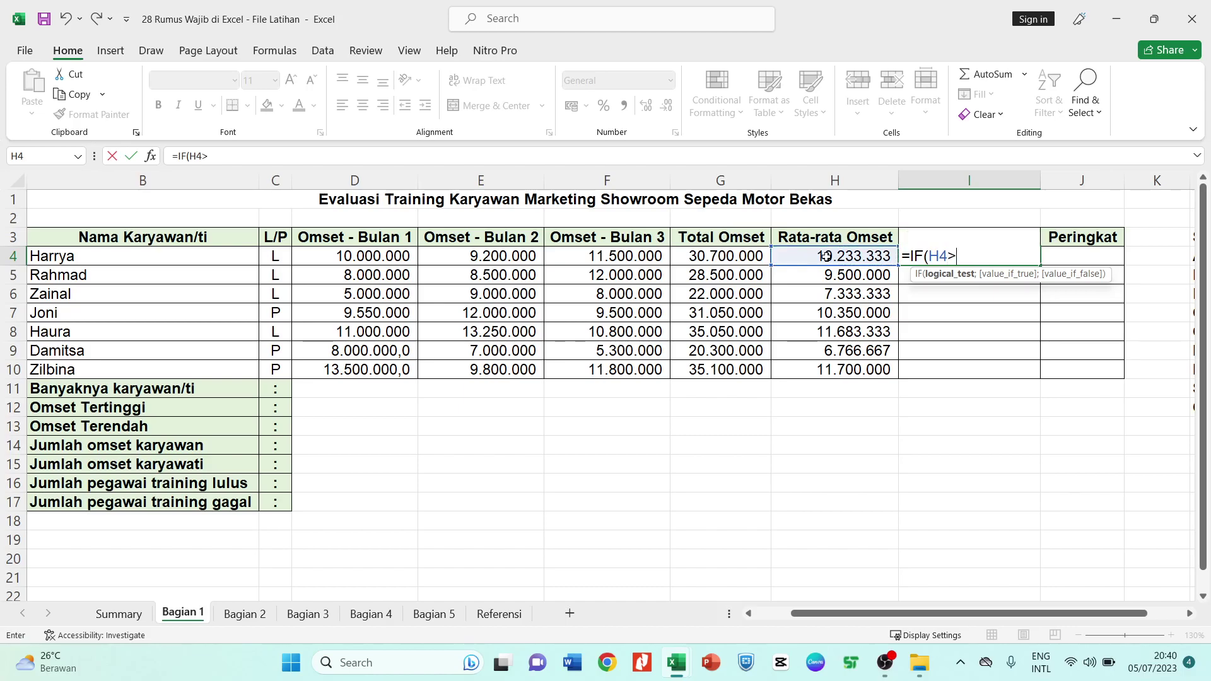
text(=1000000)
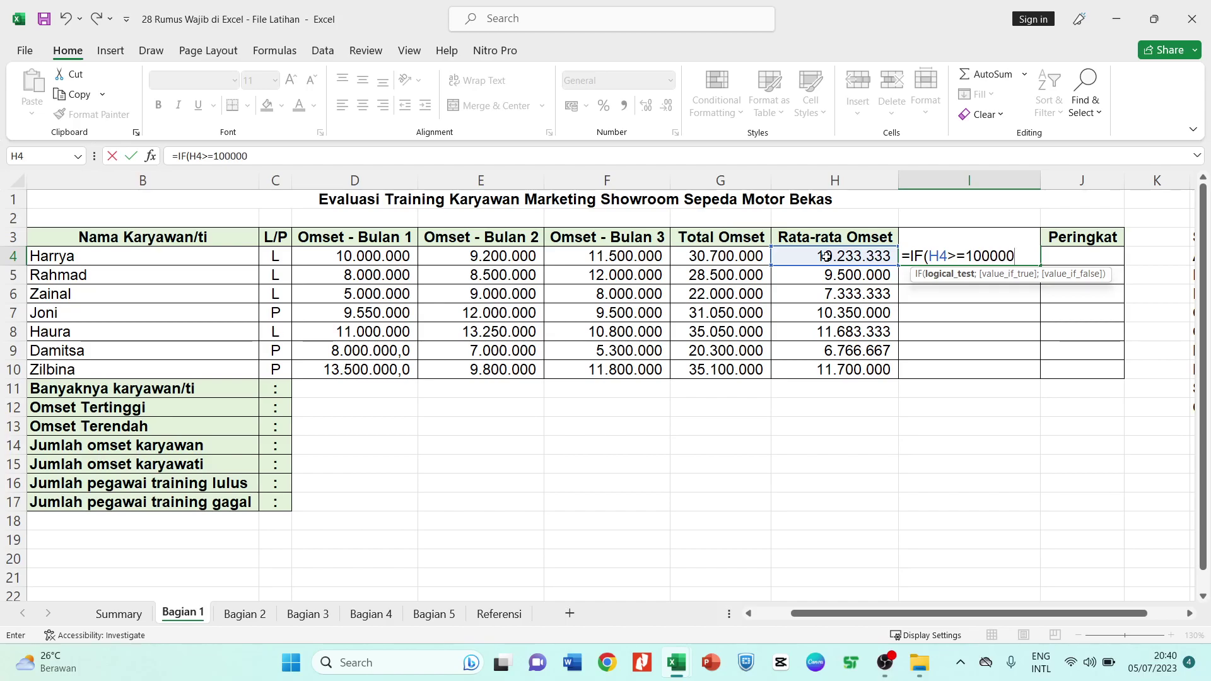
text(00;)
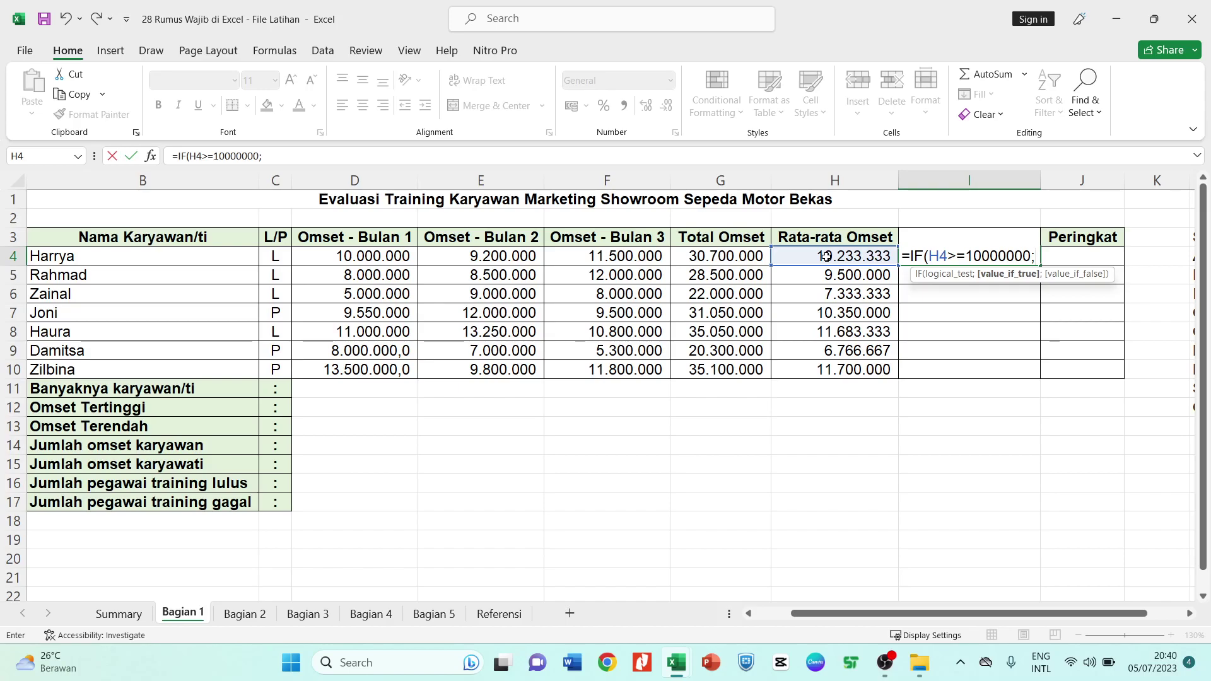
Complete the IF formula in I4 with "Lulus" as the true result and "Tidak Lulus" as the false result
text("Lulus)
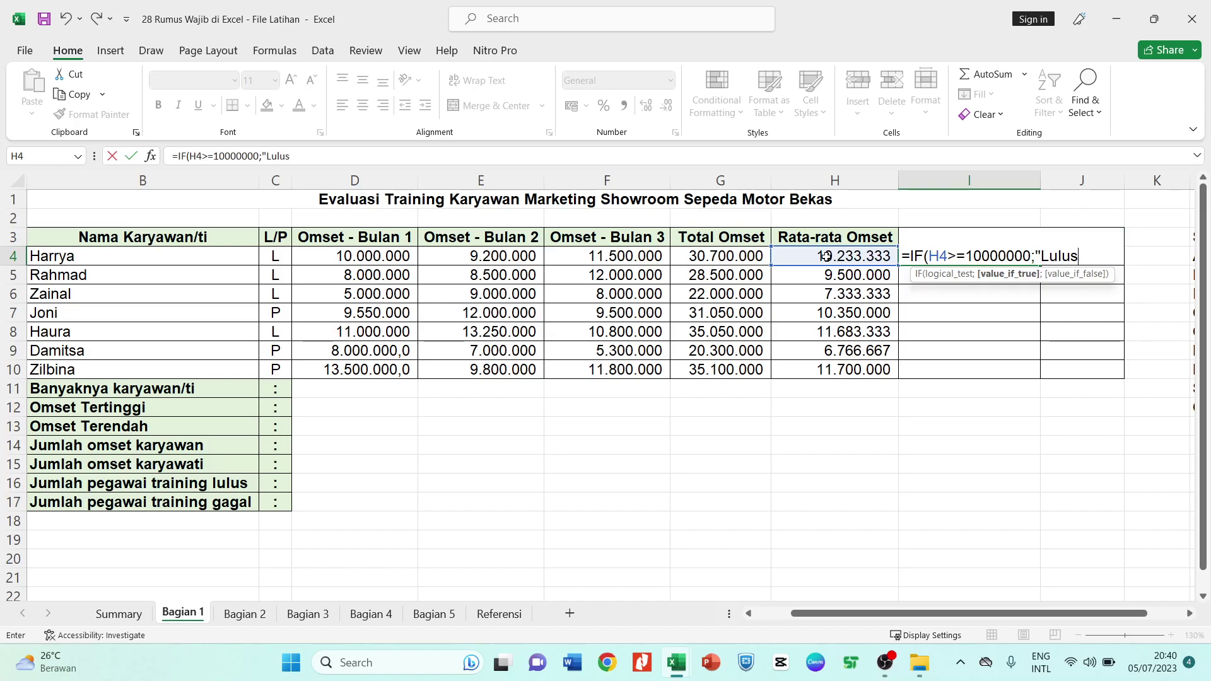
text(";)
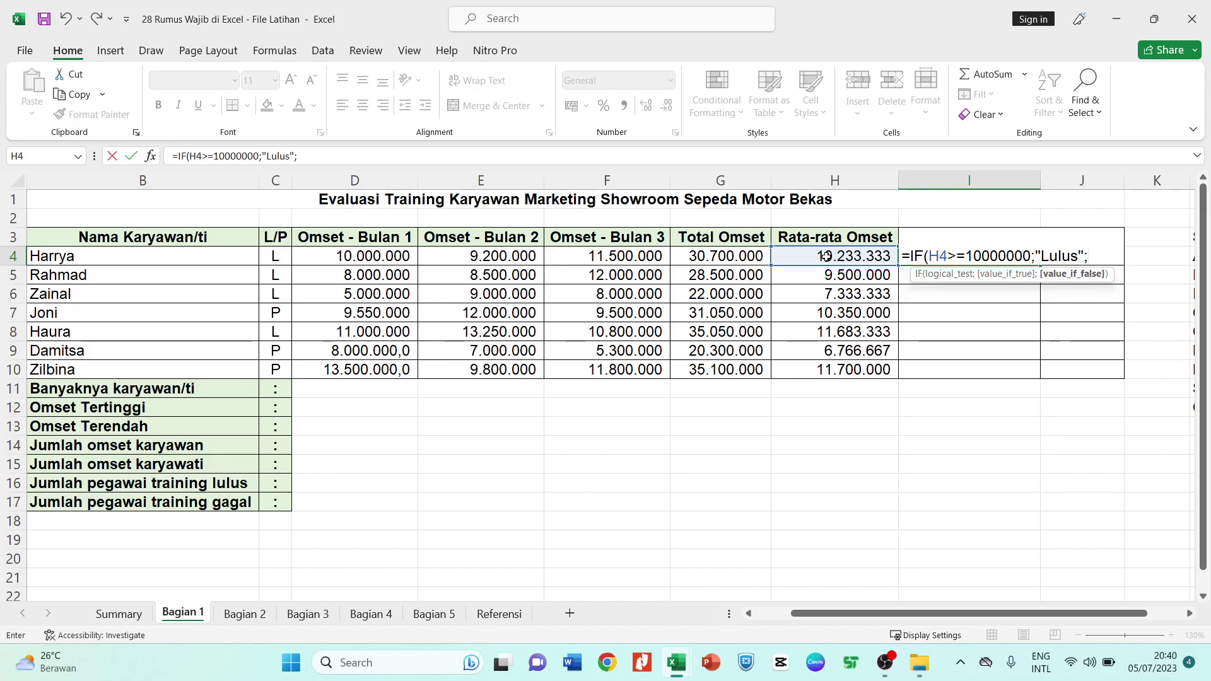
text("tidak )
text(lu)
key(BackSpace)
key(BackSpace)
key(BackSpace)
key(BackSpace)
key(BackSpace)
key(BackSpace)
key(BackSpace)
key(BackSpace)
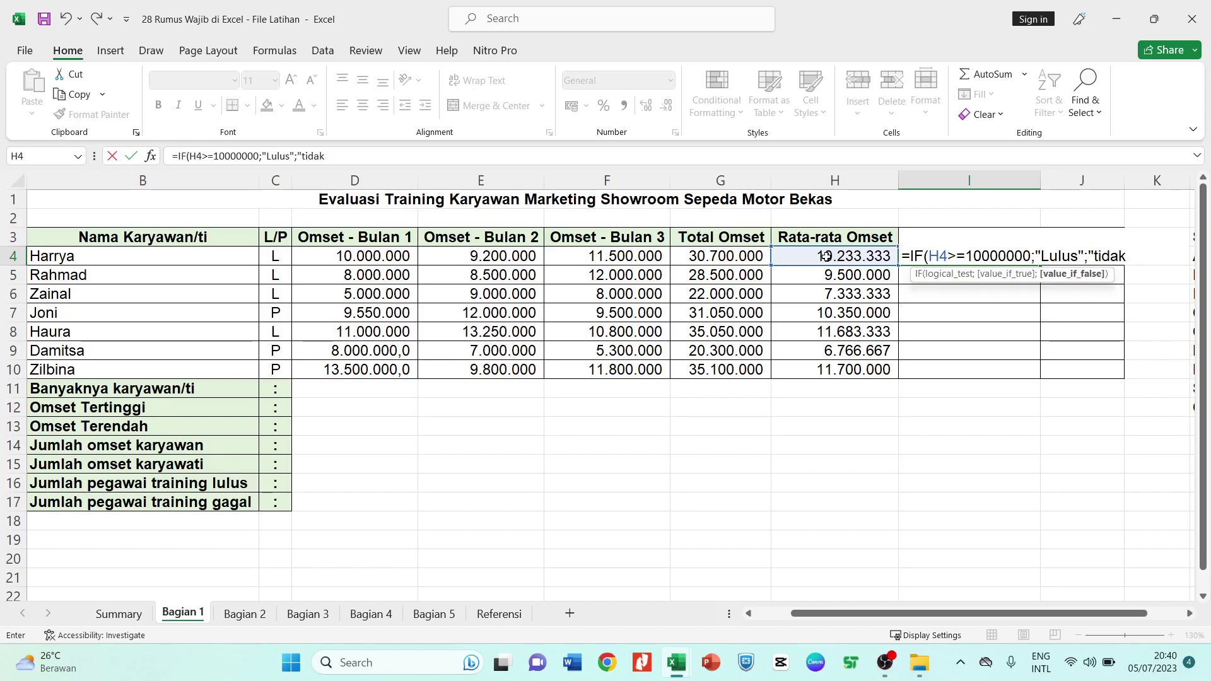
text(T)
key(BackSpace)
text(Tidal)
key(BackSpace)
text(k Lulu)
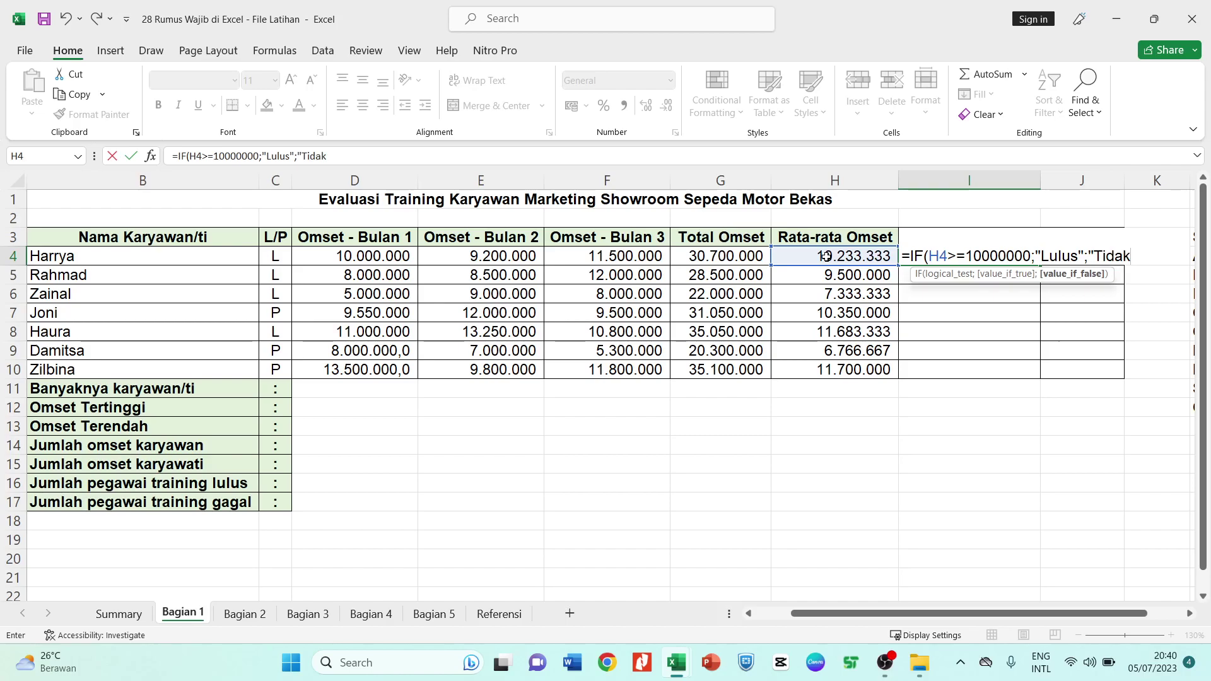
text(s"))
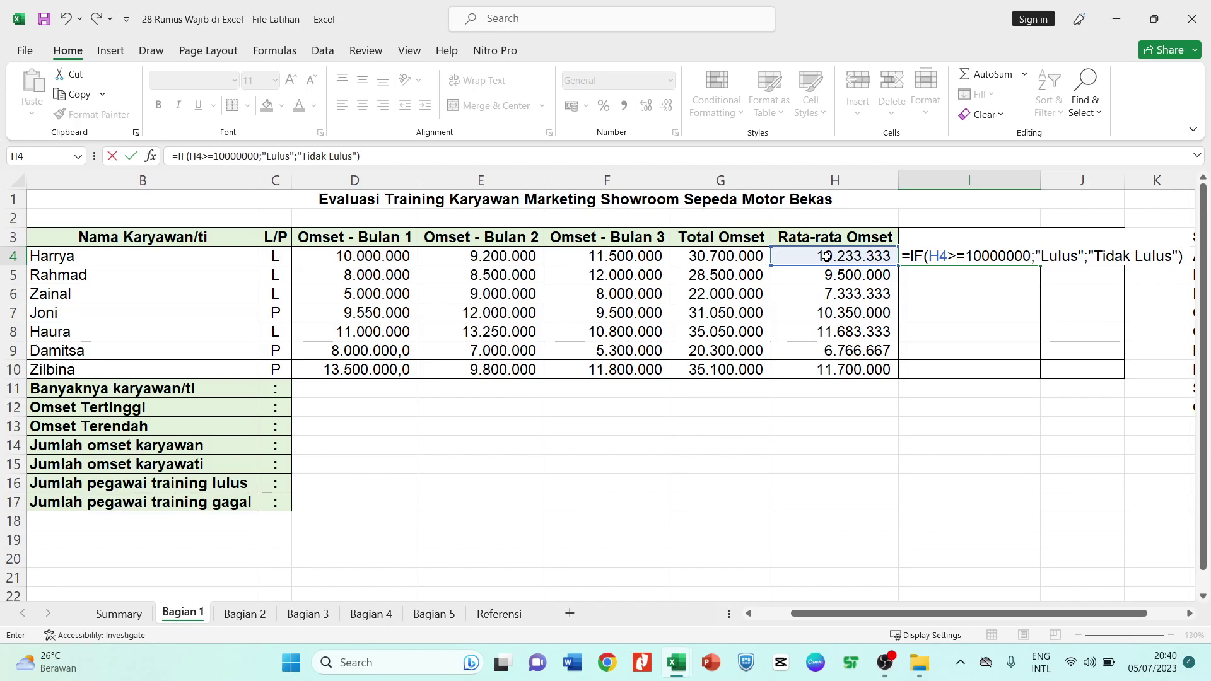
key(Return)
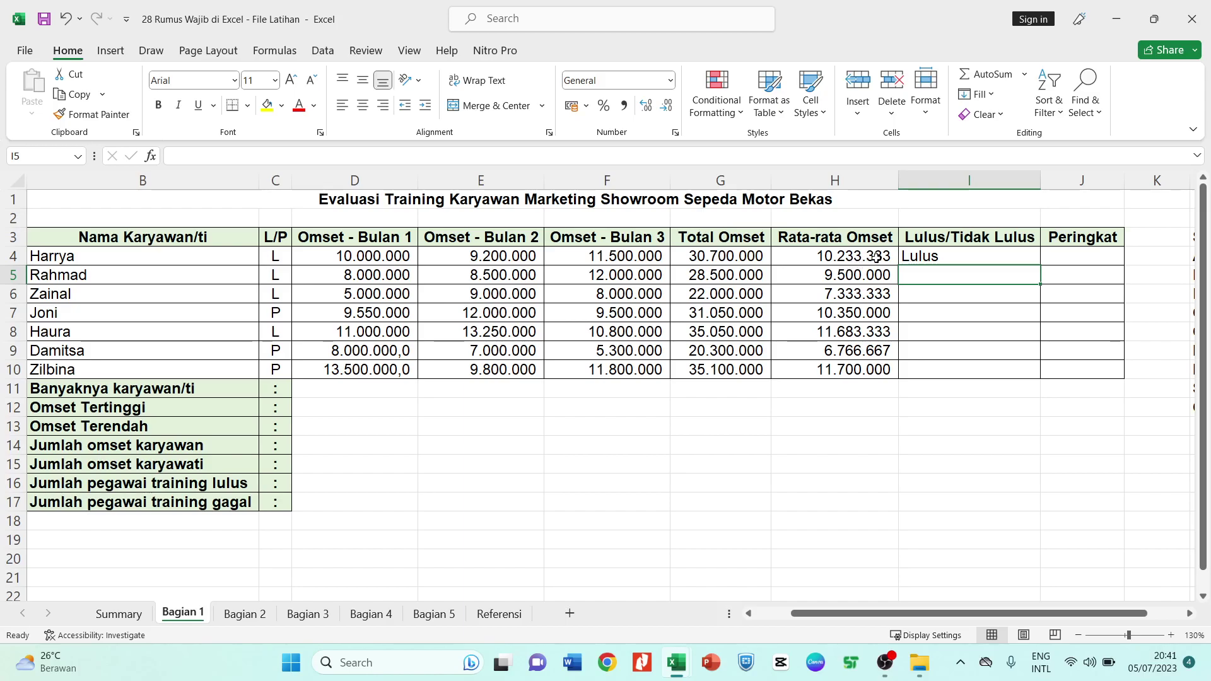
Center the Lulus/Tidak Lulus result in cell I4 horizontally
click(944, 259)
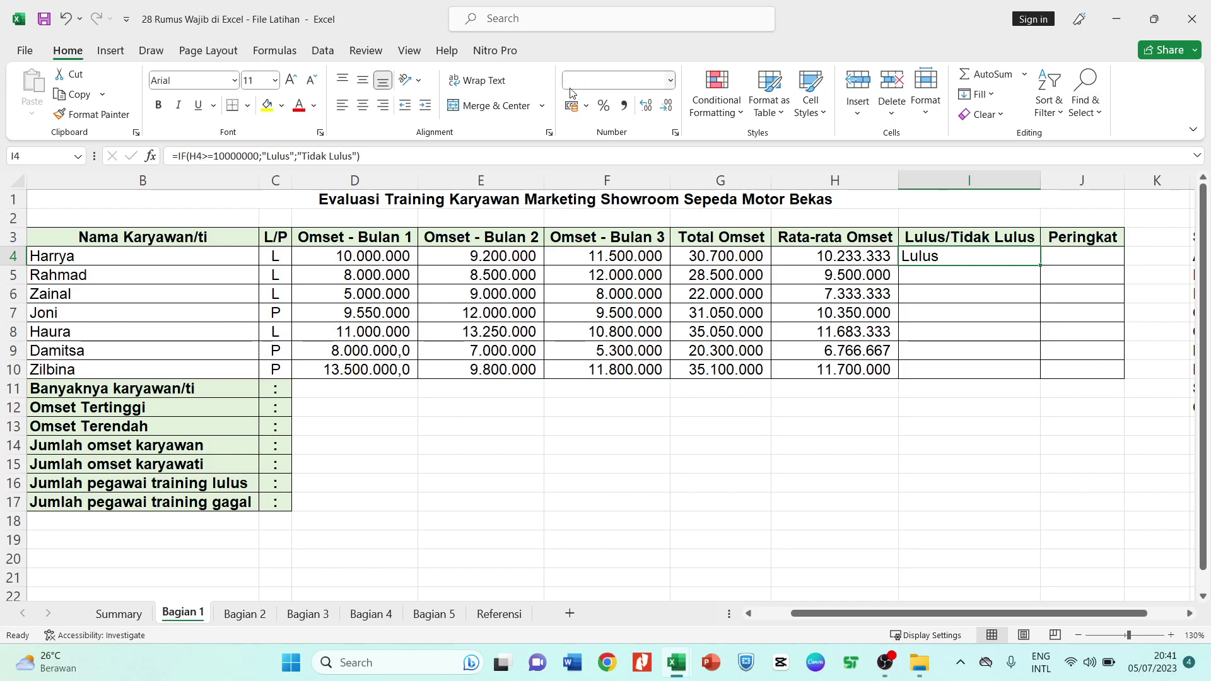
click(368, 105)
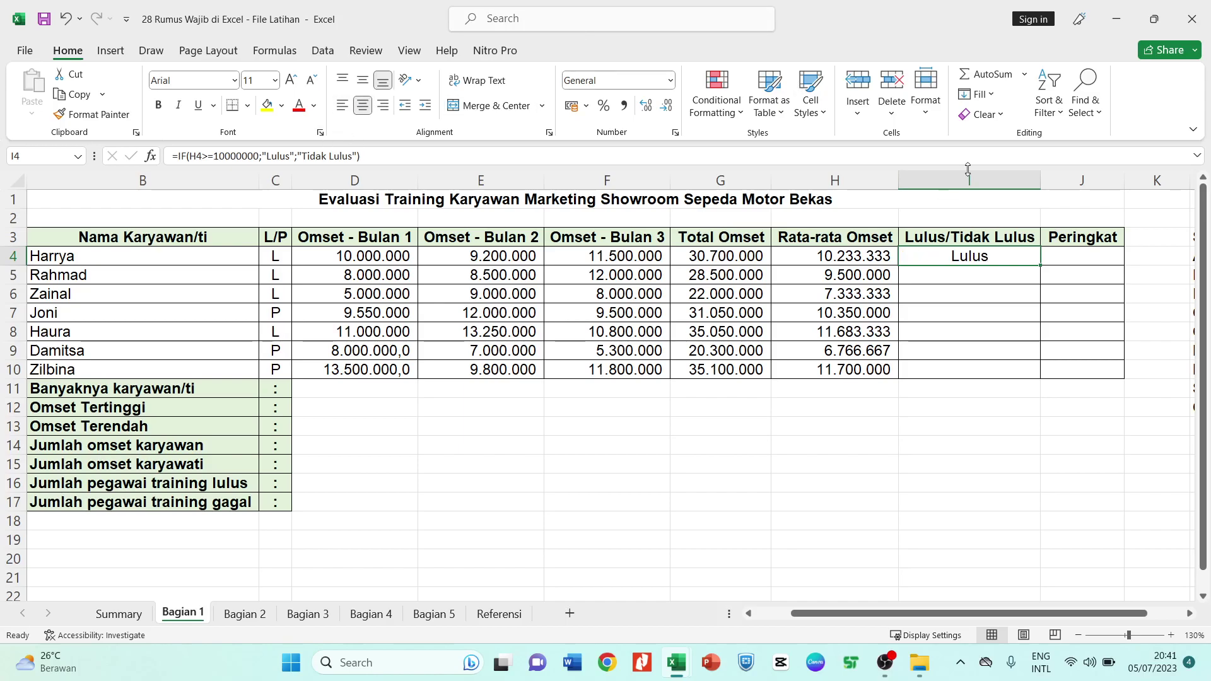
click(966, 277)
click(972, 255)
Fill the IF formula from I4 down to I10 and check the copied results in I7 and I9 against the averages
drag(854, 275, 851, 370)
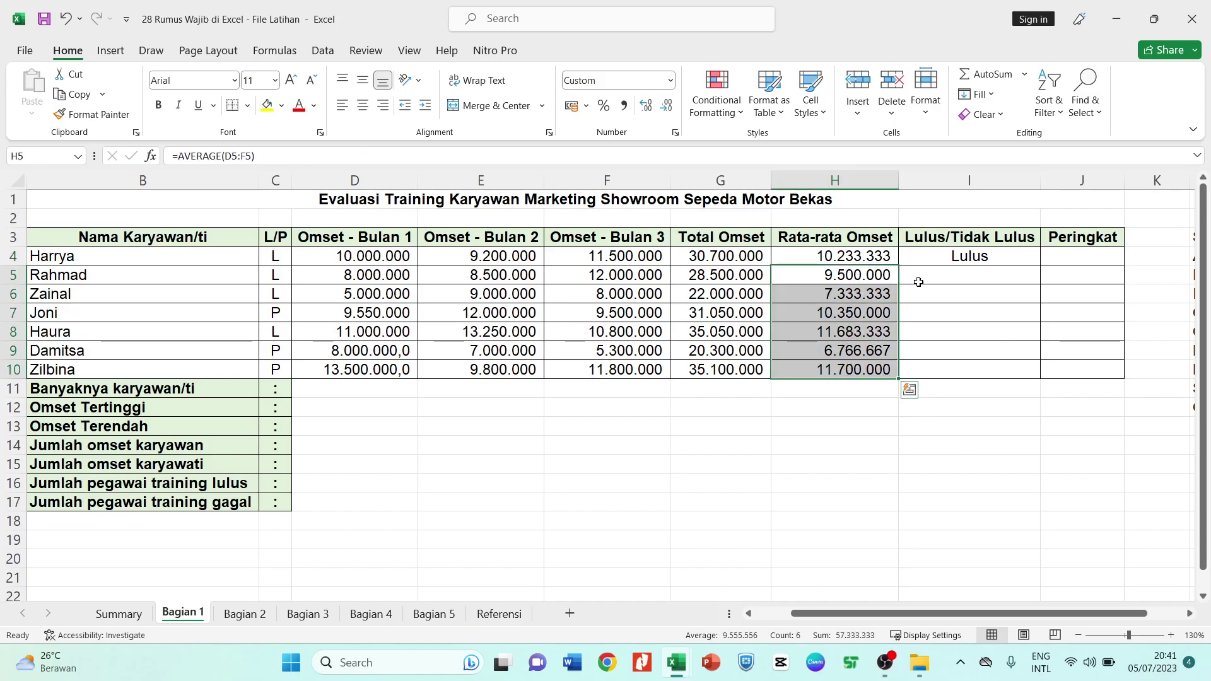
click(938, 276)
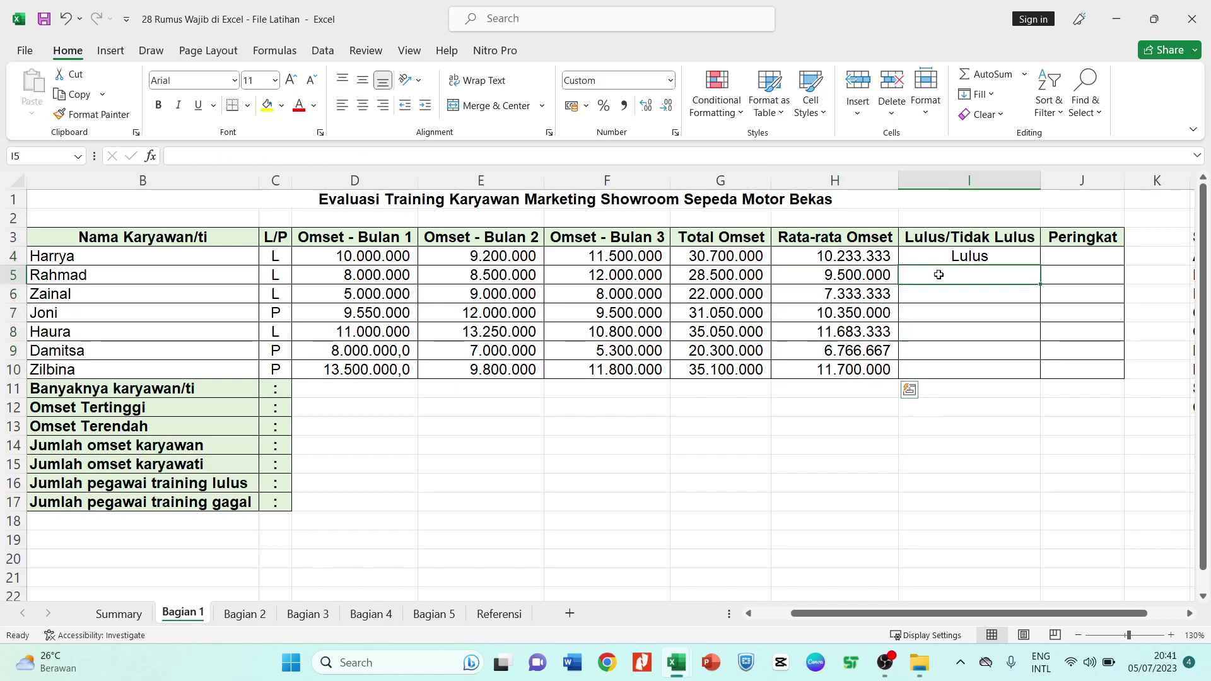
click(990, 251)
drag(1039, 265, 1043, 378)
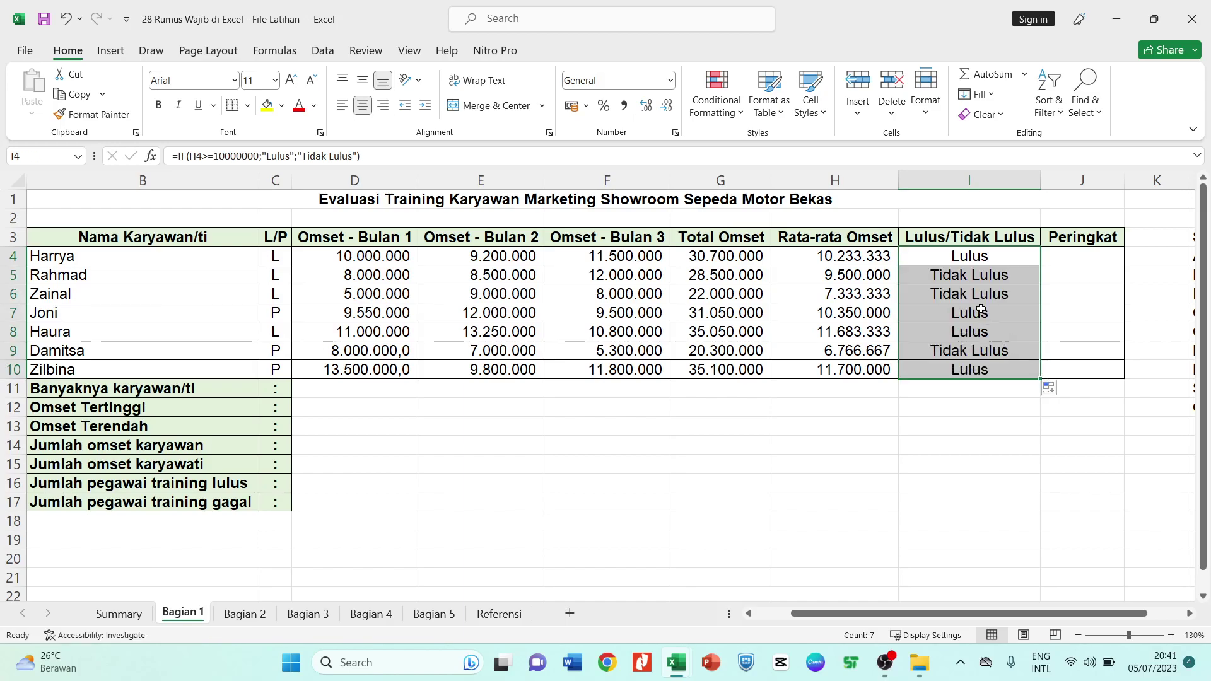
click(981, 309)
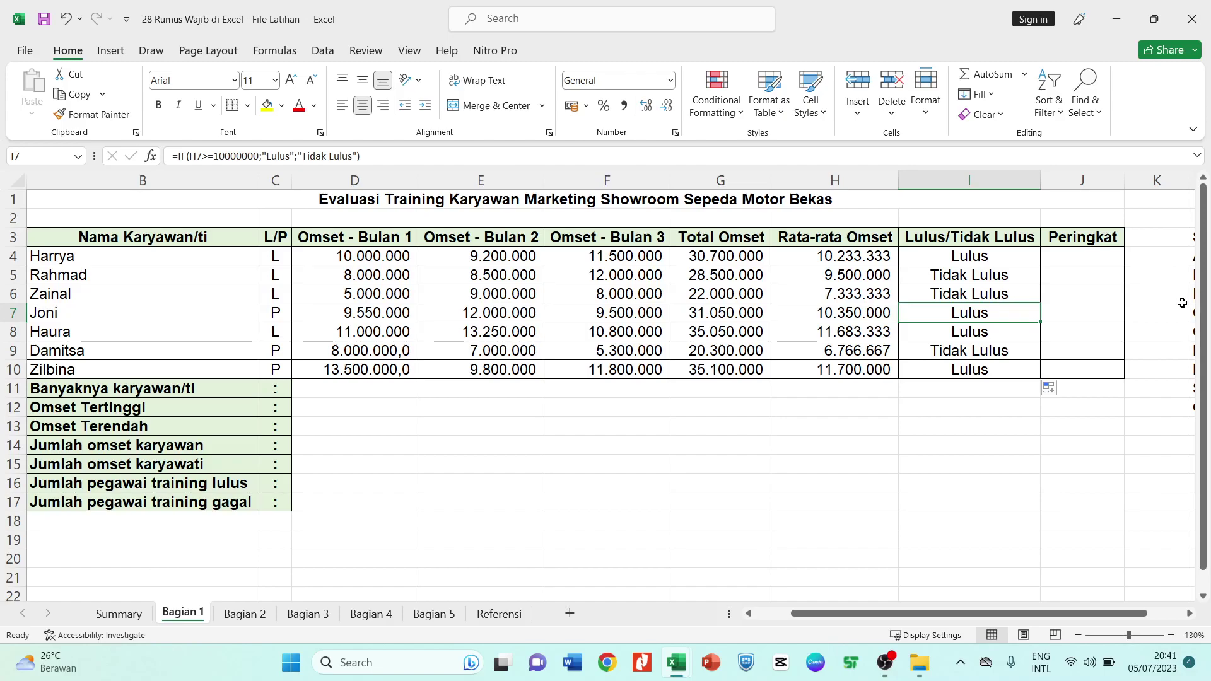
click(853, 369)
click(873, 332)
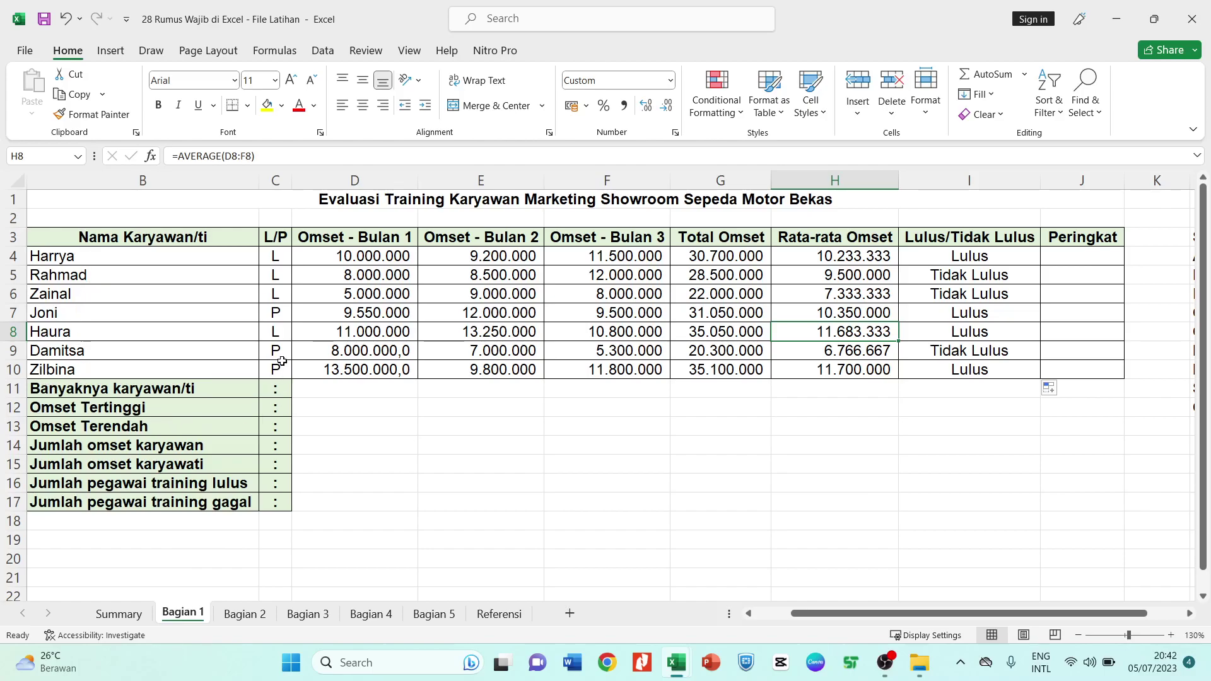
click(948, 354)
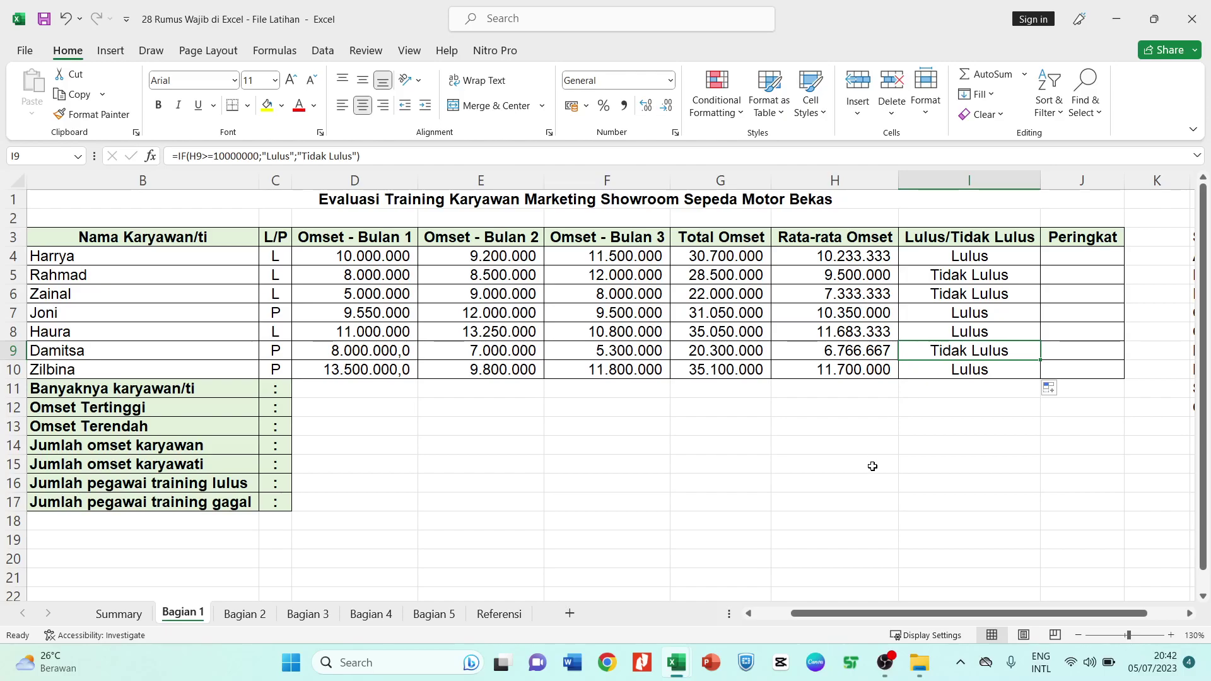
Begin a formula with the RANK function in cell J4 under Peringkat
drag(831, 614, 892, 625)
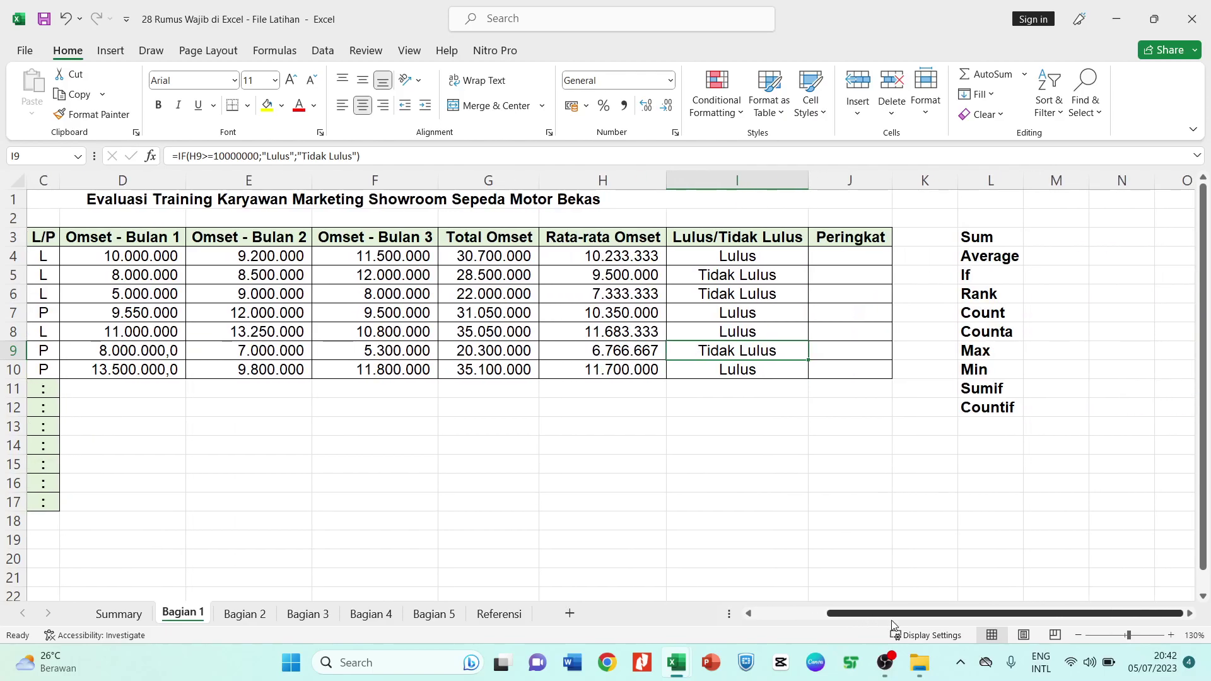
drag(891, 621, 891, 620)
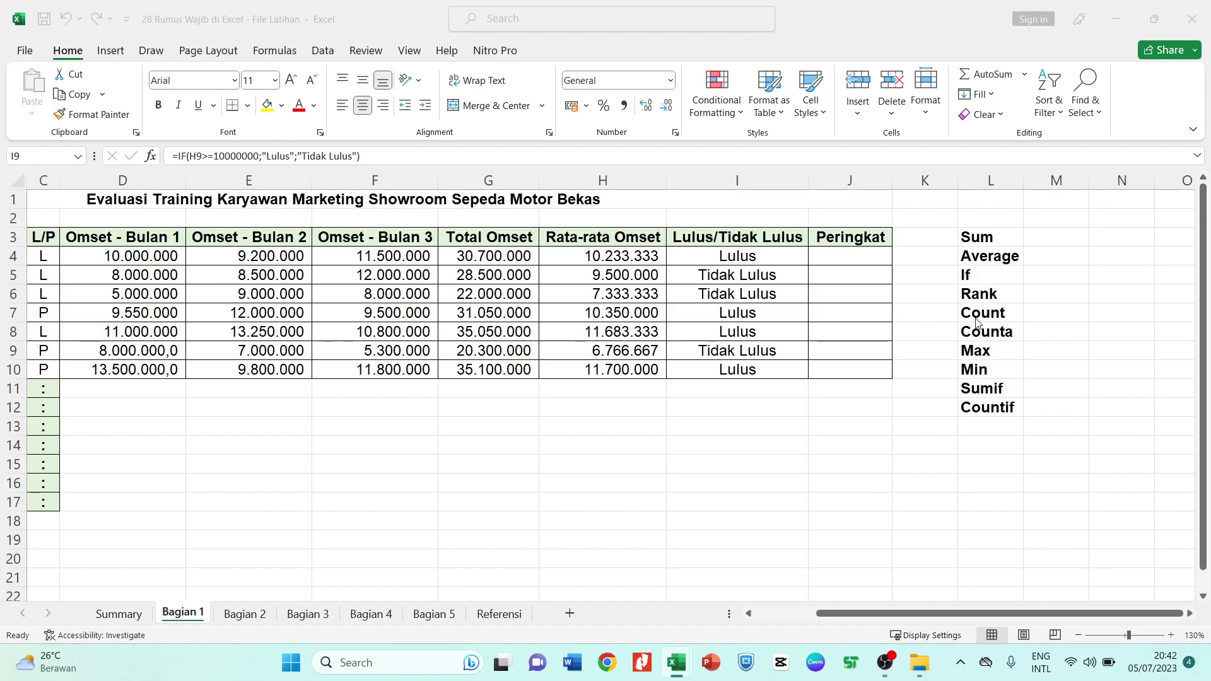
click(844, 257)
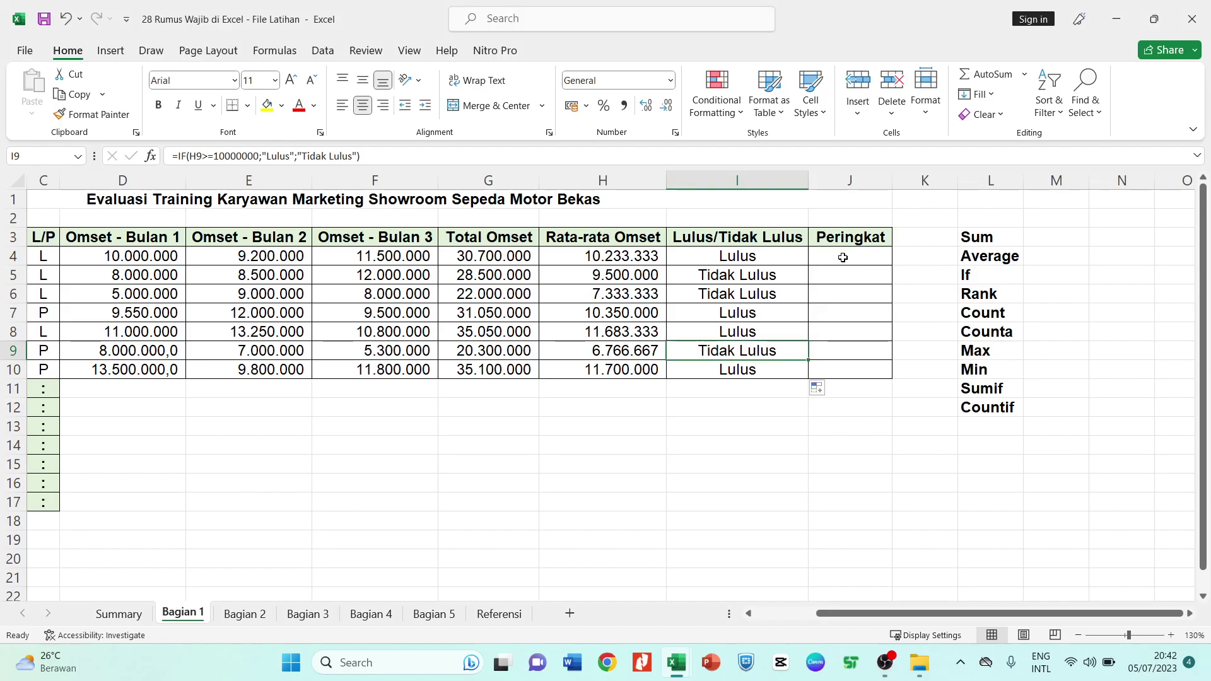
text(=)
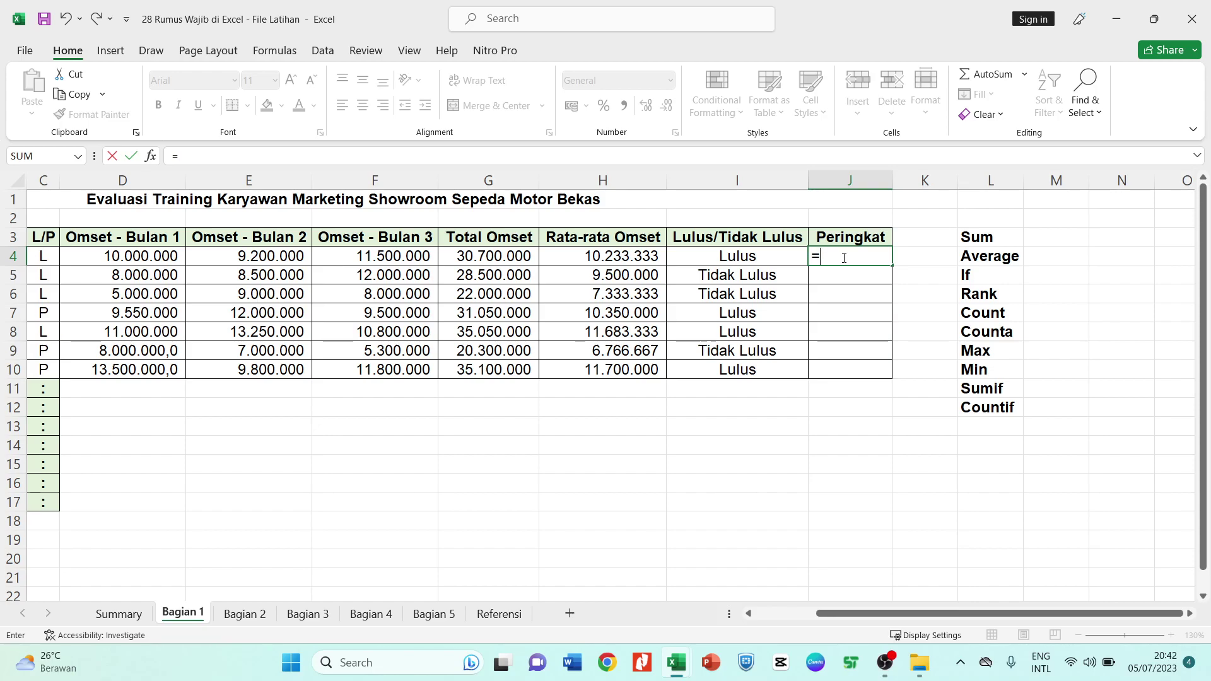
text(ra)
key(BackSpace)
key(BackSpace)
text(rank)
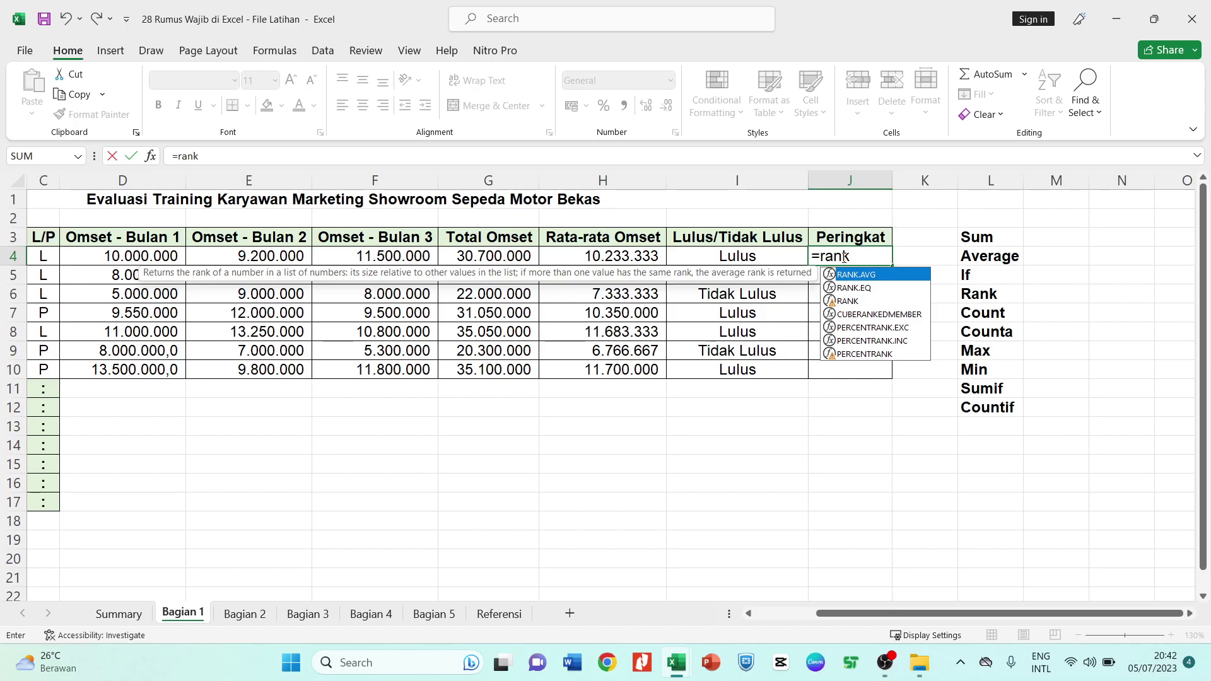
key(Tab)
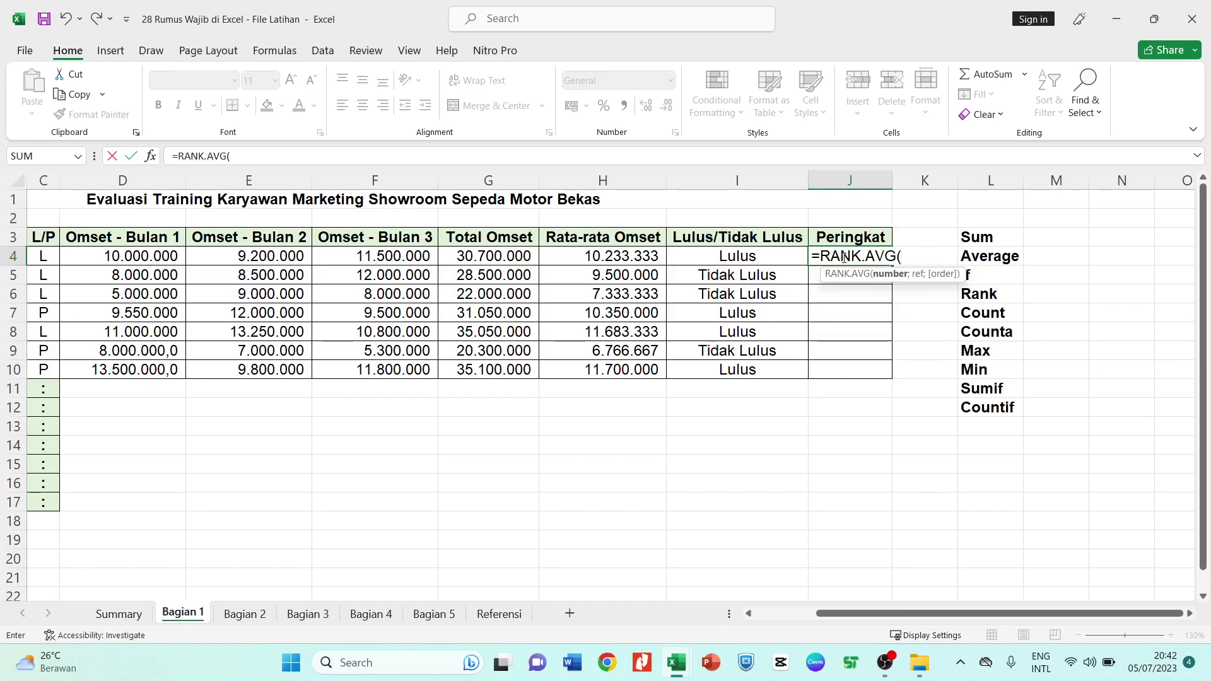
key(BackSpace)
key(BackSpace)
key(BackSpace)
key(BackSpace)
key(BackSpace)
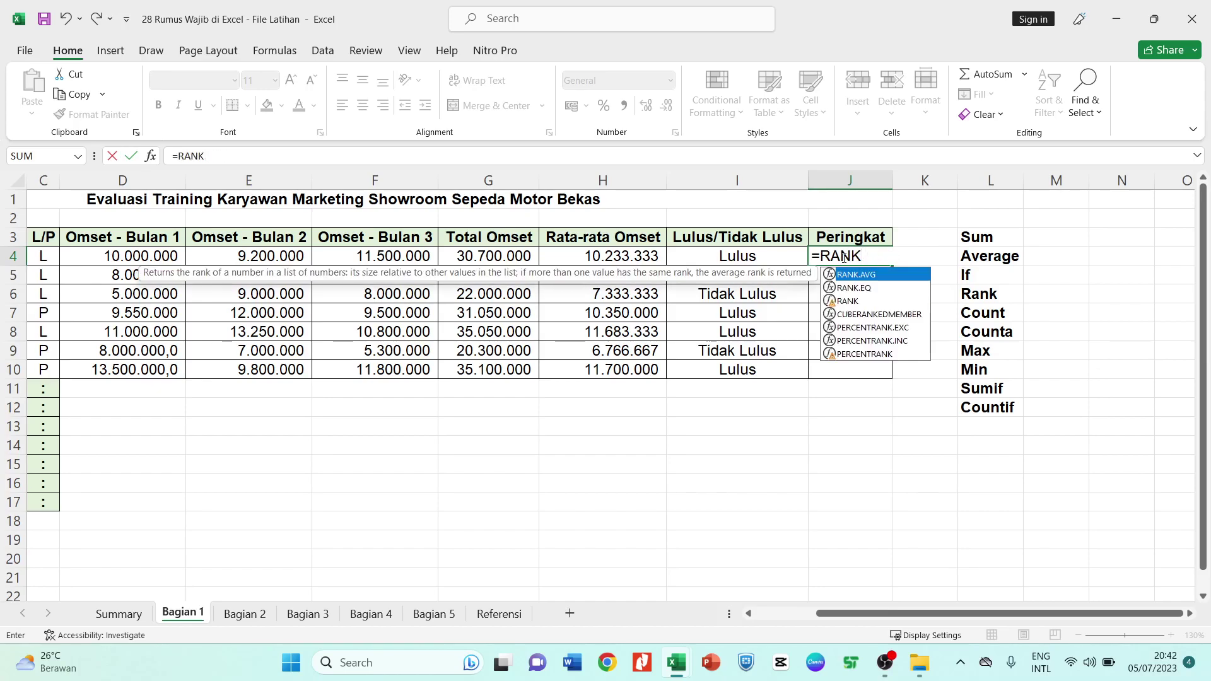
double_click(841, 301)
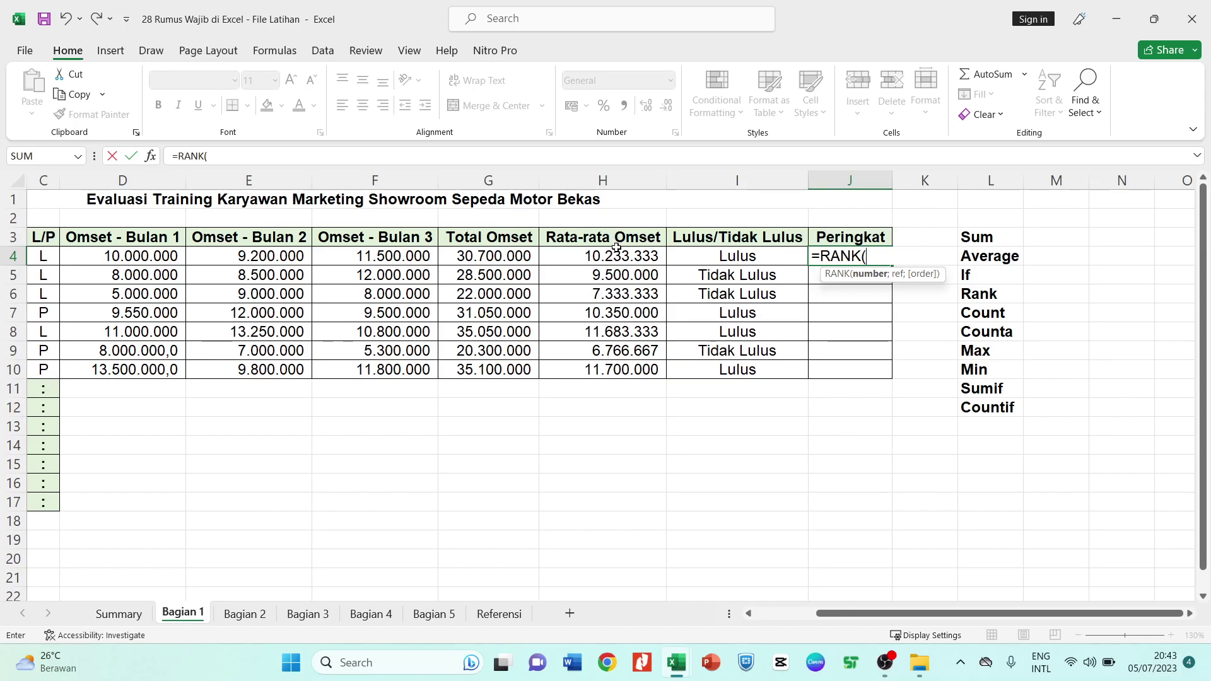
click(595, 259)
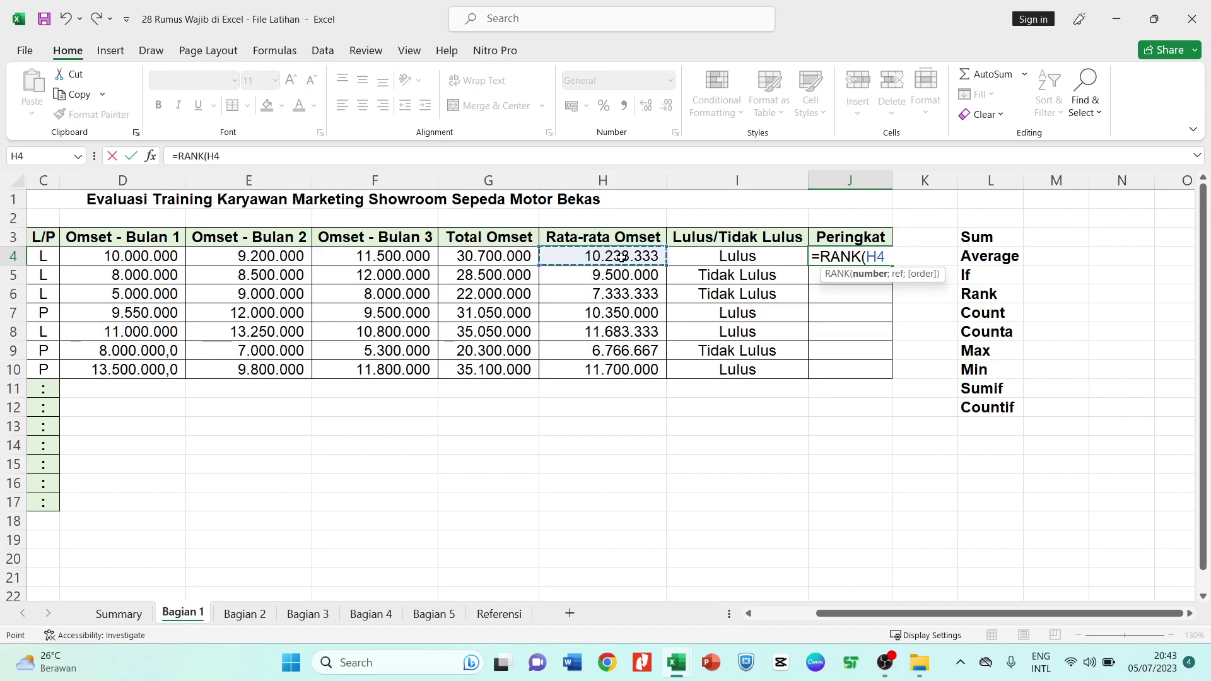
drag(621, 257, 615, 366)
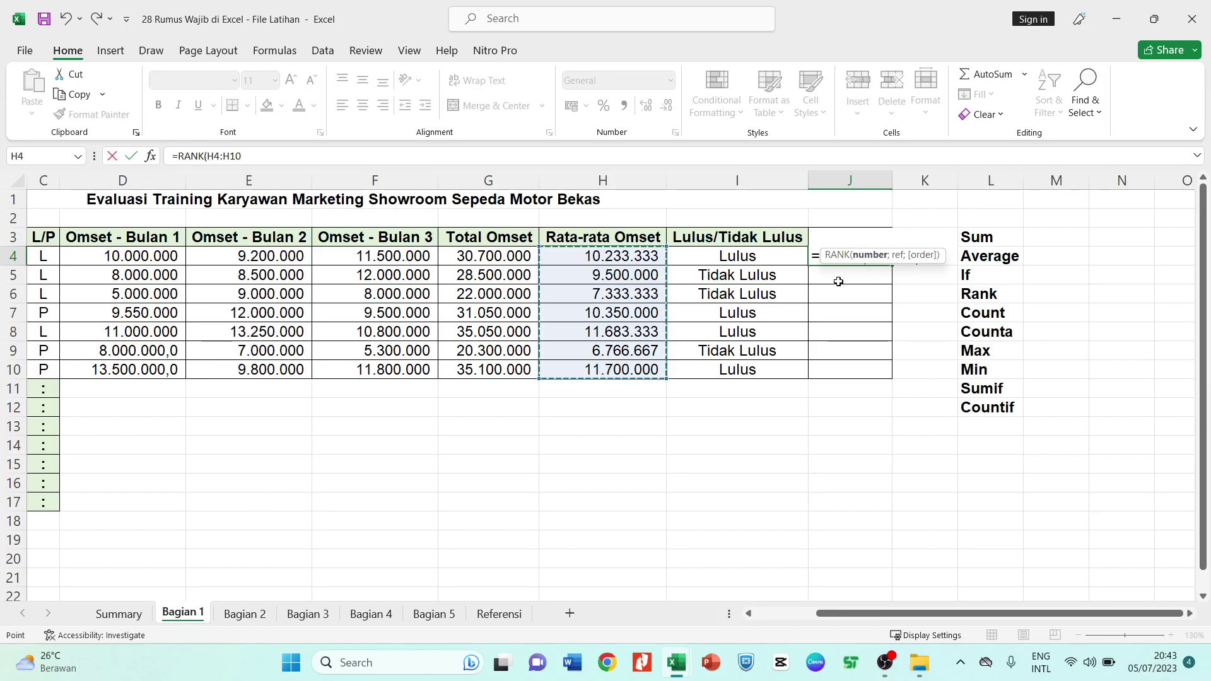
click(815, 258)
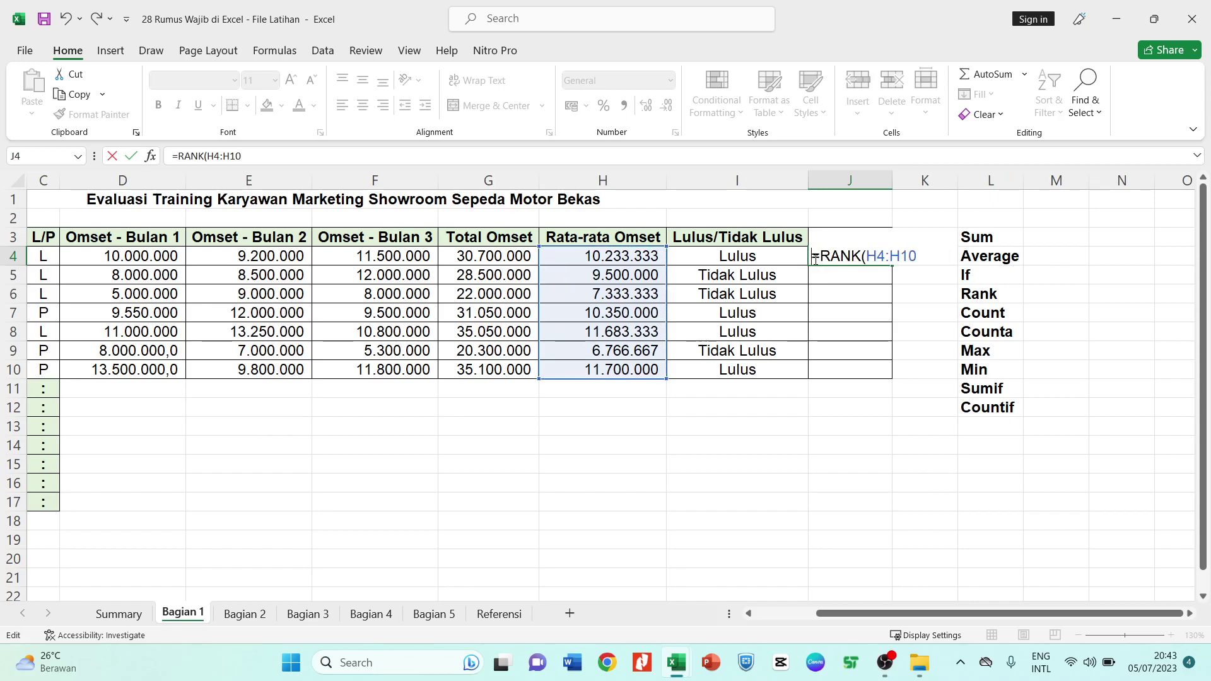
click(869, 257)
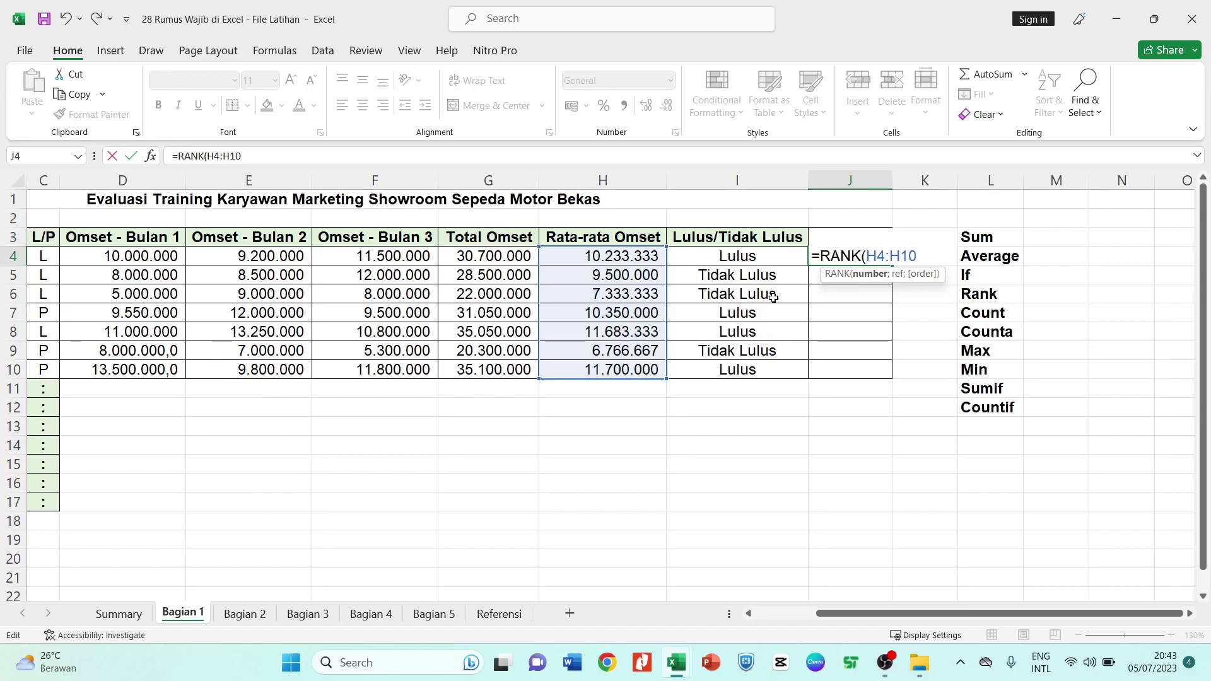
text(h4)
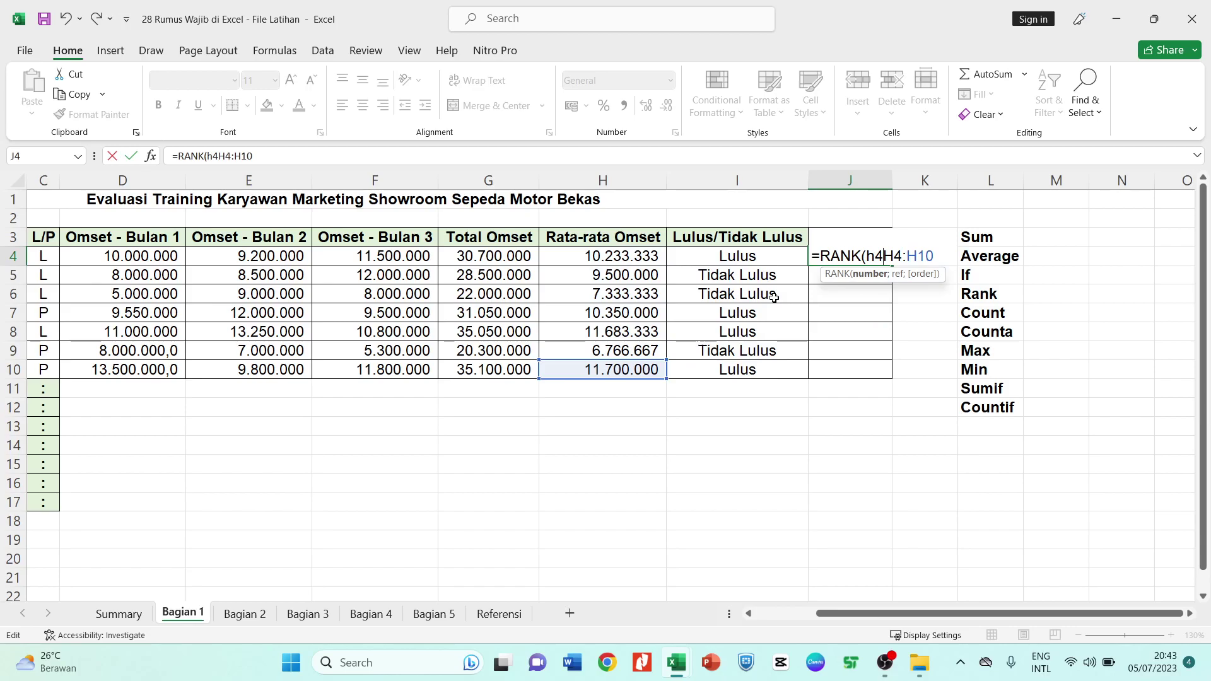
text(;)
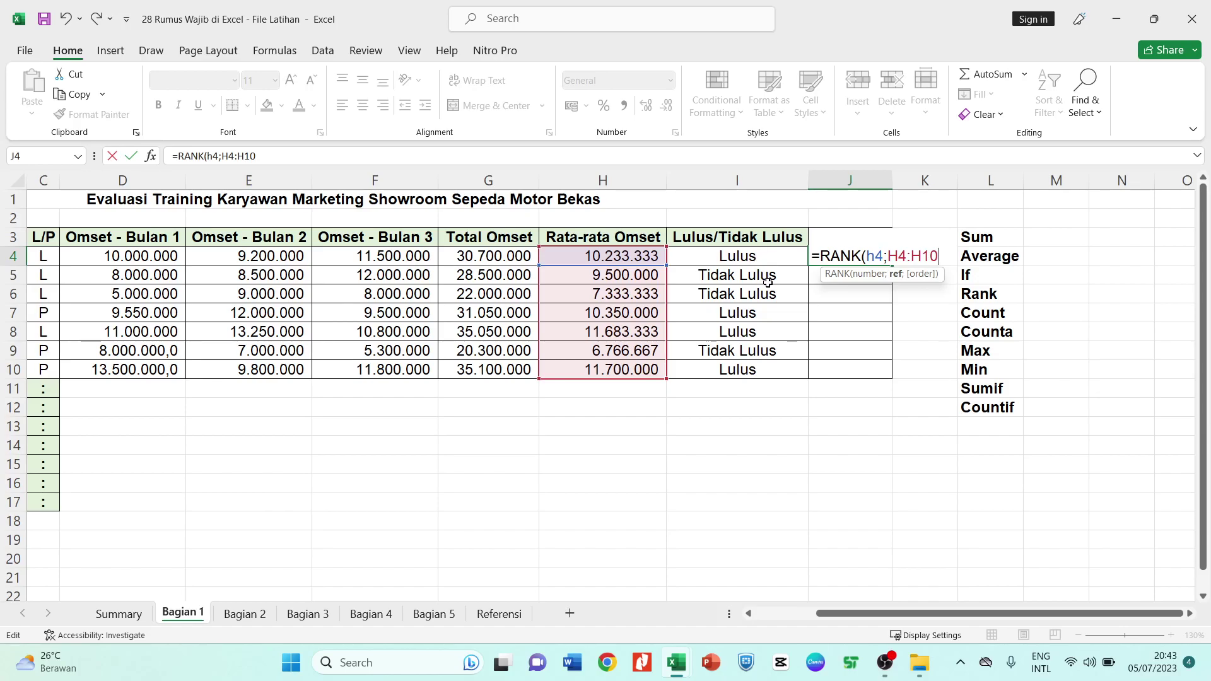
text())
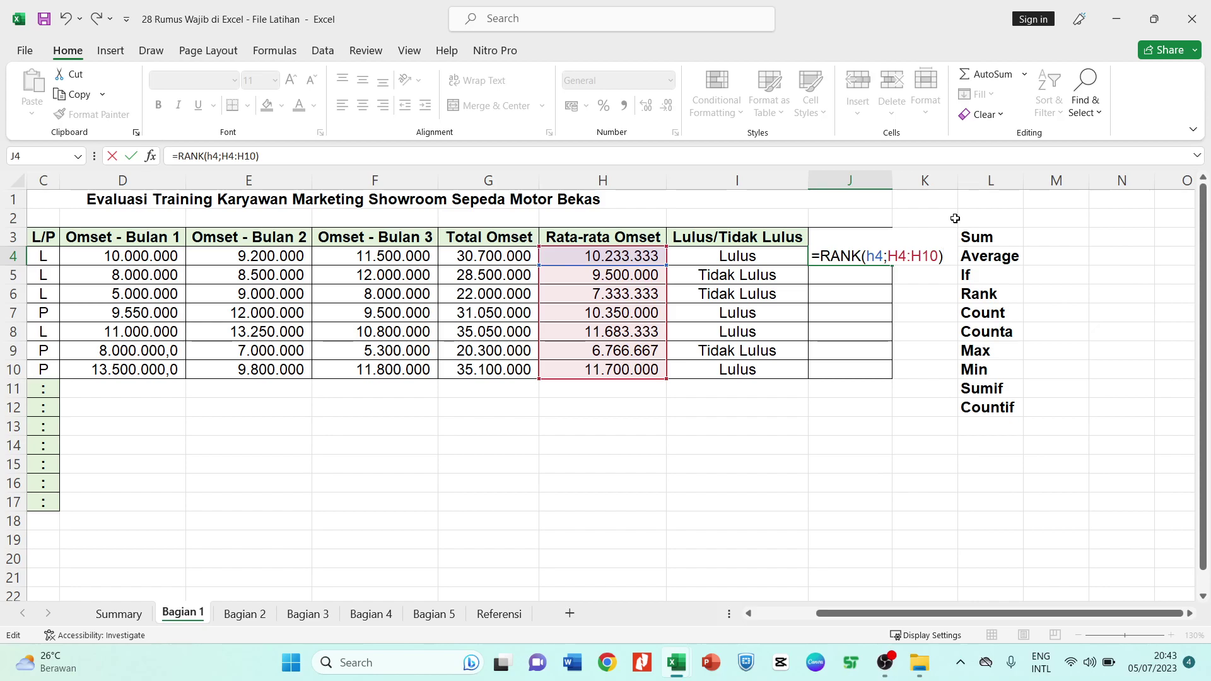
key(BackSpace)
key(BackSpace)
key(BackSpace)
key(BackSpace)
key(BackSpace)
key(BackSpace)
key(BackSpace)
key(BackSpace)
key(BackSpace)
key(BackSpace)
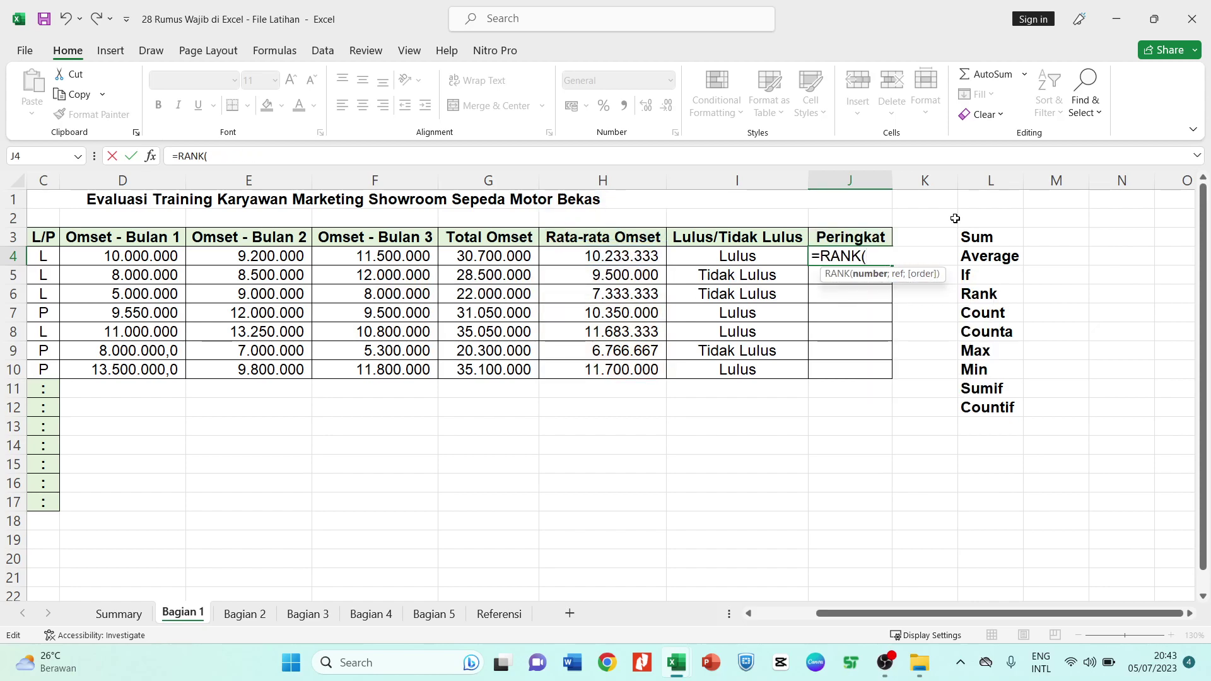
text(h)
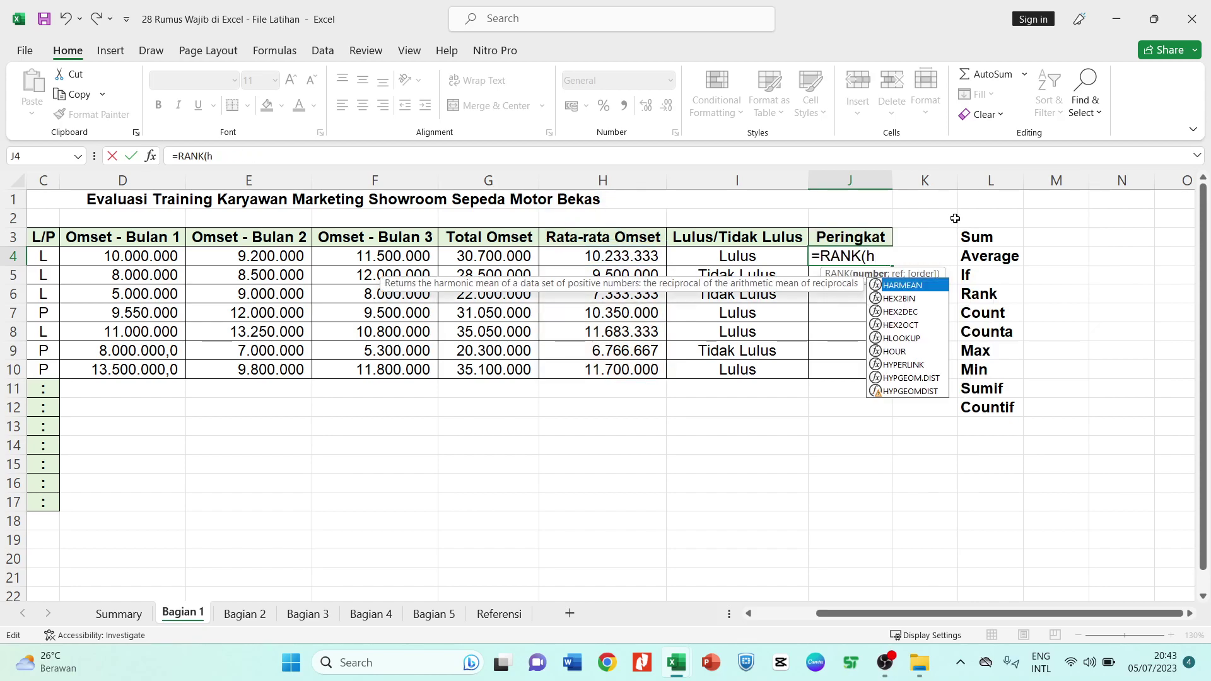
key(BackSpace)
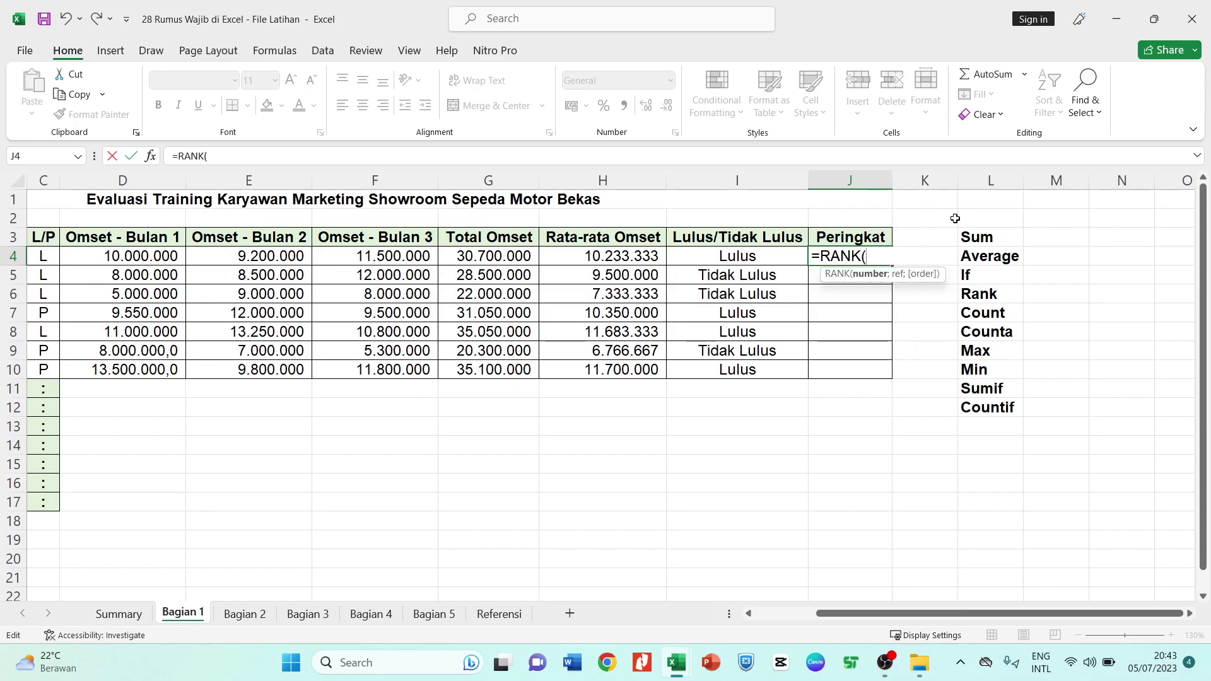
Complete the J4 formula as =RANK(H4;H4:H10), ranking the first employee's average within the Rata-rata Omset values
click(625, 256)
text(;)
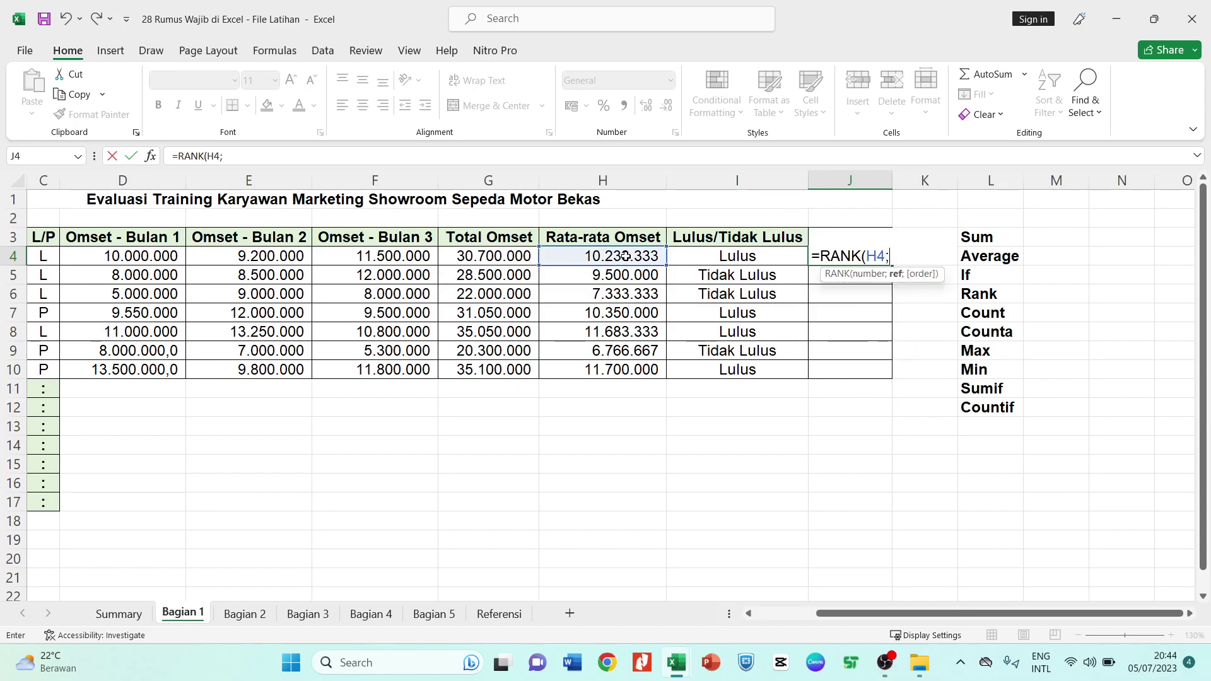
drag(606, 259, 588, 370)
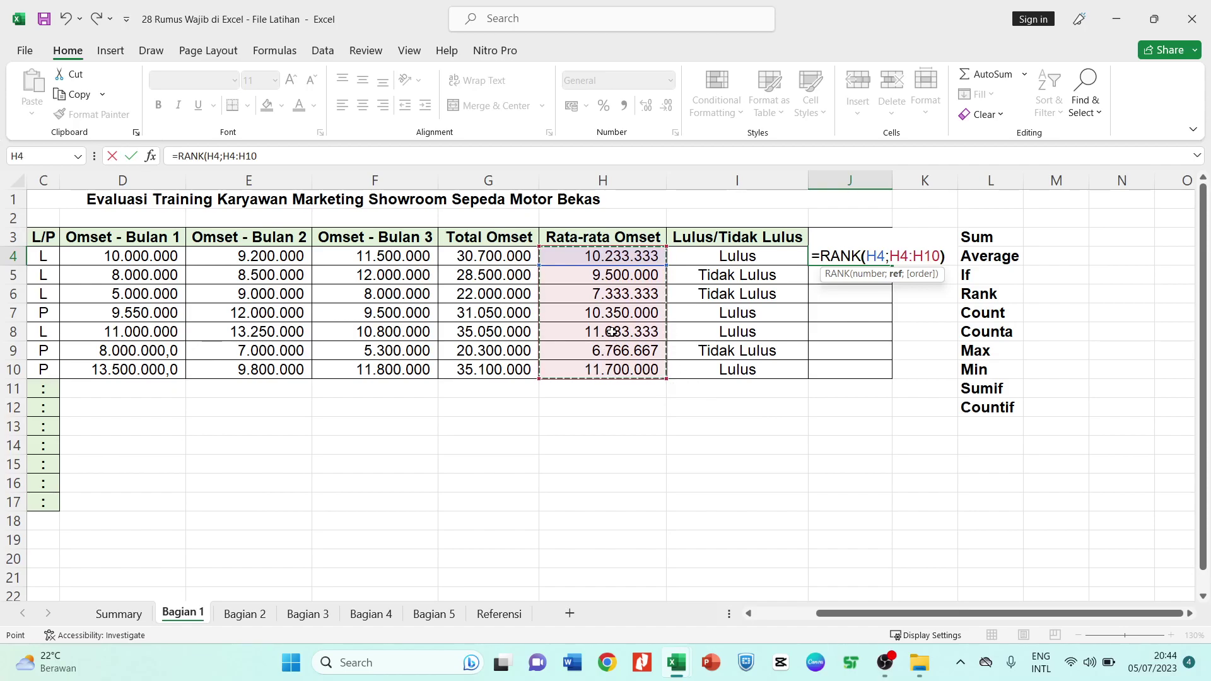
text())
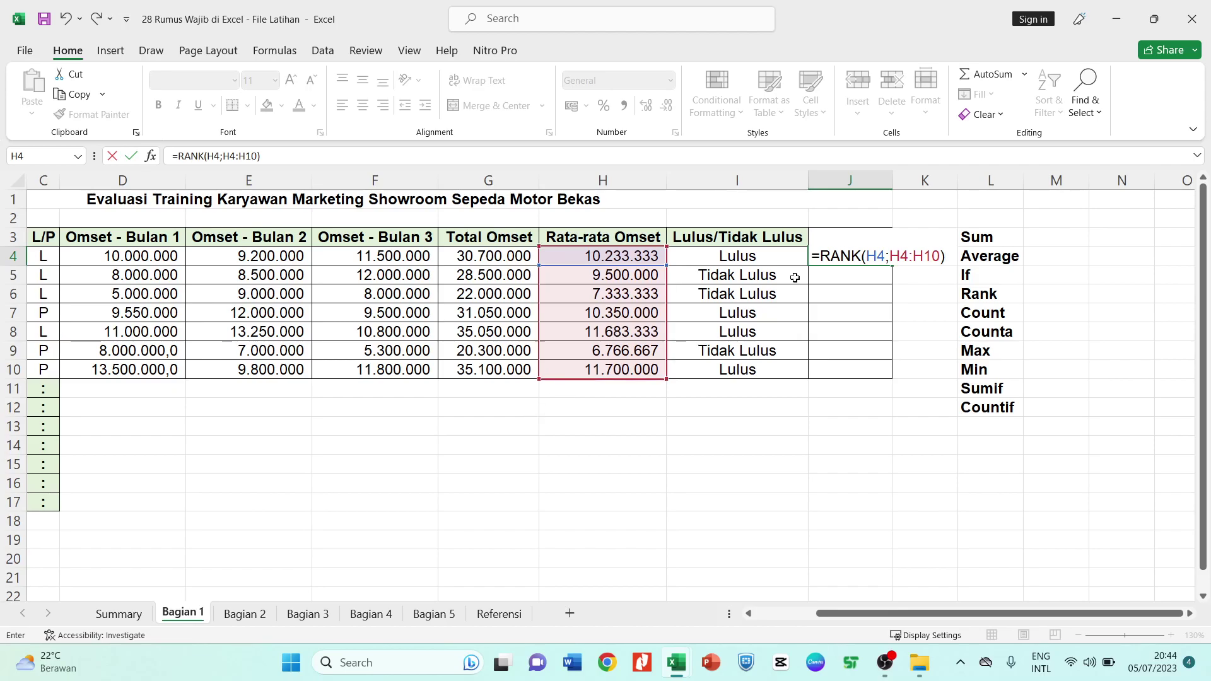
Make the ranking range in the J4 formula absolute as $H$4:$H$10 and commit the formula
click(885, 257)
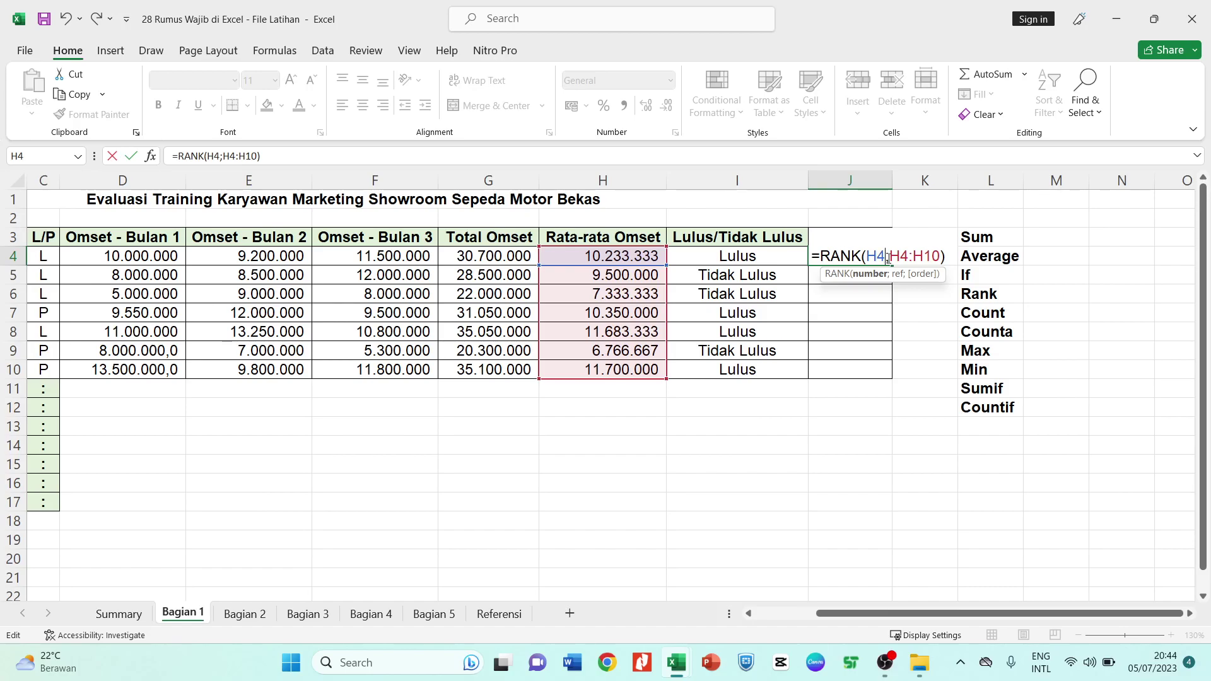
click(910, 259)
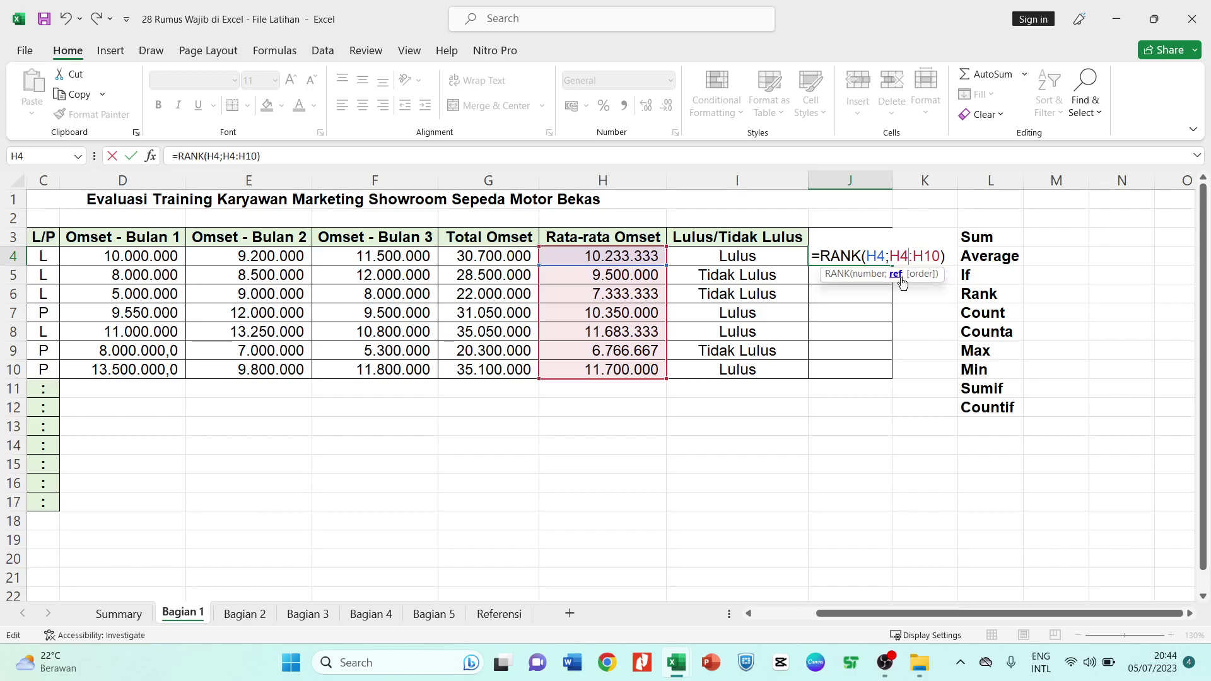
key(F4)
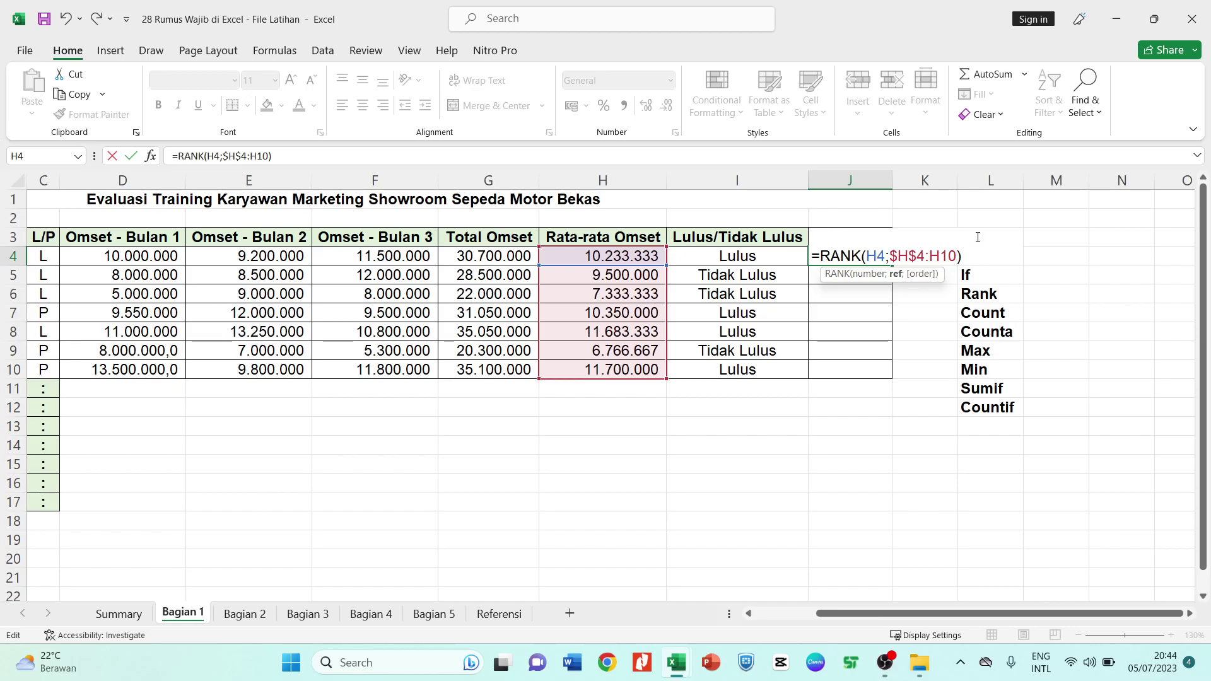
key(F4)
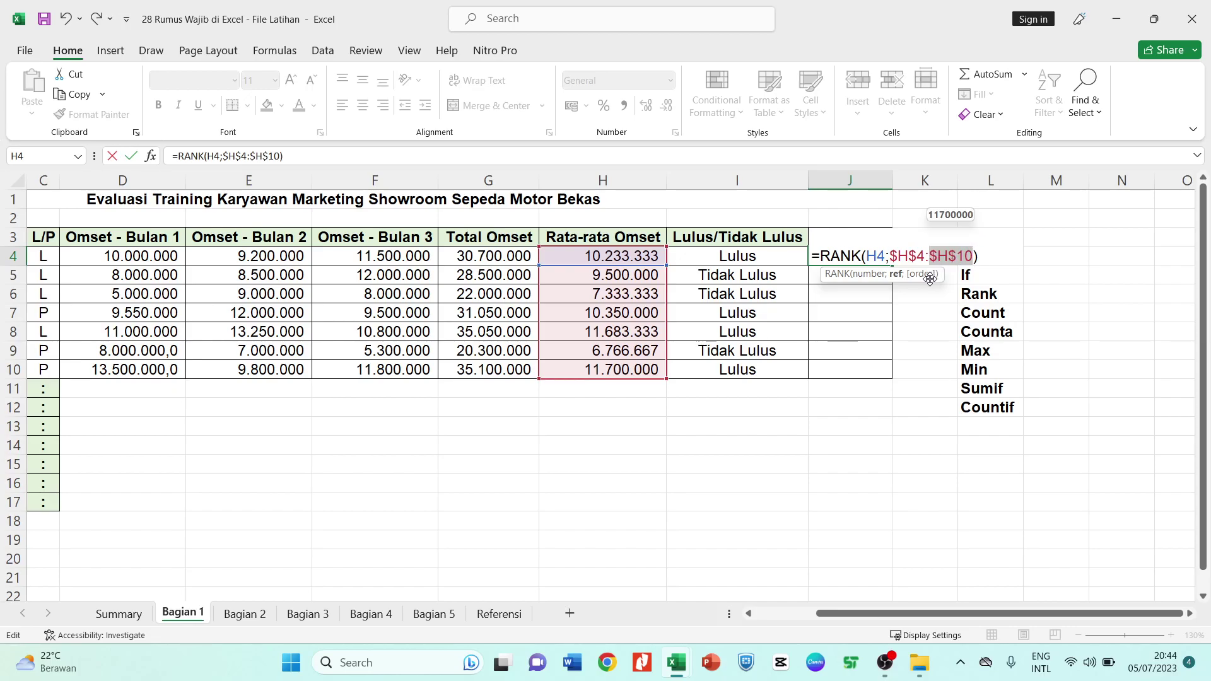
key(Return)
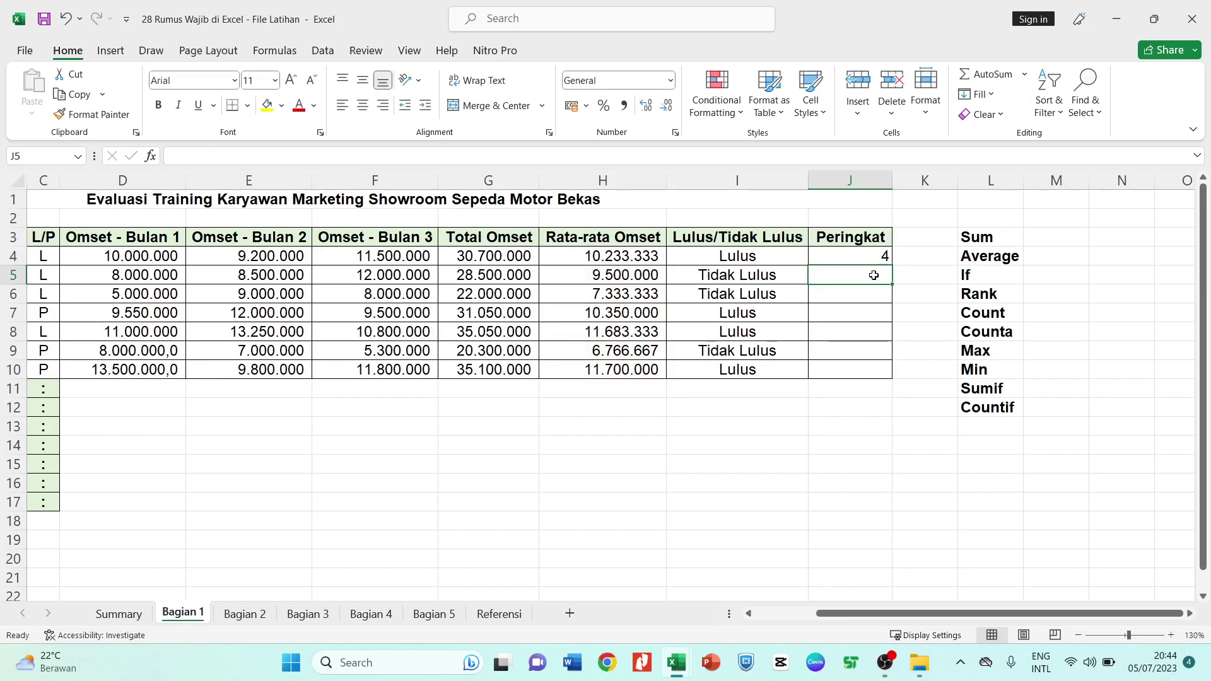
drag(859, 615, 888, 626)
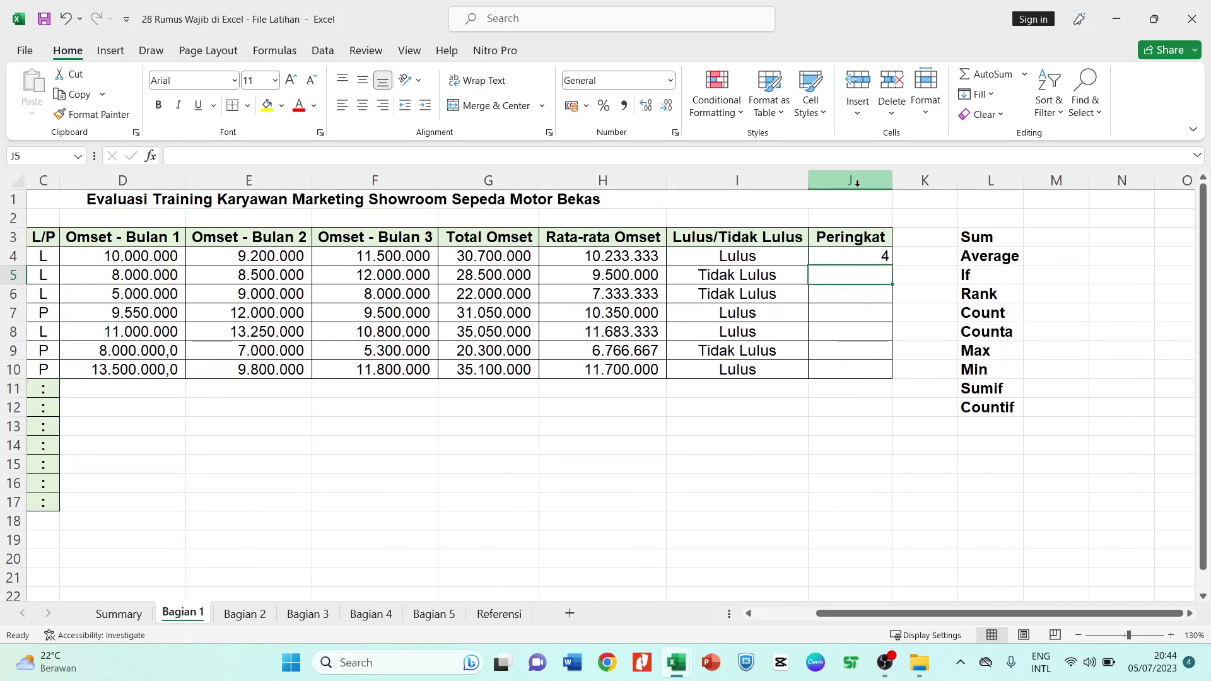
Fill the RANK formula from J4 down to J10 in the Peringkat column
click(861, 255)
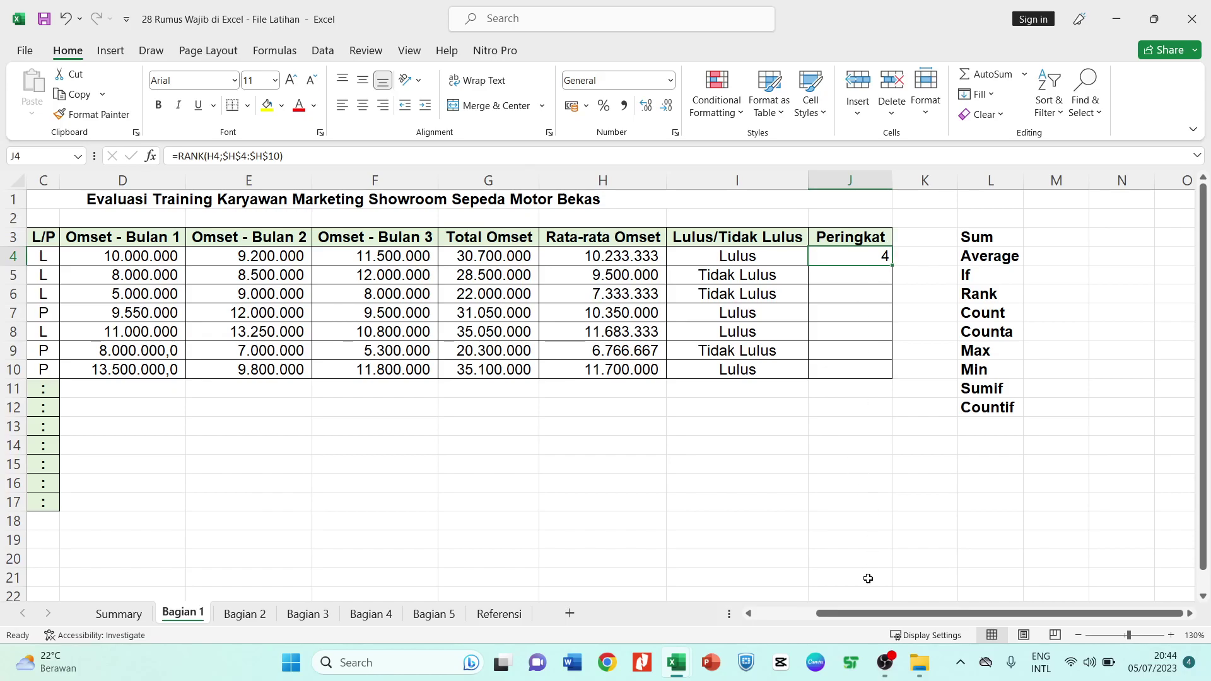
mouse_move(851, 620)
mouse_down()
mouse_move(792, 620)
mouse_move(849, 620)
mouse_up()
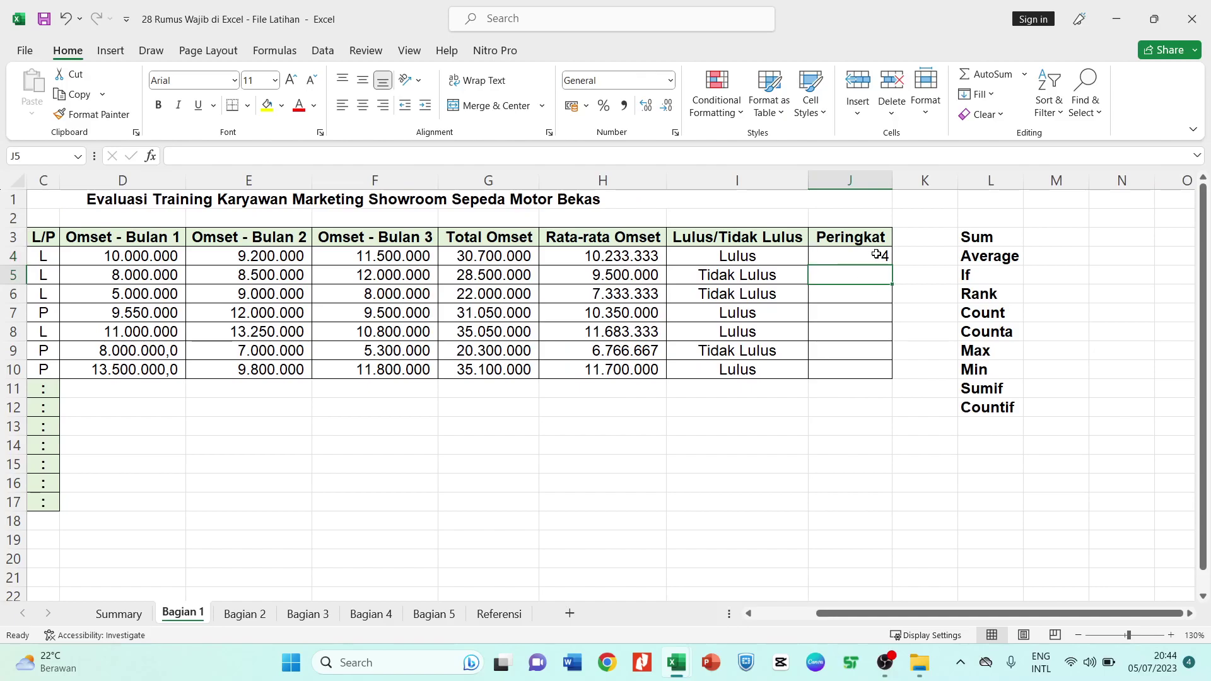
drag(892, 266, 874, 384)
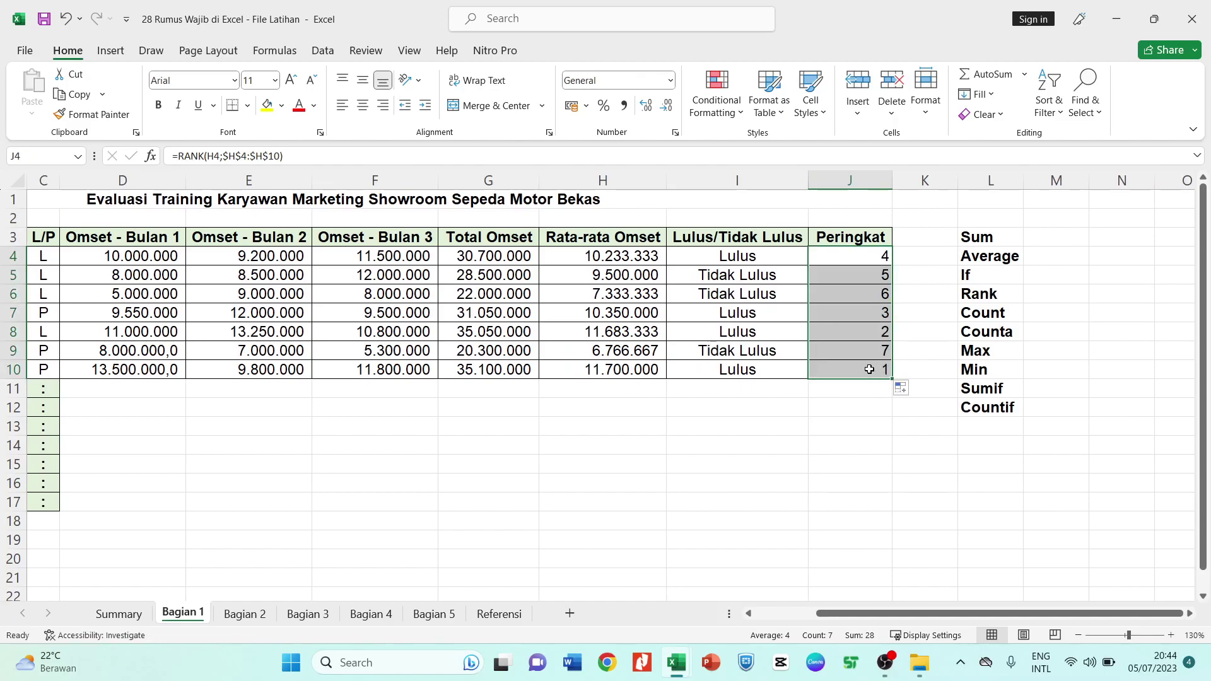
Examine the copied RANK formulas and each employee's rank in the Peringkat column, J4 to J10
click(871, 369)
drag(839, 619, 806, 622)
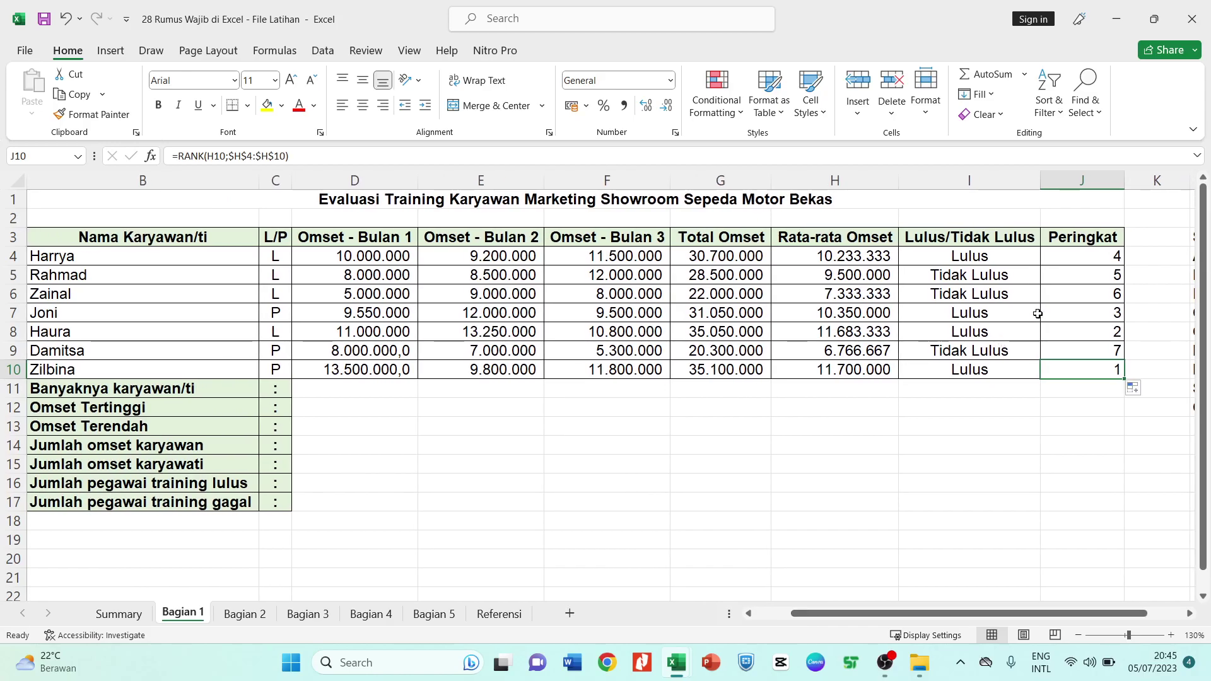
click(1065, 336)
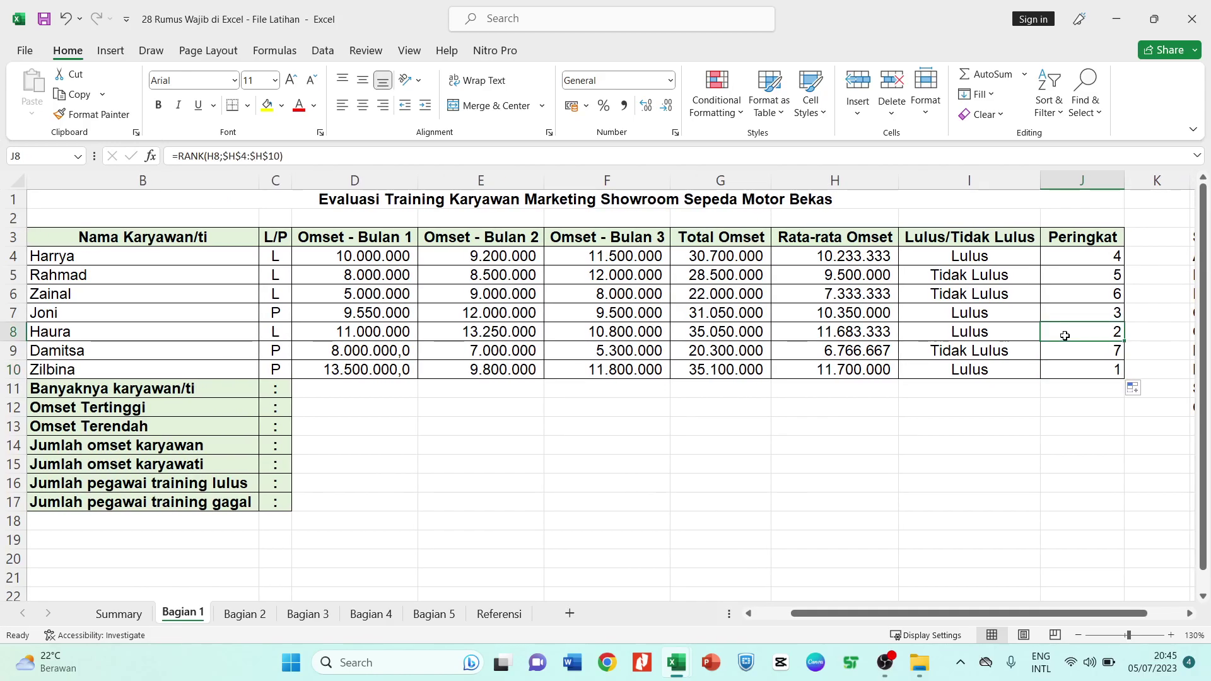
click(1091, 311)
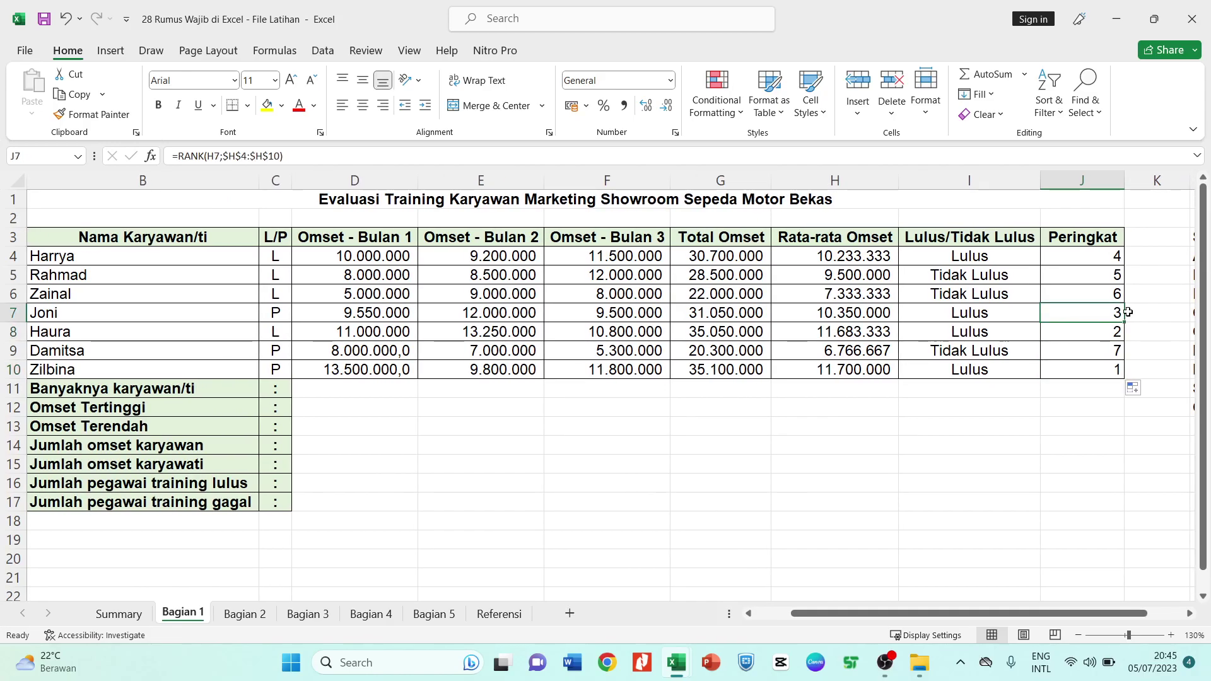
click(1105, 253)
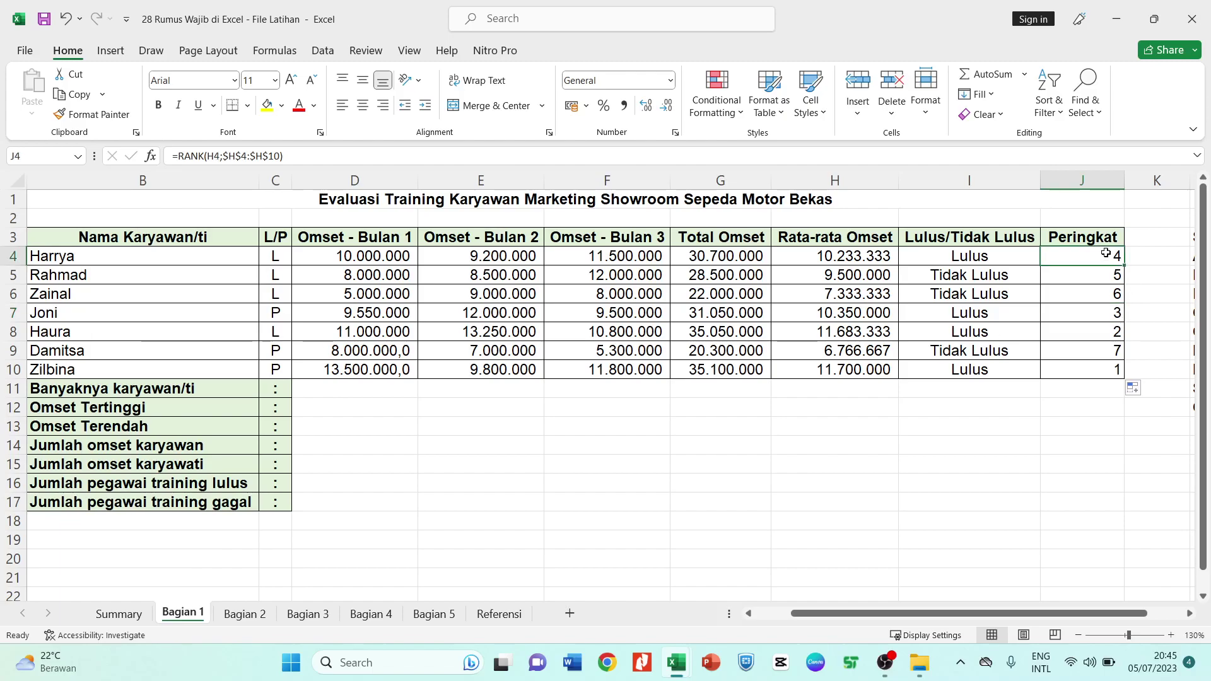
click(1114, 281)
click(1102, 309)
click(1103, 354)
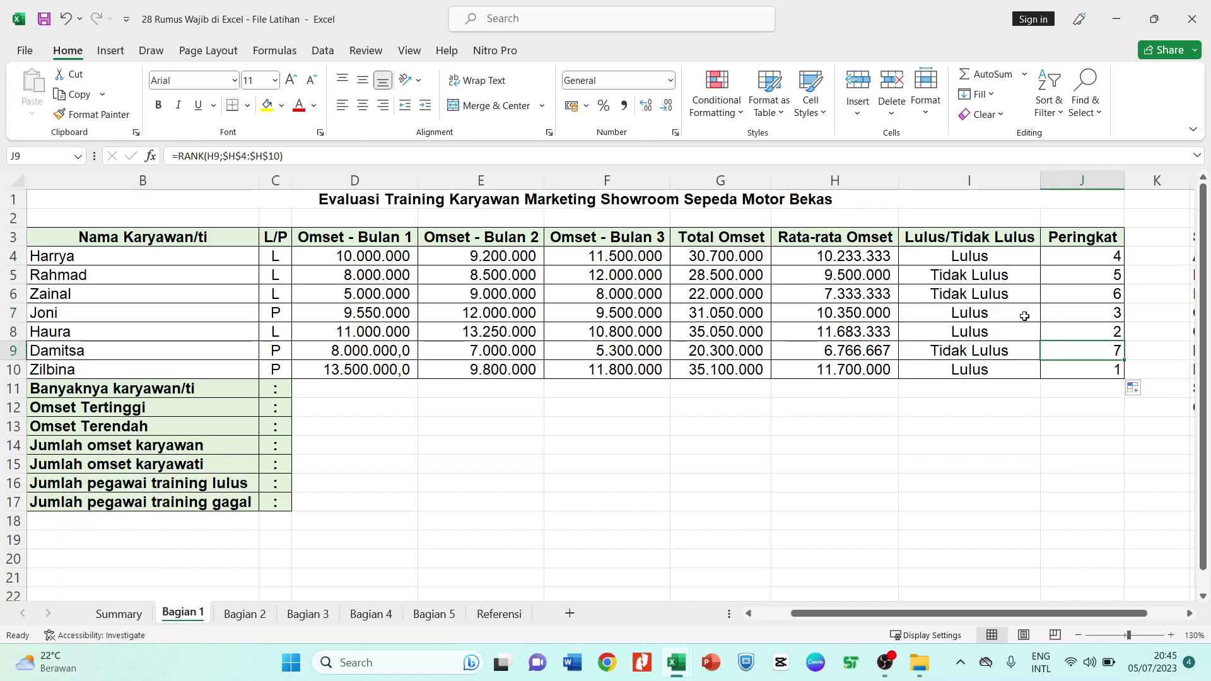
click(1107, 370)
click(1115, 326)
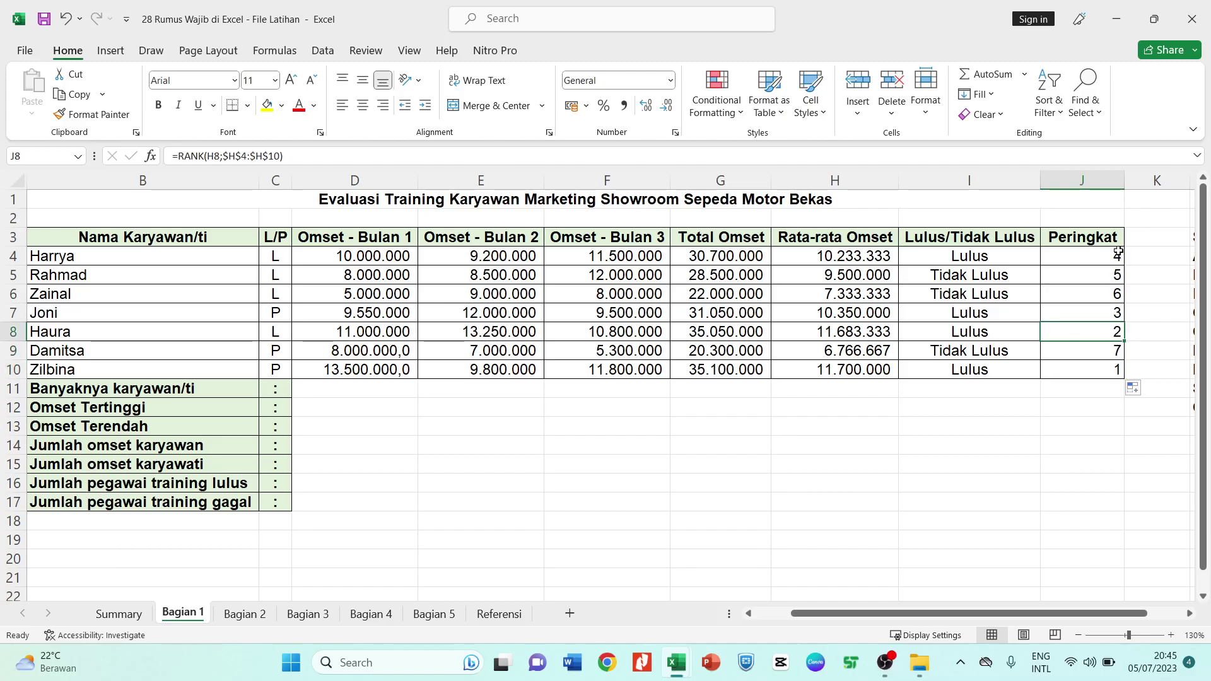
click(1114, 292)
click(1108, 261)
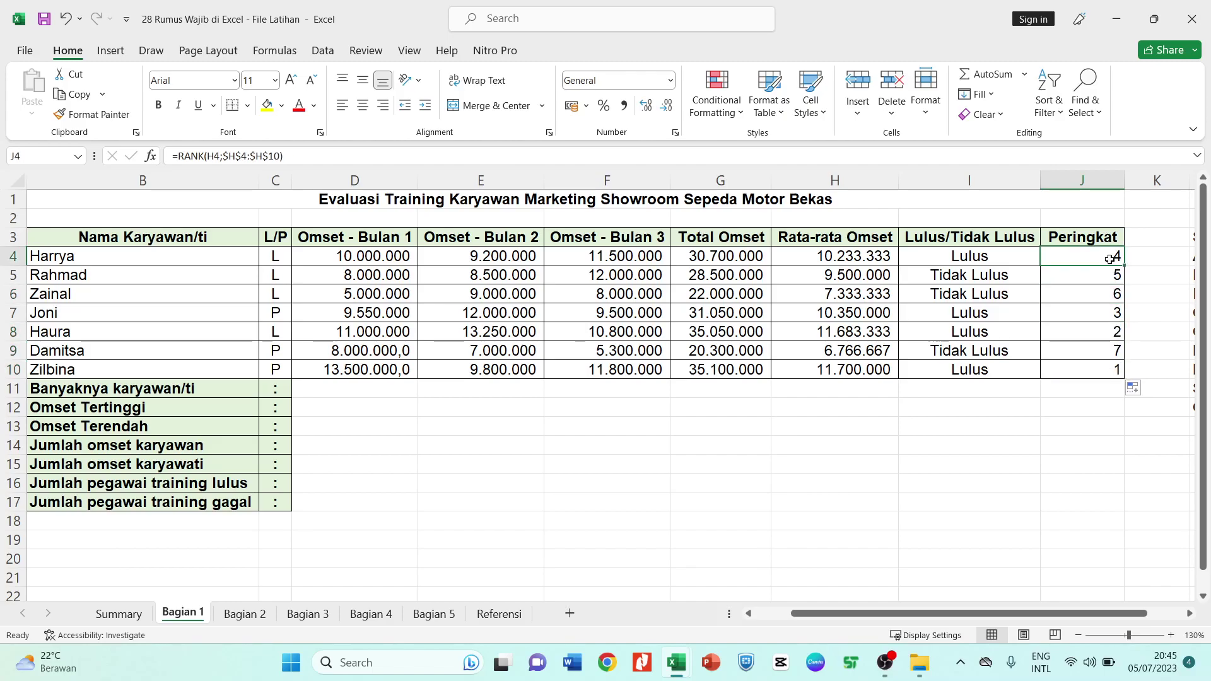
Enter =COUNT(G4:G10) in D11 beside Banyaknya karyawan/ti to count the numeric Total Omset values
click(661, 482)
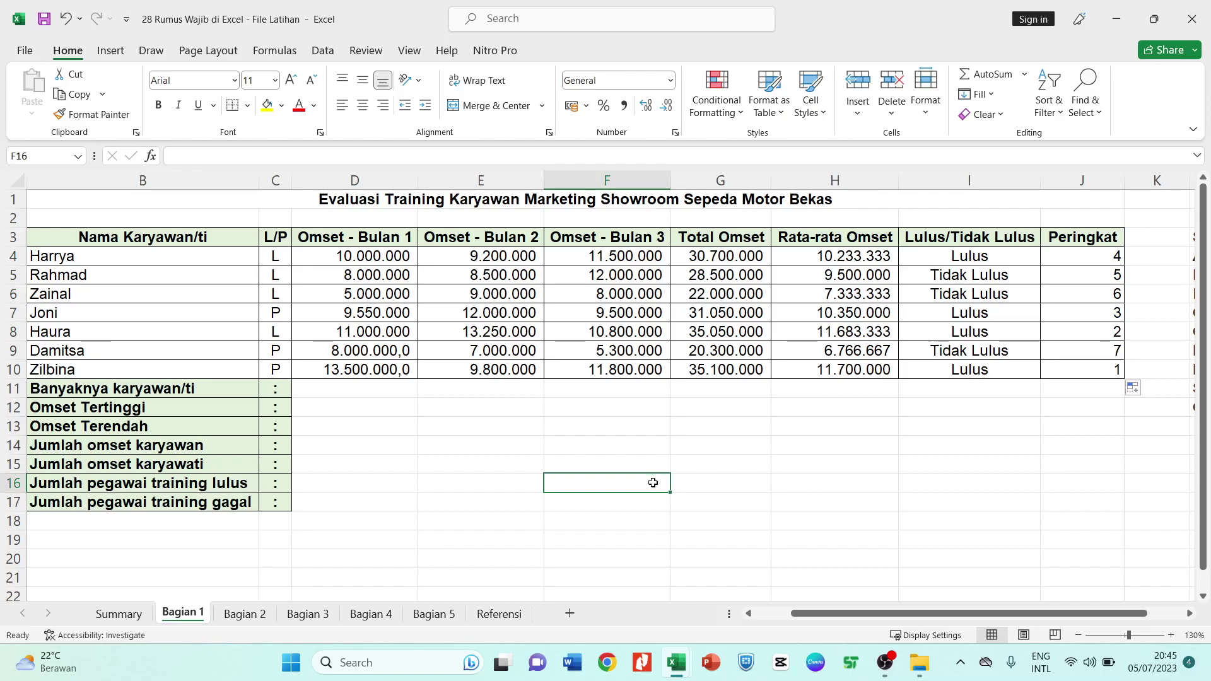
click(373, 422)
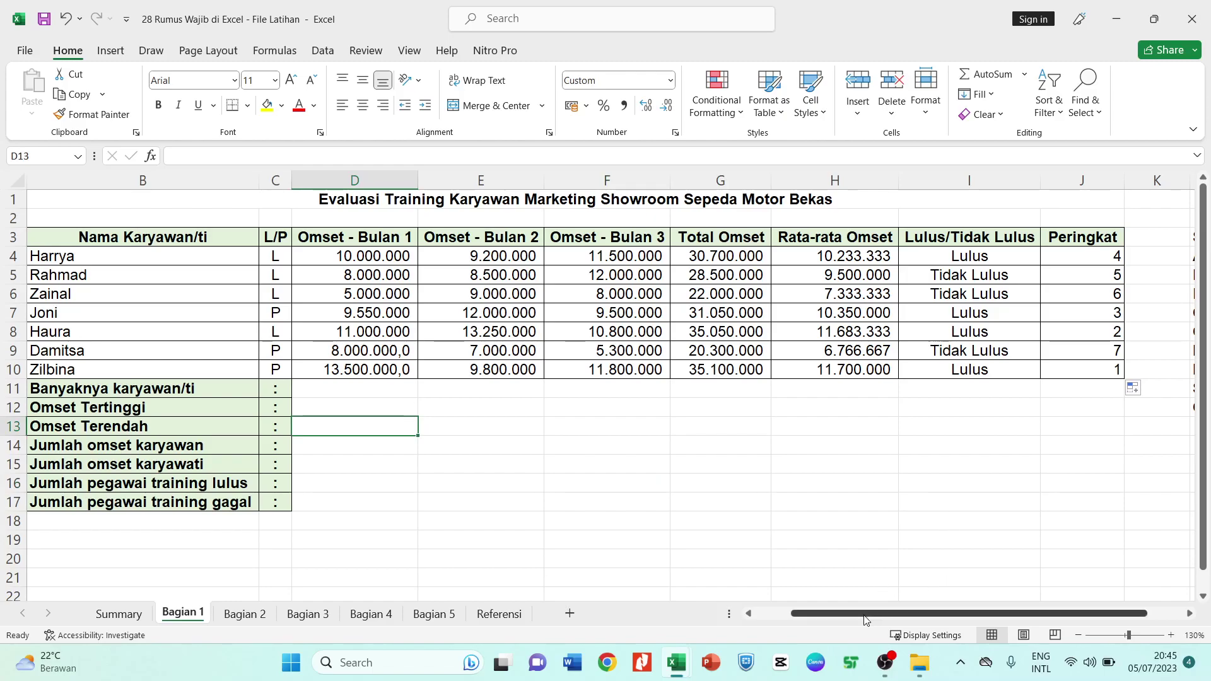
scroll(871, 617, right, 2)
mouse_move(871, 614)
mouse_down()
mouse_move(884, 620)
mouse_move(849, 623)
mouse_move(861, 623)
mouse_up()
click(336, 392)
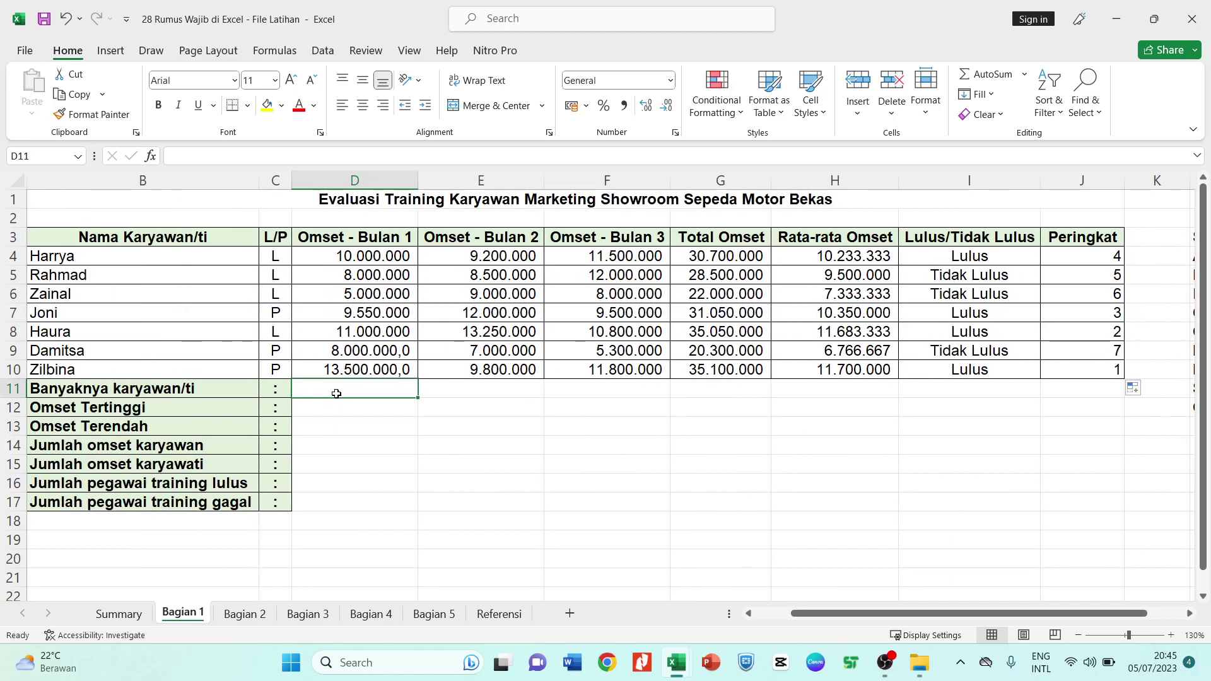
drag(842, 615, 869, 618)
mouse_move(866, 619)
mouse_down()
mouse_move(841, 619)
mouse_move(851, 615)
mouse_up()
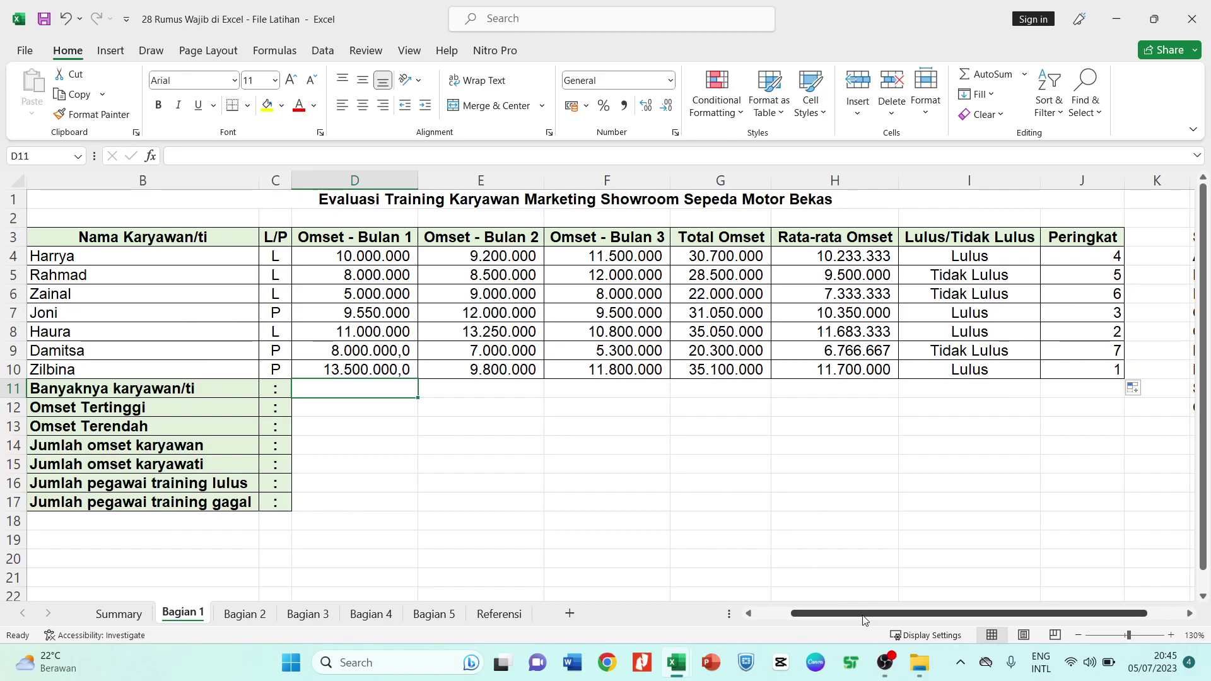
text(=count)
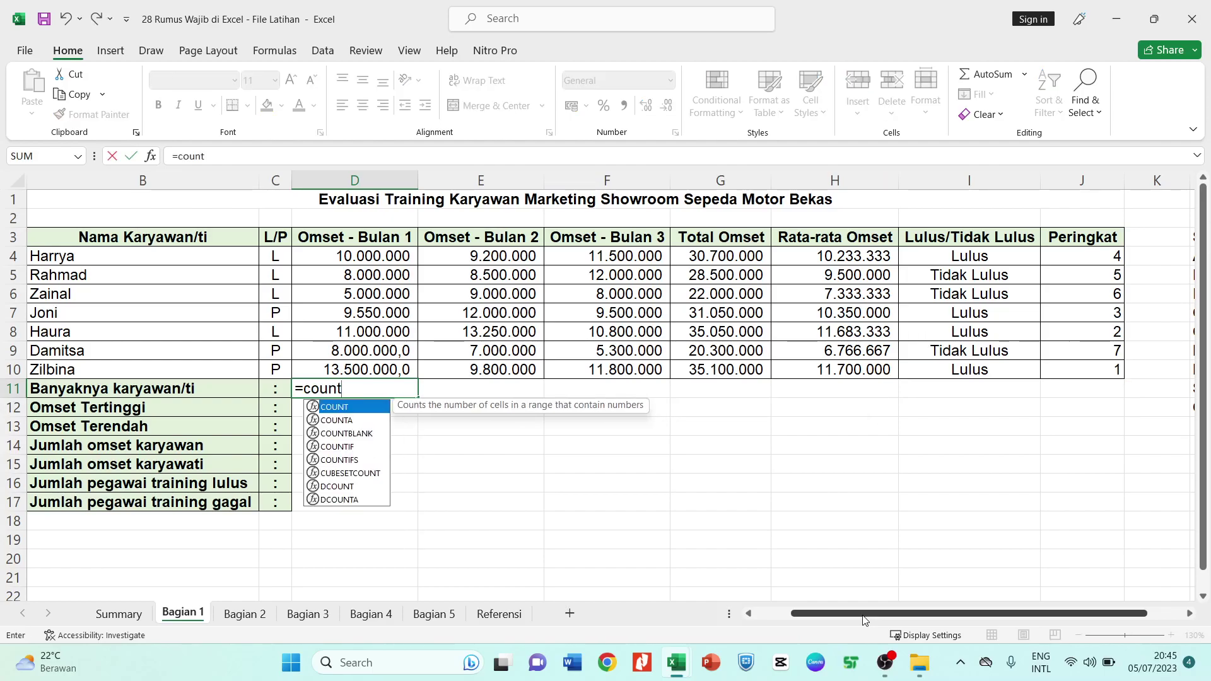
text(()
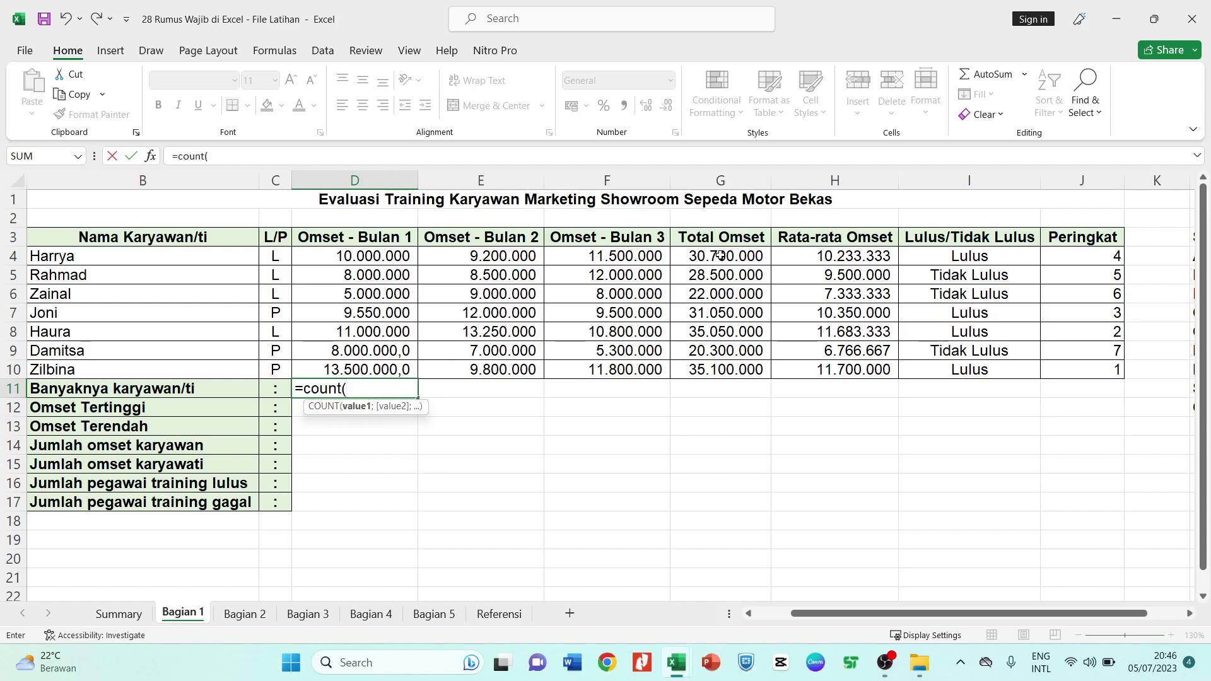
drag(721, 255, 721, 372)
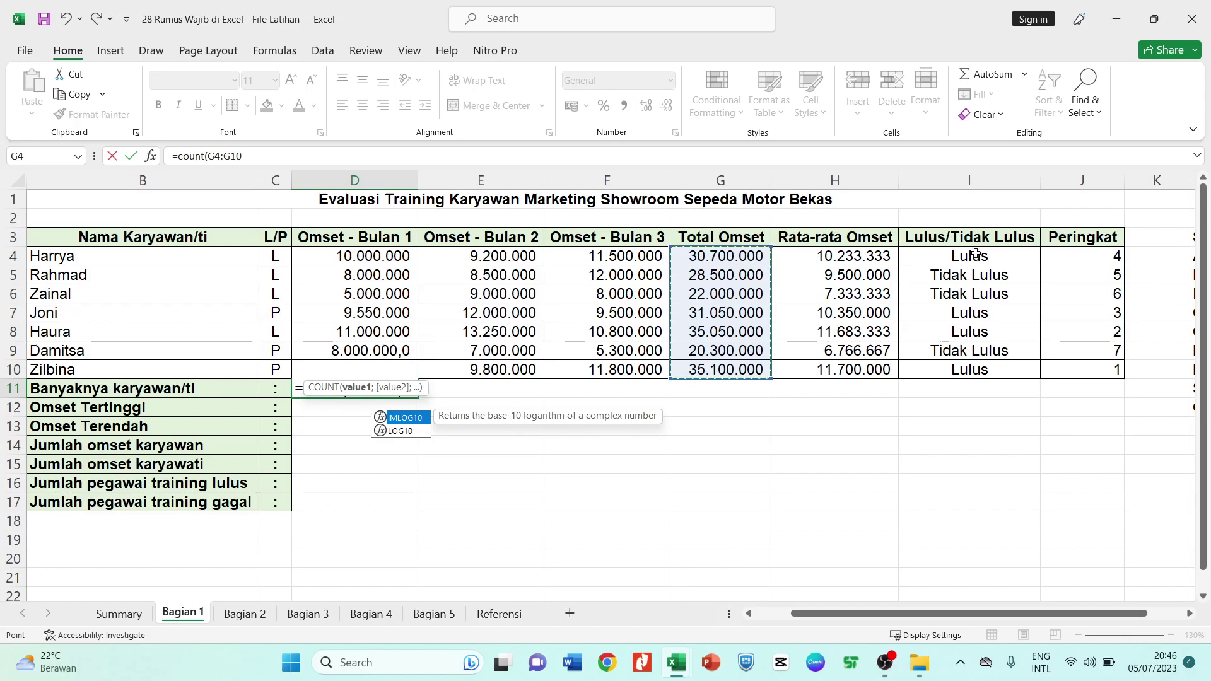
text())
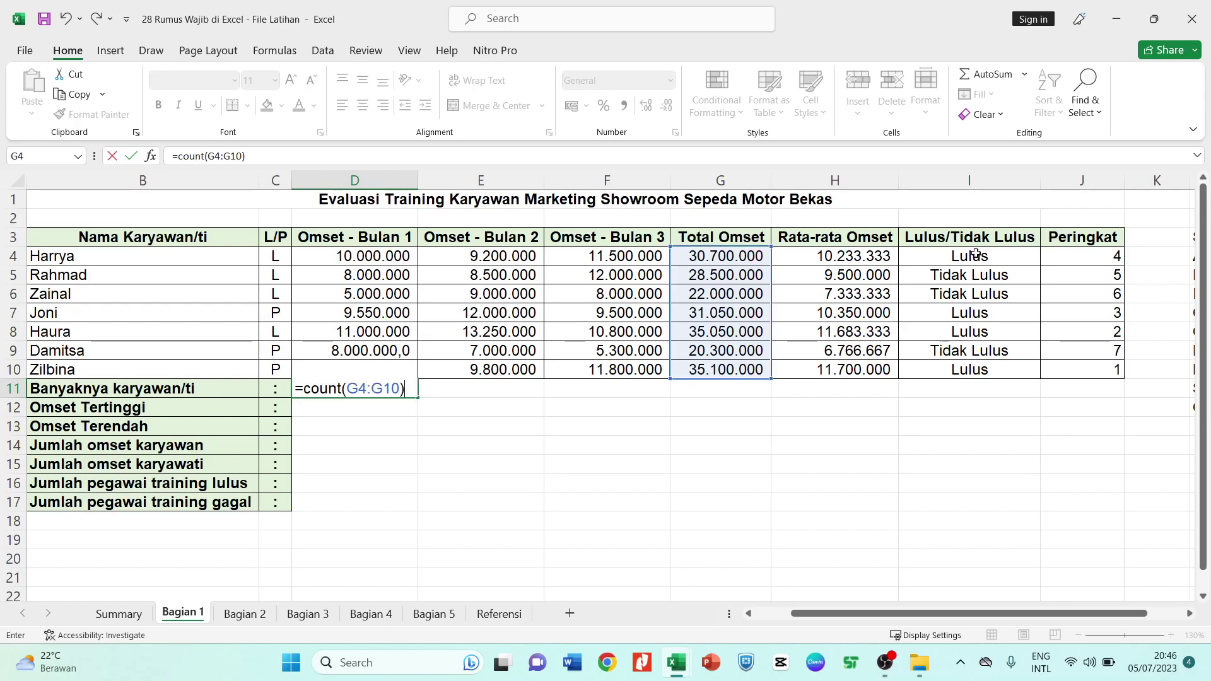
key(Return)
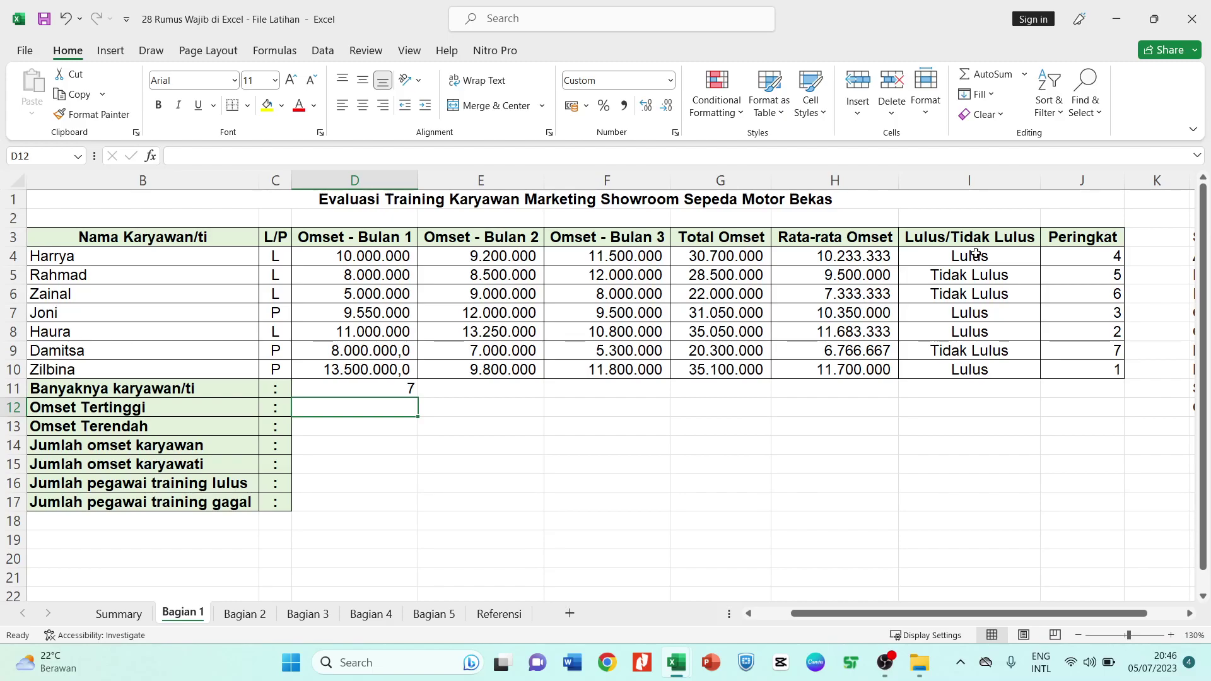
Replace the formula in D11 with =COUNTA(B4:B10) to count the entries under Nama Karyawan/ti
click(359, 391)
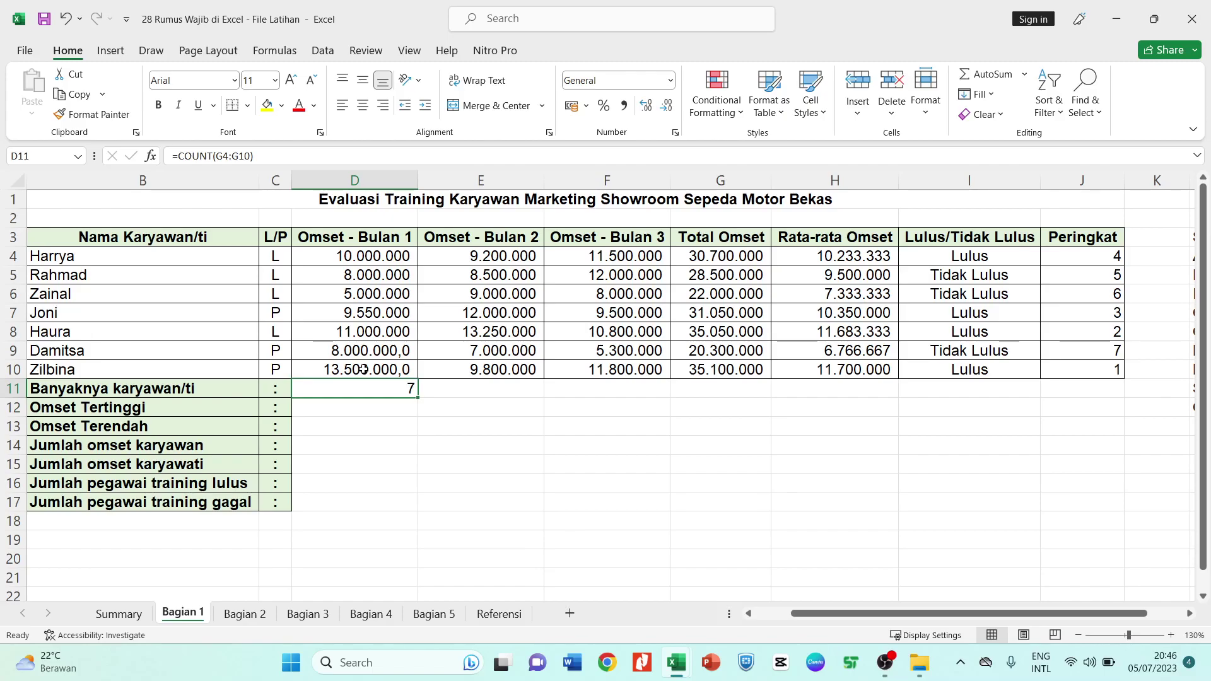
key(BackSpace)
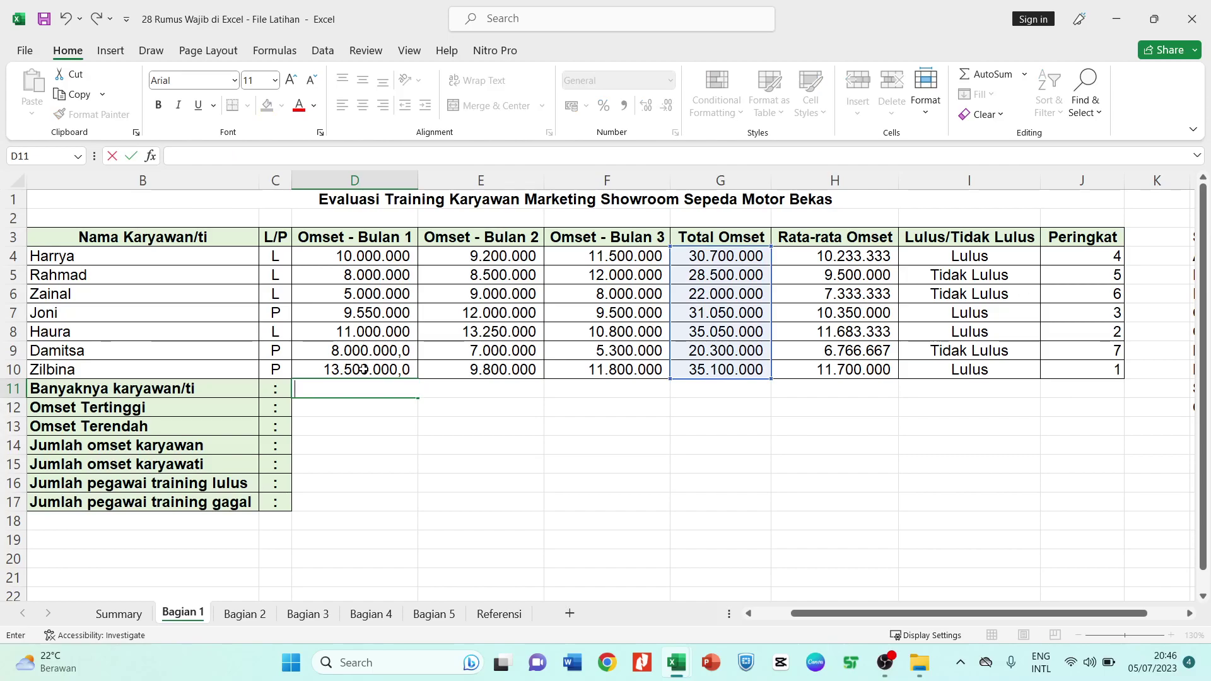
text(=counta)
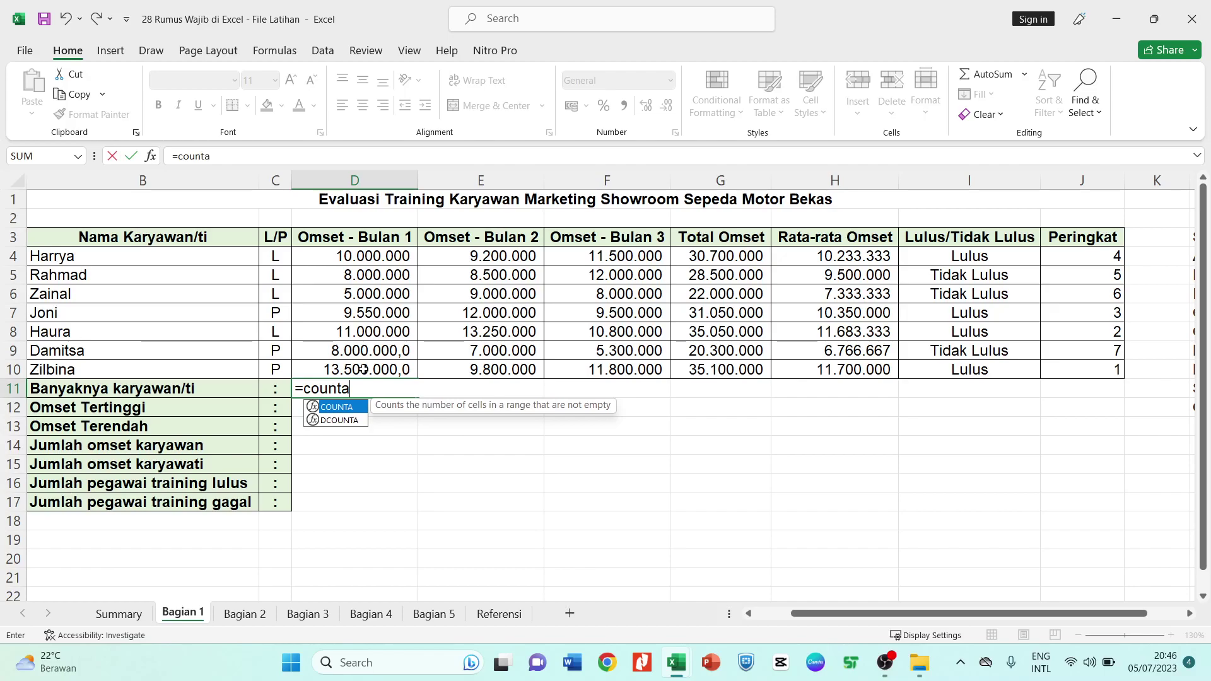
key(Tab)
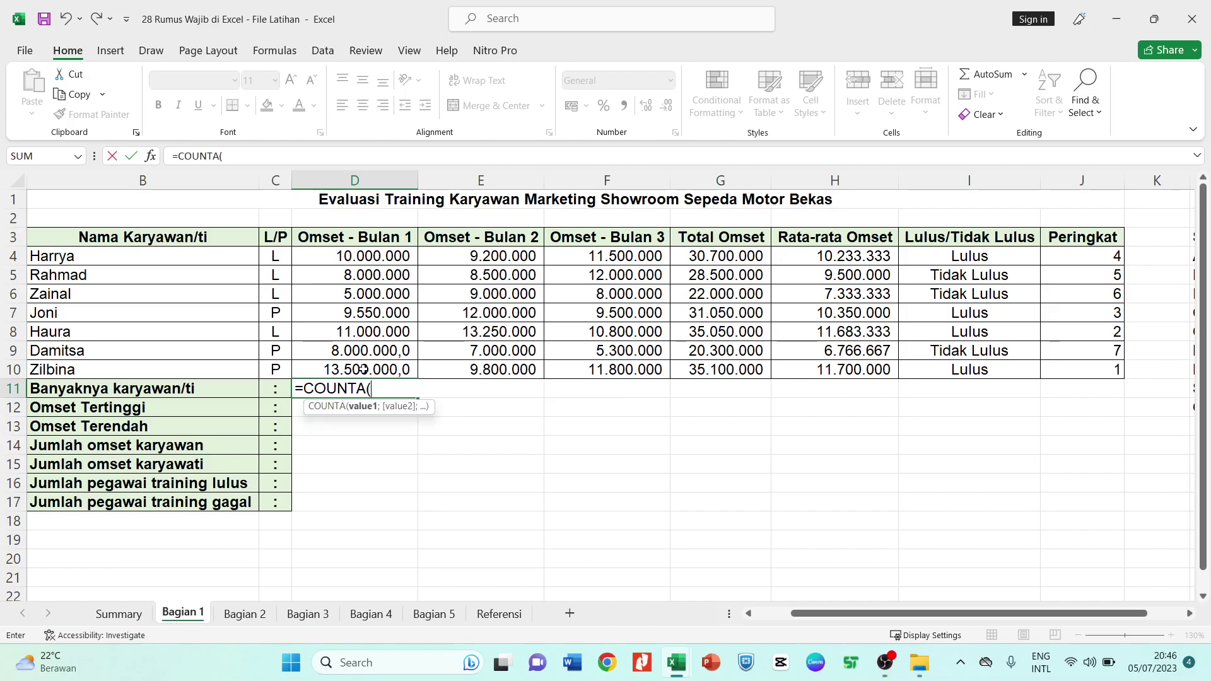
click(91, 258)
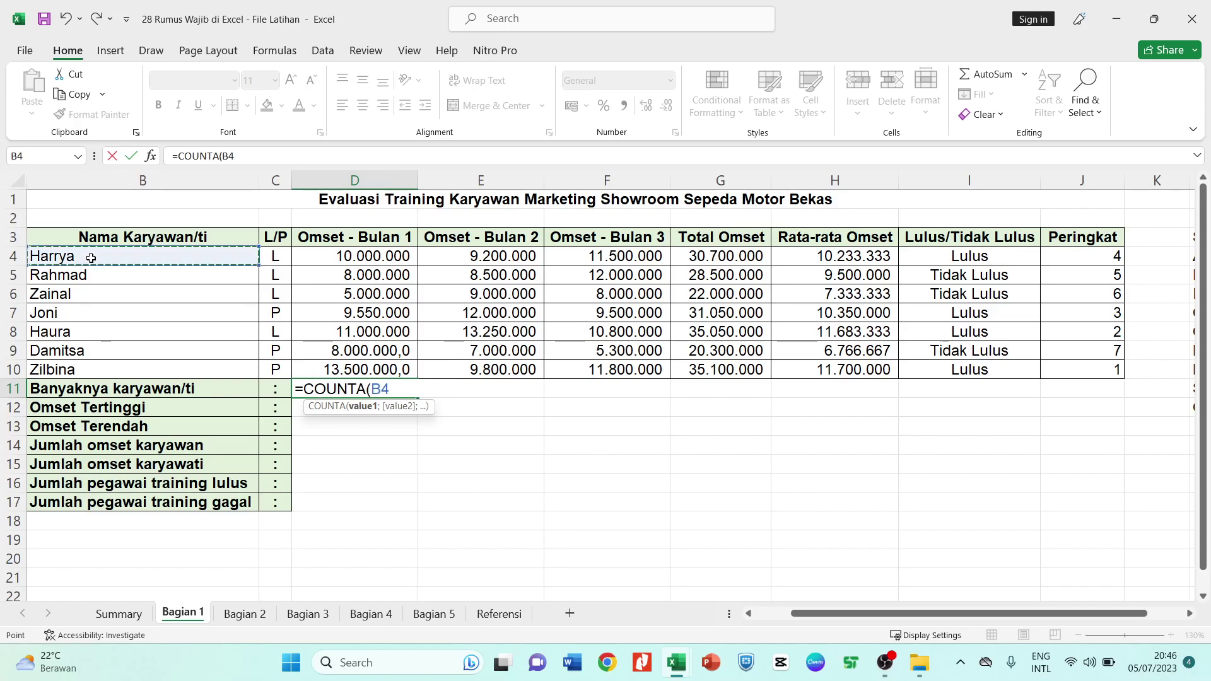
drag(91, 258, 105, 370)
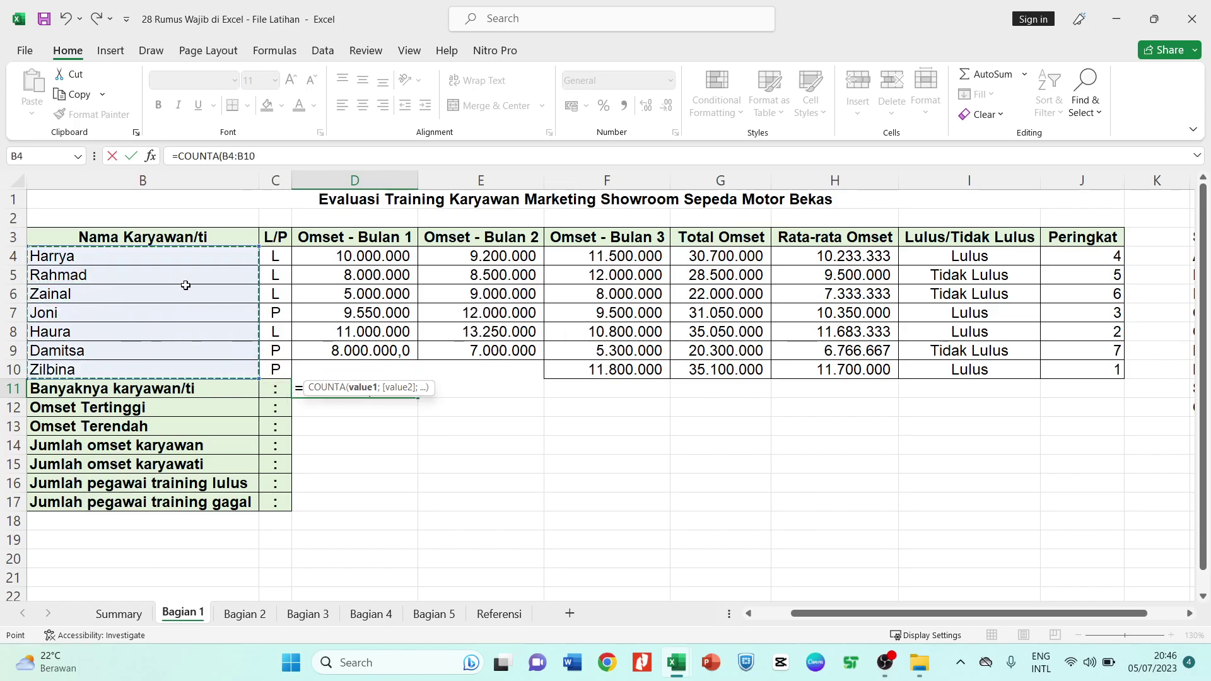
text())
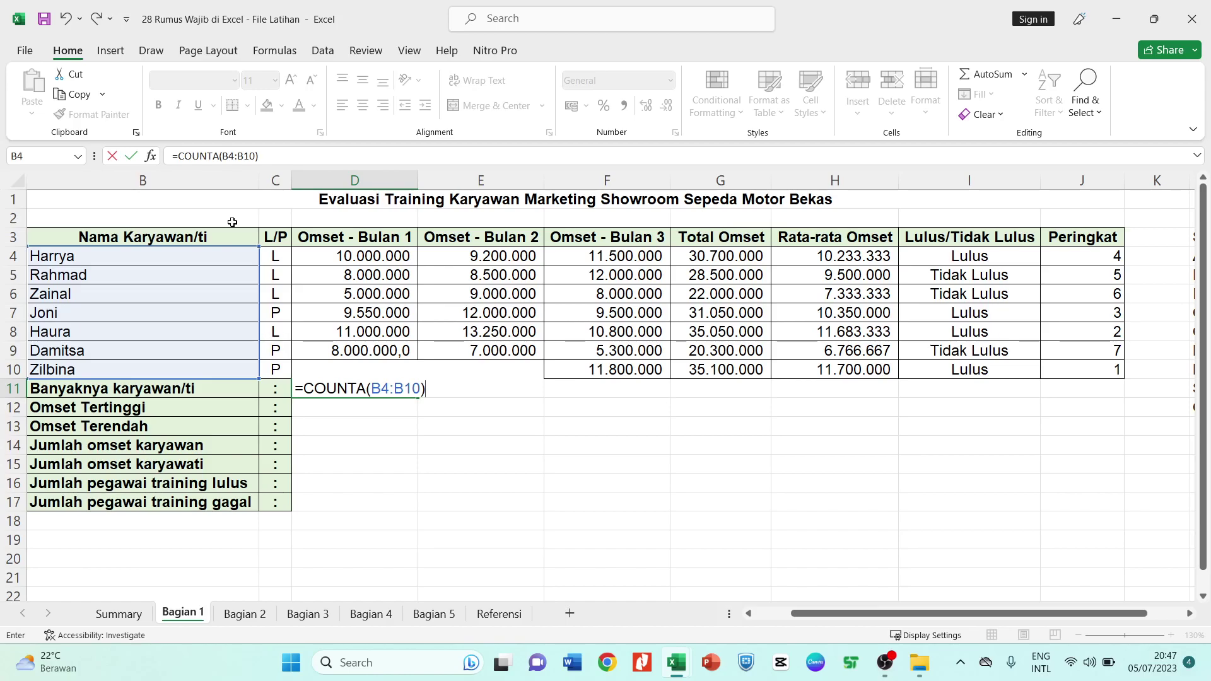
key(Return)
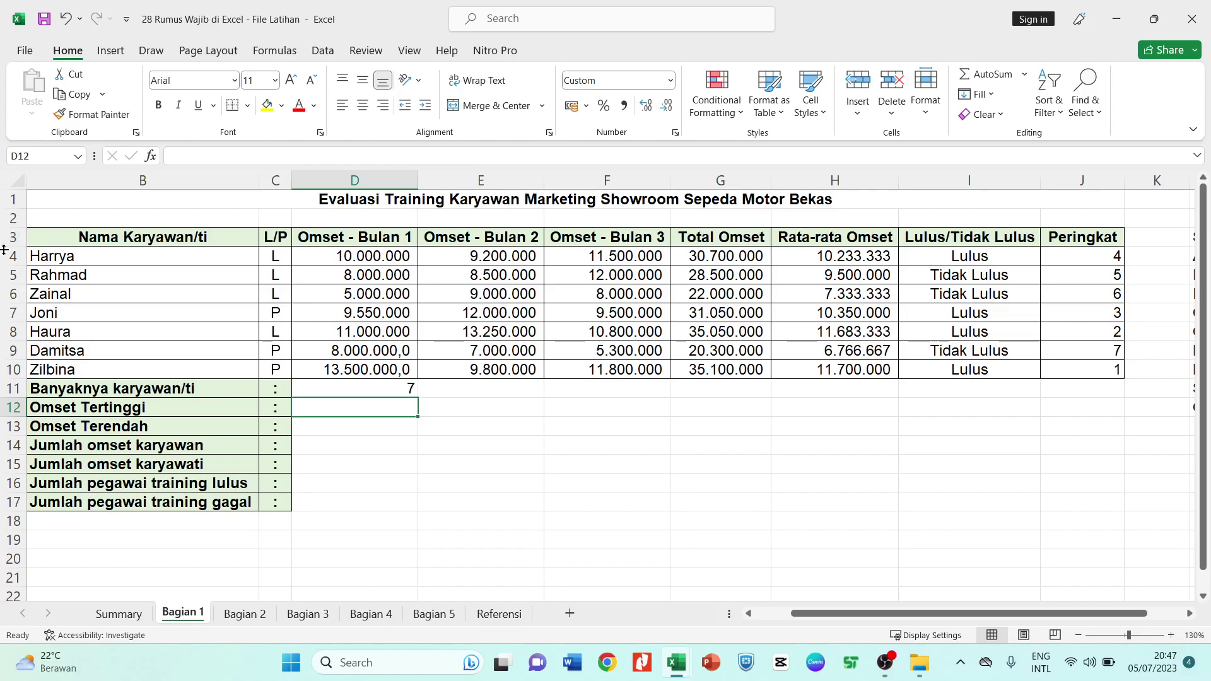
click(358, 389)
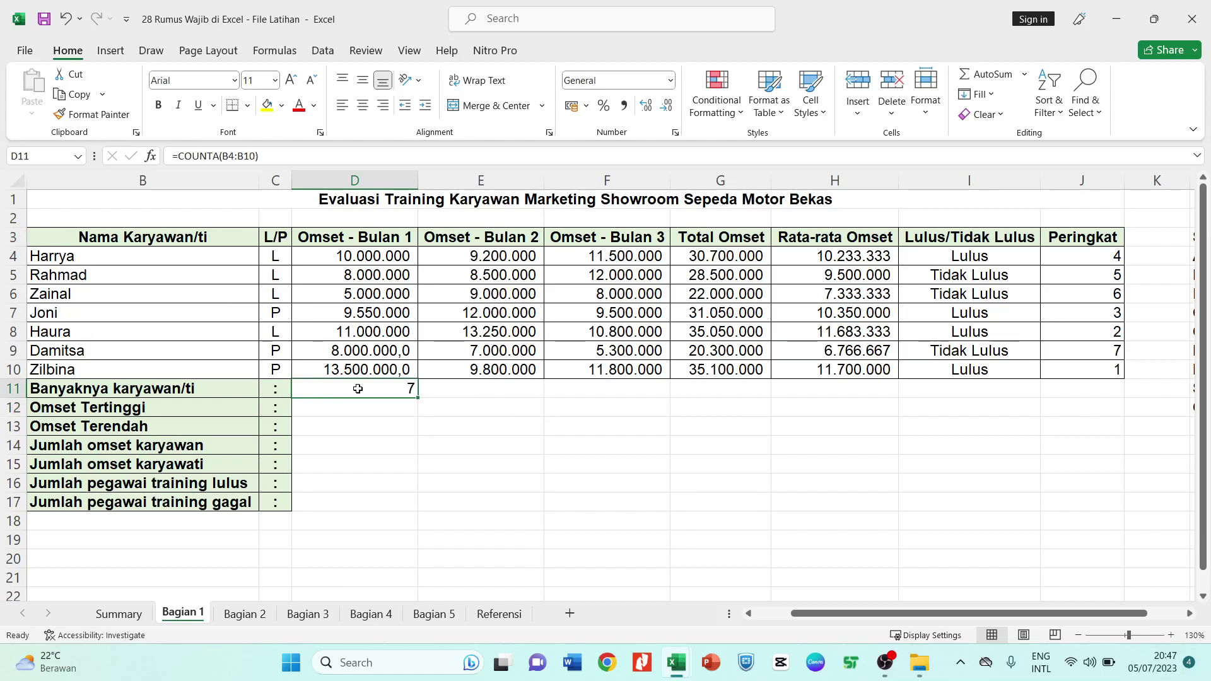
Enter =MAX(G4:G10) in D12 beside Omset Tertinggi to return the highest Total Omset
click(387, 409)
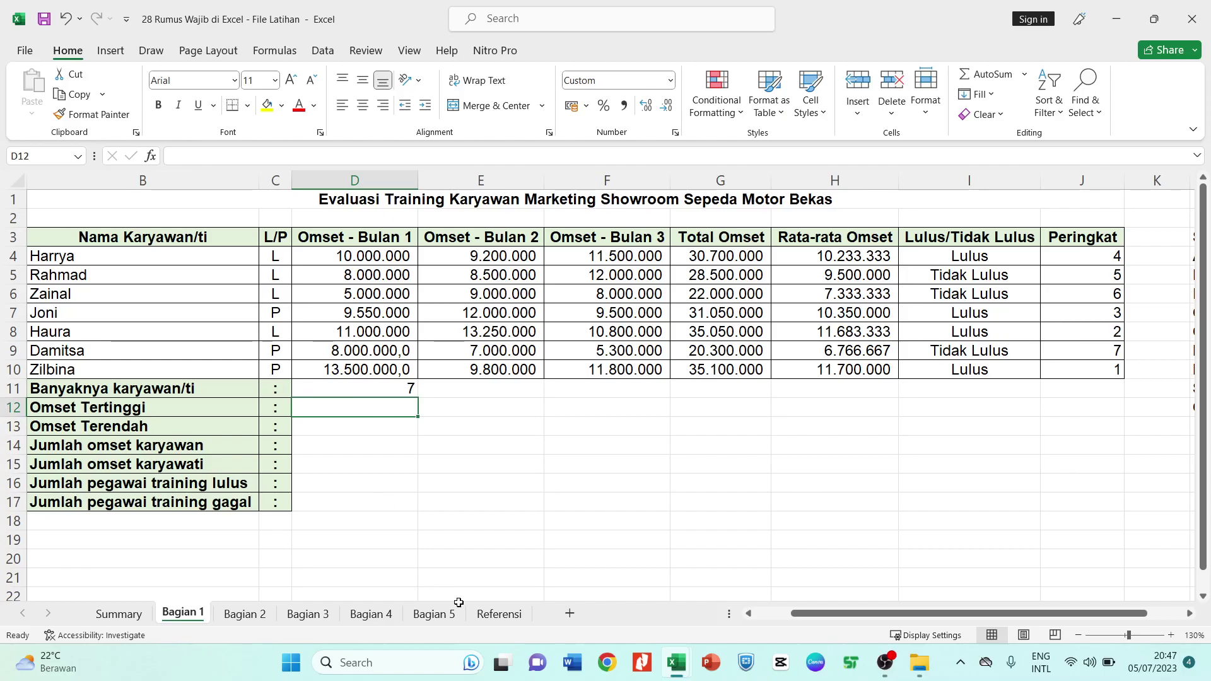
mouse_move(803, 615)
mouse_down()
mouse_move(828, 616)
mouse_move(796, 625)
mouse_up()
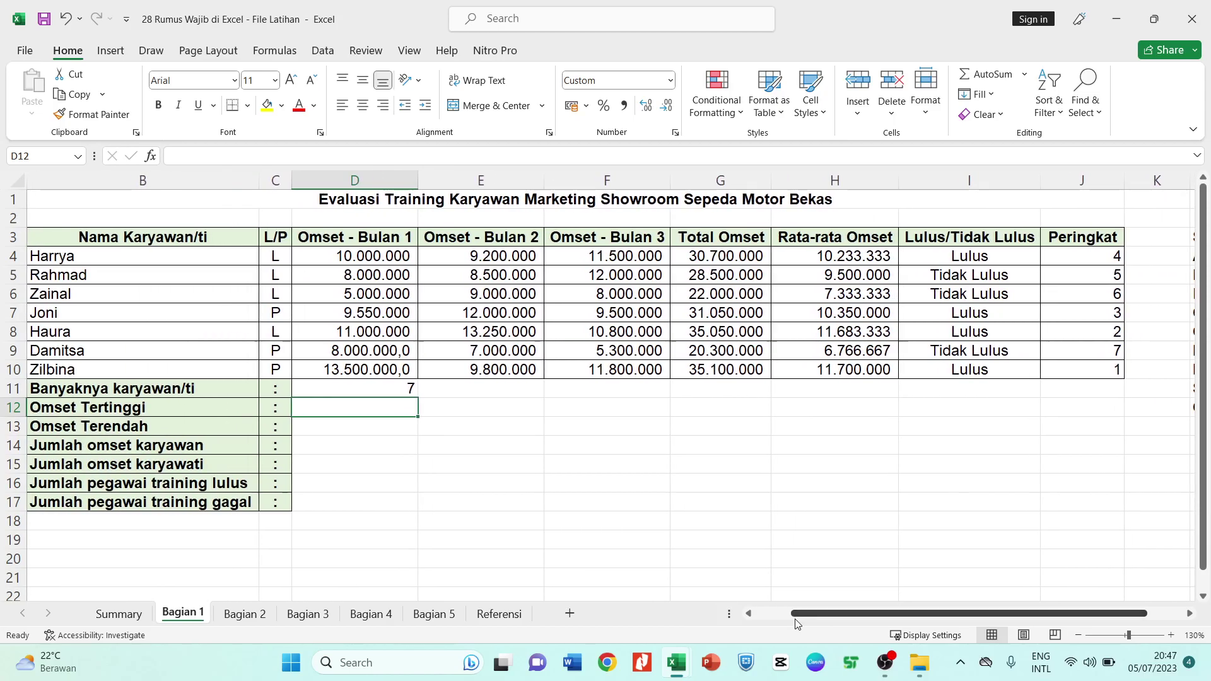
text(=)
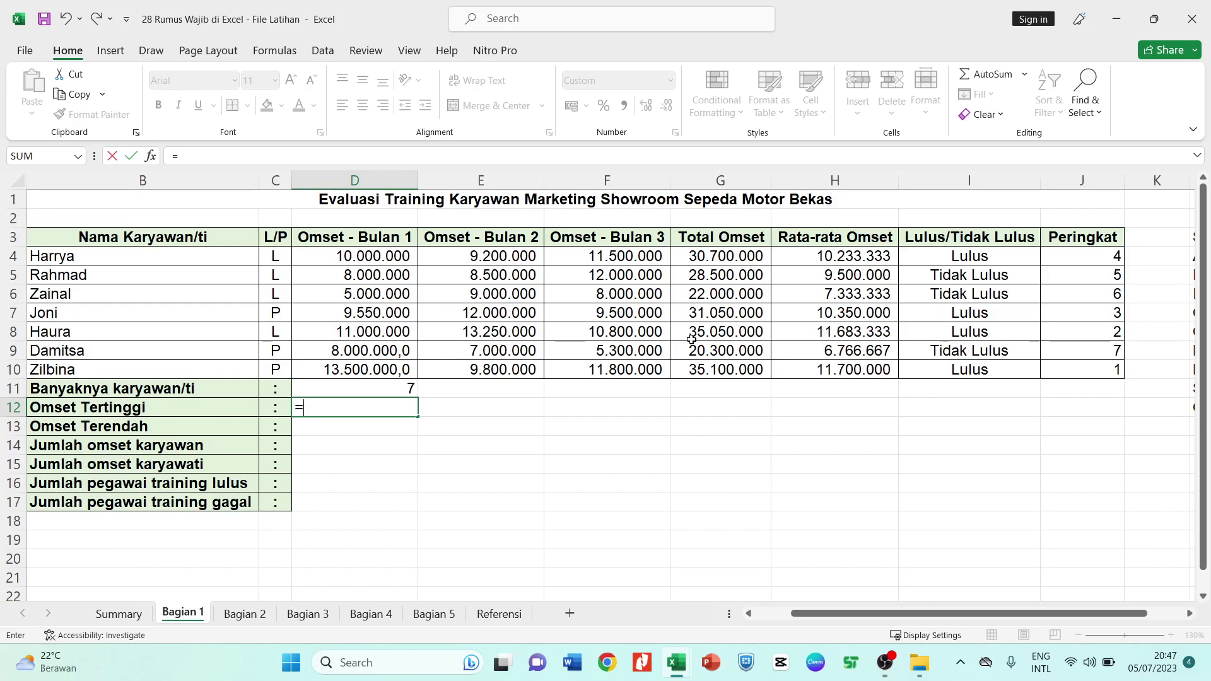
text(max)
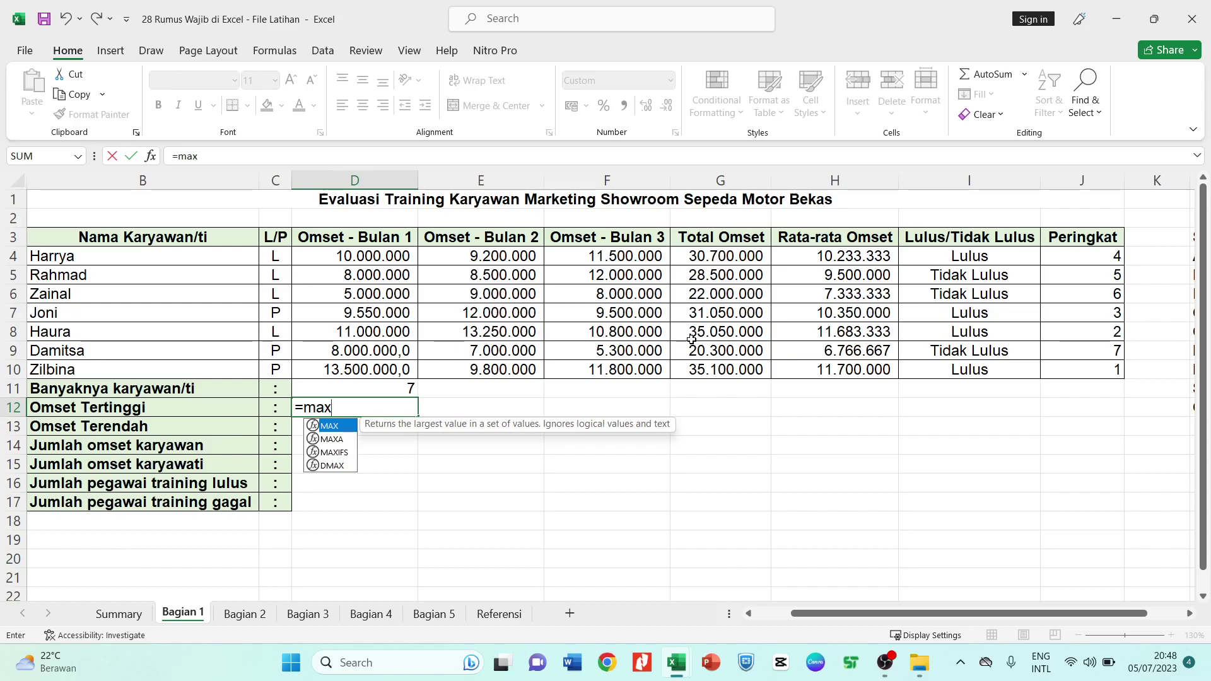
key(Tab)
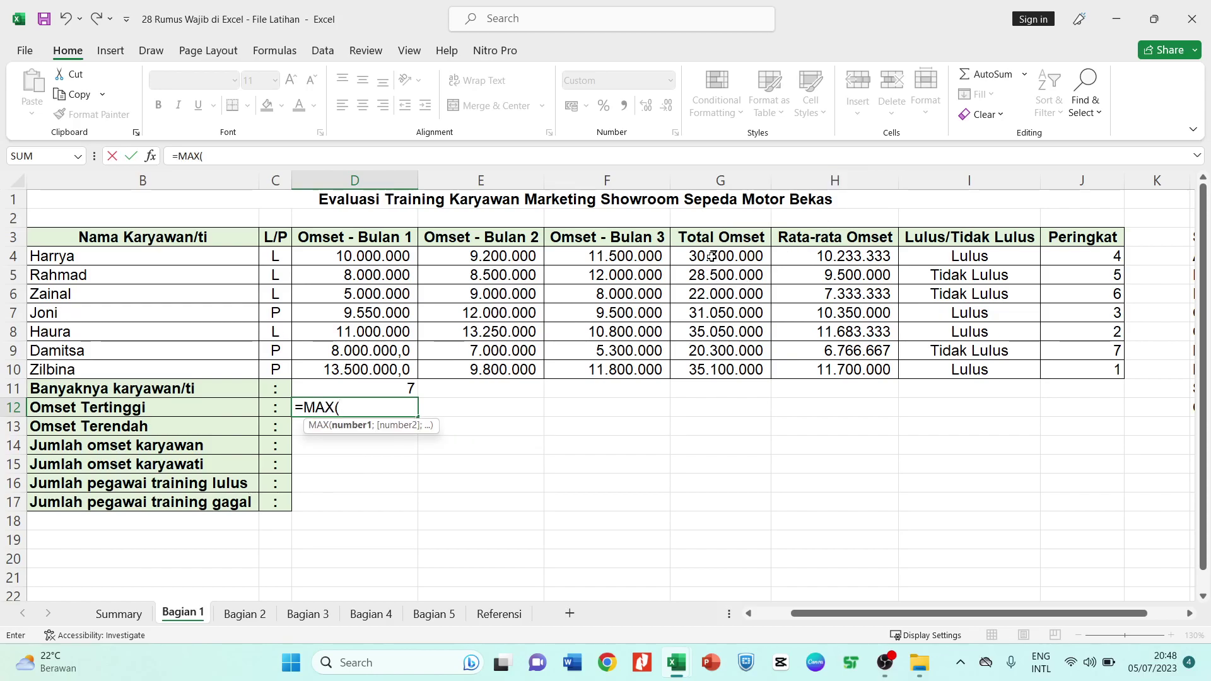
drag(711, 256, 741, 372)
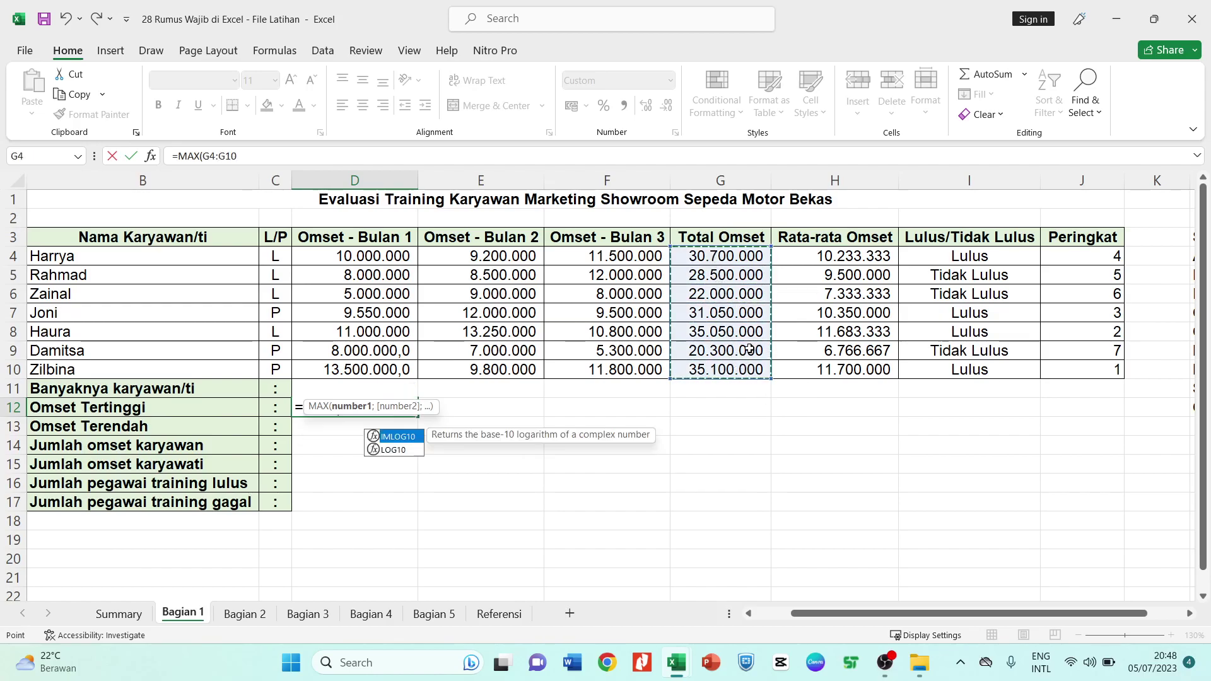
text())
key(Return)
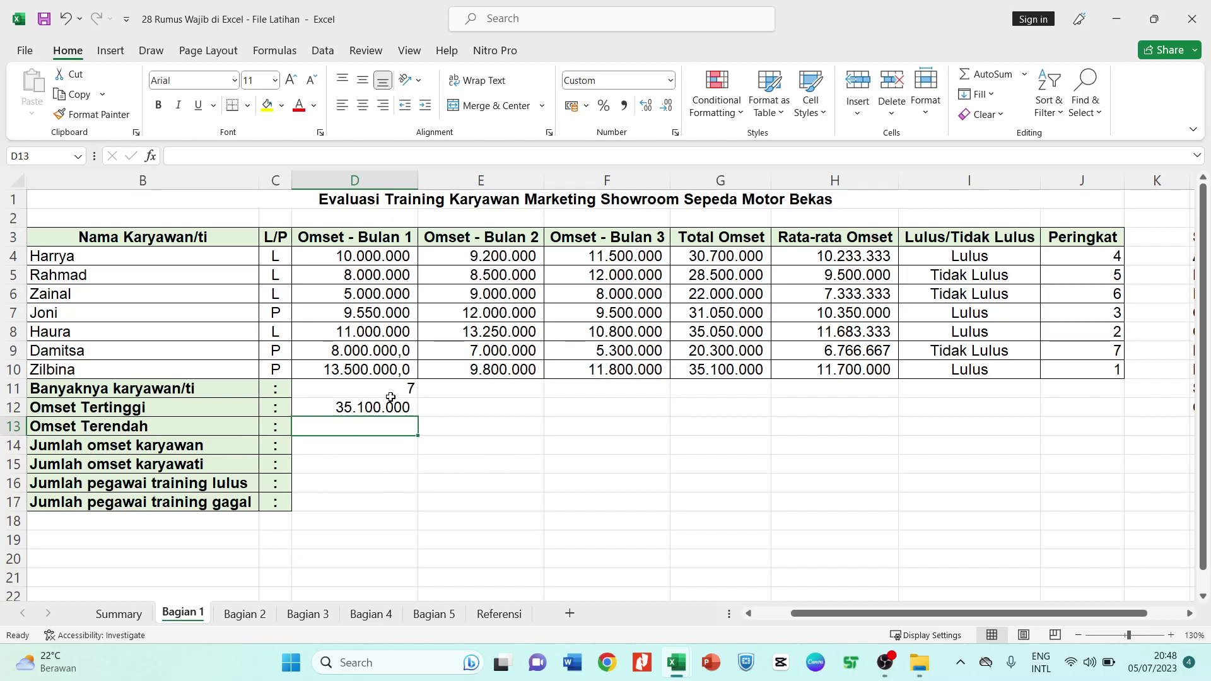
Enter =MIN(G4:G10) in D13 beside Omset Terendah to return the lowest Total Omset
text(=)
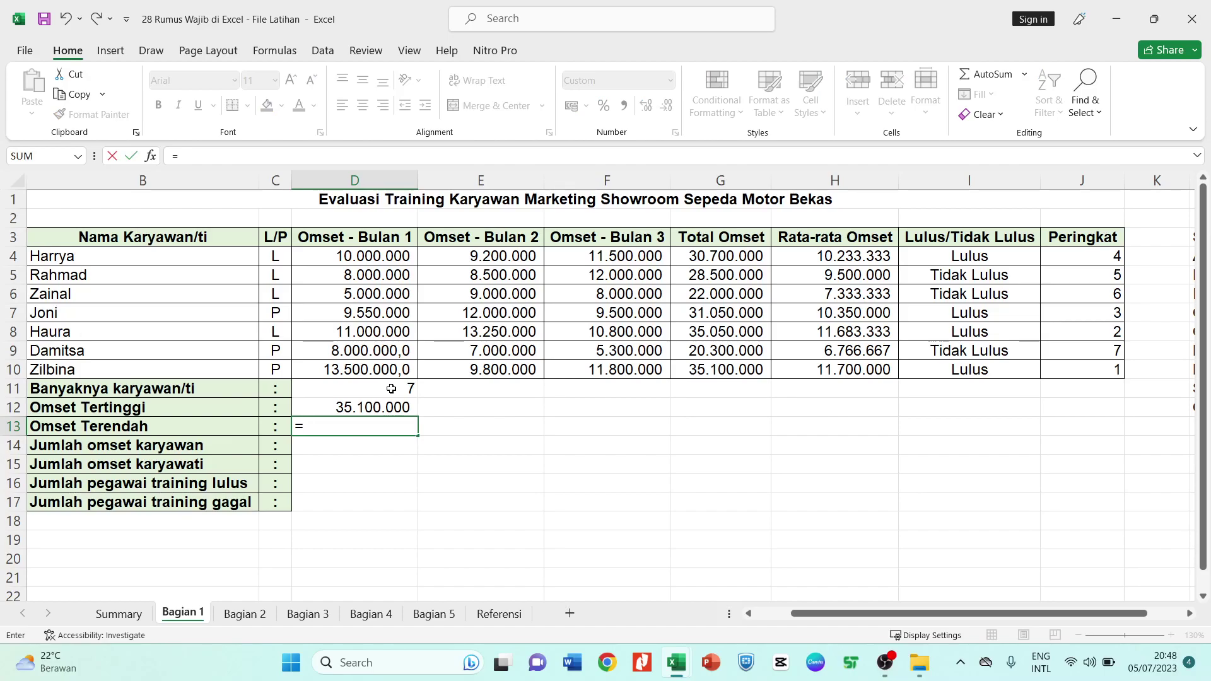
text(min)
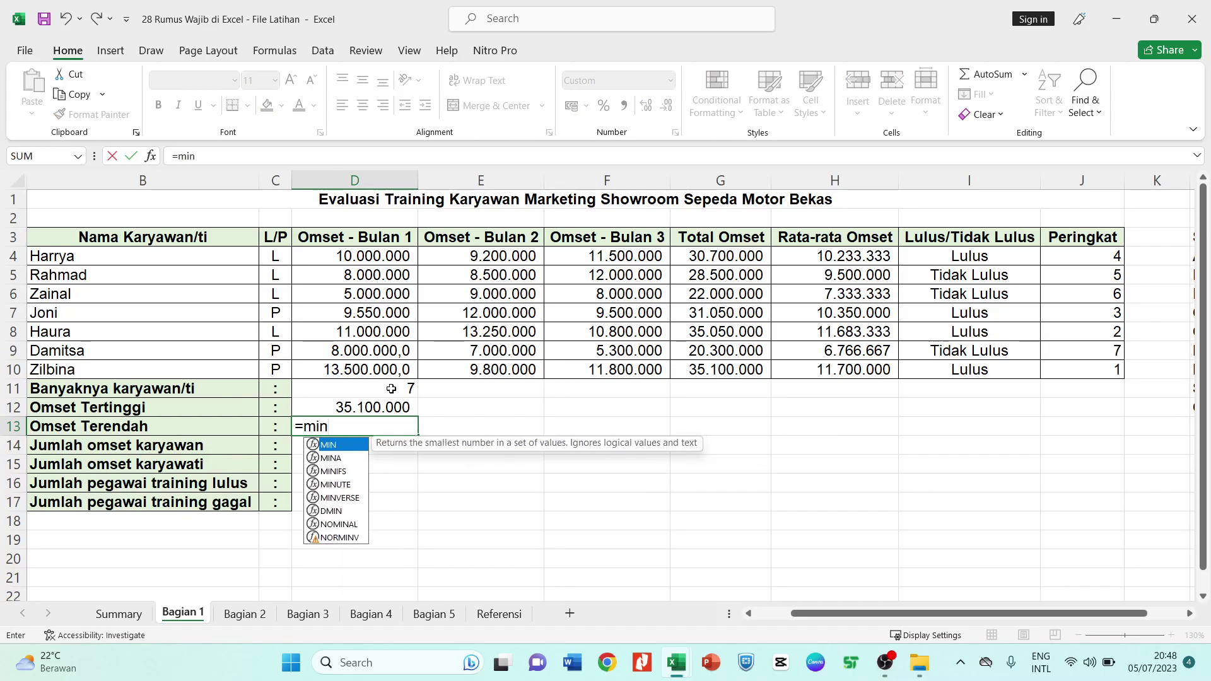
text(()
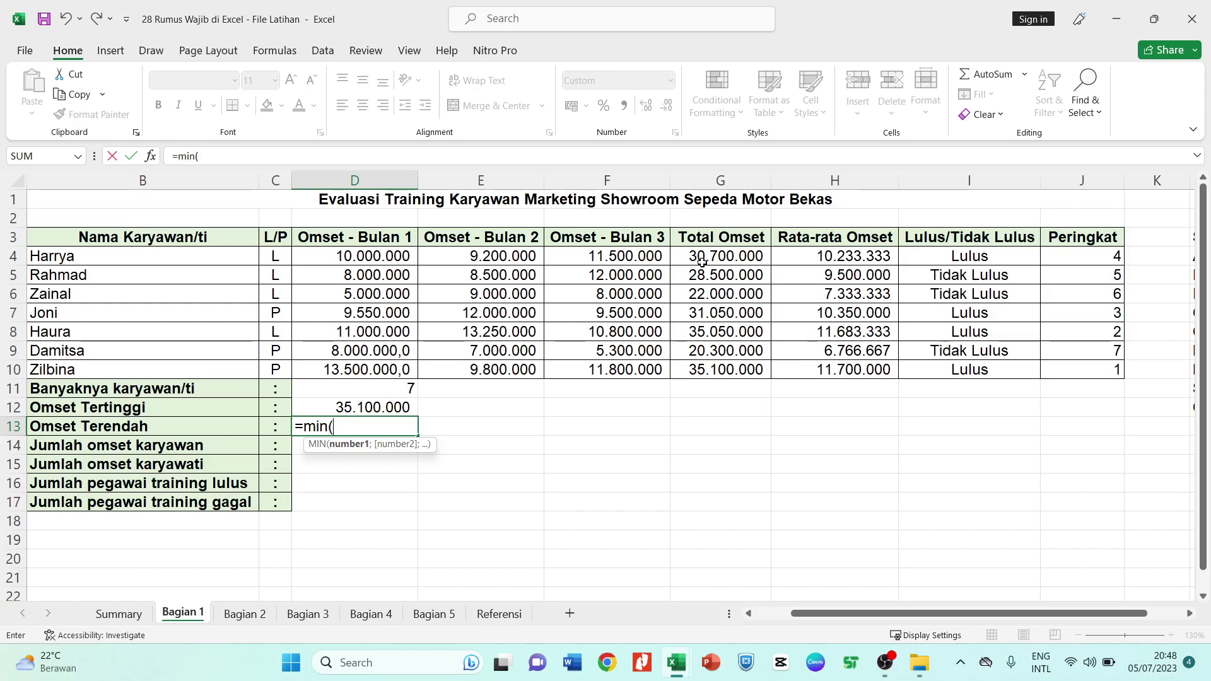
drag(702, 255, 713, 369)
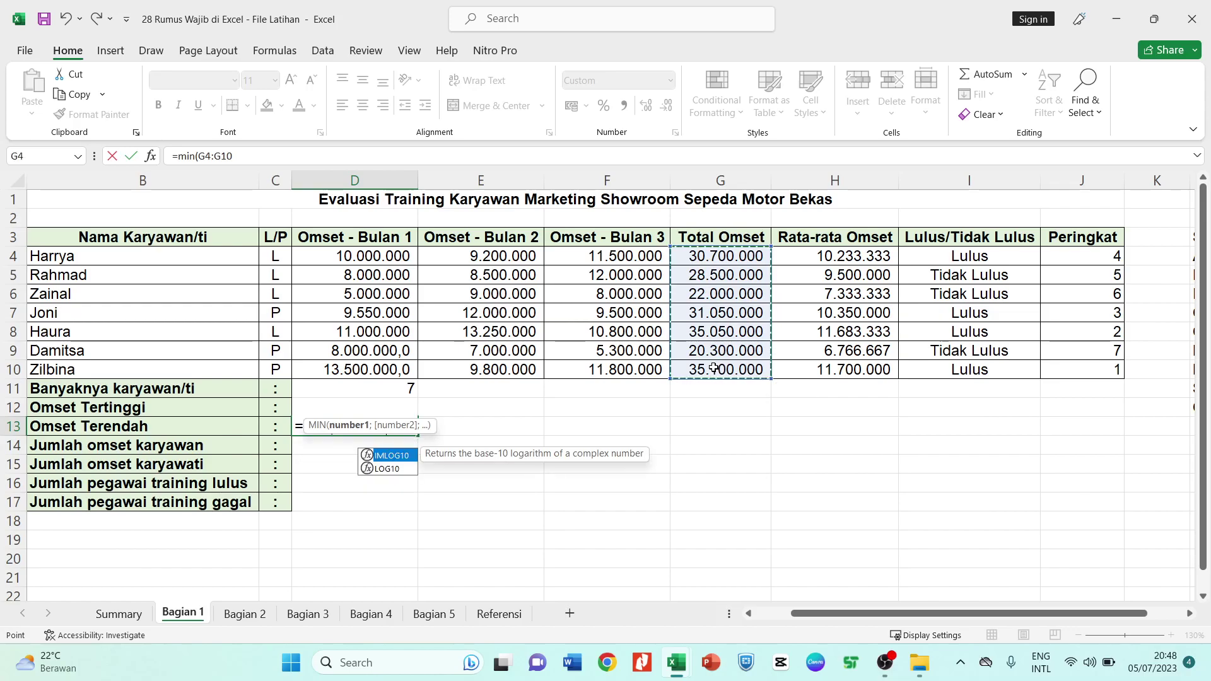
key(Return)
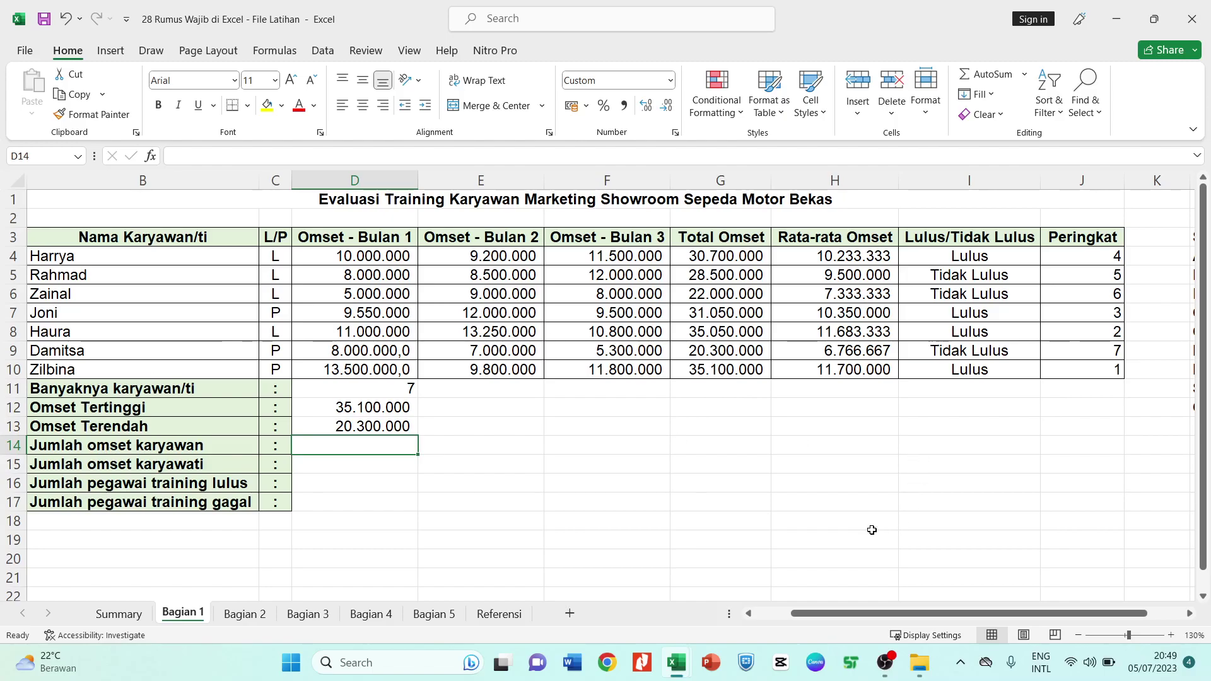
Try to enter =SUMIF(C4:C10"L";G4:G11) in D14 beside Jumlah omset karyawan to total the male employees' sales
mouse_move(955, 614)
mouse_down()
mouse_move(1129, 615)
mouse_move(752, 626)
mouse_move(973, 615)
mouse_up()
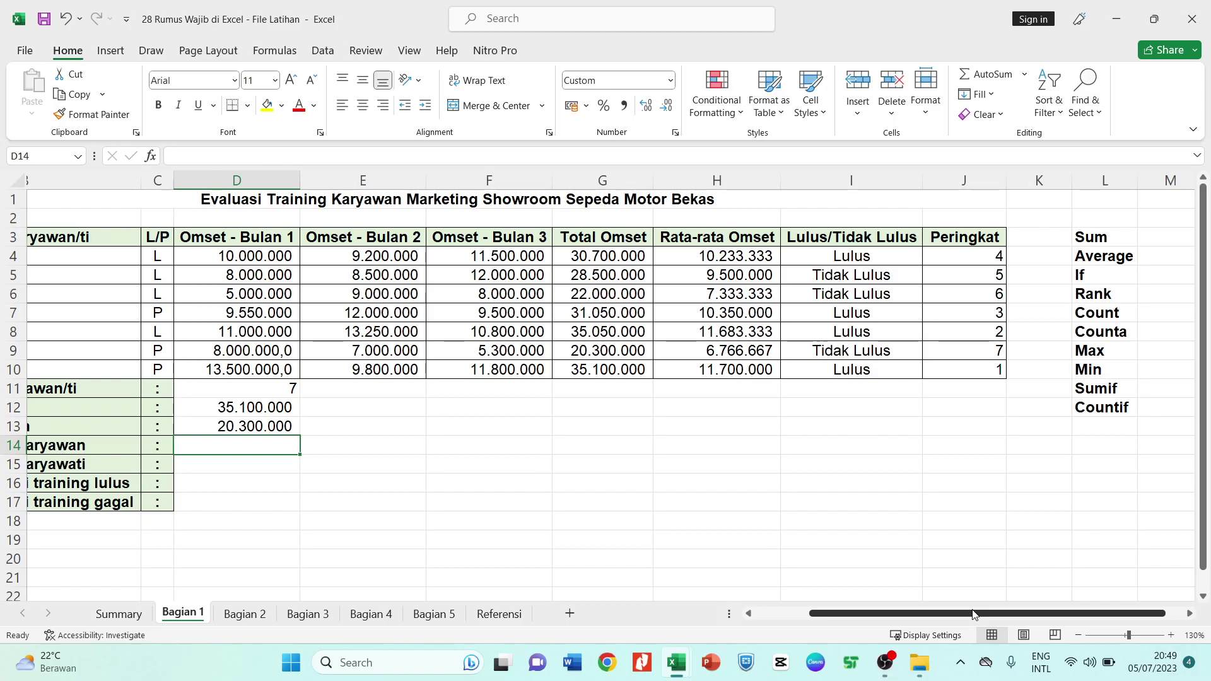
drag(975, 615, 929, 618)
text(=)
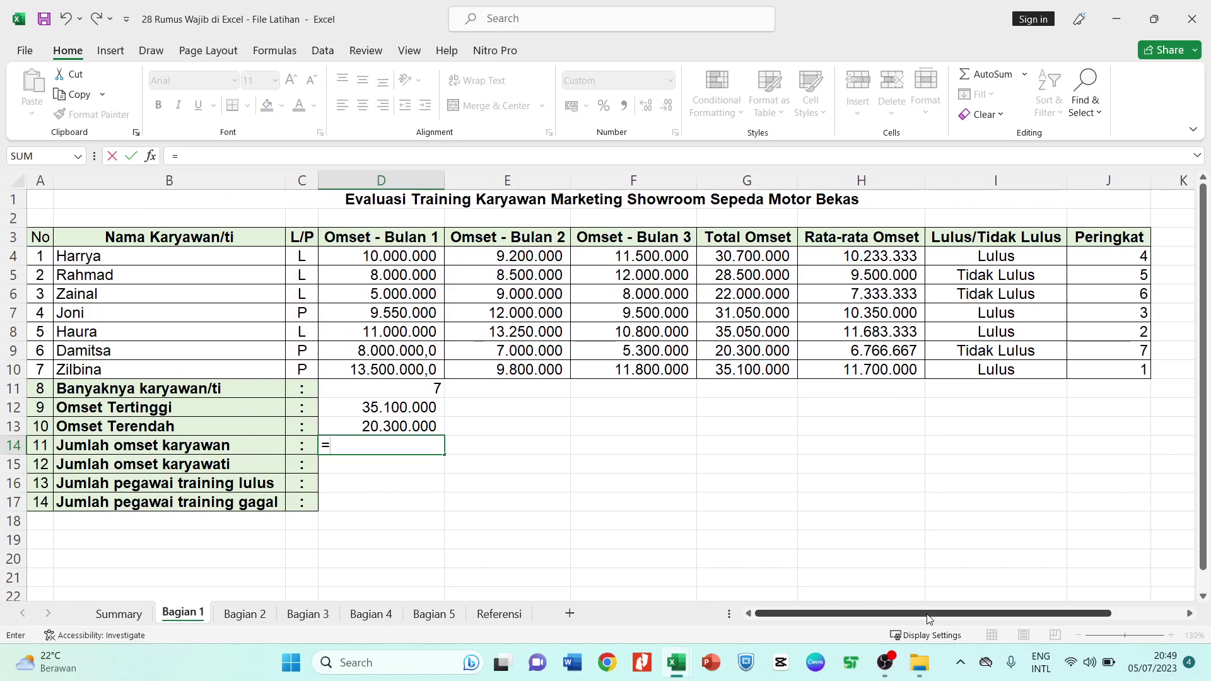
text(sumif)
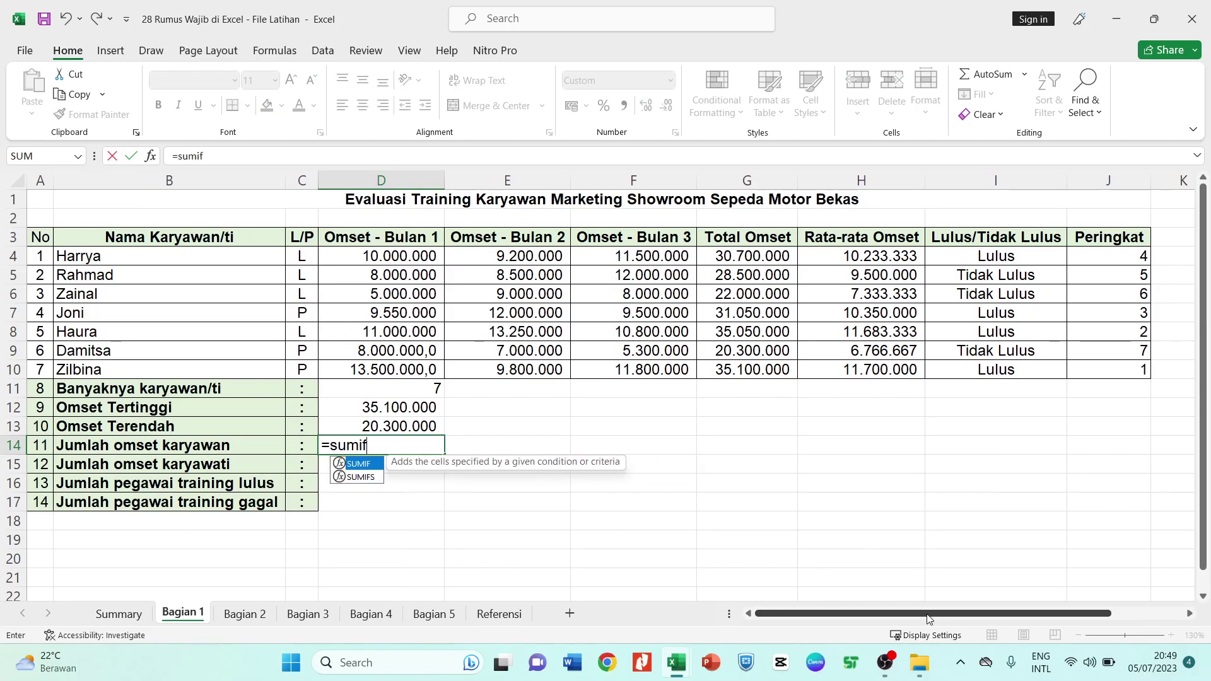
key(Tab)
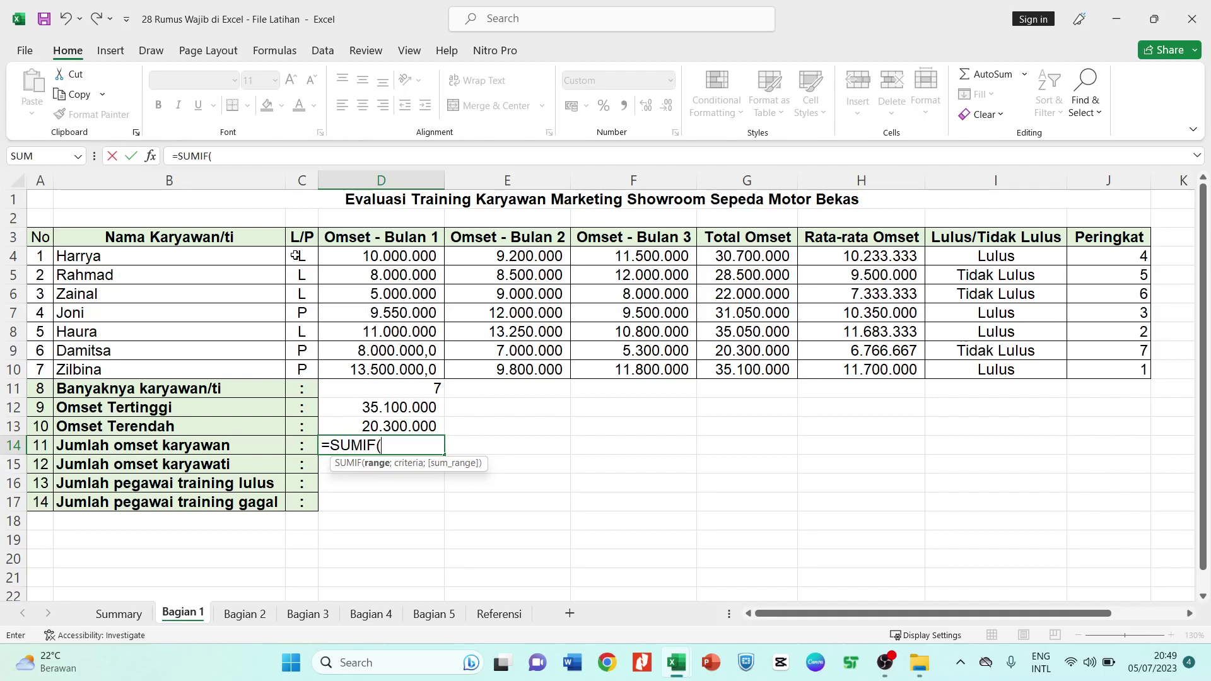
drag(297, 255, 304, 369)
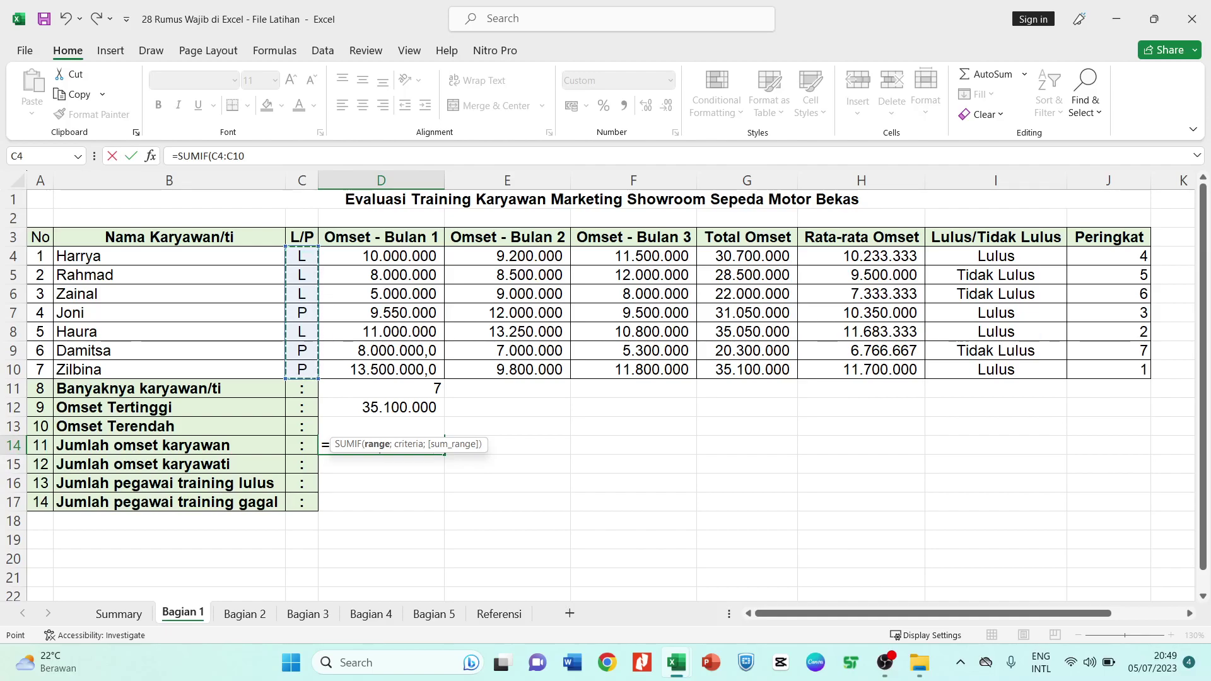
text("L)
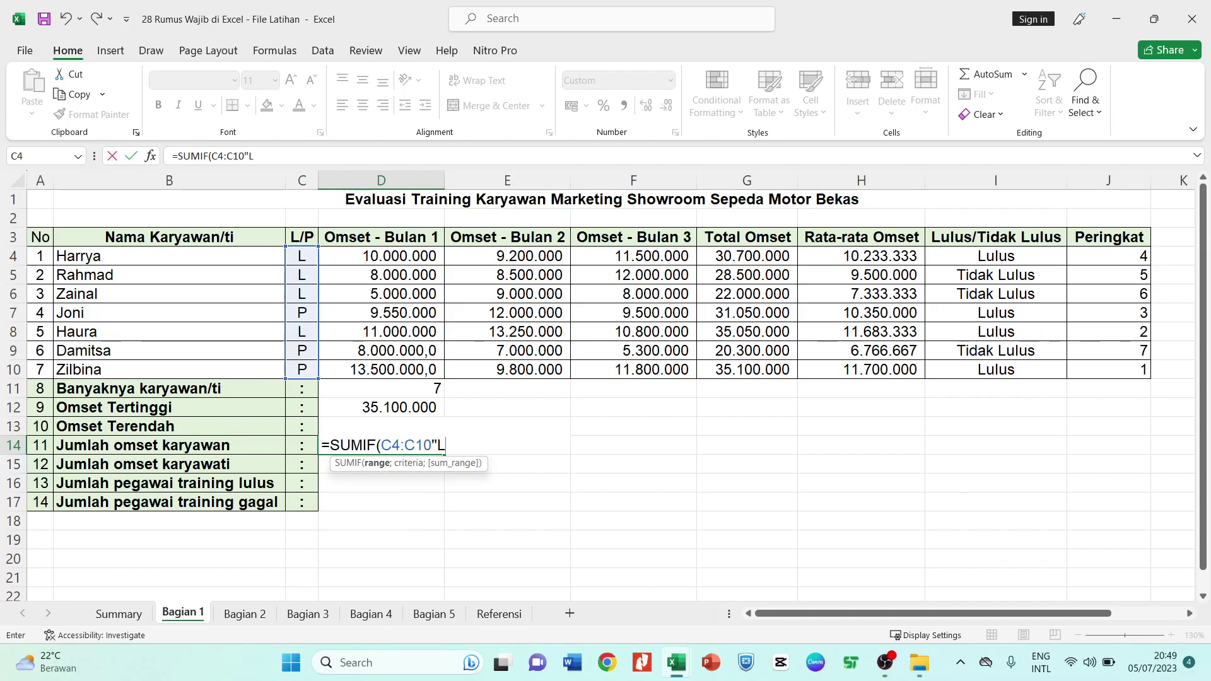
text("))
key(BackSpace)
text(;)
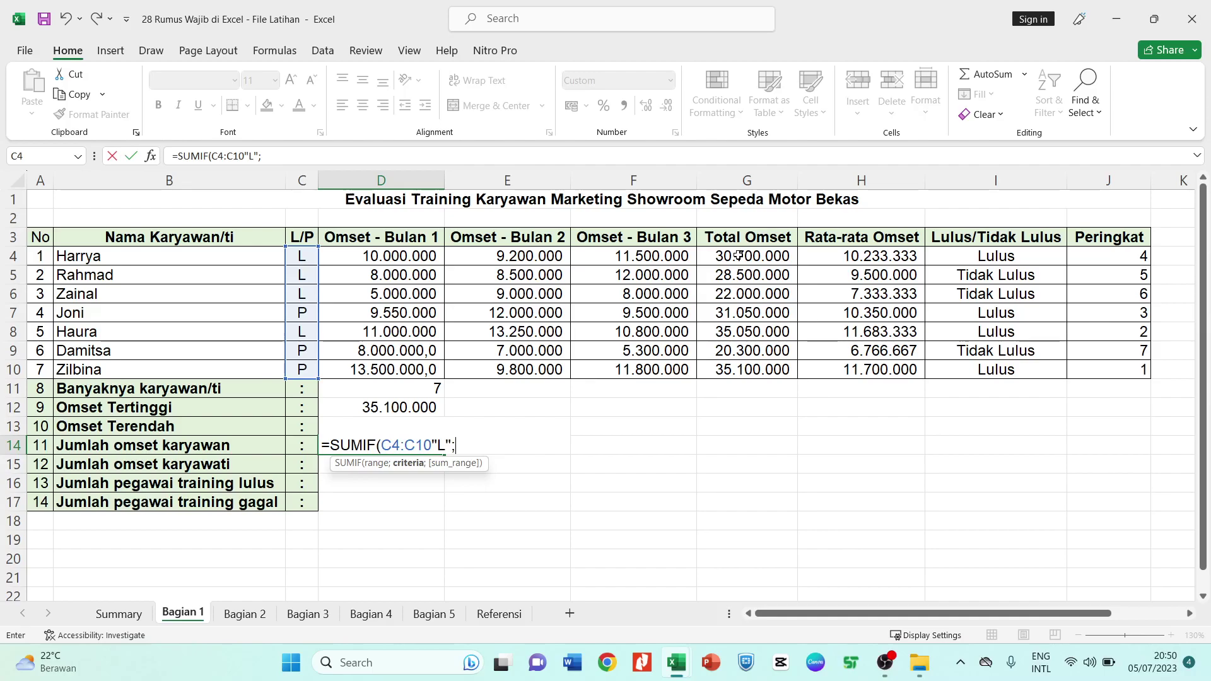
drag(738, 255, 752, 389)
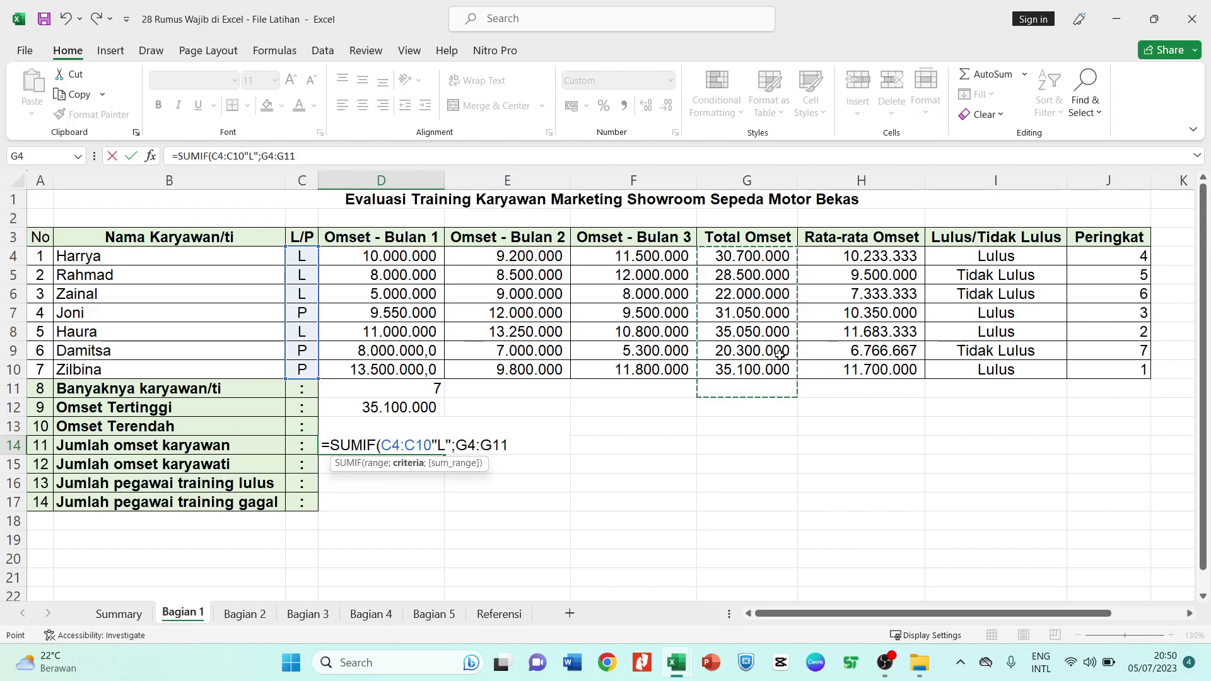
text())
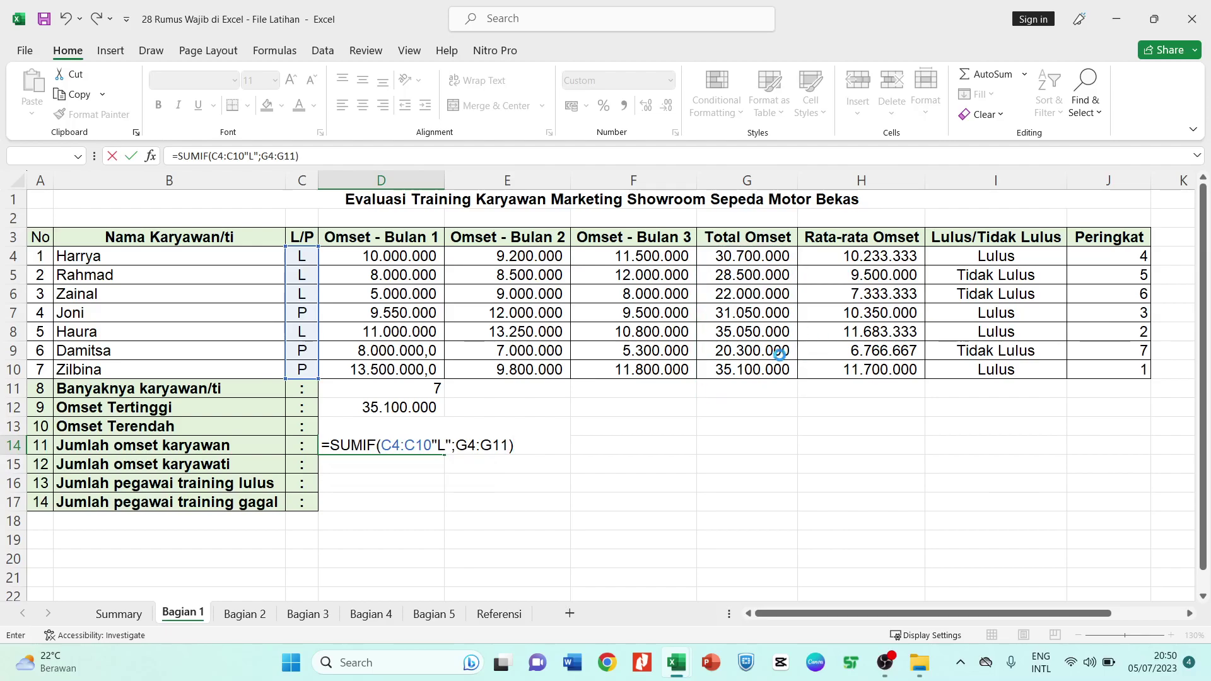
key(Return)
key(Return)
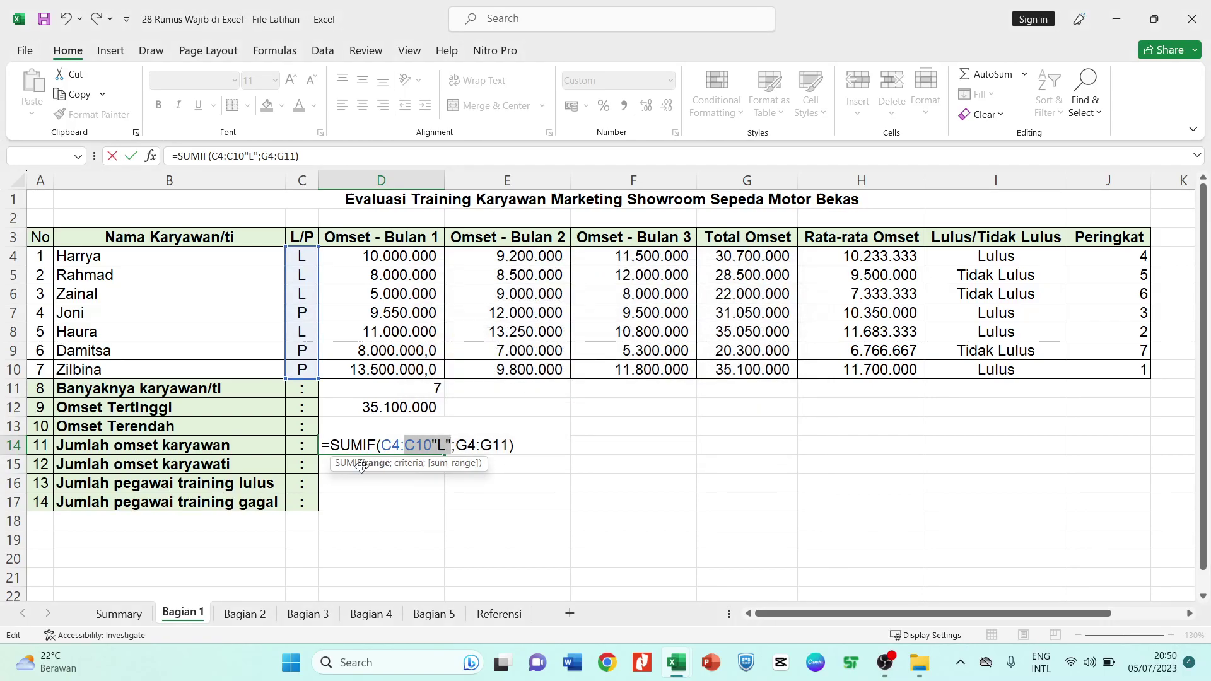
Correct the D14 formula to =SUMIF(C4:C10;"L";G4:G10), adding the missing separator and ending the sum range at G10
click(434, 444)
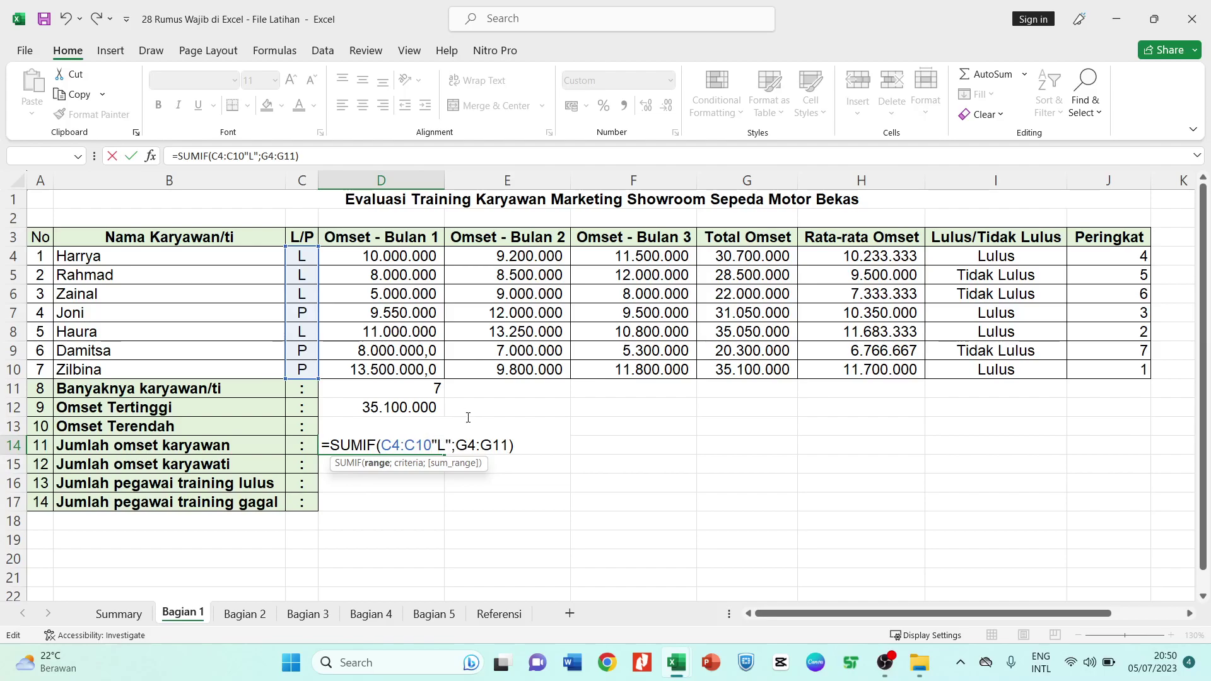
text(;)
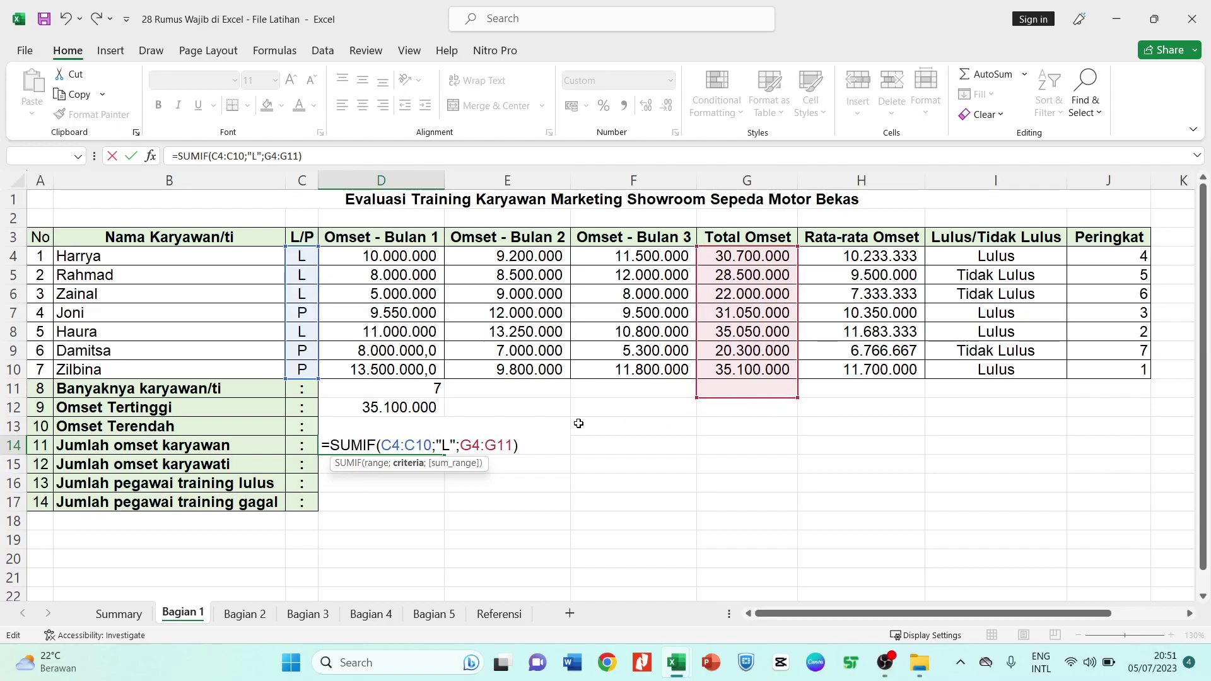
drag(507, 446, 513, 445)
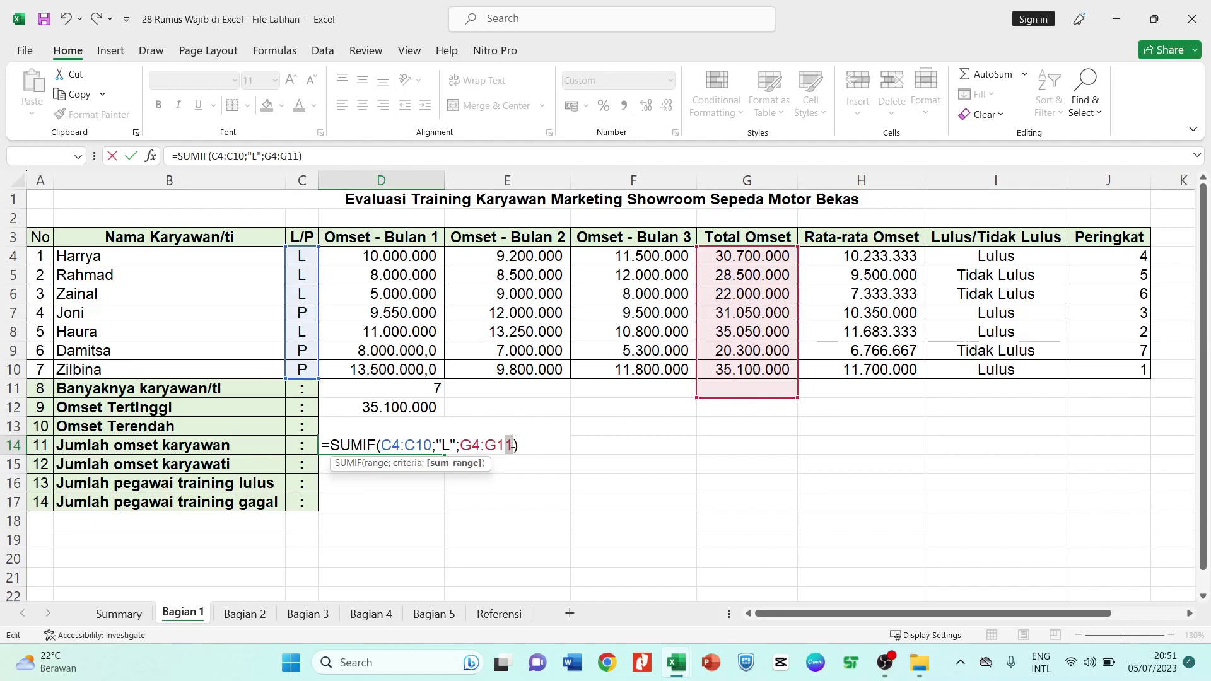
text(0)
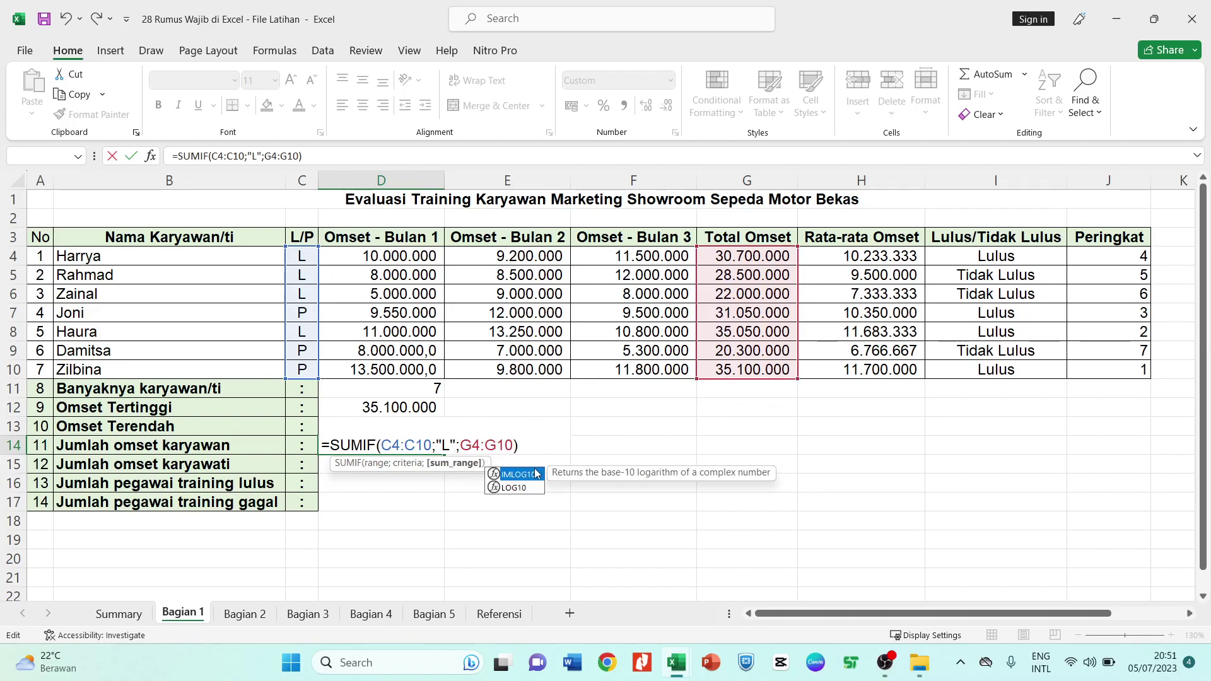
key(Return)
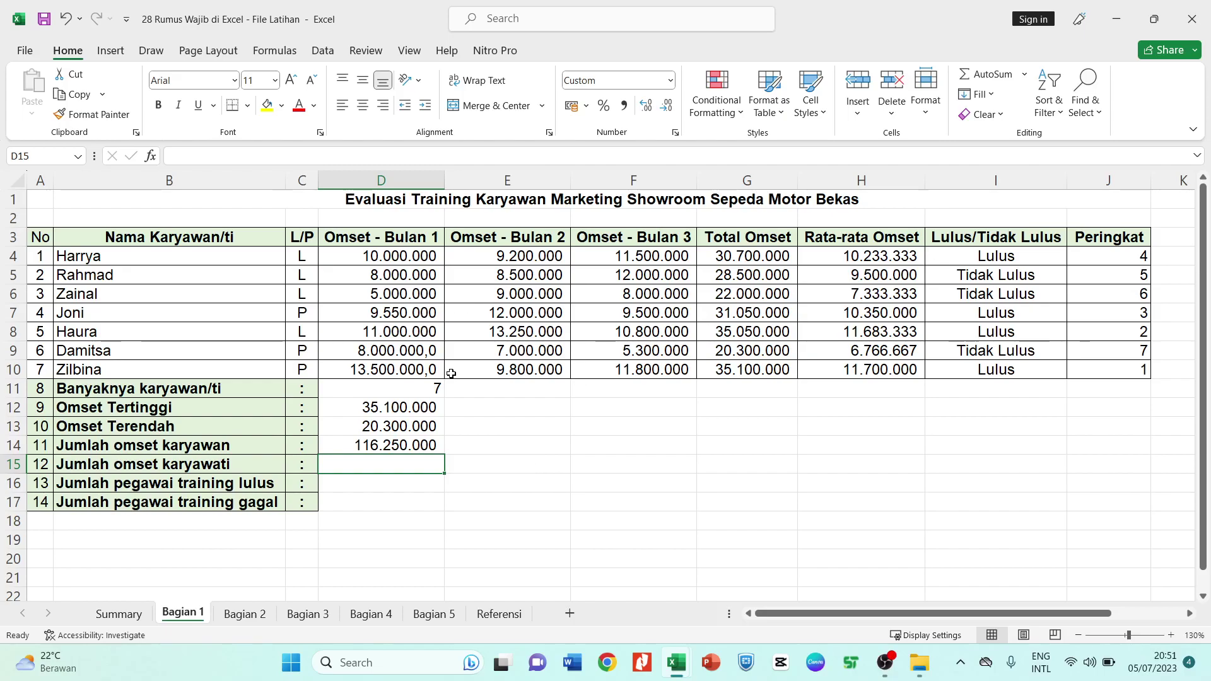
Examine the Total Omset values of the employees marked L in G4, G5, G6 and G8 behind the SUMIF result
click(721, 325)
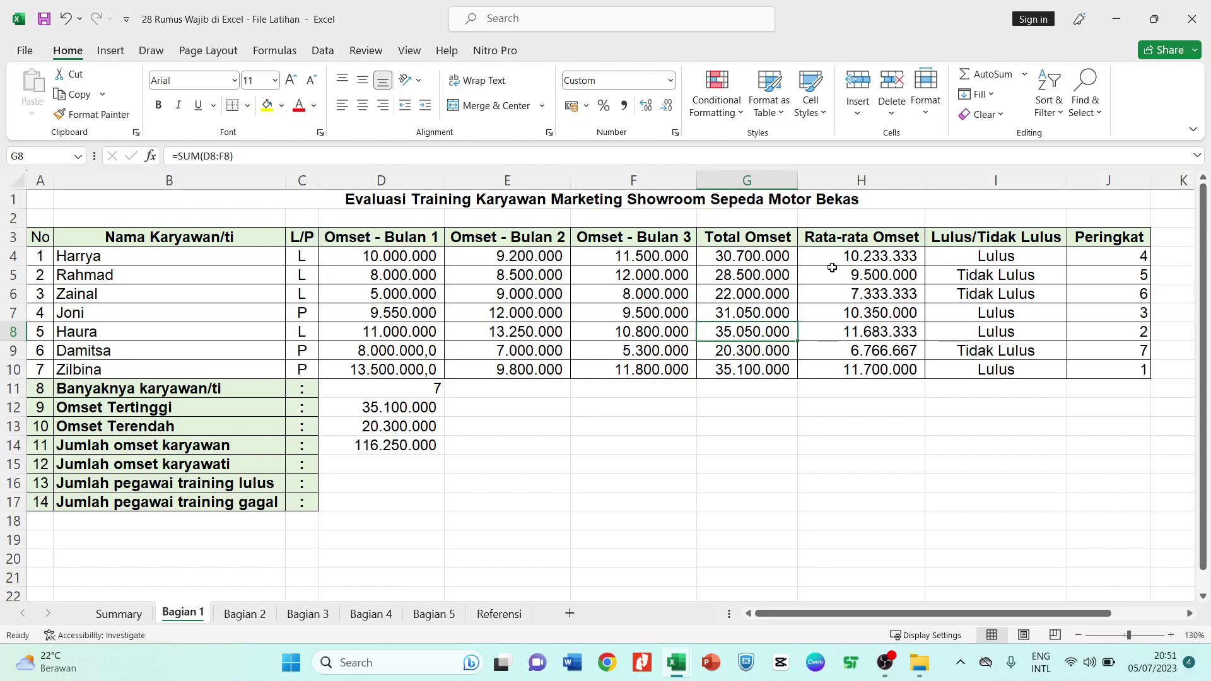
click(744, 243)
click(743, 278)
click(742, 255)
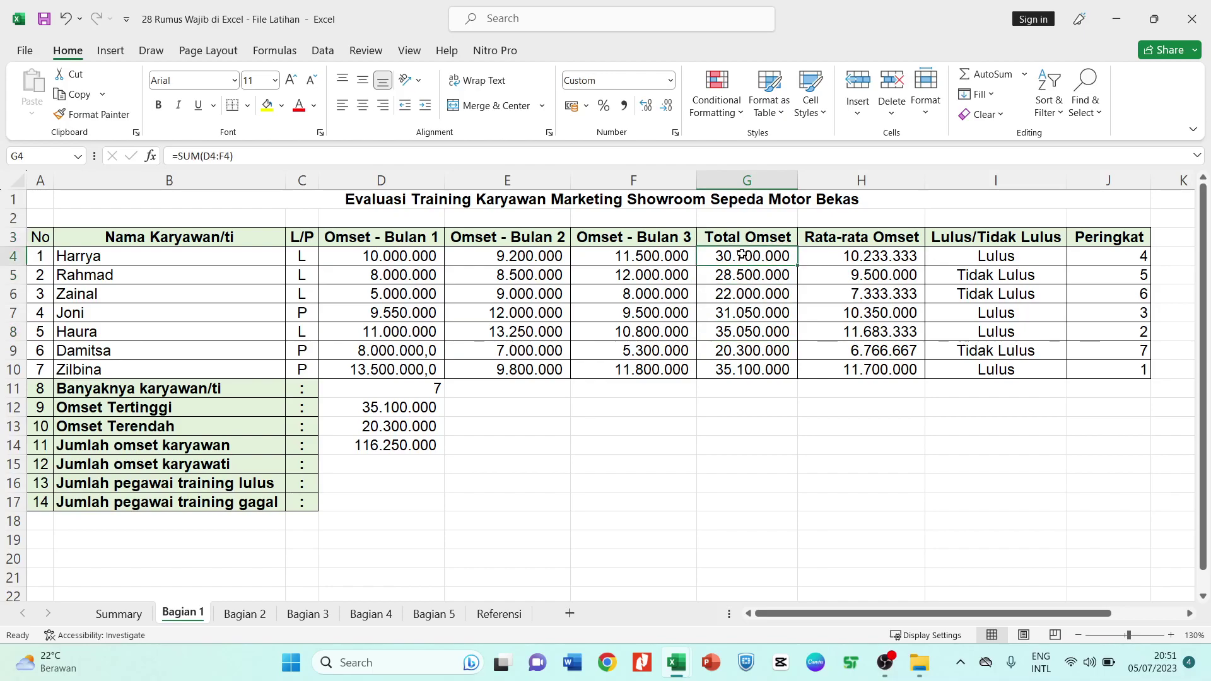
click(739, 278)
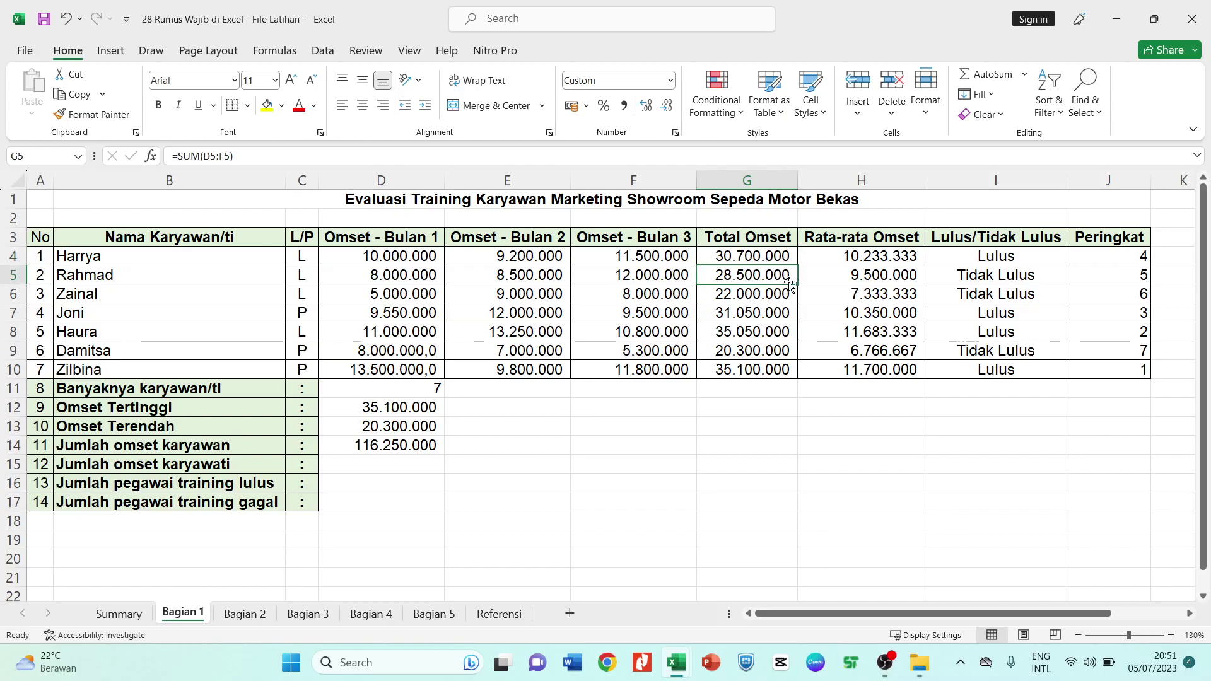
click(732, 297)
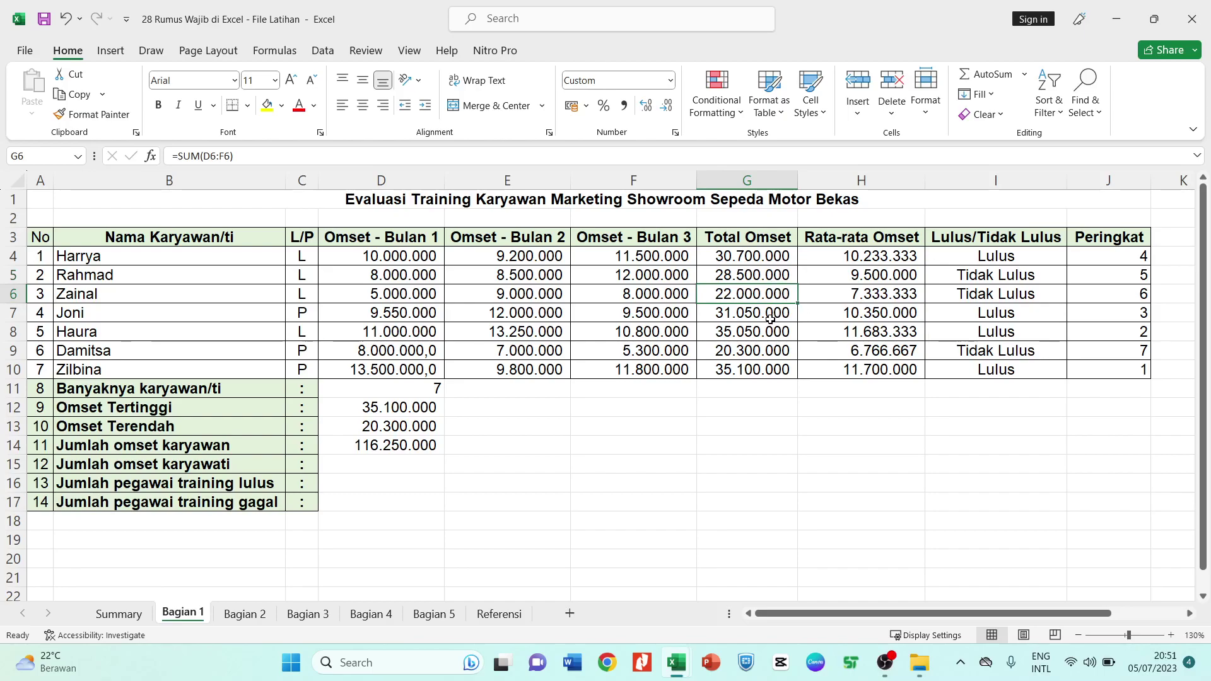
click(743, 332)
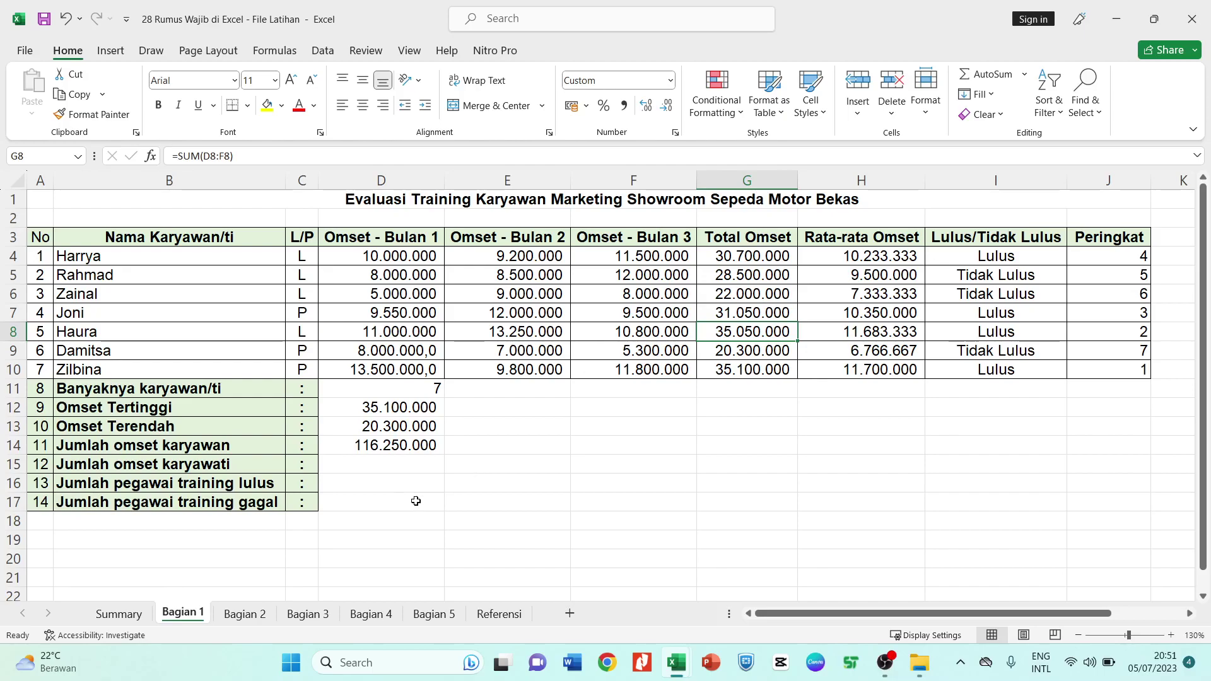
Enter =SUMIF(C4:C10;"P";G4:G10) in D15 beside Jumlah omset karyawati to total the female employees' sales
click(369, 460)
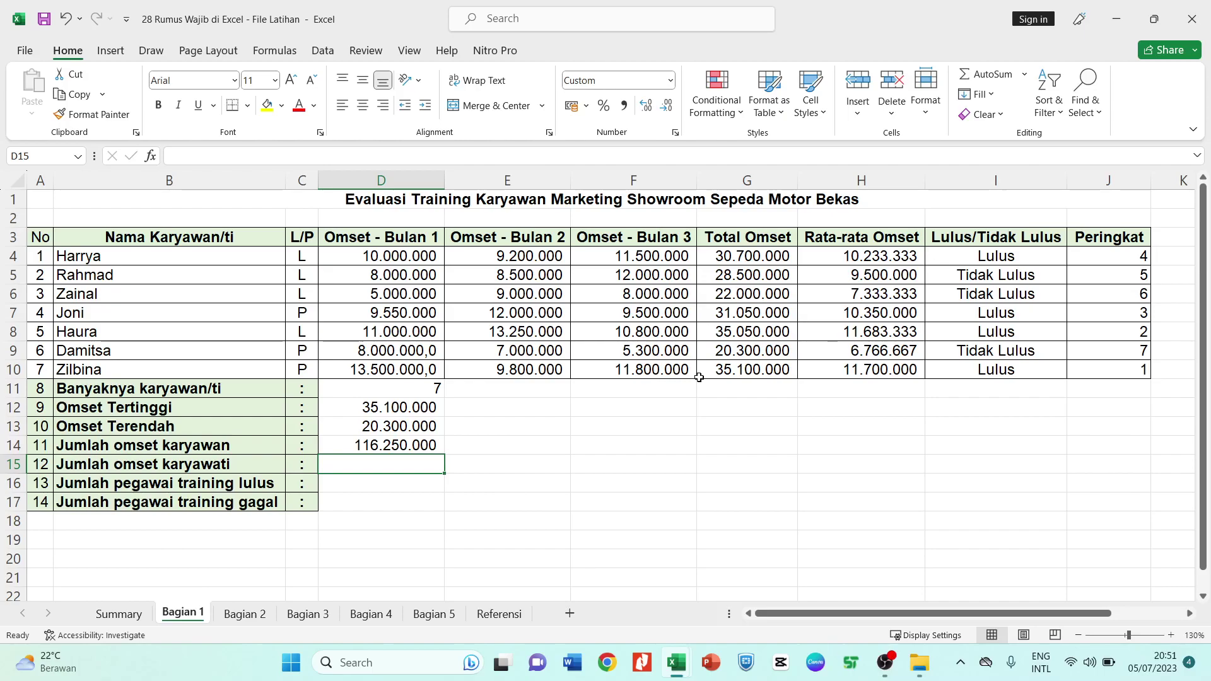
text(=)
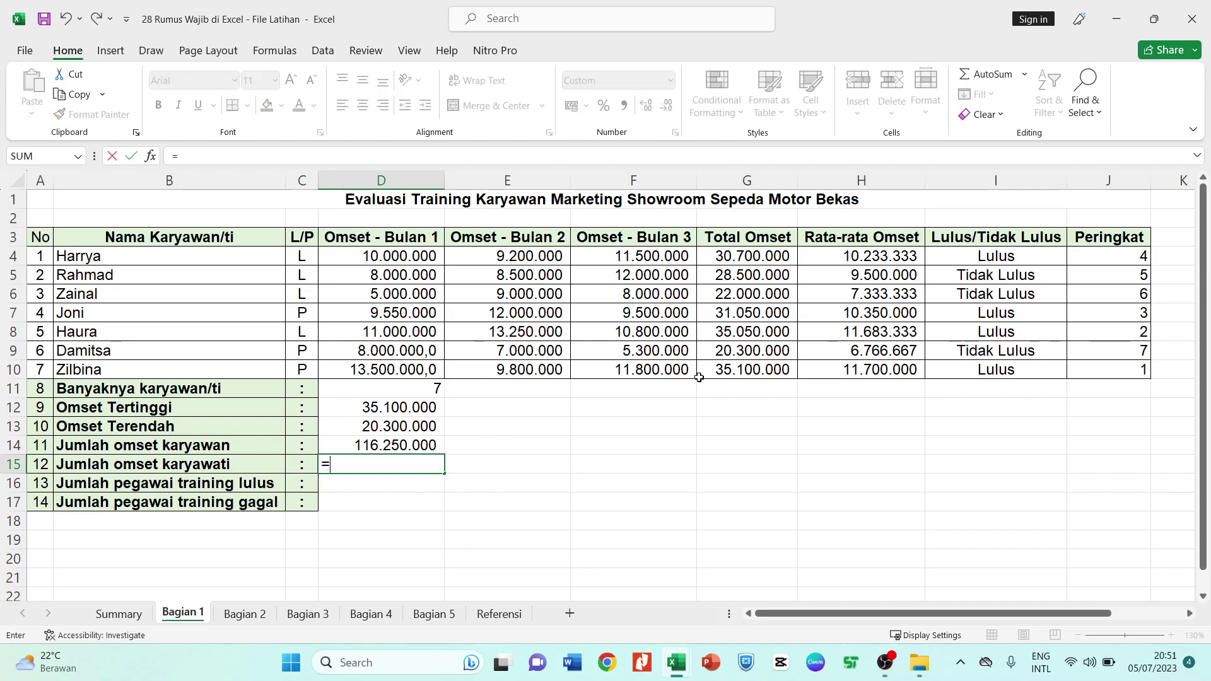
text(sumif)
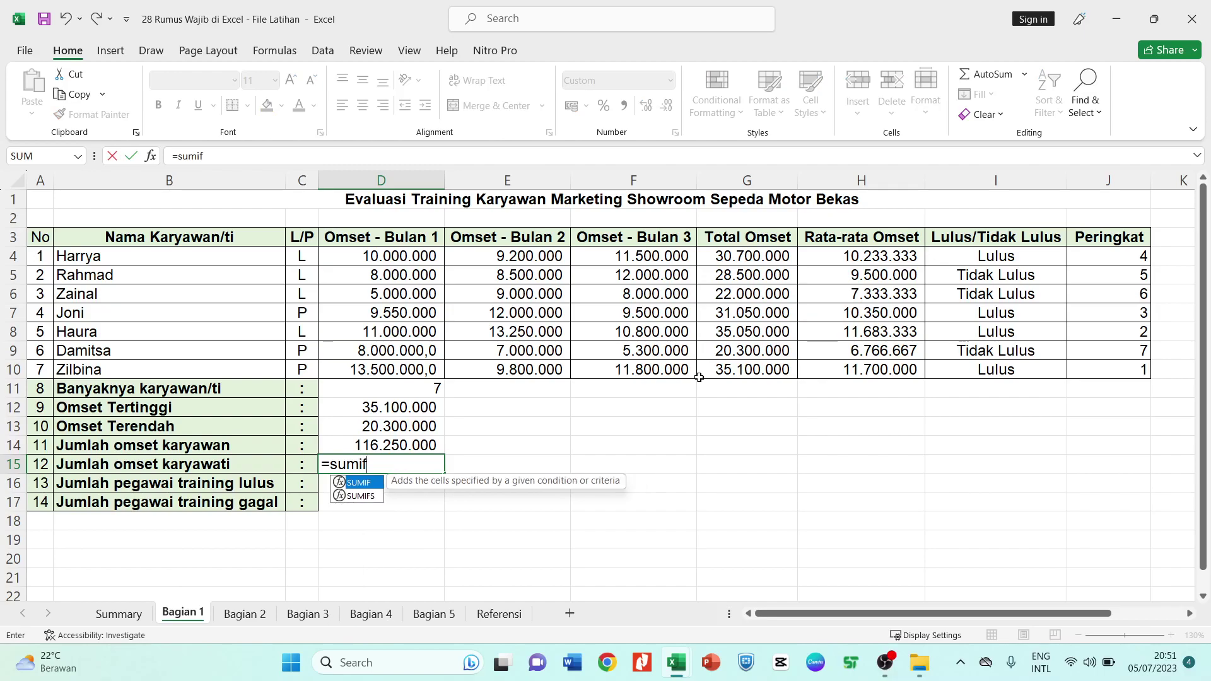
key(Tab)
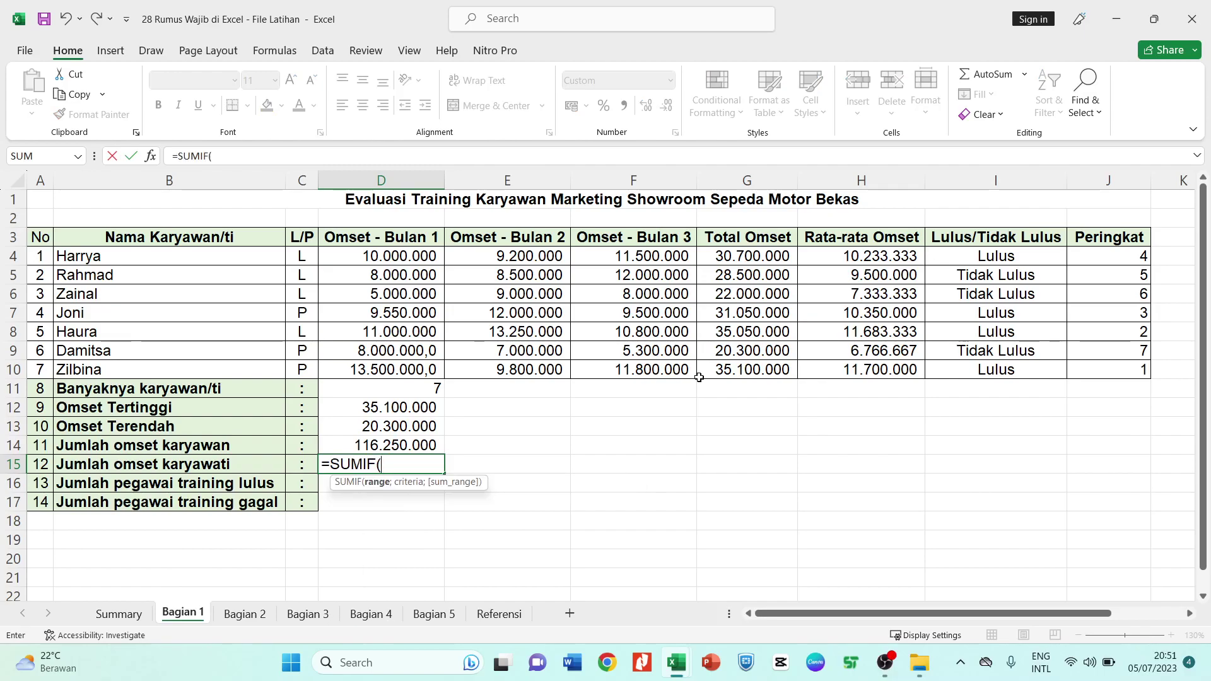
drag(301, 255, 301, 371)
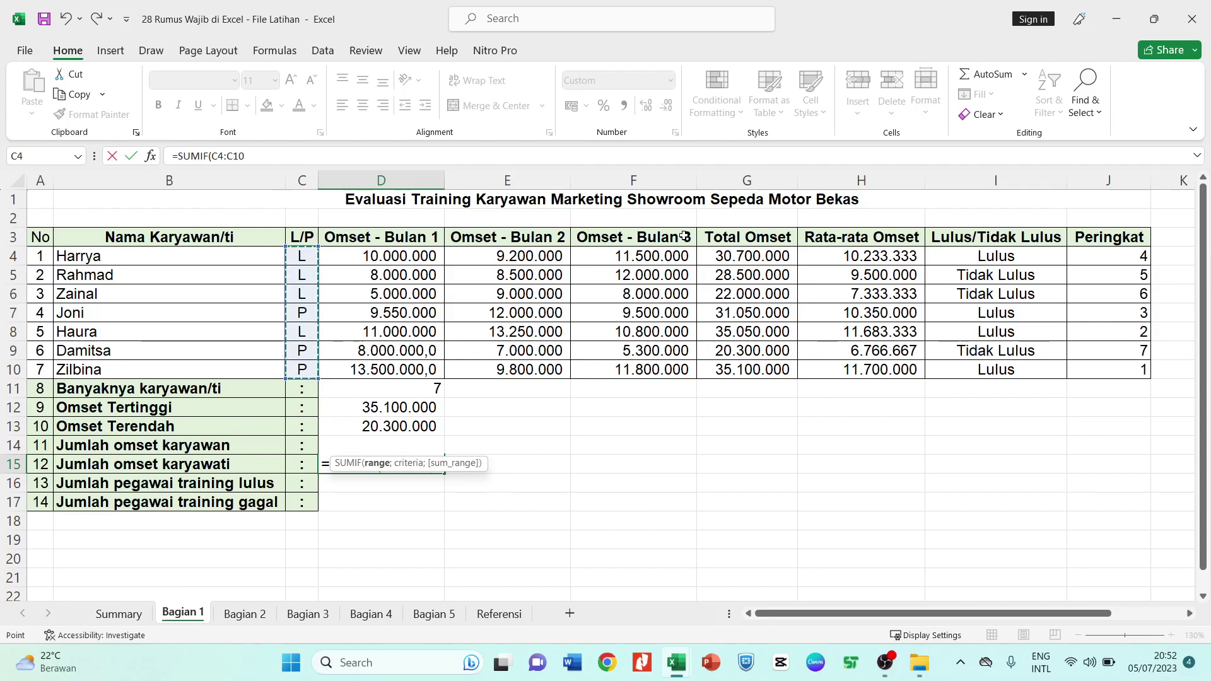
text(;)
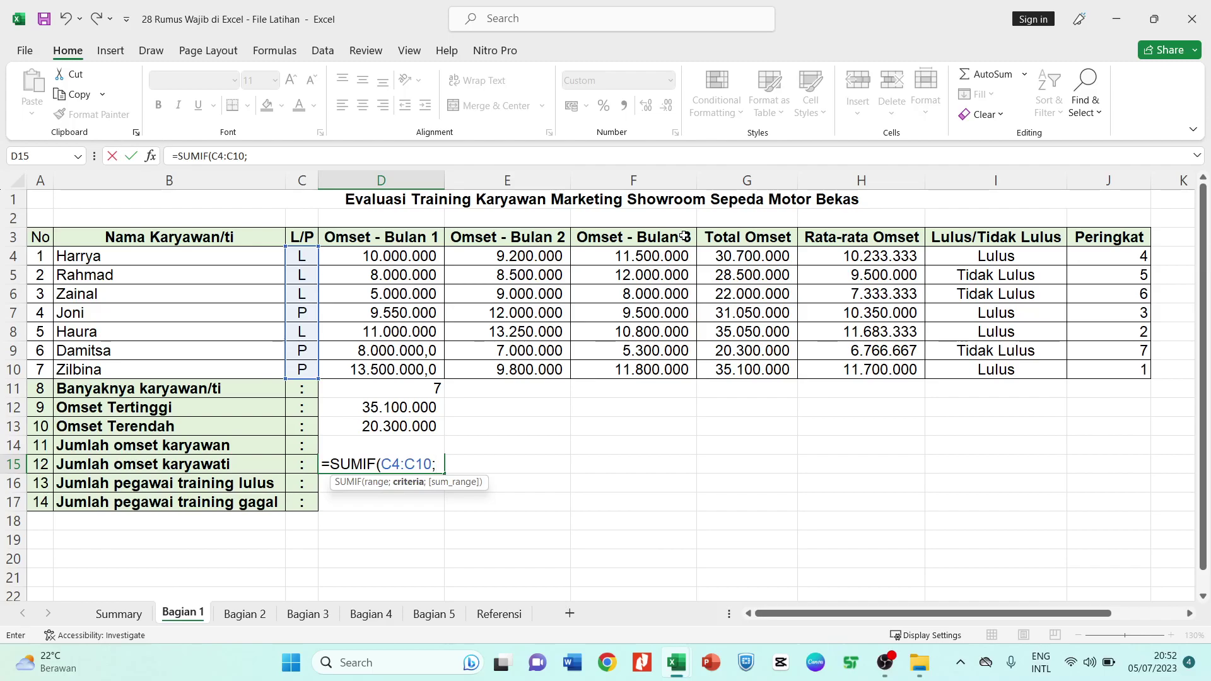
text(")
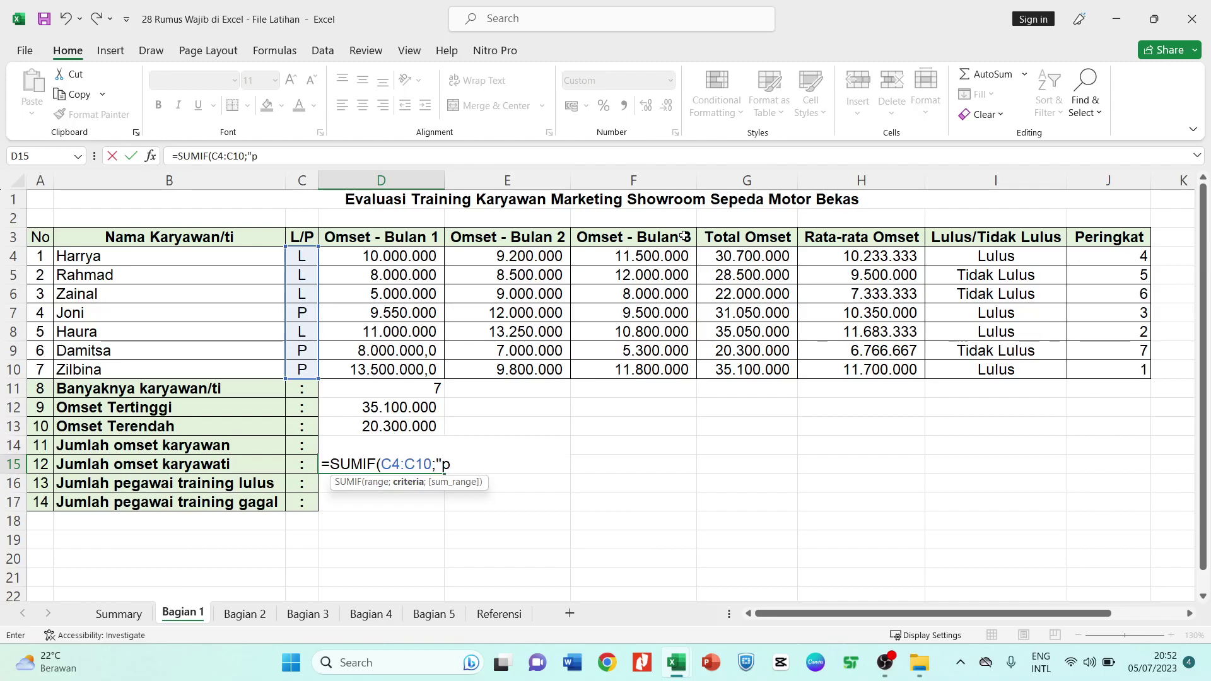
text(P";)
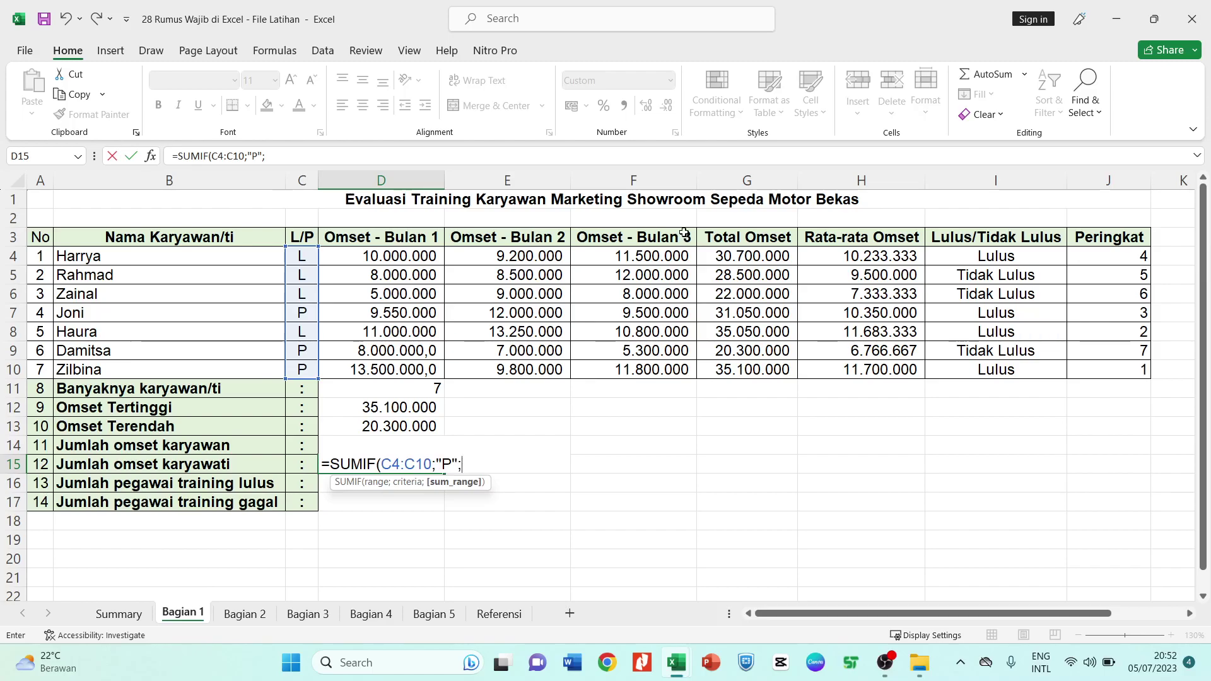
drag(750, 256, 763, 365)
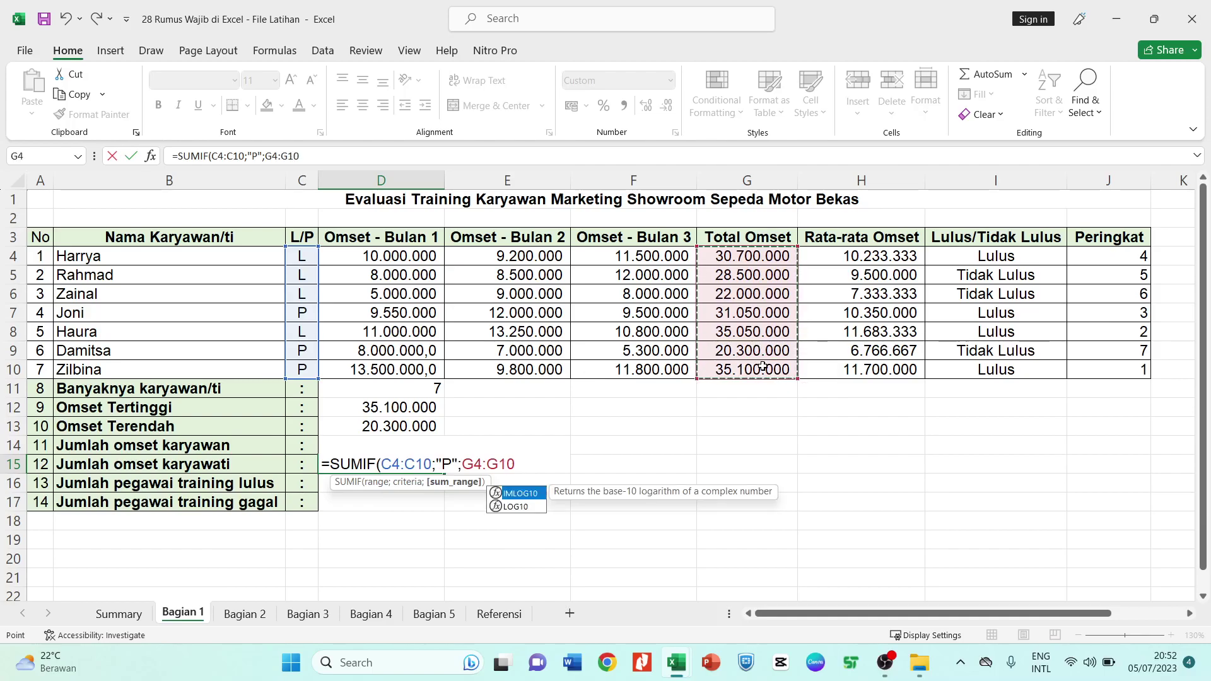
text())
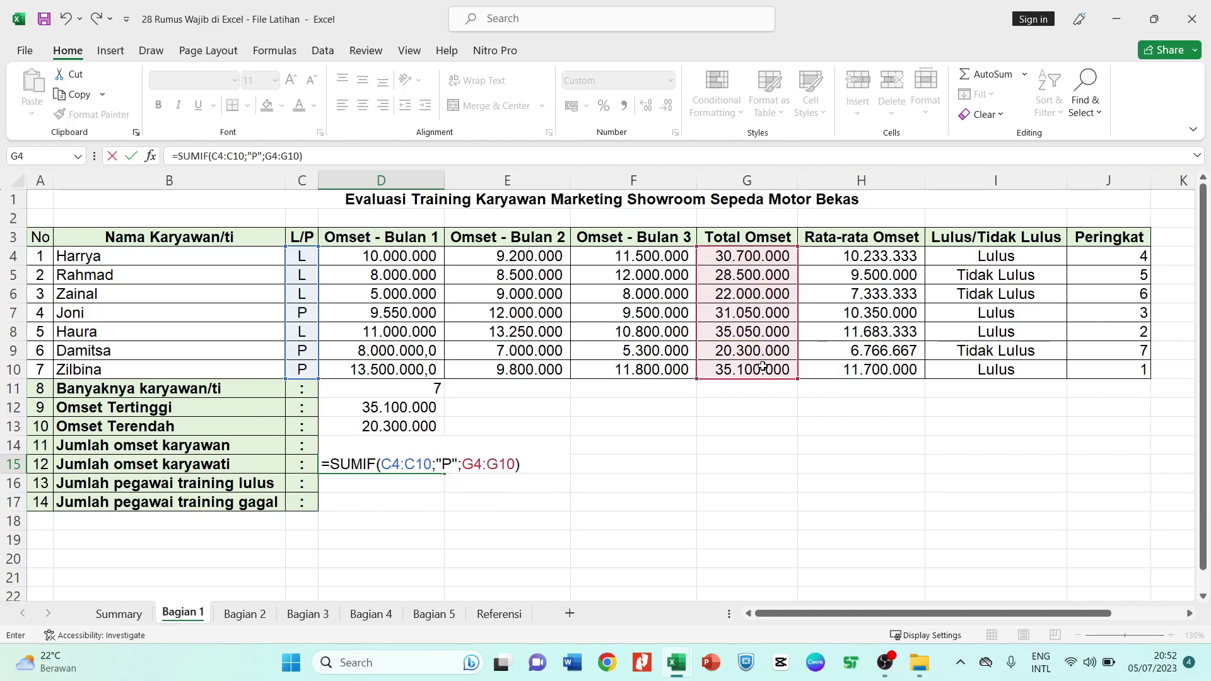
key(Return)
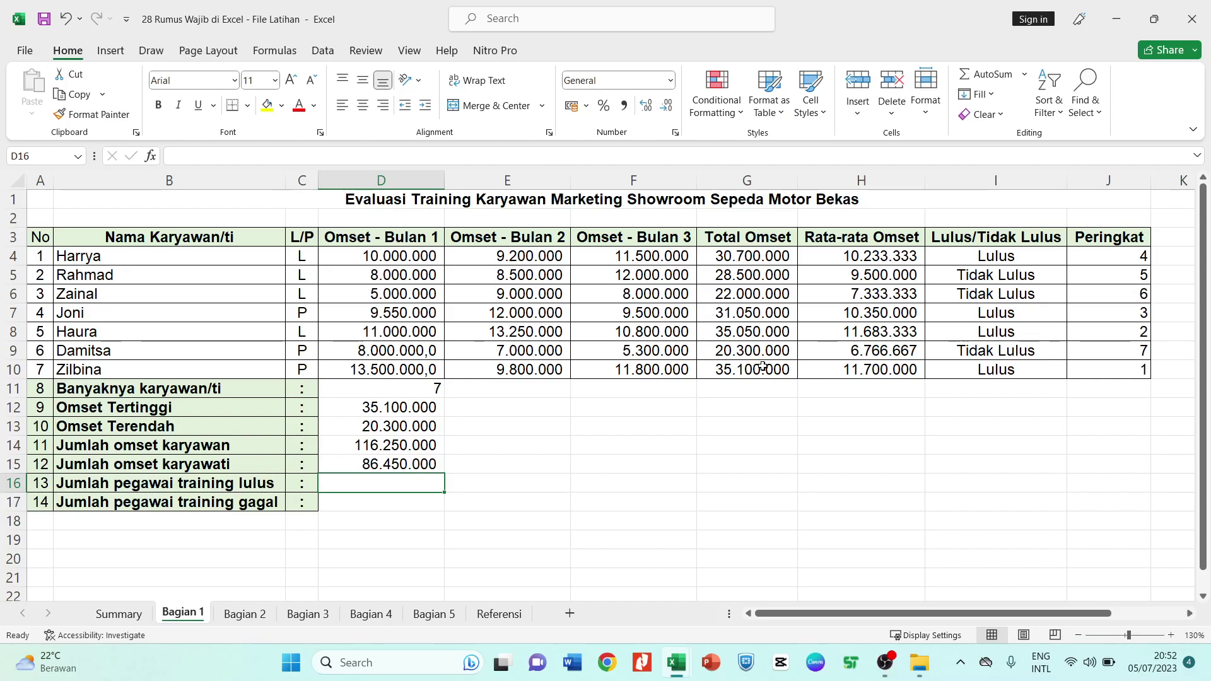
Review the SUMIF results for male and female employees' sales in D14 and D15
click(391, 447)
drag(392, 447, 397, 463)
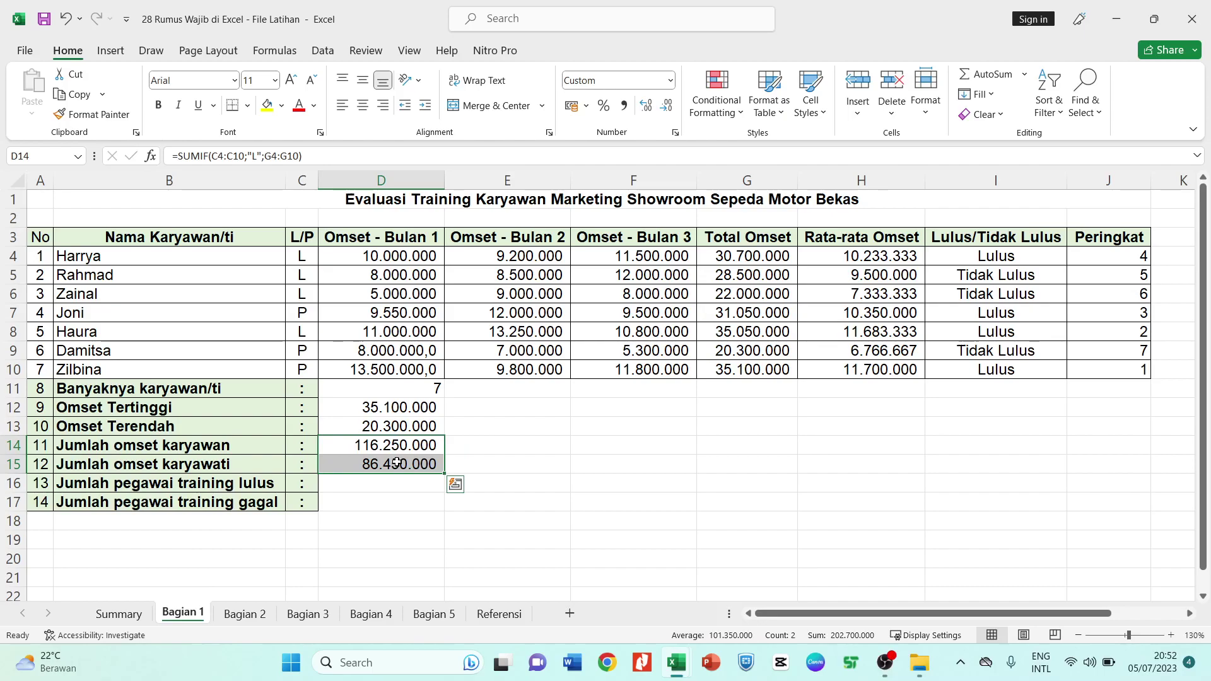
click(404, 466)
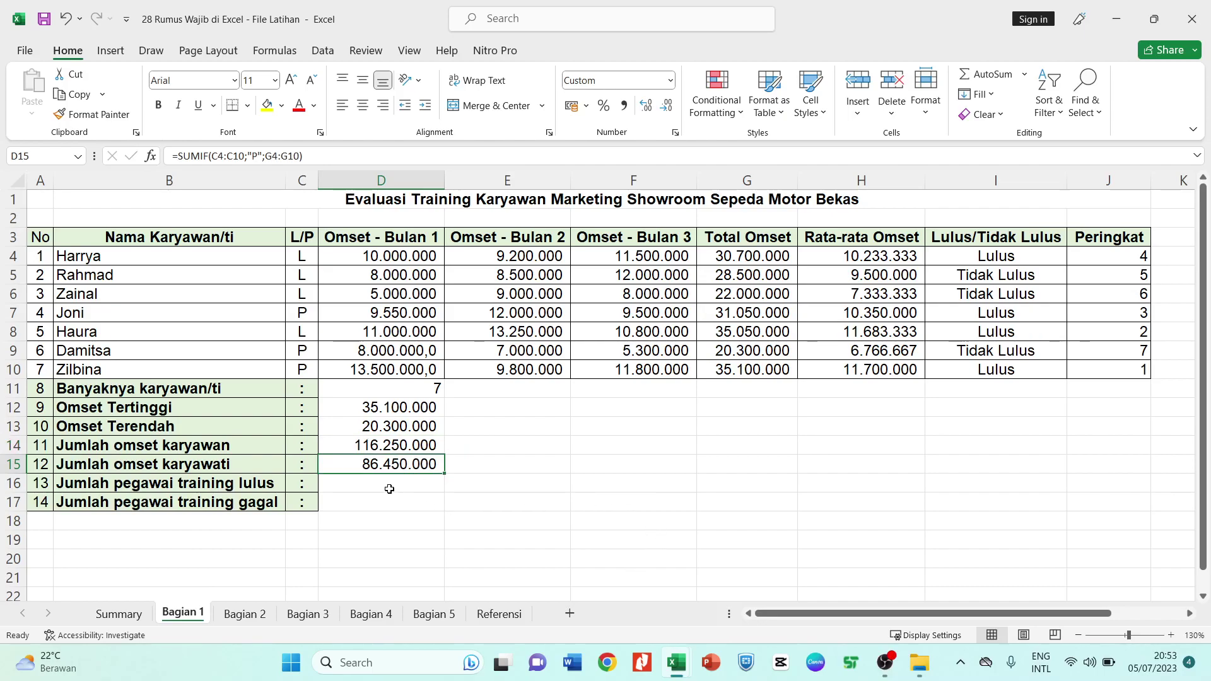
click(389, 489)
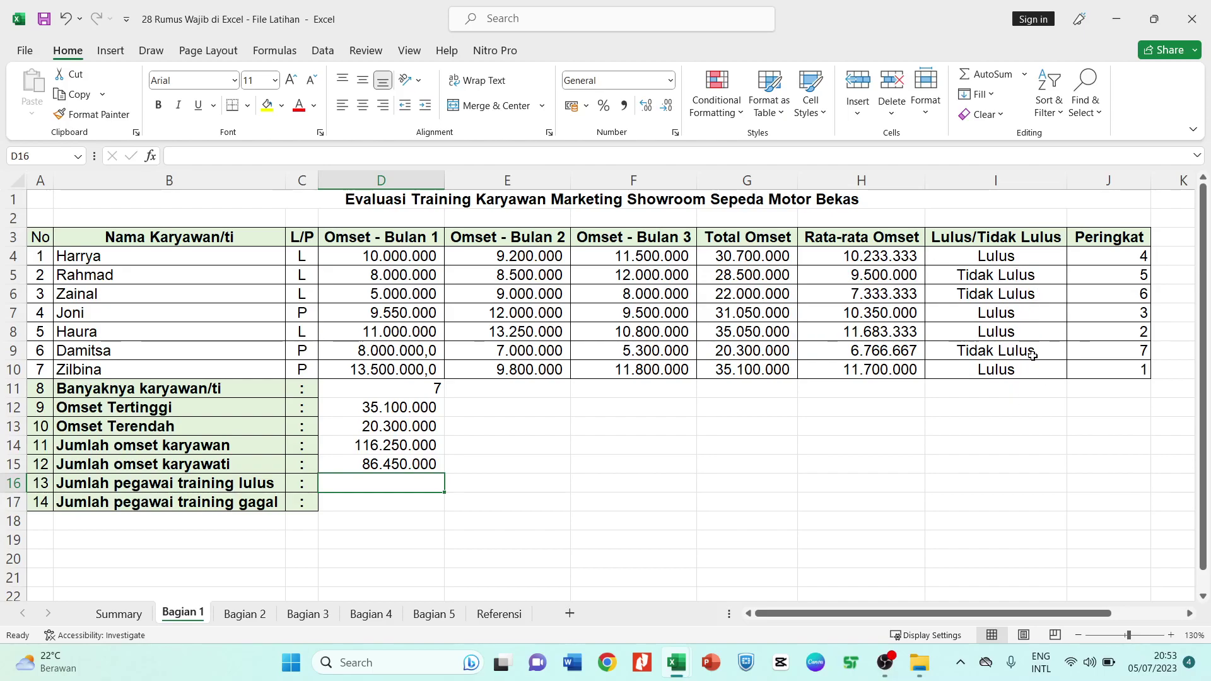
text(=)
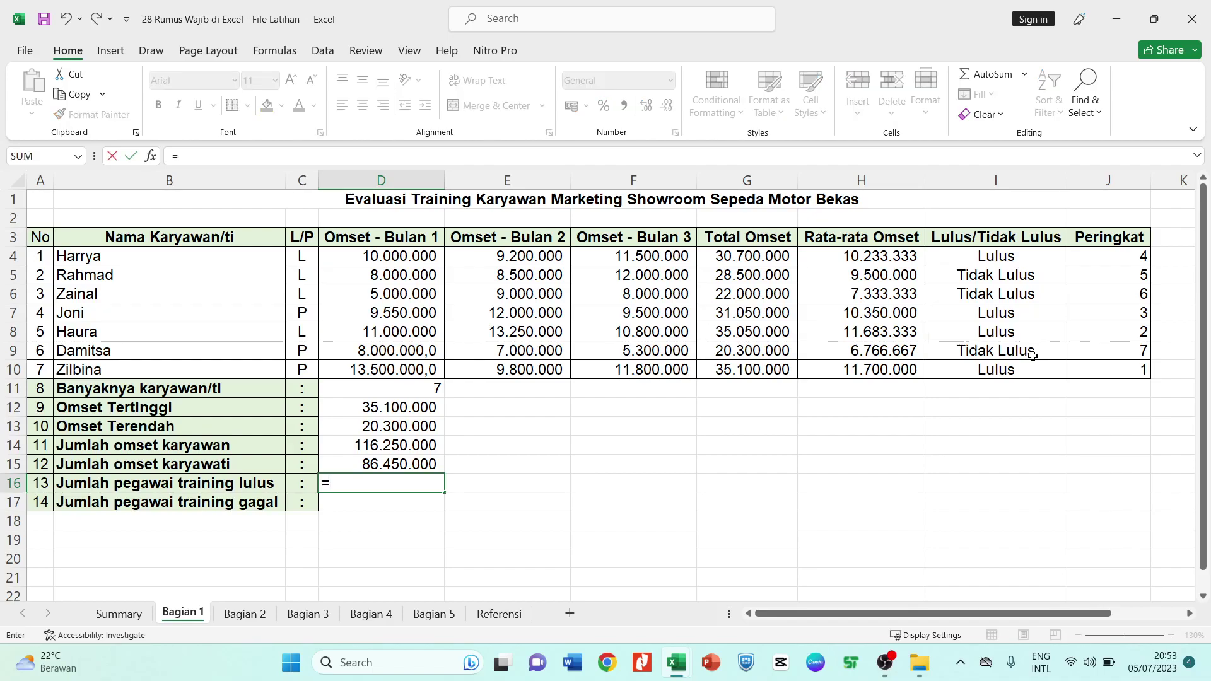
drag(974, 613, 922, 636)
key(BackSpace)
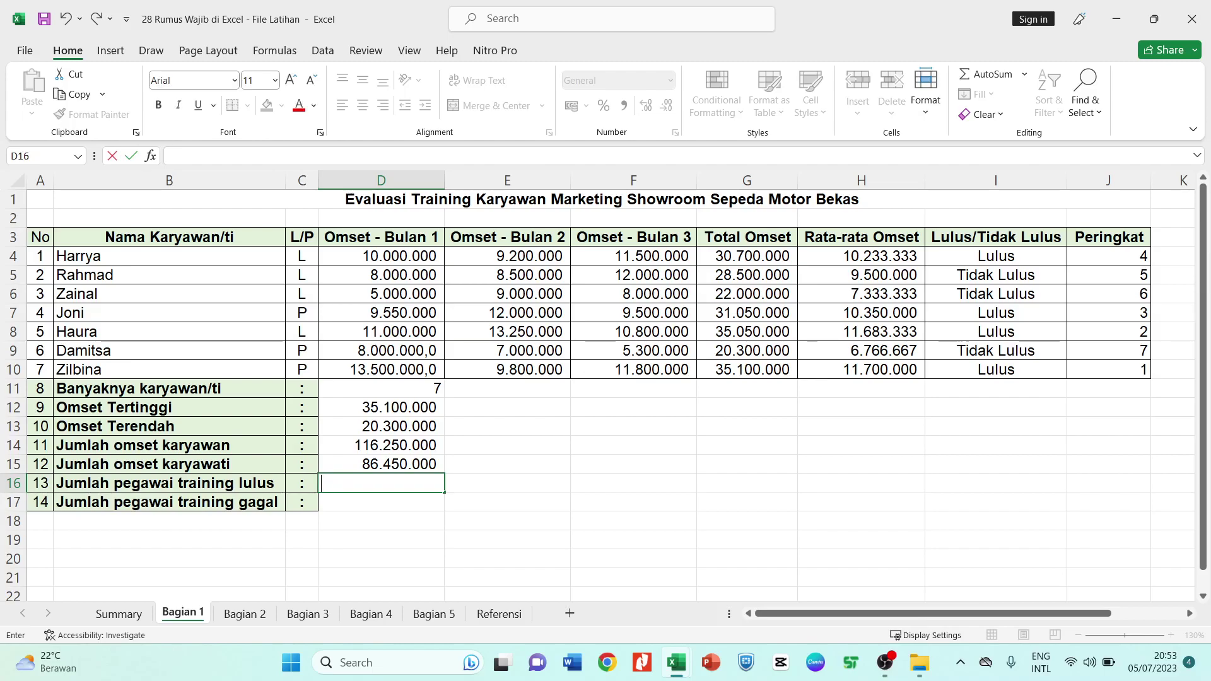
scroll(576, 392, down, 5)
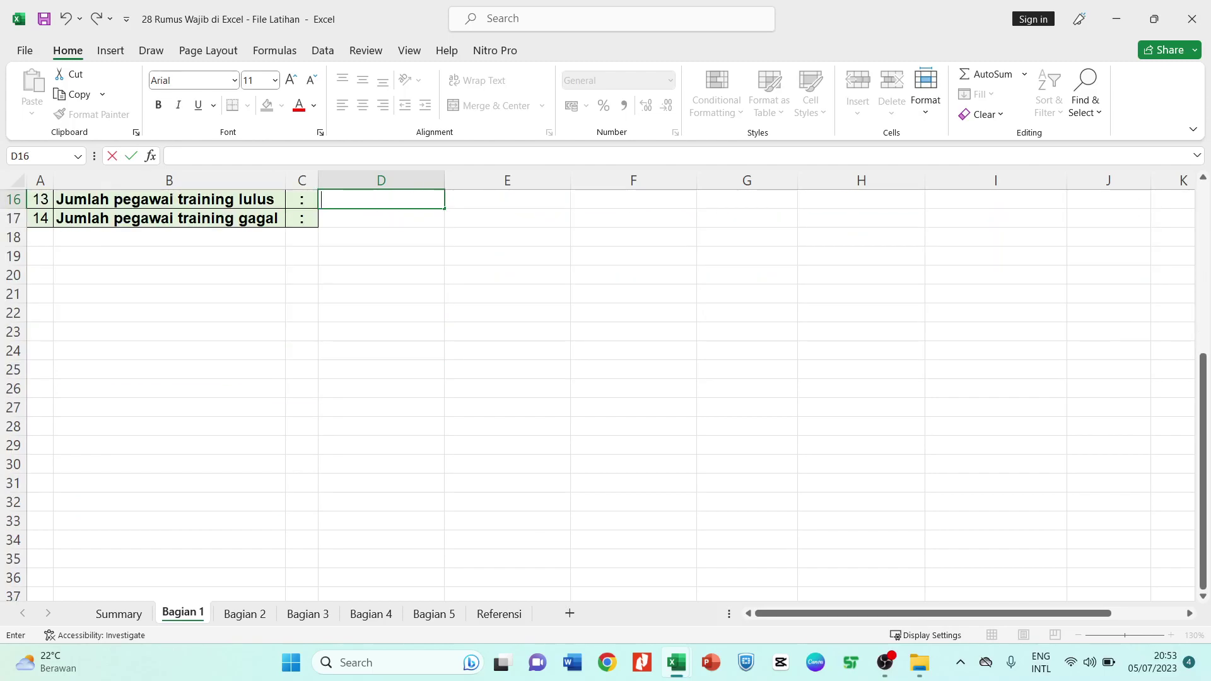
key(alt+Tab)
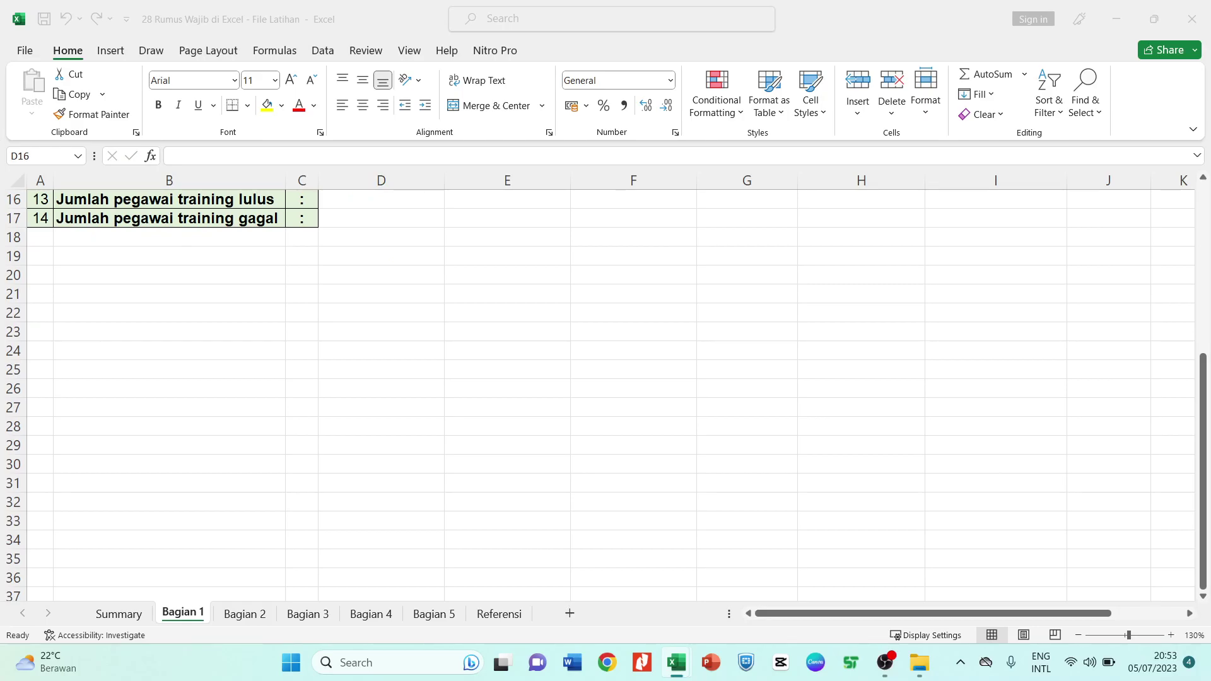
key(alt+Tab)
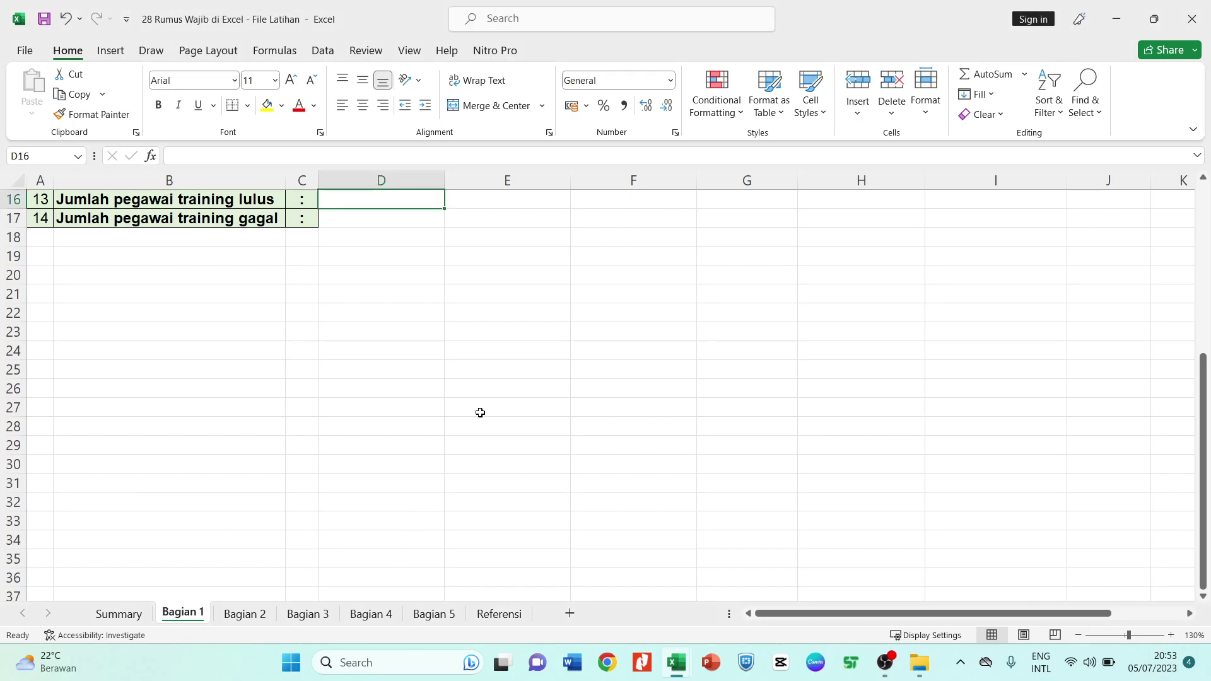
scroll(480, 413, up, 3)
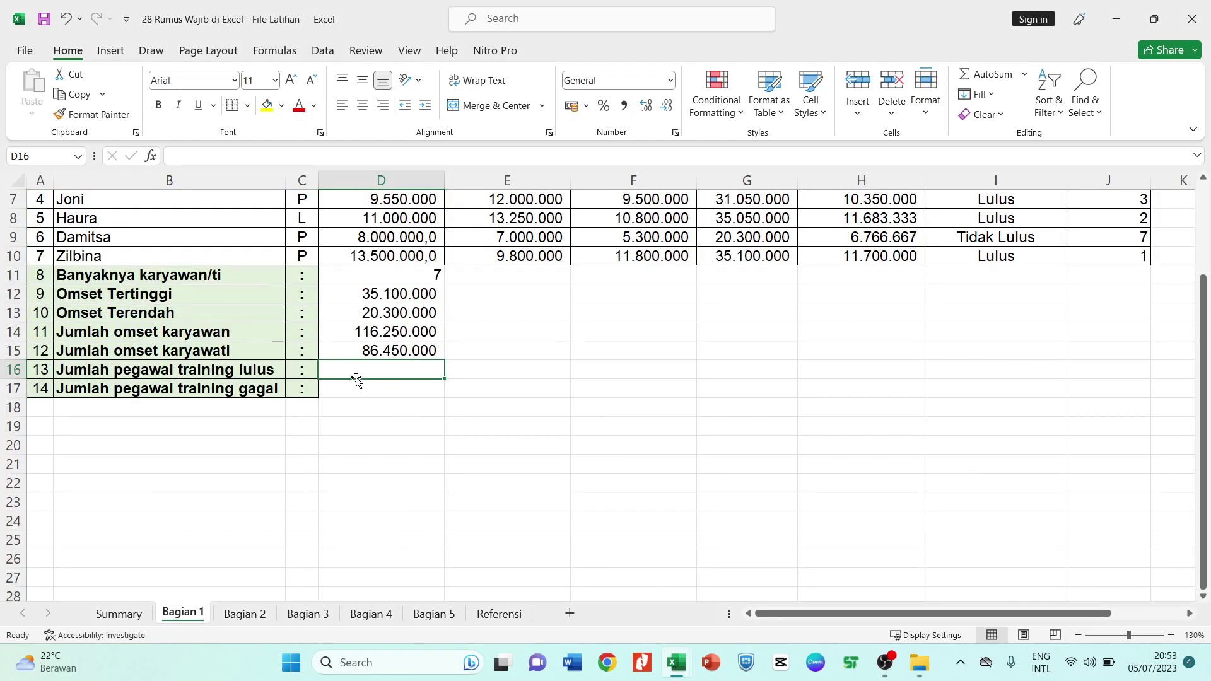
Enter =COUNTIF(I4:I10;"Lulus") in D16 beside Jumlah pegawai training lulus to count the employees who passed
text(=)
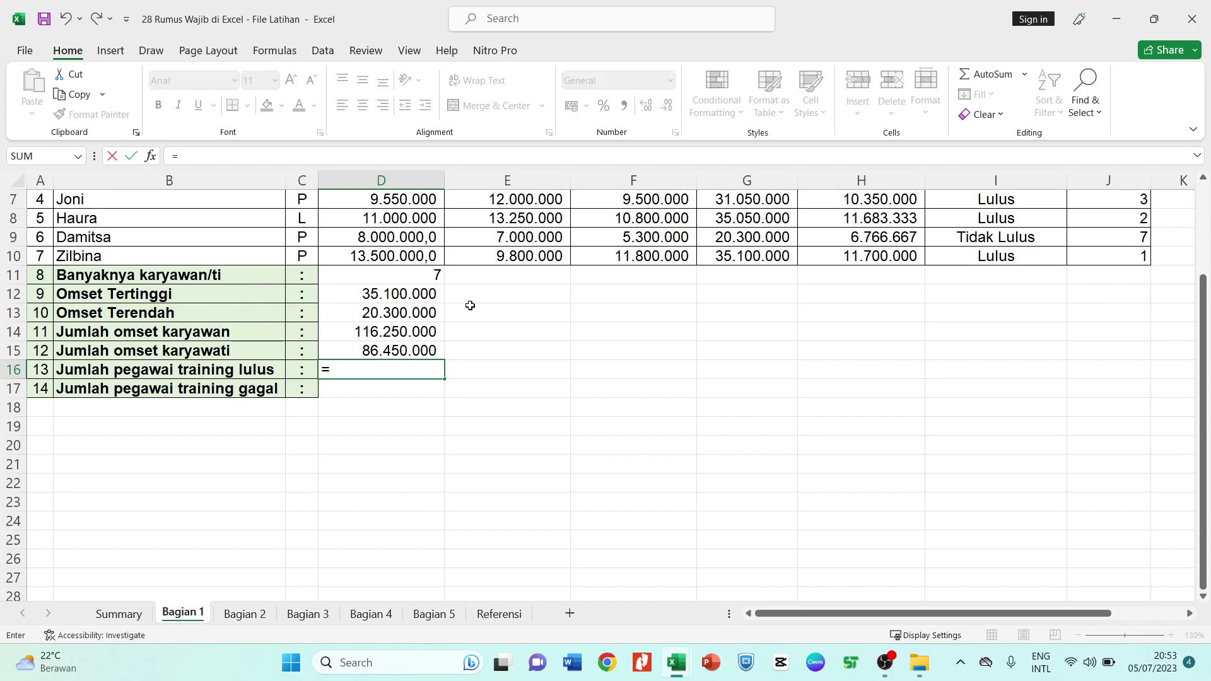
text(countif)
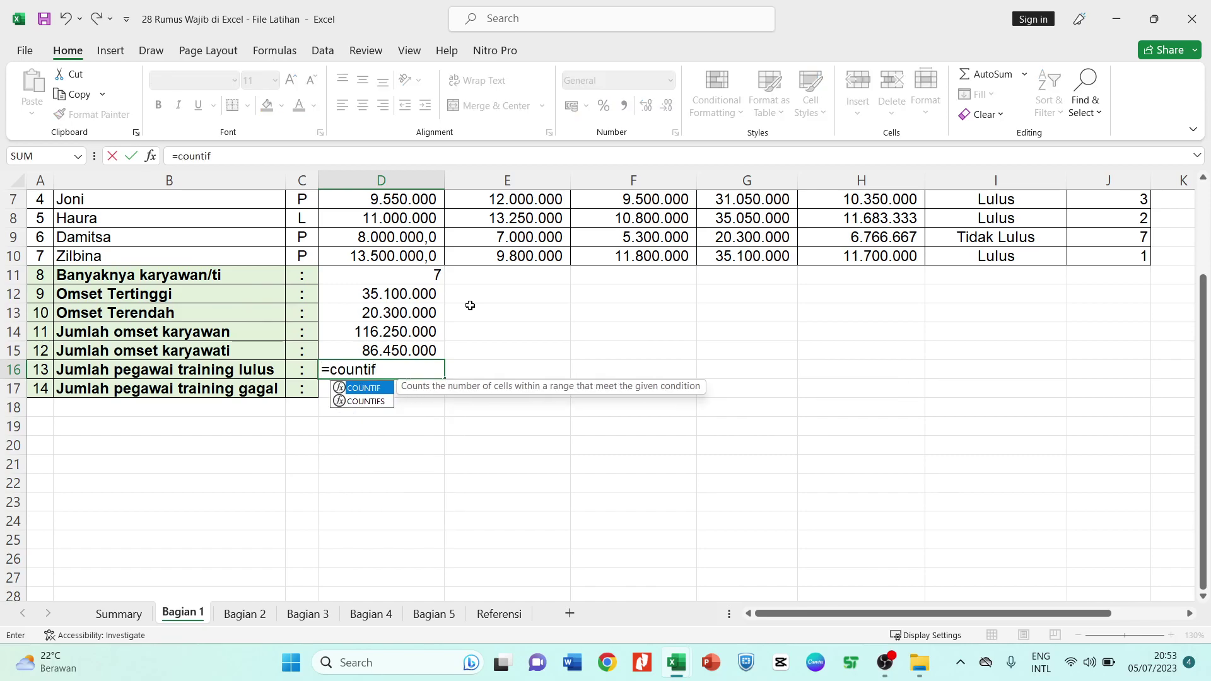
key(Tab)
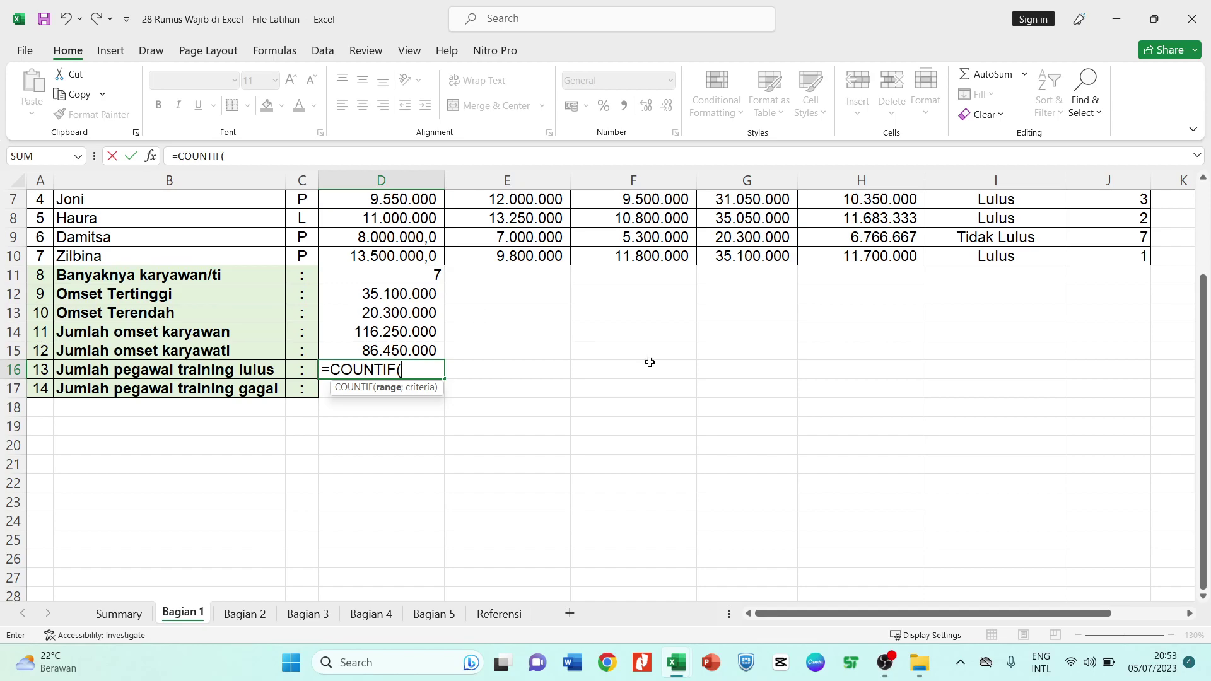
scroll(994, 368, up, 1)
scroll(1000, 315, up, 1)
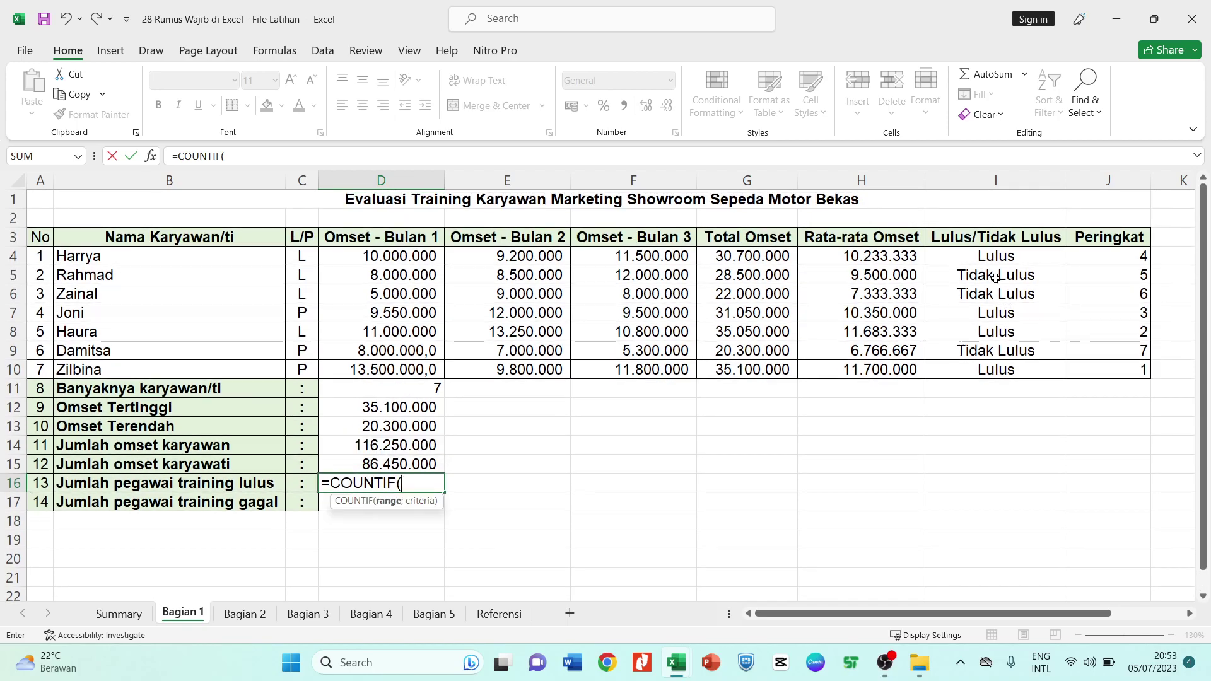
drag(989, 257, 987, 371)
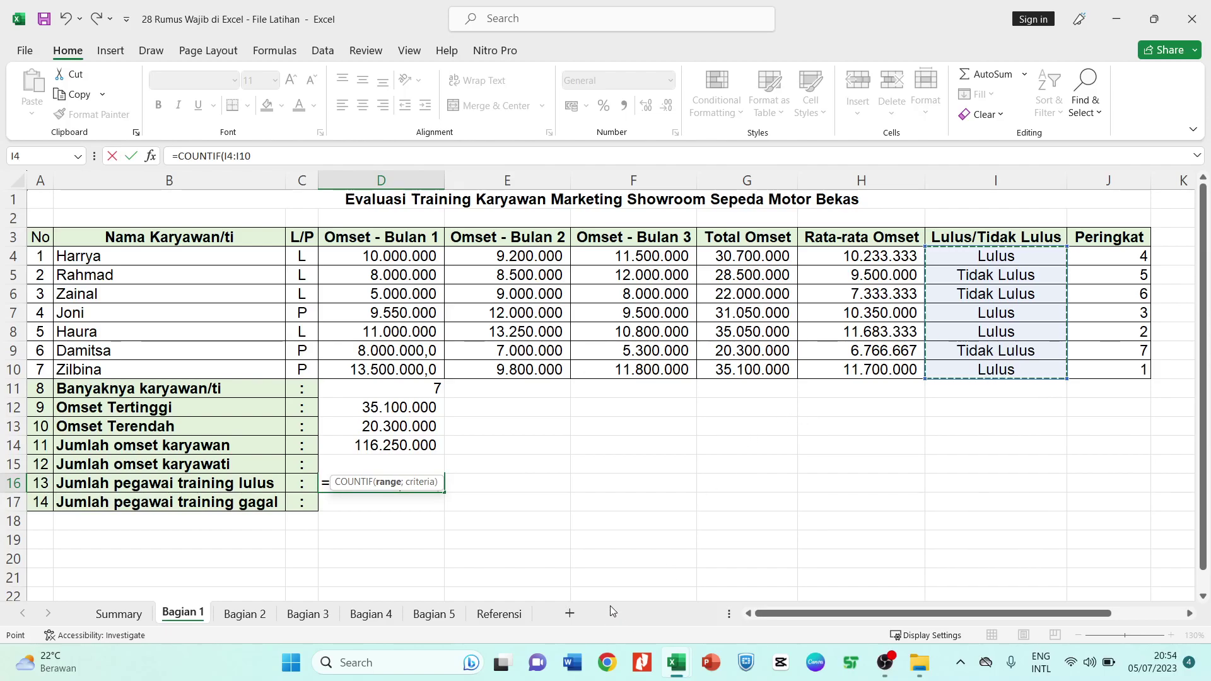
text(;)
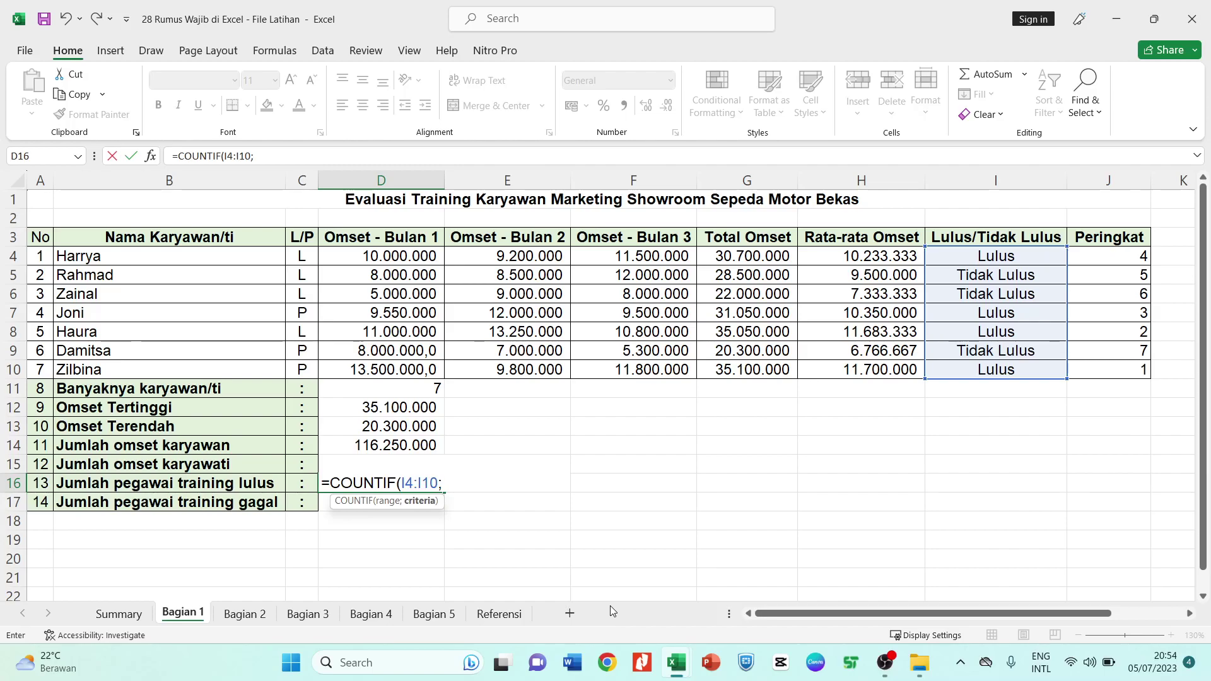
text("Lulus"))
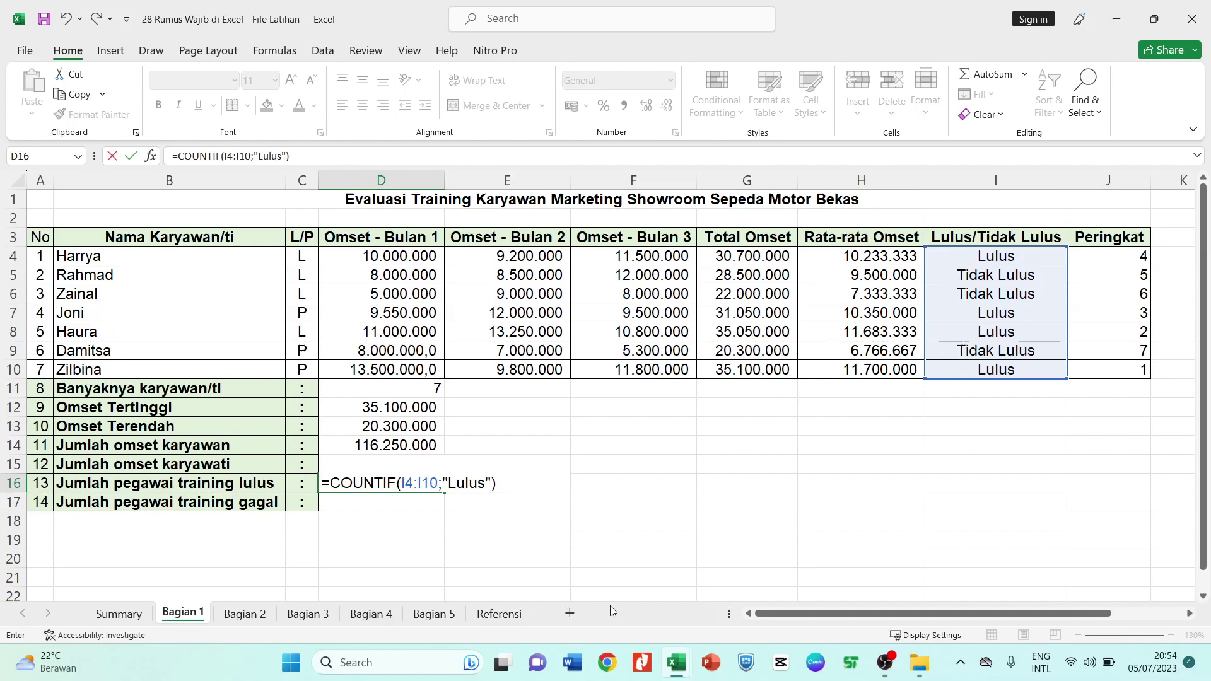
key(Return)
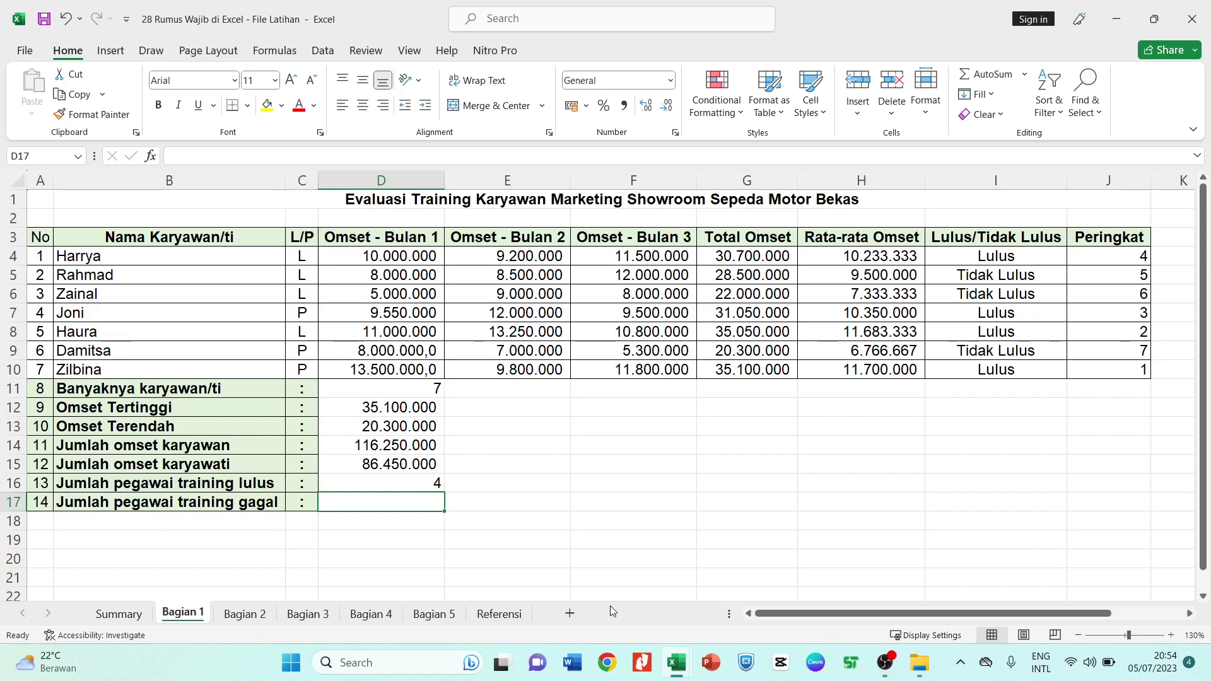
Enter =COUNTIF(I4:I10;"Tidak Lulus") in D17 beside Jumlah pegawai training gagal to count the employees who failed
text(=)
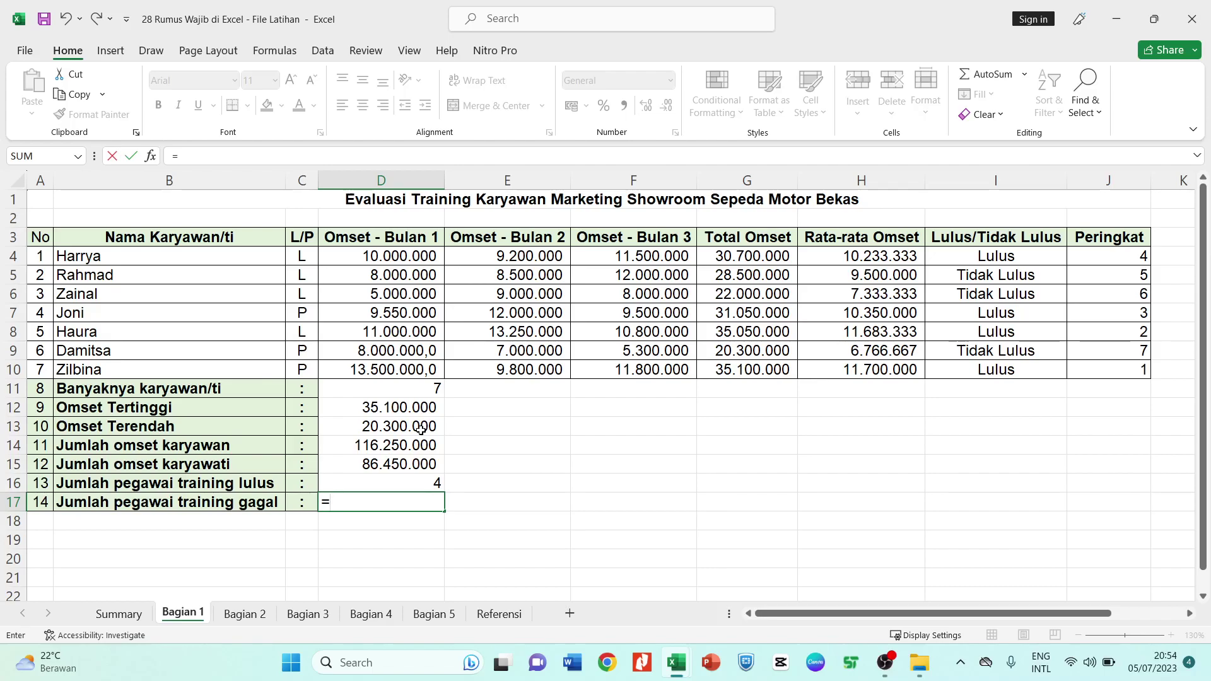
mouse_move(922, 617)
mouse_down()
mouse_move(975, 628)
mouse_move(938, 632)
mouse_up()
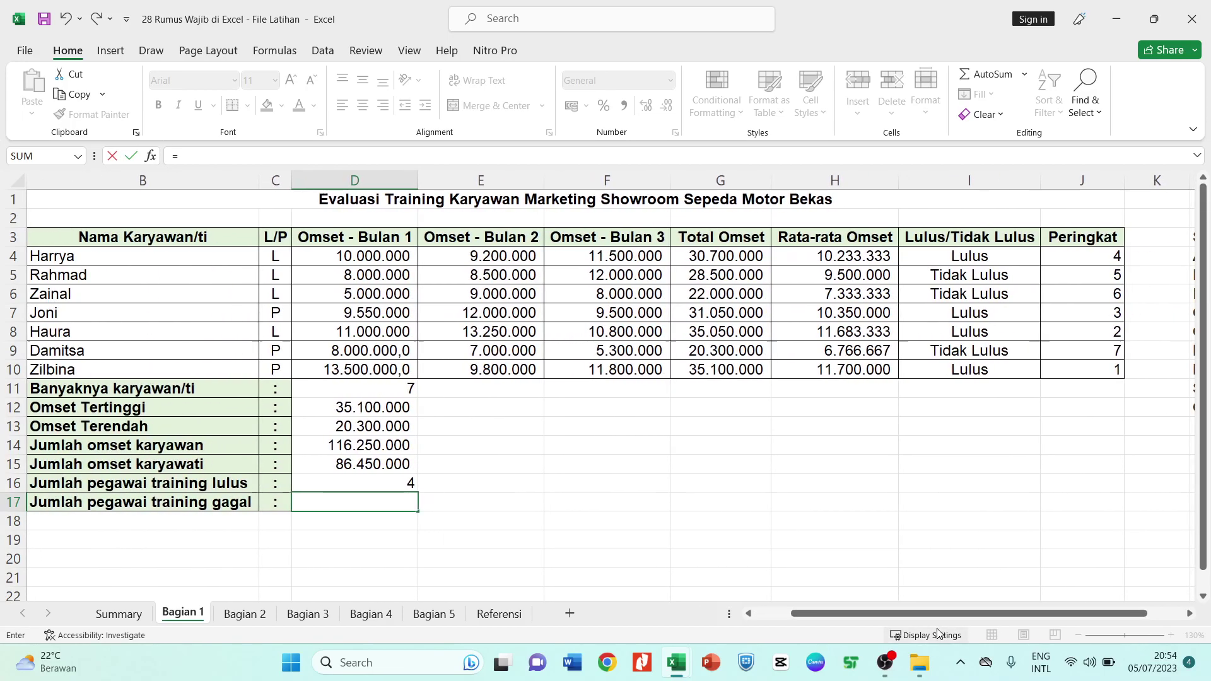
text(countif)
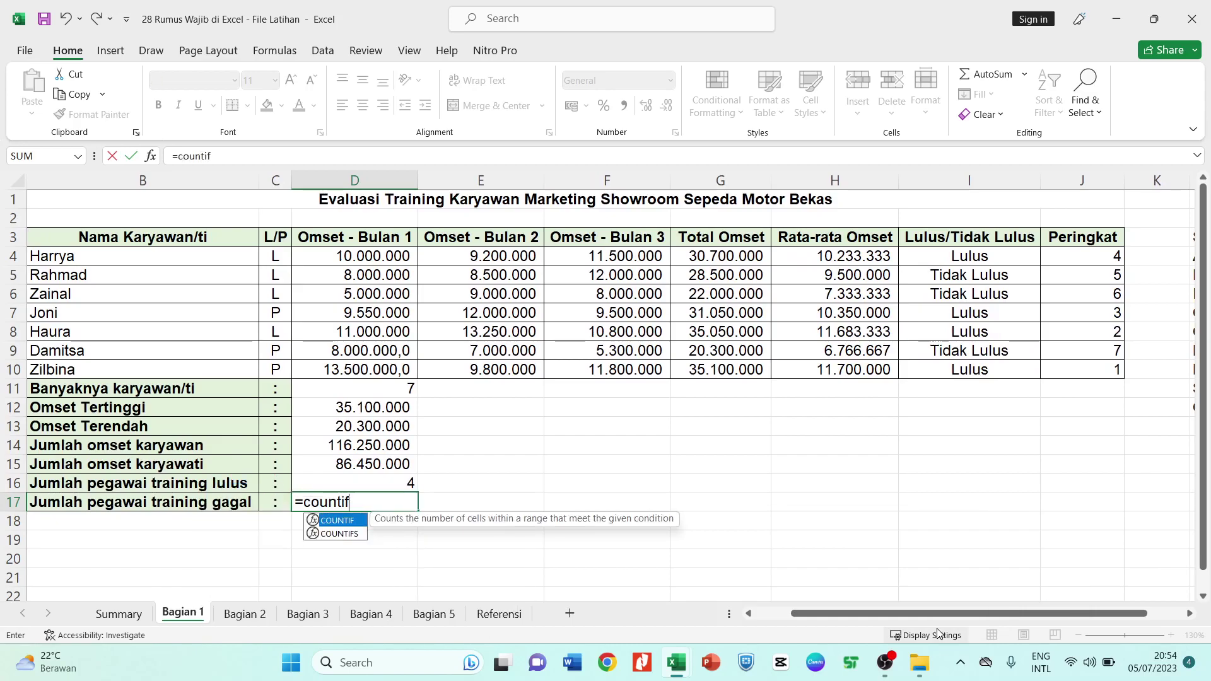
key(Tab)
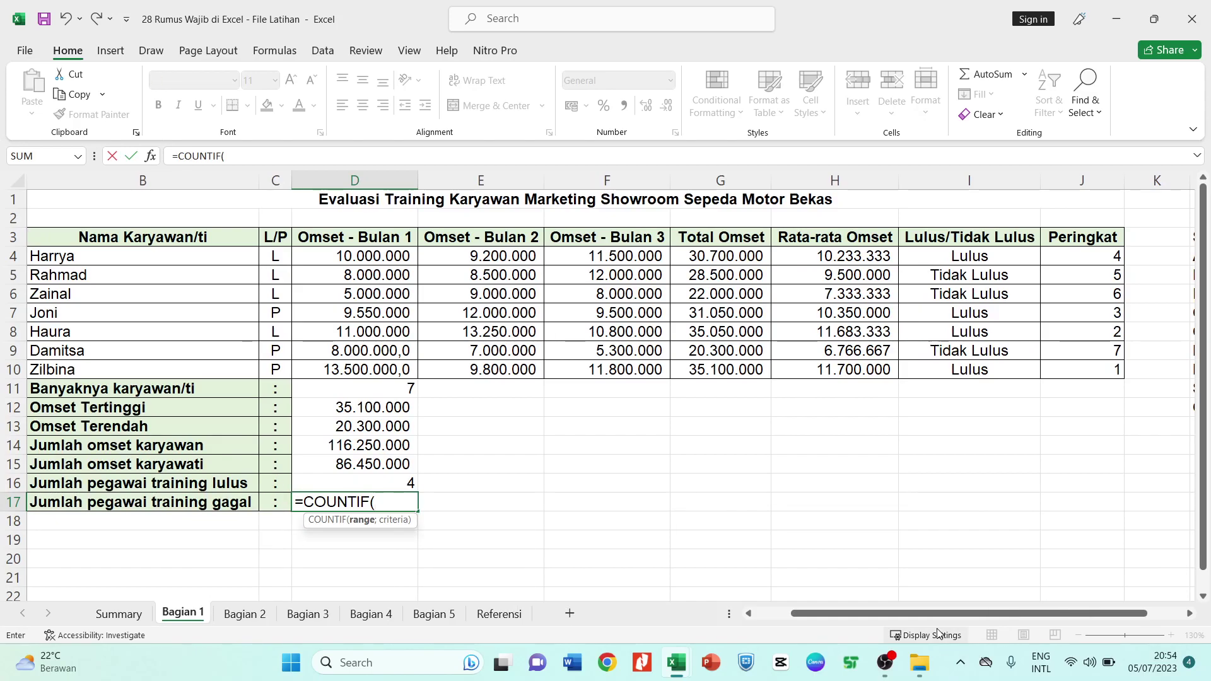
drag(943, 259, 963, 370)
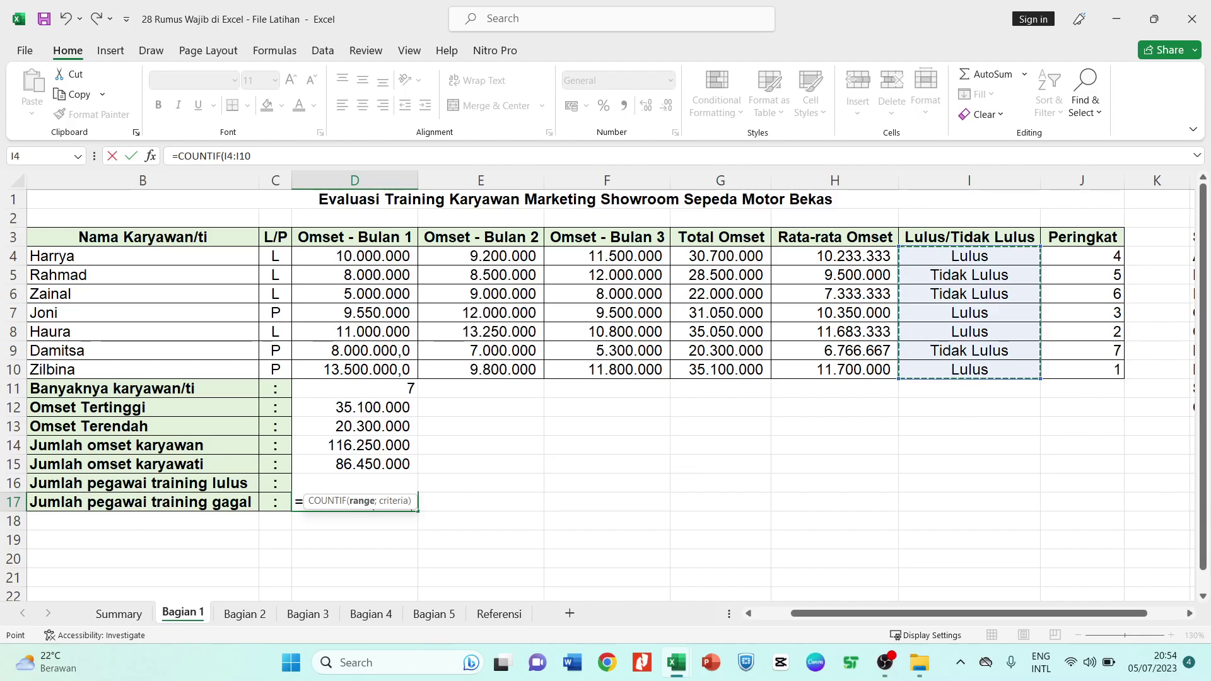
text(;)
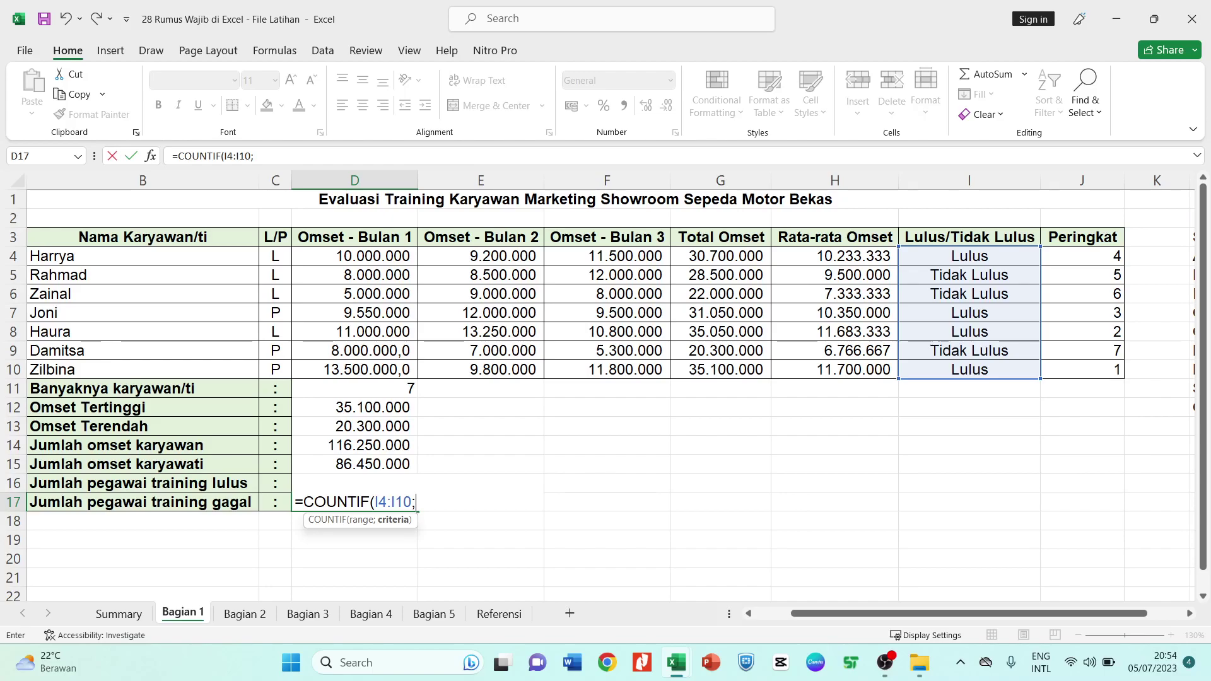
text("Tidak Lulus)
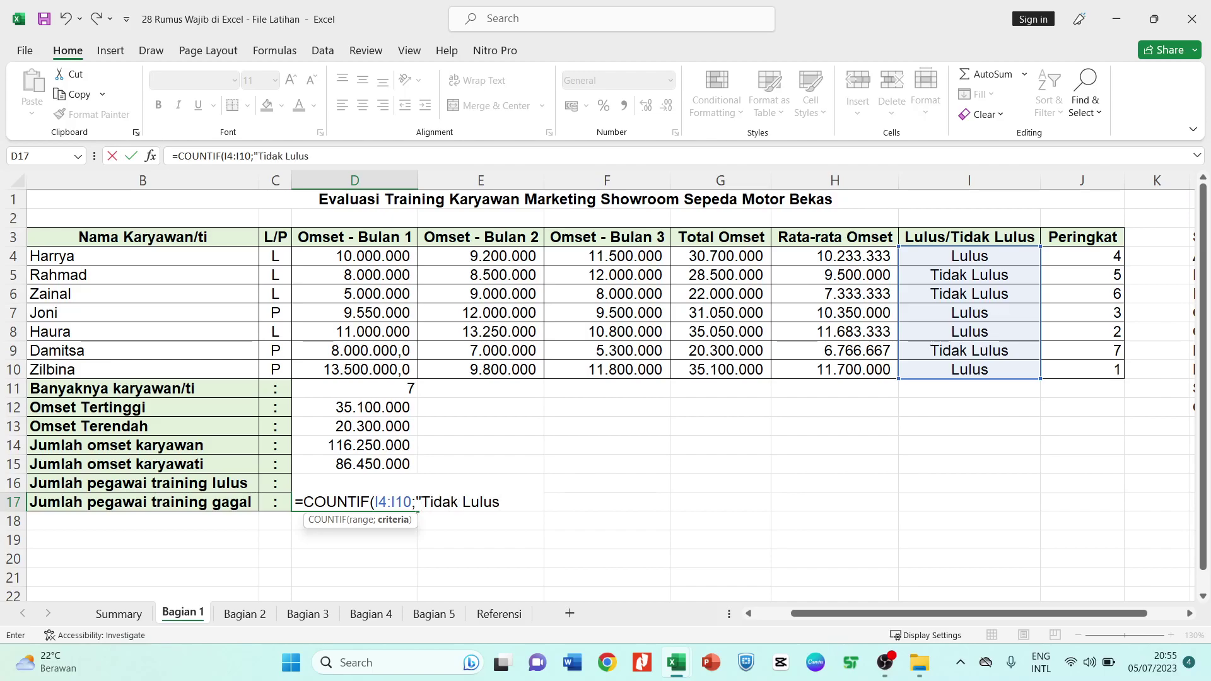
text("))
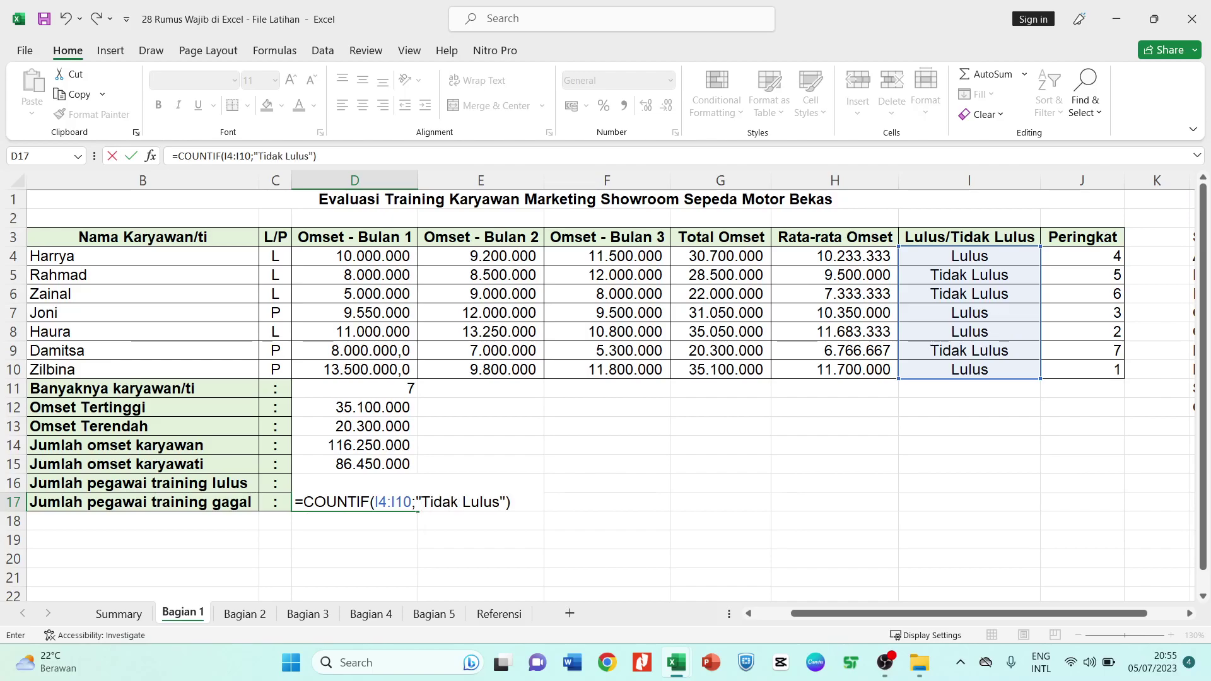
key(Return)
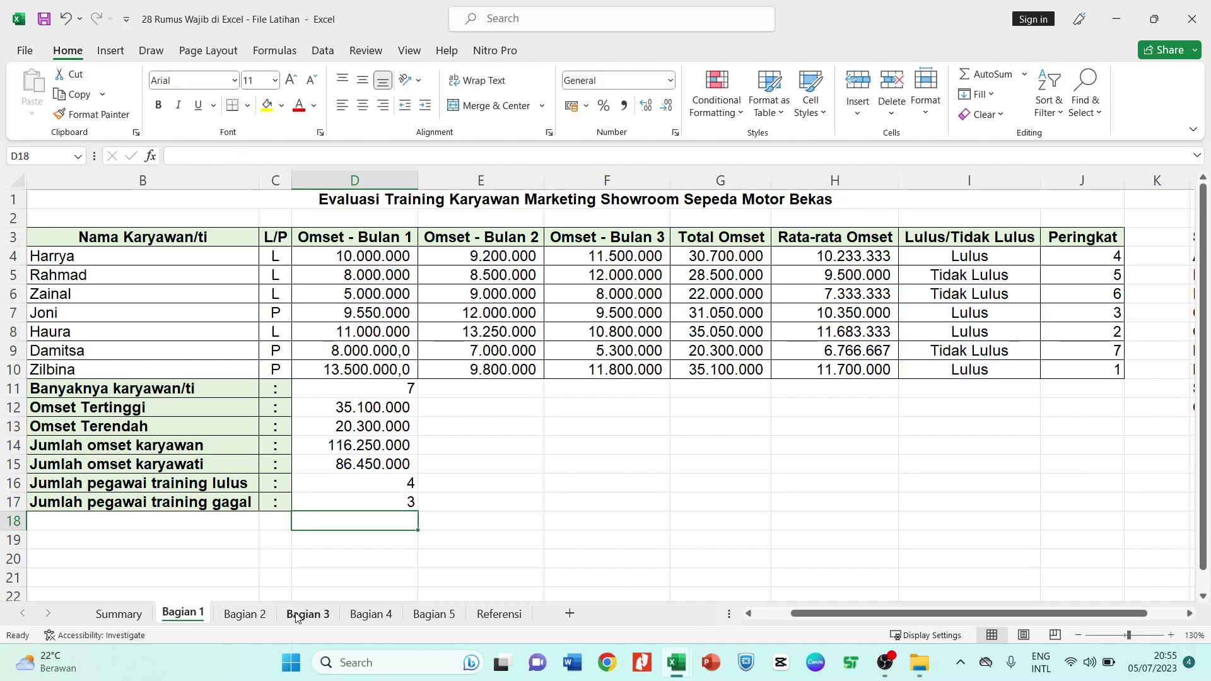
Review the Bagian 1 formula list in L3:L12 and the summary formulas in column D, including MIN in D13 and SUMIF in D15
click(441, 495)
drag(819, 612, 963, 615)
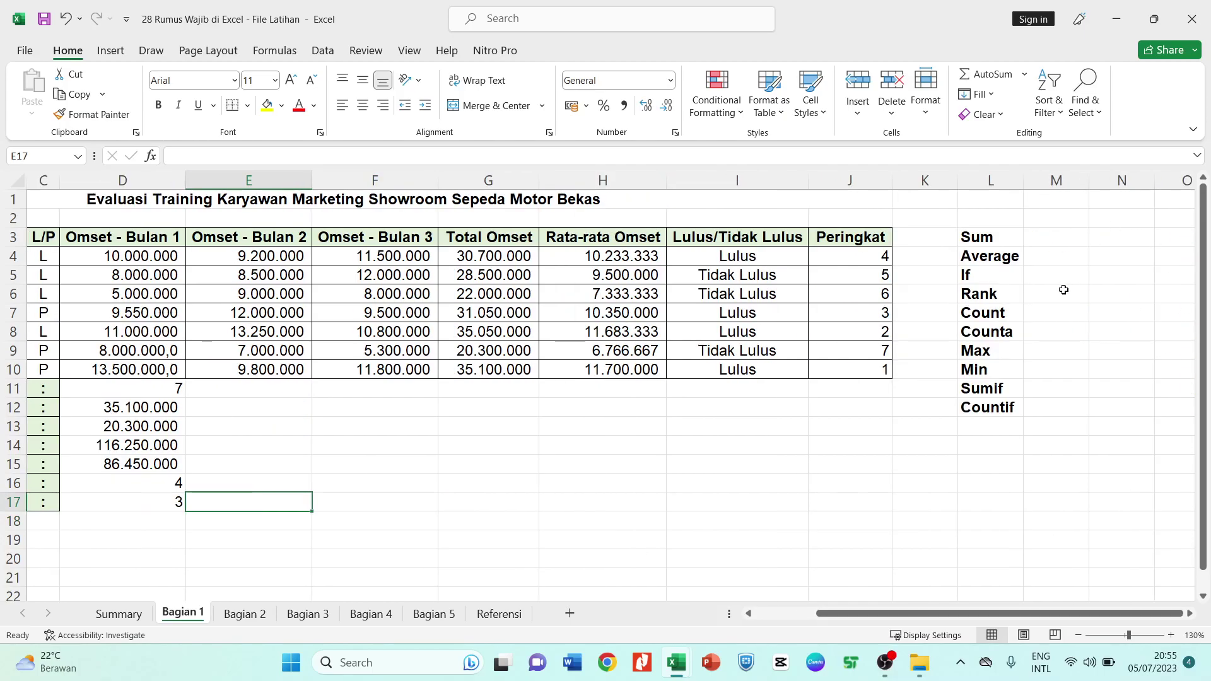
drag(977, 237, 981, 407)
drag(895, 614, 842, 625)
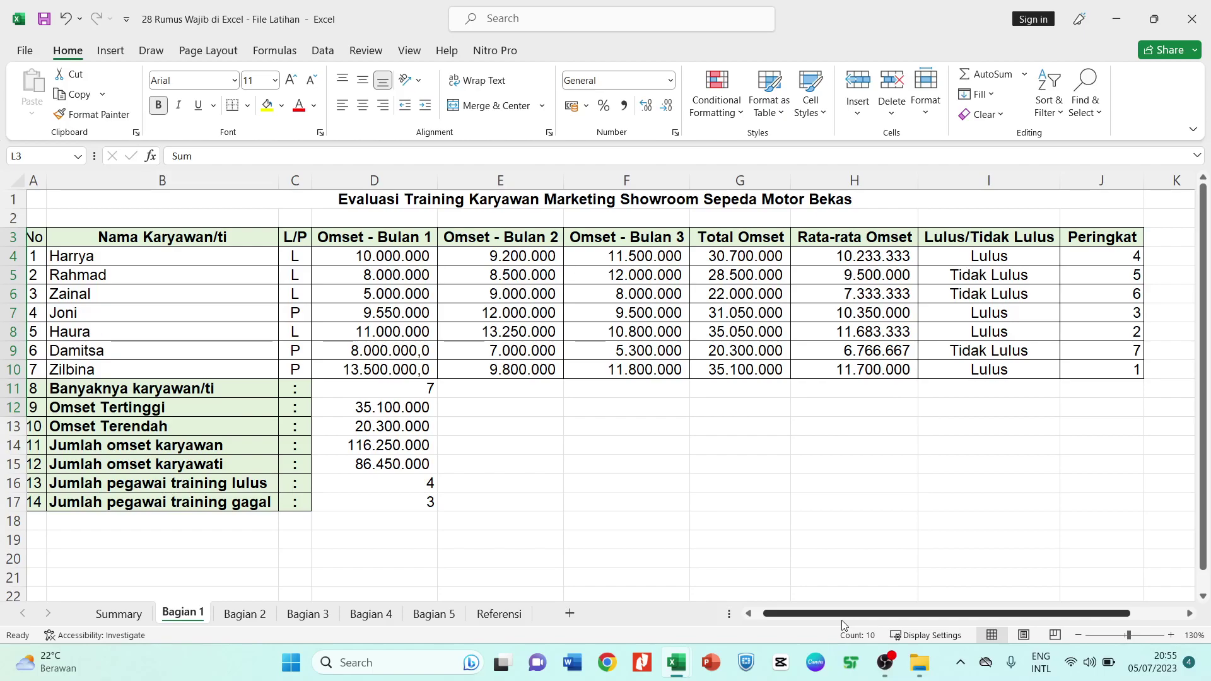
click(606, 424)
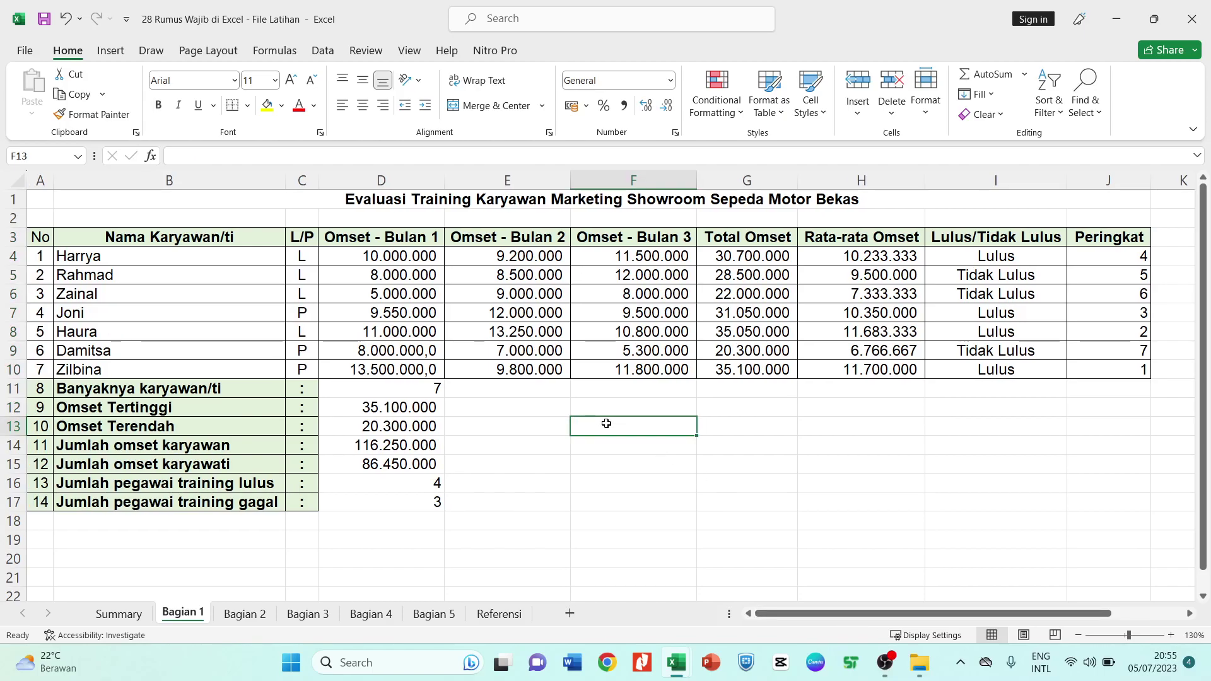
click(427, 424)
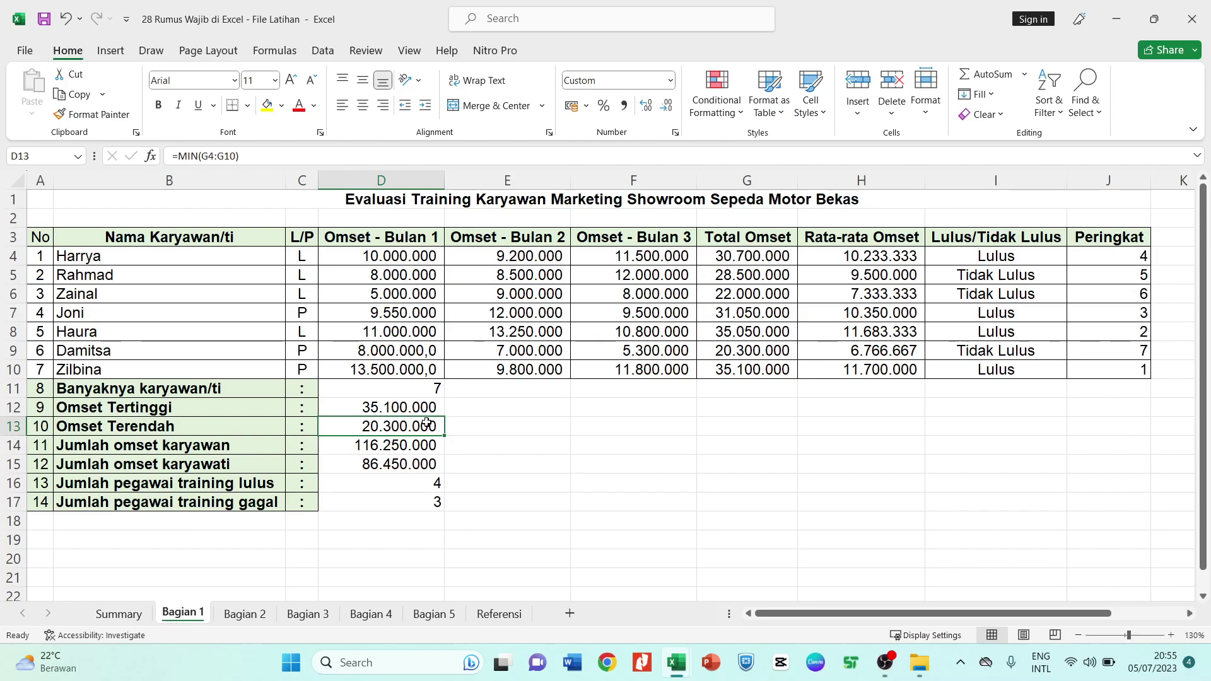
click(495, 390)
click(494, 407)
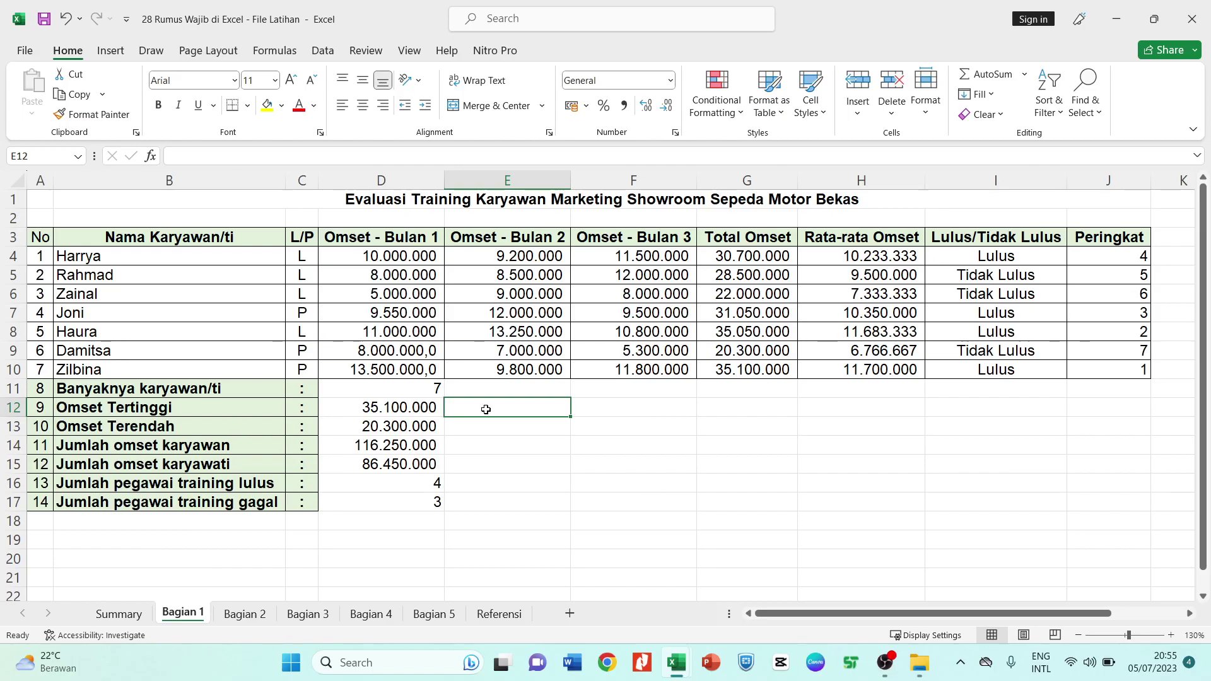
click(488, 461)
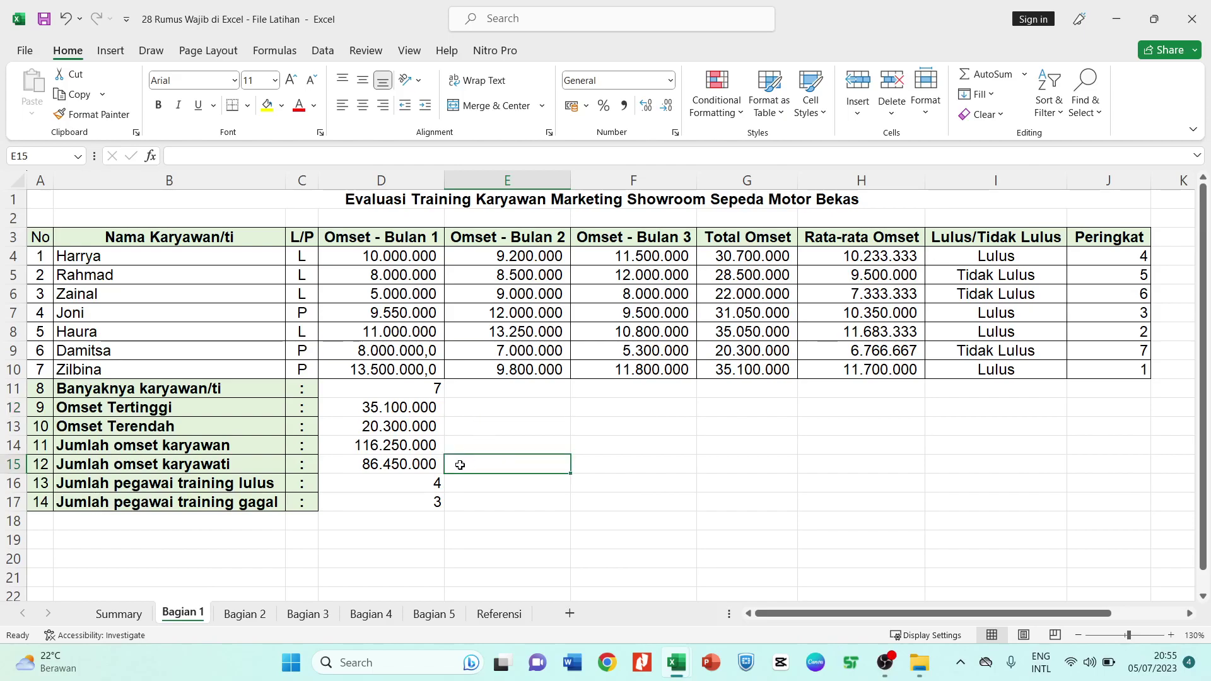
click(393, 465)
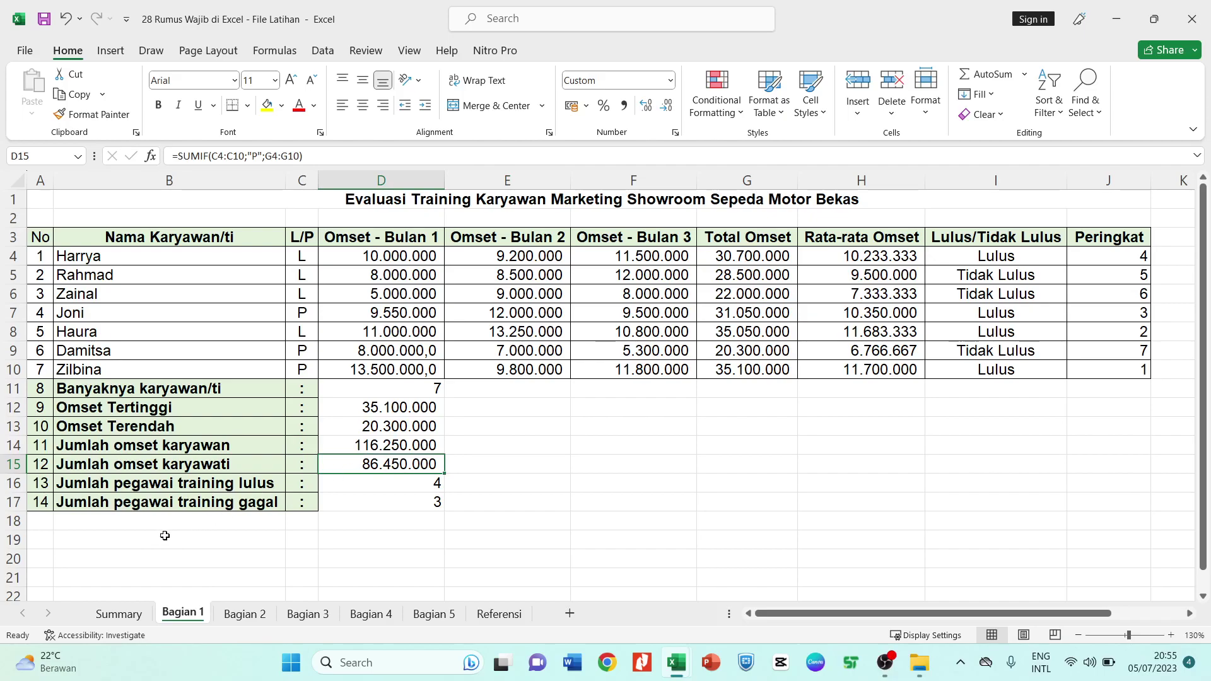
Check which formulas belong to Bagian 1 and Bagian 2 in the Summary sheet's list, comparing it with the Bagian 1 sheet
click(132, 615)
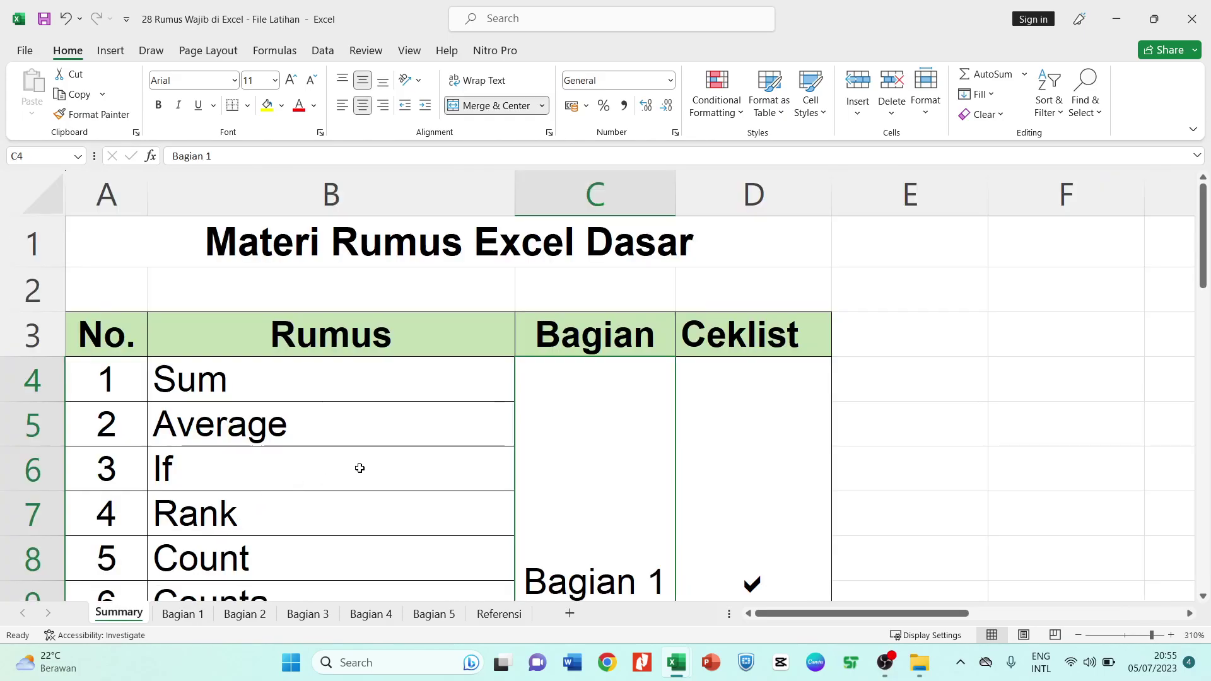
scroll(359, 468, down, 1)
scroll(359, 468, down, 3)
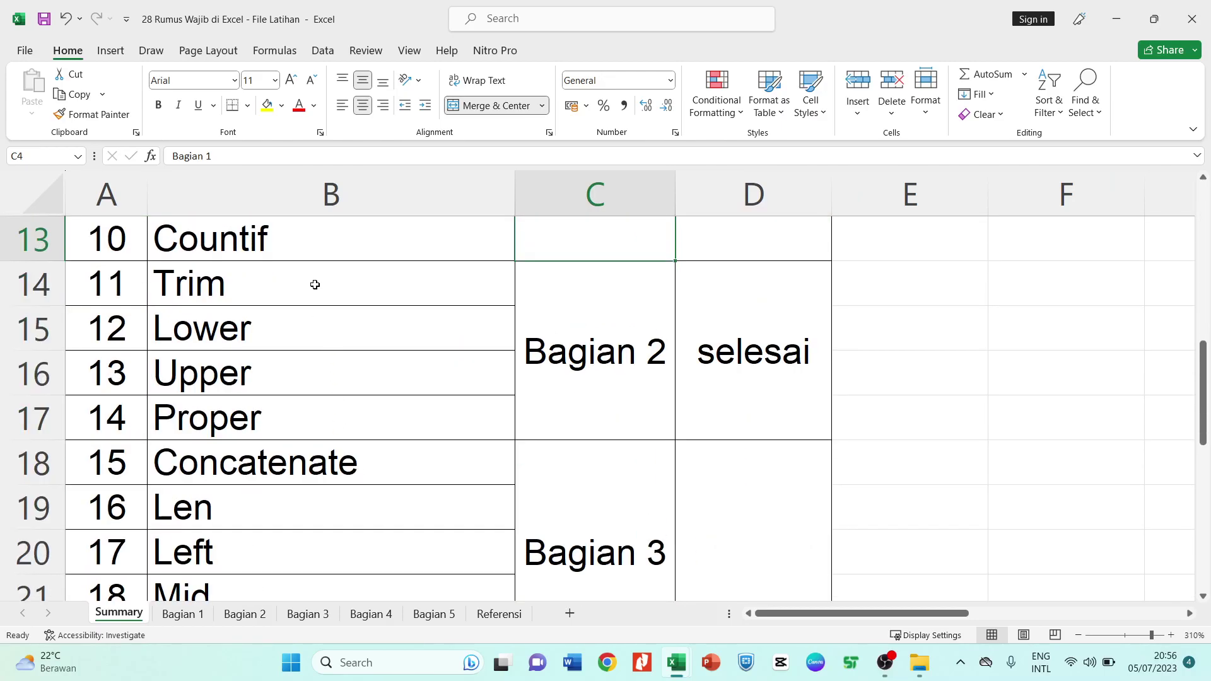
click(181, 613)
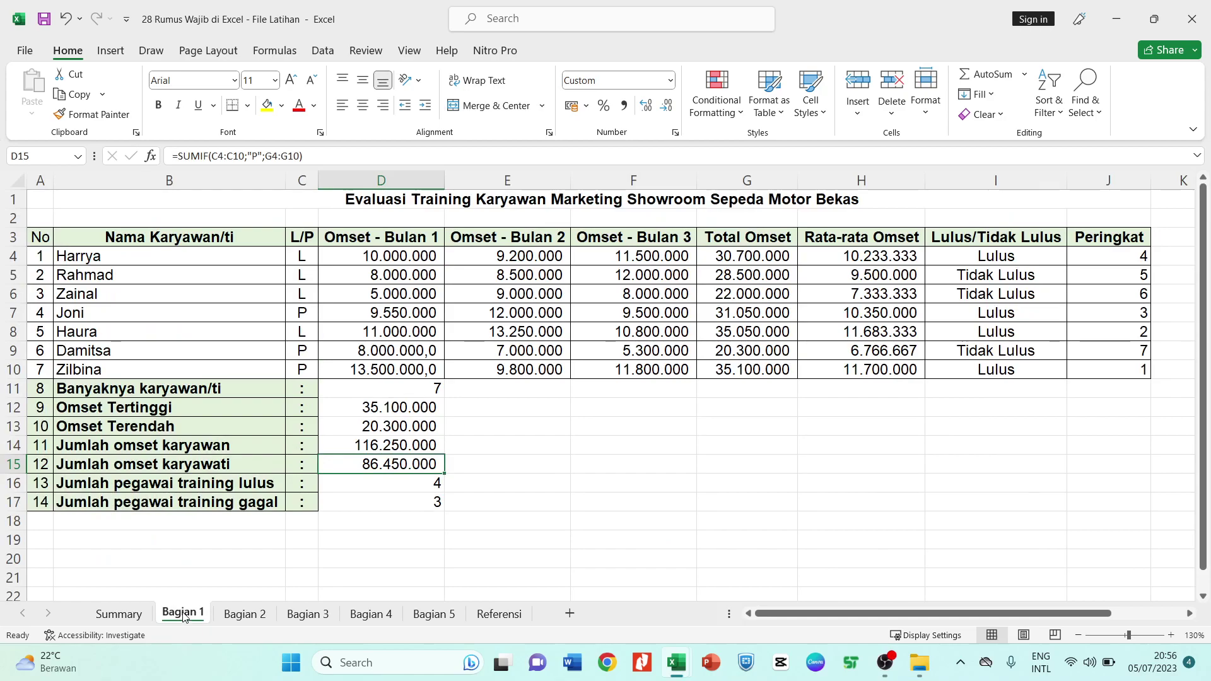
click(134, 614)
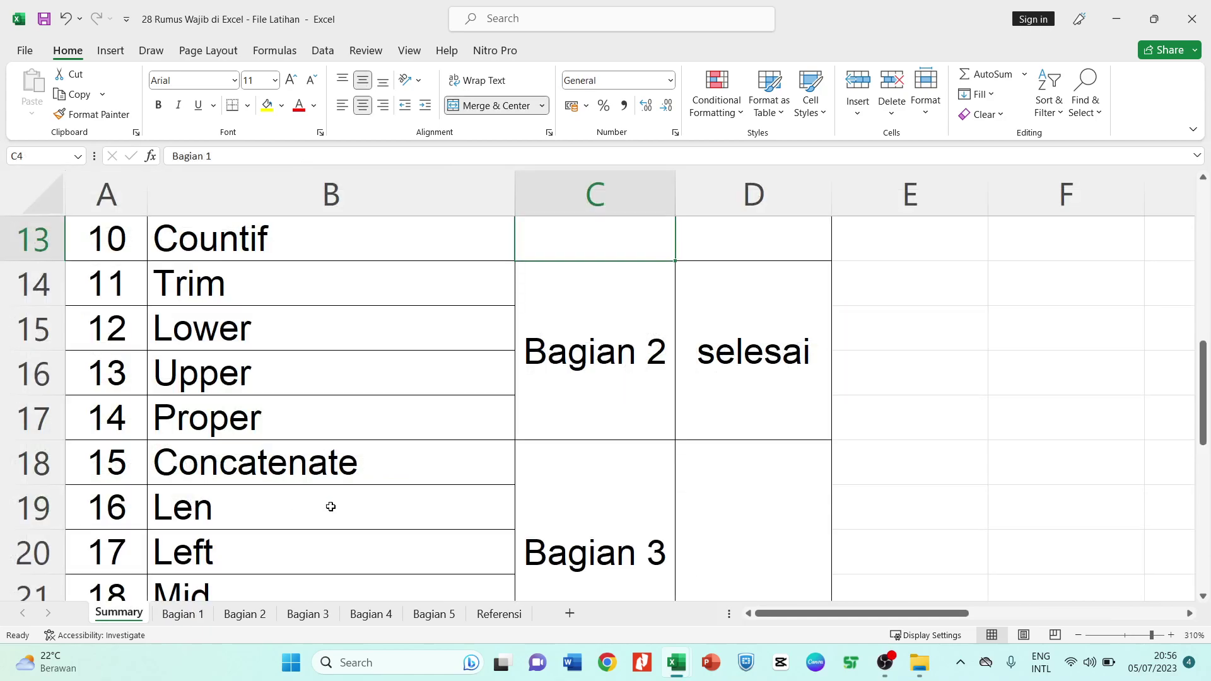
click(182, 614)
click(379, 425)
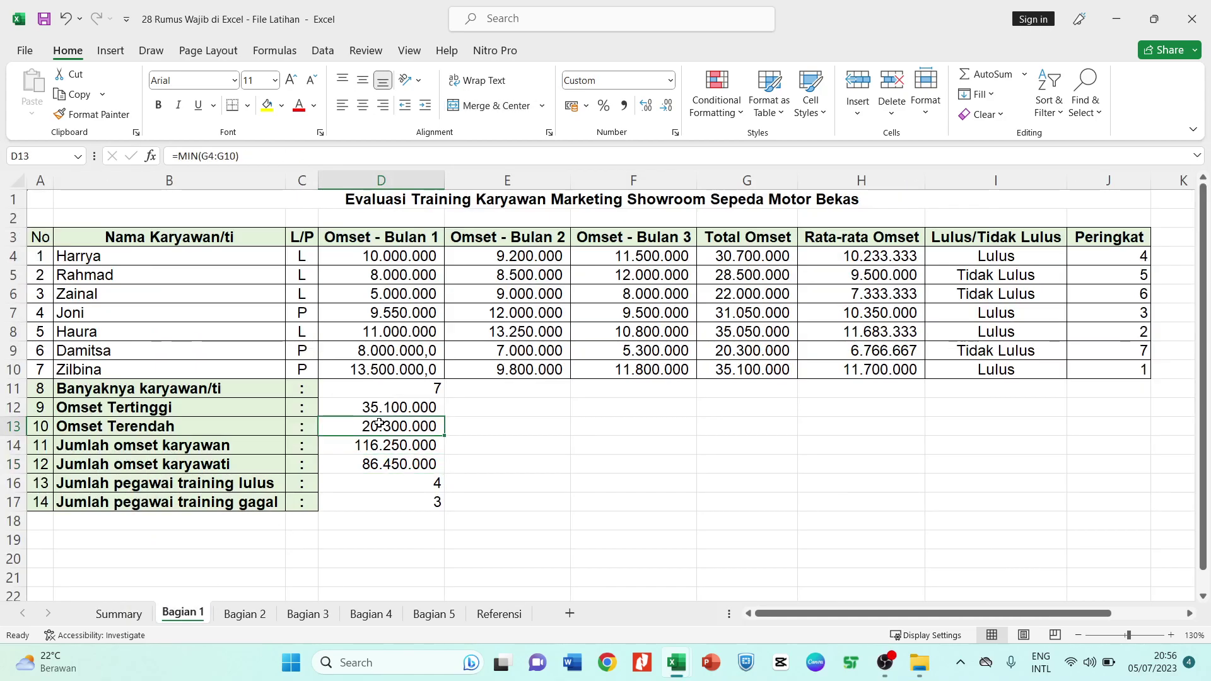
Open the Bagian 2 sheet and examine the irregular spacing and capitalization of the Berantakan text in C2
click(240, 617)
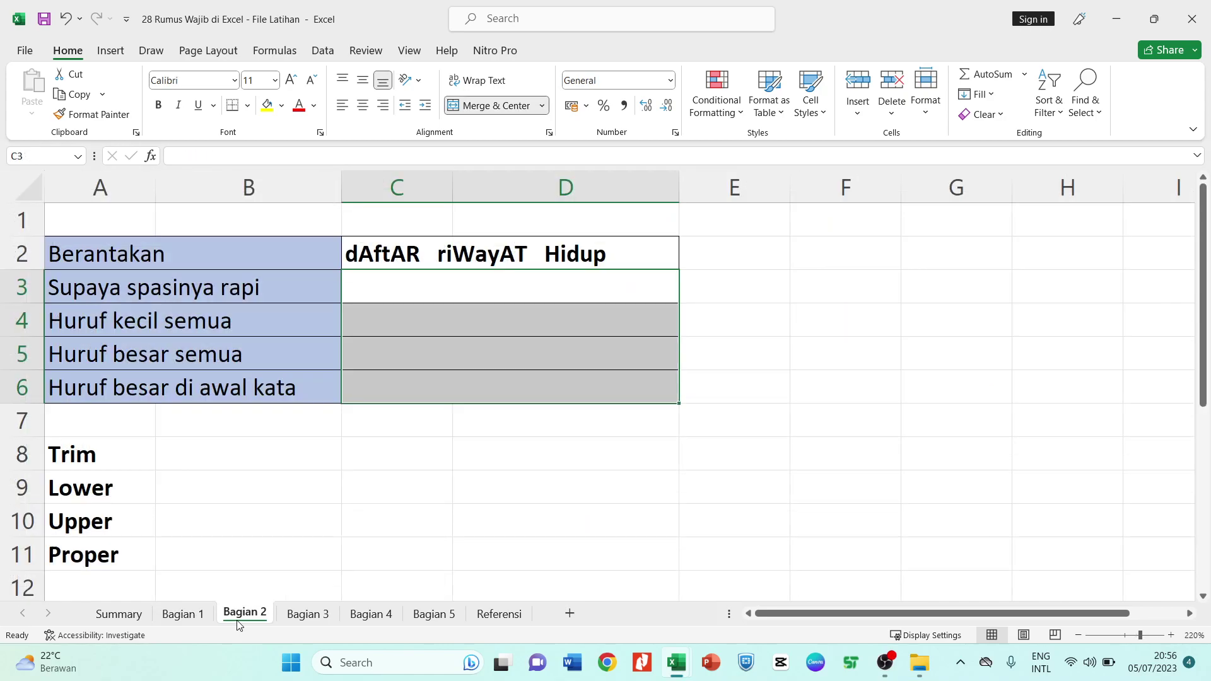
click(387, 302)
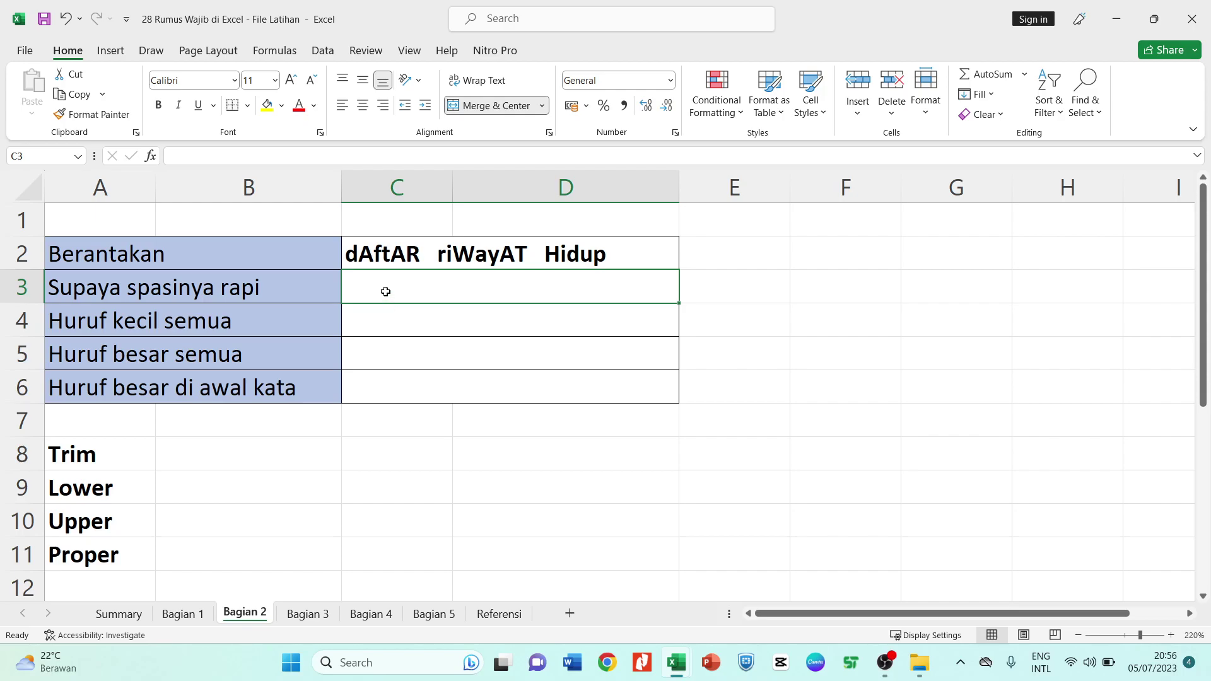
click(408, 251)
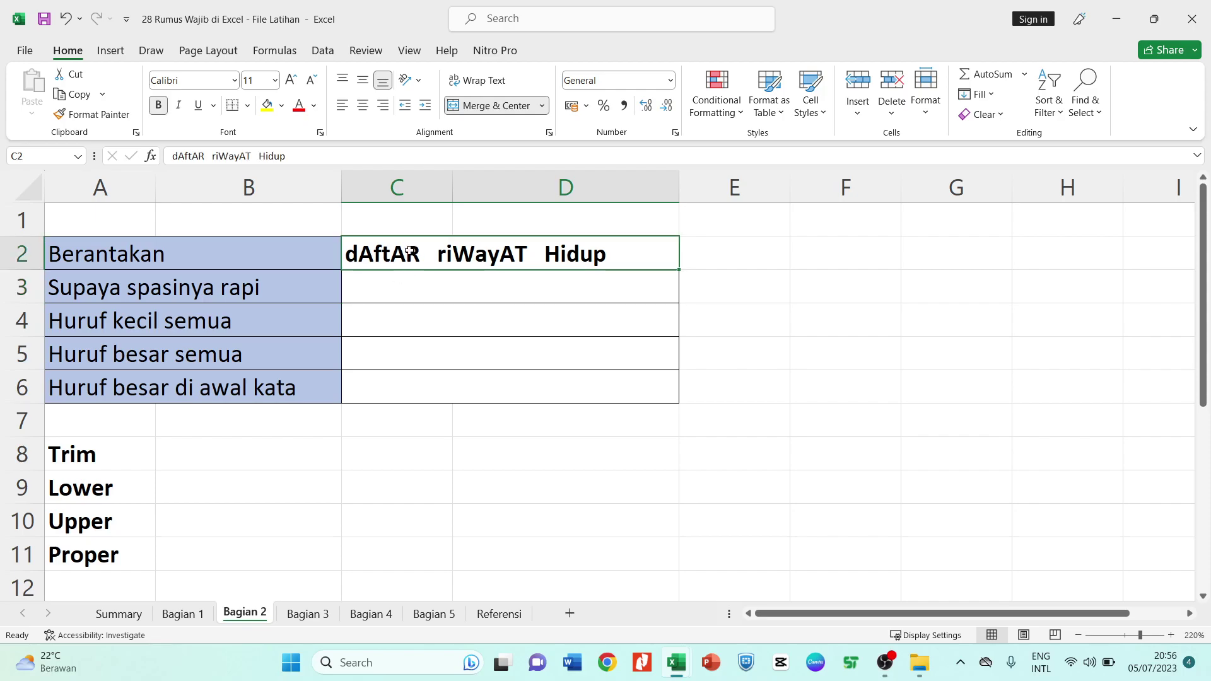
click(407, 286)
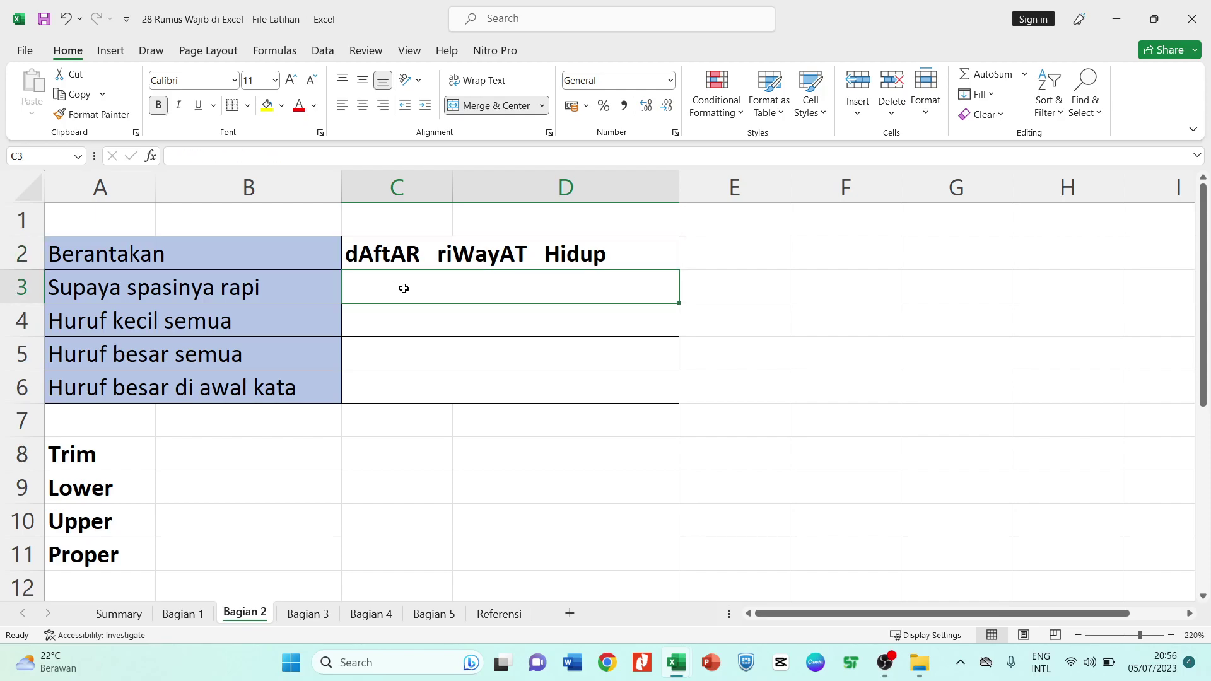
double_click(420, 256)
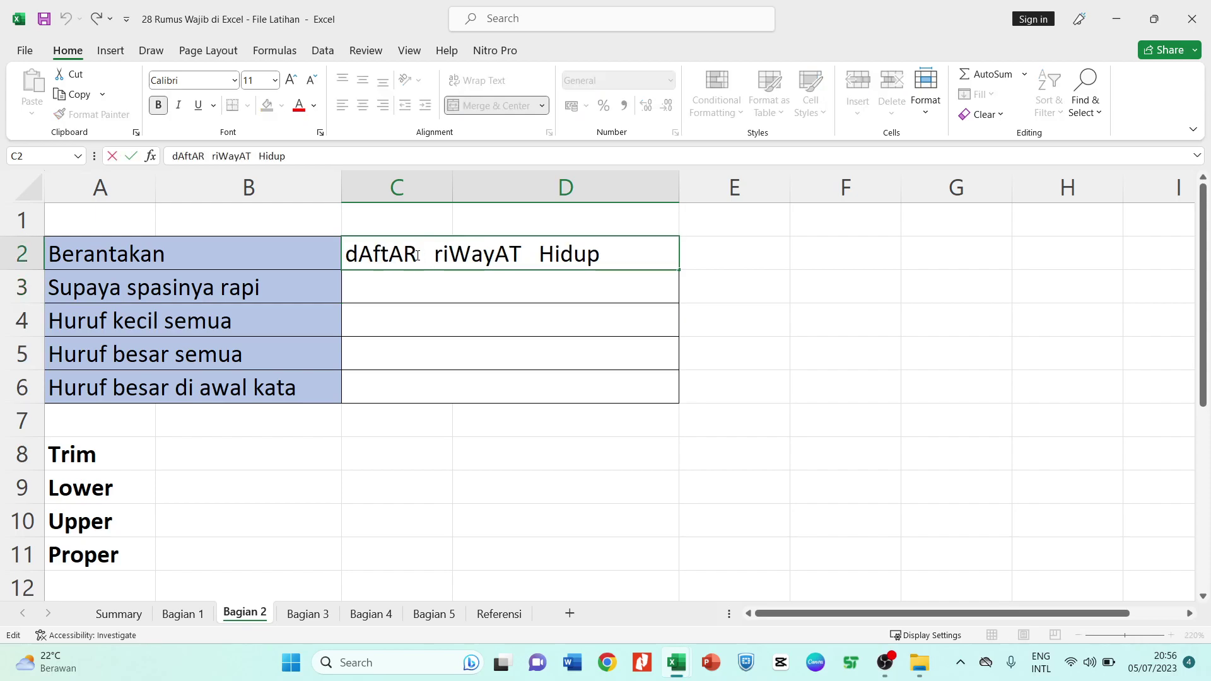
click(526, 256)
Enter =TRIM(C2) in C3 beside Supaya spasinya rapi to remove the extra spaces from the messy text
click(390, 283)
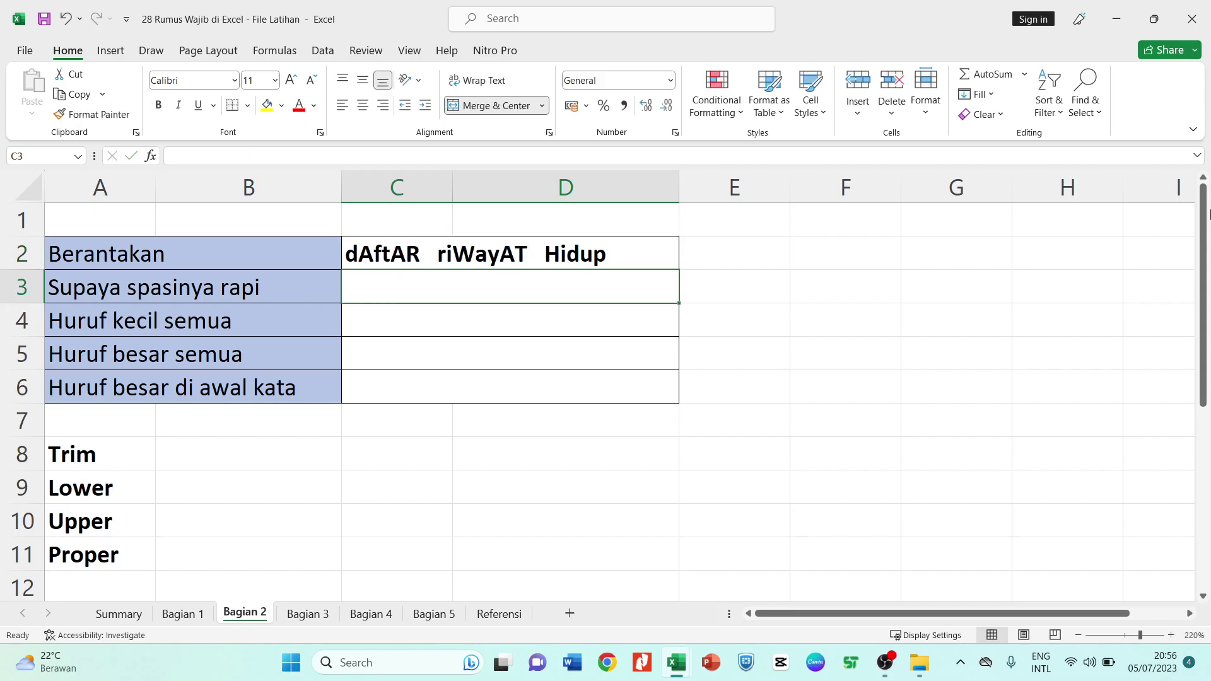
text(=trim)
key(BackSpace)
key(BackSpace)
text(oi)
key(BackSpace)
key(BackSpace)
text(im)
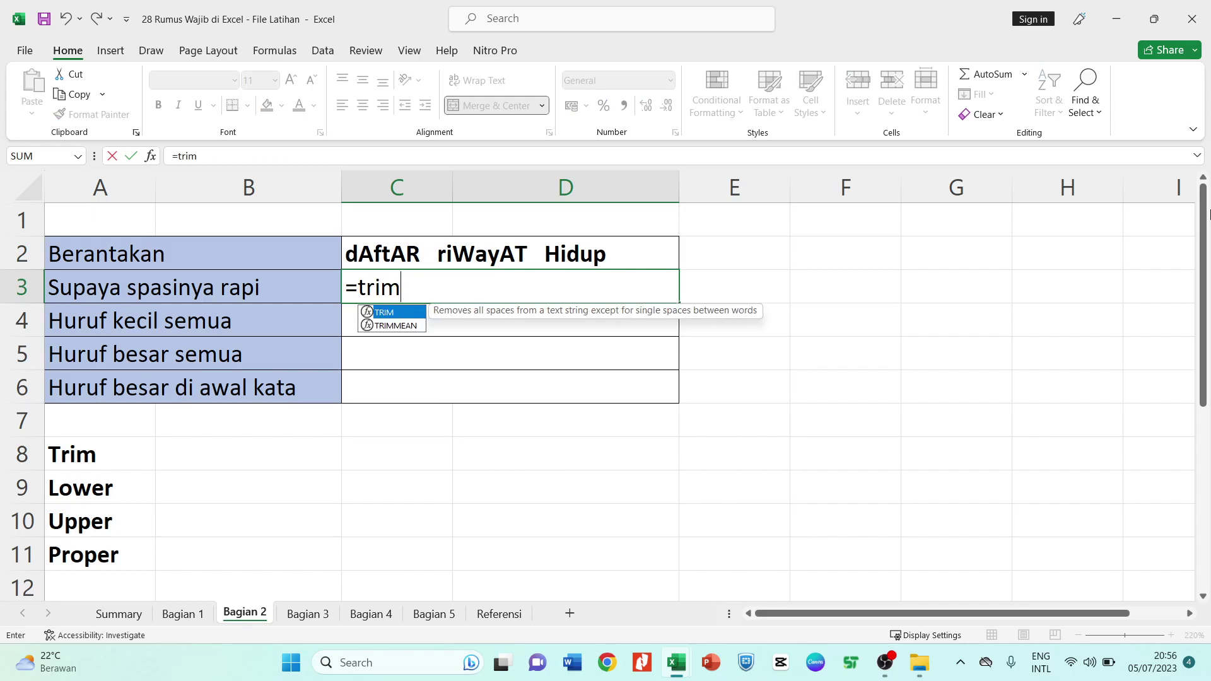
text(()
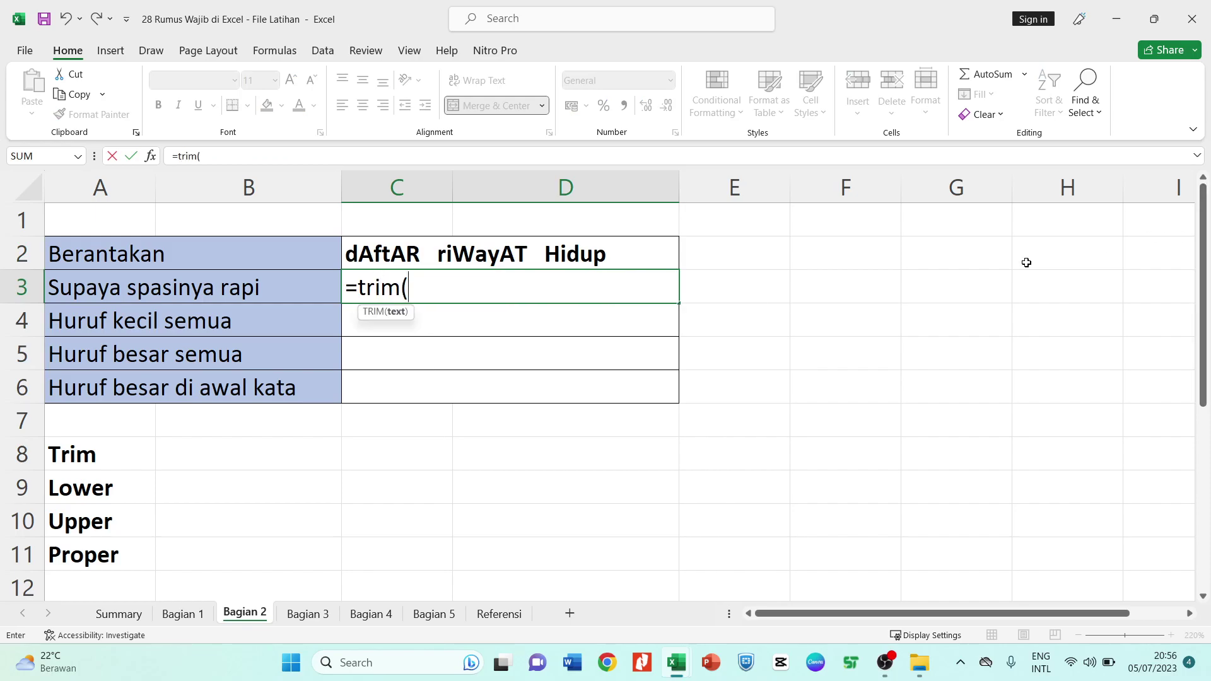
click(401, 254)
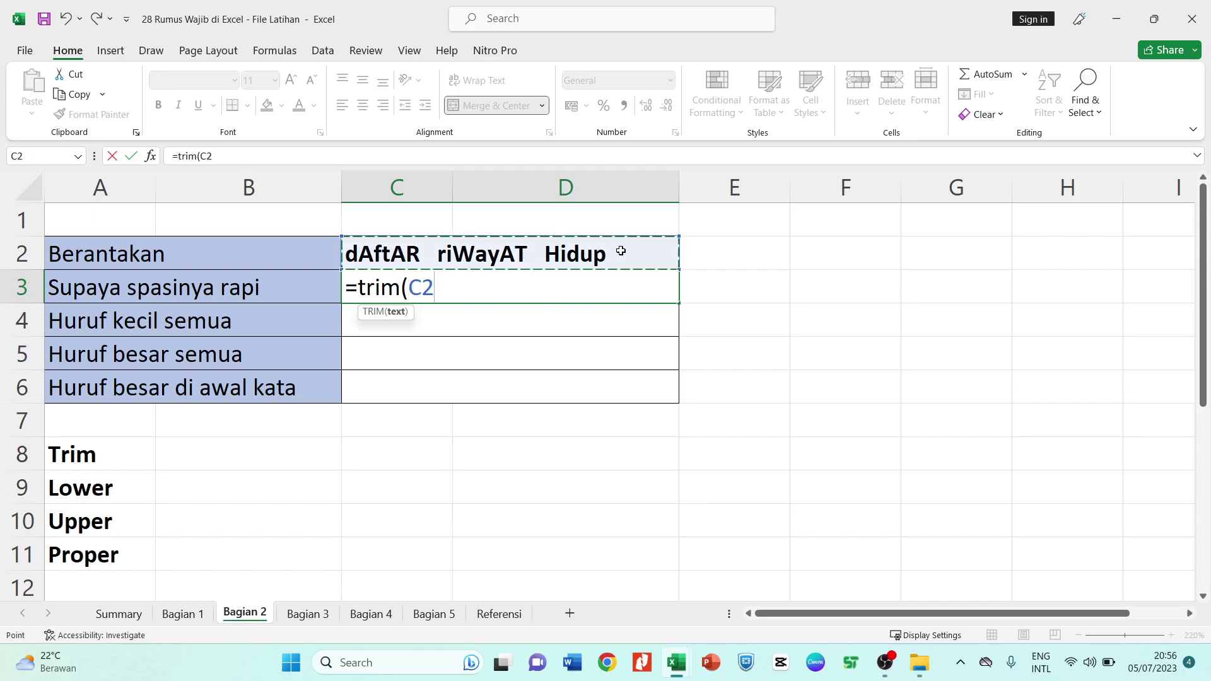
text())
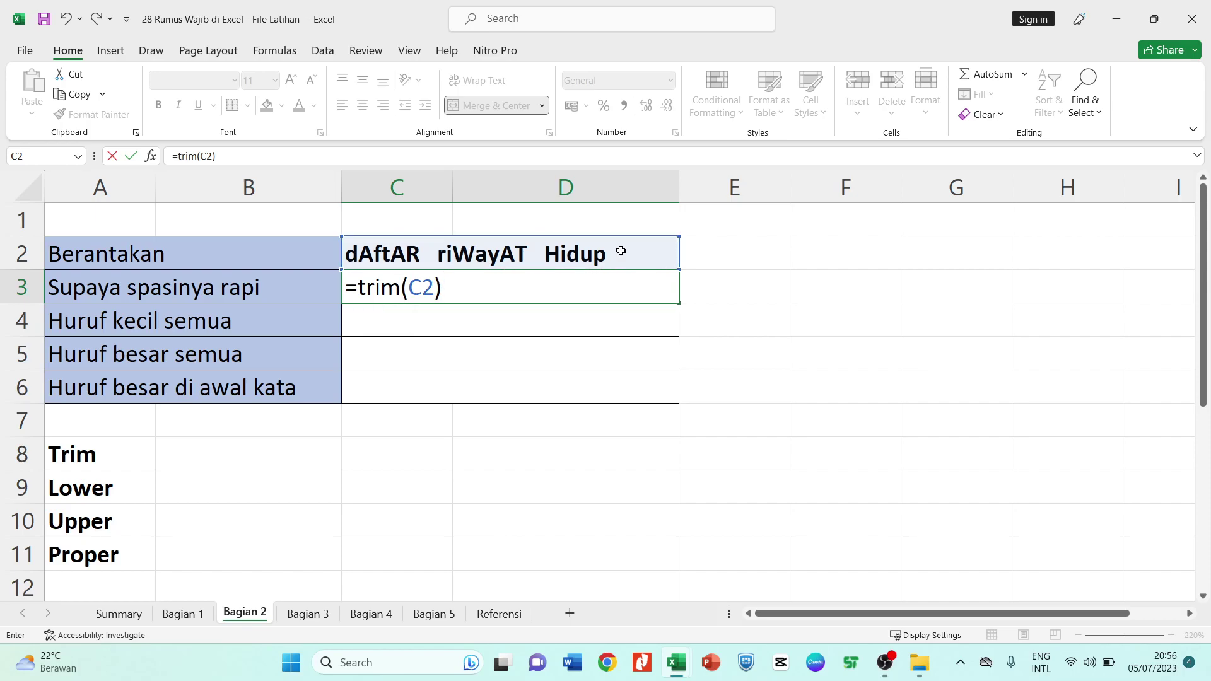
key(Return)
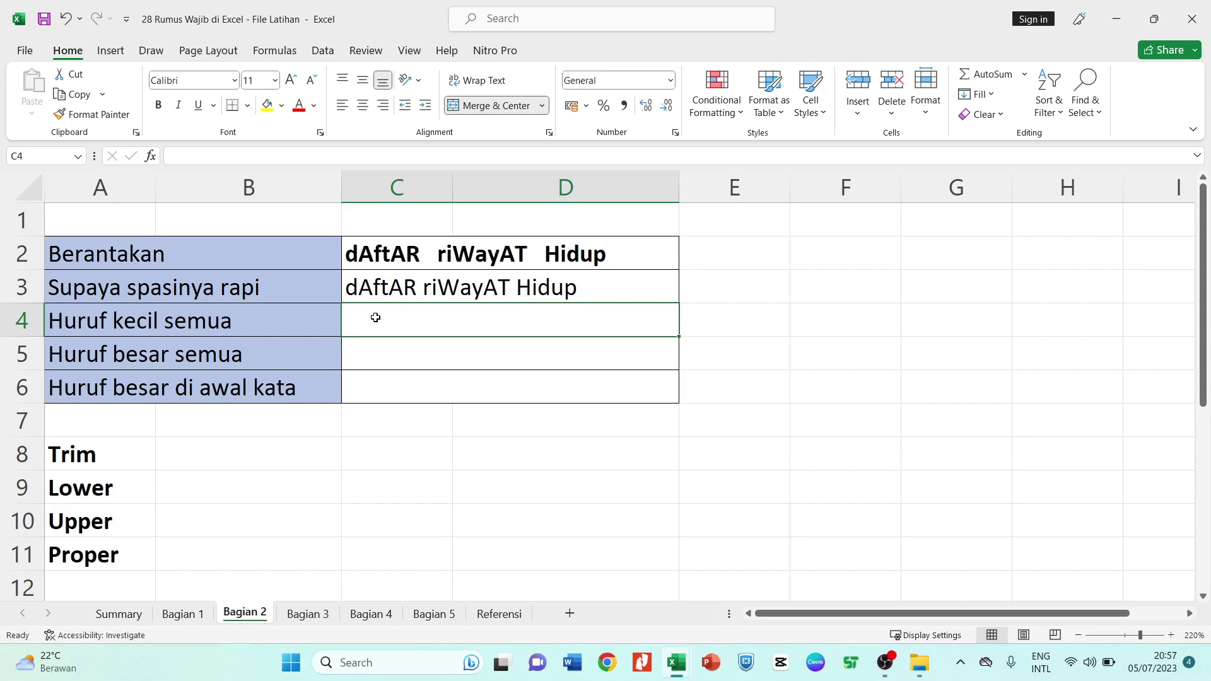
Enter =LOWER(C3) in C4 beside Huruf kecil semua to convert the trimmed text to lowercase
text(=)
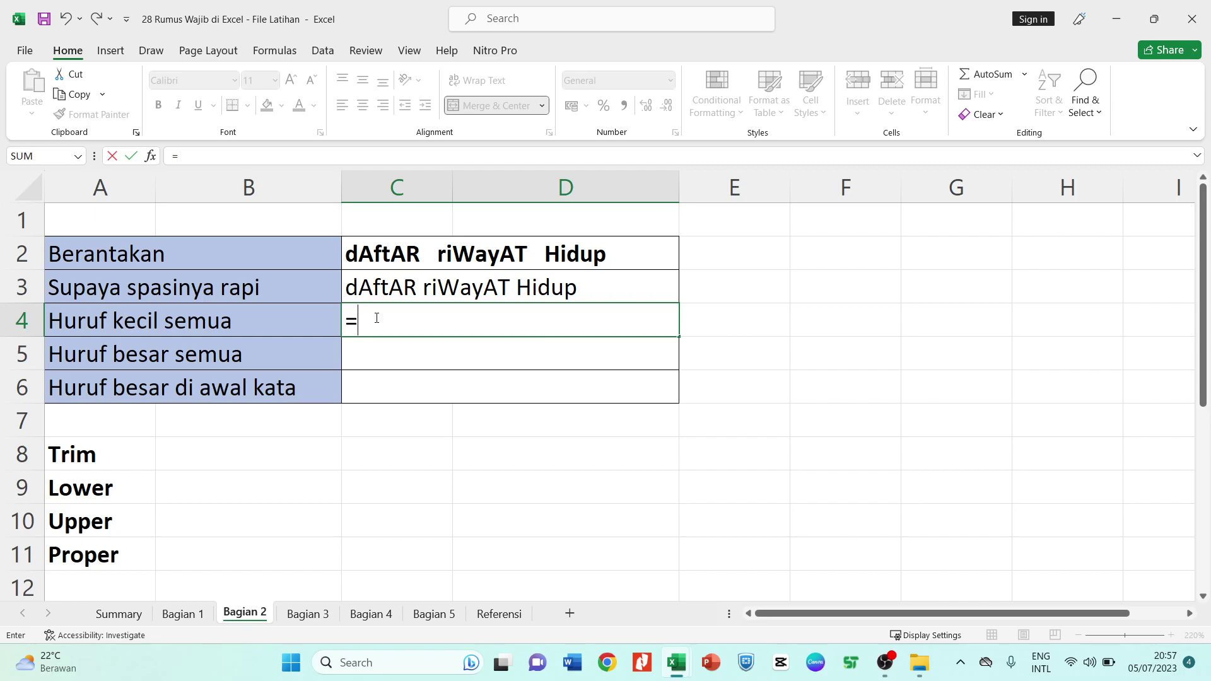
text(L)
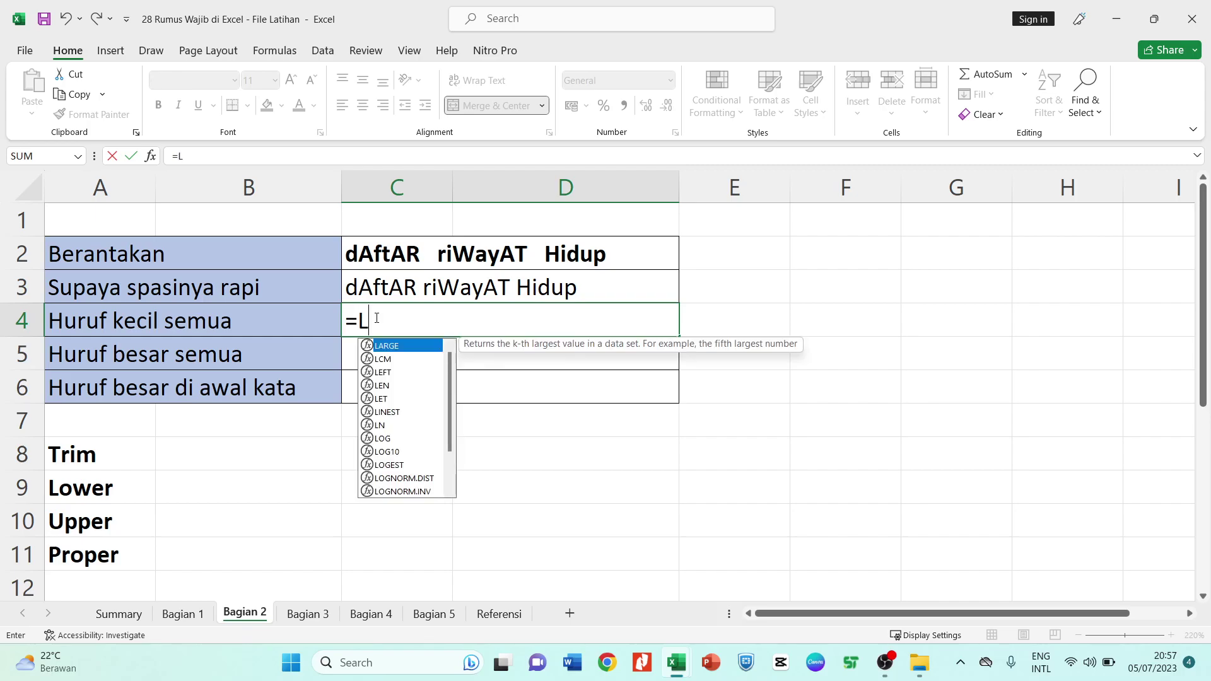
key(BackSpace)
text(lower)
key(Tab)
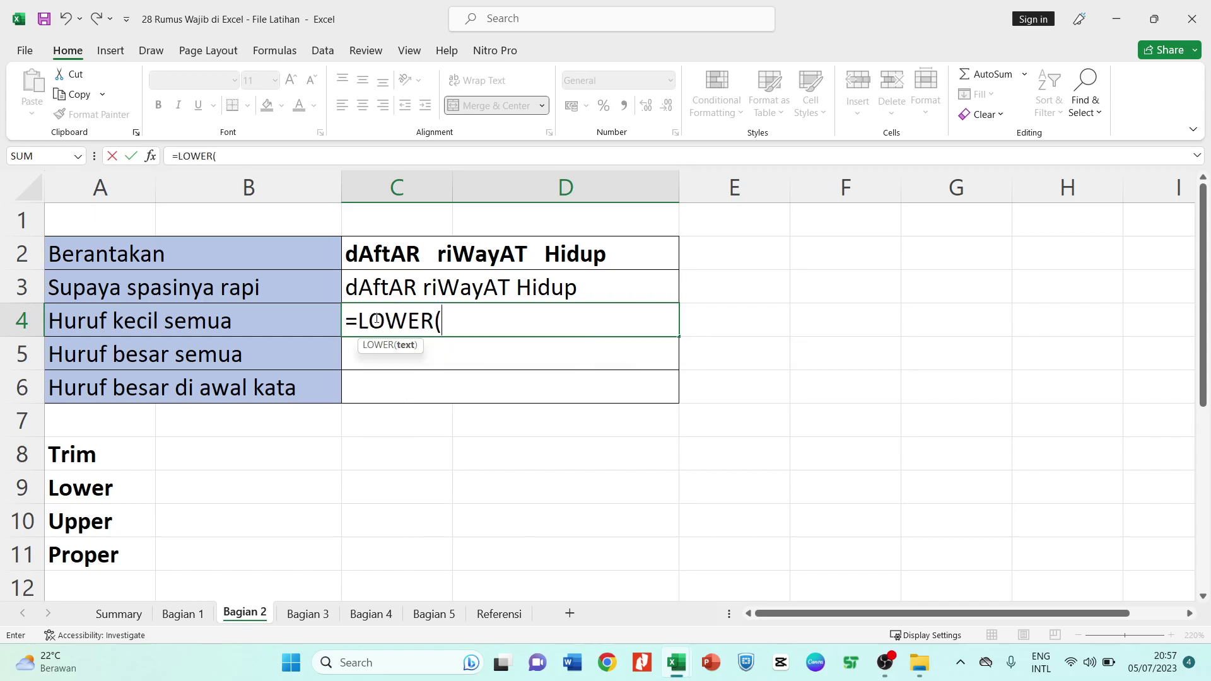
click(415, 292)
text())
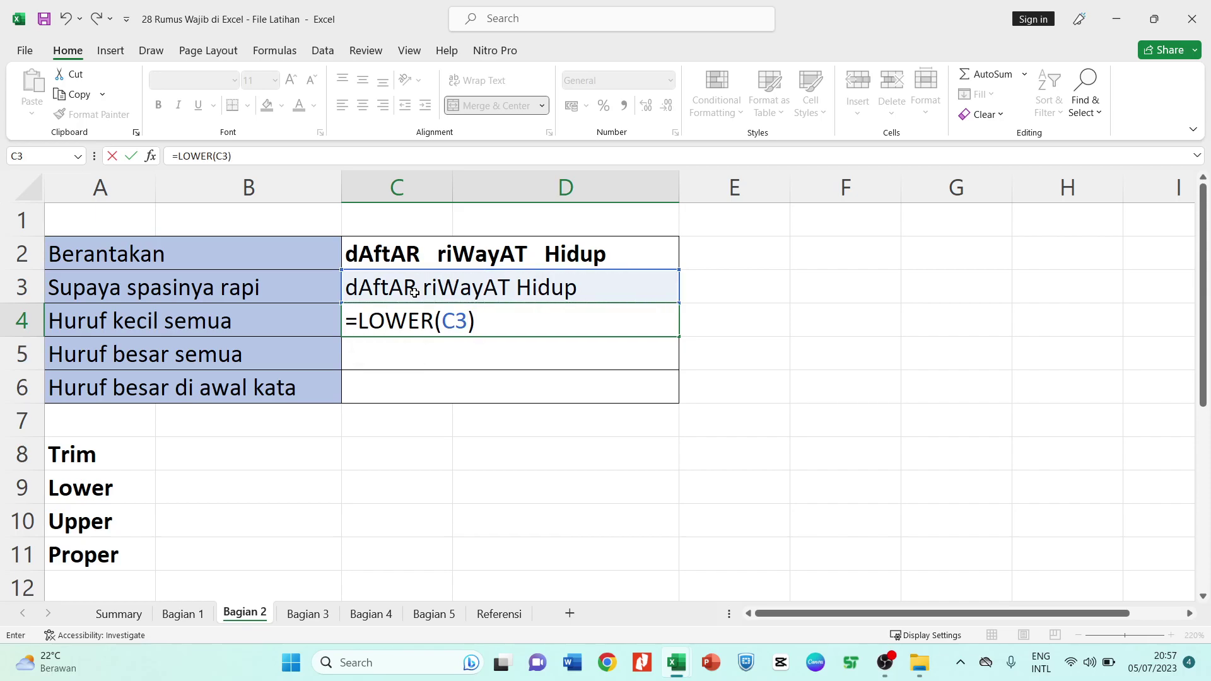
key(Return)
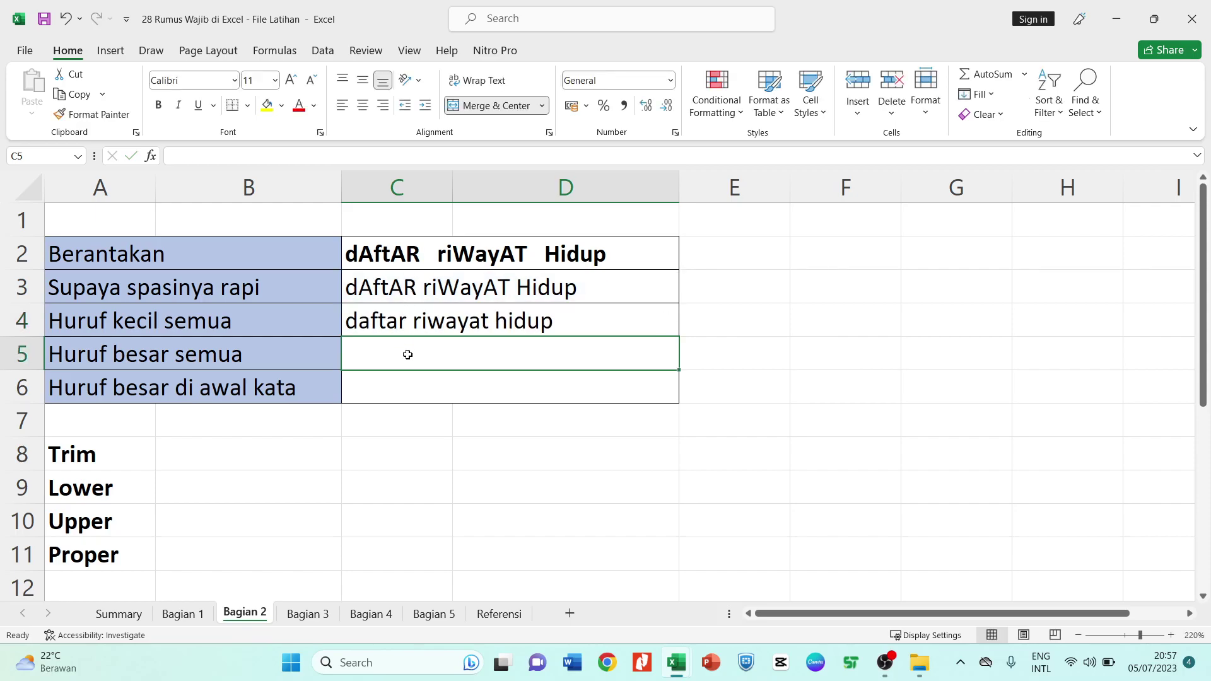
Enter =UPPER(C4) in C5 beside Huruf besar semua to convert the text to all capitals
text(=)
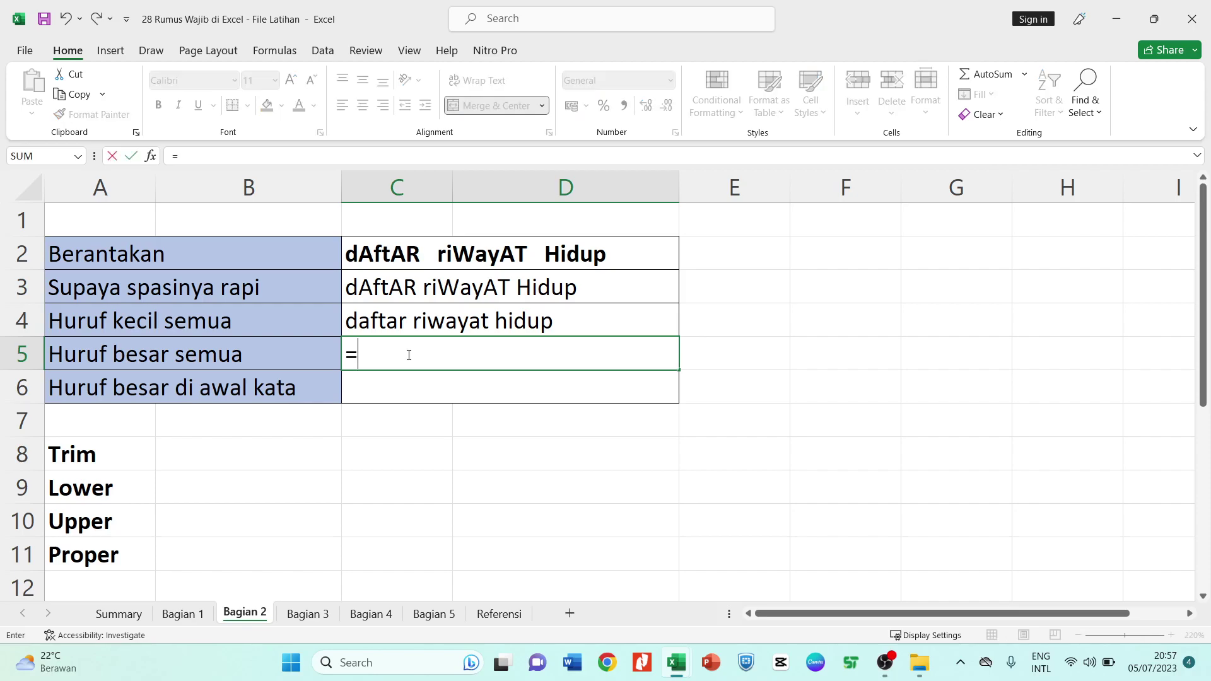
text(()
key(BackSpace)
text(uppe)
key(Tab)
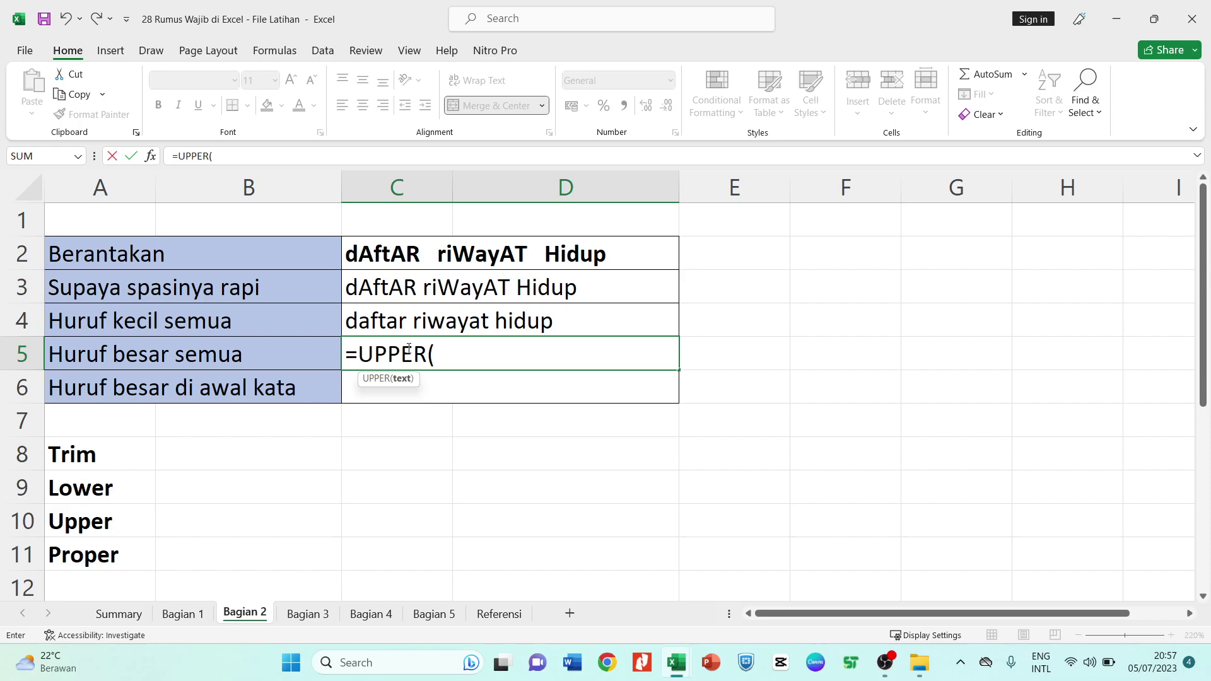
click(423, 329)
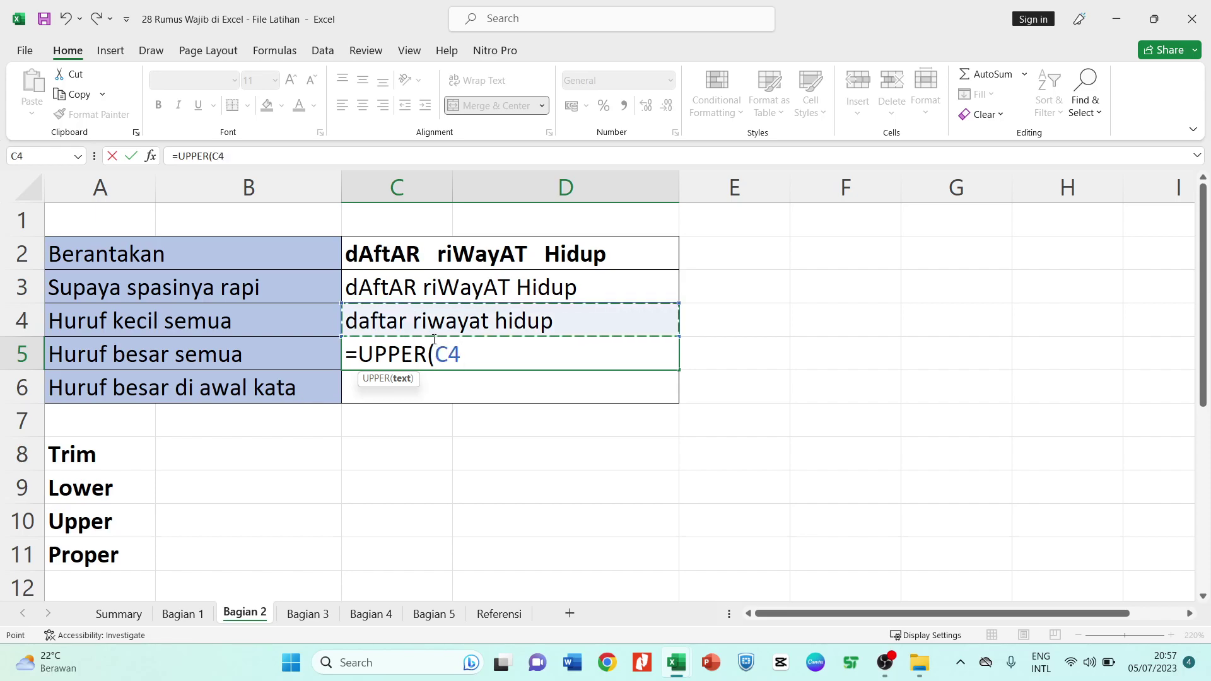
text())
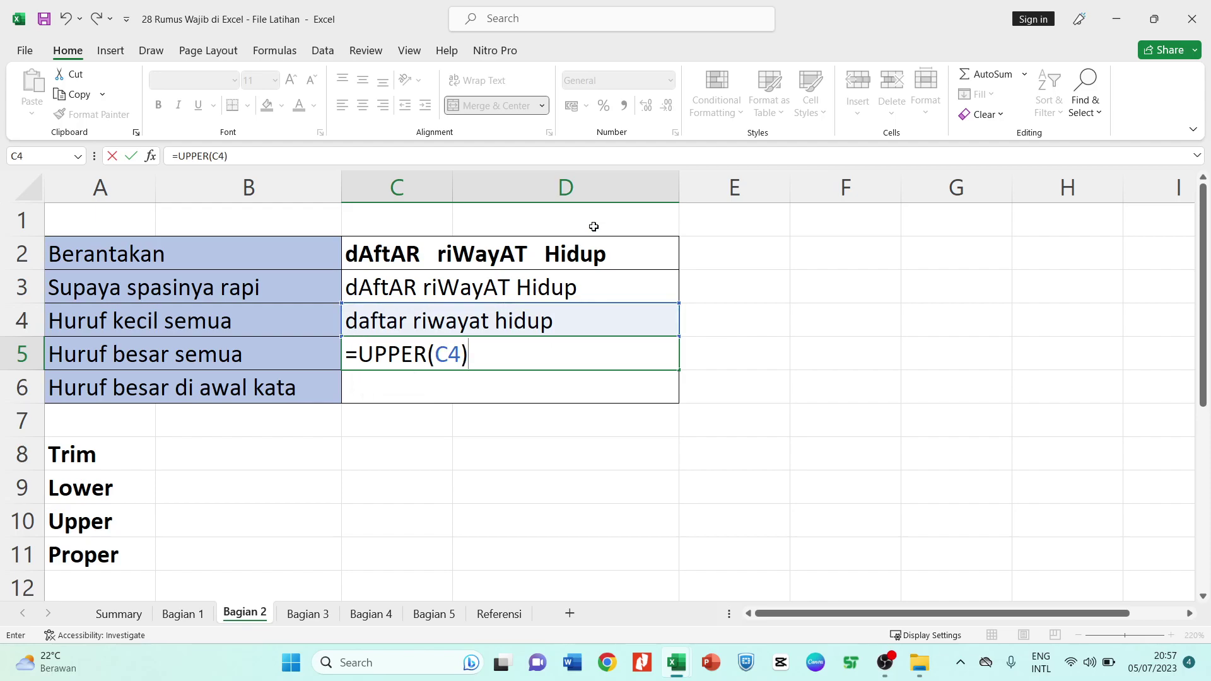
key(Return)
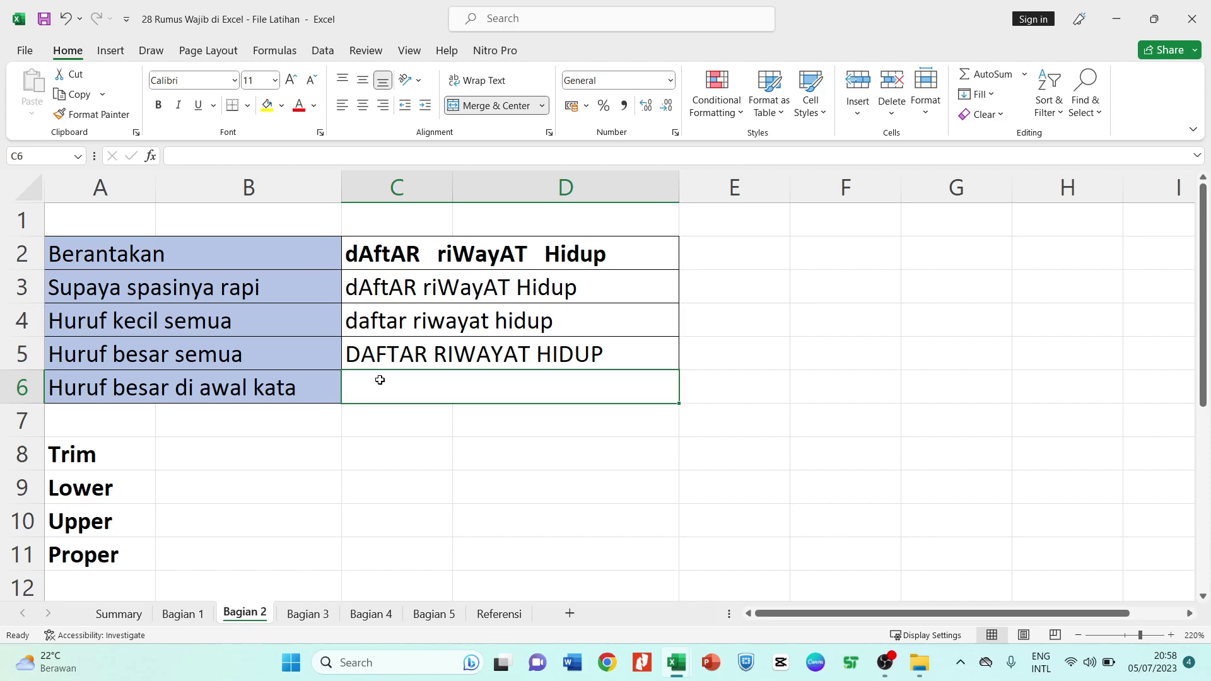
Enter =PROPER(C5) in C6 beside Huruf besar di awal kata to capitalize the first letter of each word
text(=)
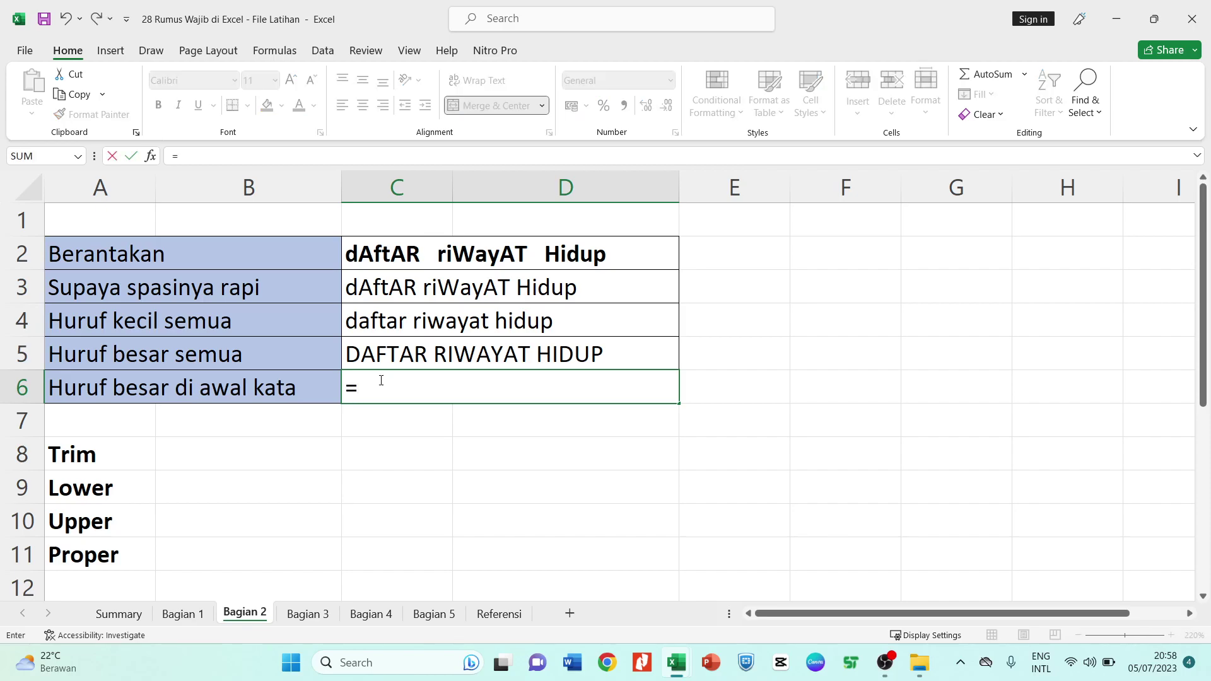
text(proper)
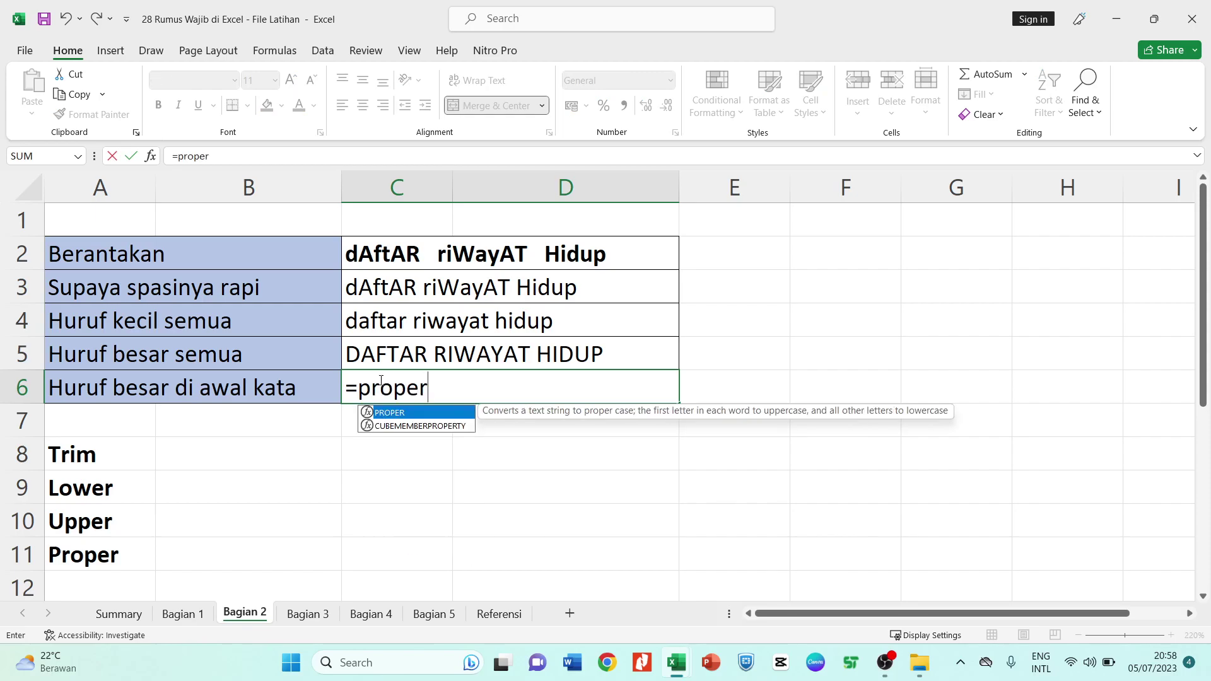
key(Tab)
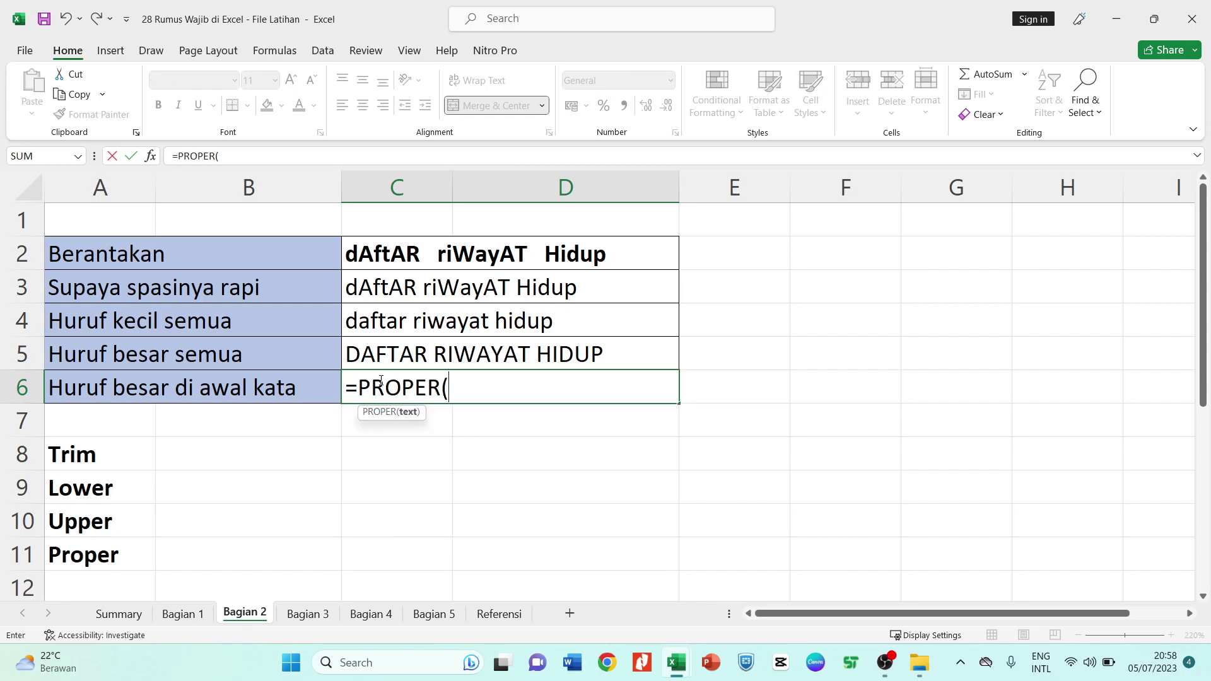
click(406, 346)
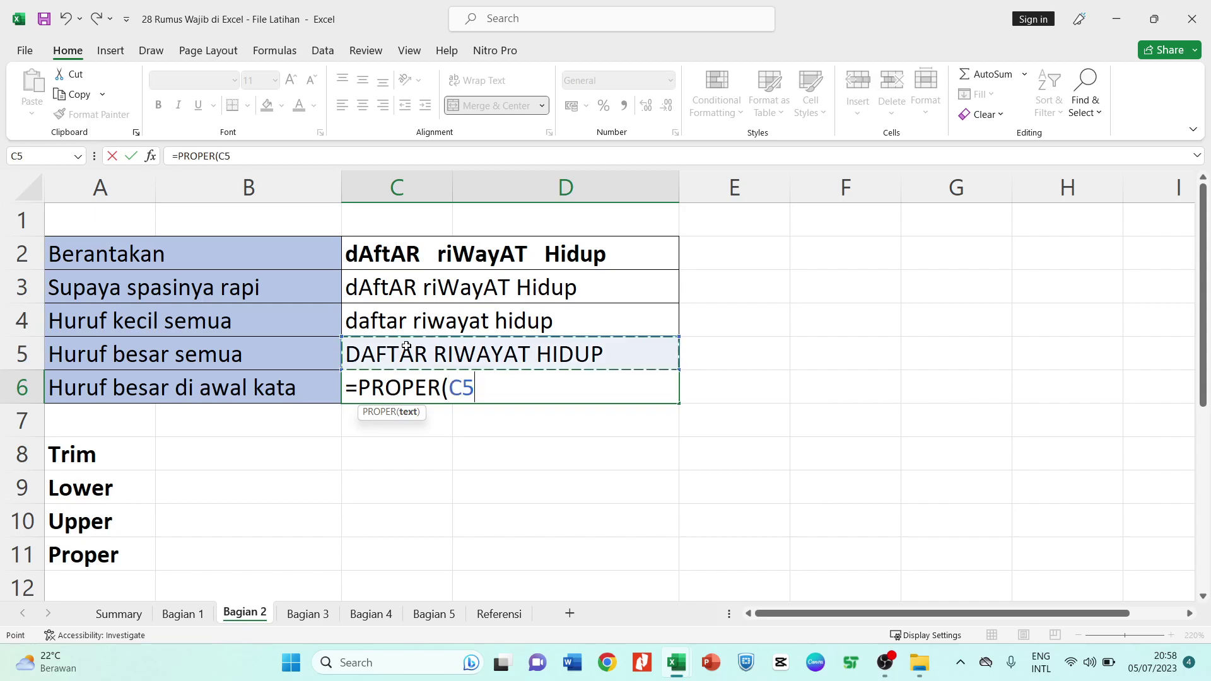
text())
key(Return)
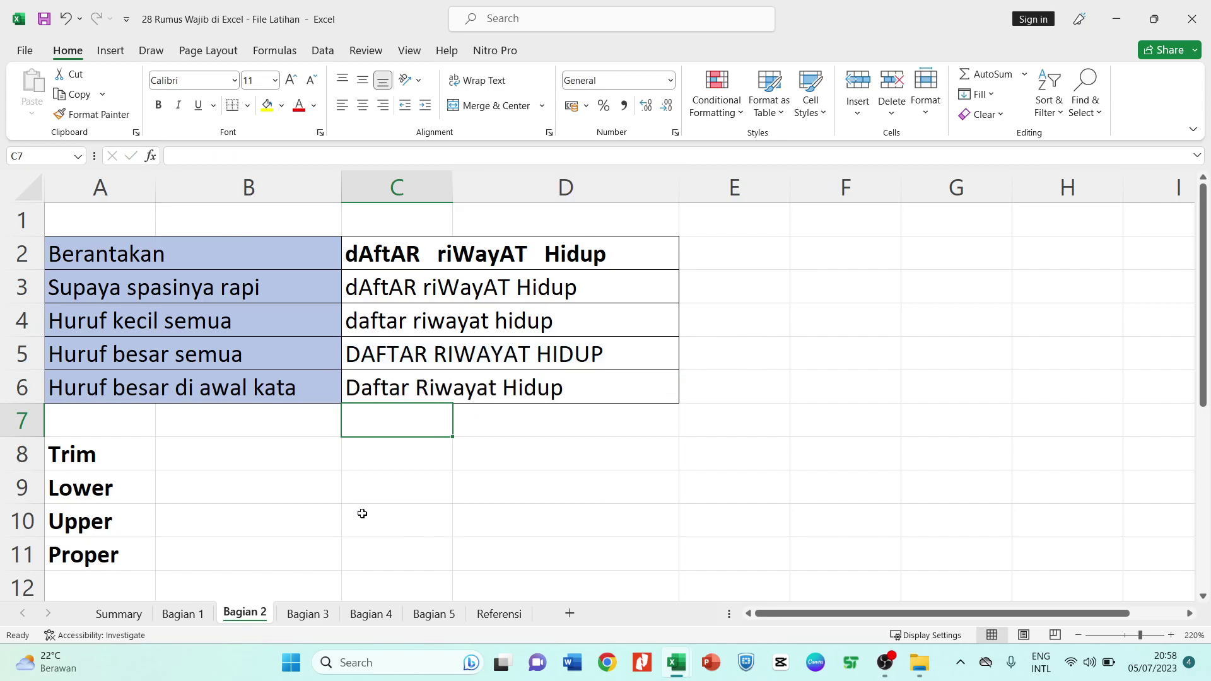
Check the Summary sheet's list for the formulas that belong to Bagian 3, such as Concatenate and Len
click(117, 613)
scroll(309, 497, down, 1)
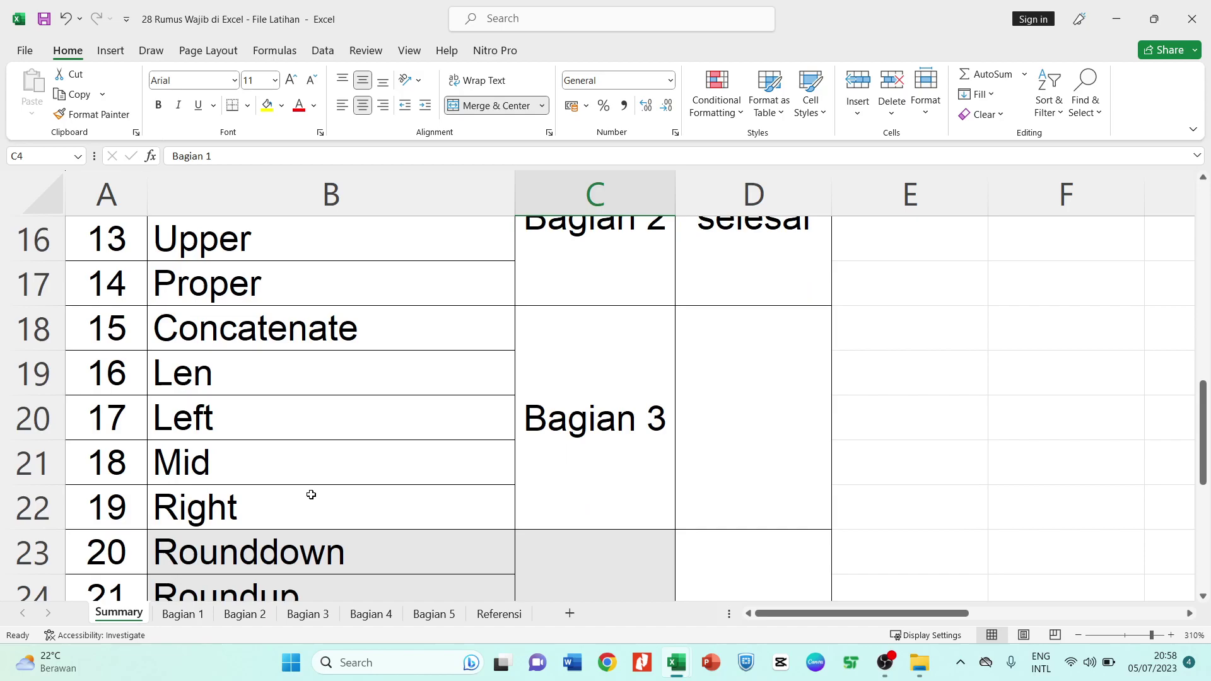
click(321, 375)
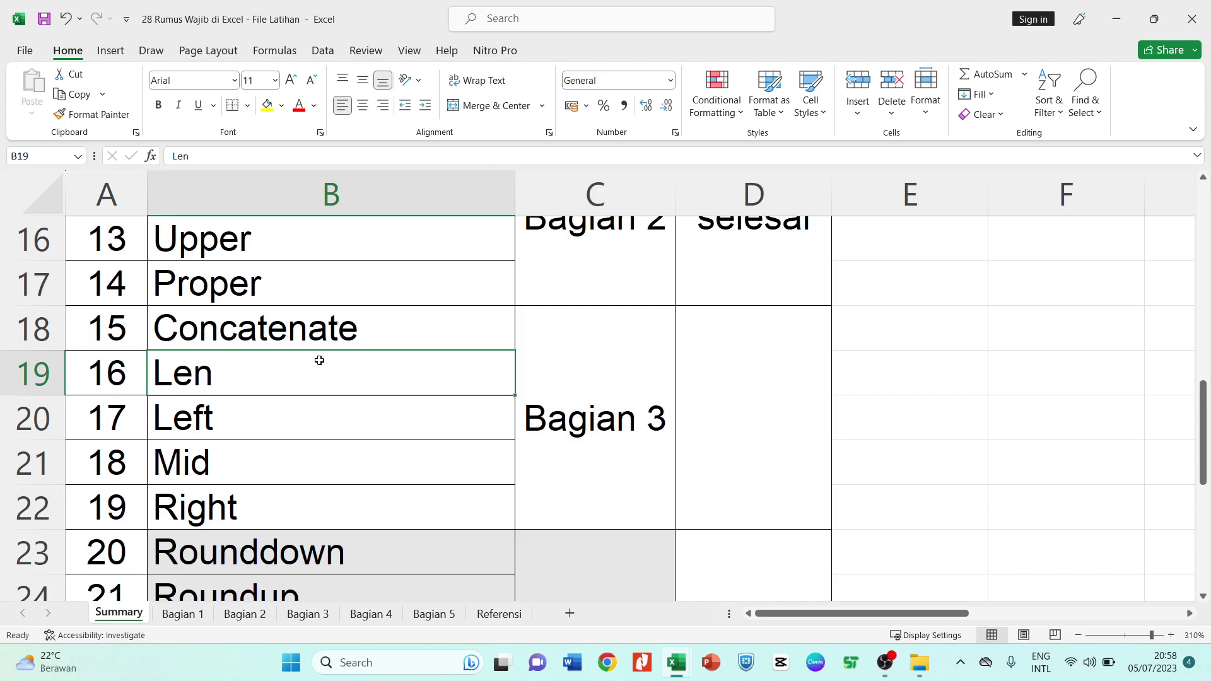
click(348, 339)
click(329, 362)
click(372, 324)
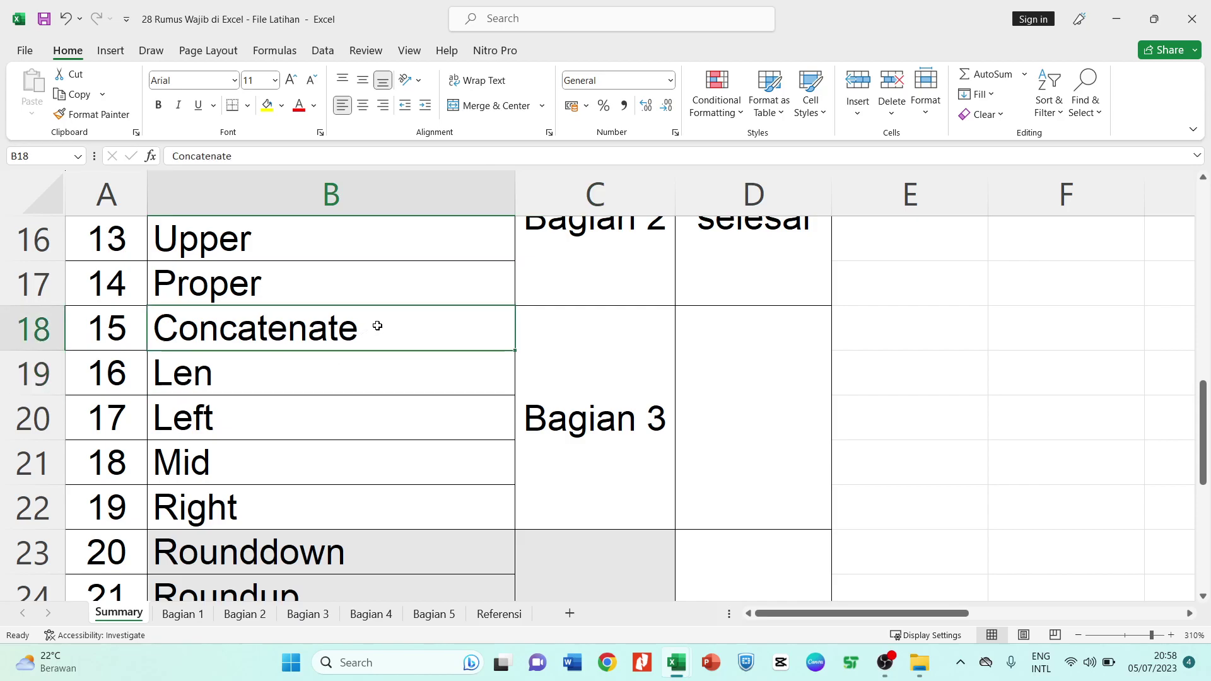
click(325, 377)
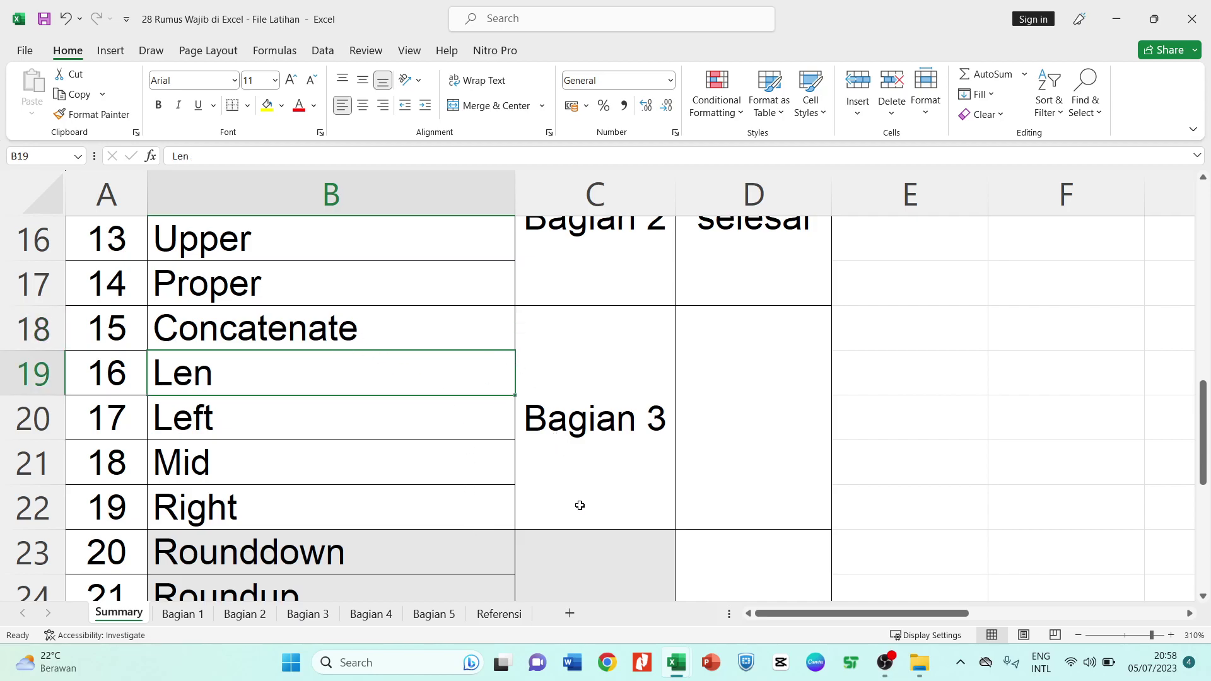
Open the Bagian 3 sheet and examine the employee tables, including the No, Divisi and Tahun Masuk columns
click(310, 615)
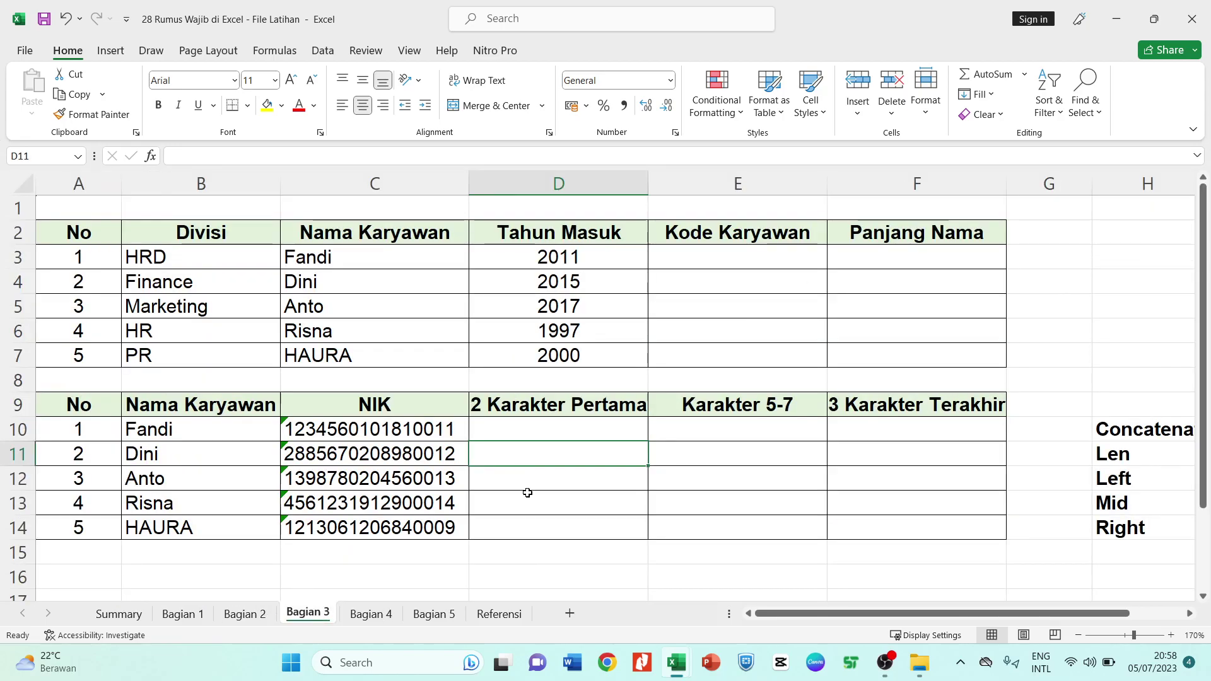
scroll(584, 424, down, 1)
scroll(585, 427, up, 1)
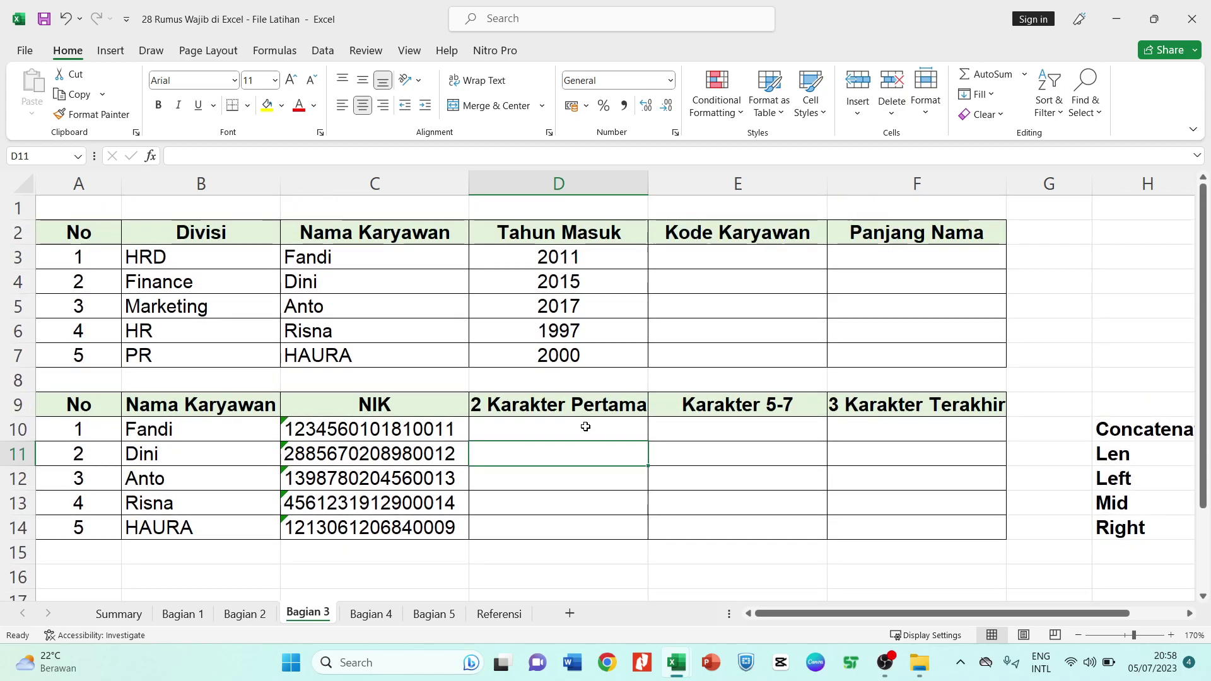
click(699, 262)
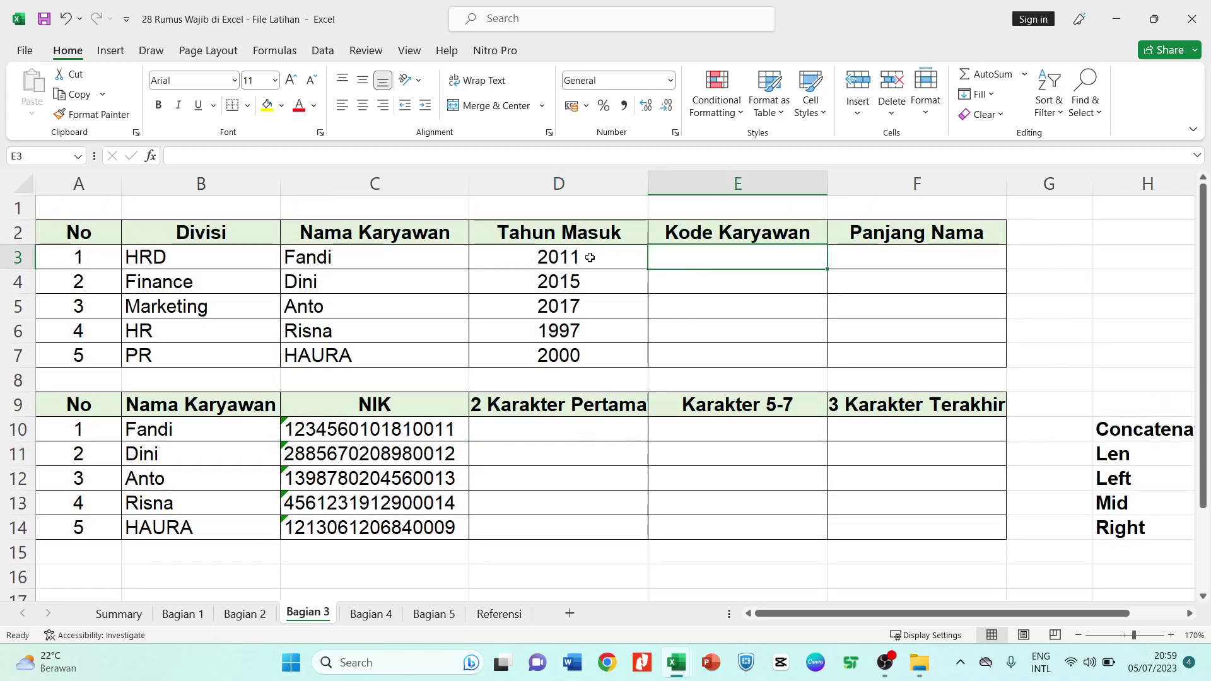
click(214, 237)
click(93, 231)
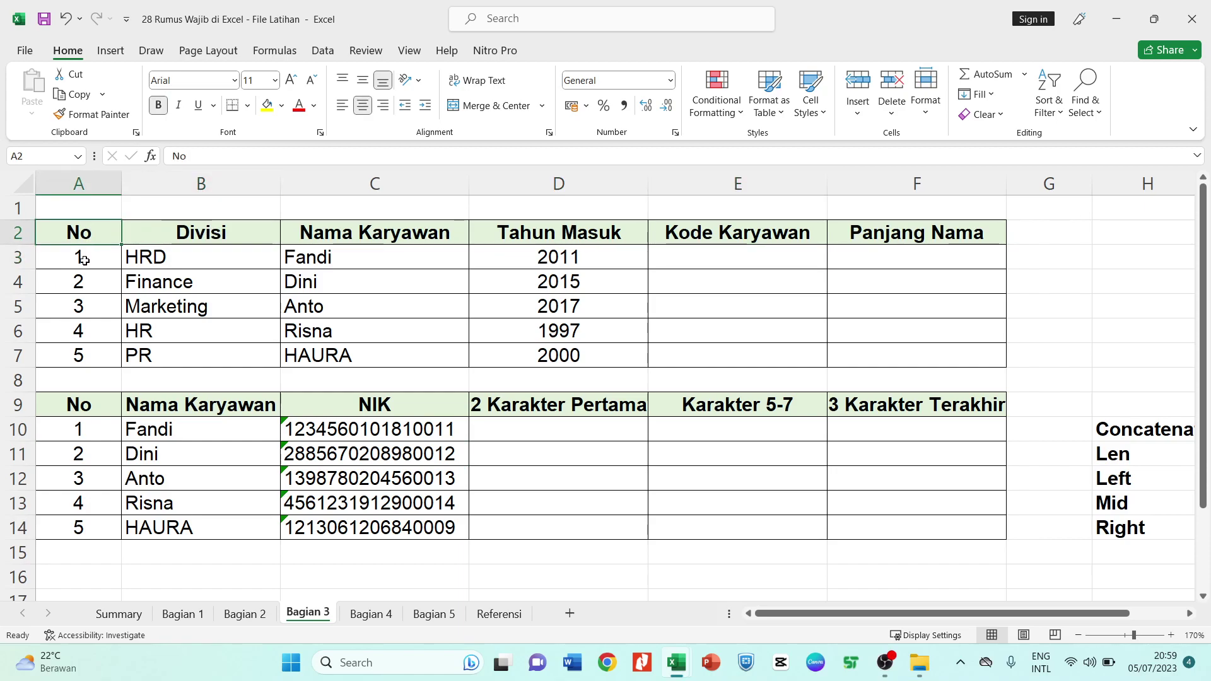
click(582, 255)
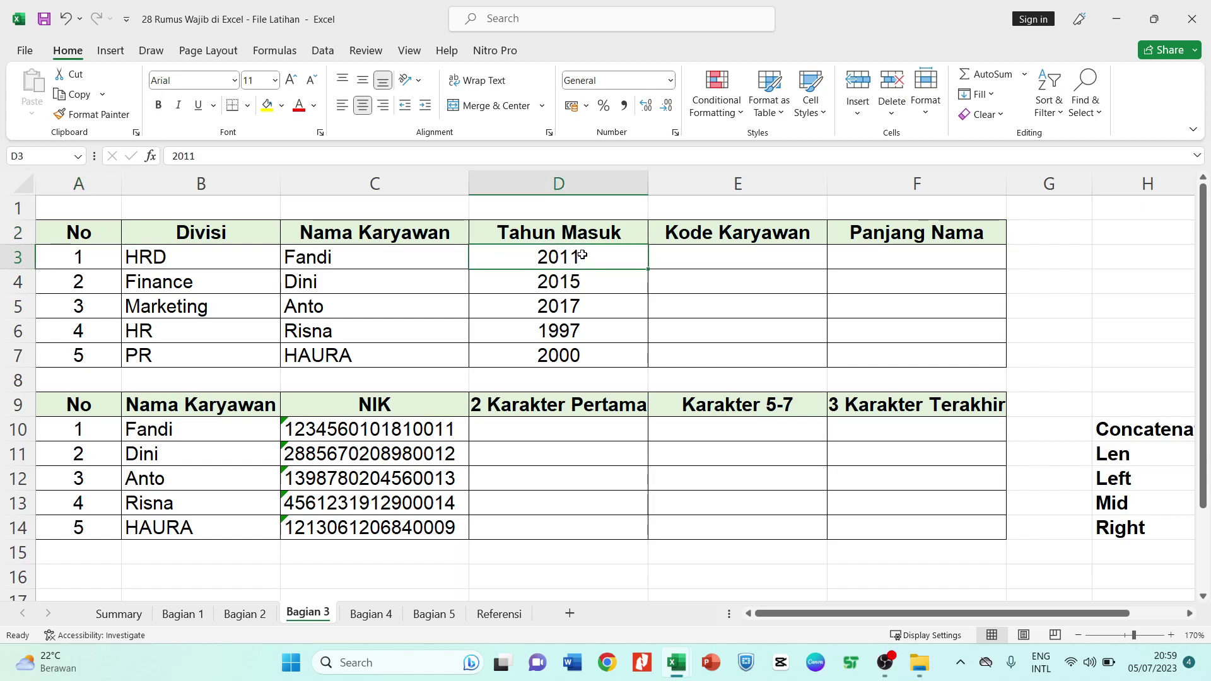
Enter =CONCATENATE(B3;C3;D3) in E3 under Kode Karyawan to join the division, employee name and entry year
click(752, 262)
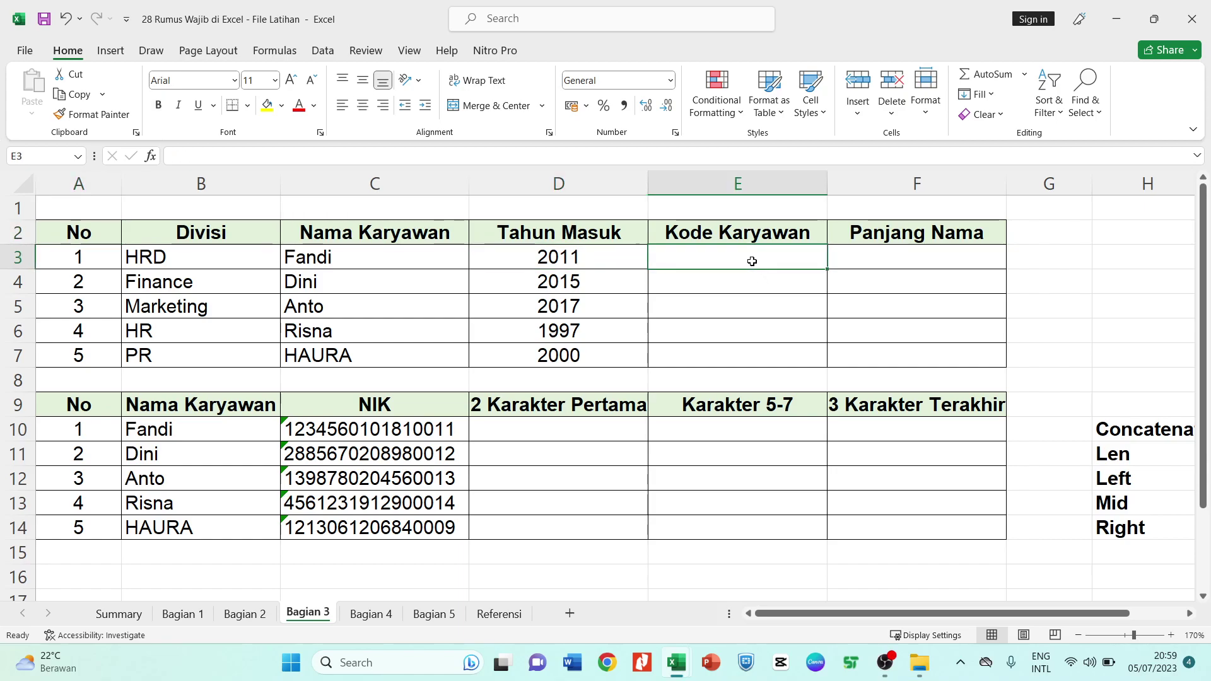
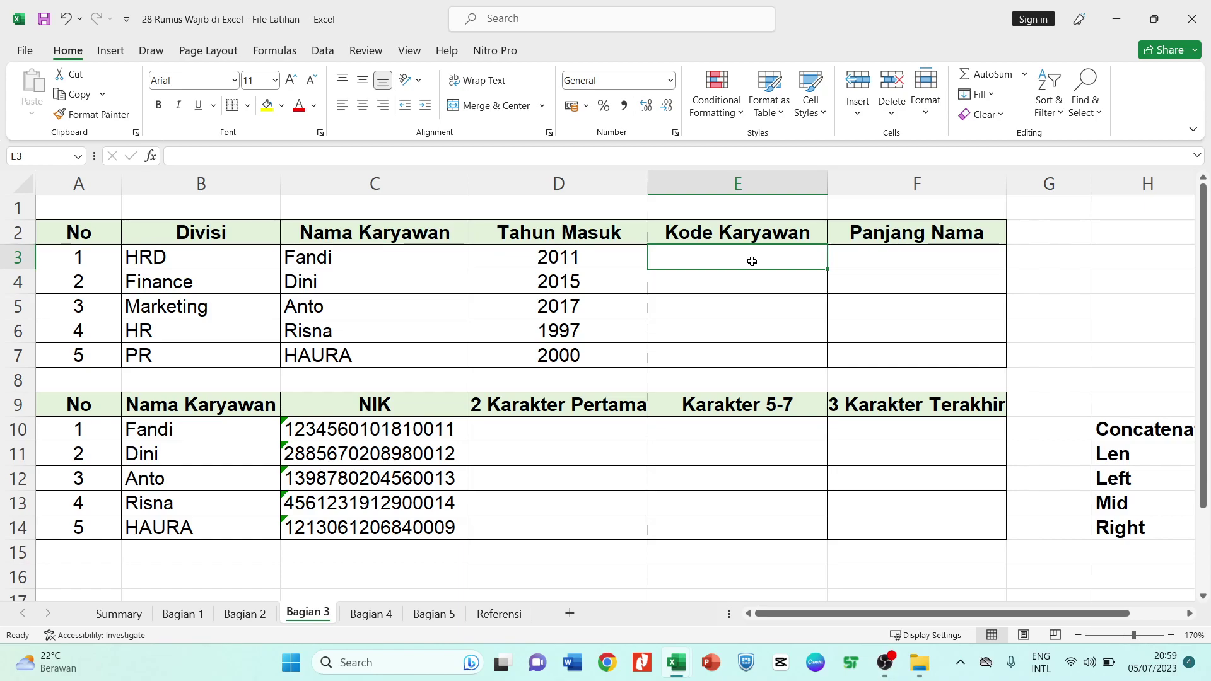
text(=)
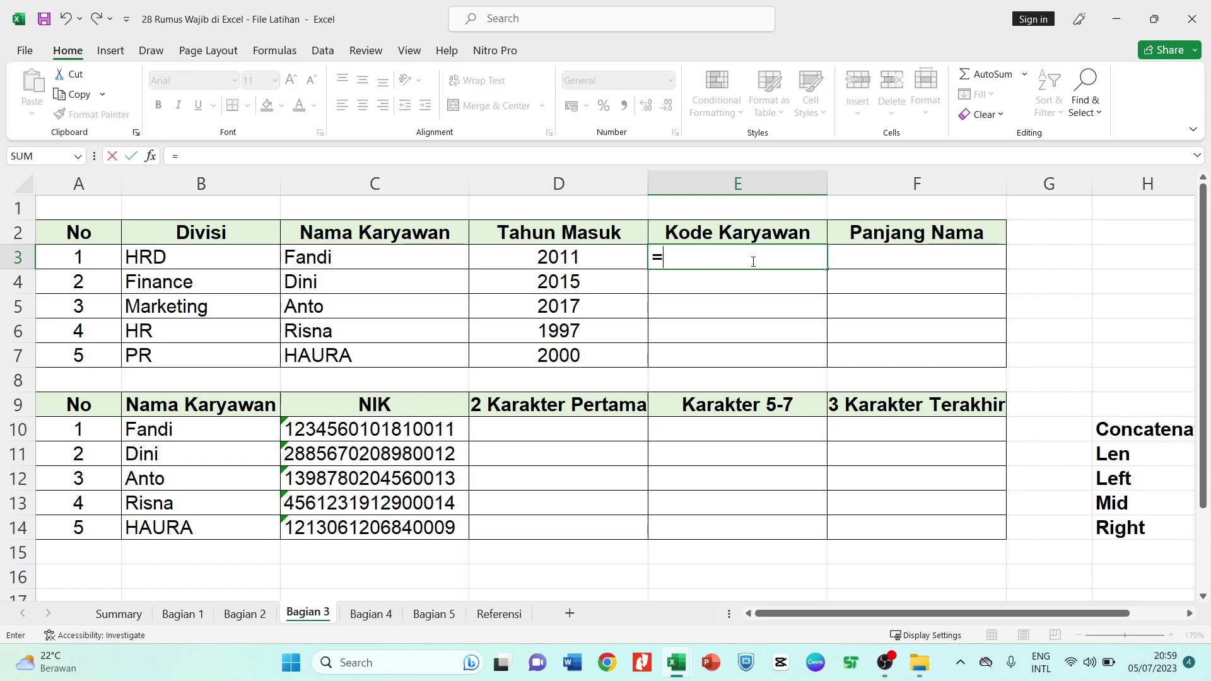
drag(842, 615, 886, 627)
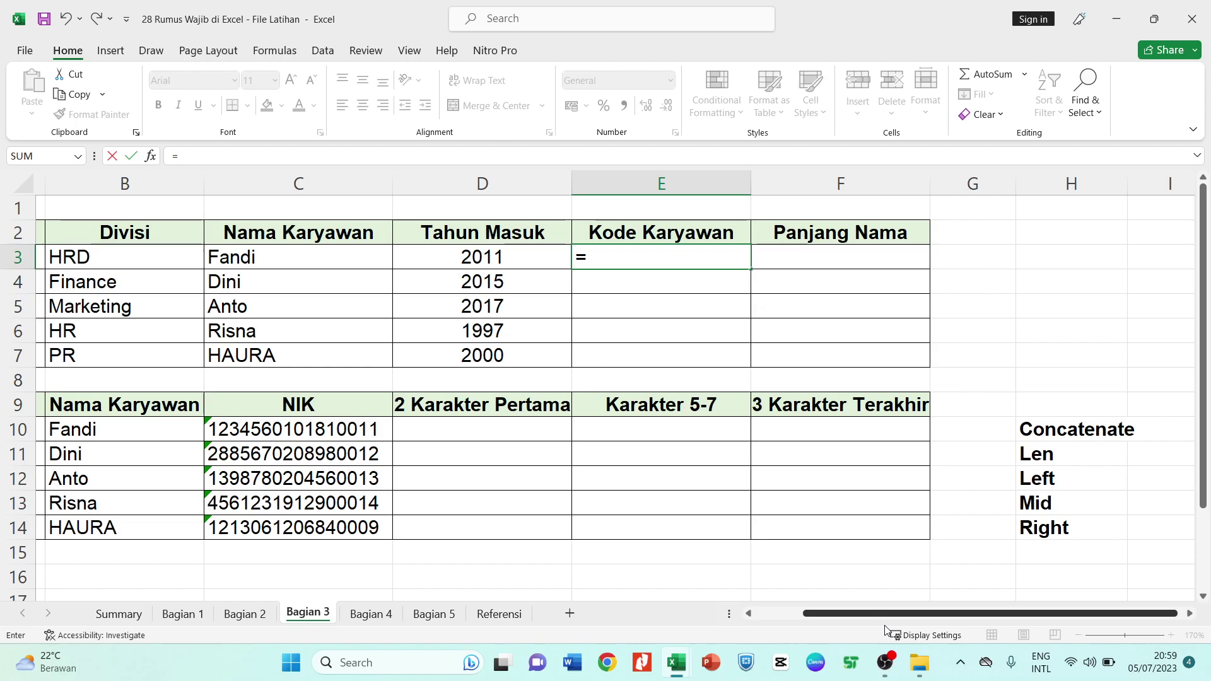
drag(884, 626, 878, 625)
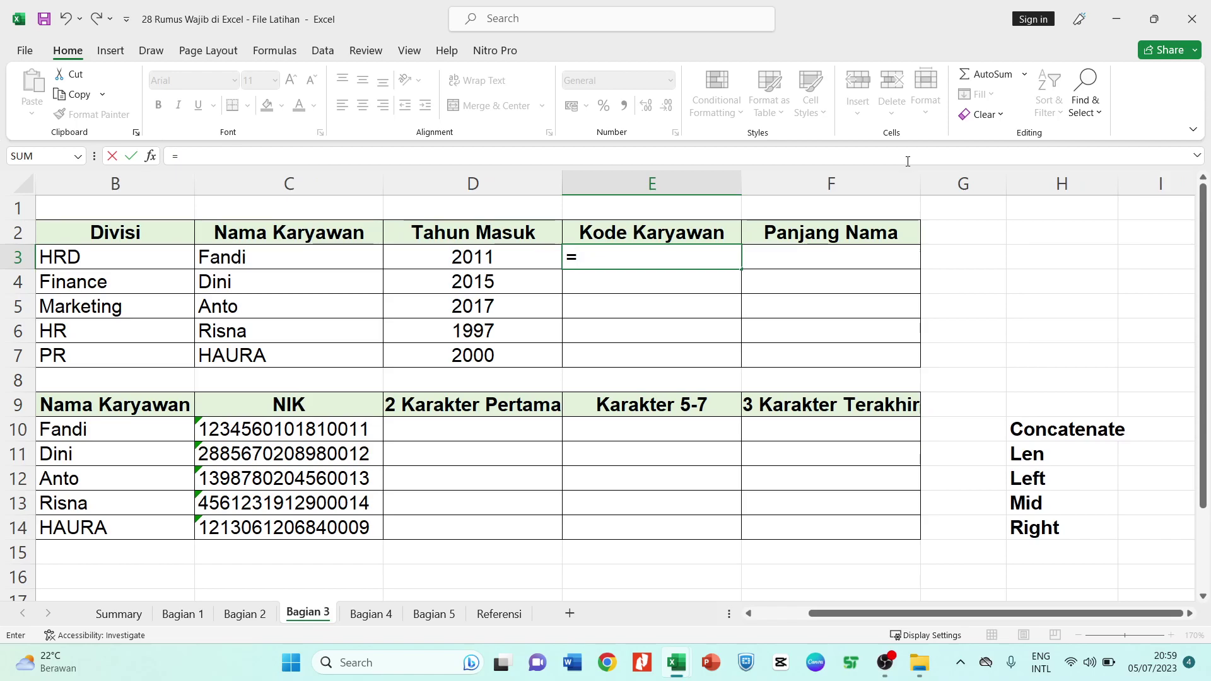
text(concatenag)
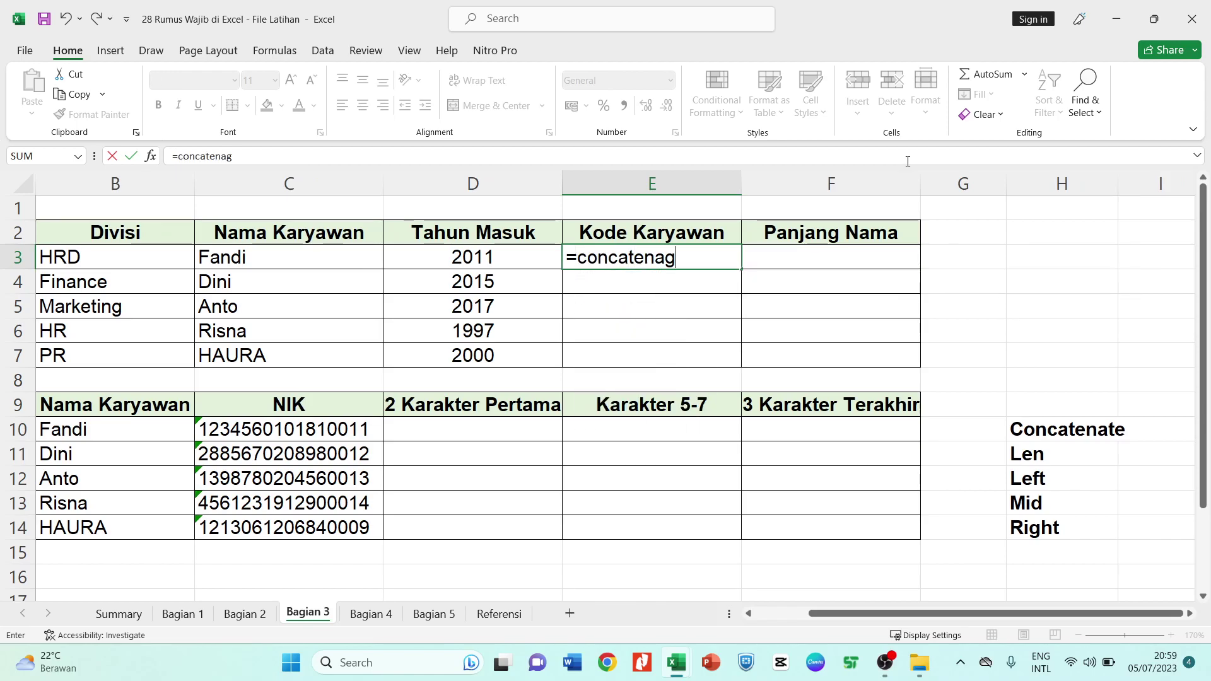
key(BackSpace)
text(tenate)
key(Tab)
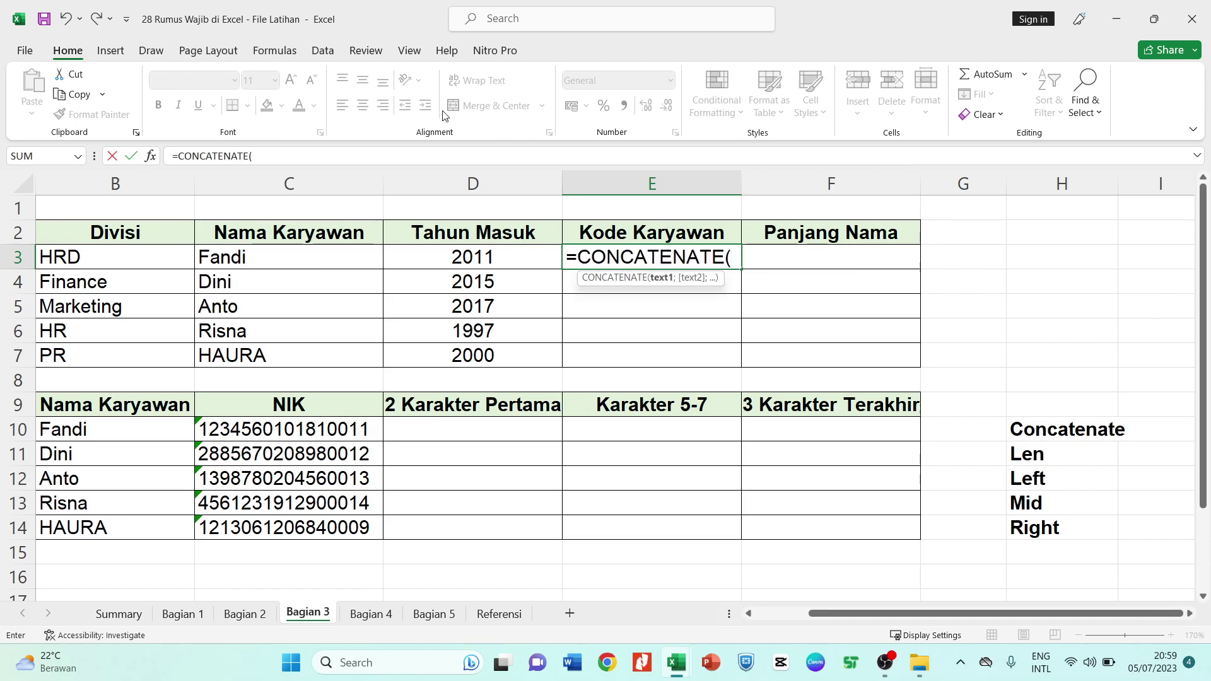
click(79, 259)
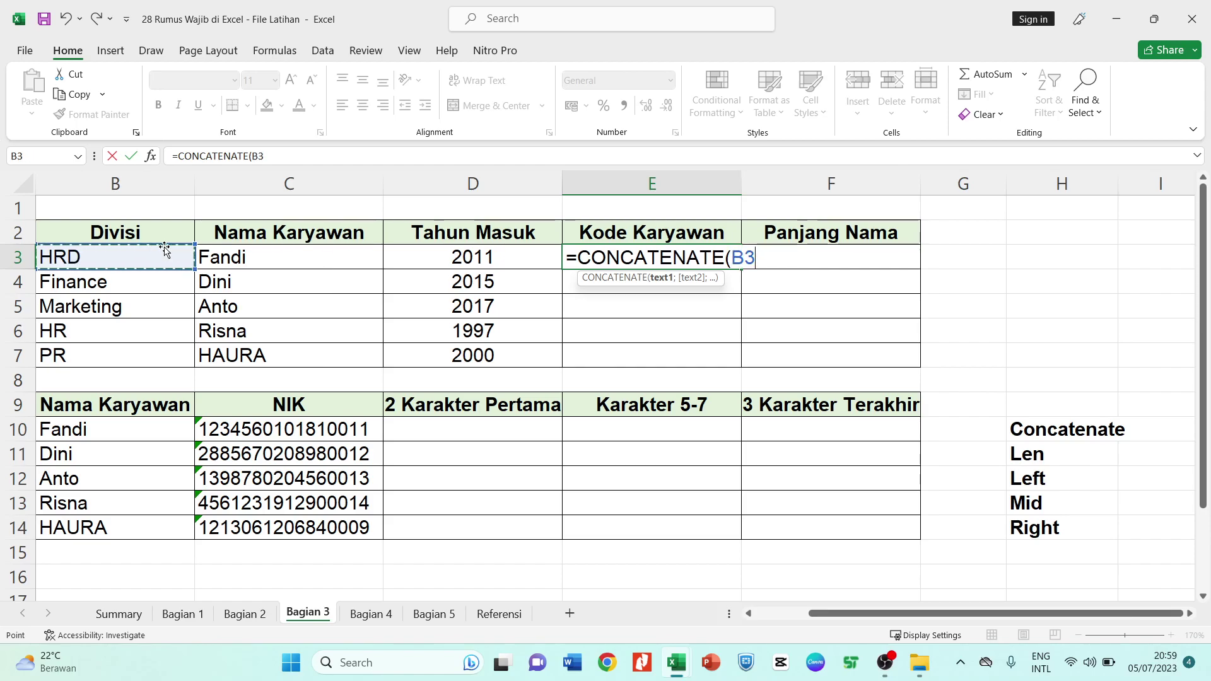
text(;)
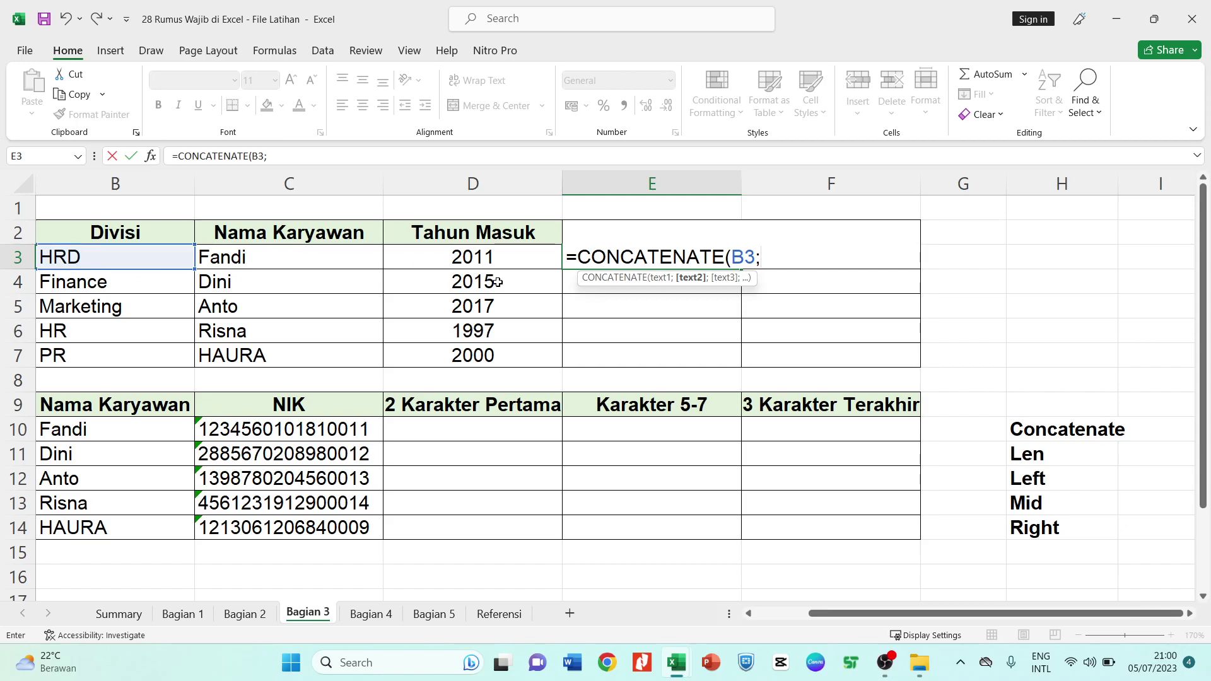
click(252, 267)
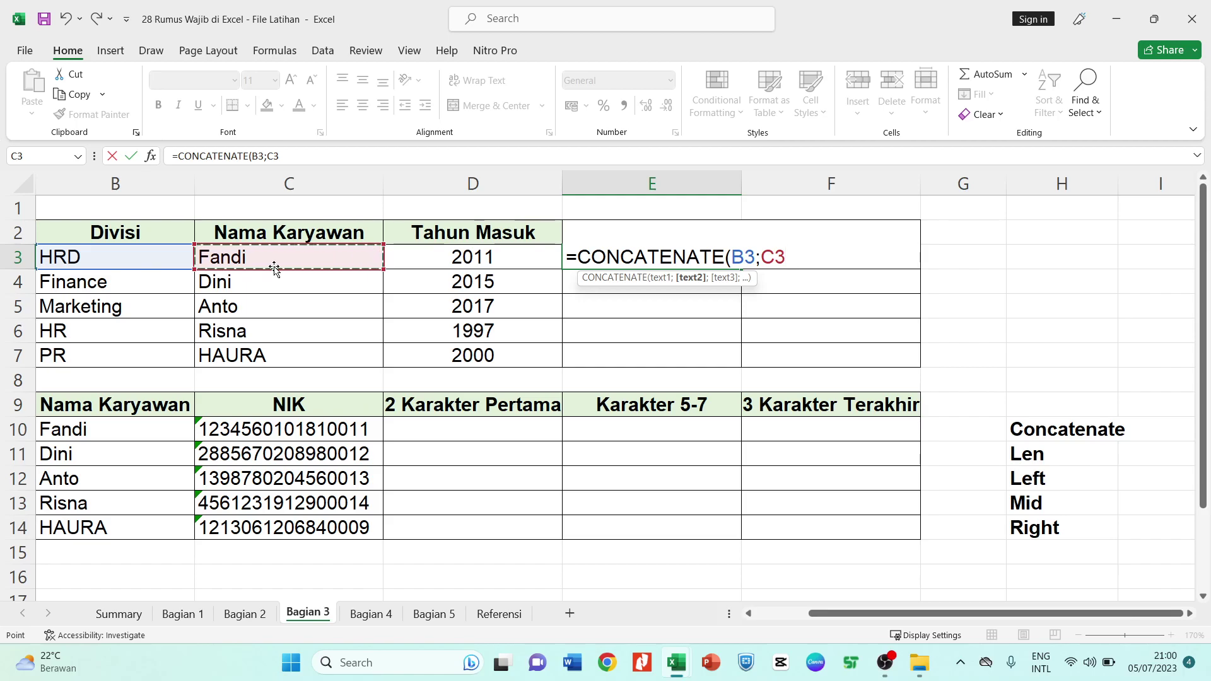
click(762, 260)
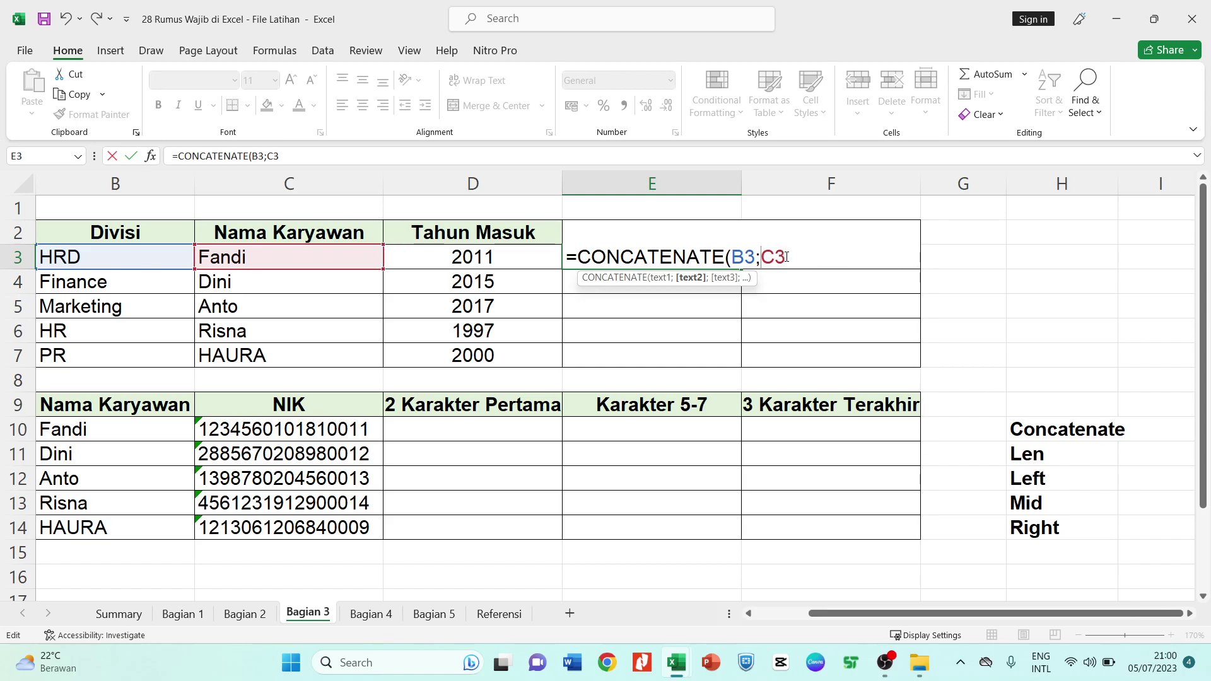
text(;)
click(447, 259)
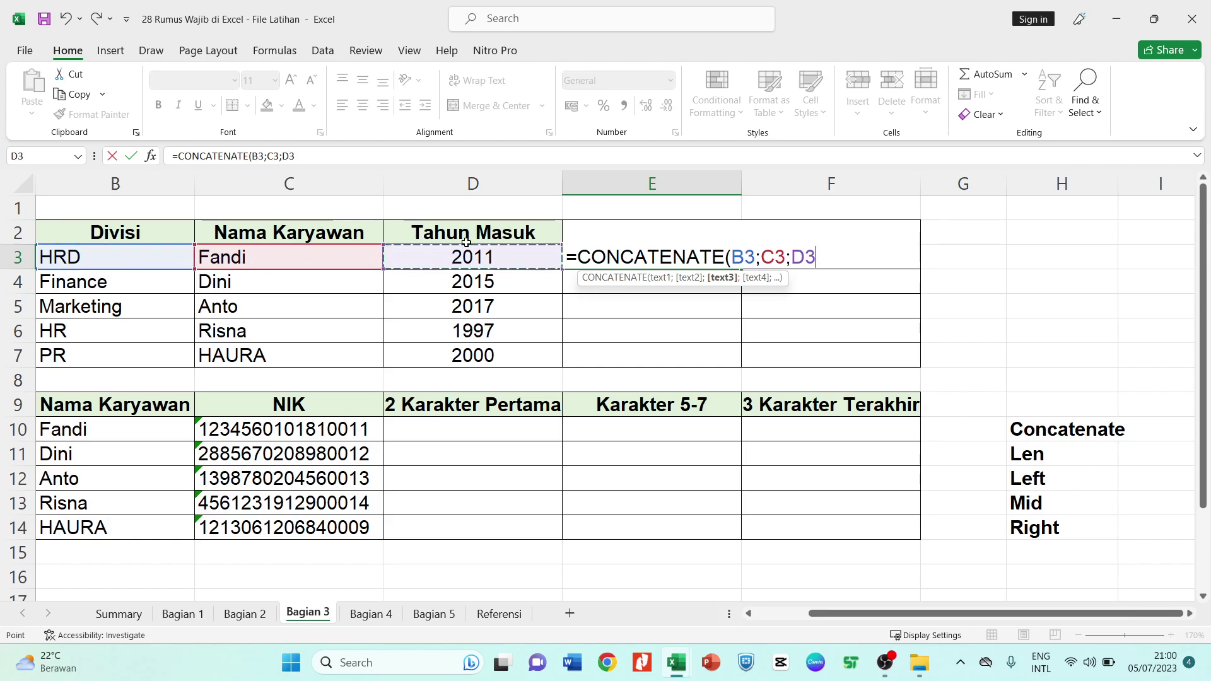
text())
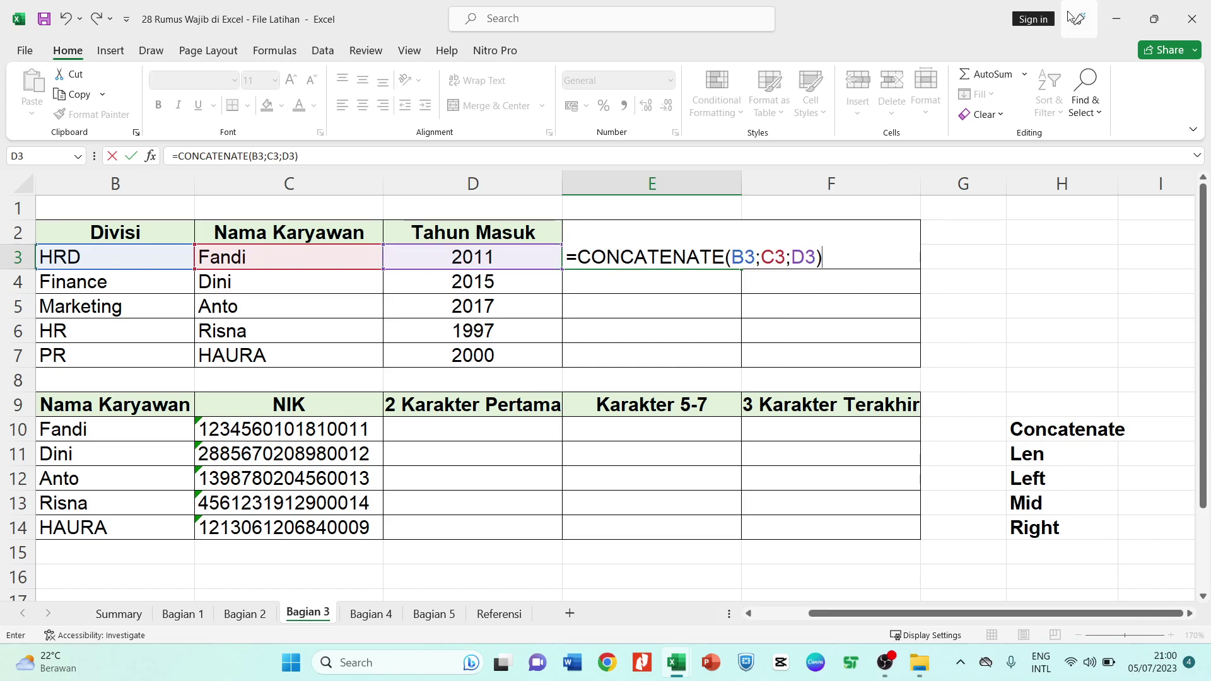
key(Return)
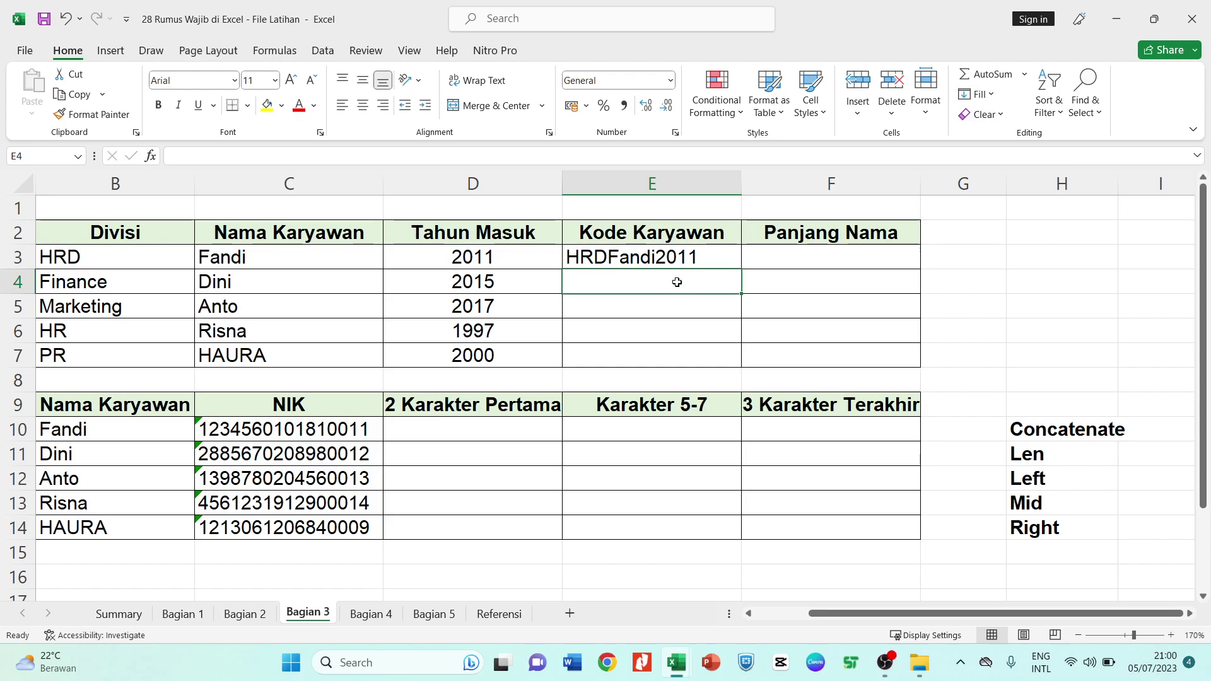
Edit the CONCATENATE formula in E3 to insert "-" as a separate argument between B3 and C3
click(636, 259)
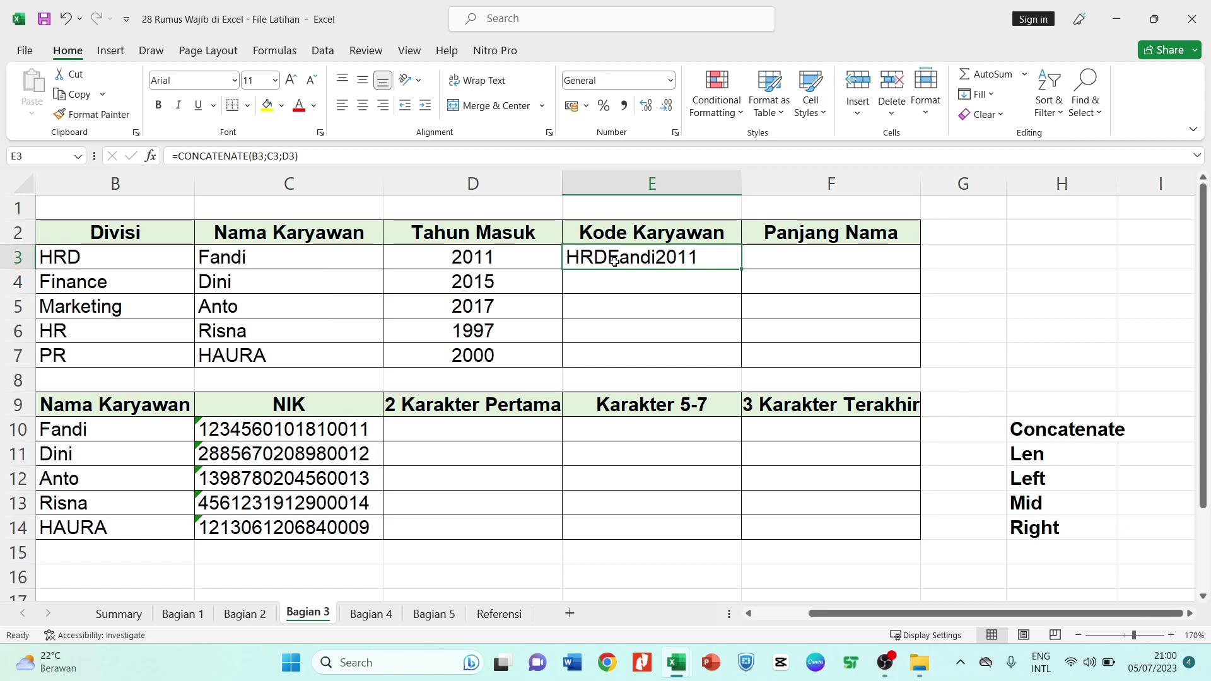
click(266, 155)
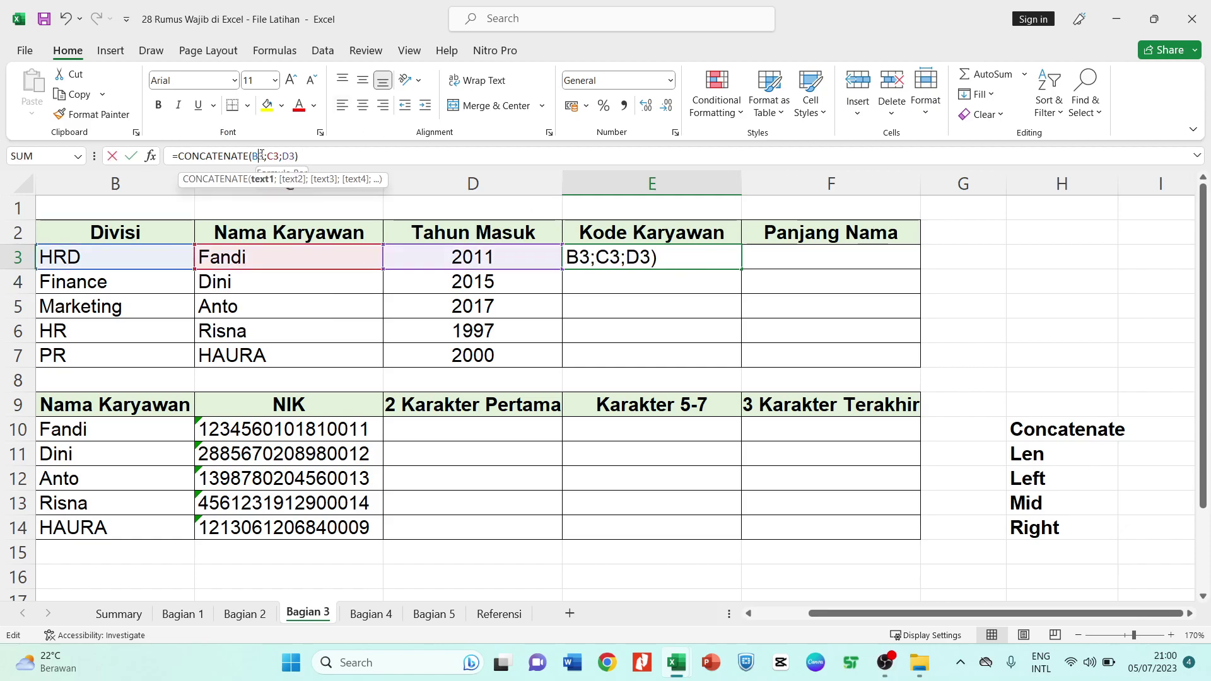
click(266, 155)
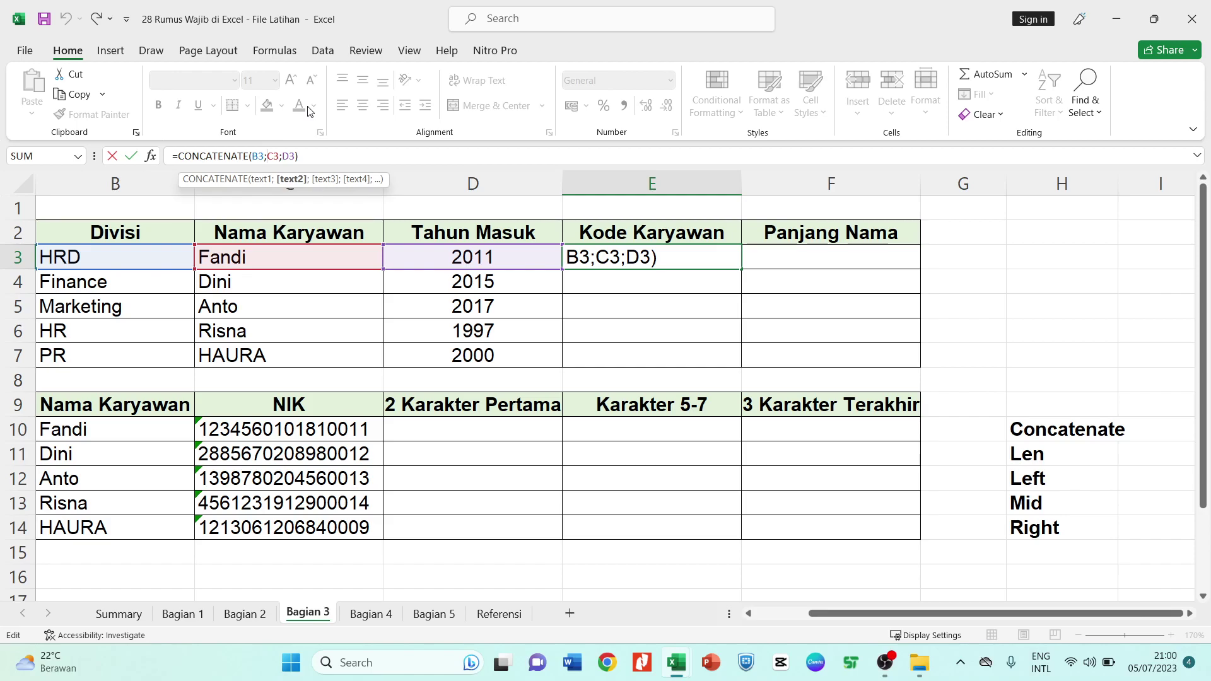
text("-")
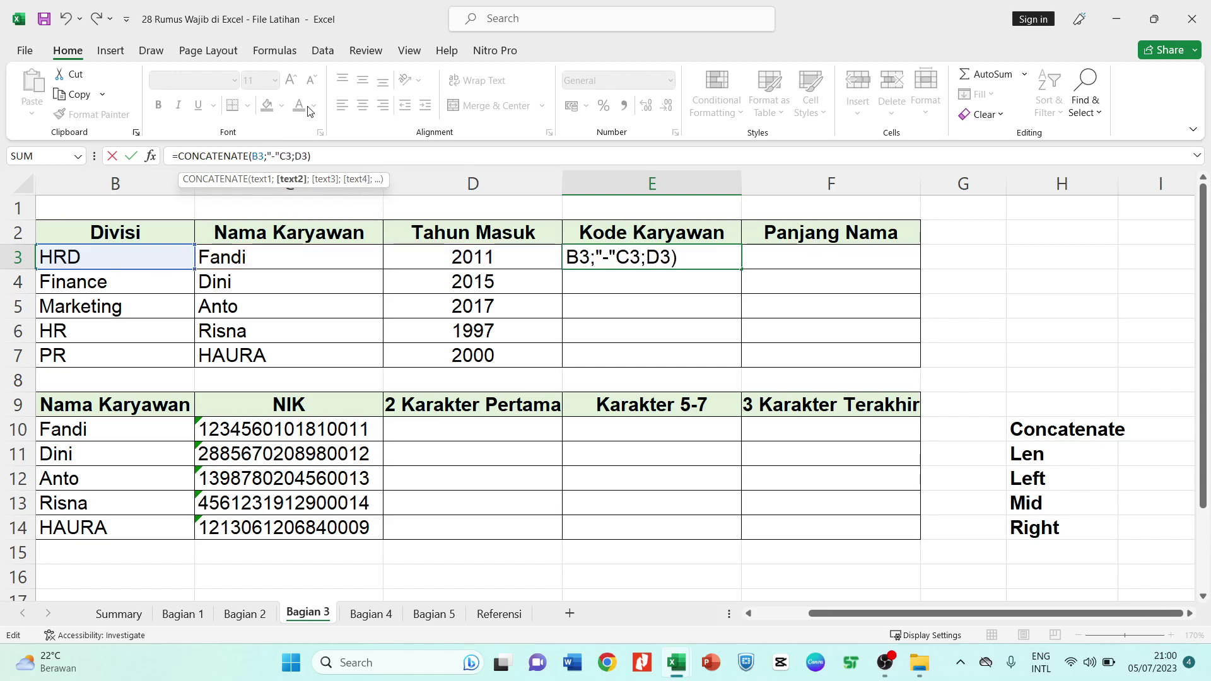
key(Right)
key(Right)
key(Right)
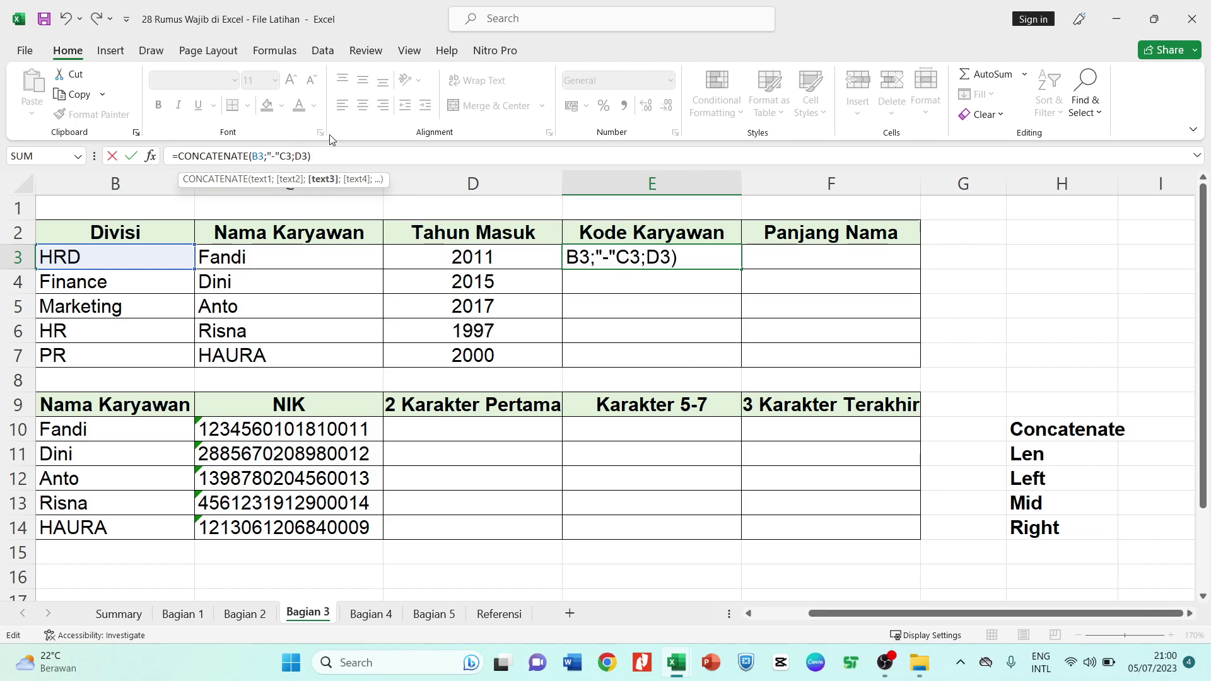
key(Left)
key(Left)
key(Left)
text(;C3)
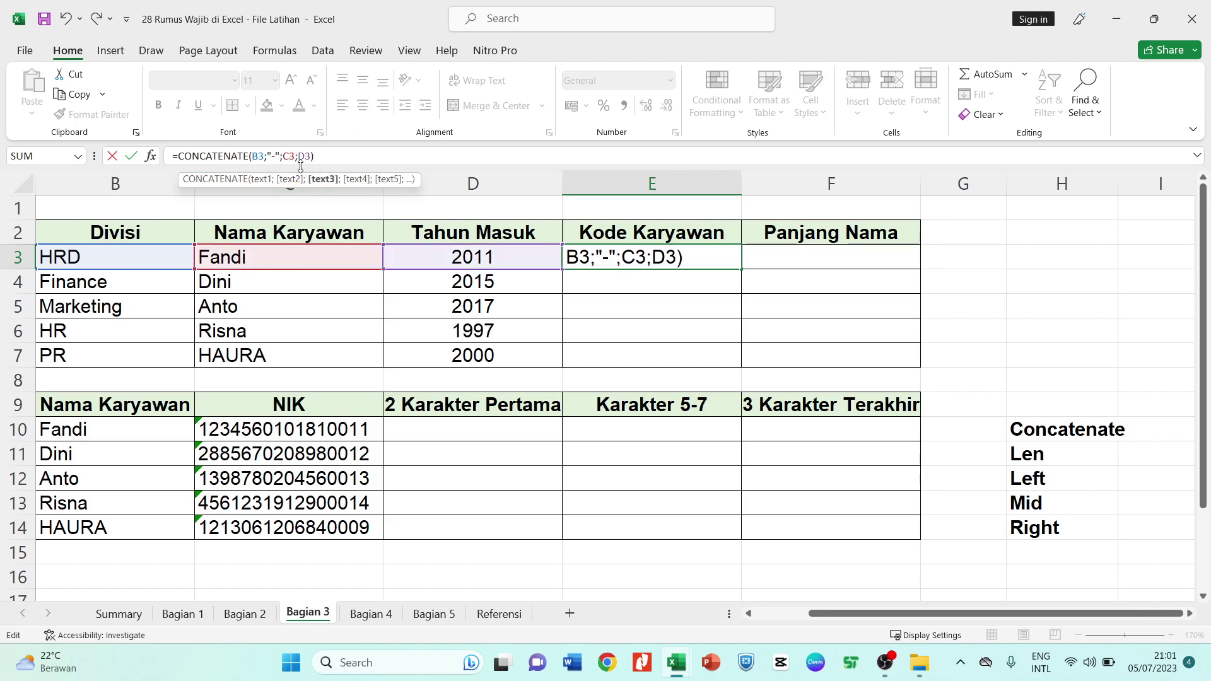
Add another "-" argument between C3 and D3 in E3's formula, and fill the formula down to E7
text(;)
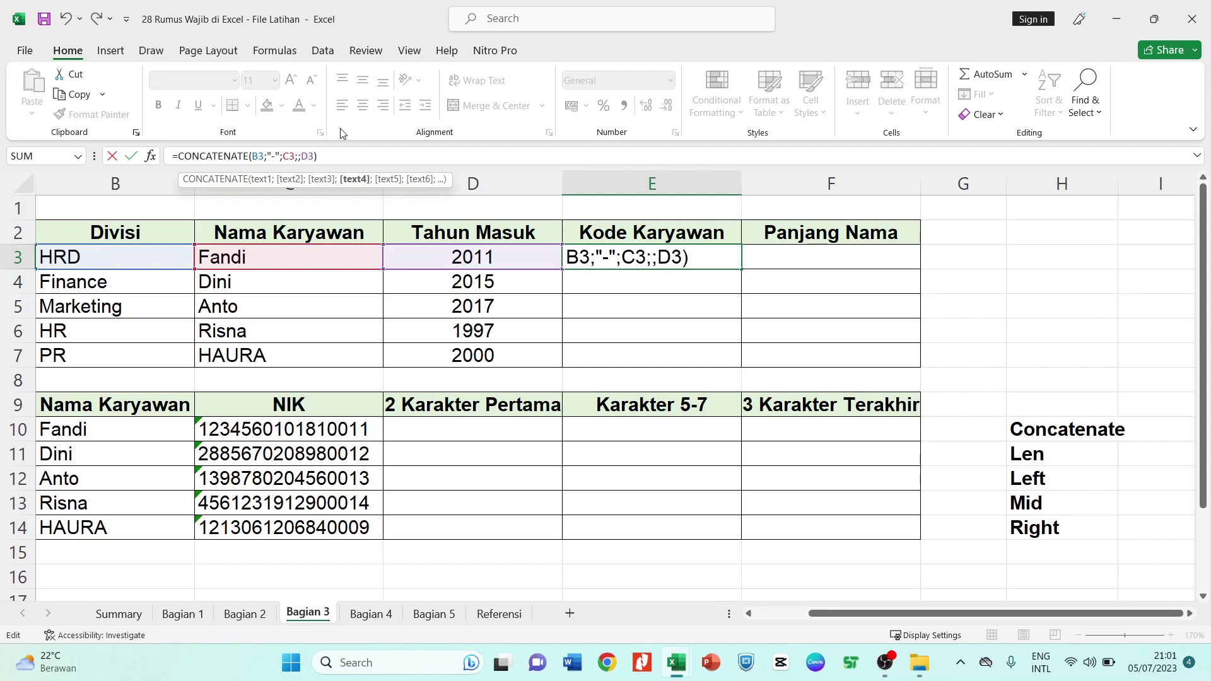
text("-)
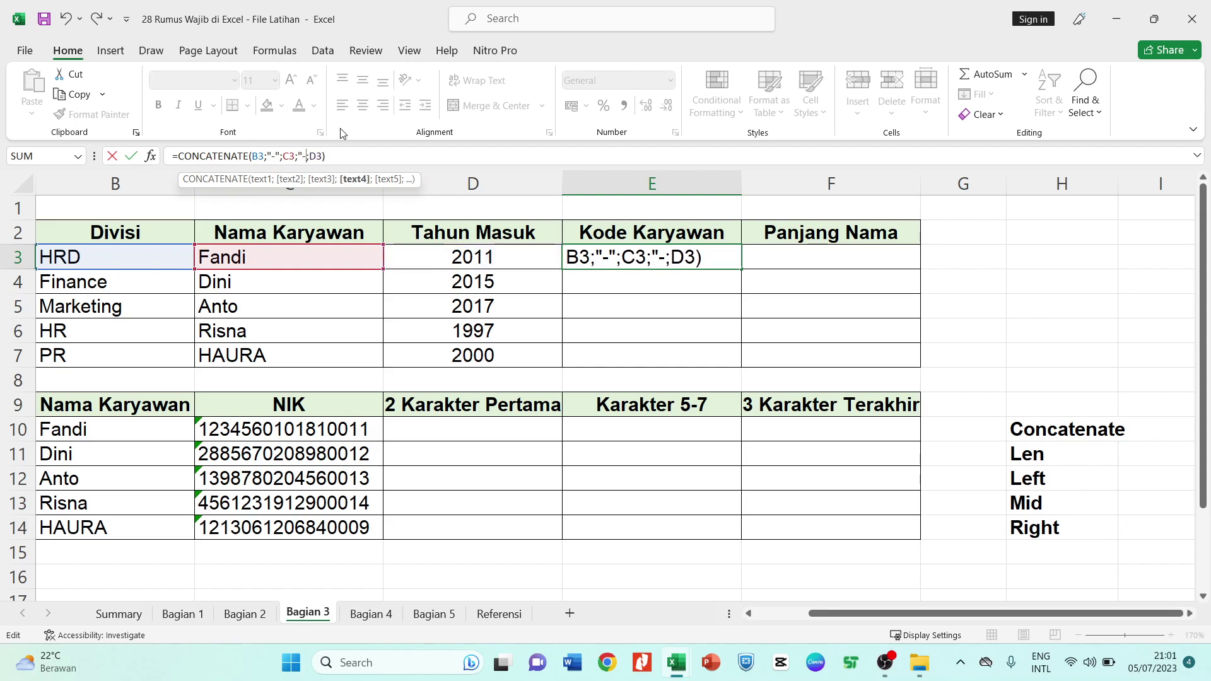
text(")
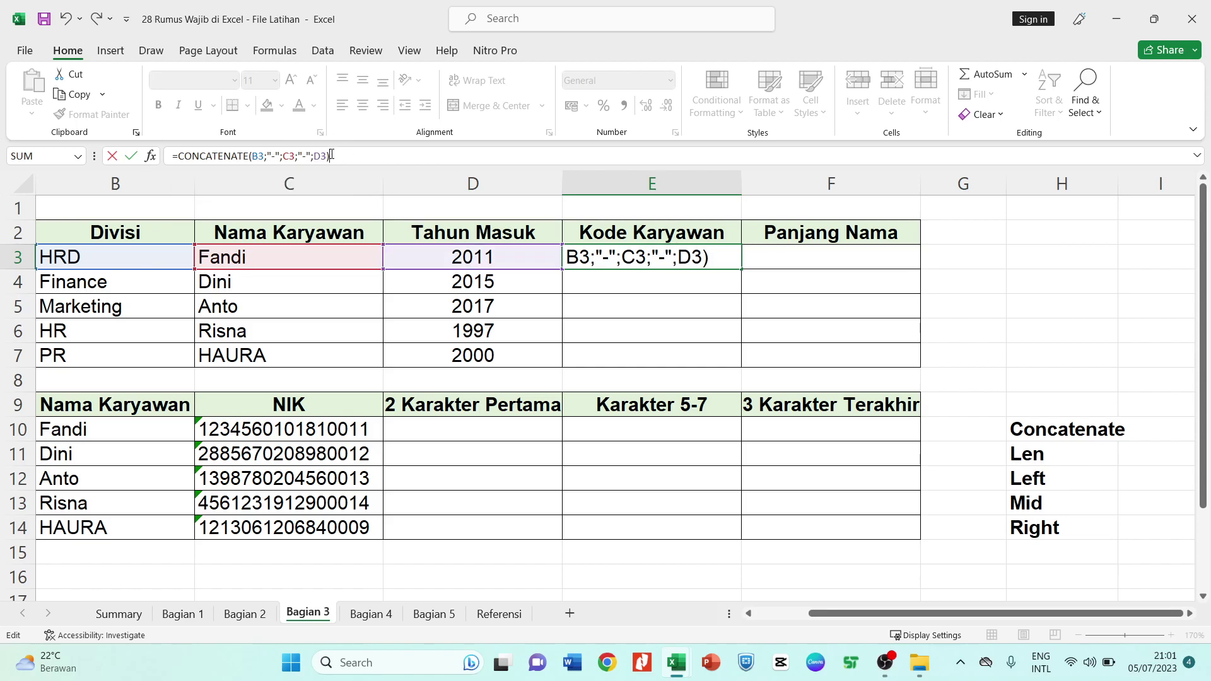
key(Return)
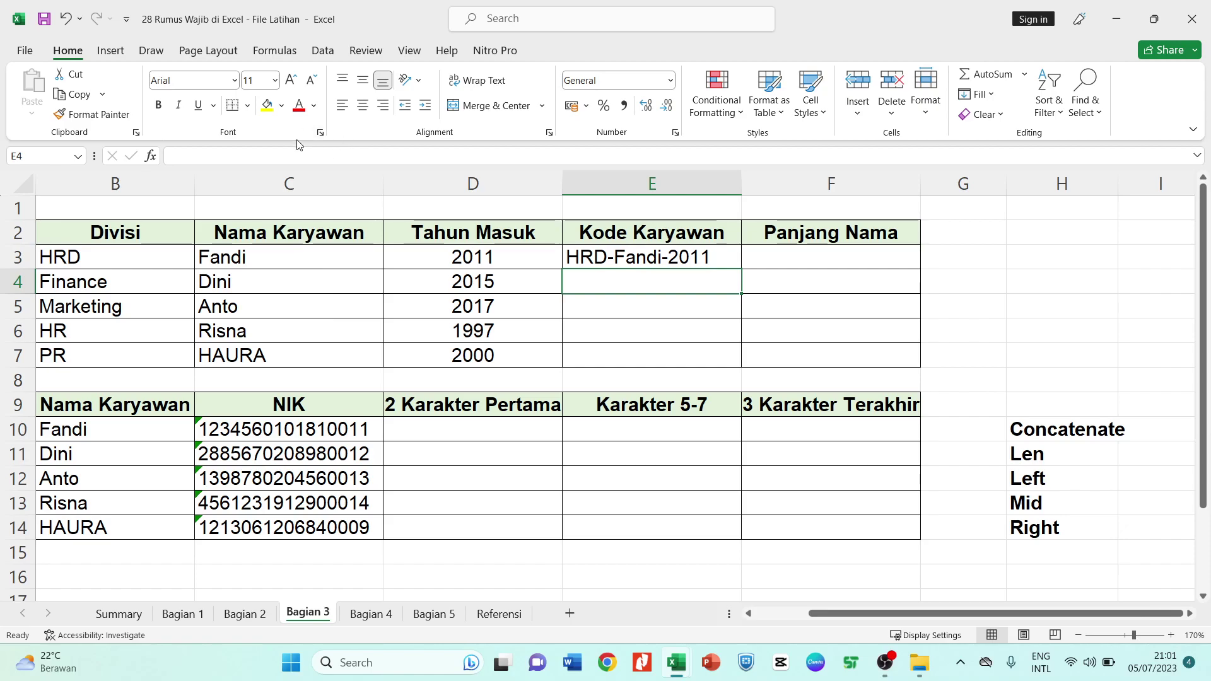
click(623, 253)
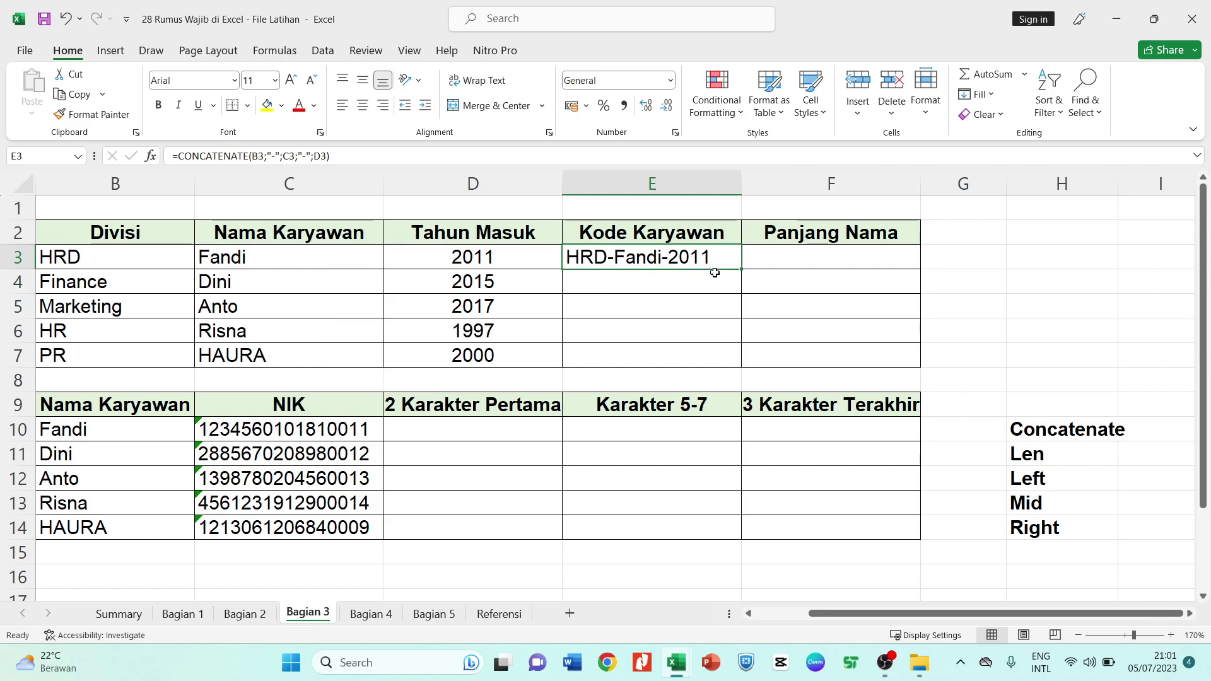
drag(736, 274, 752, 365)
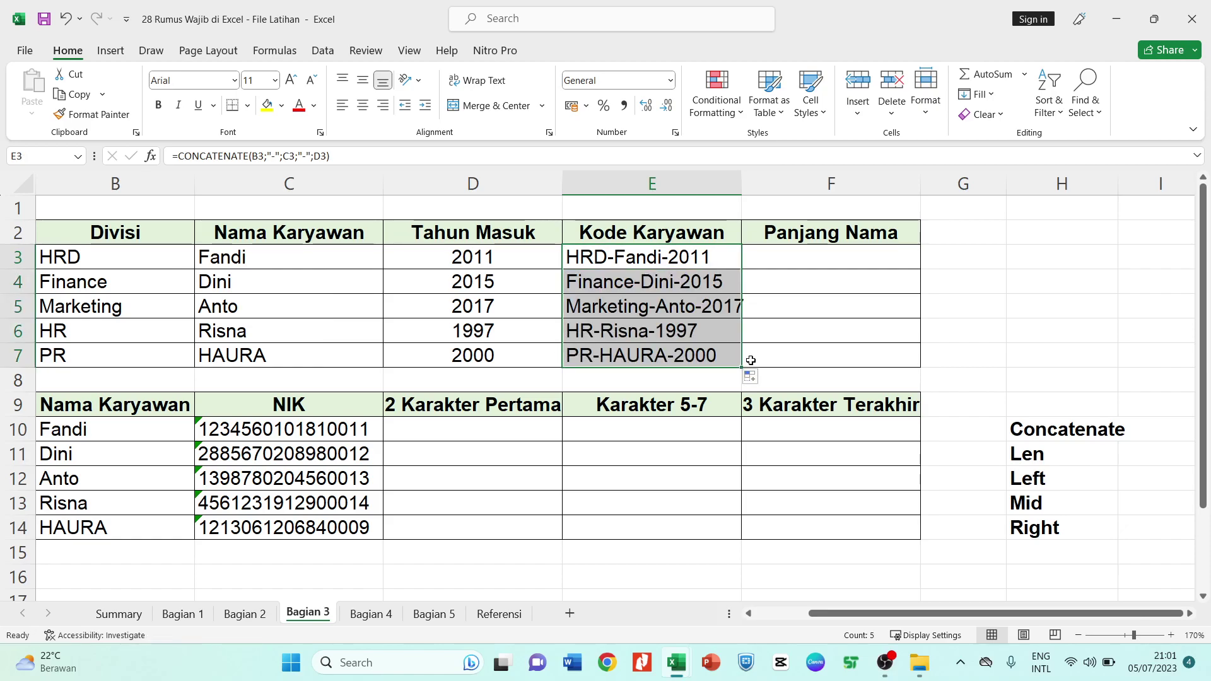
Enter =LEN(C3) in F3 under Panjang Nama to count the characters in the first employee's name
click(804, 268)
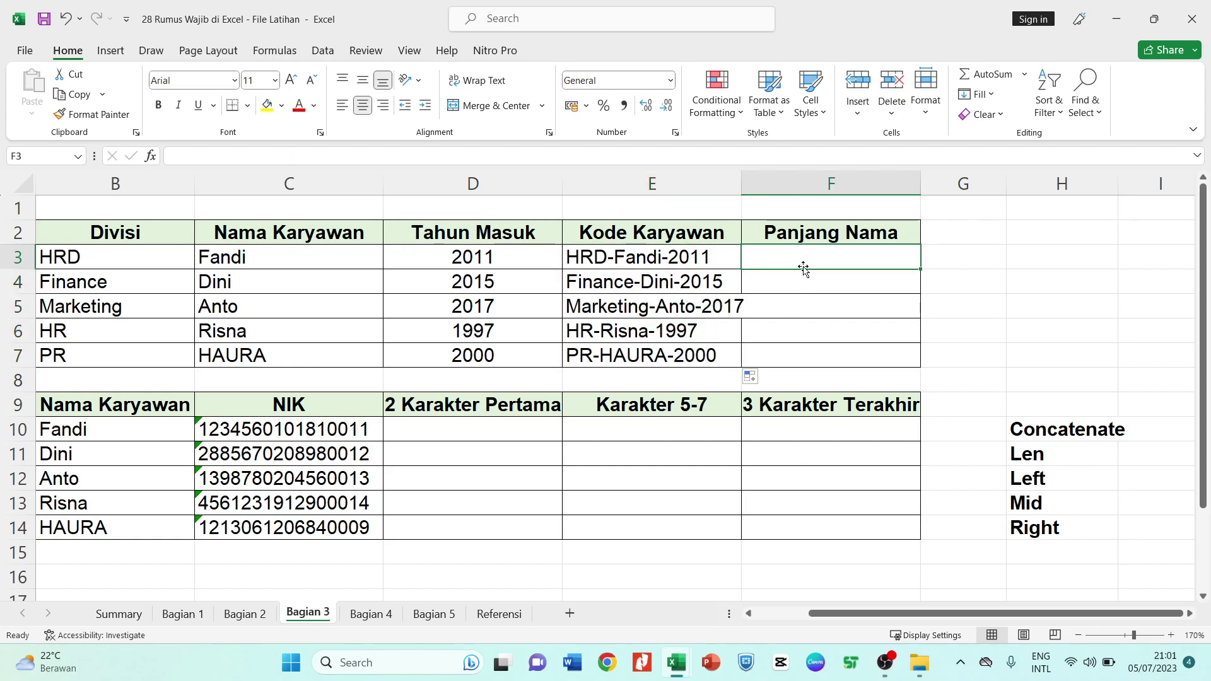
text(=)
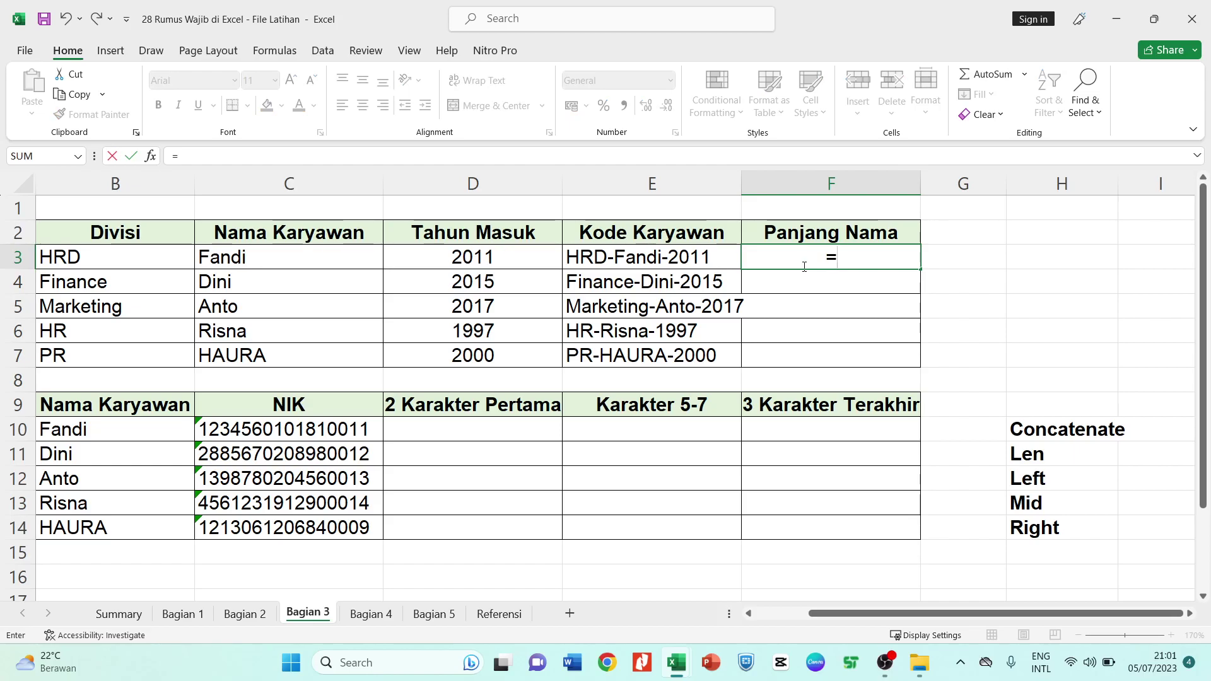
text(len)
key(Tab)
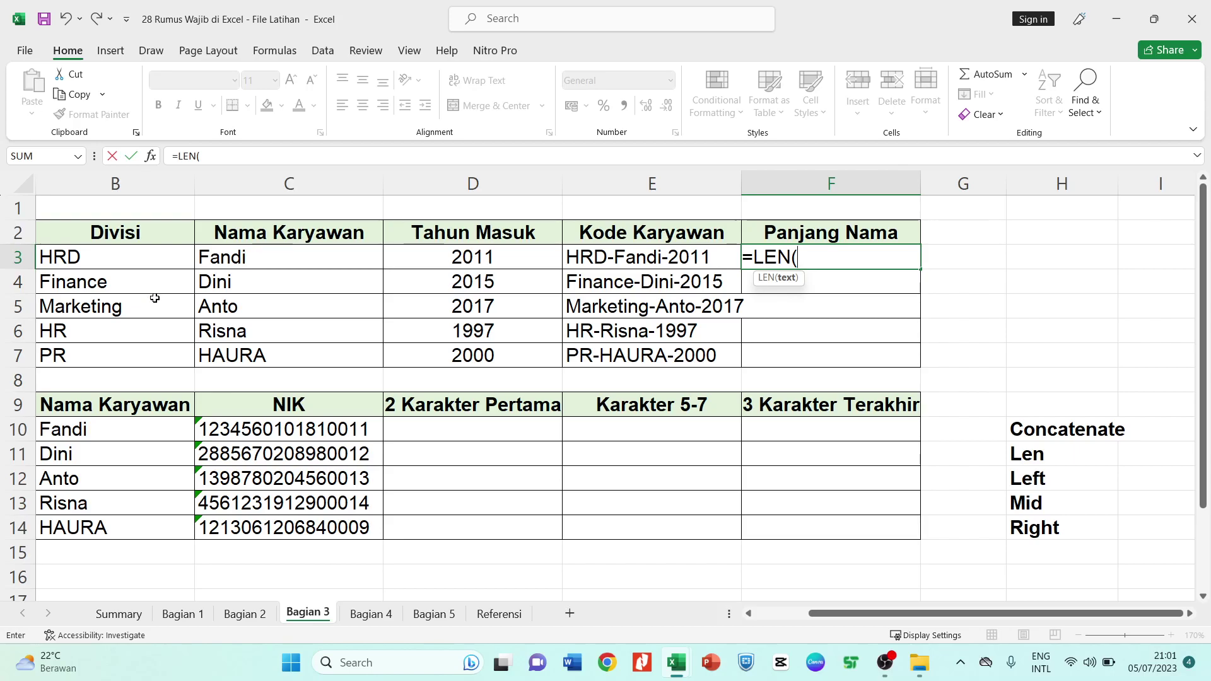
click(212, 259)
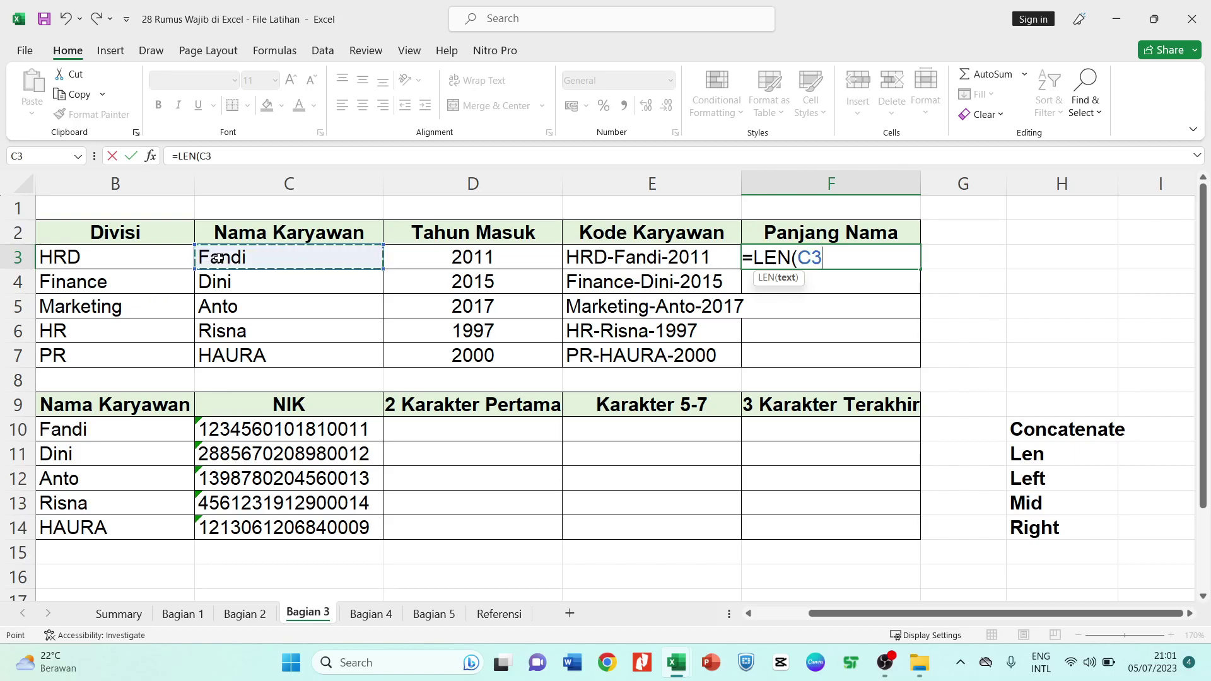
key(Return)
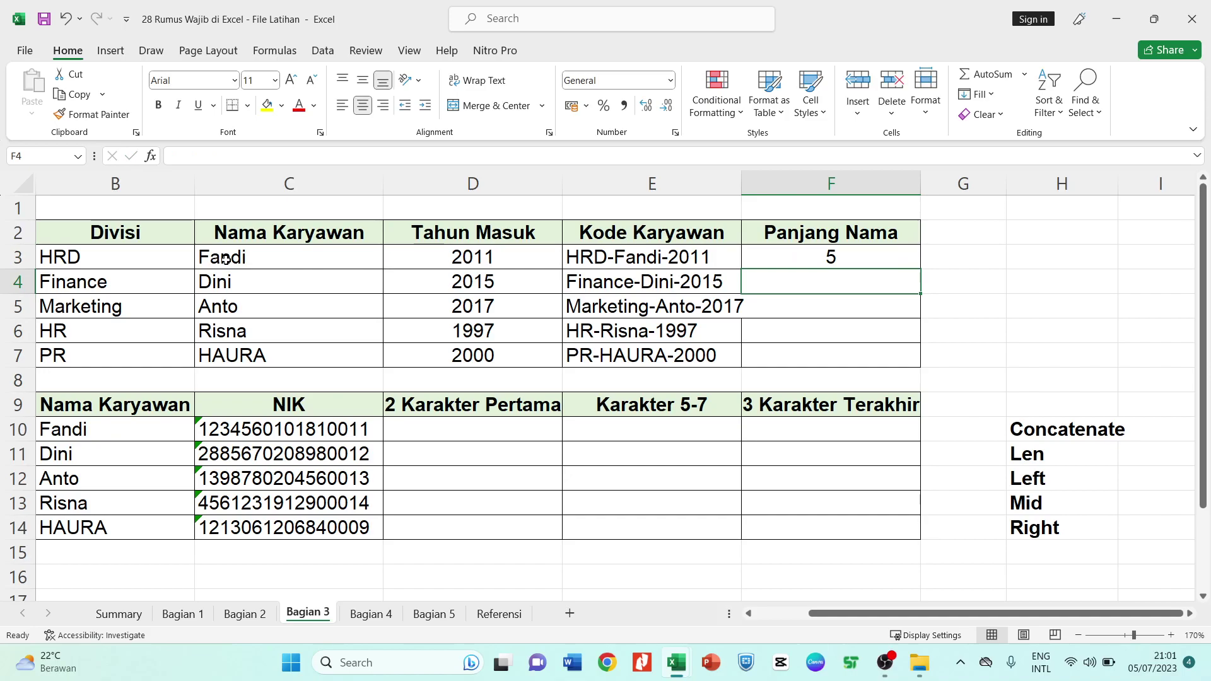
Fill the LEN formula from F3 down to F7 for the remaining employees
click(864, 259)
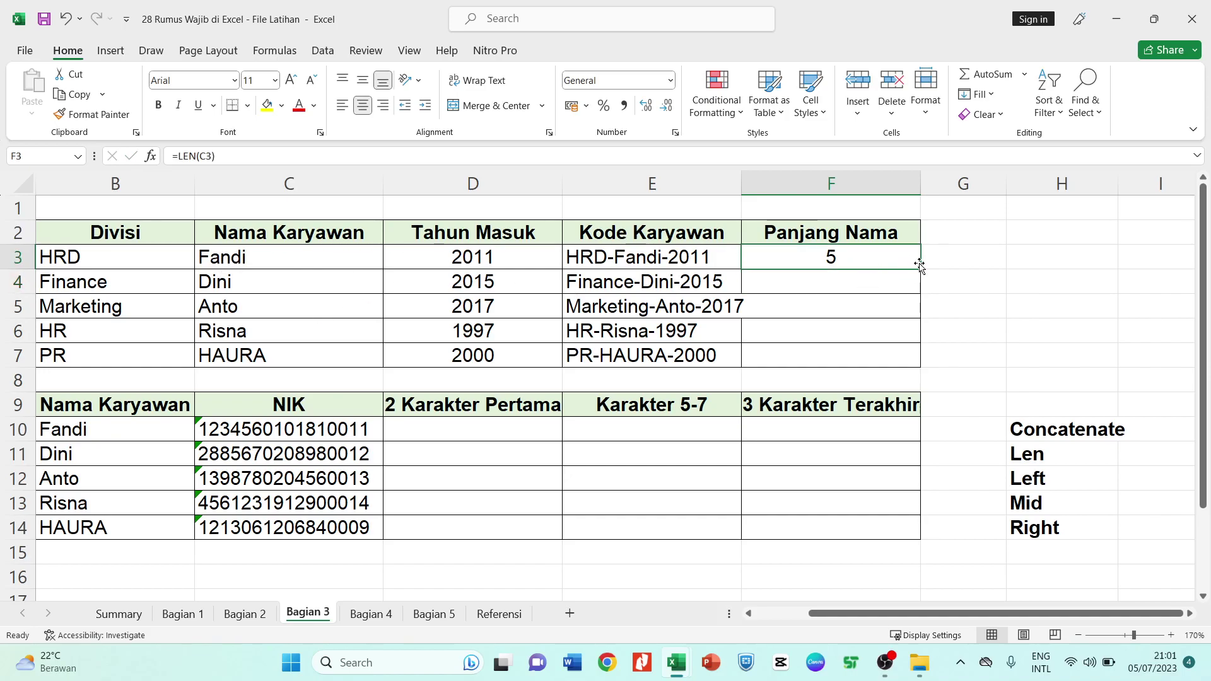
drag(921, 270, 922, 367)
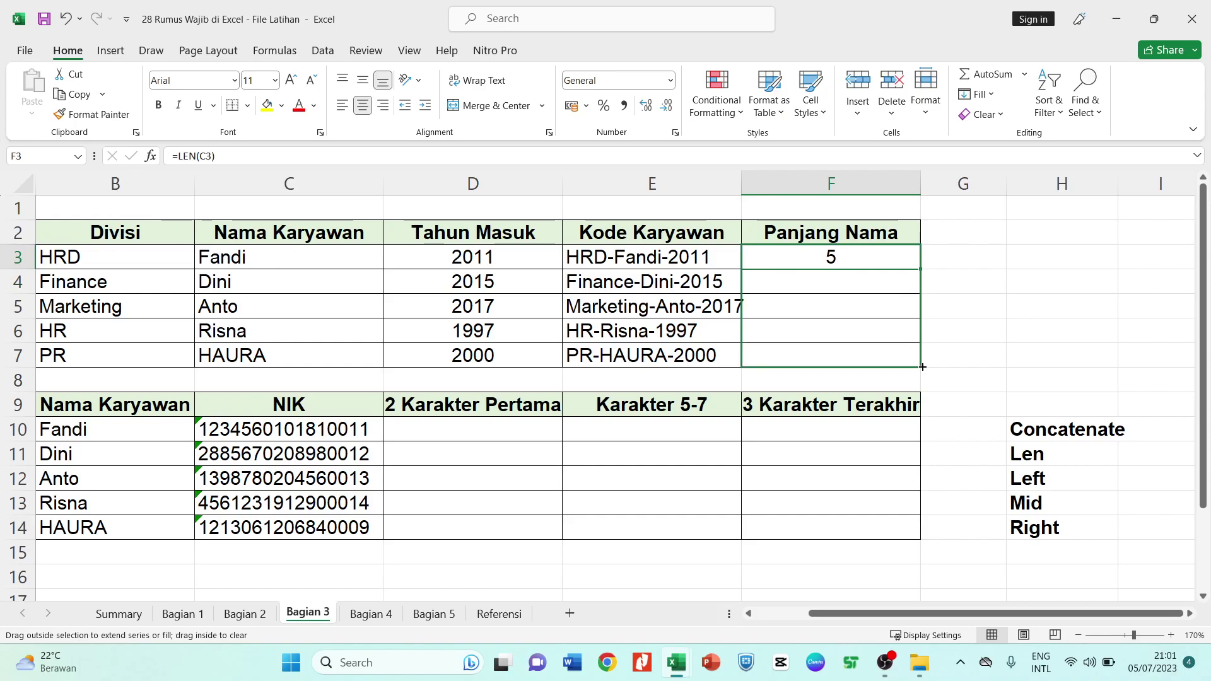
drag(922, 367, 922, 367)
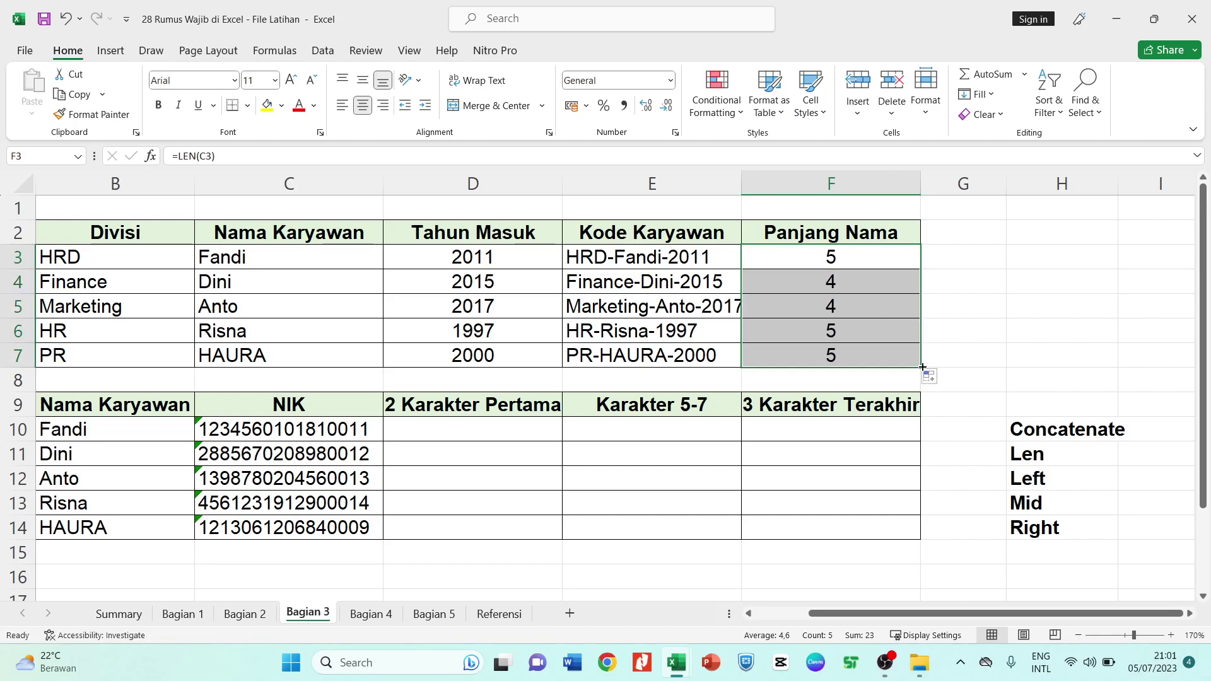
click(854, 339)
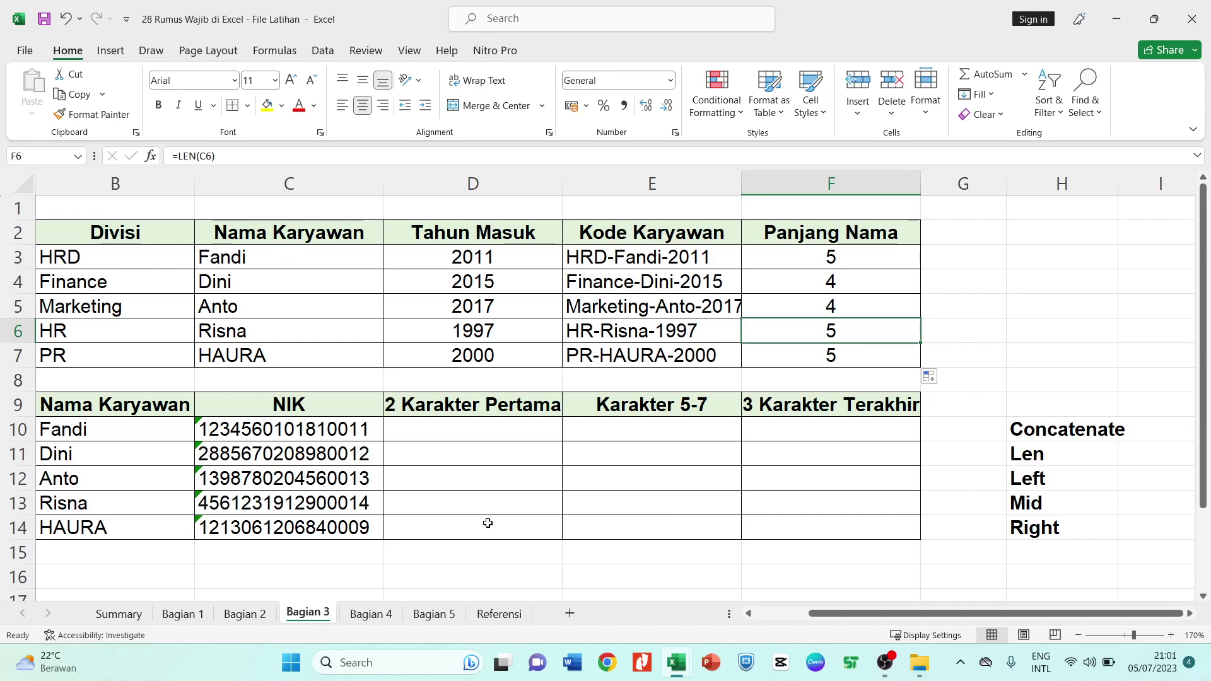
click(437, 470)
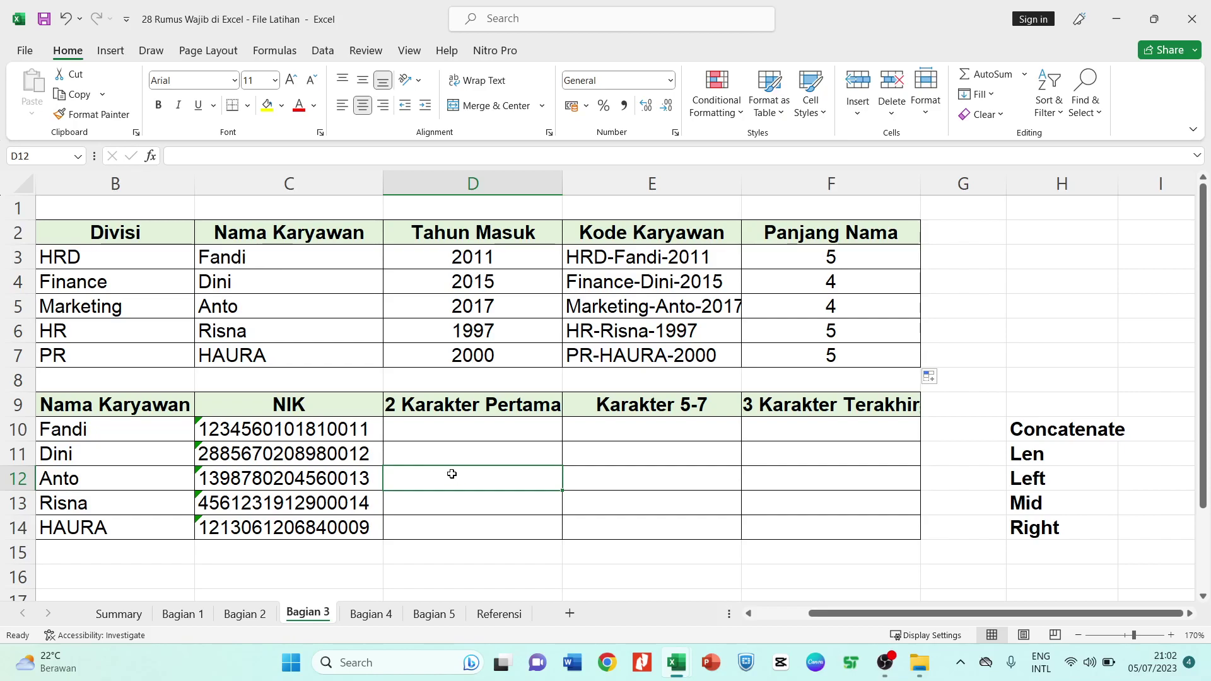
click(425, 420)
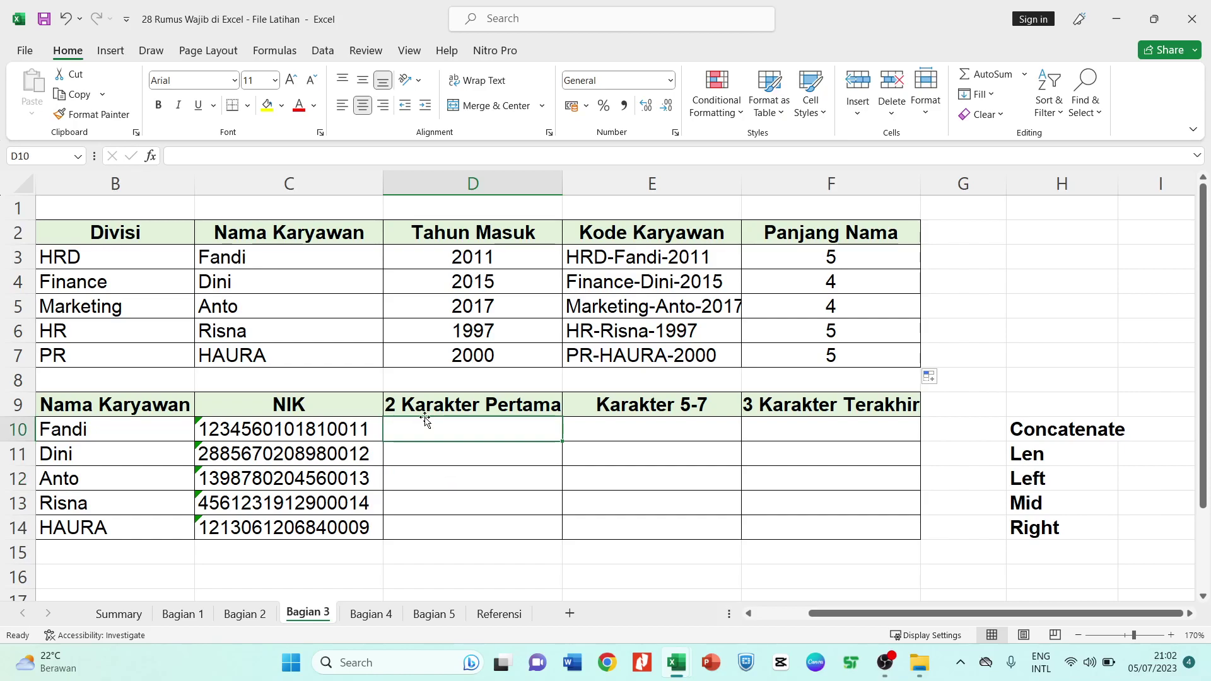
text(=le)
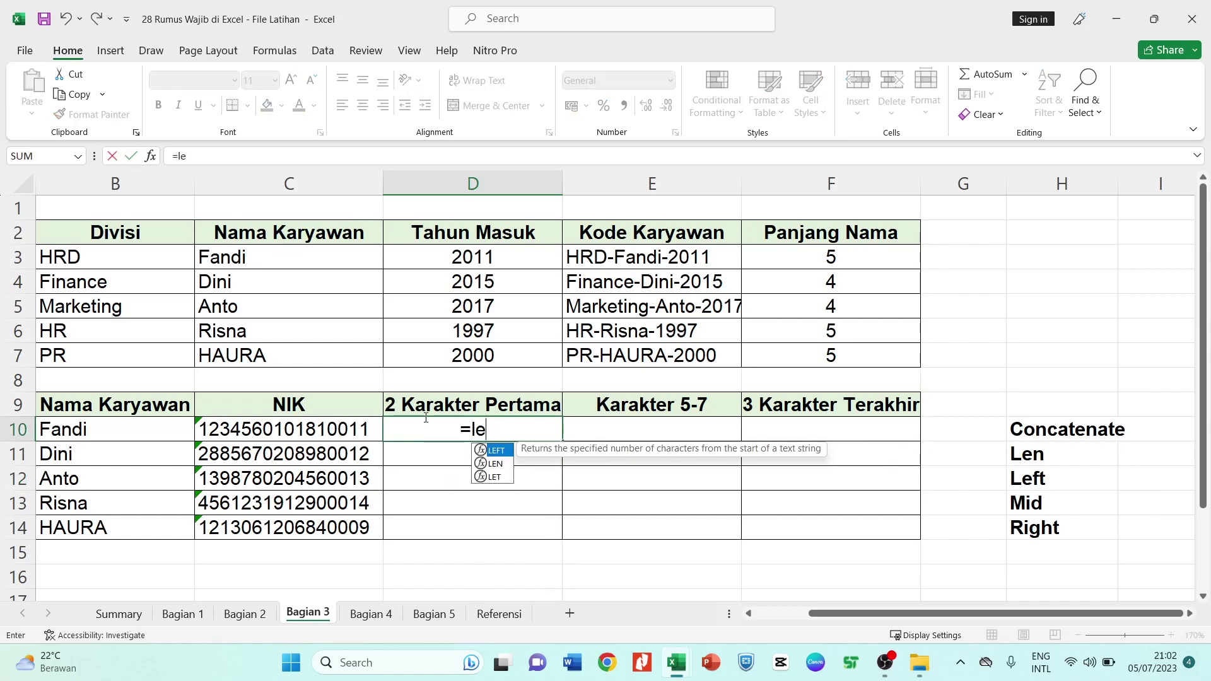
text(n)
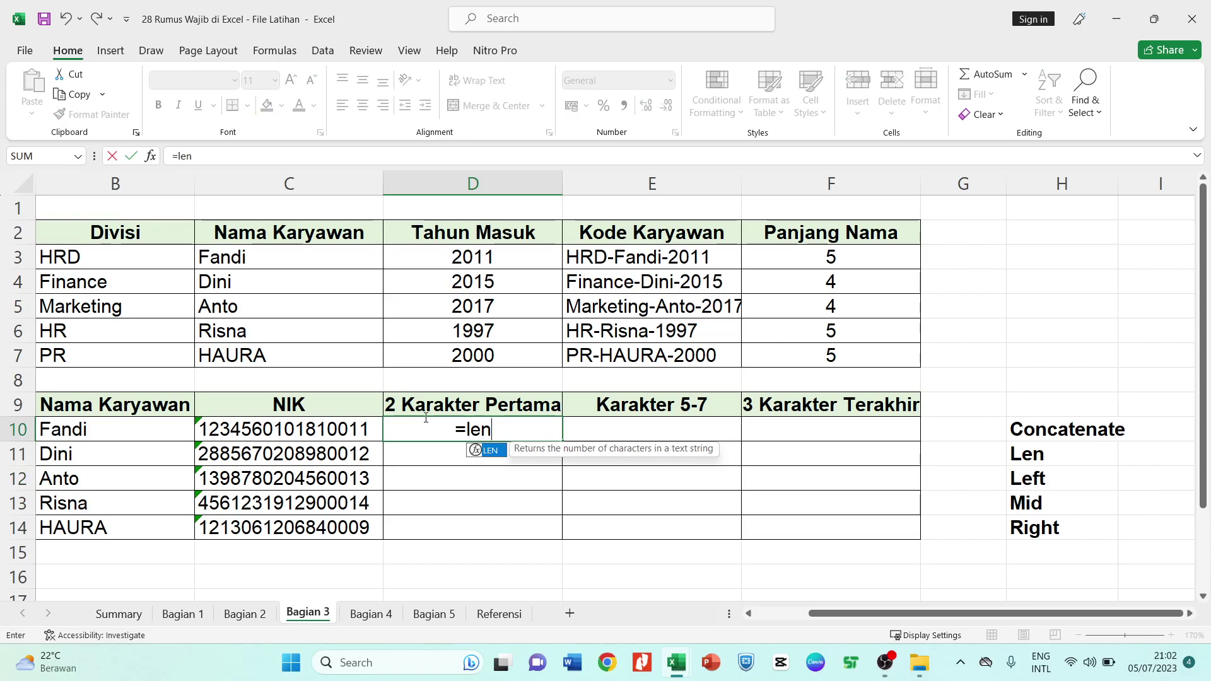
text(()
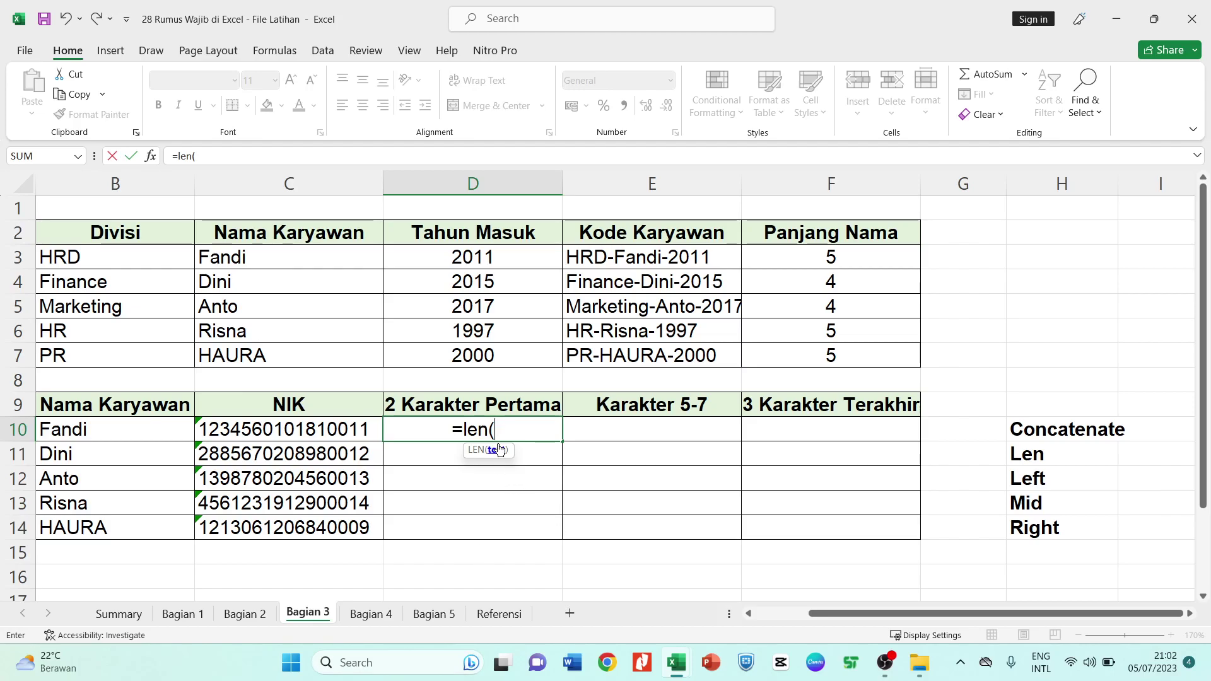
key(BackSpace)
key(BackSpace)
key(BackSpace)
key(BackSpace)
key(Escape)
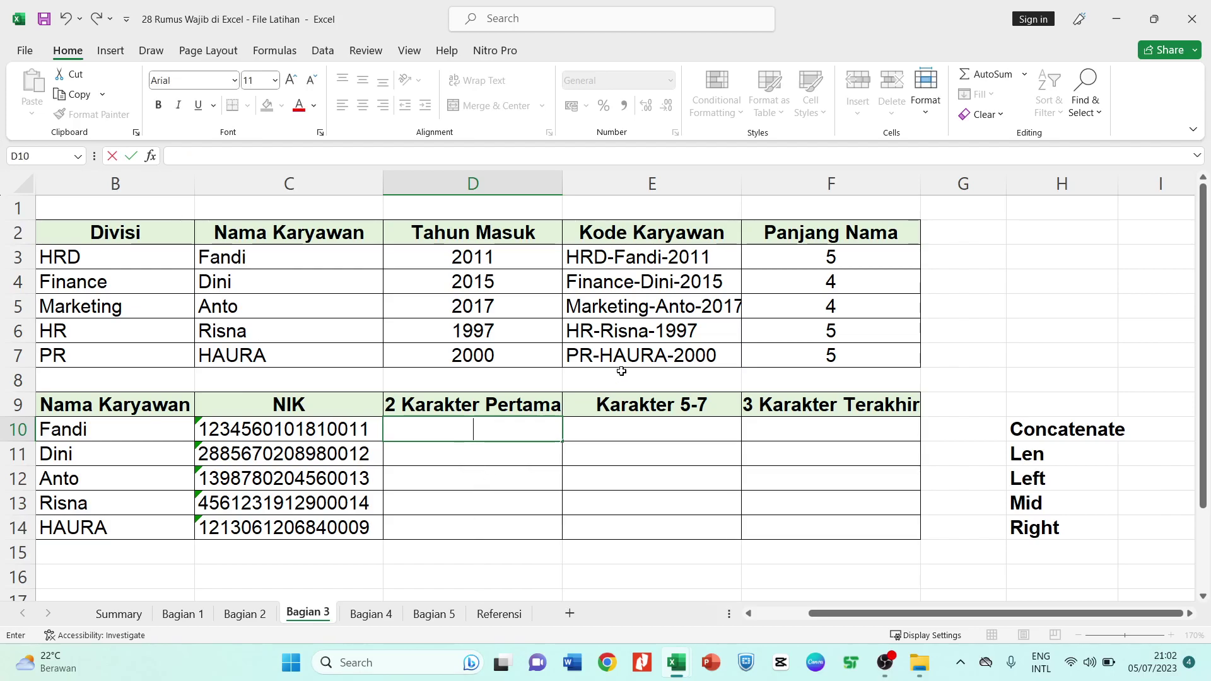
text(=len)
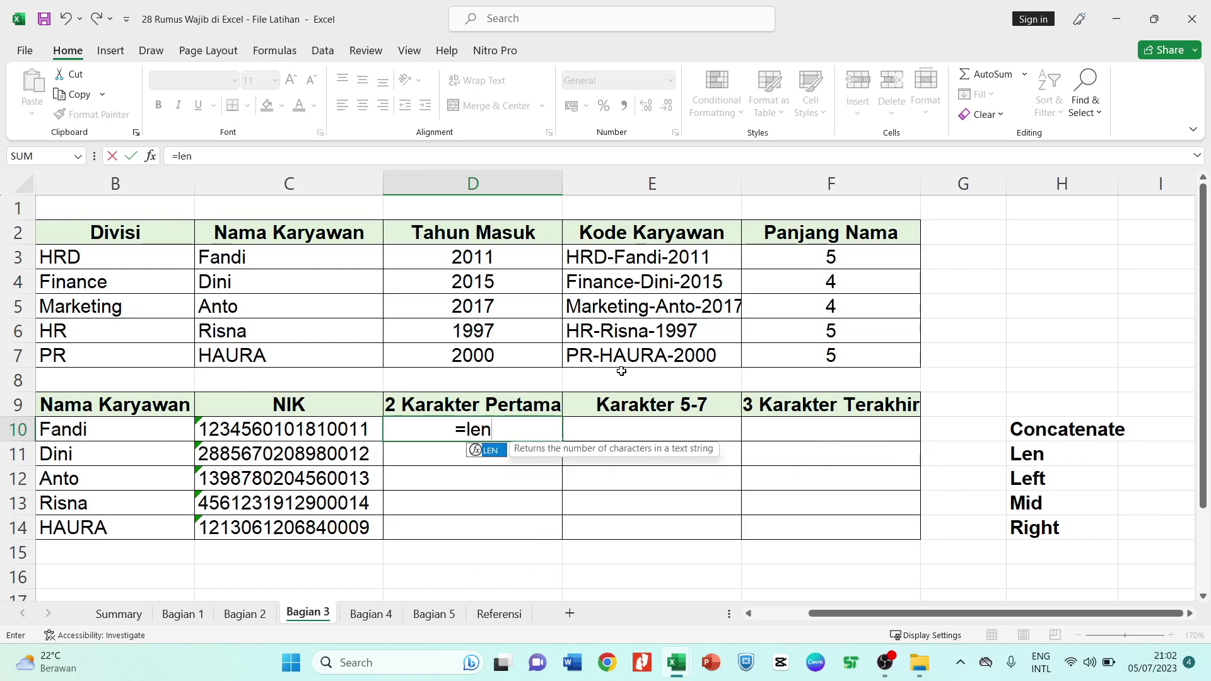
key(BackSpace)
key(BackSpace)
key(BackSpace)
key(BackSpace)
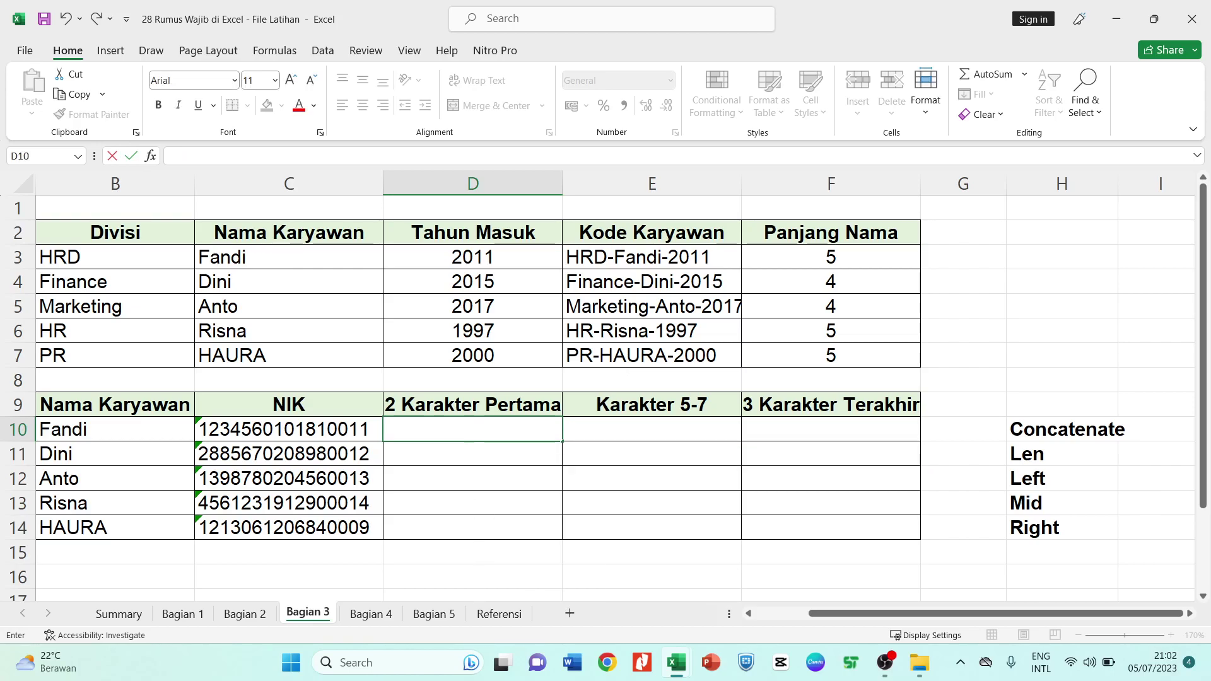
key(Escape)
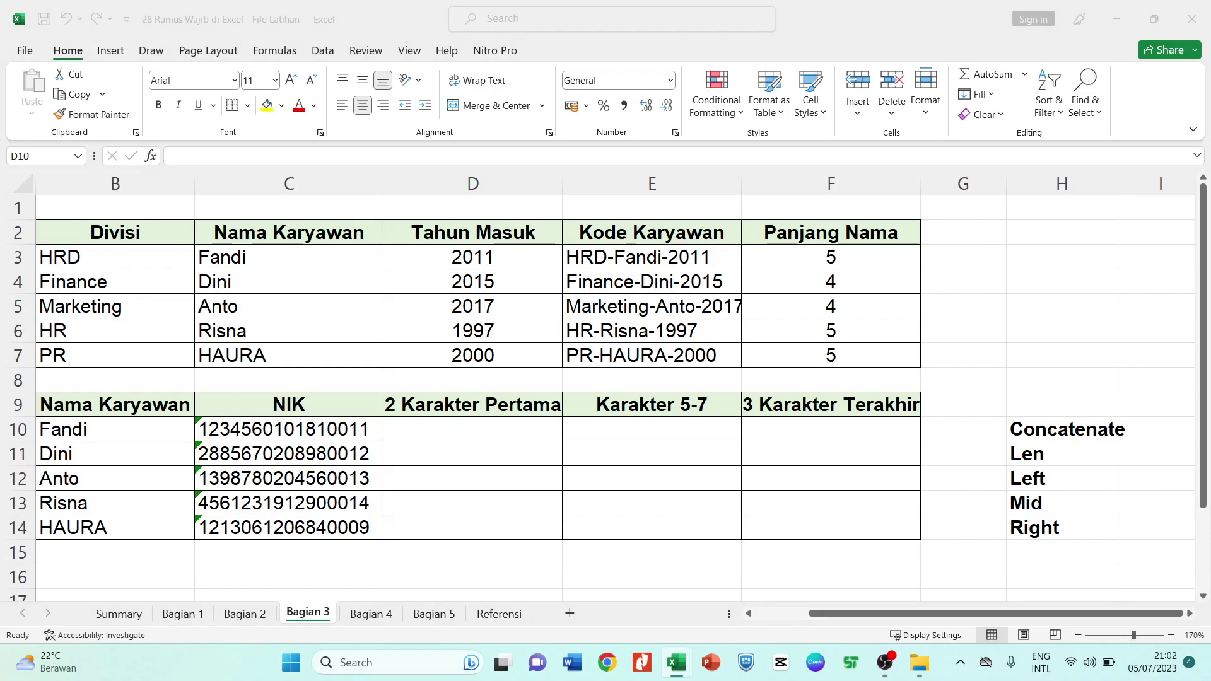
Begin a LEFT formula in D10 under 2 Karakter Pertama for the first employee's row
double_click(402, 436)
text(=)
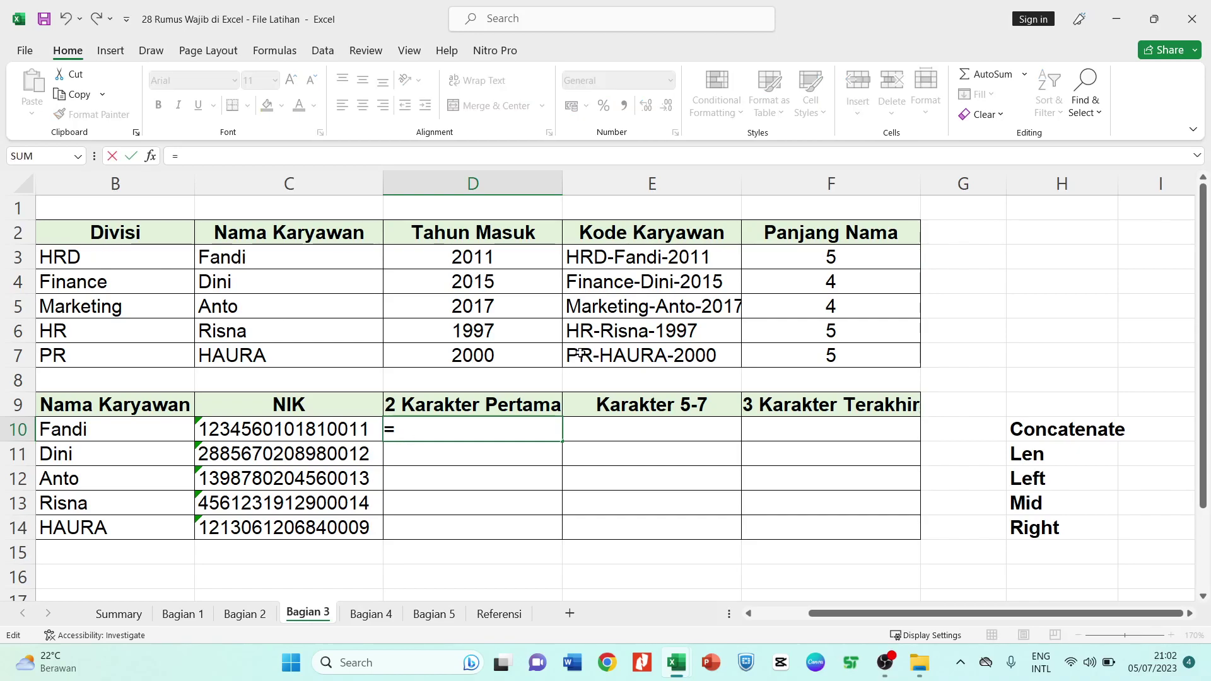
text(le)
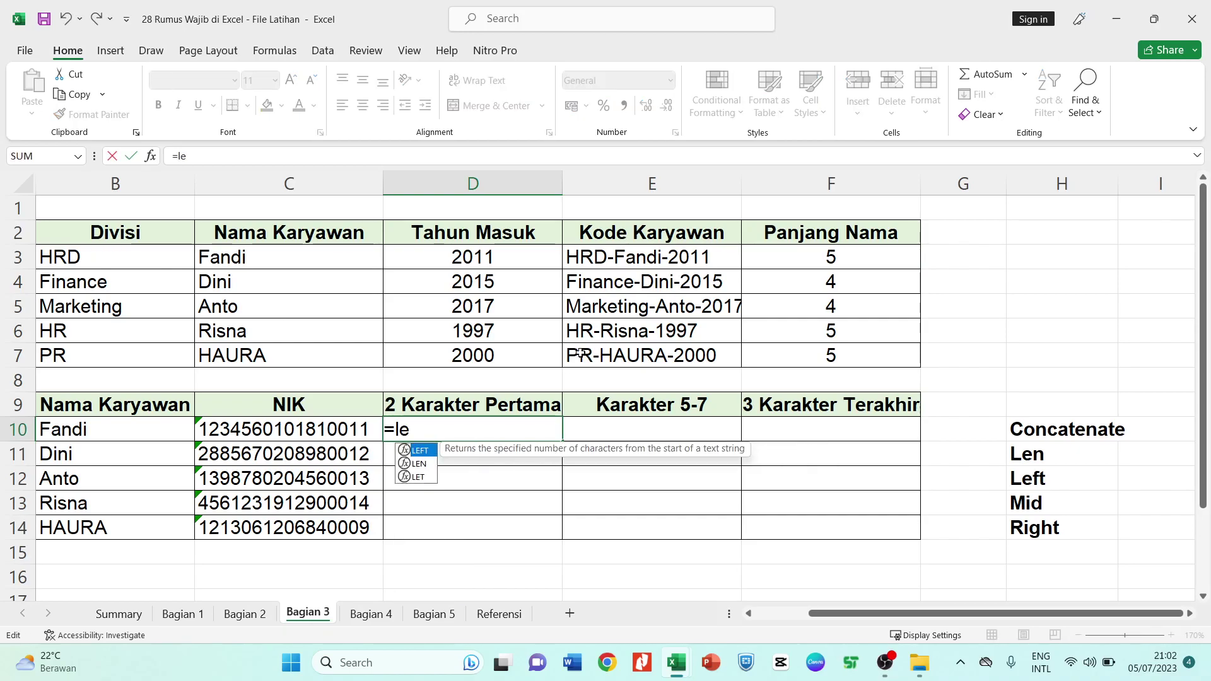
text(n)
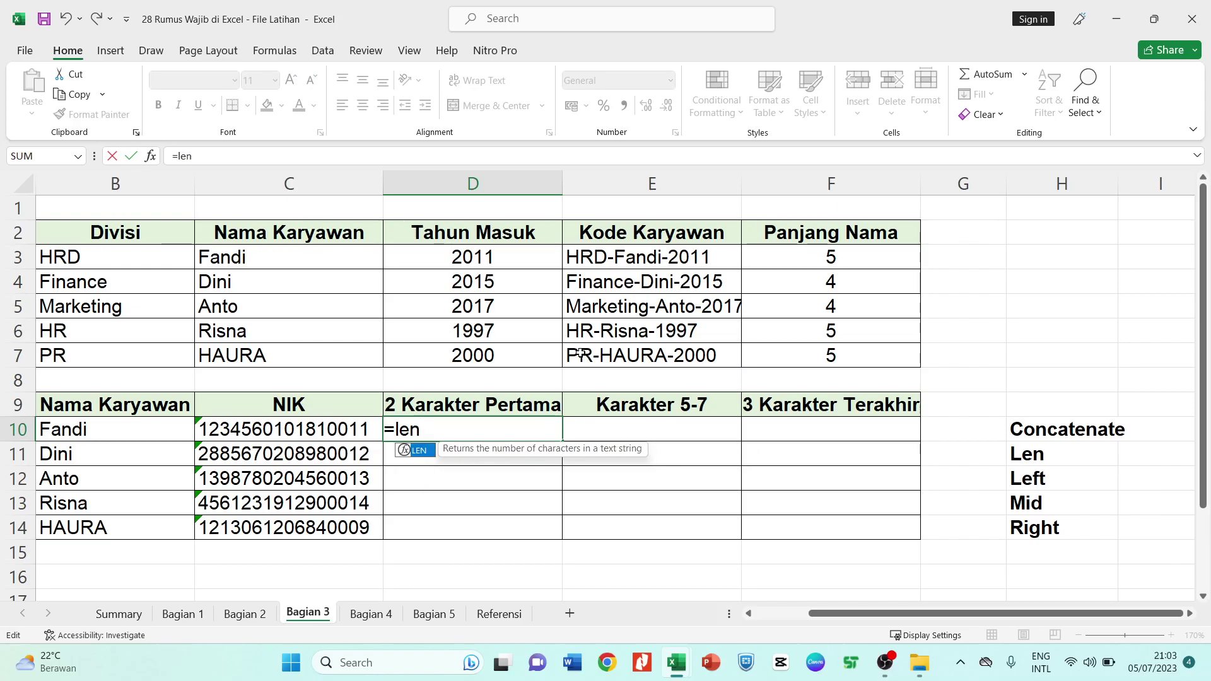
key(BackSpace)
text(f)
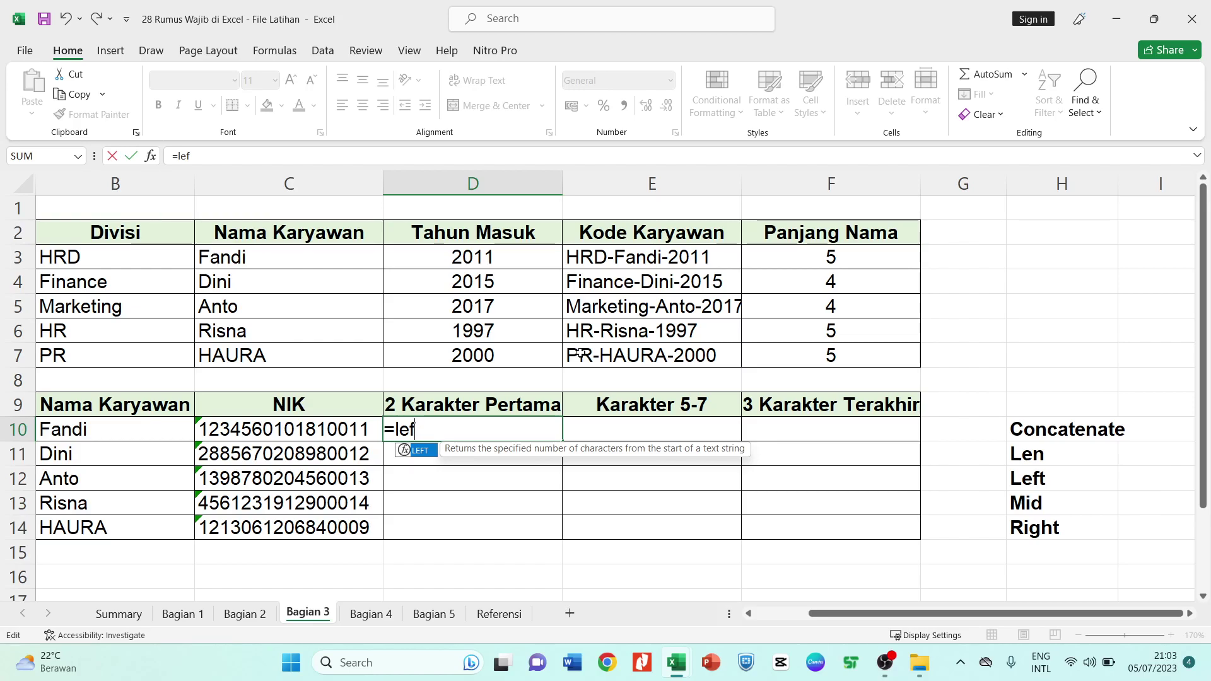
text(()
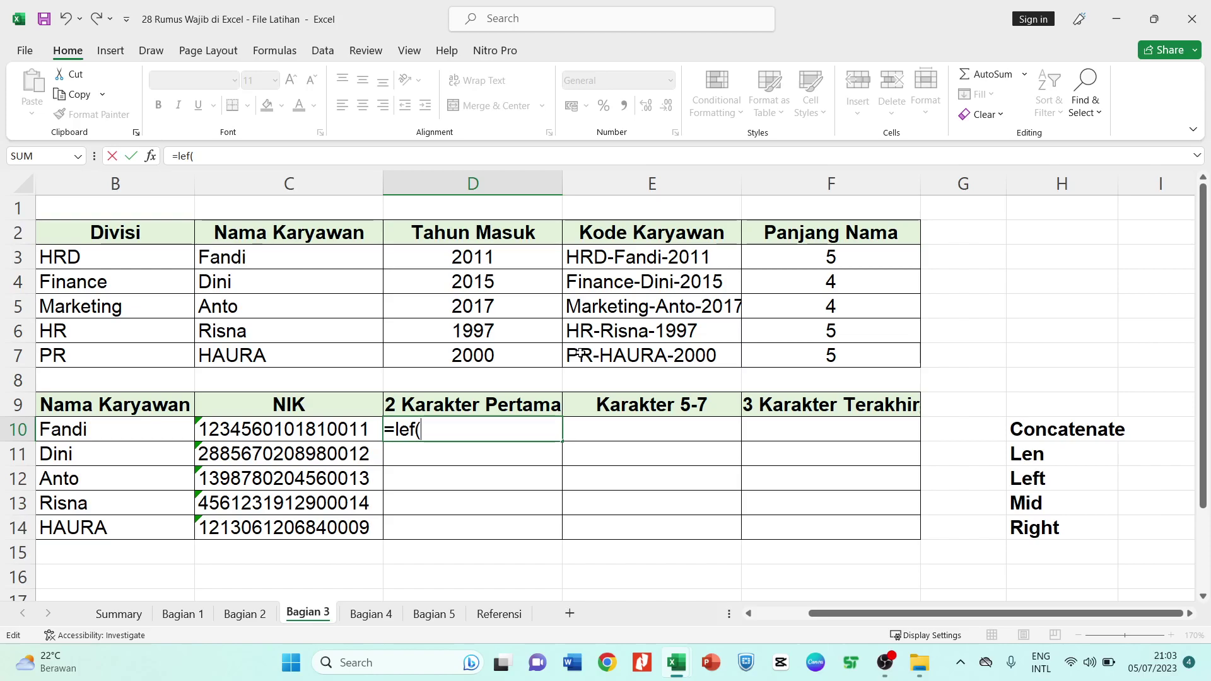
Correct the function name in cell D10 to LEFT and complete the formula as =LEFT(C10;2)
key(BackSpace)
text(t()
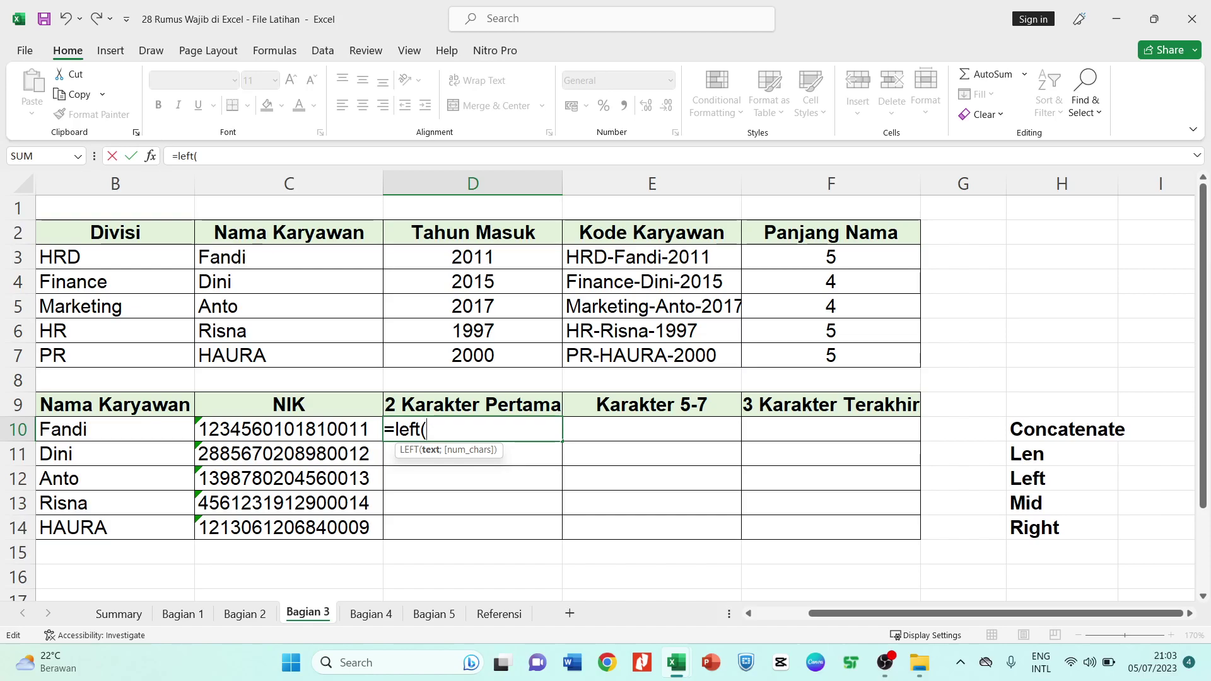
click(288, 429)
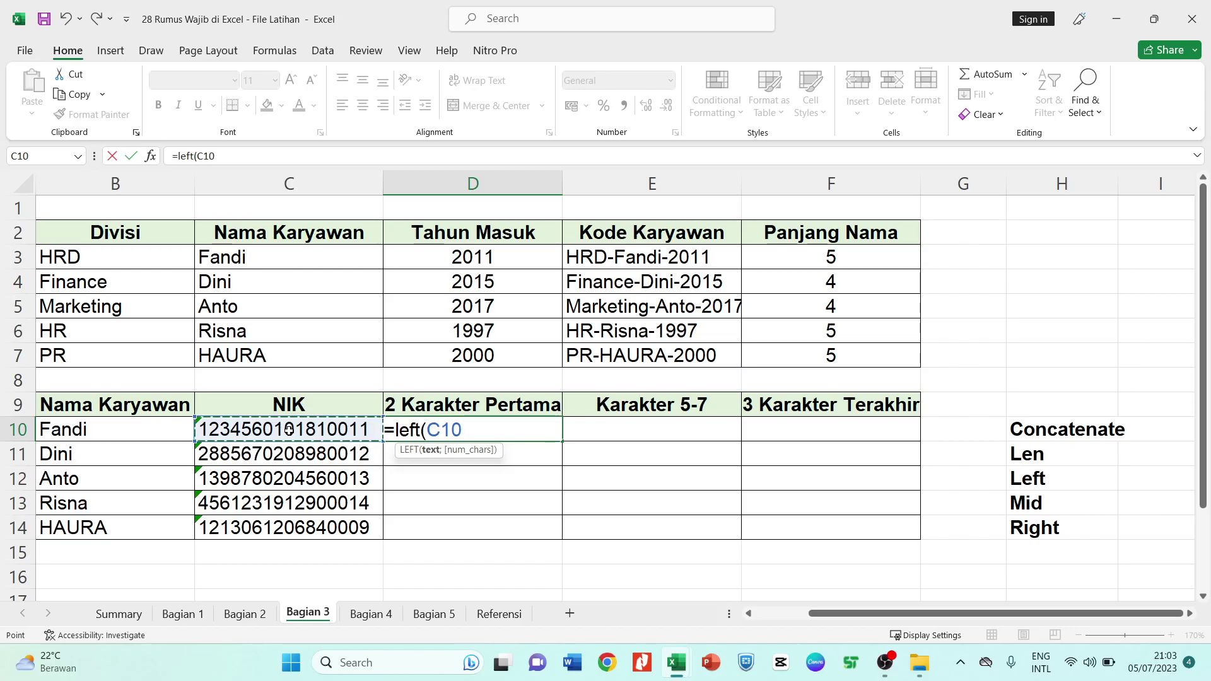
text(;)
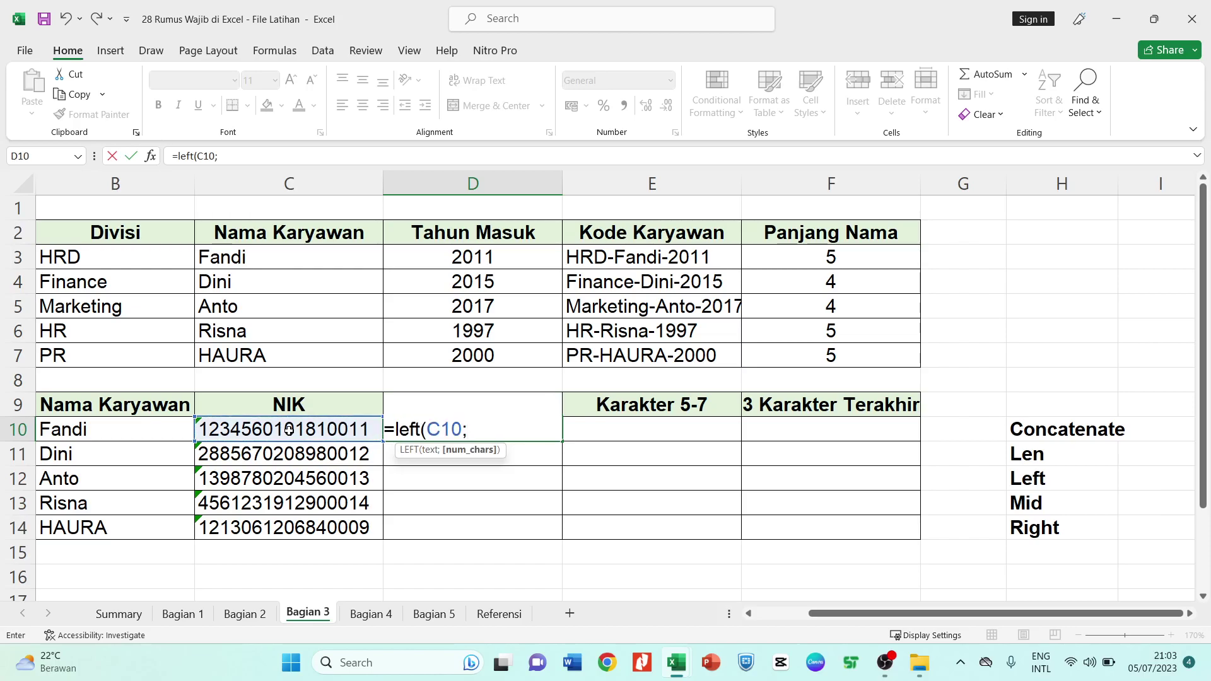
text(2))
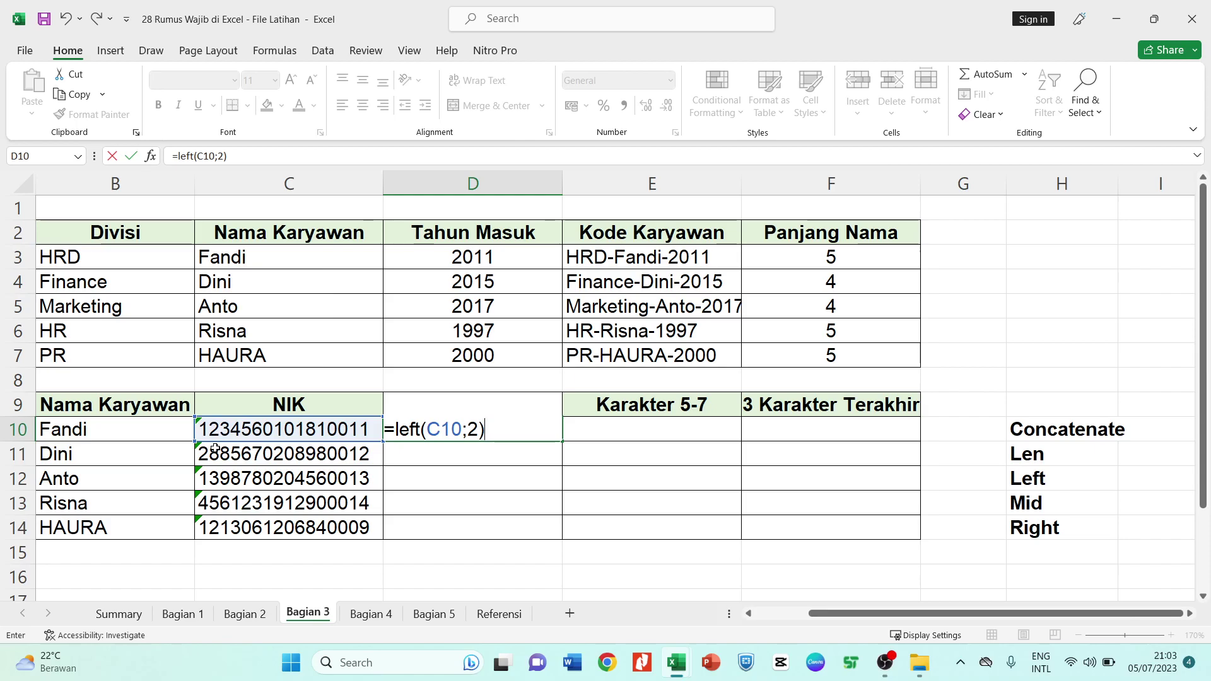
key(Return)
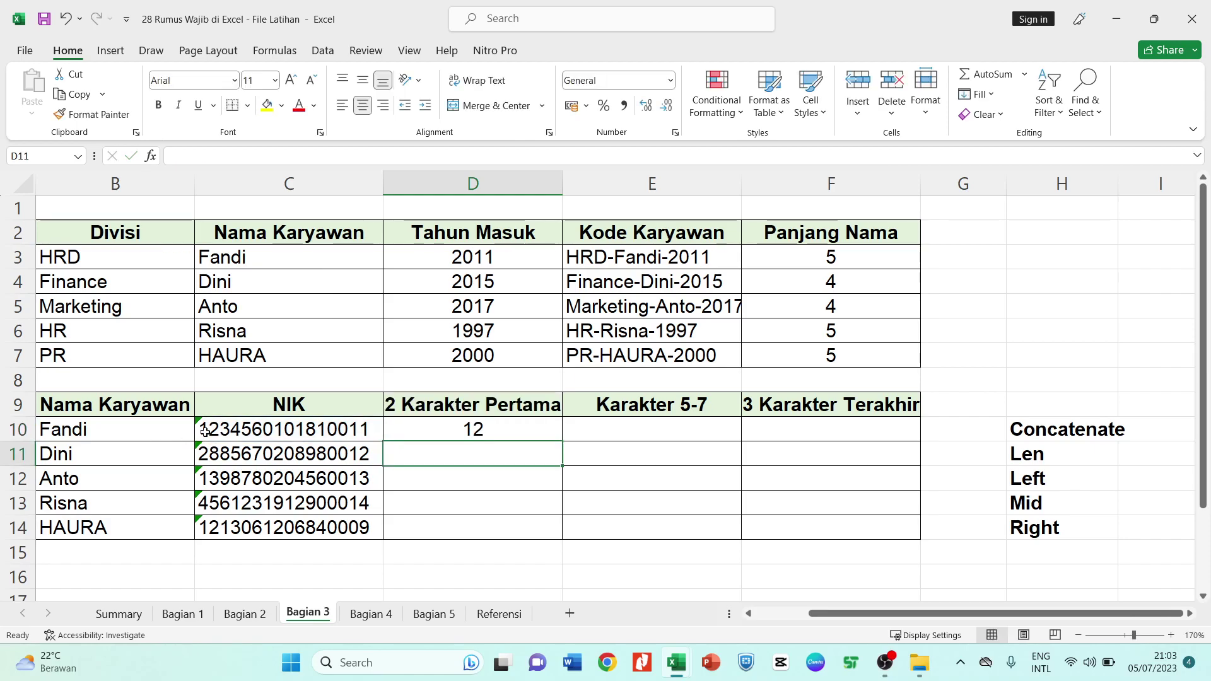
Fill the LEFT formula from D10 down through D14
click(498, 426)
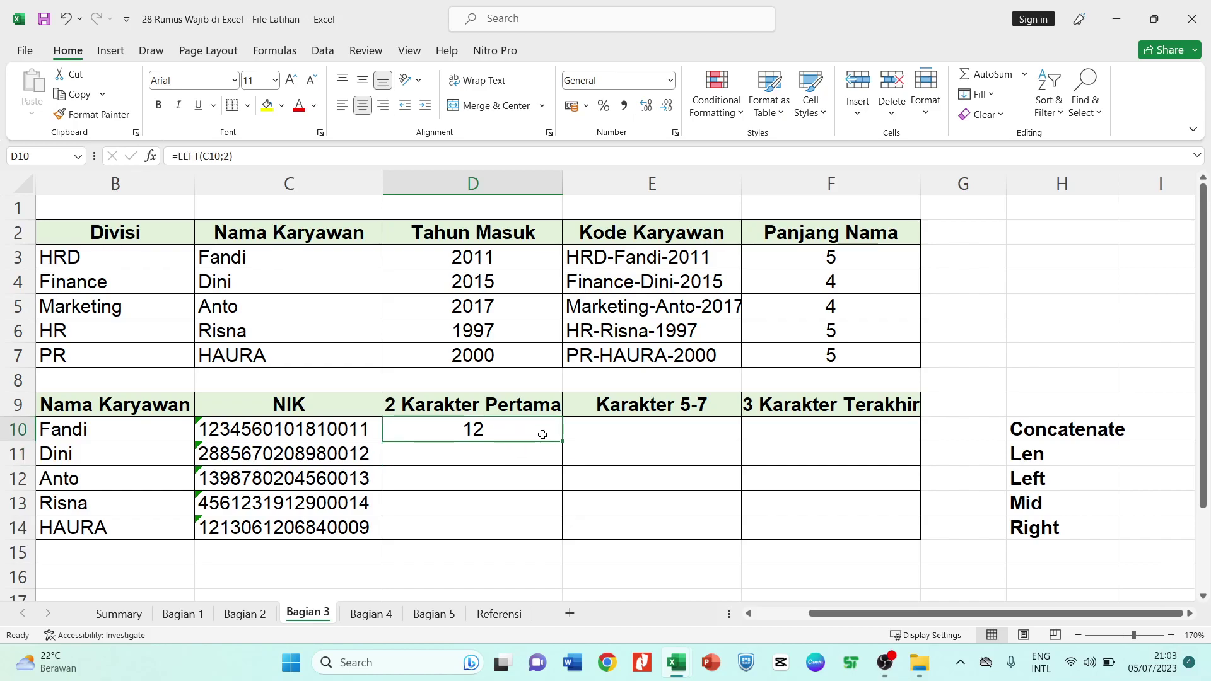
drag(563, 443, 566, 533)
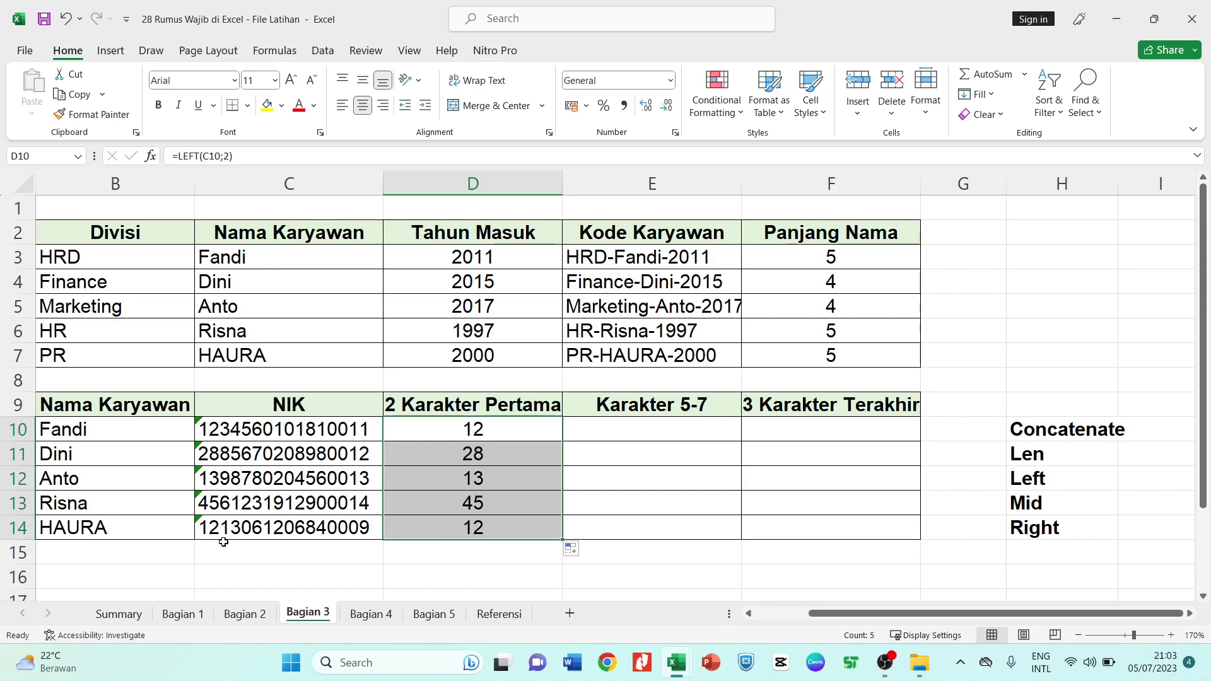
click(513, 479)
Enter the formula =MID(C10;5;7) in cell E10 to extract characters from the middle of the NIK
click(608, 425)
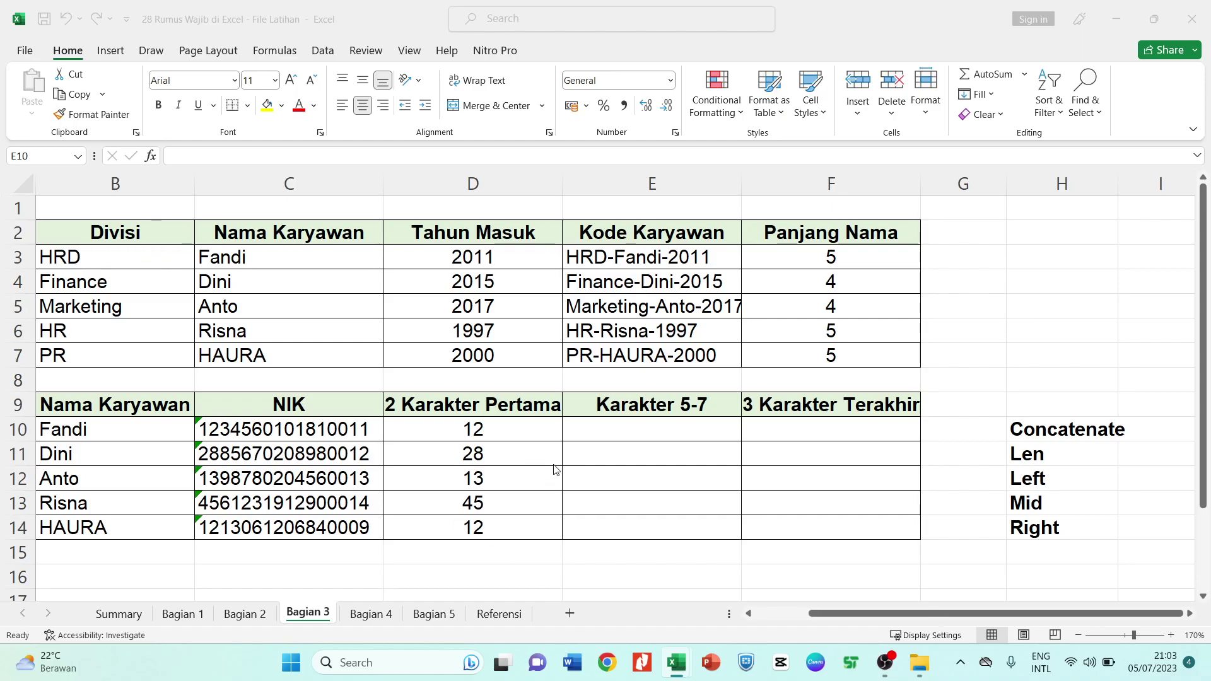
click(592, 436)
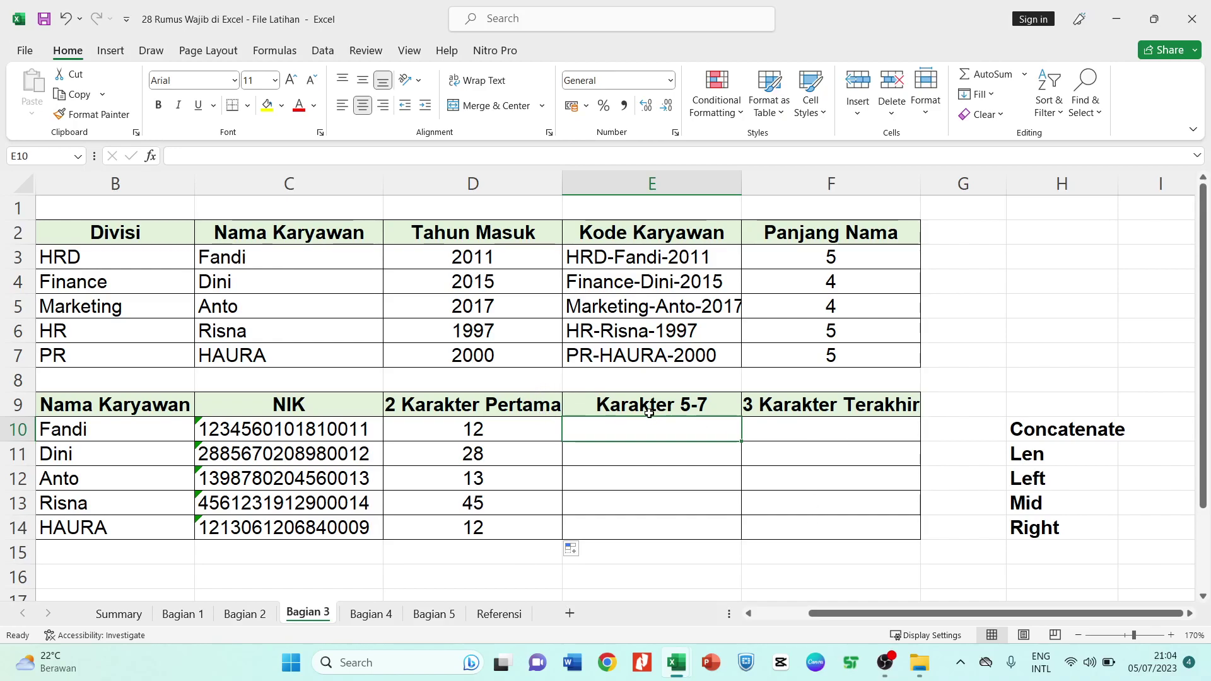
text(=)
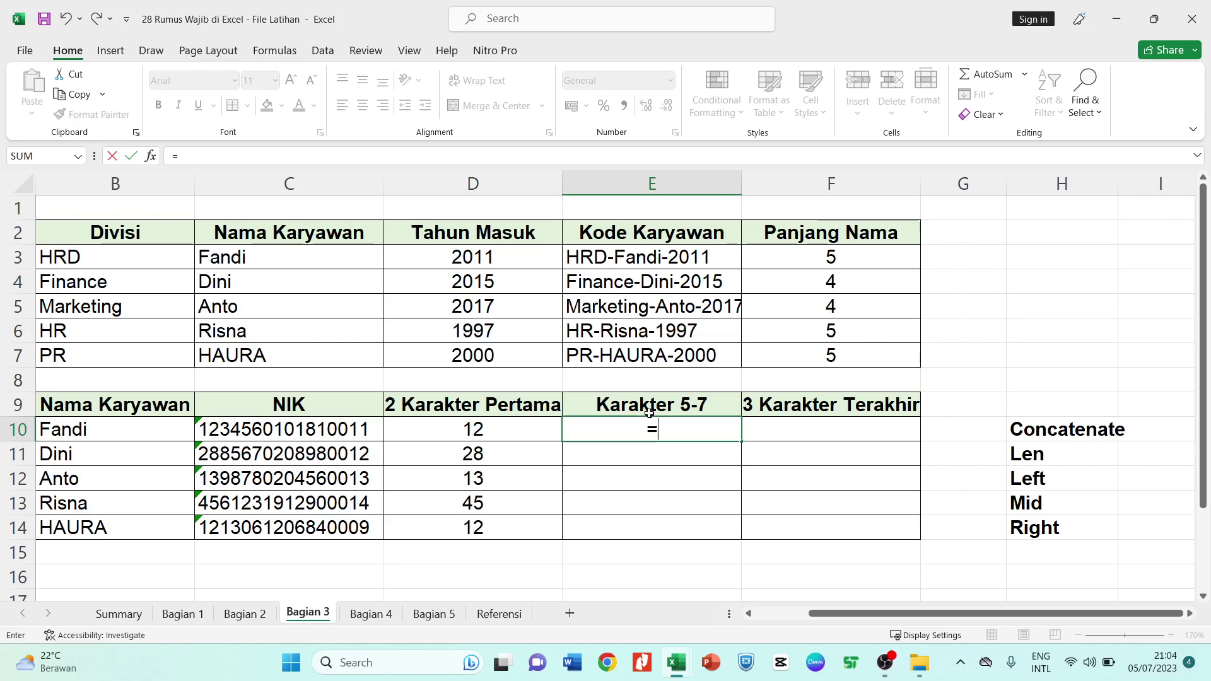
text(mid)
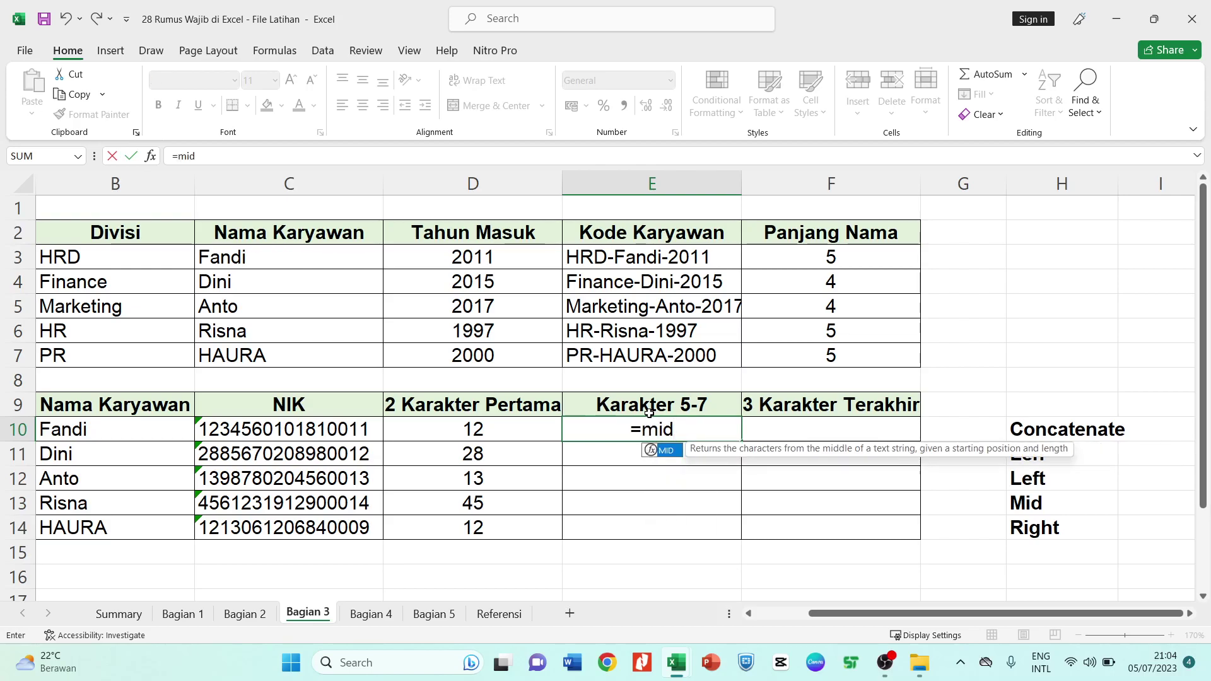
key(Tab)
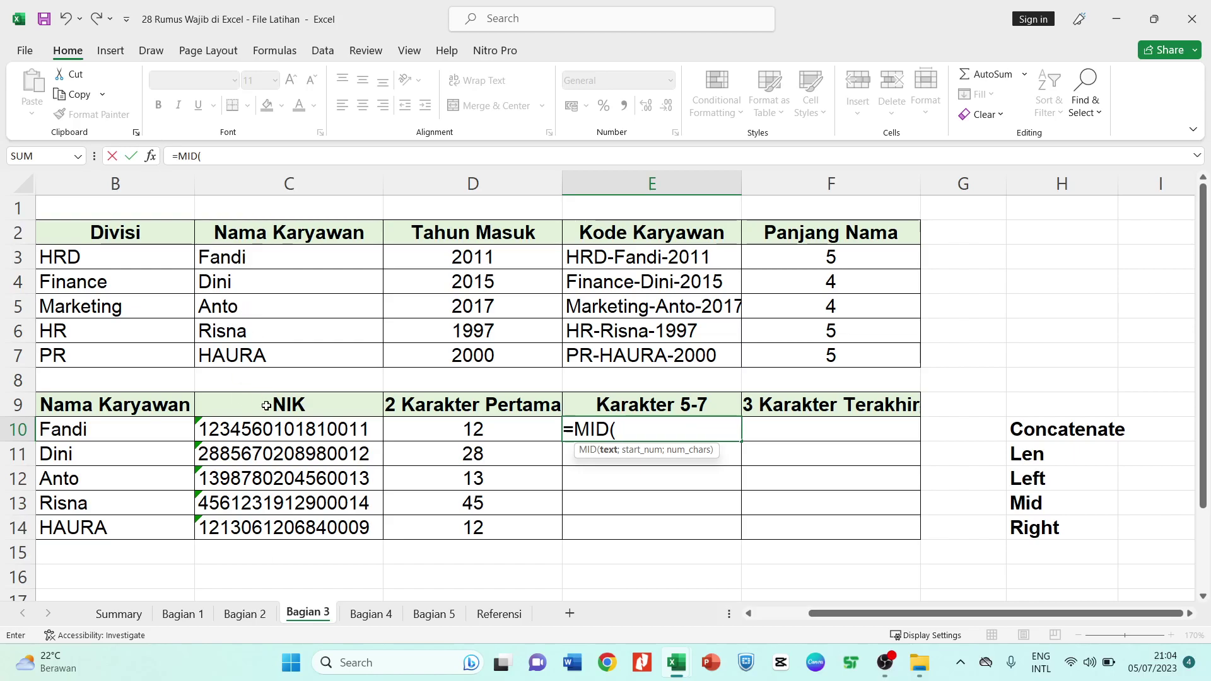
click(248, 436)
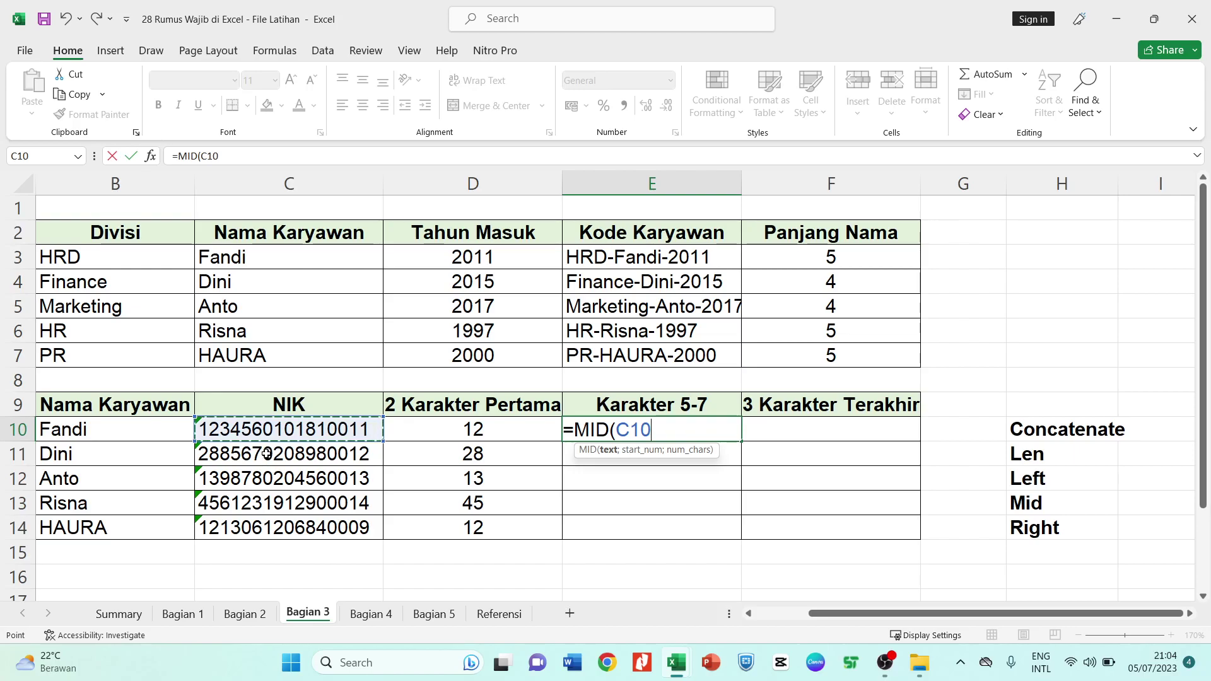
text(;)
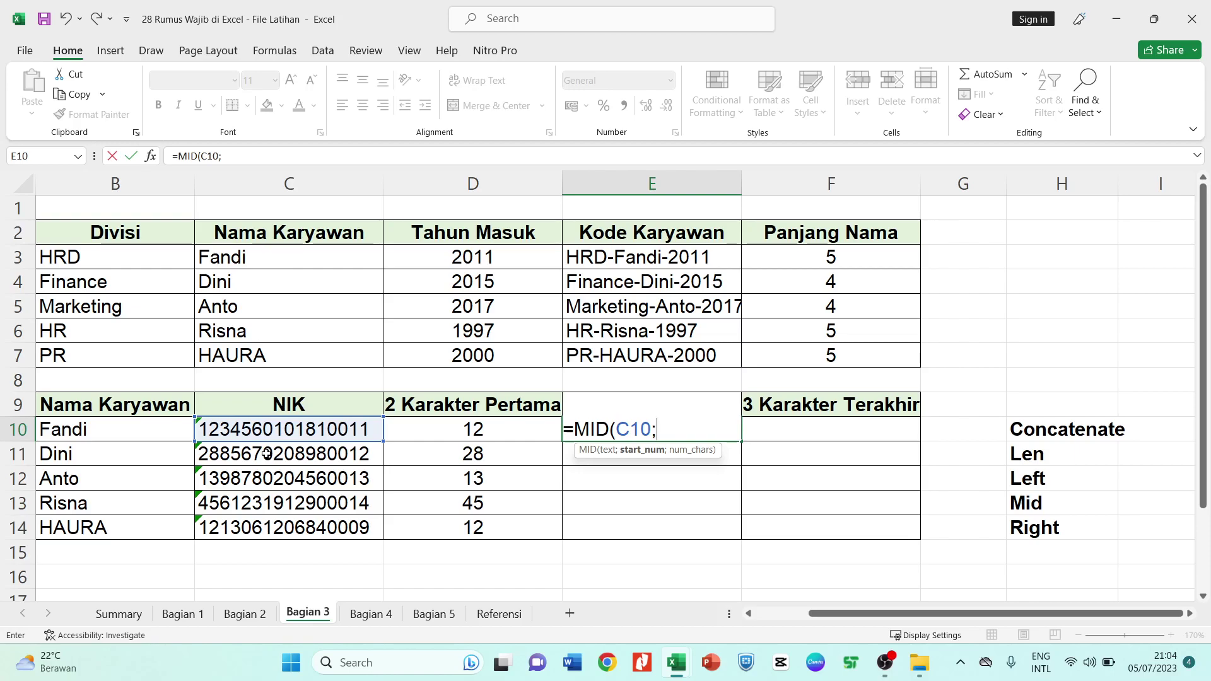
text(5)
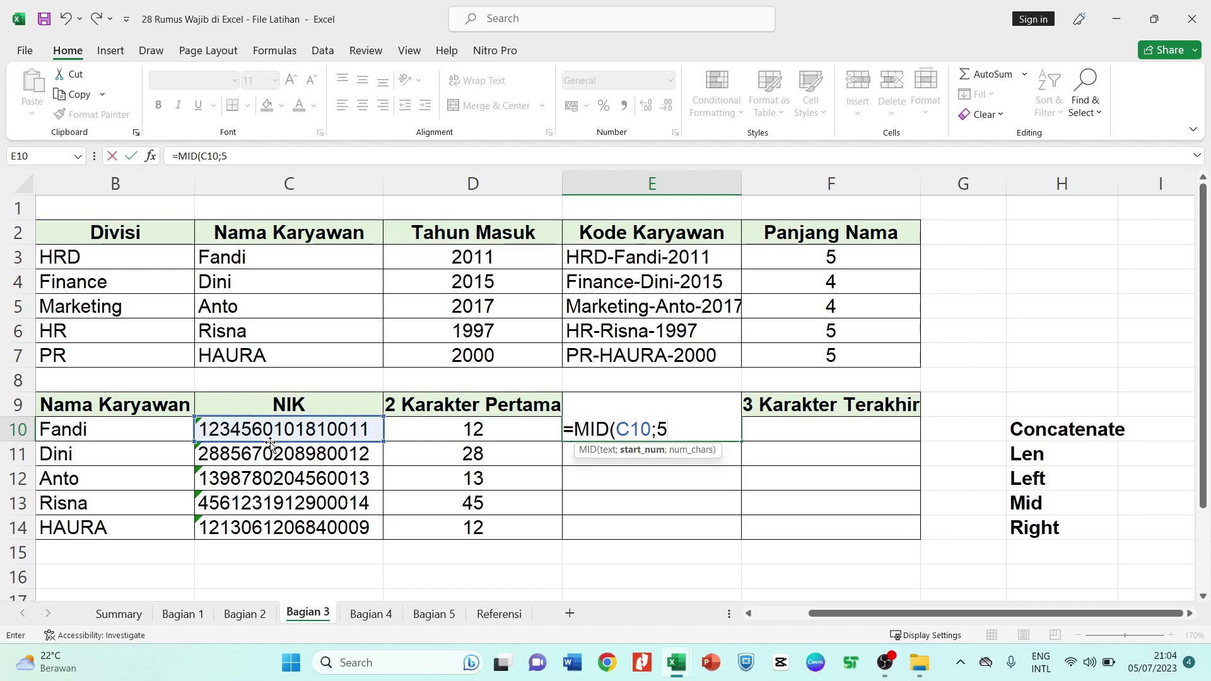
text(;)
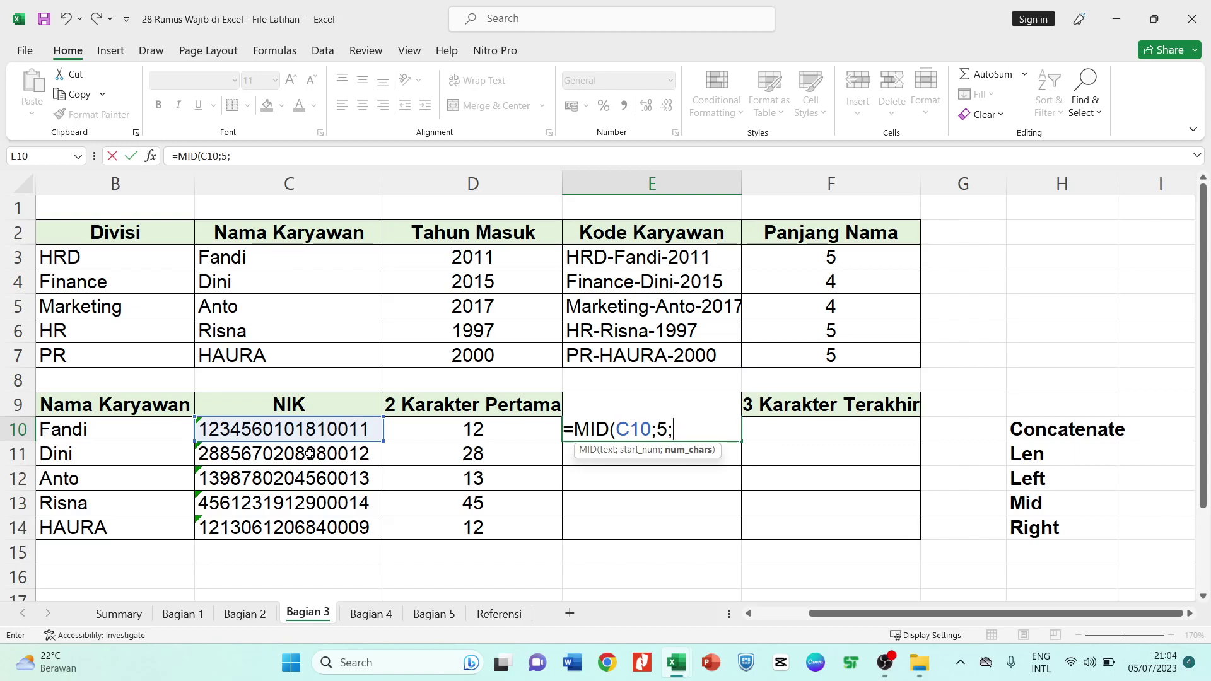
text(7))
key(Return)
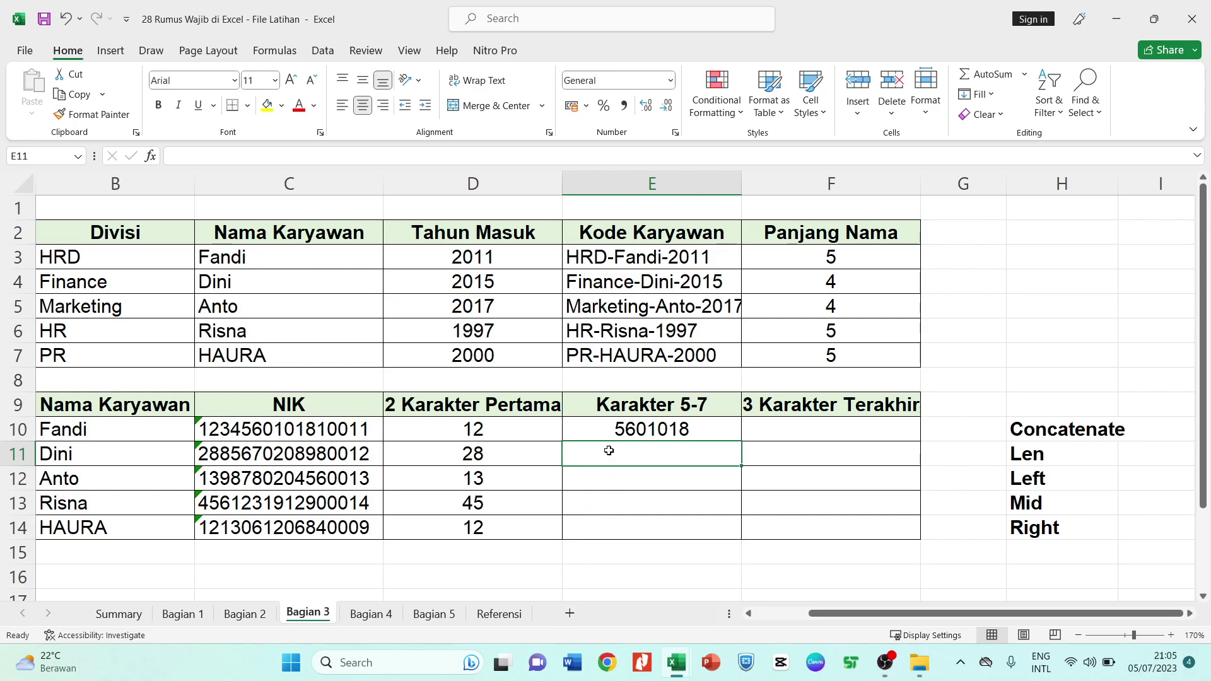
Set the number of characters in E10's MID formula to 3, giving =MID(C10;5;3)
click(617, 429)
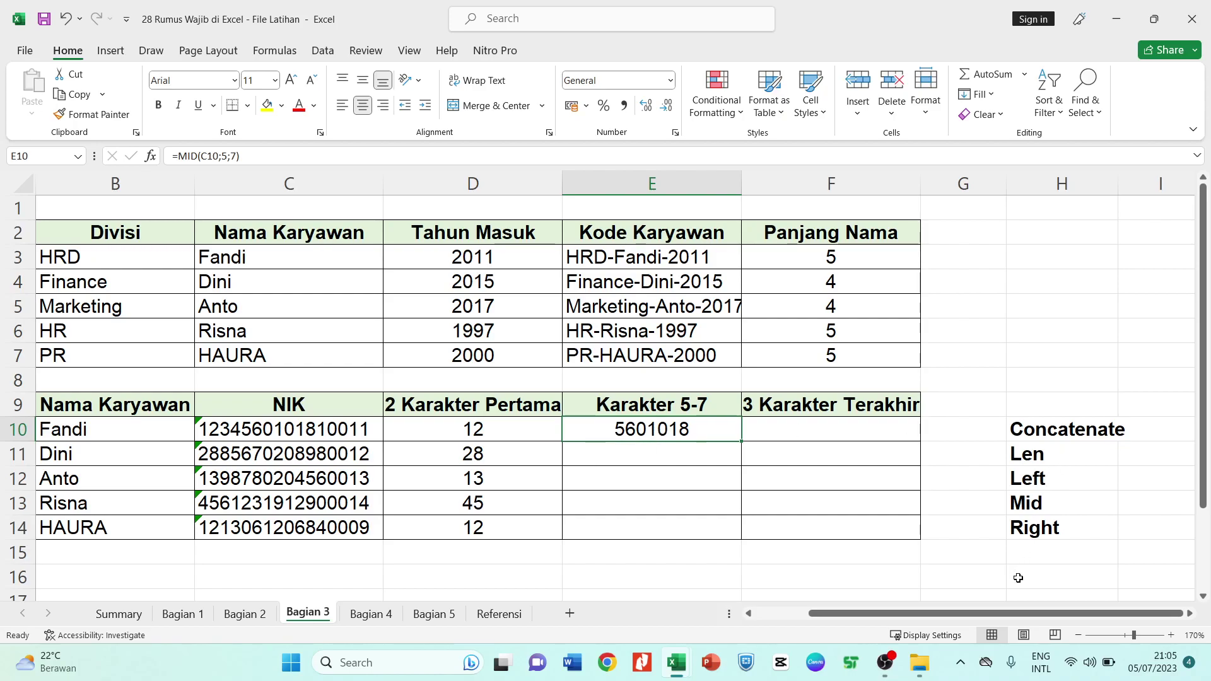
click(235, 156)
double_click(235, 156)
text(3)
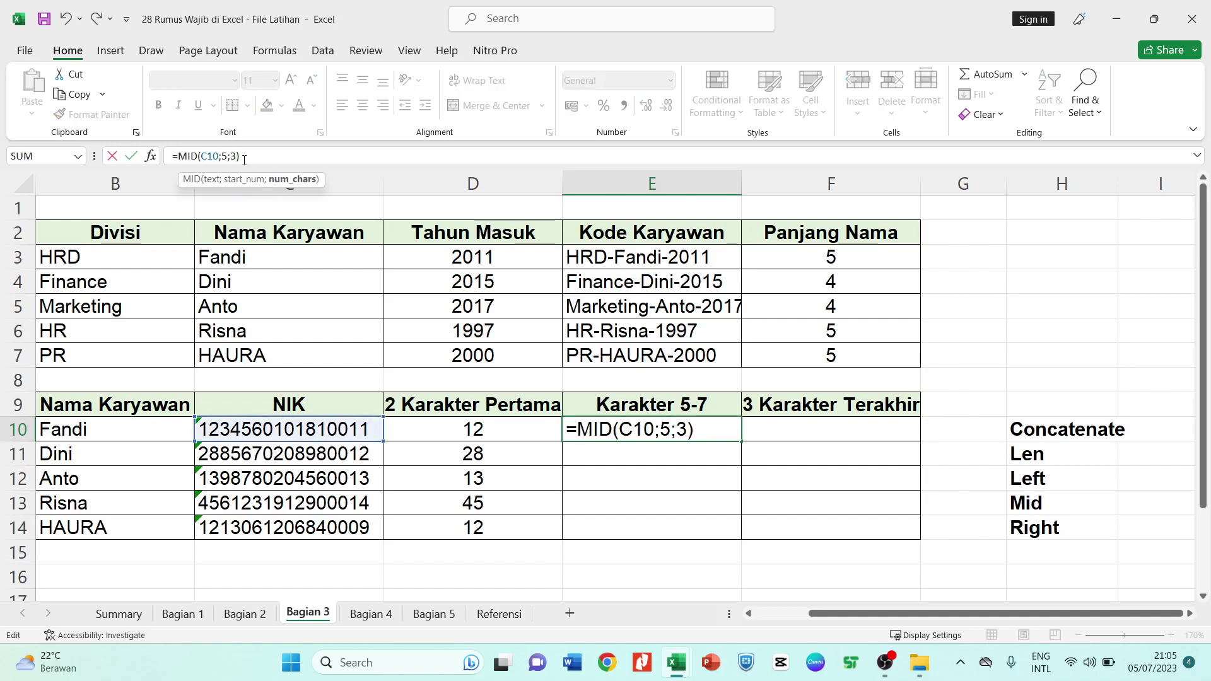
key(Return)
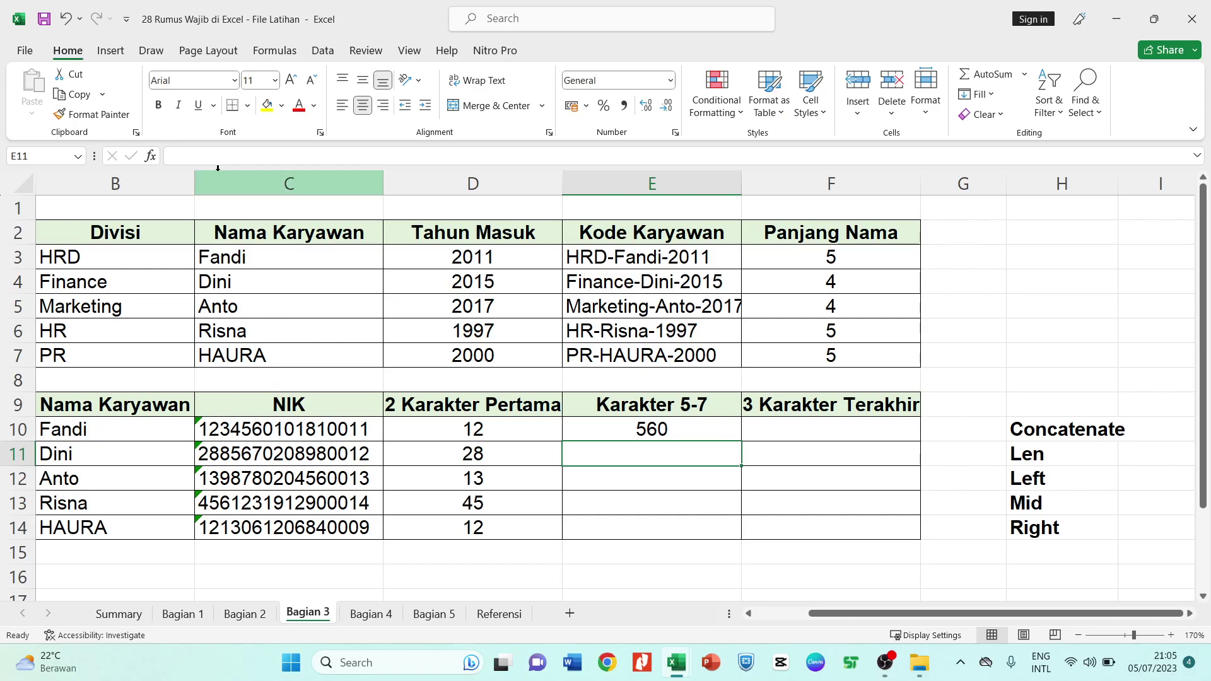
Set the number of characters in E10's MID formula to 5, giving =MID(C10;5;5)
click(656, 430)
drag(230, 156, 236, 155)
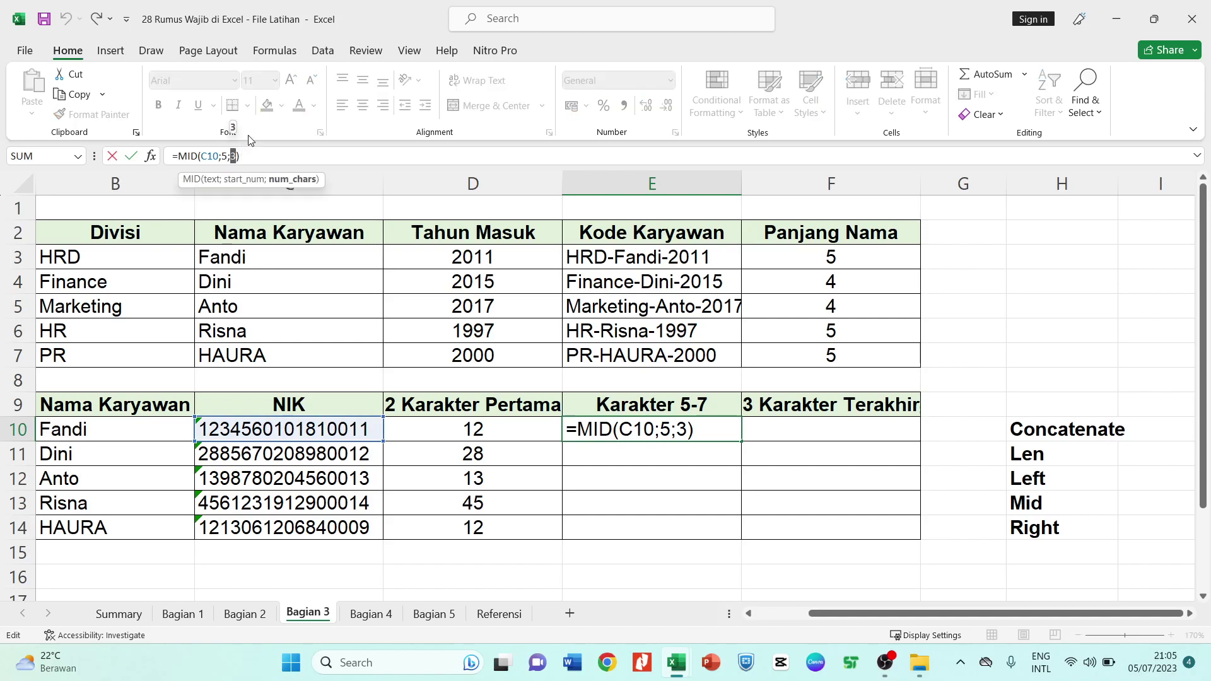
text(5)
key(Return)
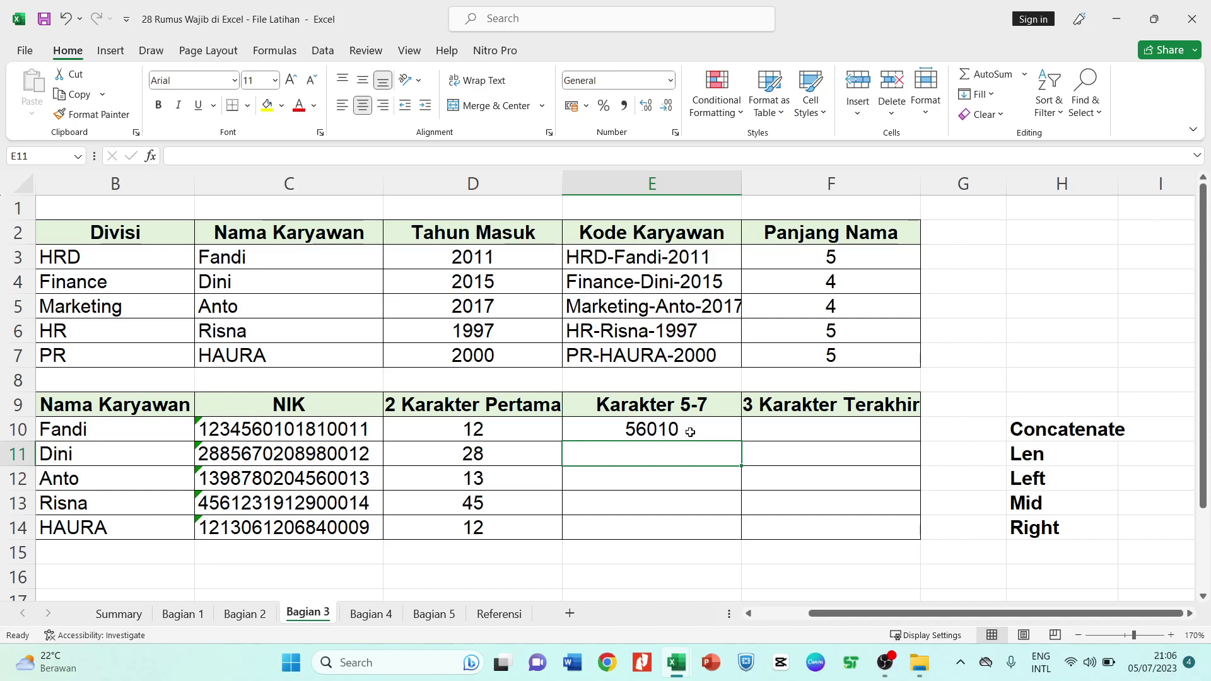
Change the column header in cell E9 to "Karakter 5-1"
click(688, 432)
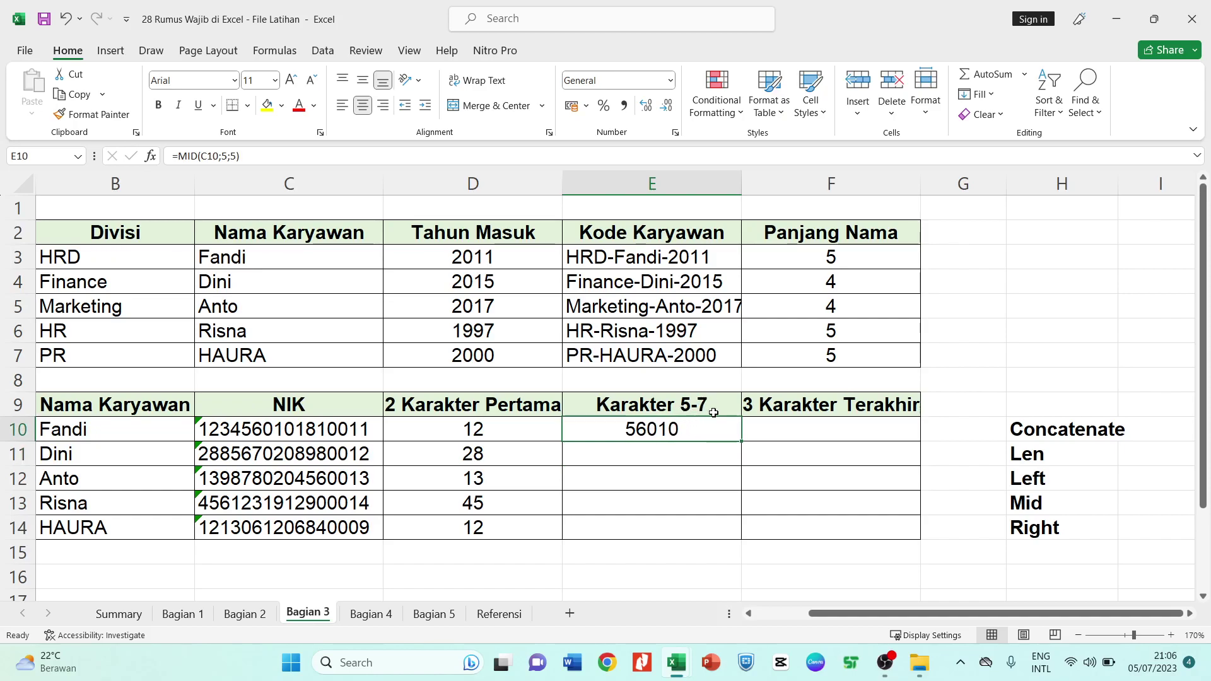
double_click(705, 404)
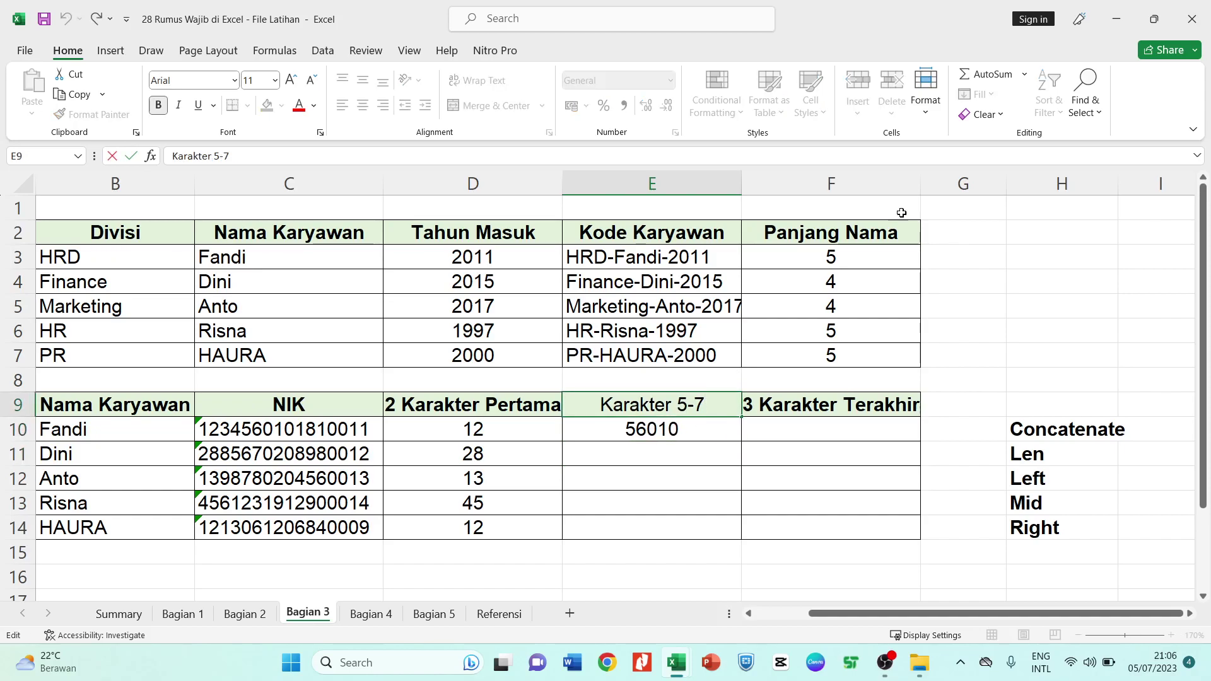
key(BackSpace)
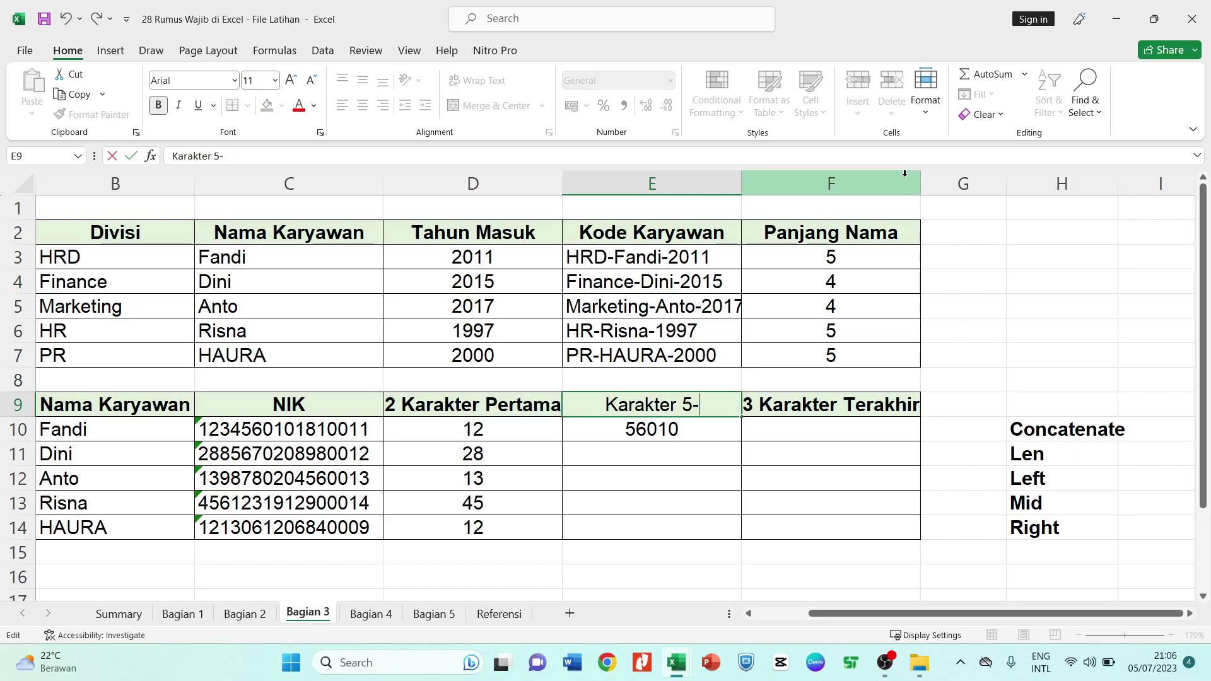
text(1)
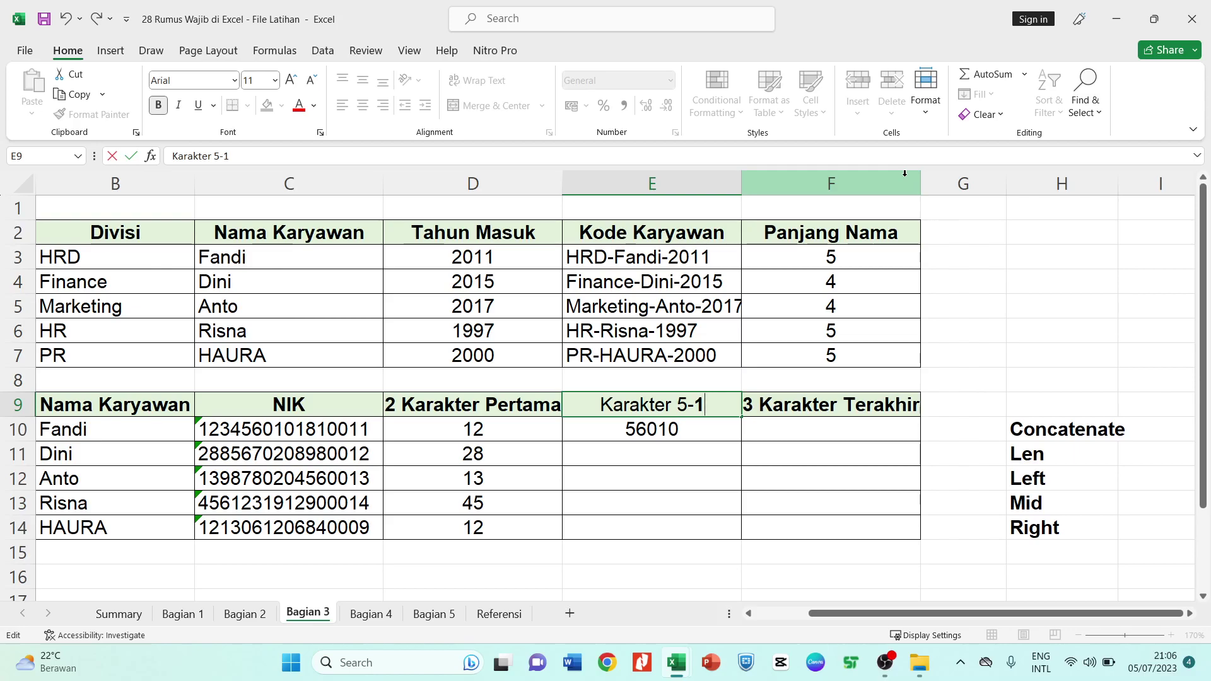
click(904, 173)
right_click(905, 178)
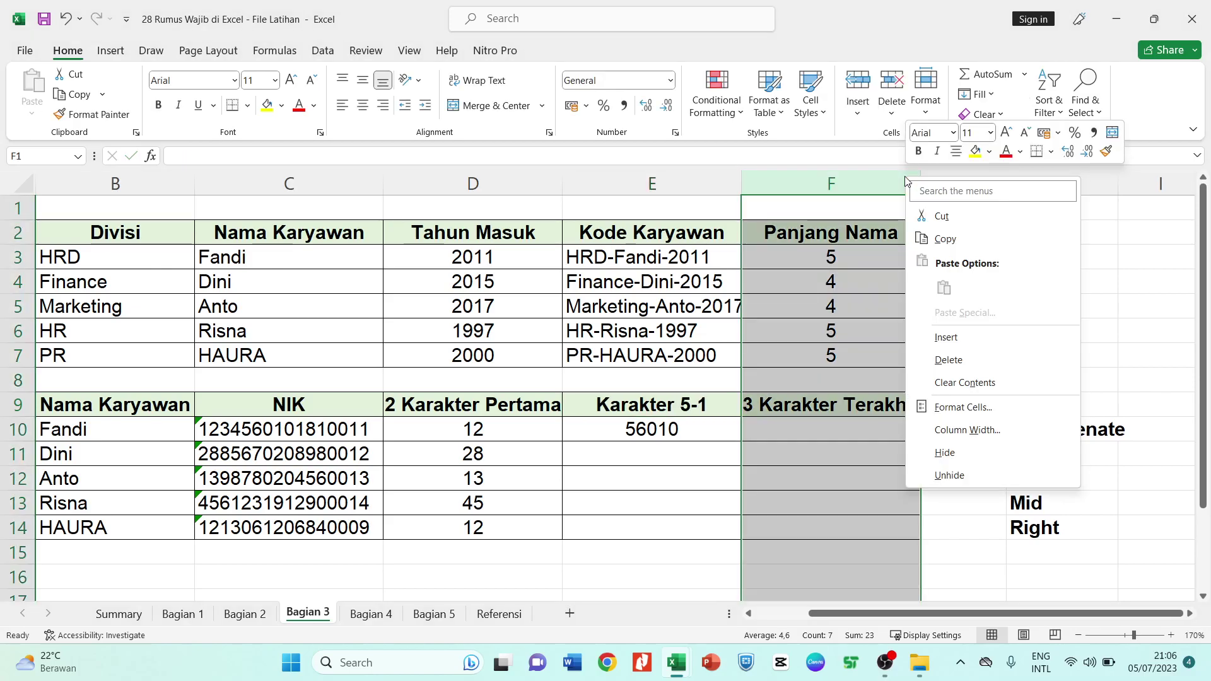
key(Escape)
Set the header in cell E9 to "Karakter 5-9" and fill the MID formula from E10 down through E14
double_click(697, 405)
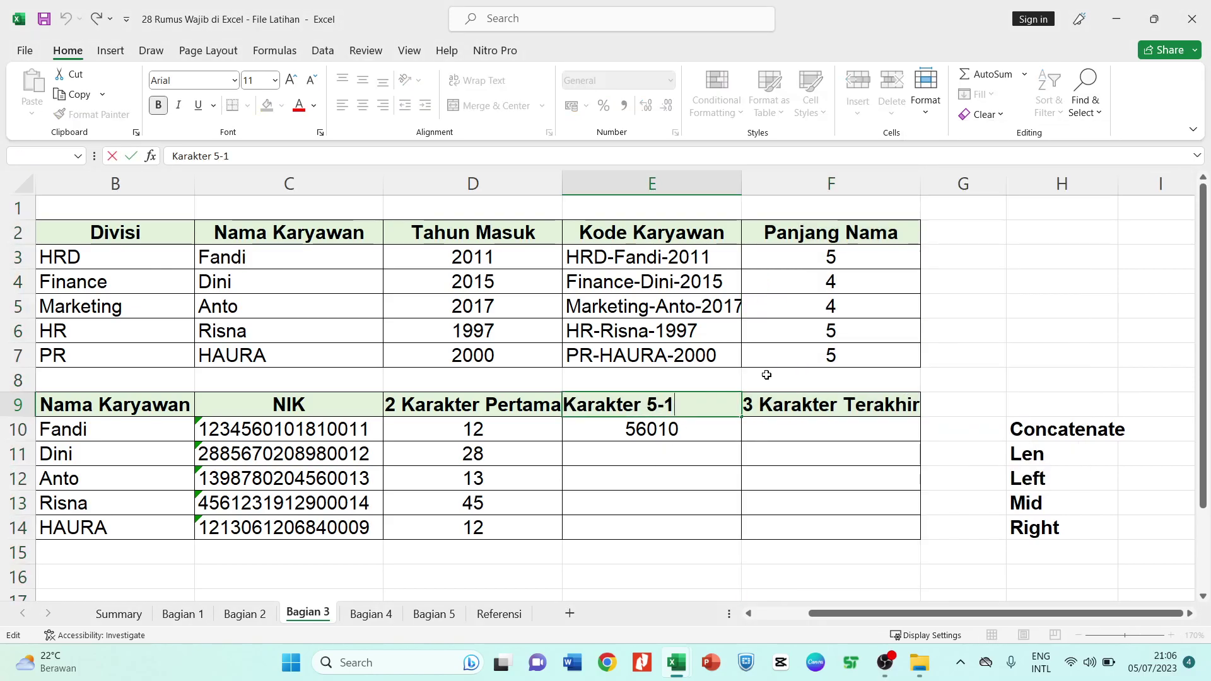
key(BackSpace)
text(9)
key(Return)
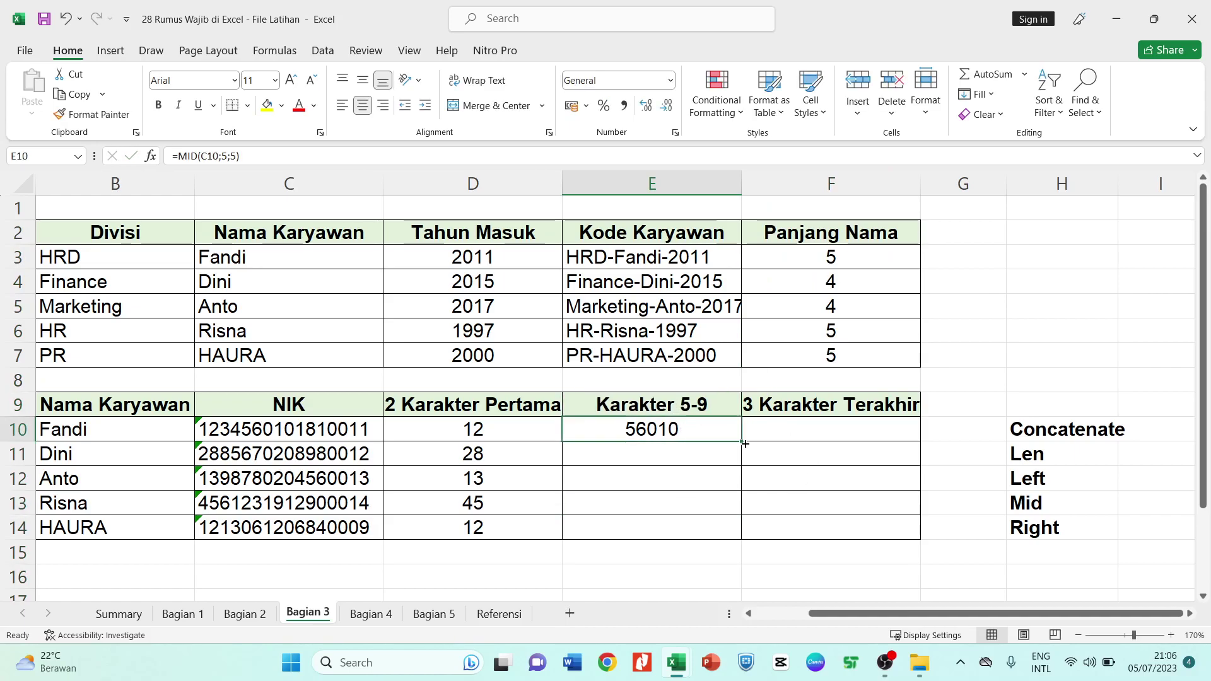
drag(745, 443, 764, 536)
click(808, 480)
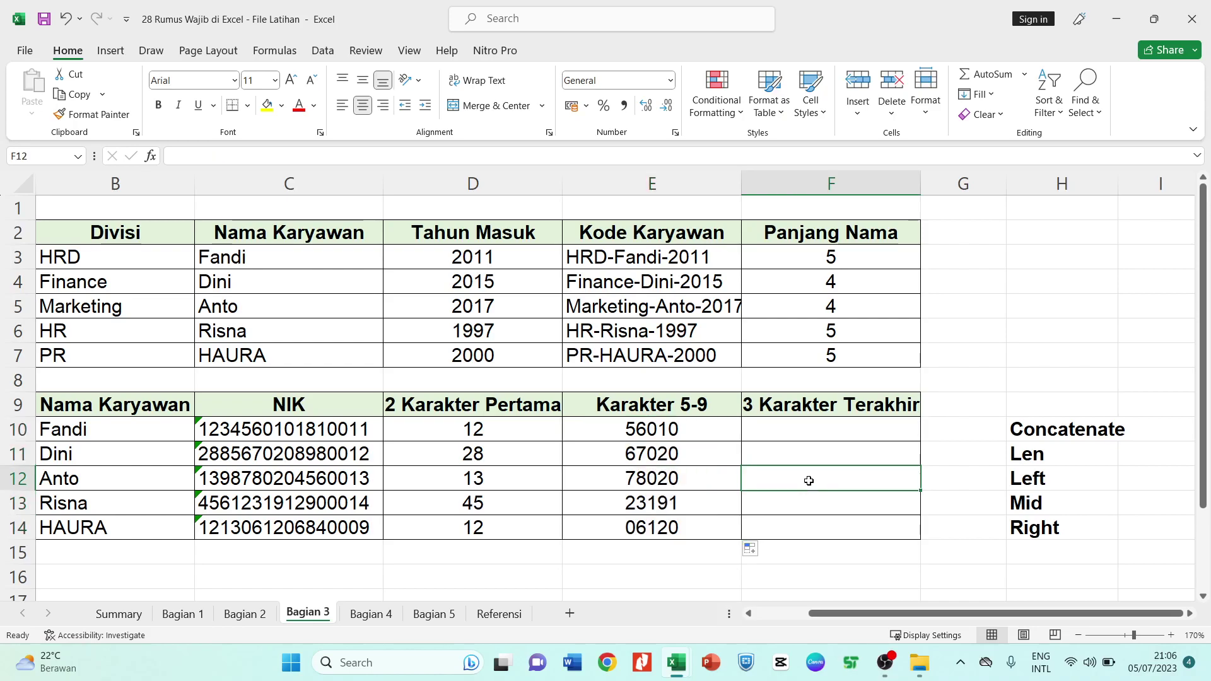
Enter the formula =RIGHT(C10;3) in cell F10 to extract the last three characters of the NIK
click(779, 427)
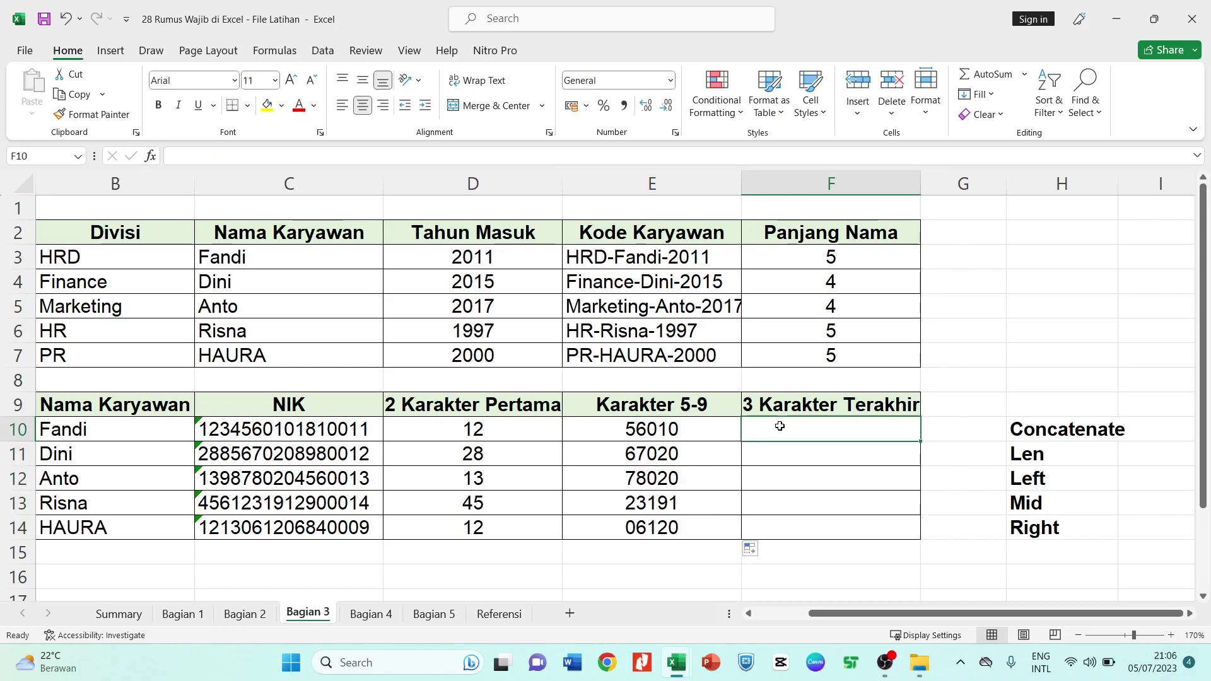
text(=)
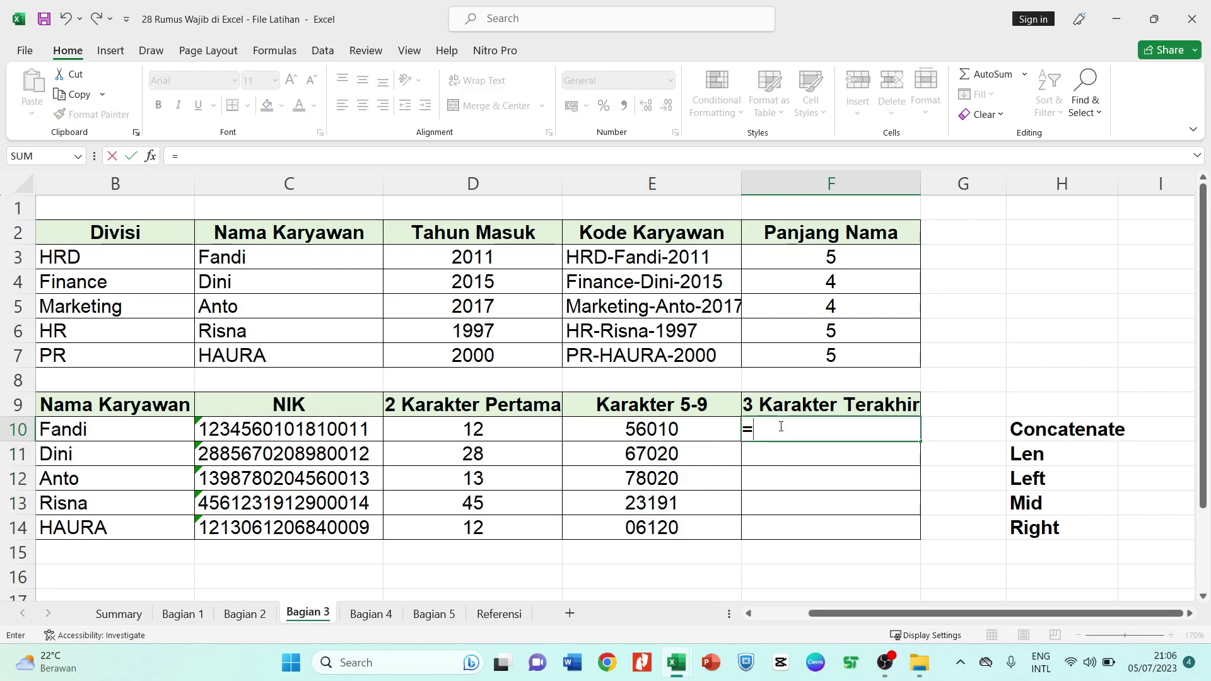
text(right)
key(Tab)
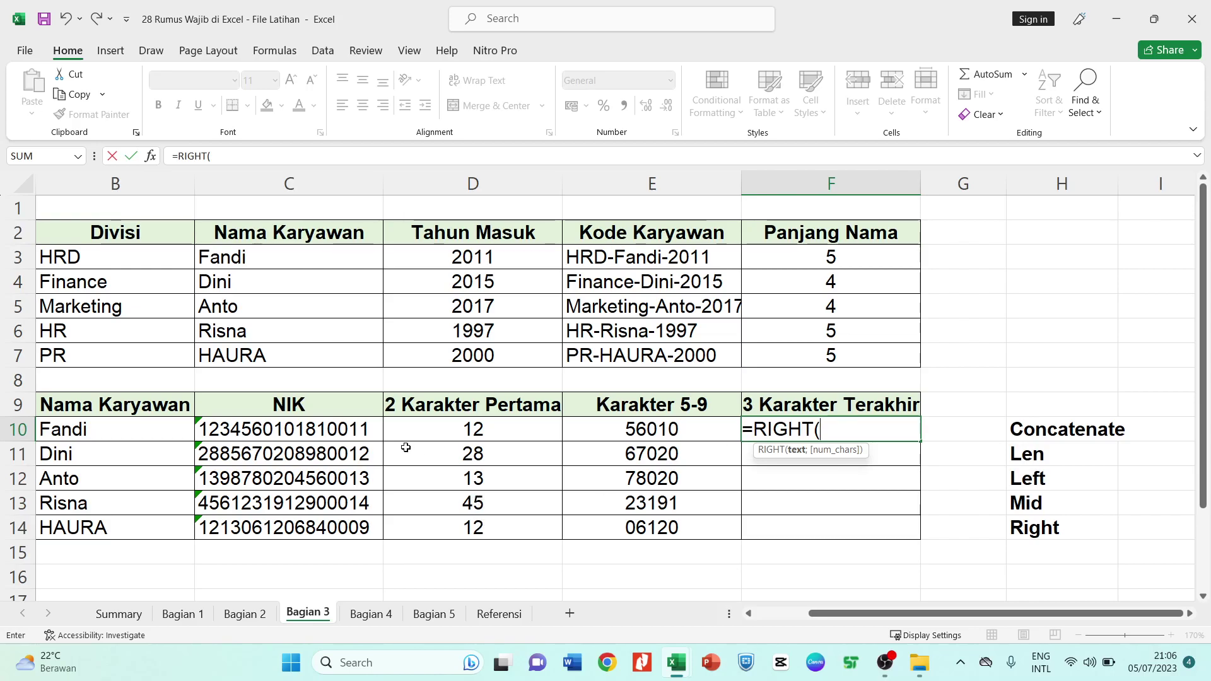
click(377, 431)
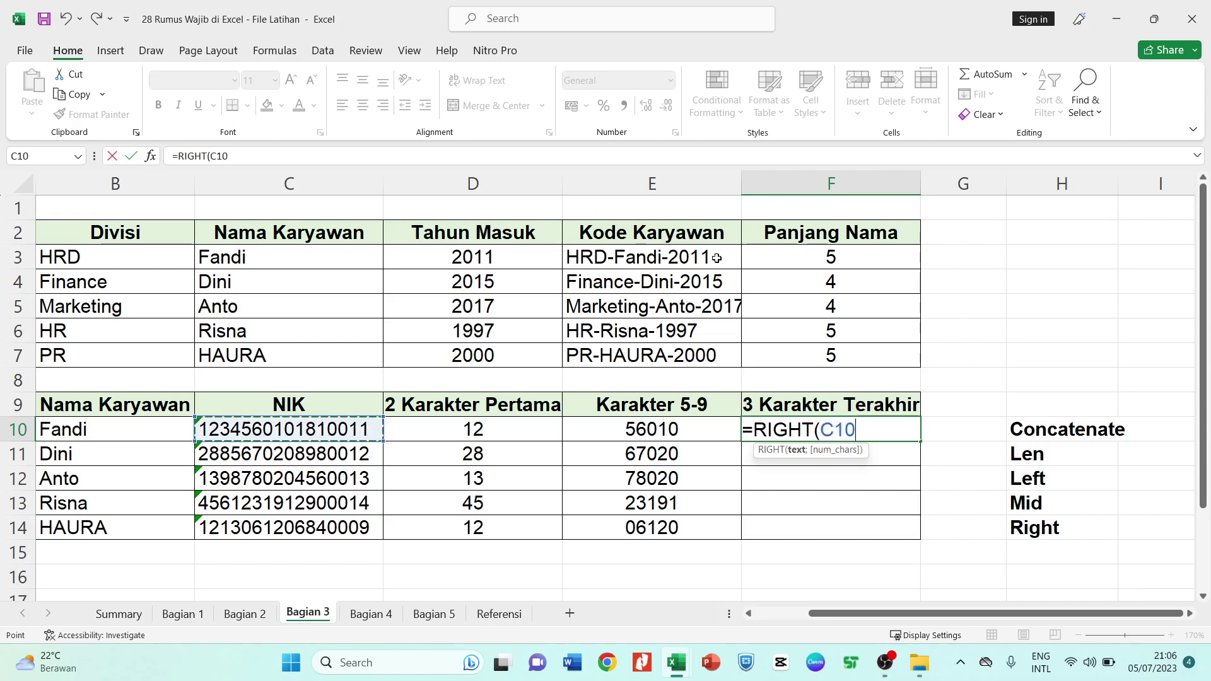
text(;0)
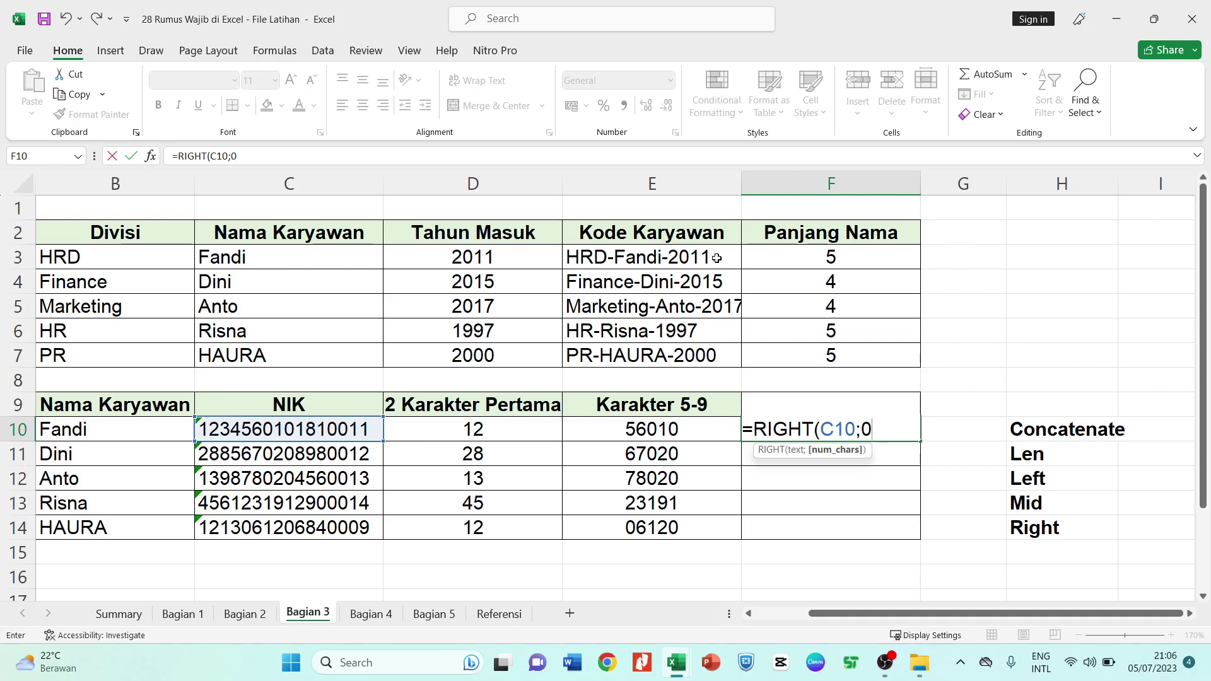
key(BackSpace)
text(3))
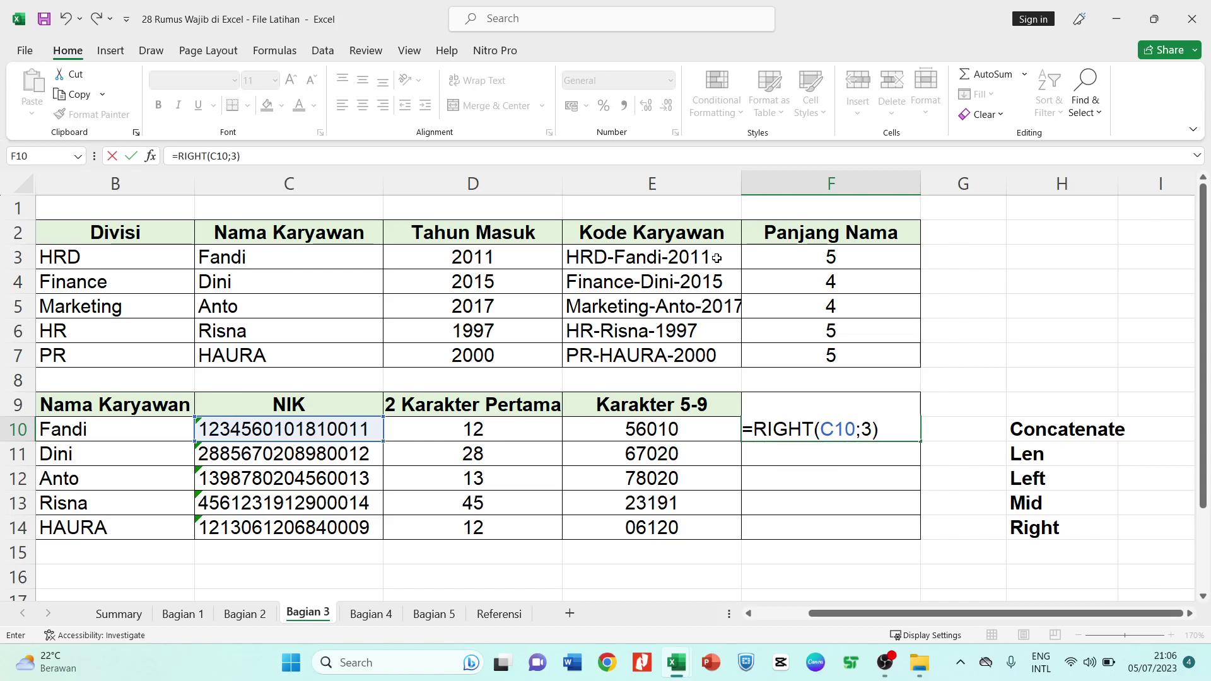
key(Return)
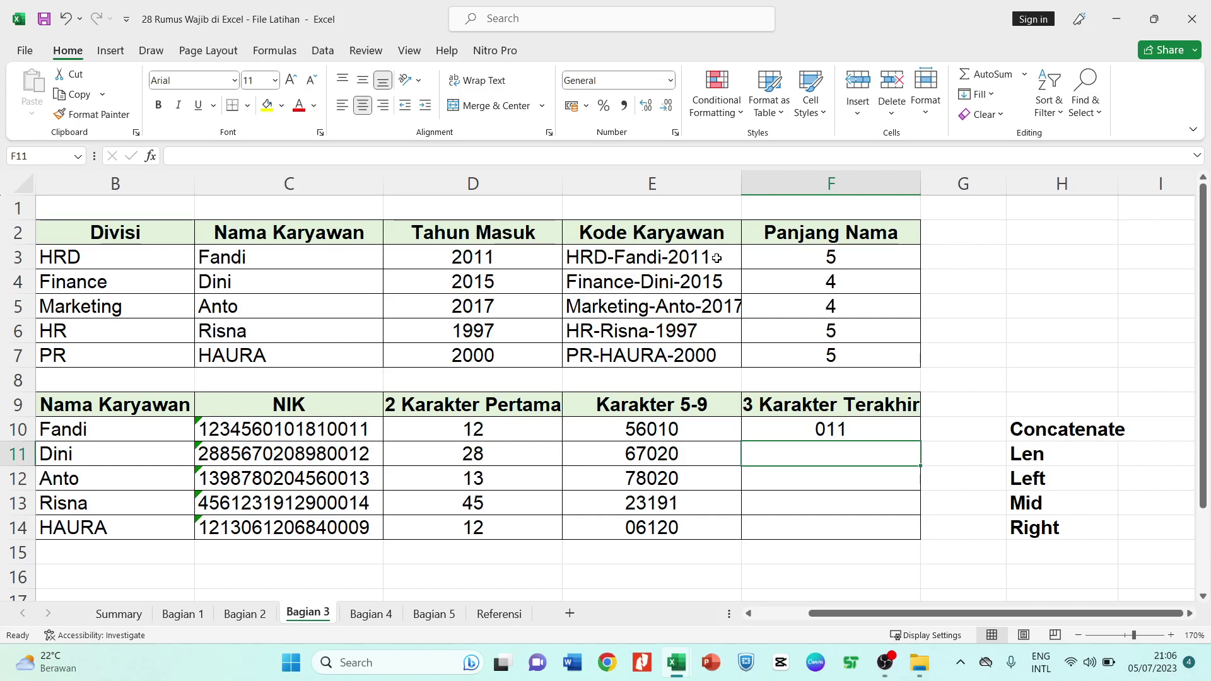
Fill the RIGHT formula from F10 down through F14
click(876, 429)
drag(920, 440, 918, 538)
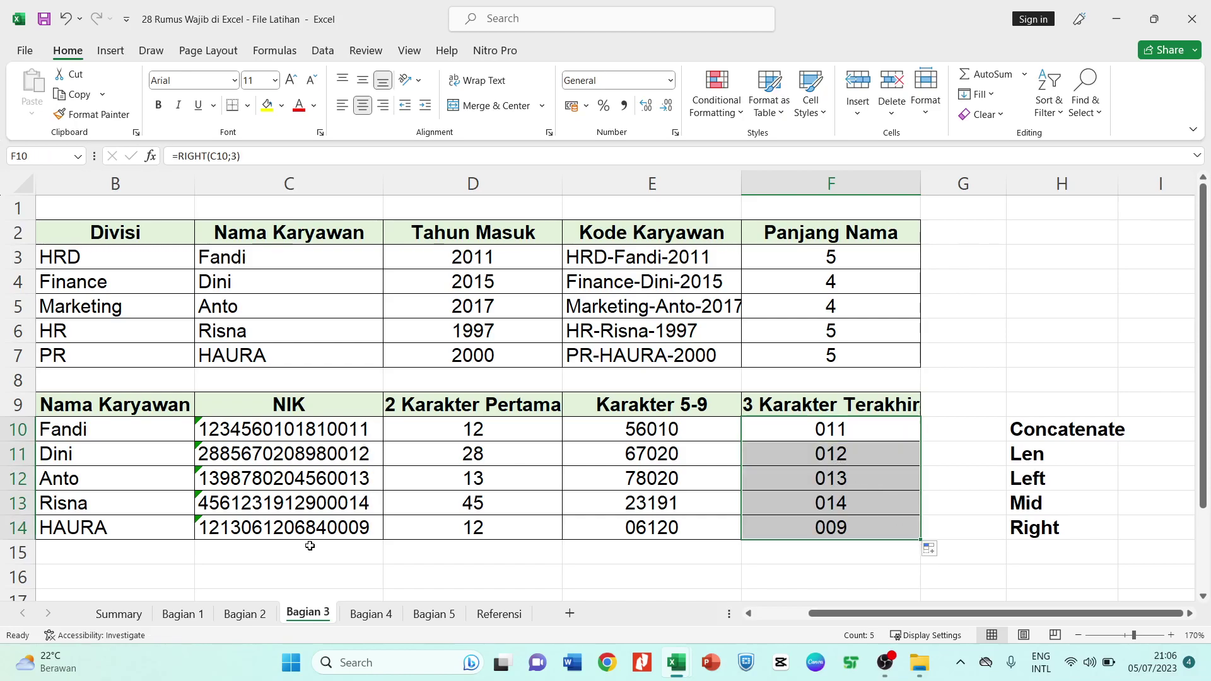
click(838, 504)
click(972, 500)
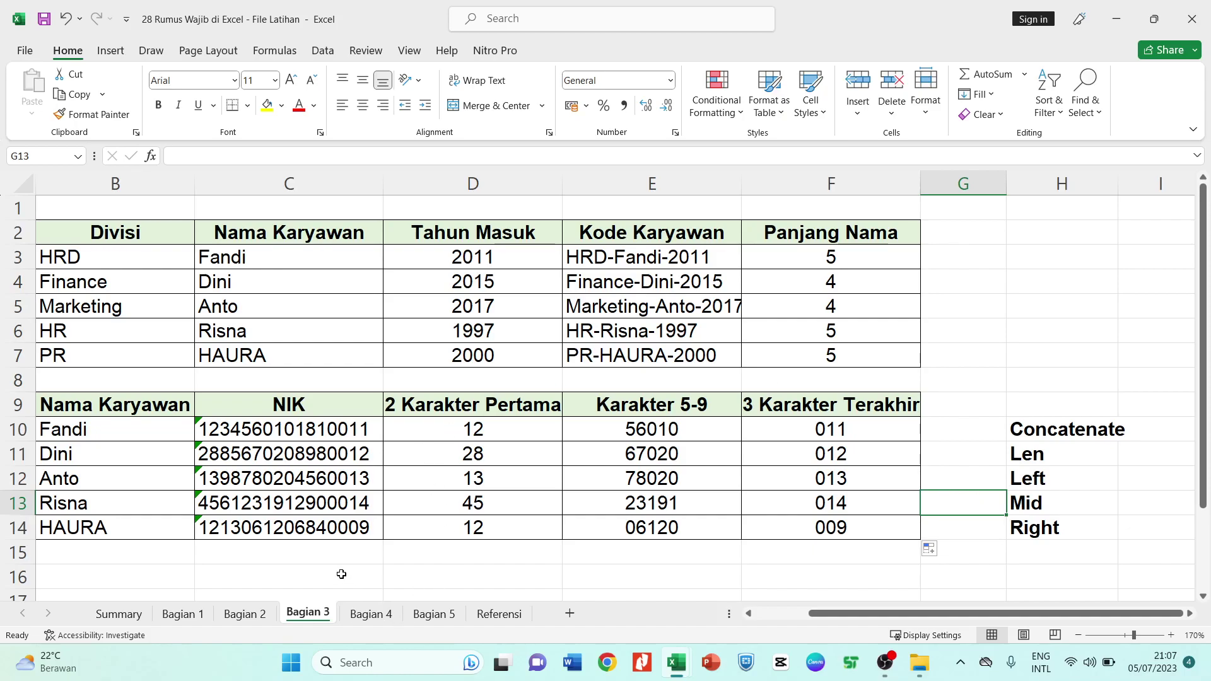
Switch to the Bagian 4 worksheet with the student score table
click(372, 615)
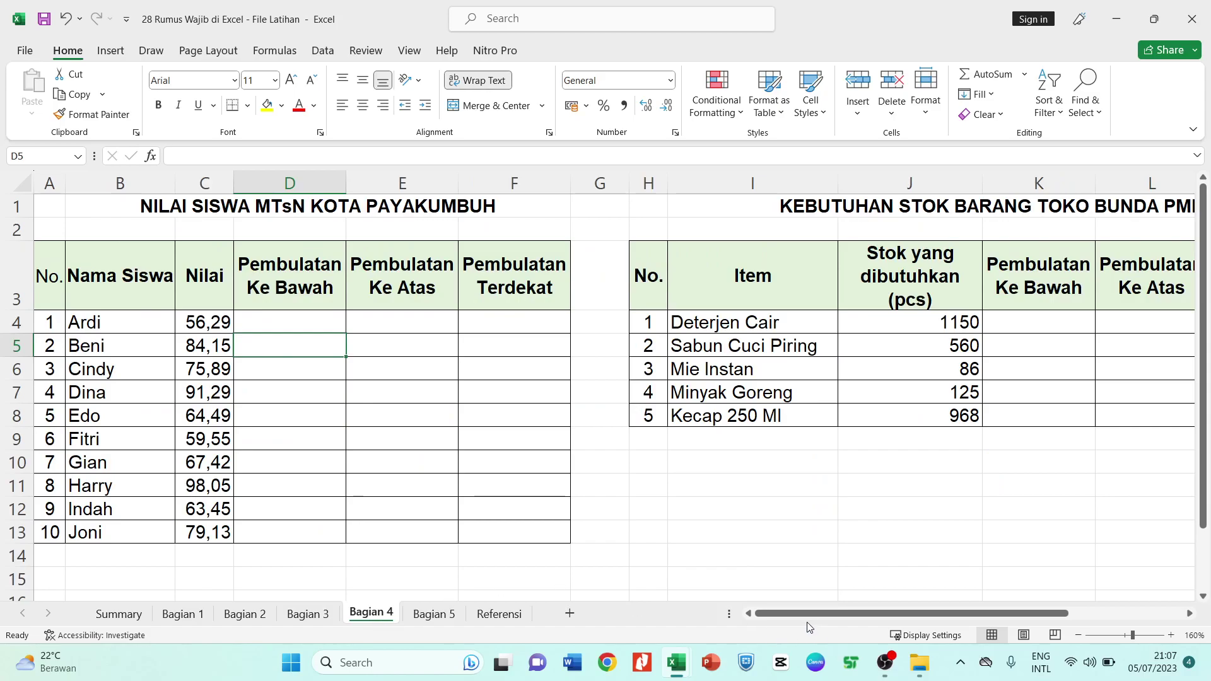
drag(798, 616, 772, 630)
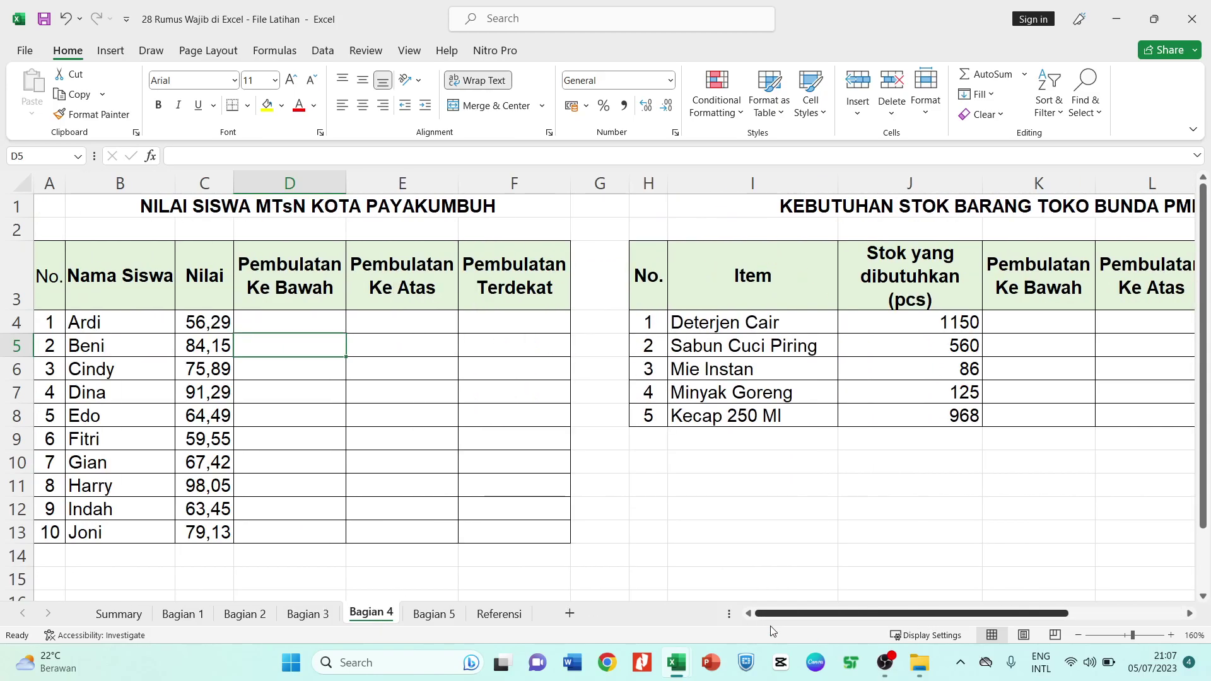
click(296, 406)
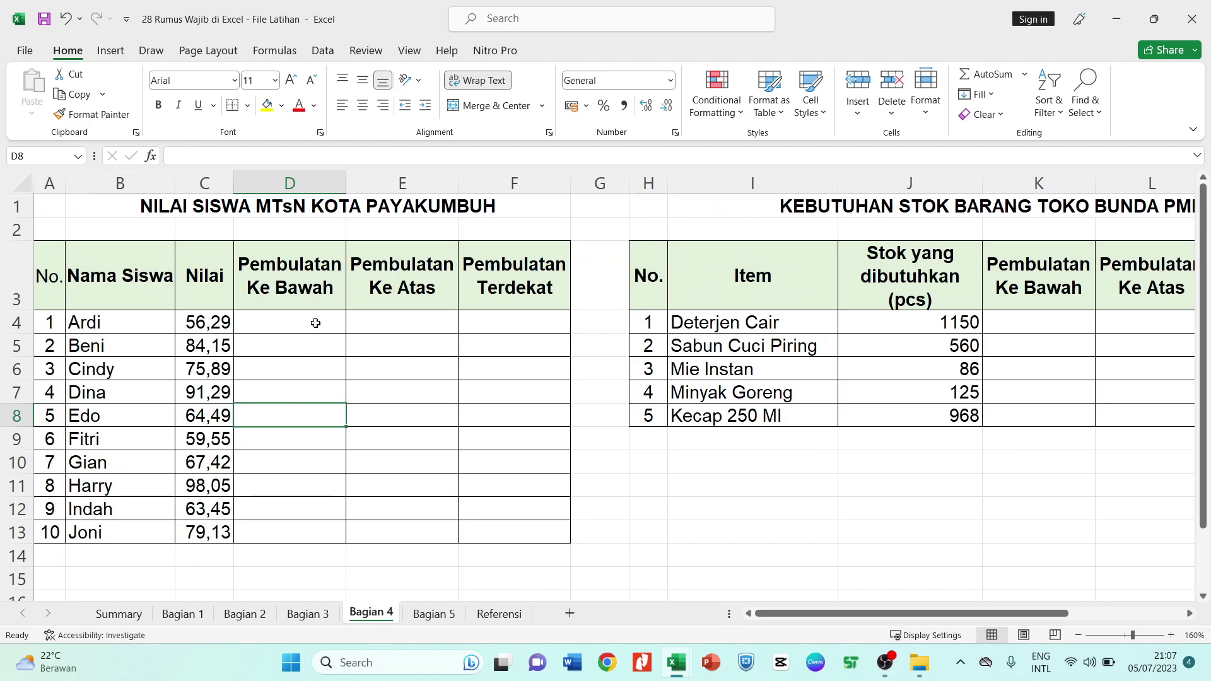
click(323, 348)
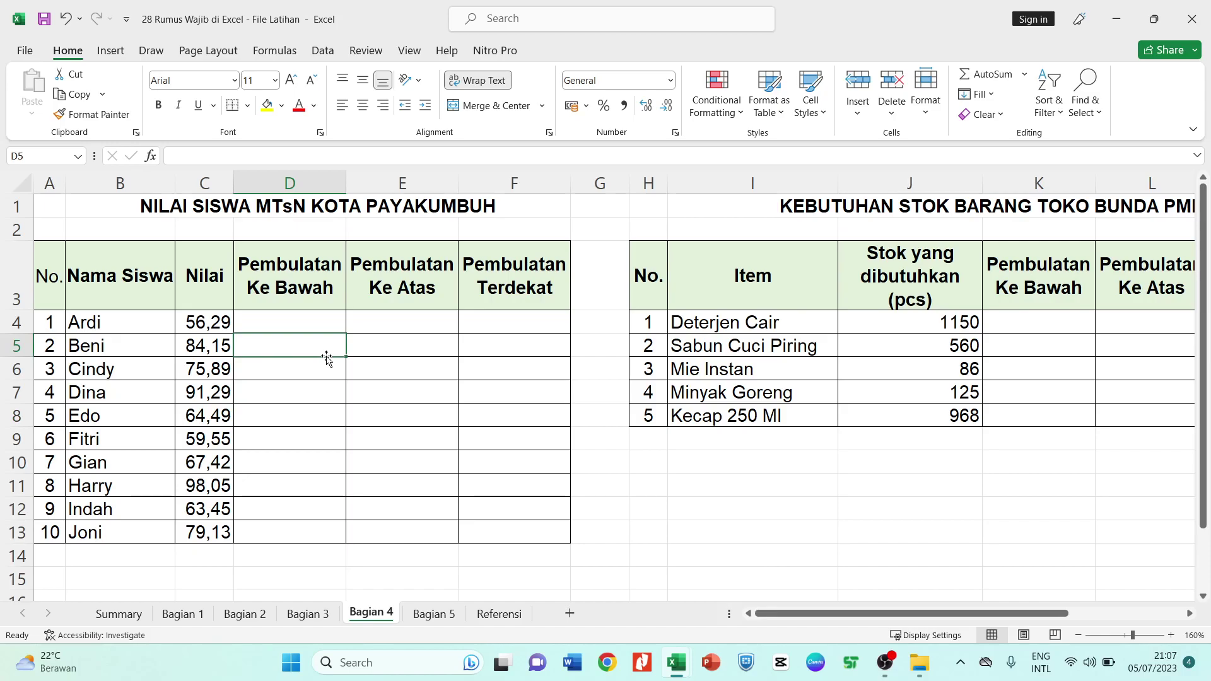
Examine the student names, the Nilai scores and the three empty Pembulatan rounding columns
click(116, 384)
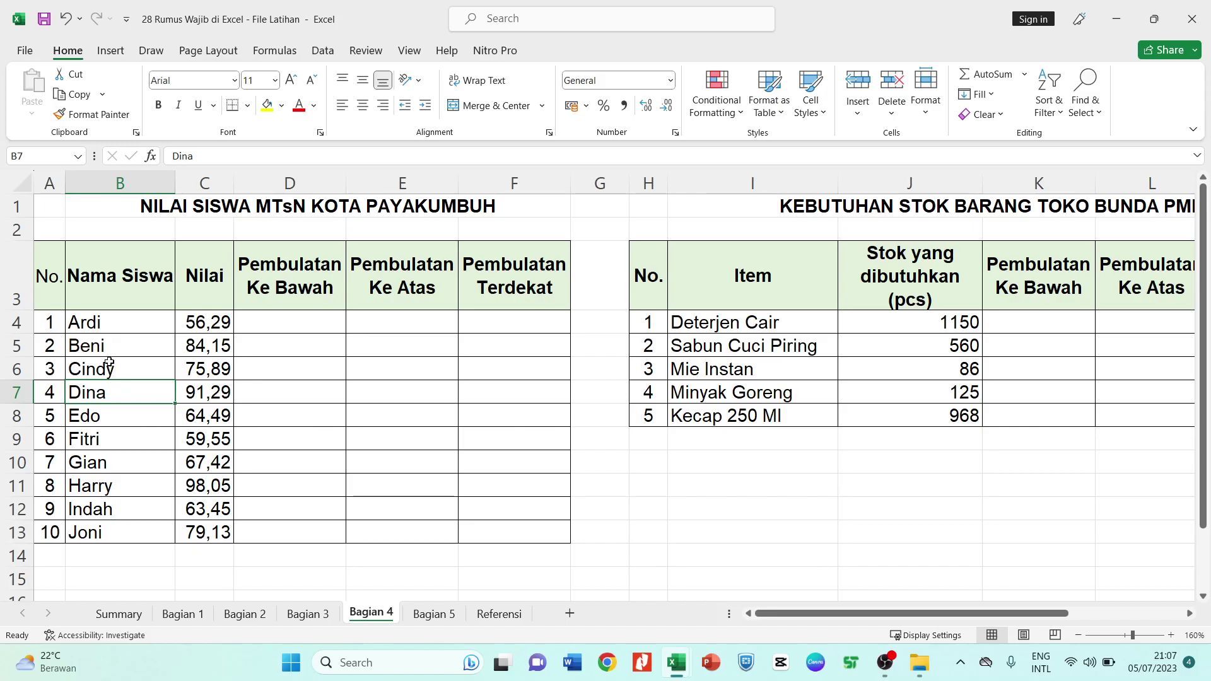
click(112, 329)
click(104, 536)
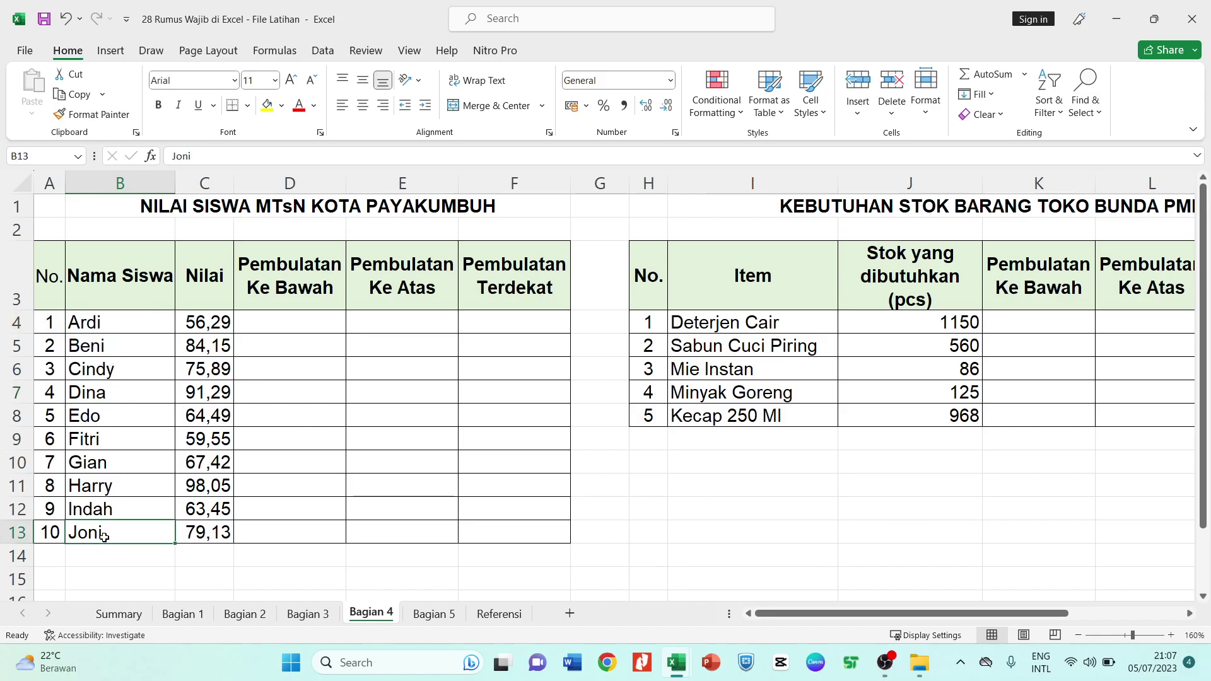
click(152, 320)
click(108, 536)
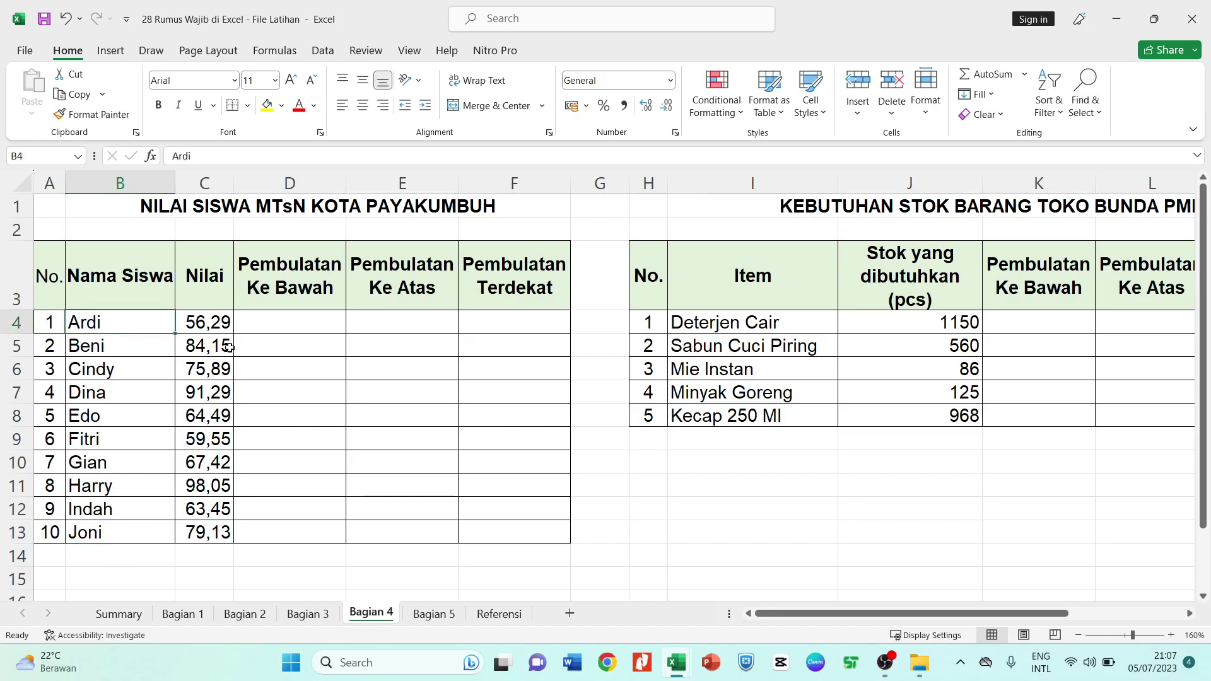
click(280, 328)
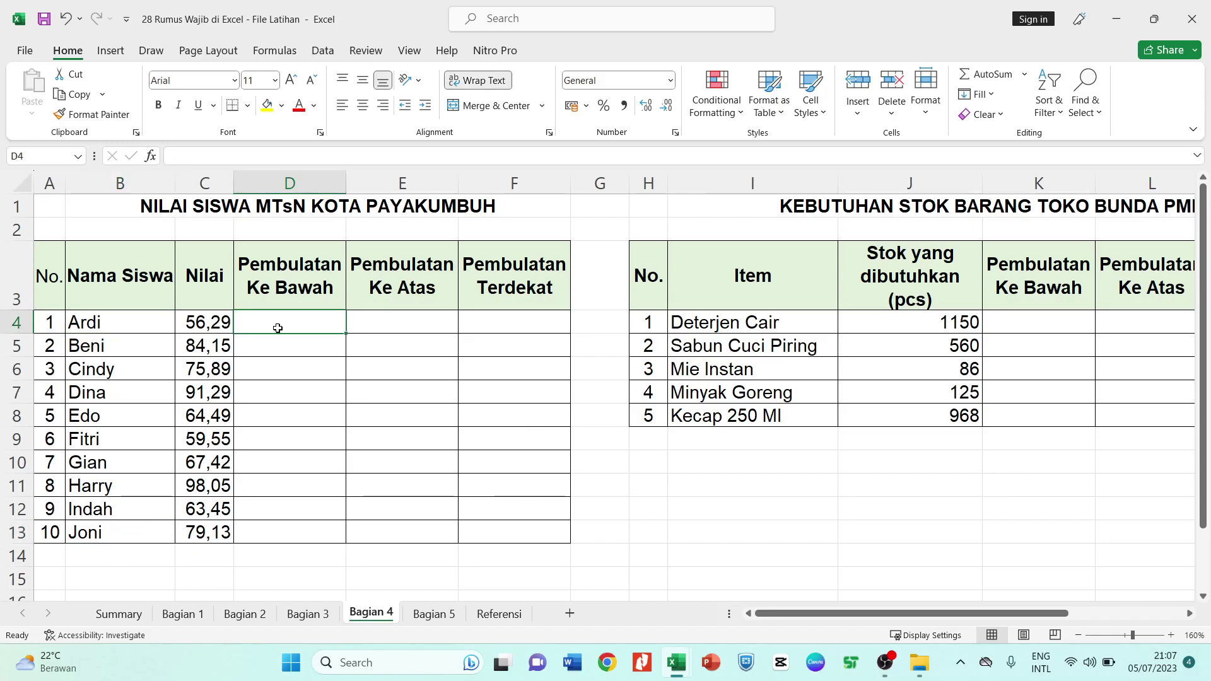
click(369, 319)
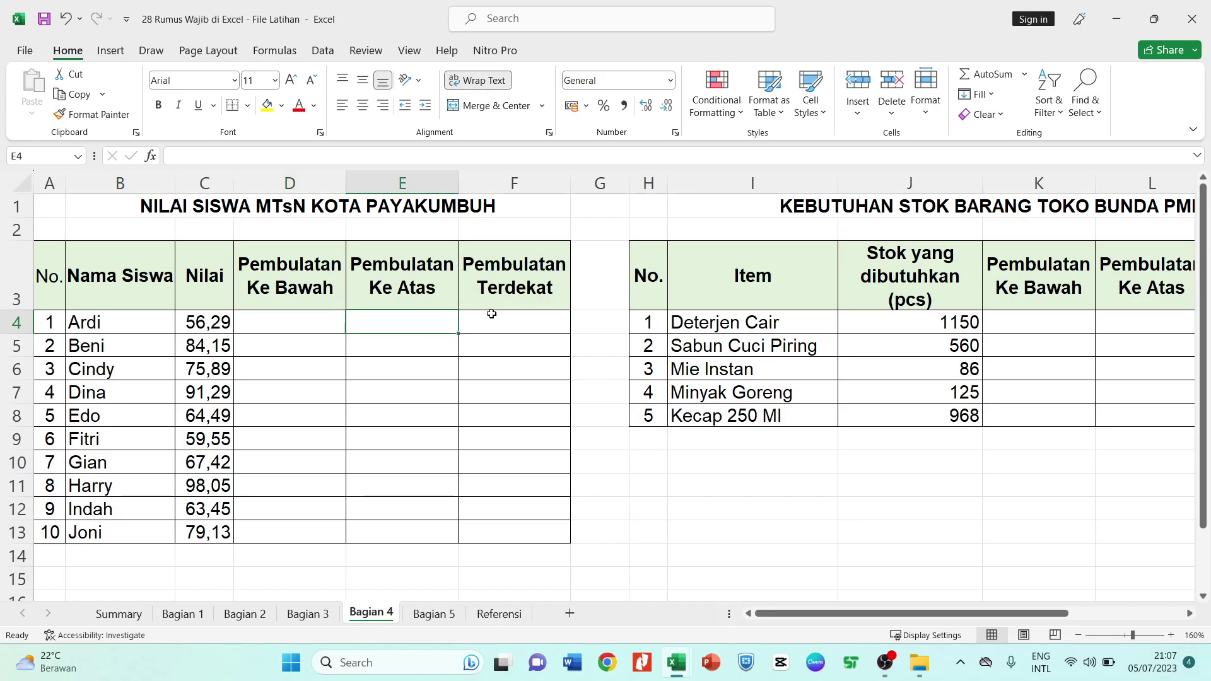
click(519, 322)
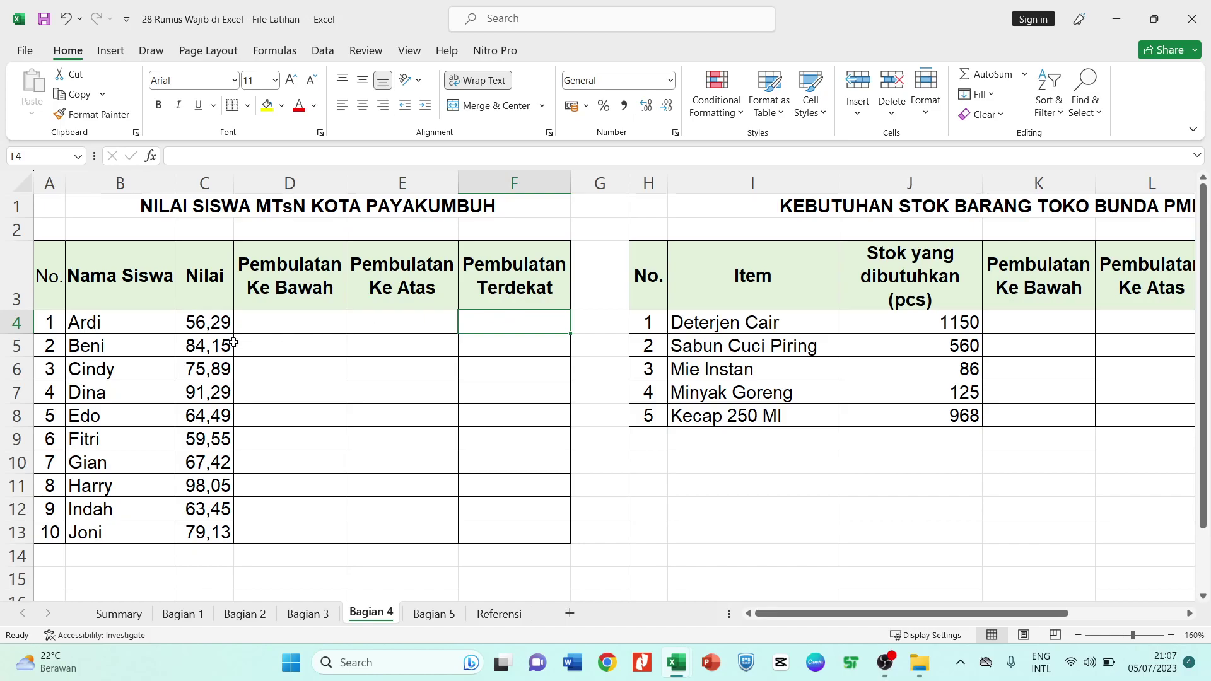
click(288, 333)
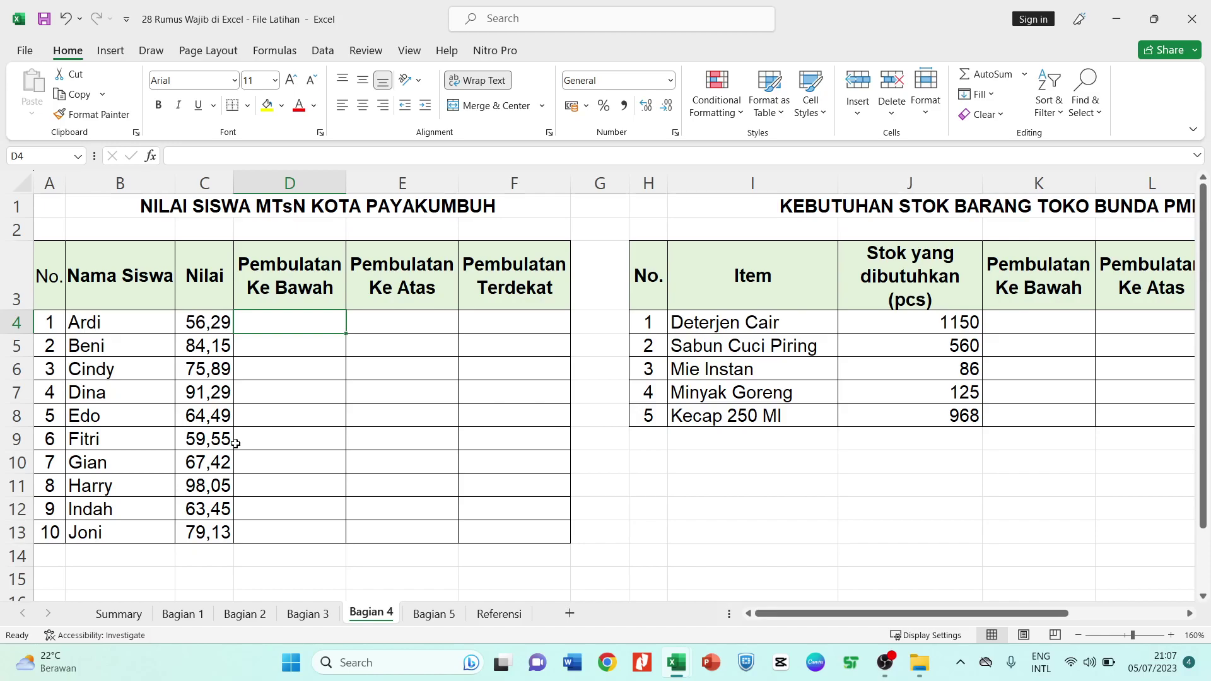
click(287, 409)
click(280, 340)
click(280, 319)
drag(898, 615, 915, 639)
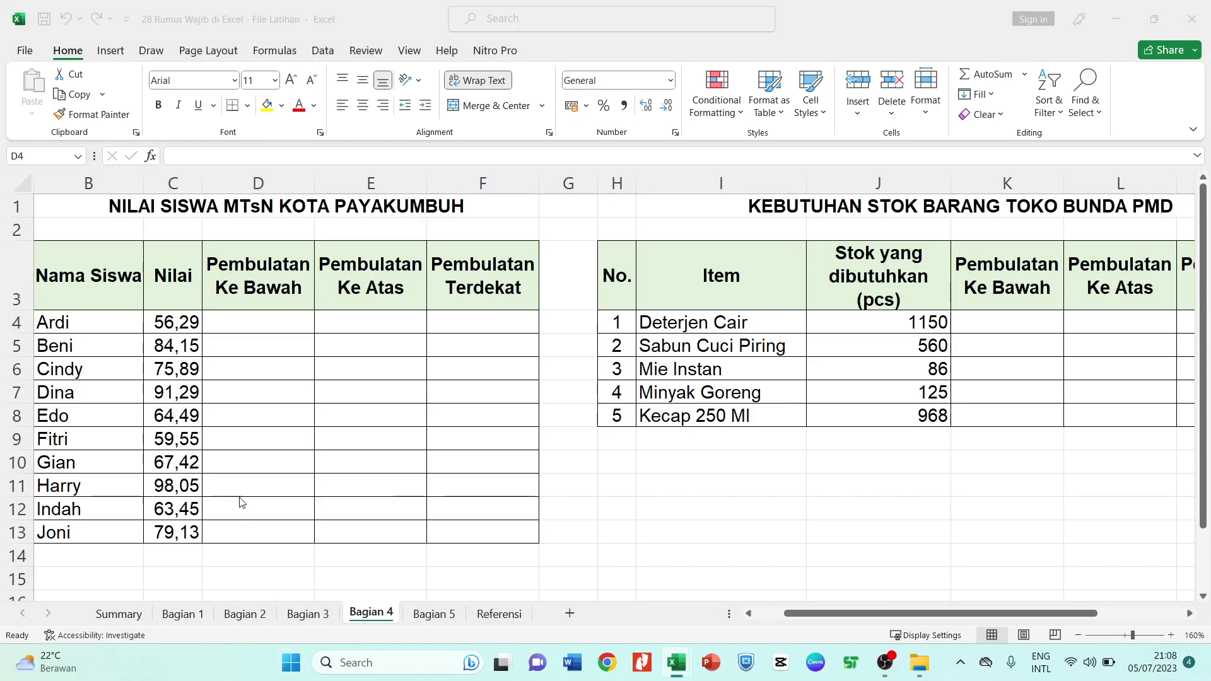
Enter the formula =ROUNDDOWN(C4;0) in cell D4 to round the first student's score down to a whole number
click(251, 321)
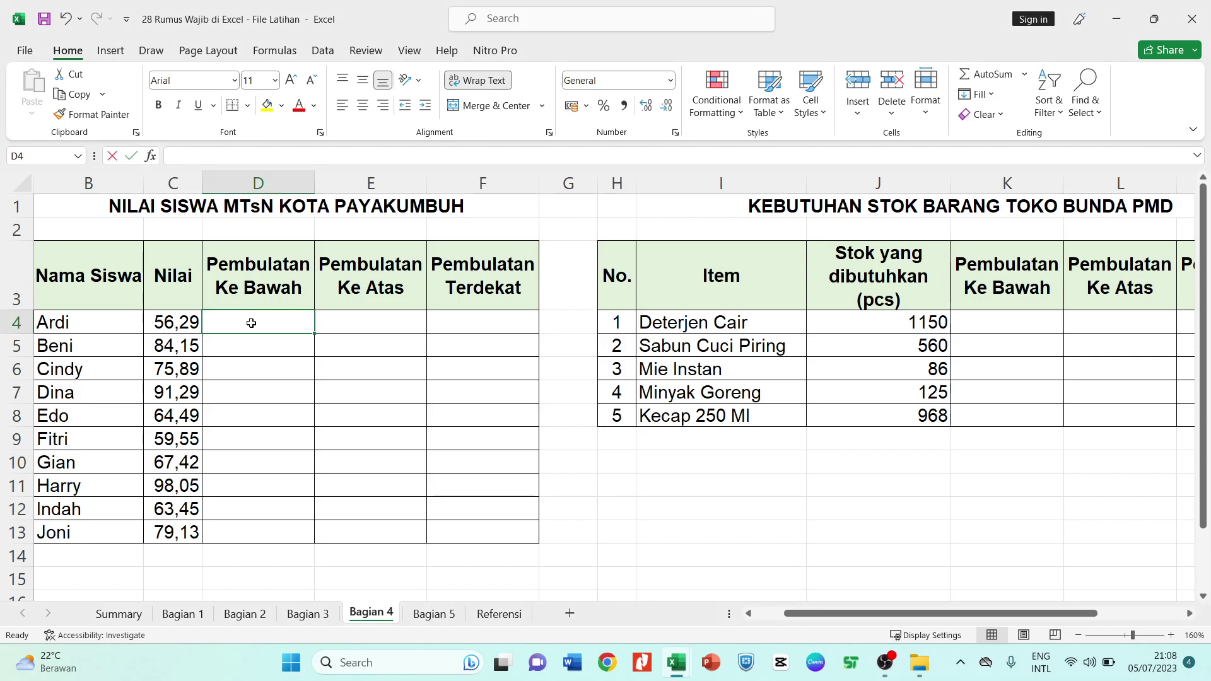
text(=round)
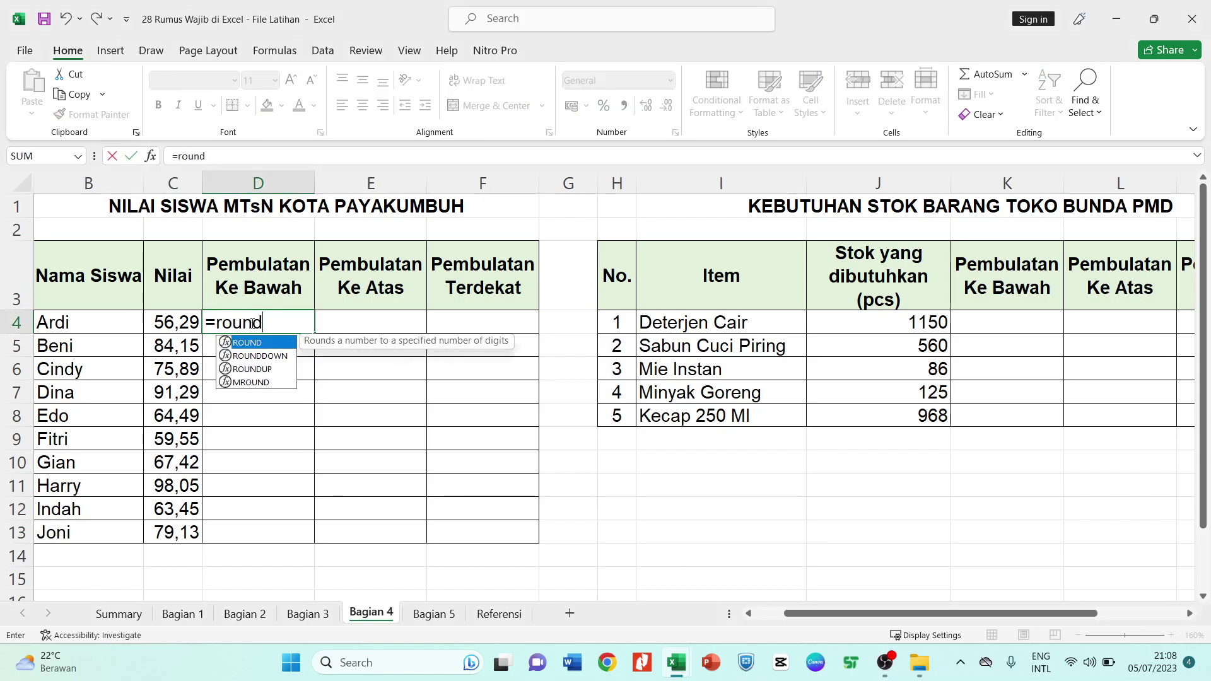
text(down)
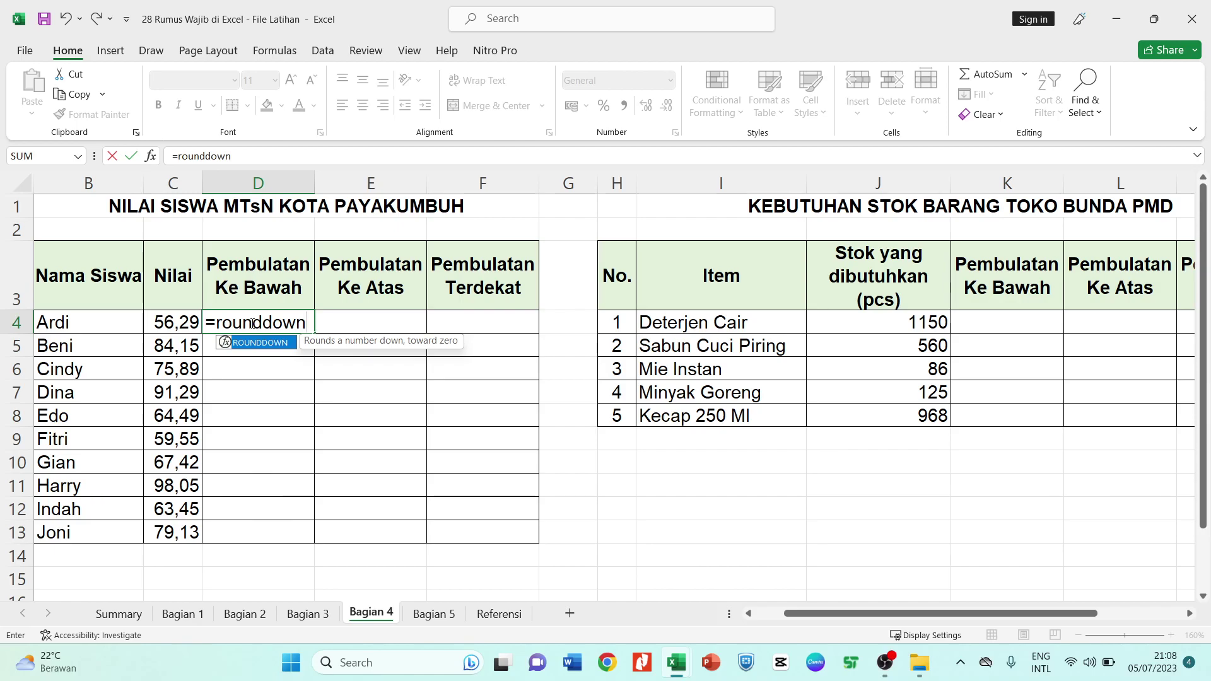
key(Tab)
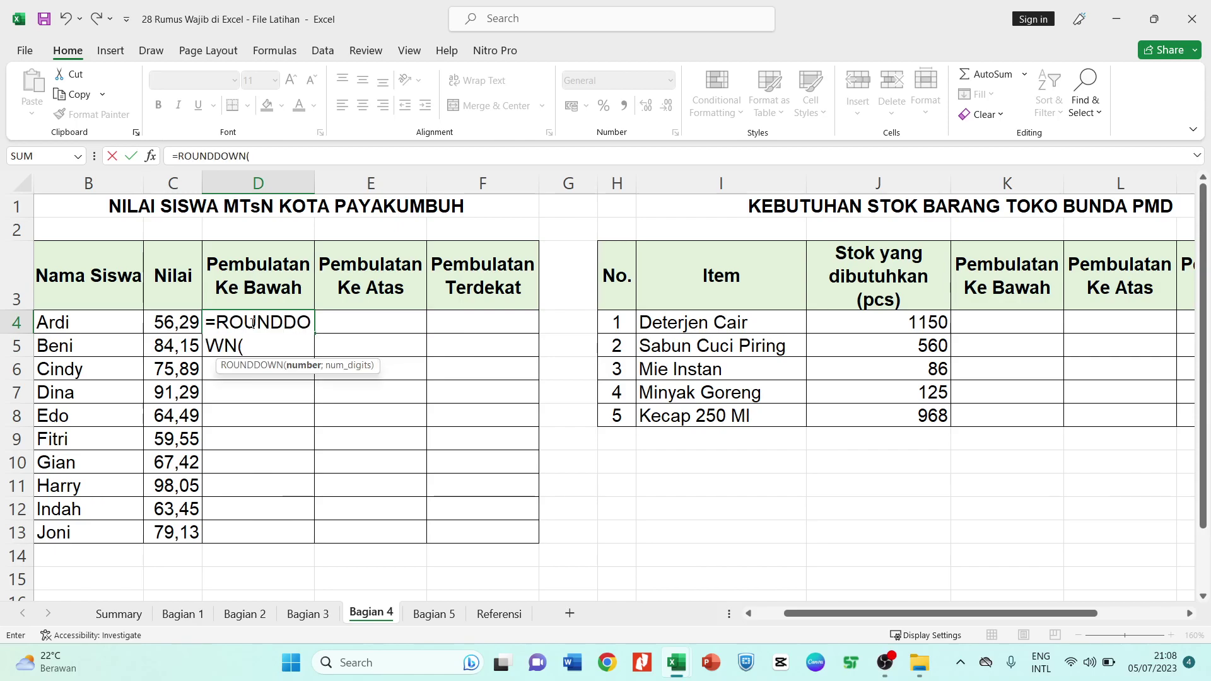
click(165, 319)
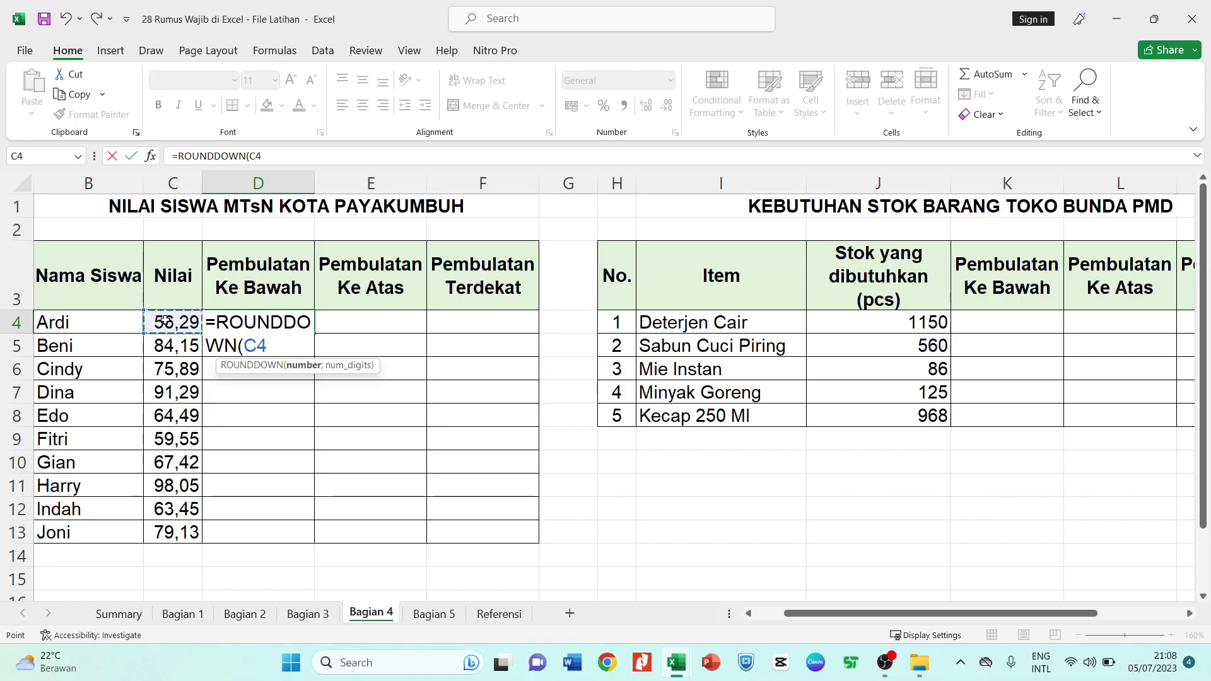
text(;)
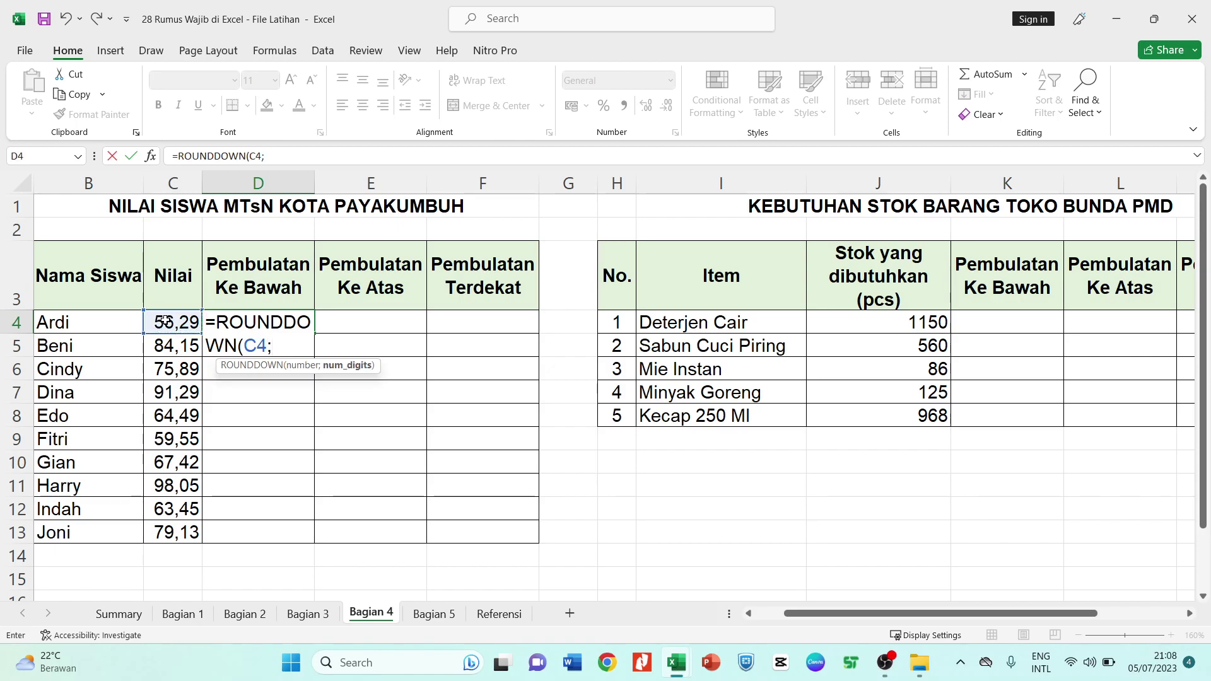
text(0))
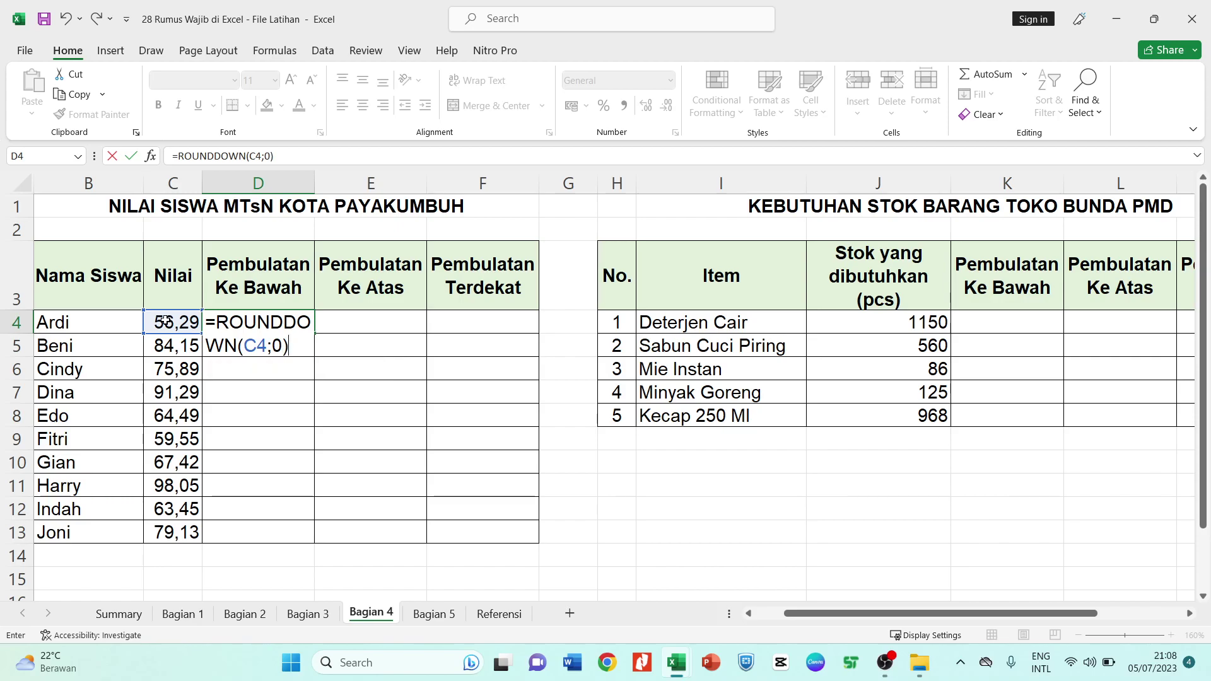
key(Return)
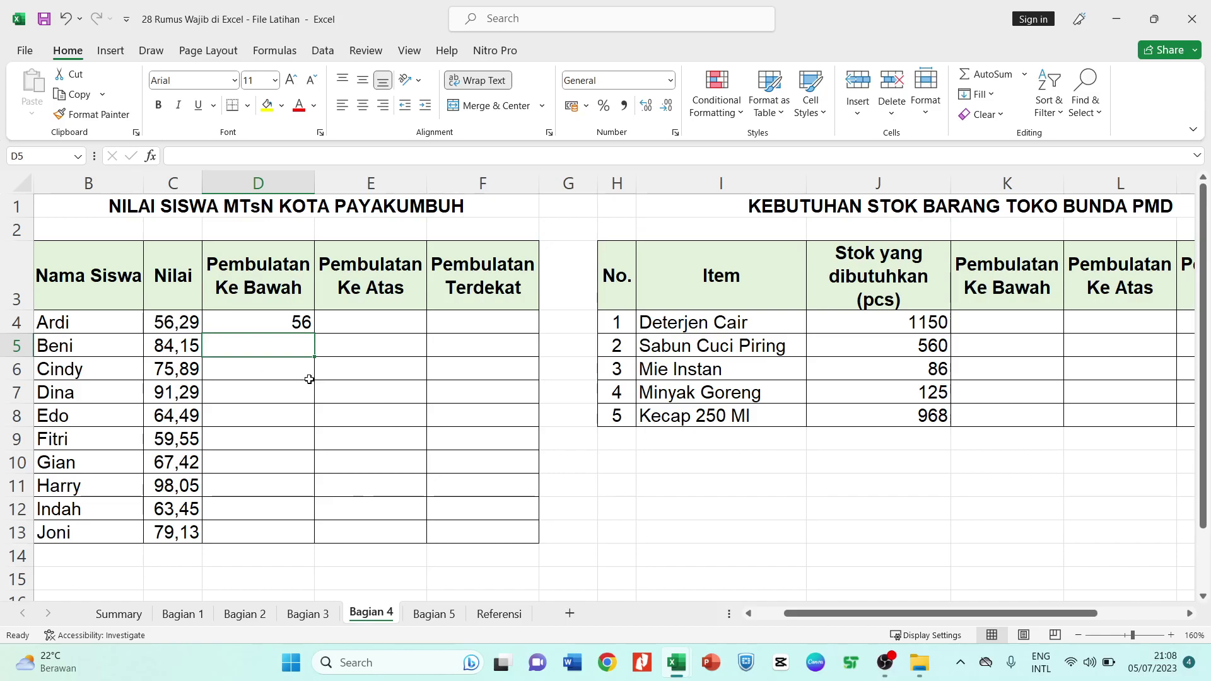
Fill the ROUNDDOWN formula from D4 down through D13, and select cell E4 in the Pembulatan Ke Atas column
click(283, 324)
drag(314, 335, 314, 335)
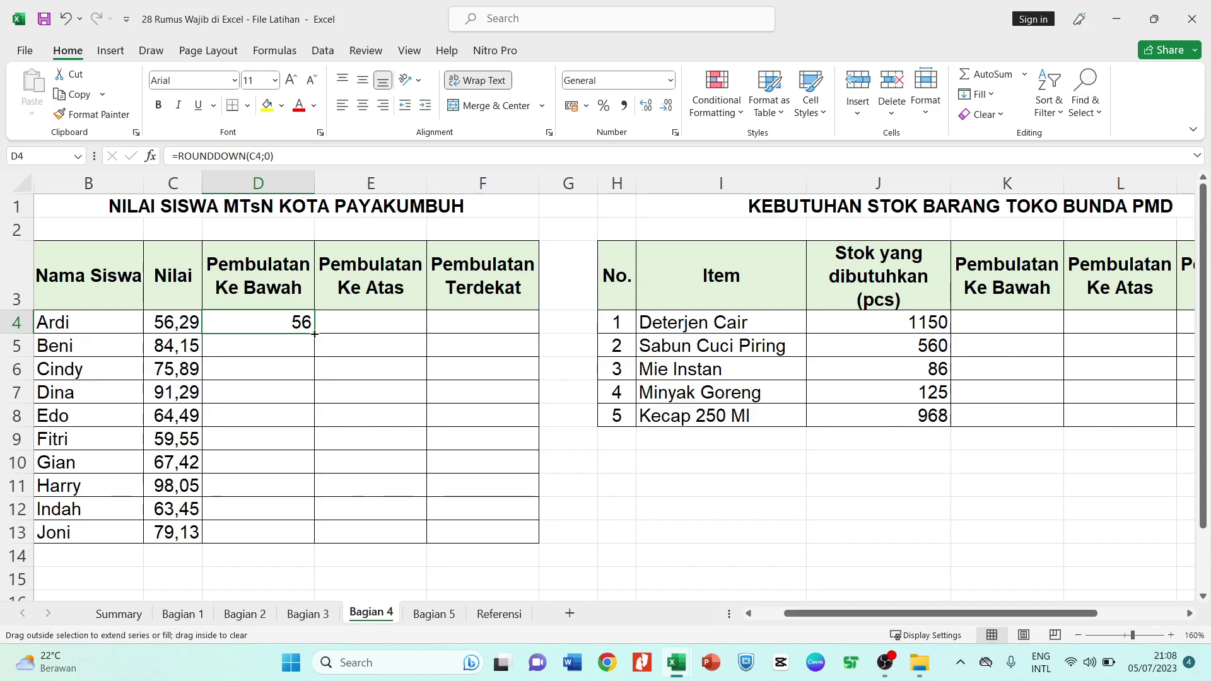
drag(314, 334, 314, 537)
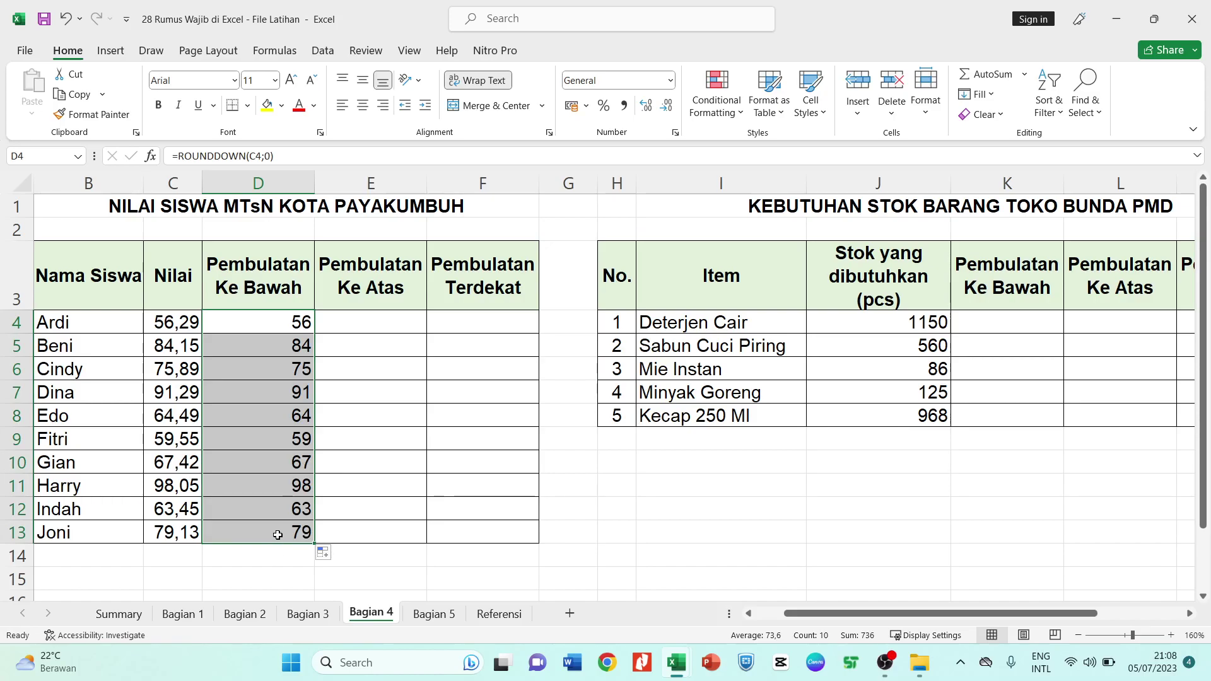
click(360, 326)
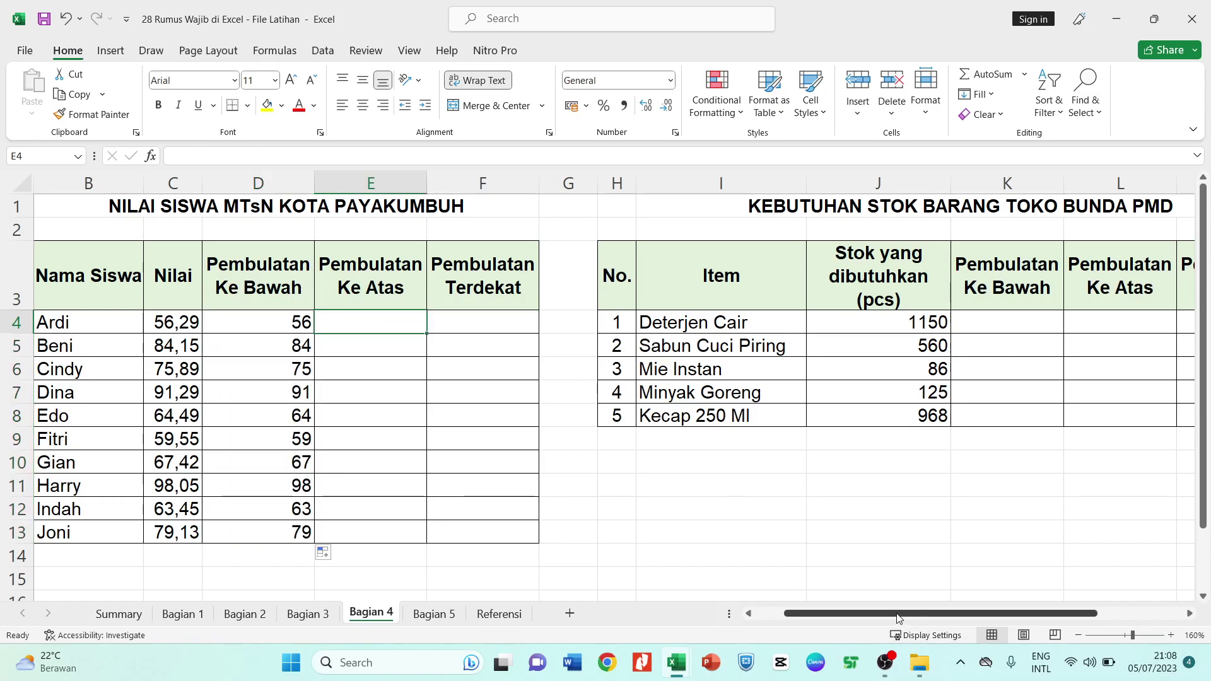
drag(905, 614, 993, 615)
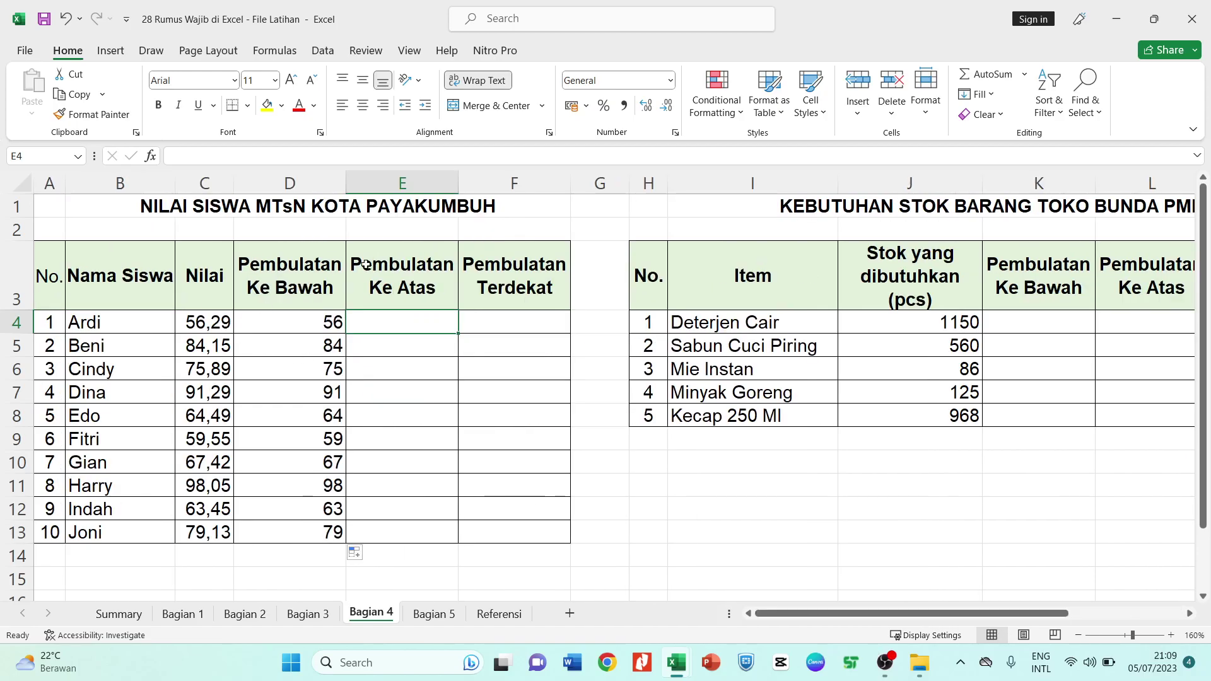
text(roundup)
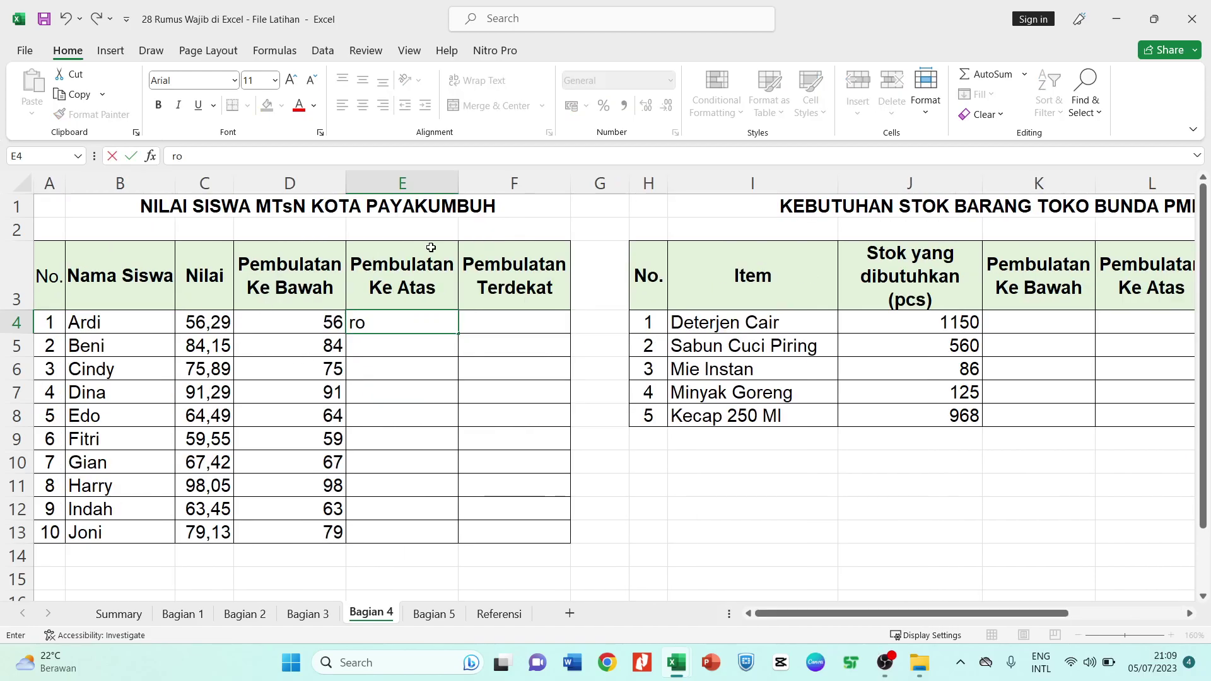
key(BackSpace)
key(BackSpace)
key(BackSpace)
key(BackSpace)
key(BackSpace)
key(BackSpace)
key(BackSpace)
text(=r)
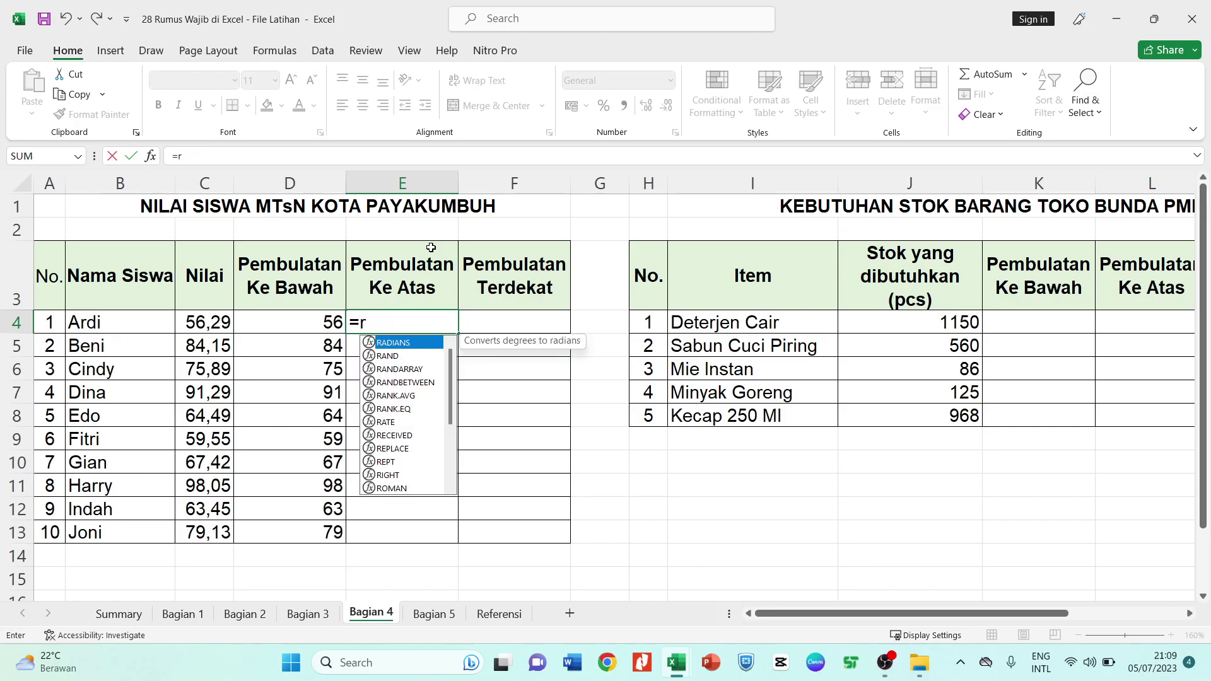
text(uu)
key(BackSpace)
key(BackSpace)
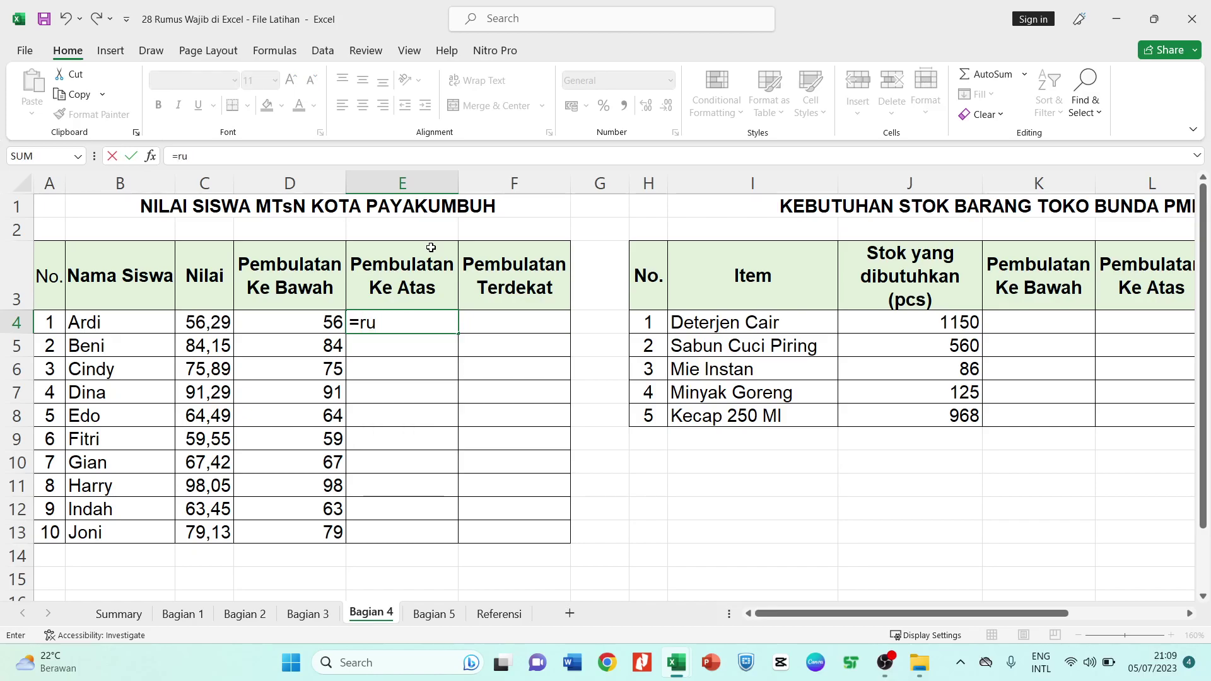
text(aundup)
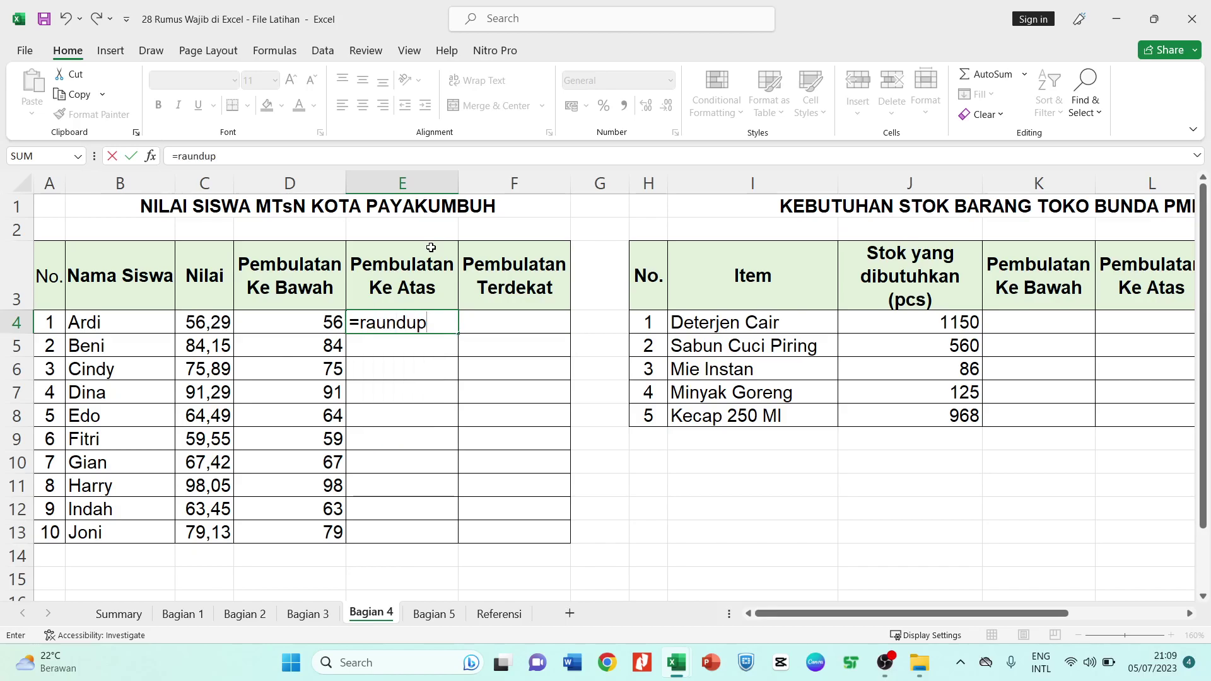
key(Tab)
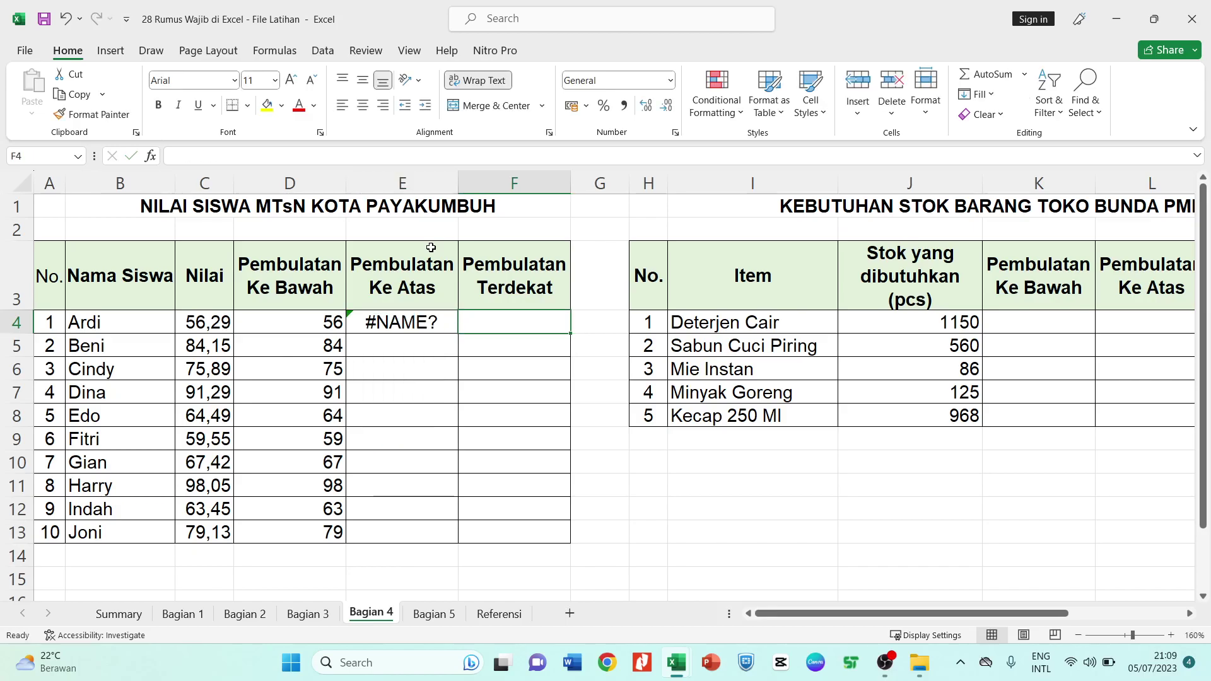
Enter the formula =ROUNDUP(C4;0) in cell E4 to round the first student's score up to a whole number
click(424, 326)
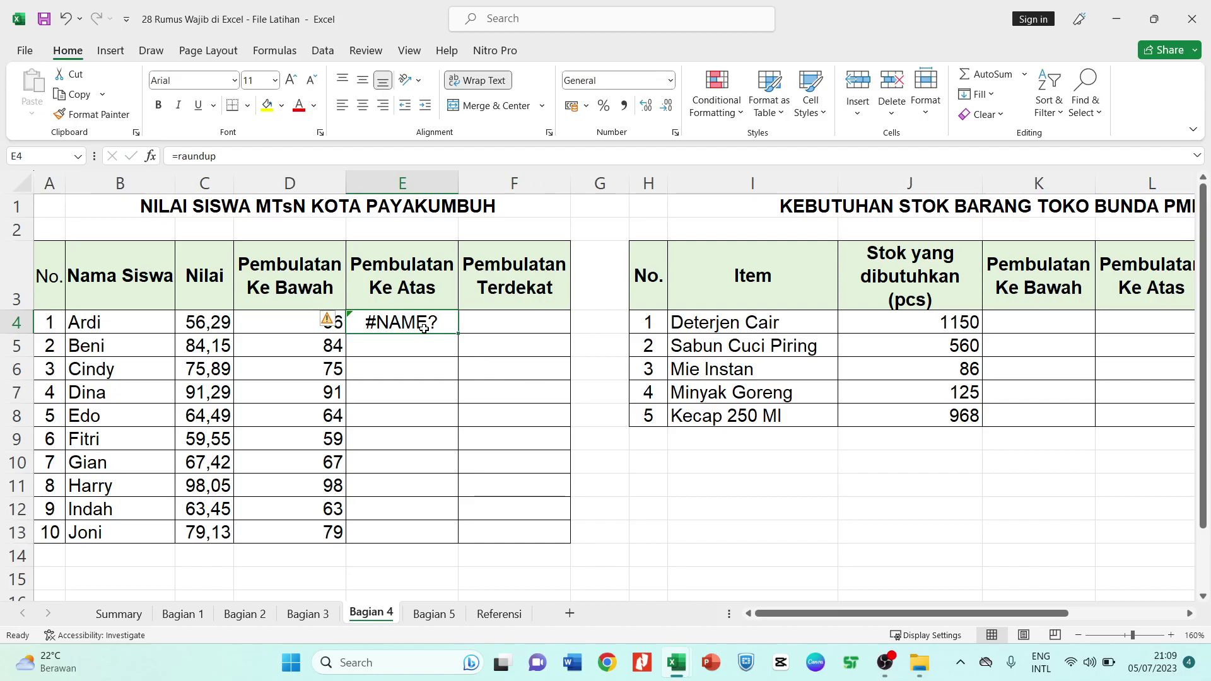
text(=round)
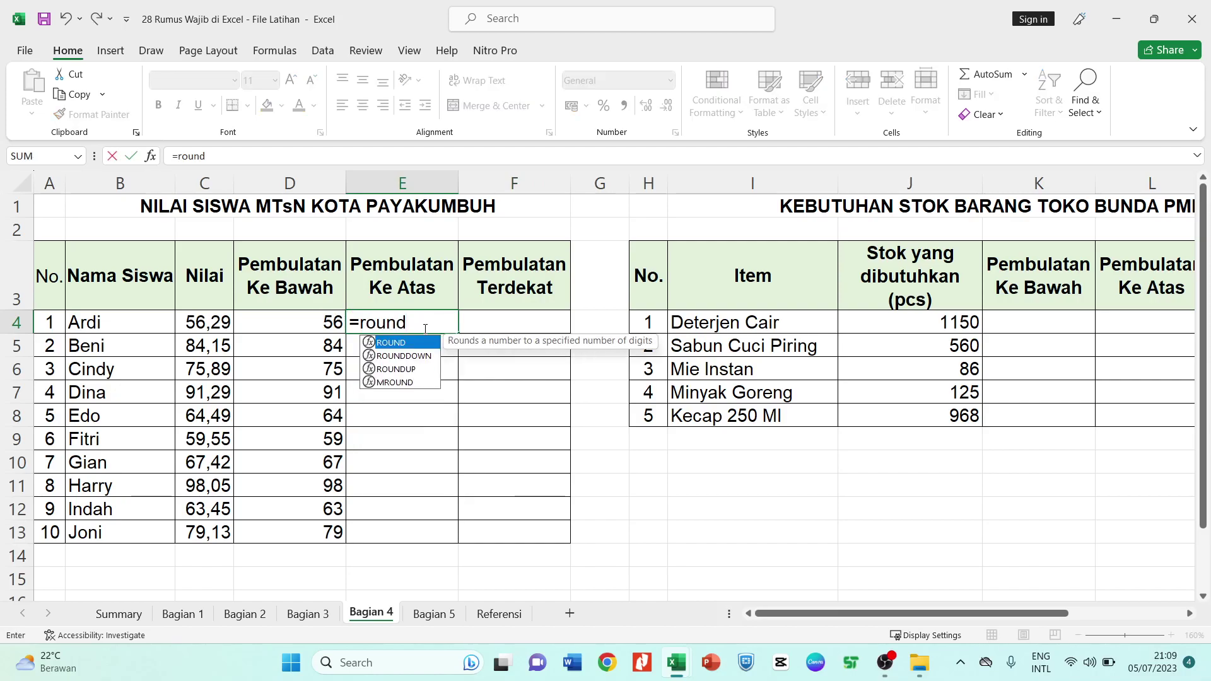
text(up)
key(Tab)
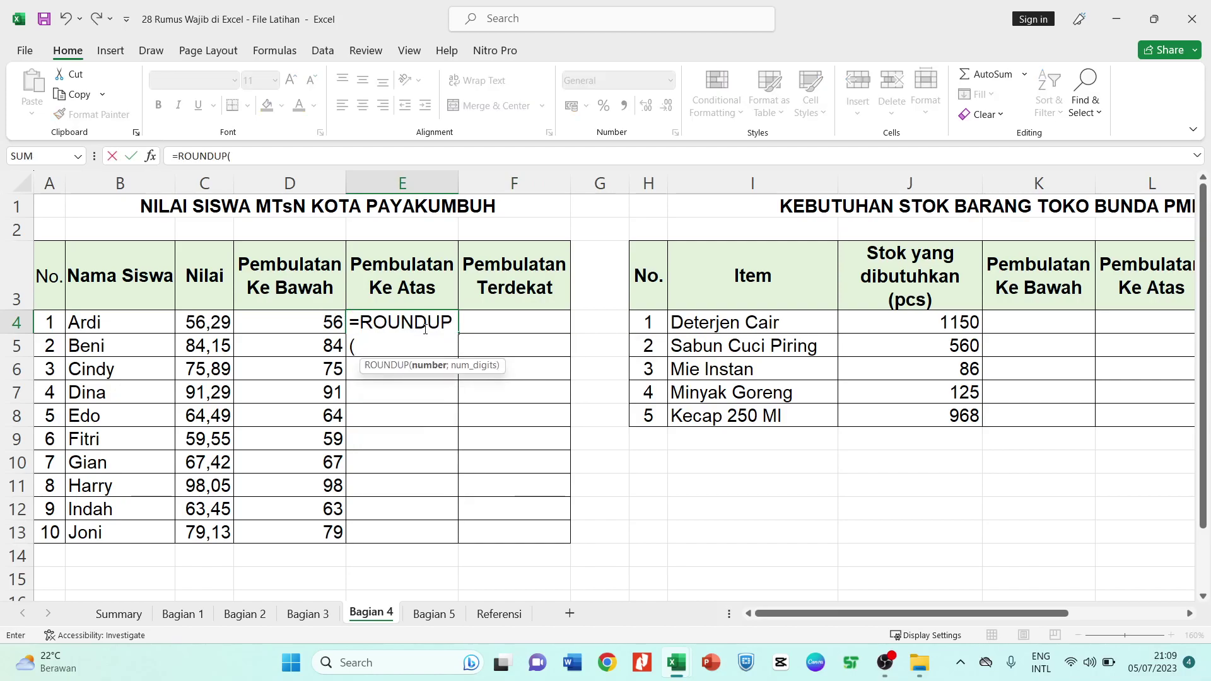
click(199, 322)
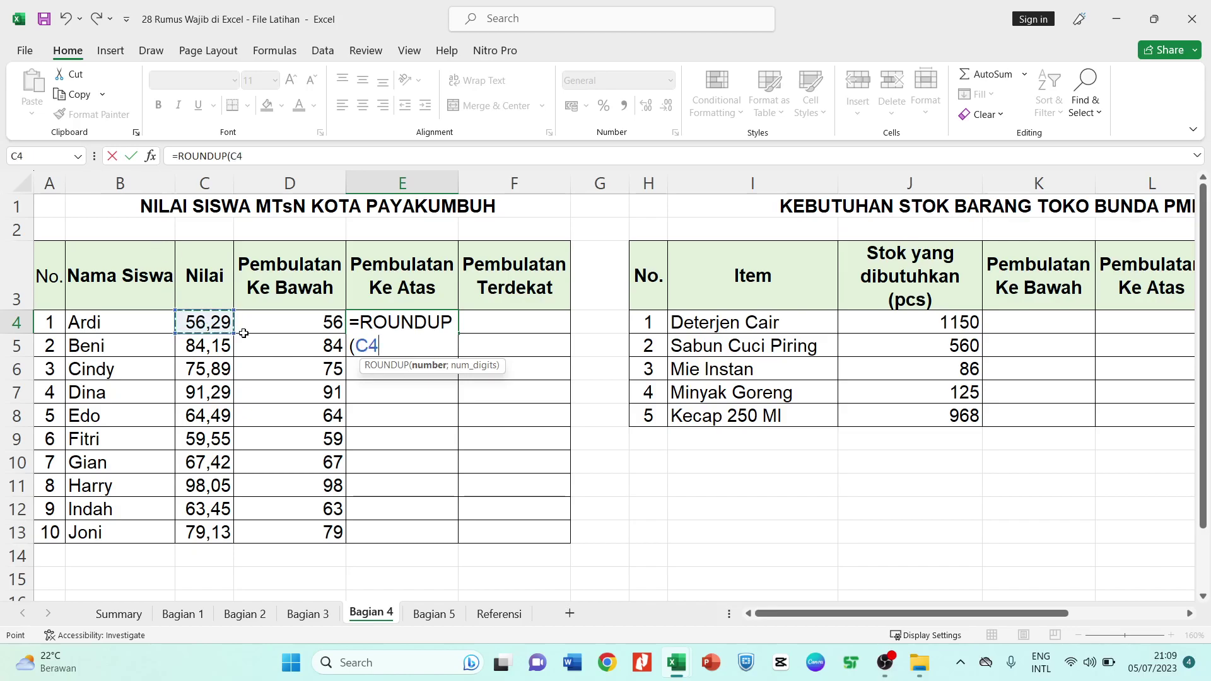
text(;)
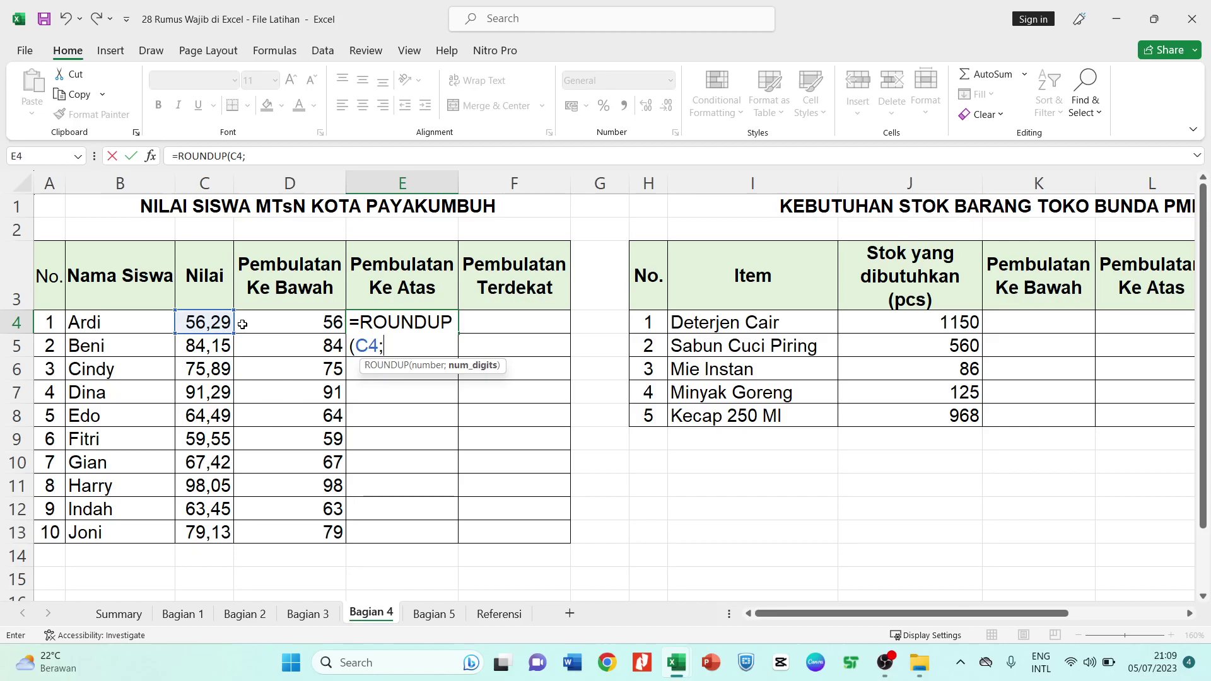
text())
key(Left)
text(0)
key(Right)
key(Return)
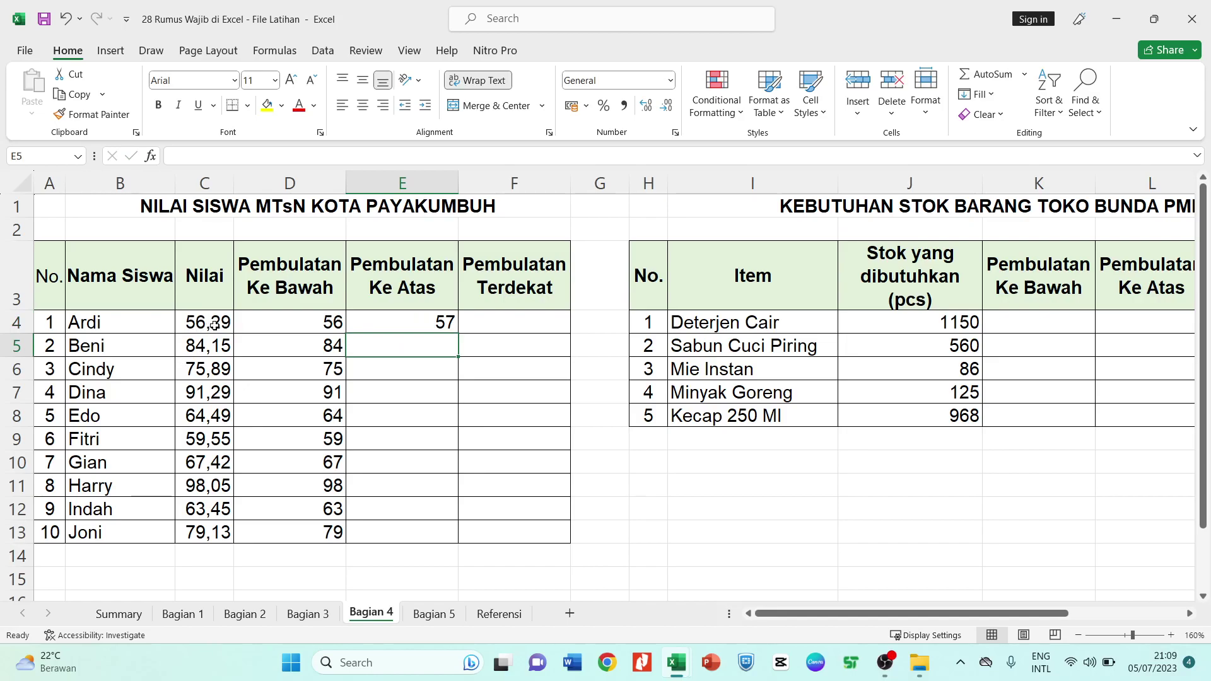
Fill the ROUNDUP formula from E4 down through E13, and select cell F4 in the Pembulatan Terdekat column
click(405, 321)
drag(458, 333, 466, 541)
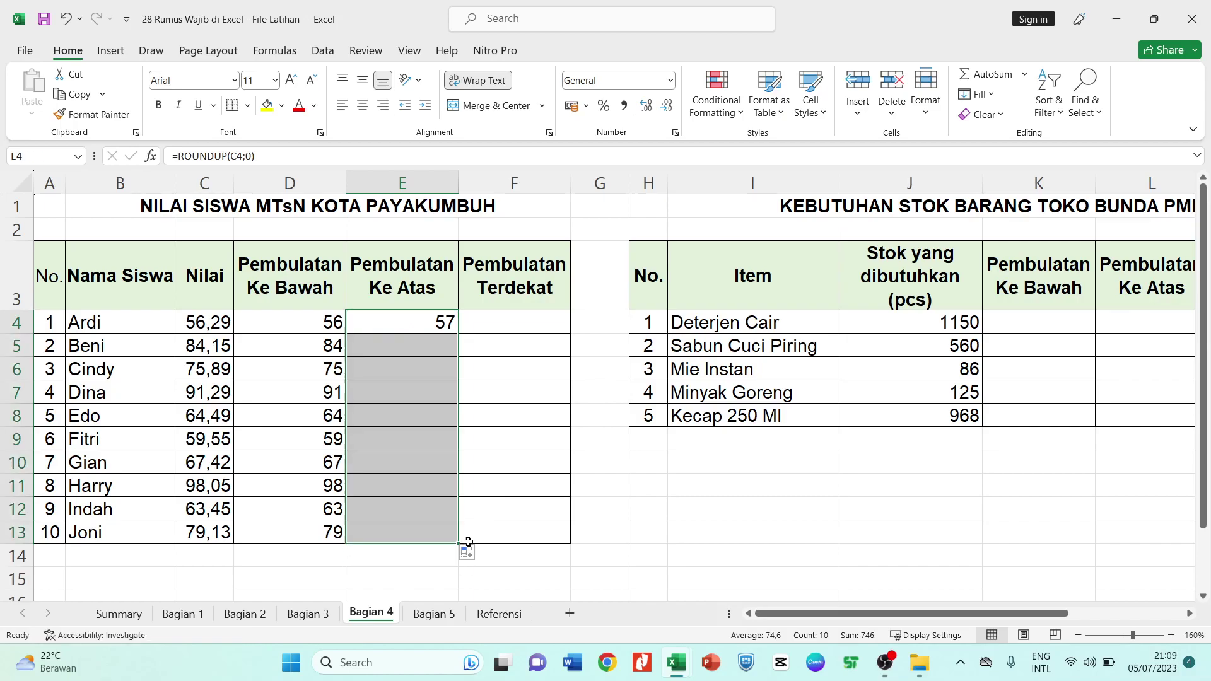
click(508, 322)
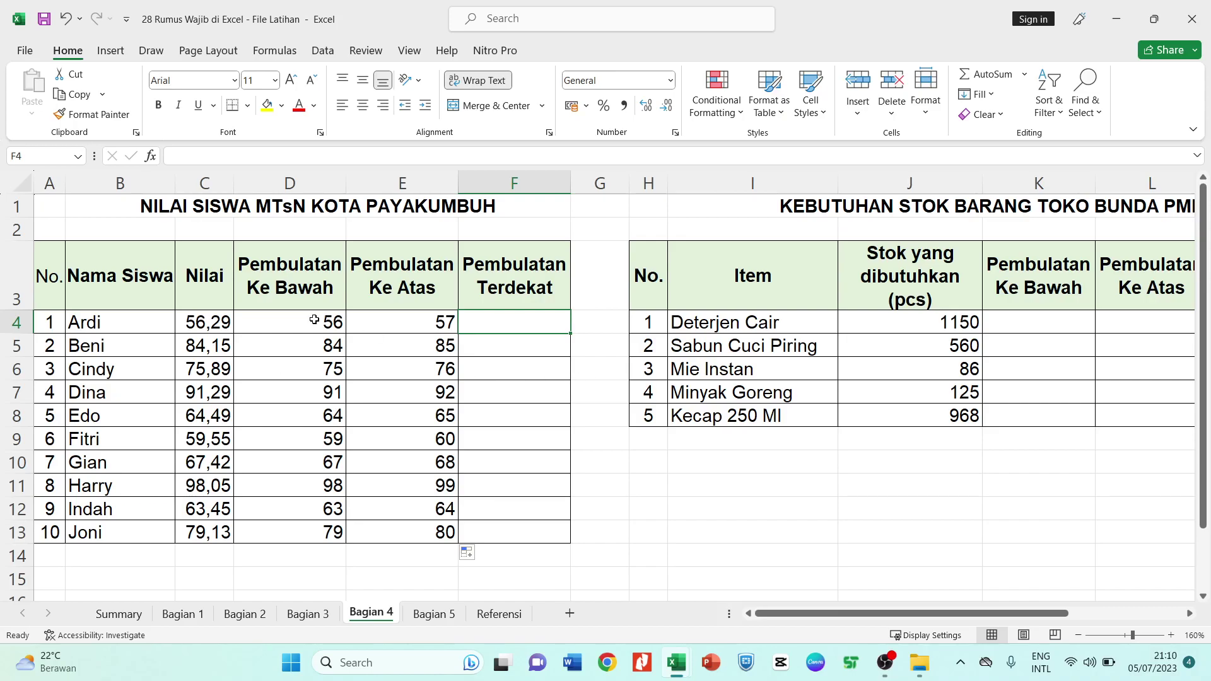
click(225, 329)
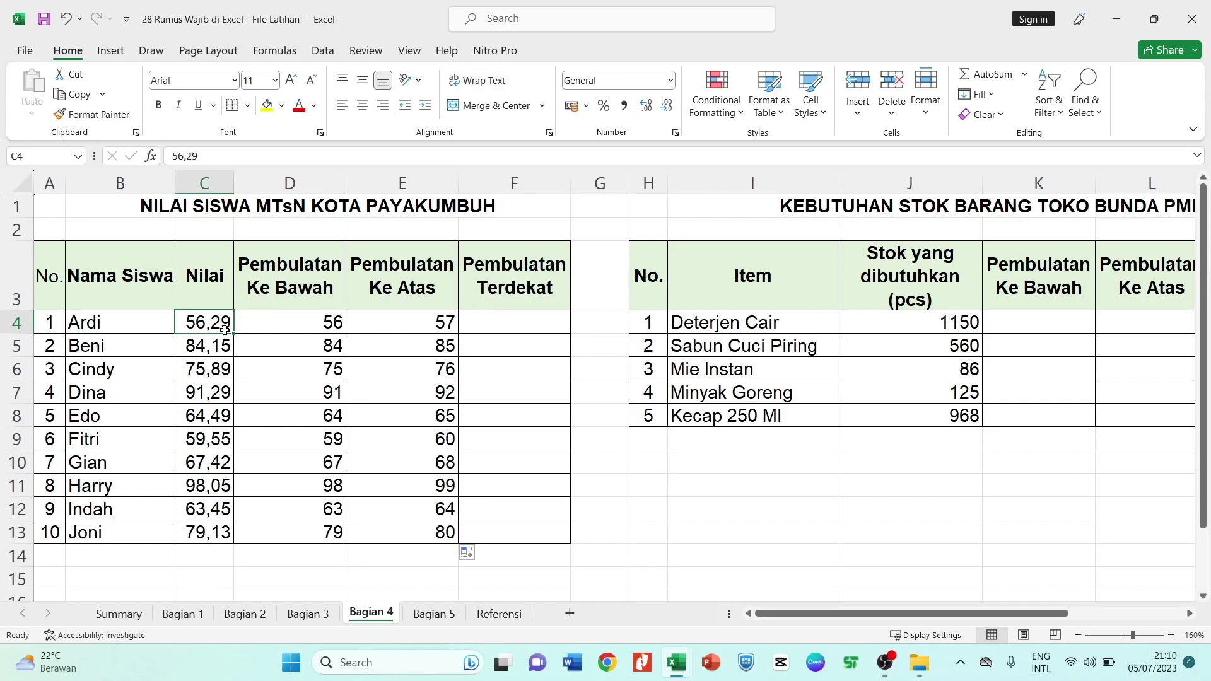
click(488, 316)
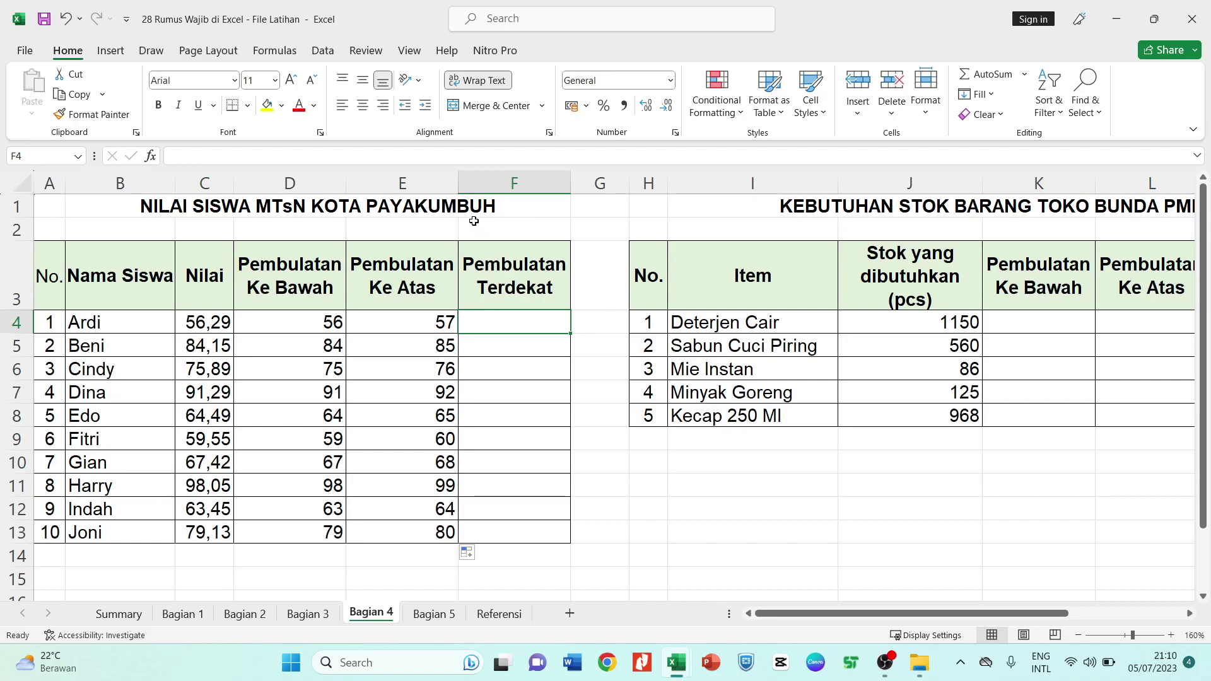
drag(921, 615, 912, 642)
text(roun)
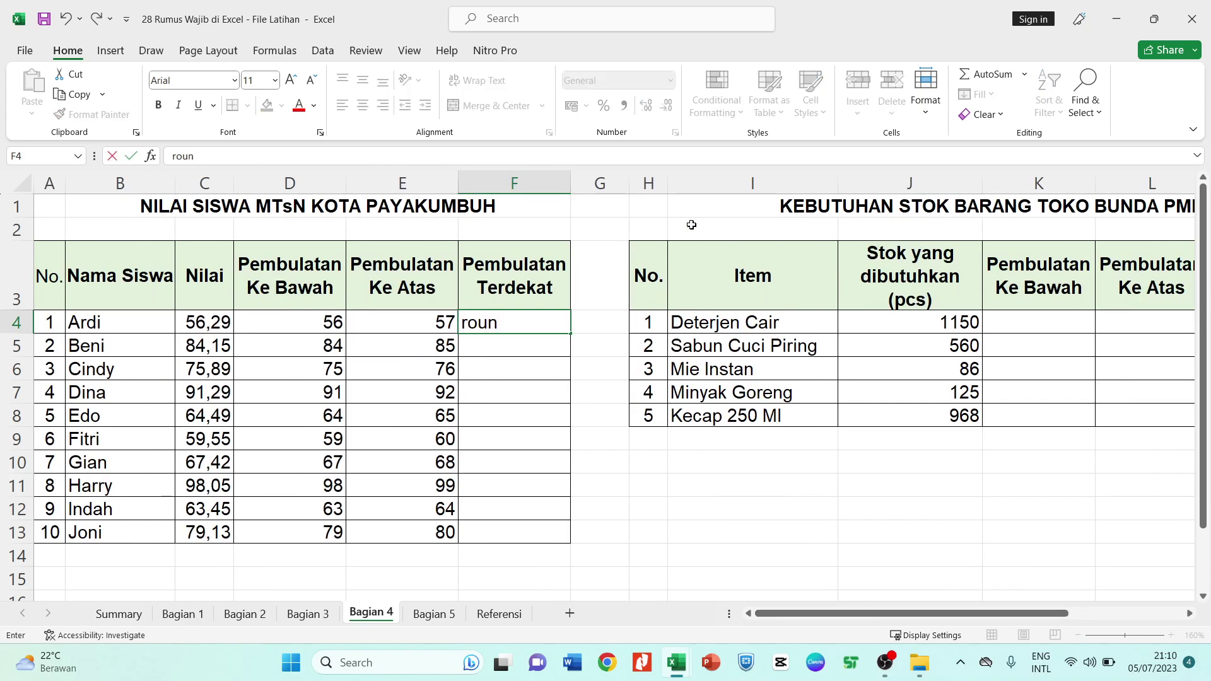
key(BackSpace)
key(BackSpace)
key(BackSpace)
text(=round)
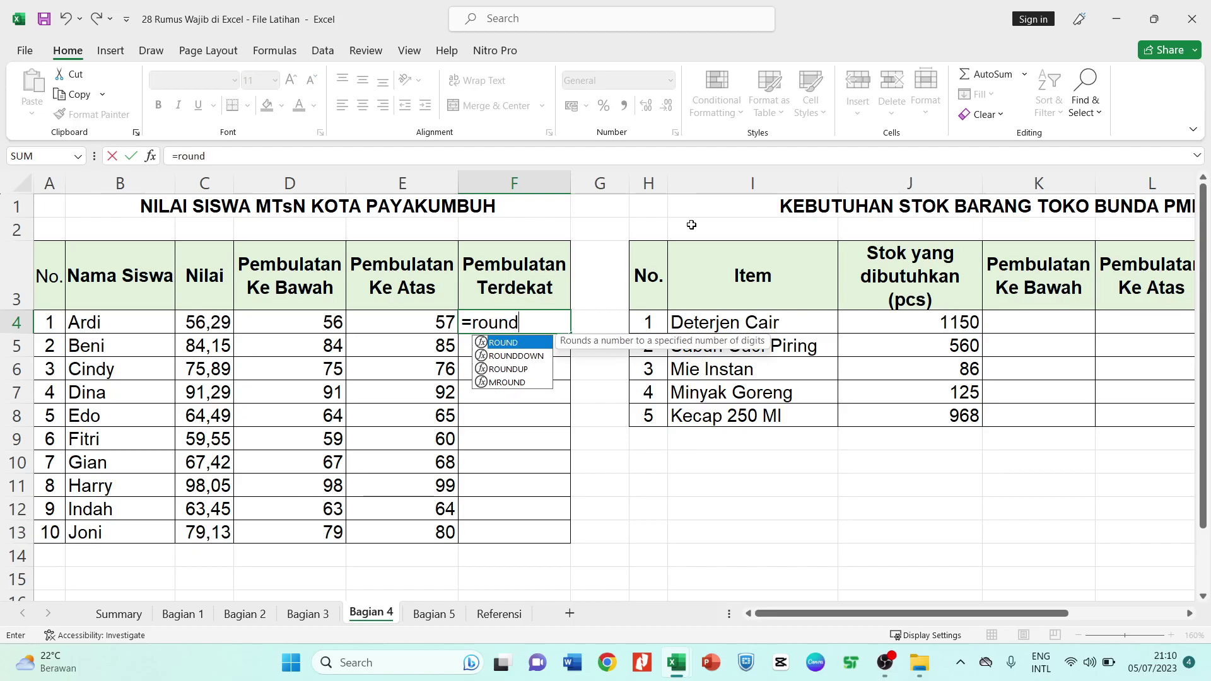
key(Tab)
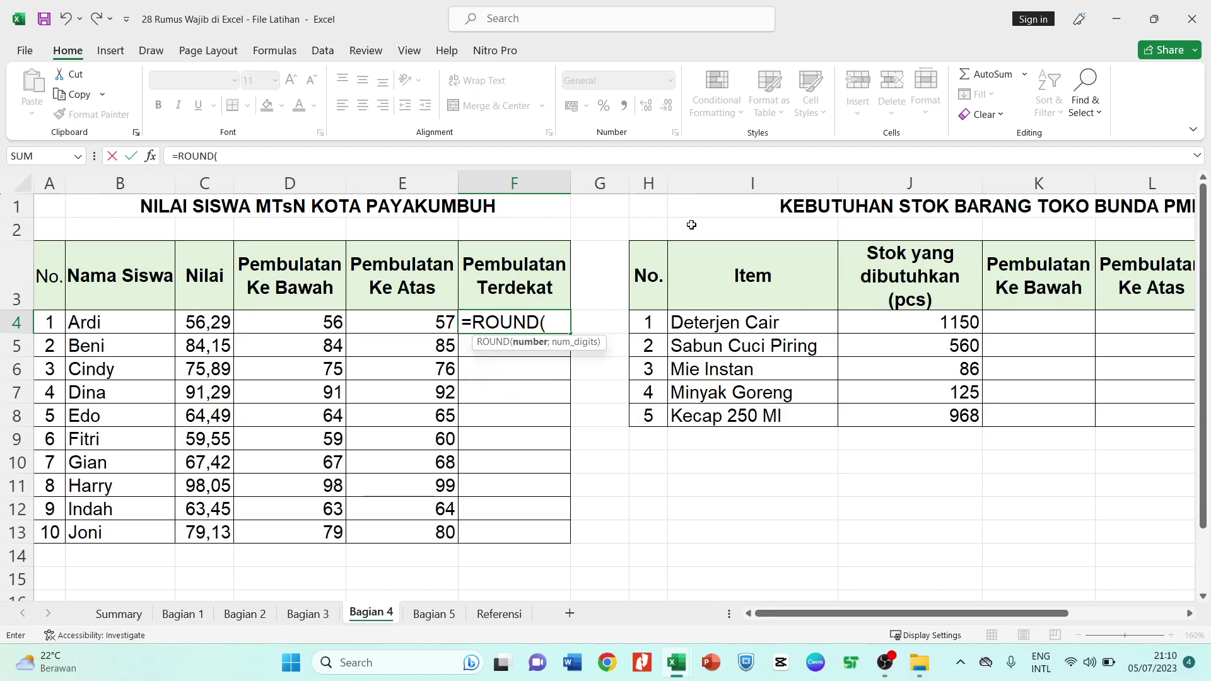
click(188, 322)
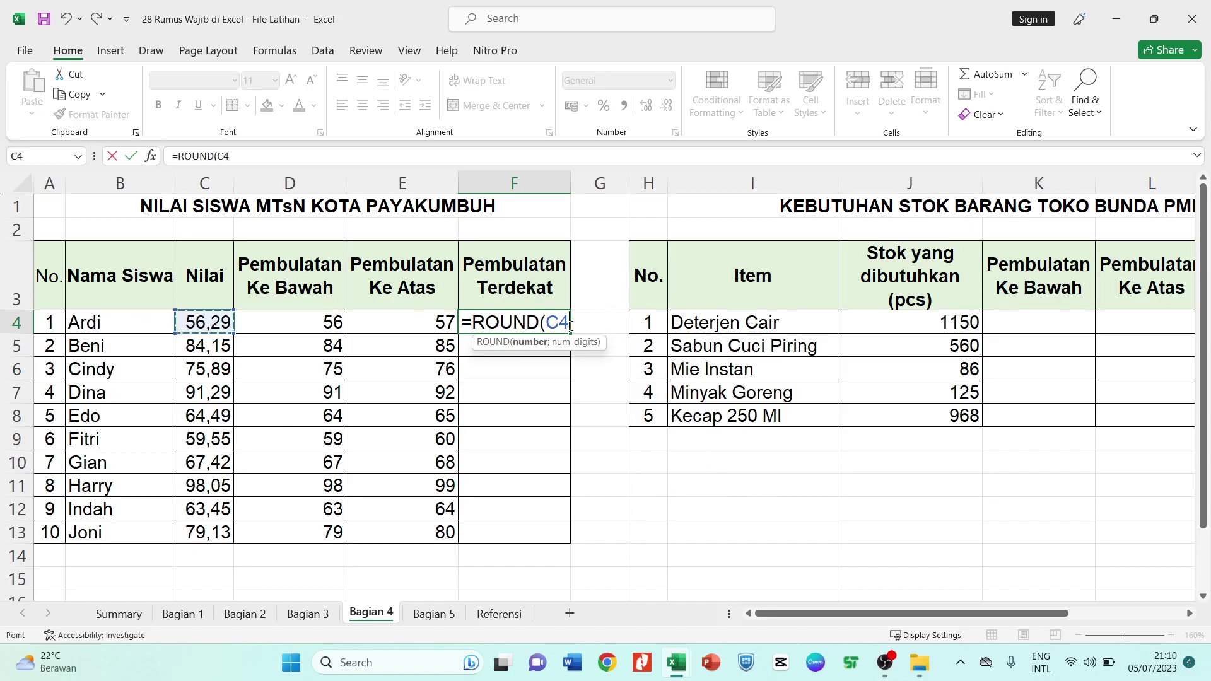
drag(568, 323, 427, 305)
key(Escape)
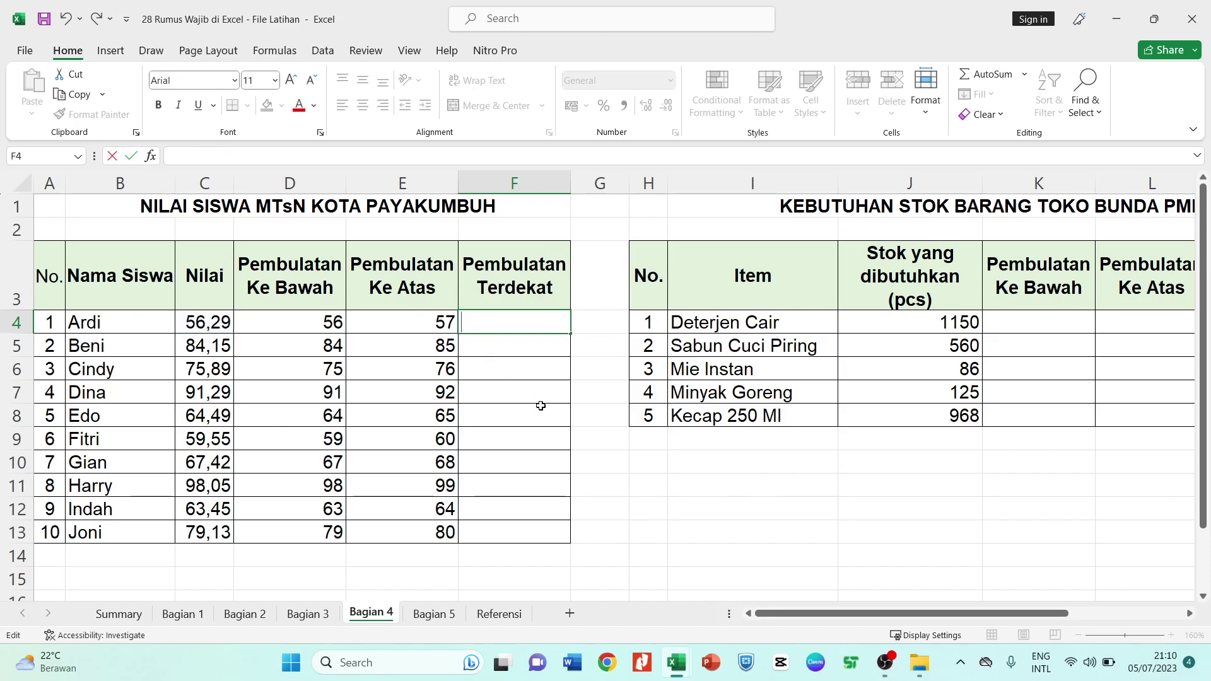
click(541, 410)
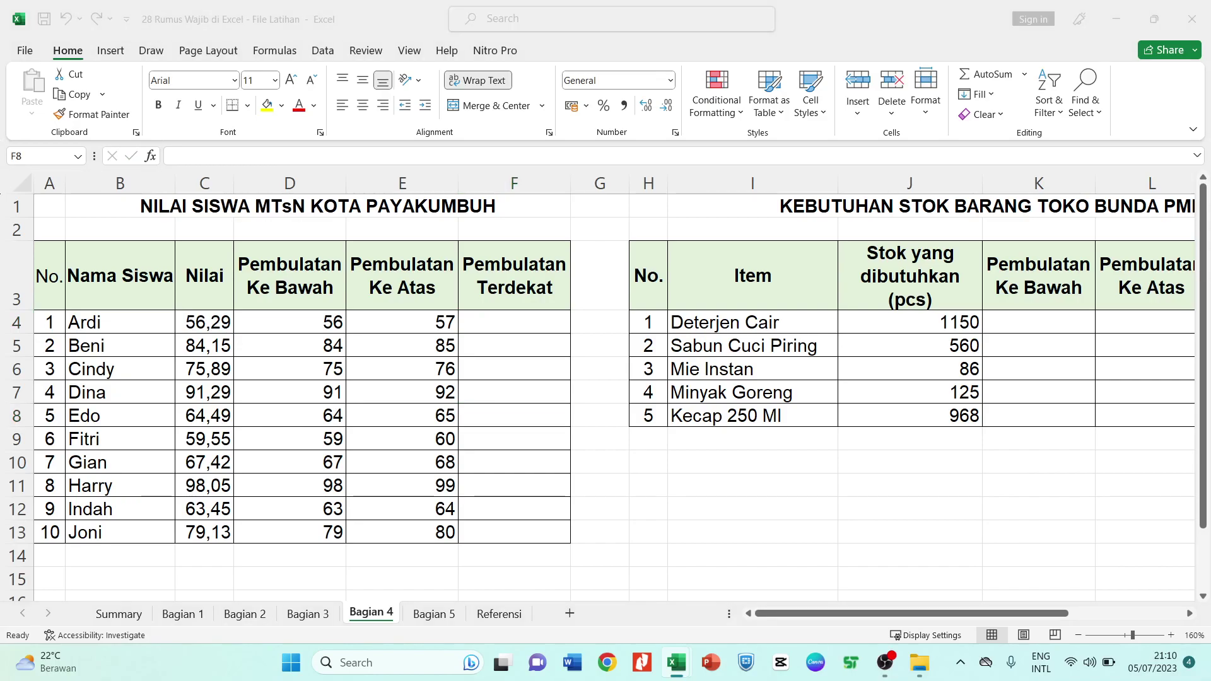
Enter the formula =ROUND(C4;0) in cell F4 to round the first student's score to the nearest whole number
click(508, 324)
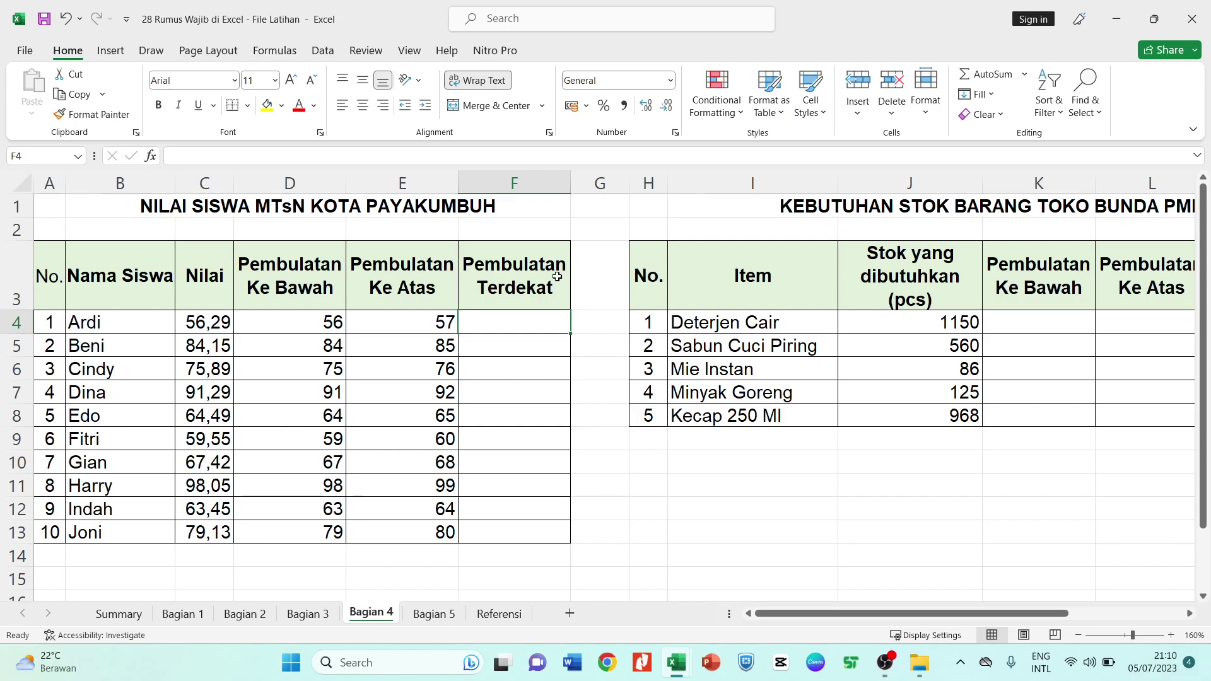
text(=round)
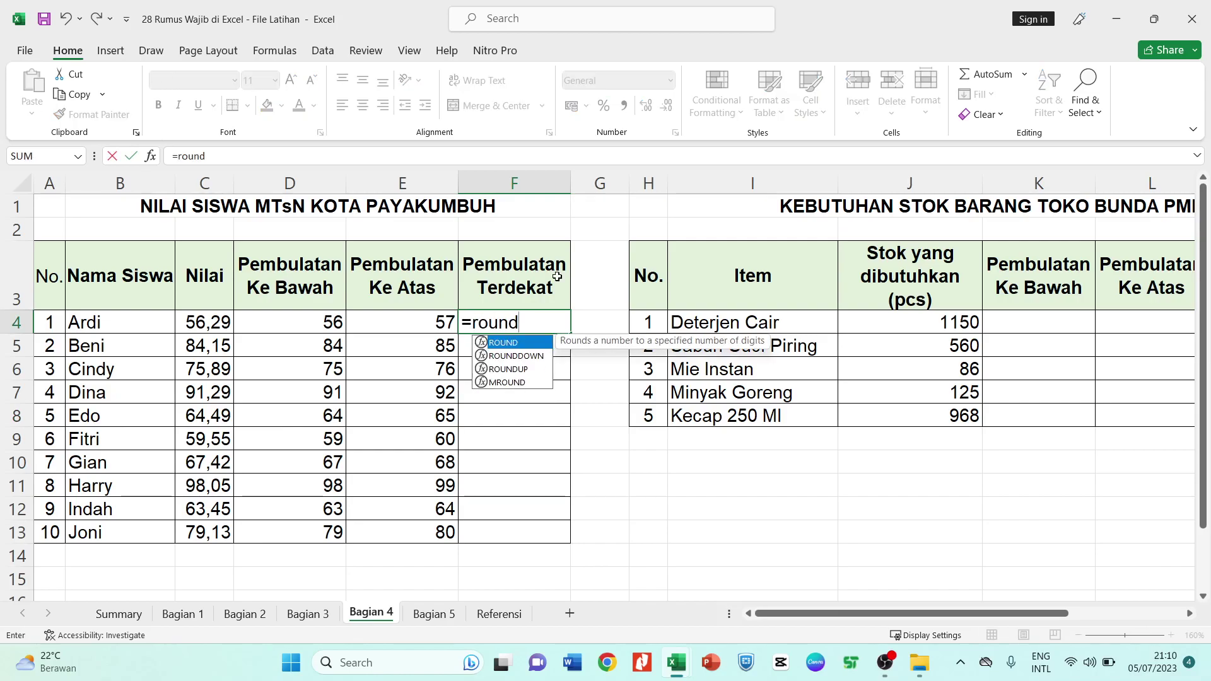
key(Tab)
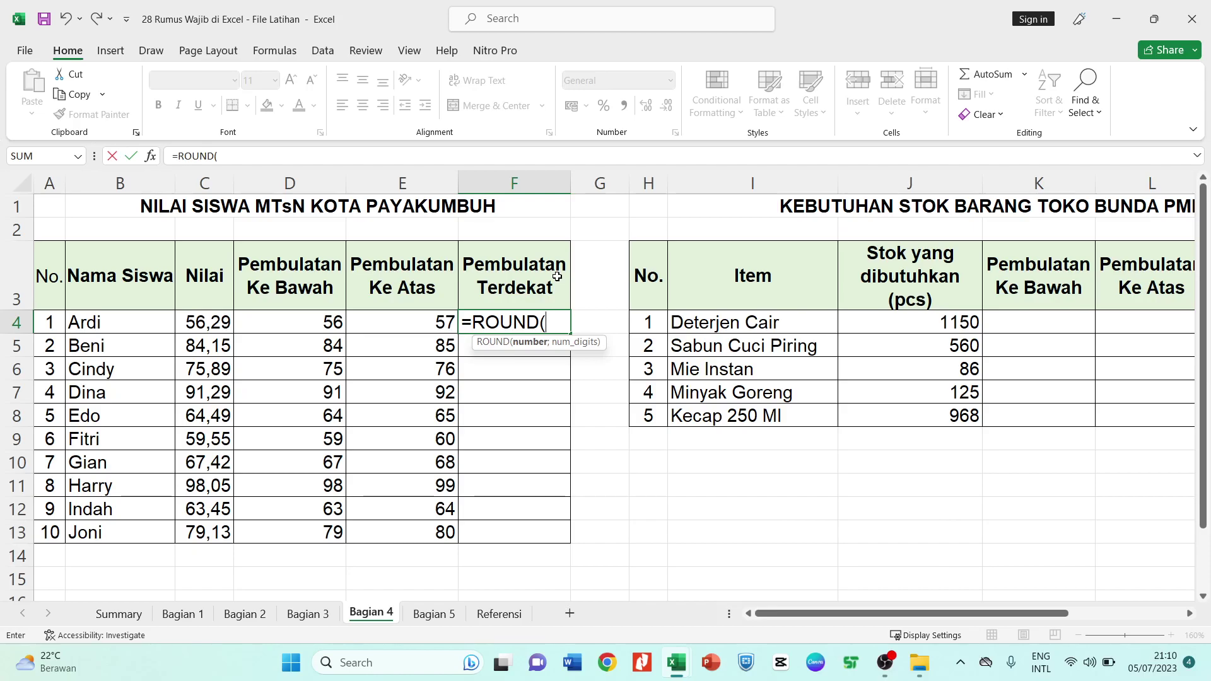
click(212, 325)
text(;)
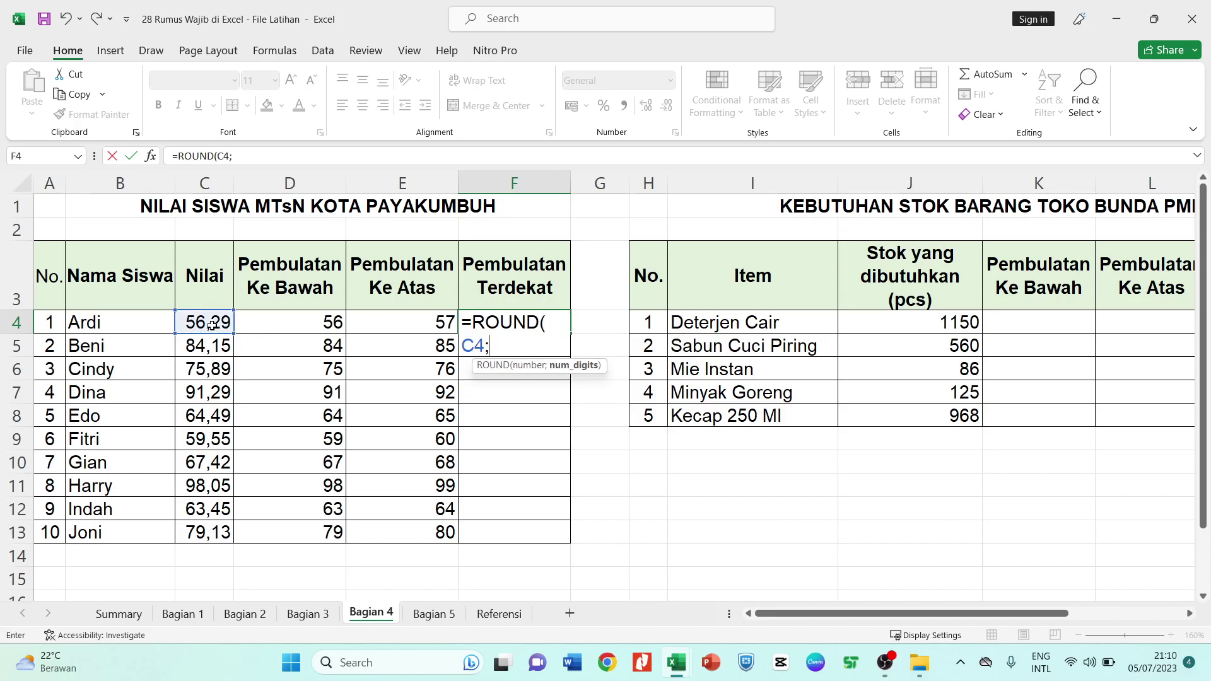
text(0))
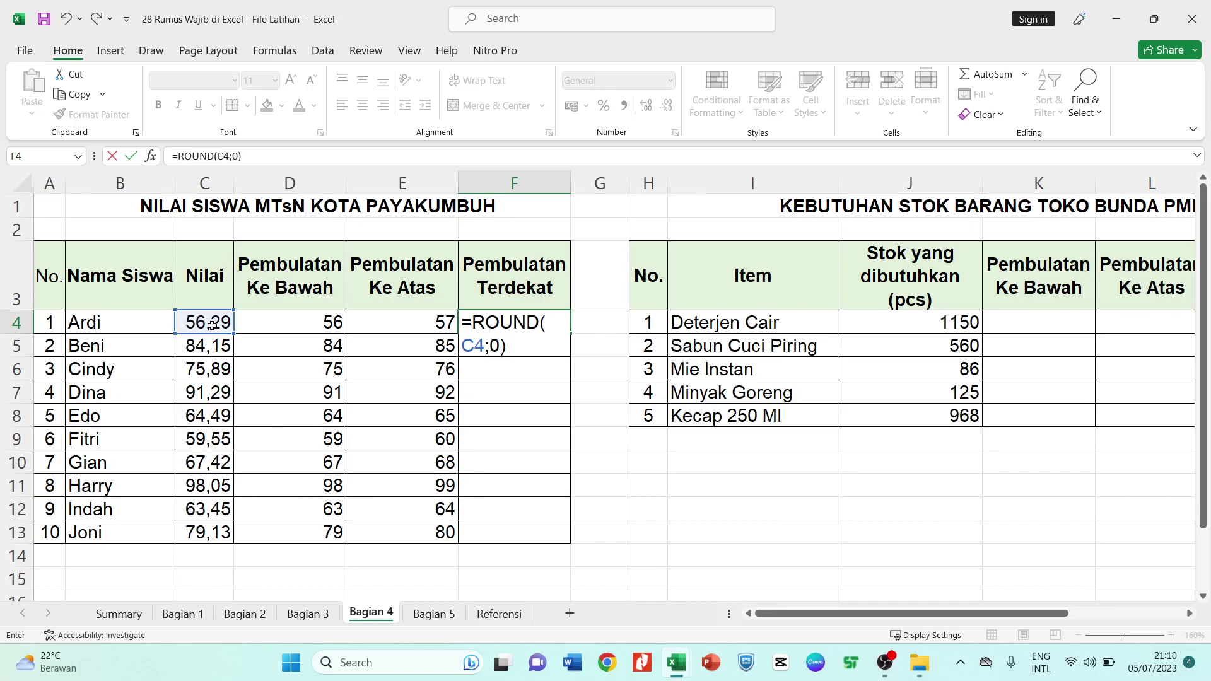
key(Return)
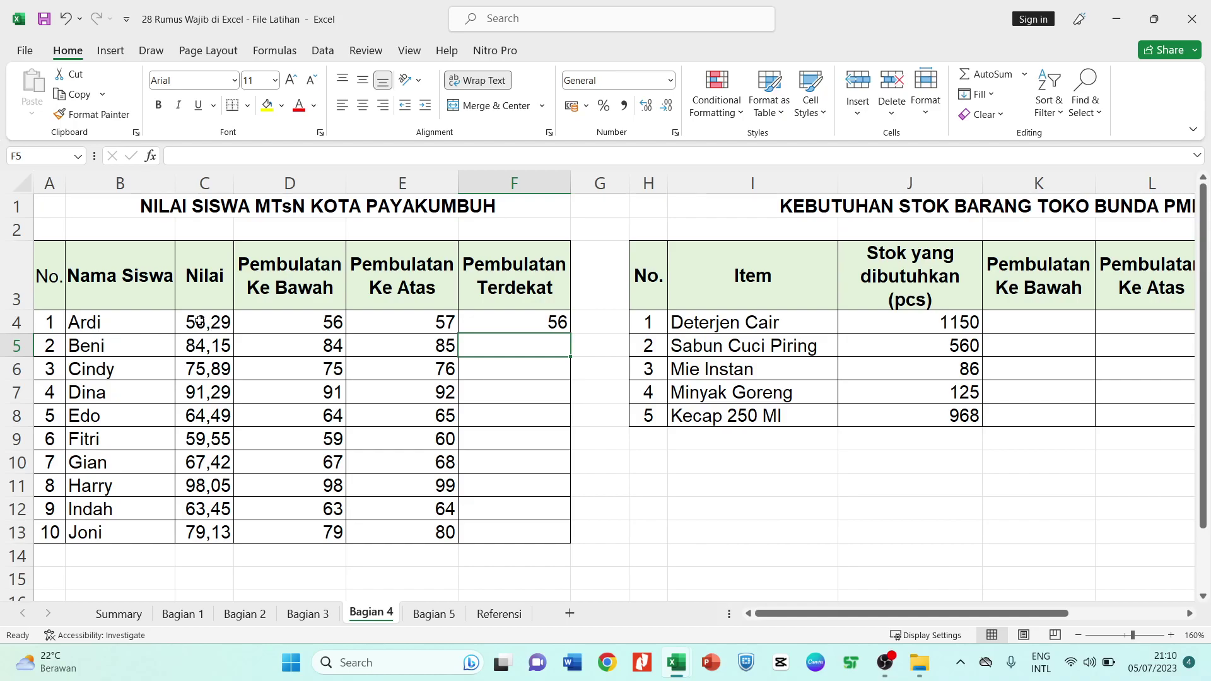
Fill the ROUND formula from F4 down through F13 to complete the Pembulatan Terdekat column
click(516, 320)
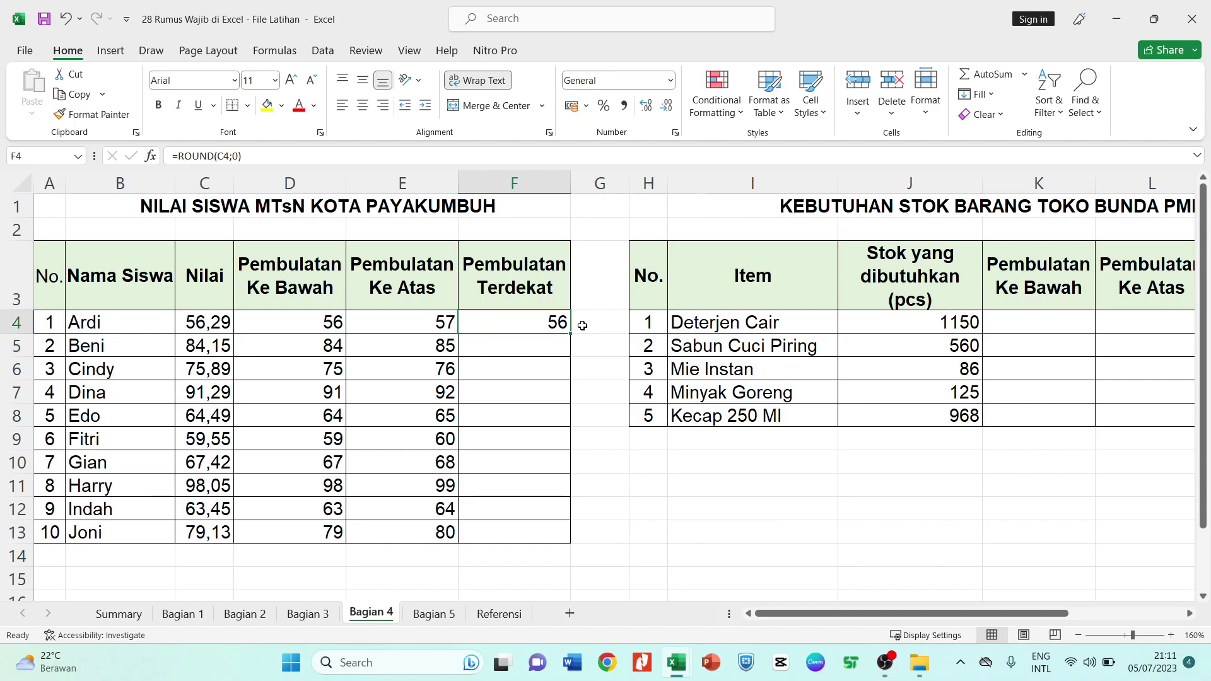
drag(571, 334, 569, 354)
click(552, 360)
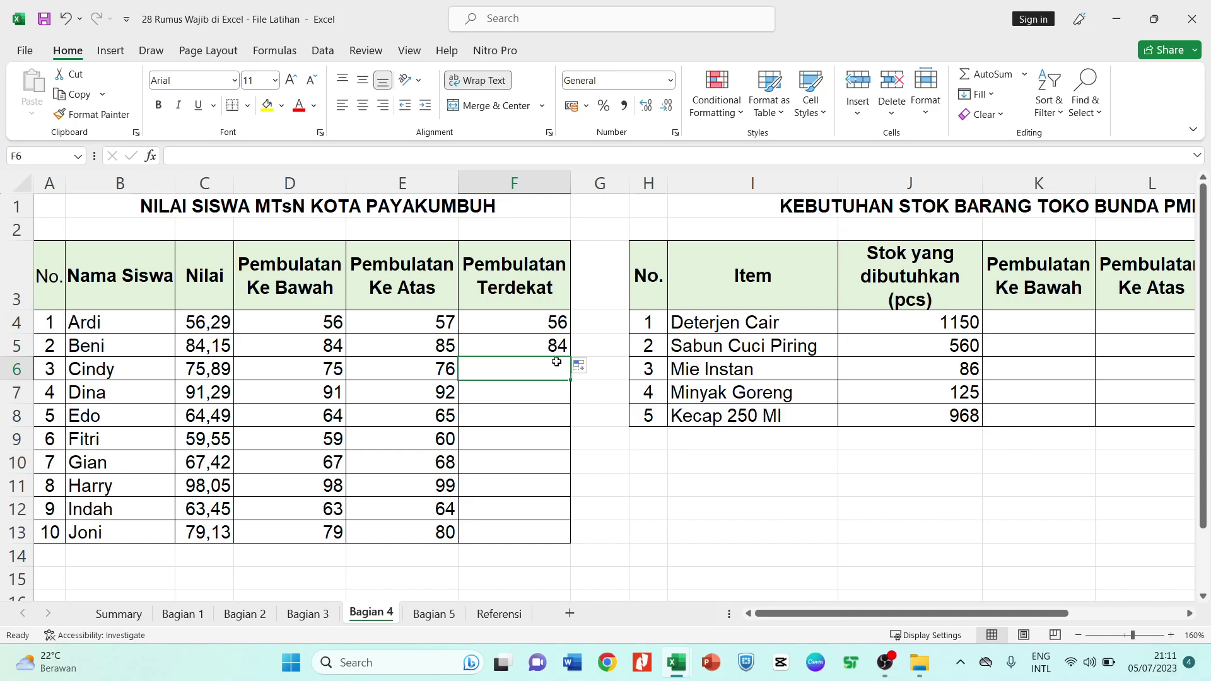
click(555, 350)
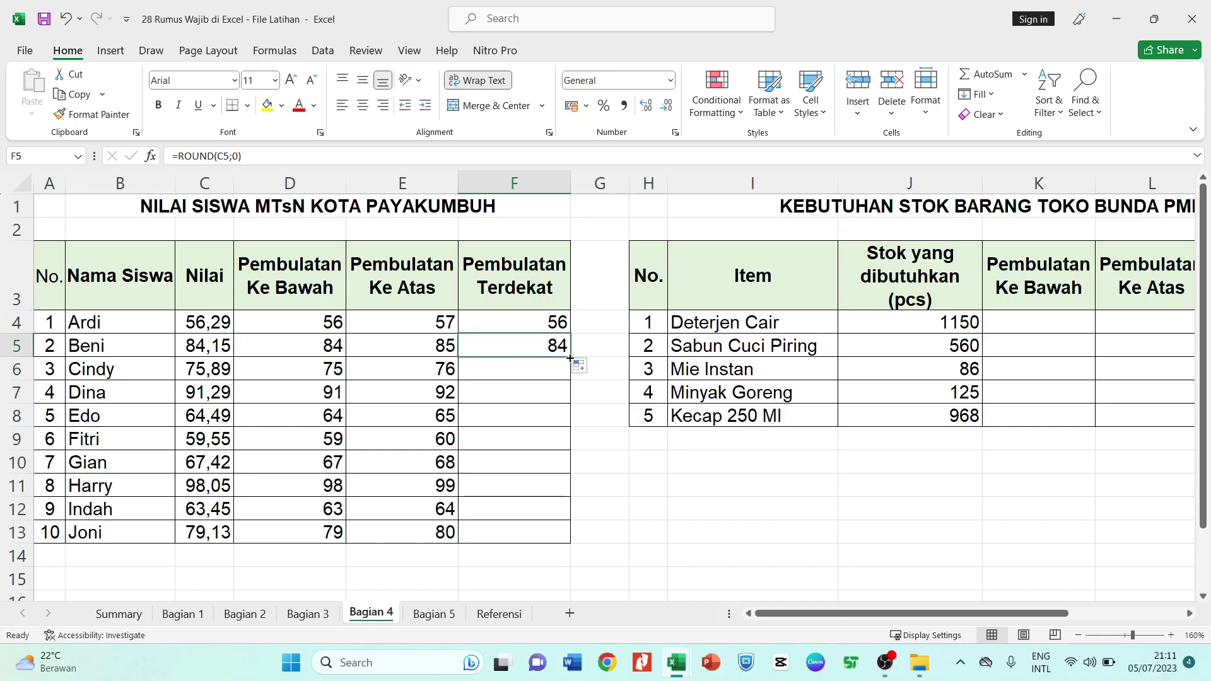
drag(570, 358, 581, 535)
click(531, 365)
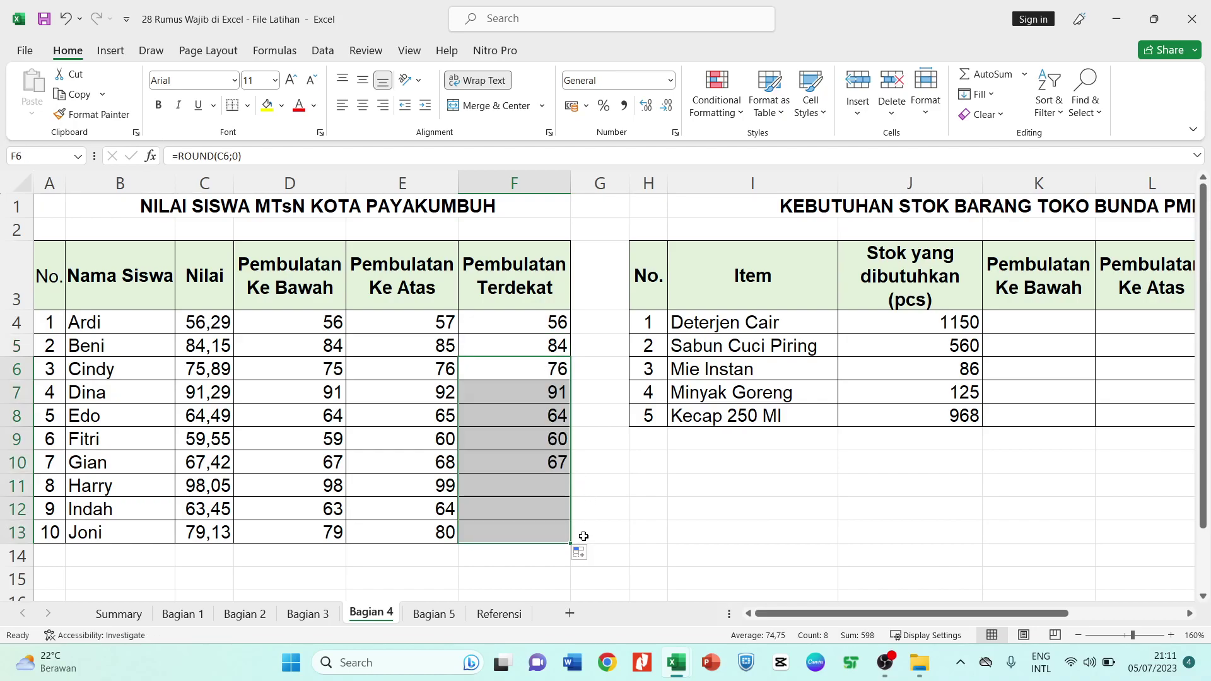
click(661, 498)
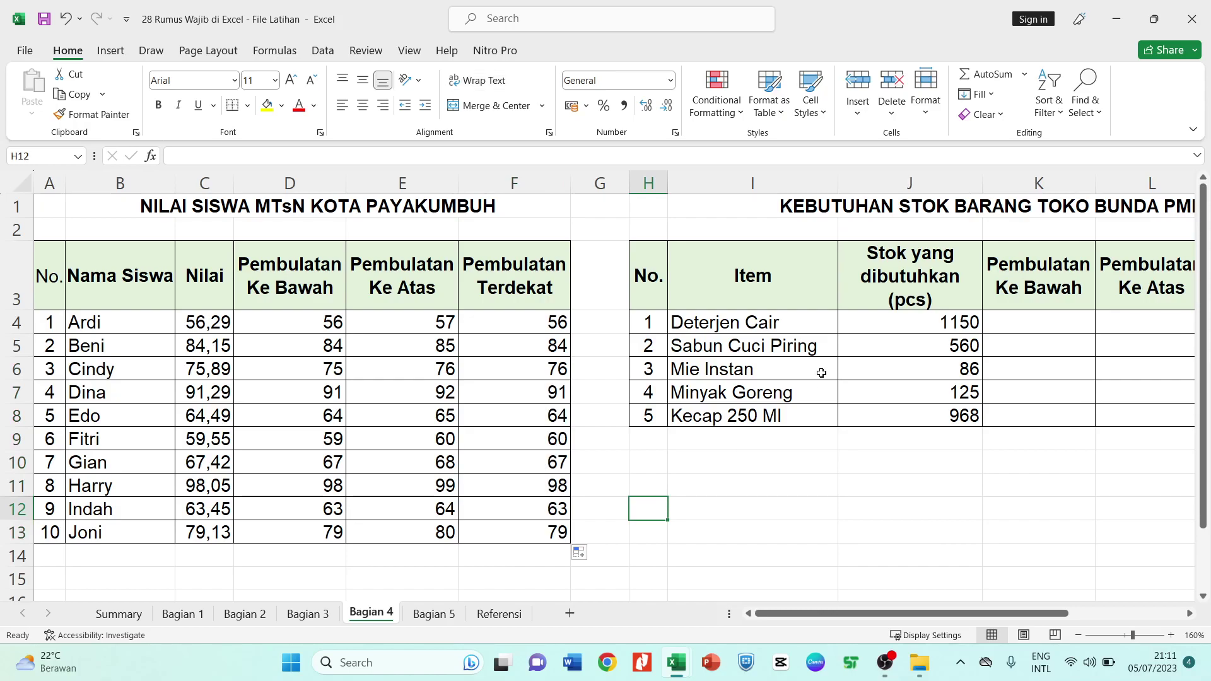
Examine the KEBUTUHAN STOK BARANG TOKO BUNDA PMD table with its required stock quantities and three Pembulatan columns
click(810, 459)
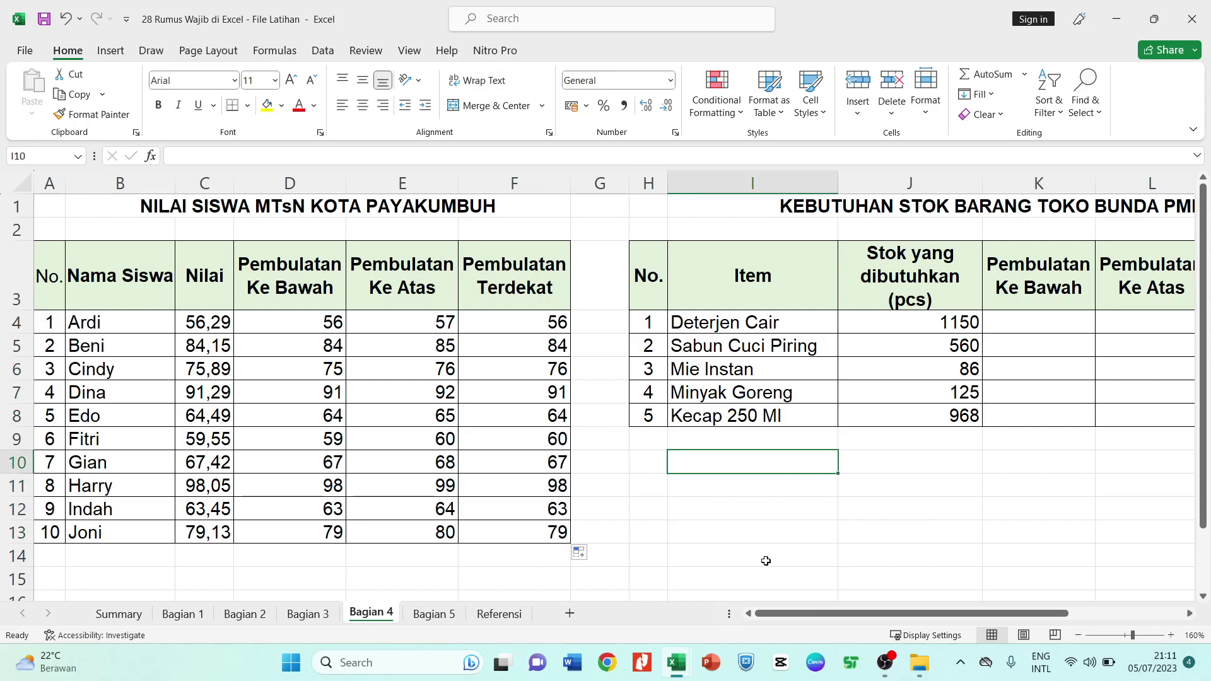
drag(791, 607, 846, 570)
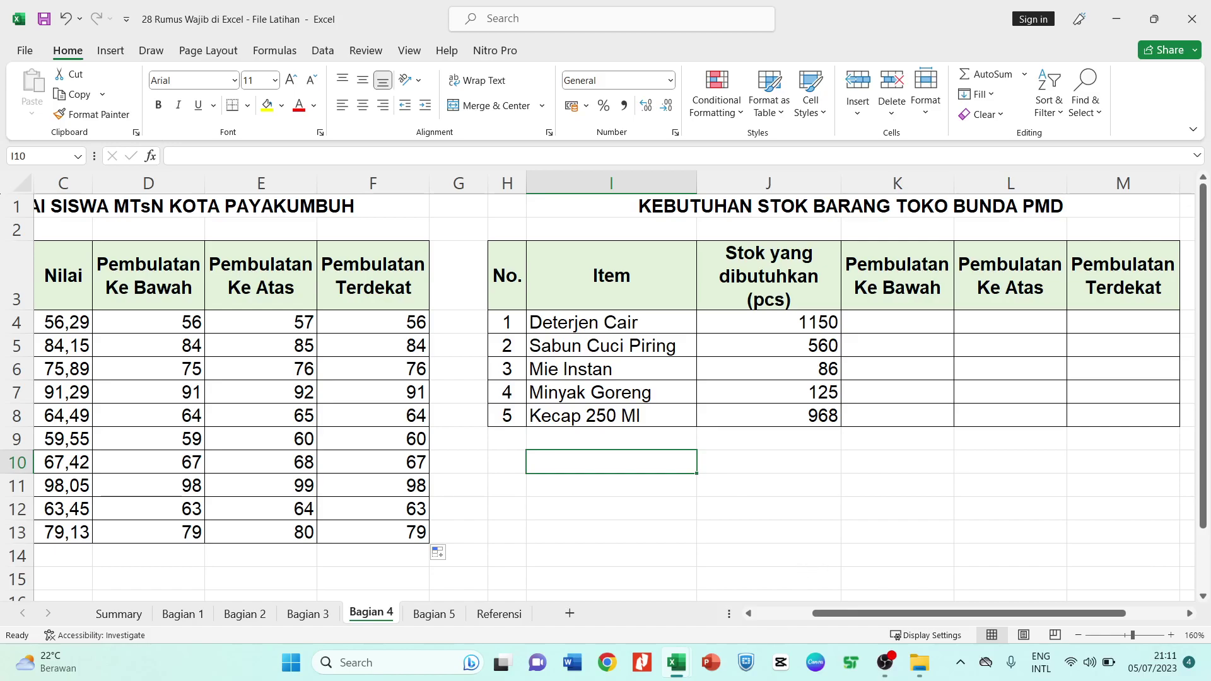
key(alt+Tab)
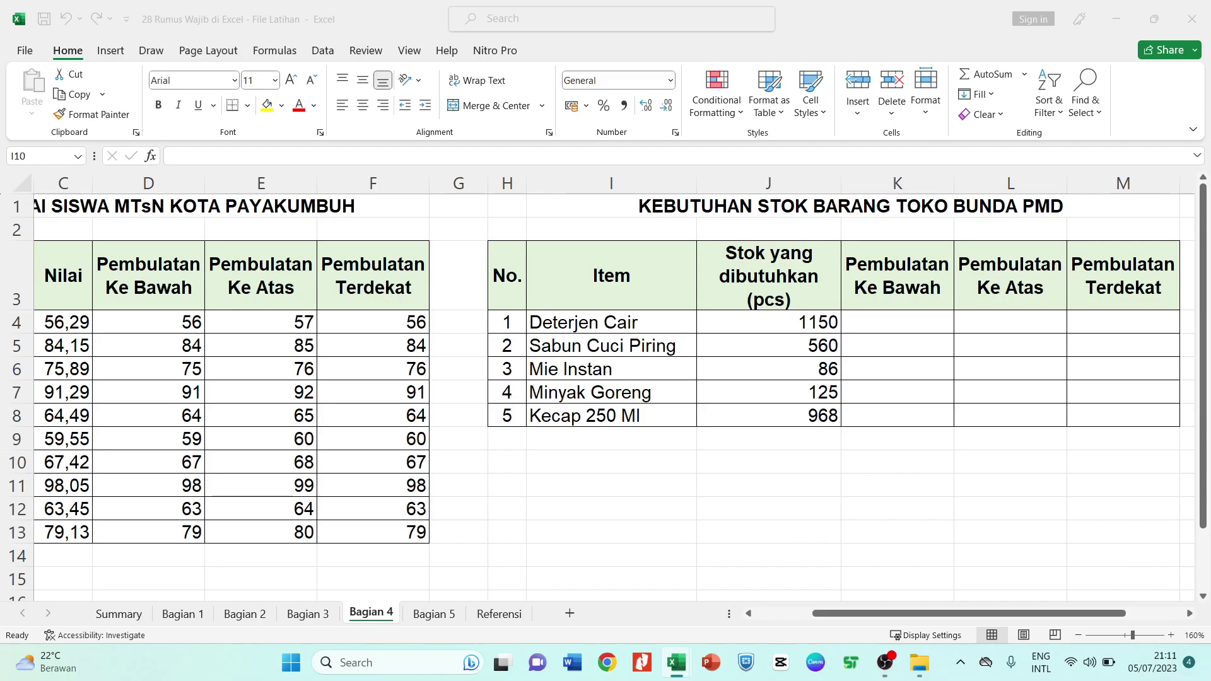
key(alt+Tab)
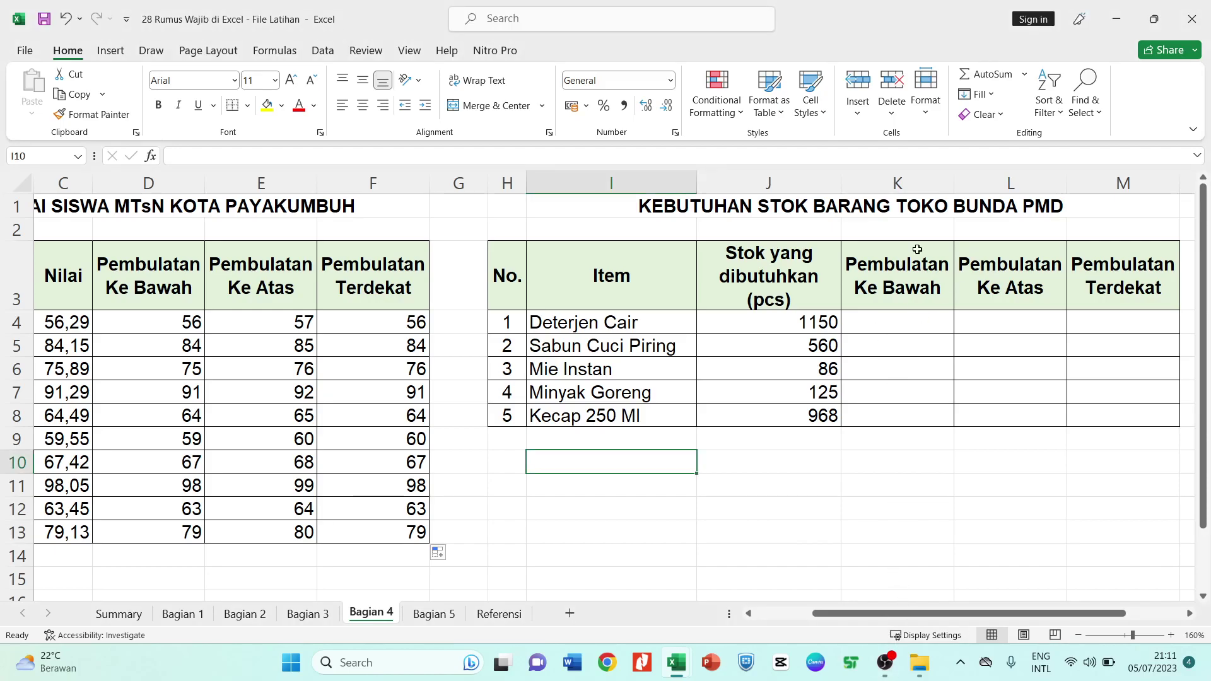
Enter the formula =FLOOR(J4;100) in cell K4 to round Deterjen Cair's required stock down to a multiple of 100
click(861, 323)
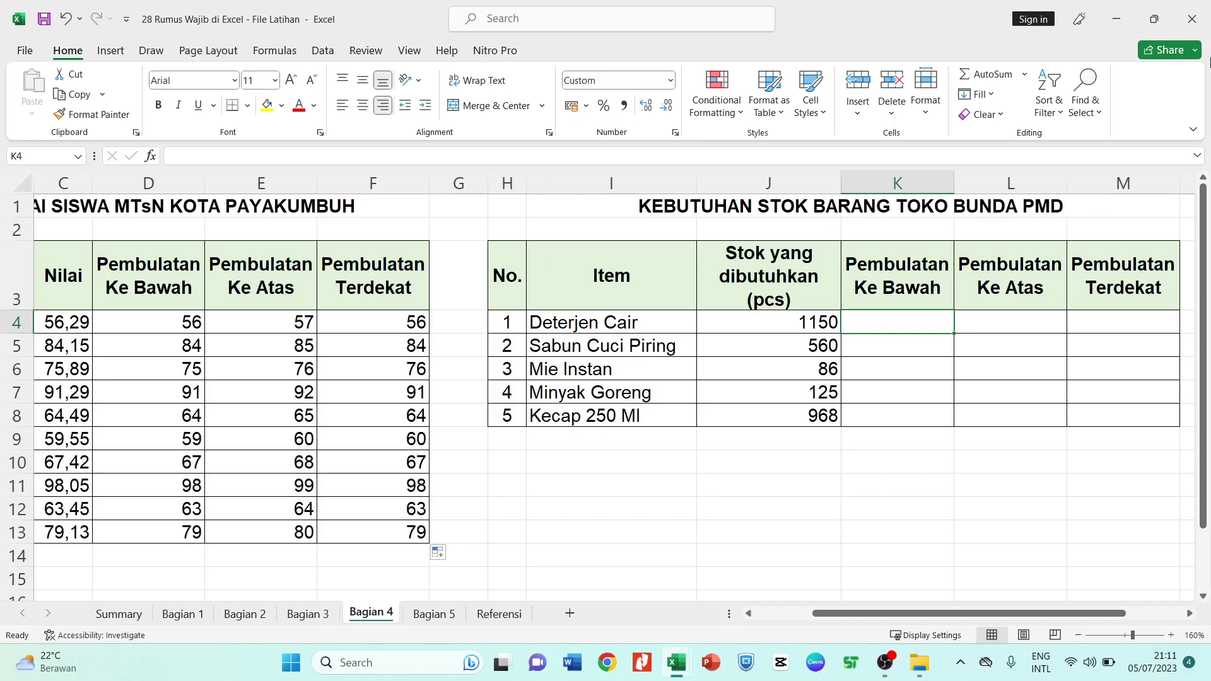
text(=)
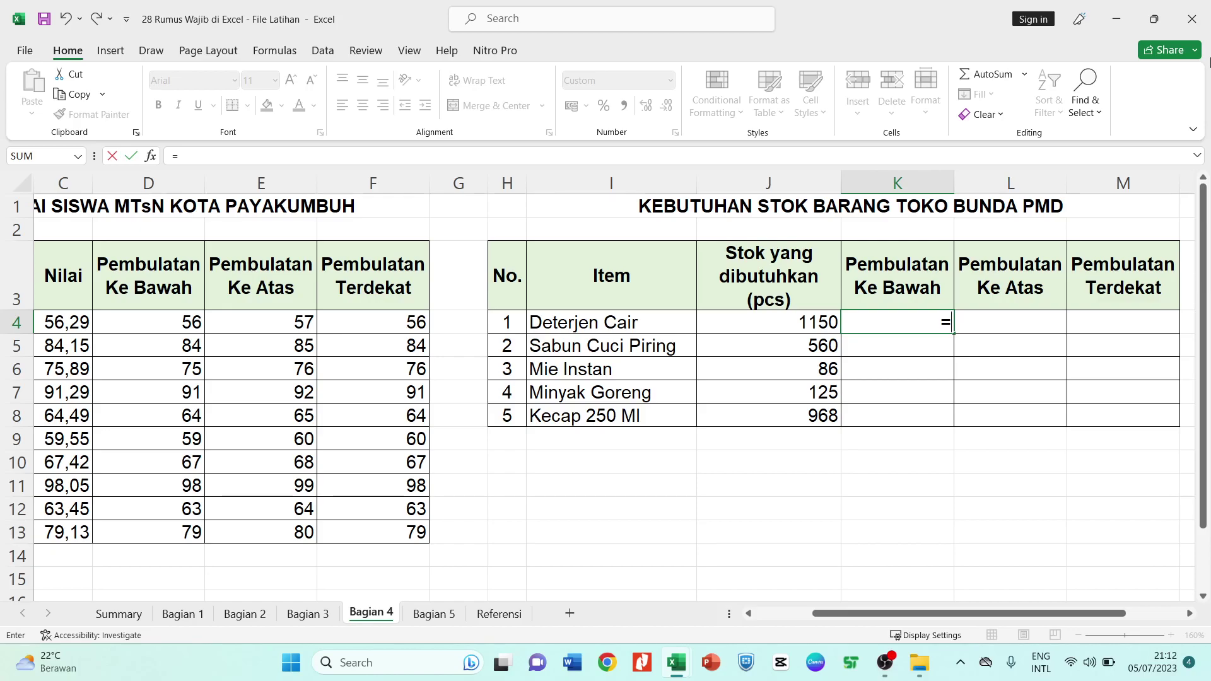
text(flo)
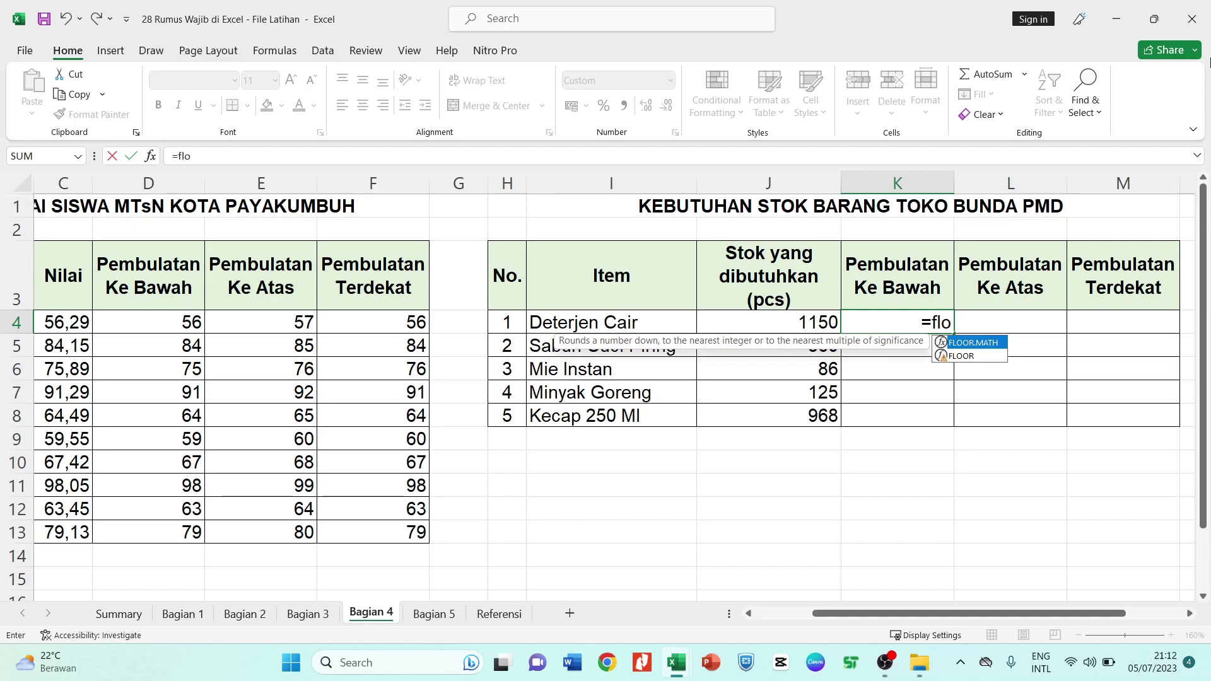
key(Down)
key(Tab)
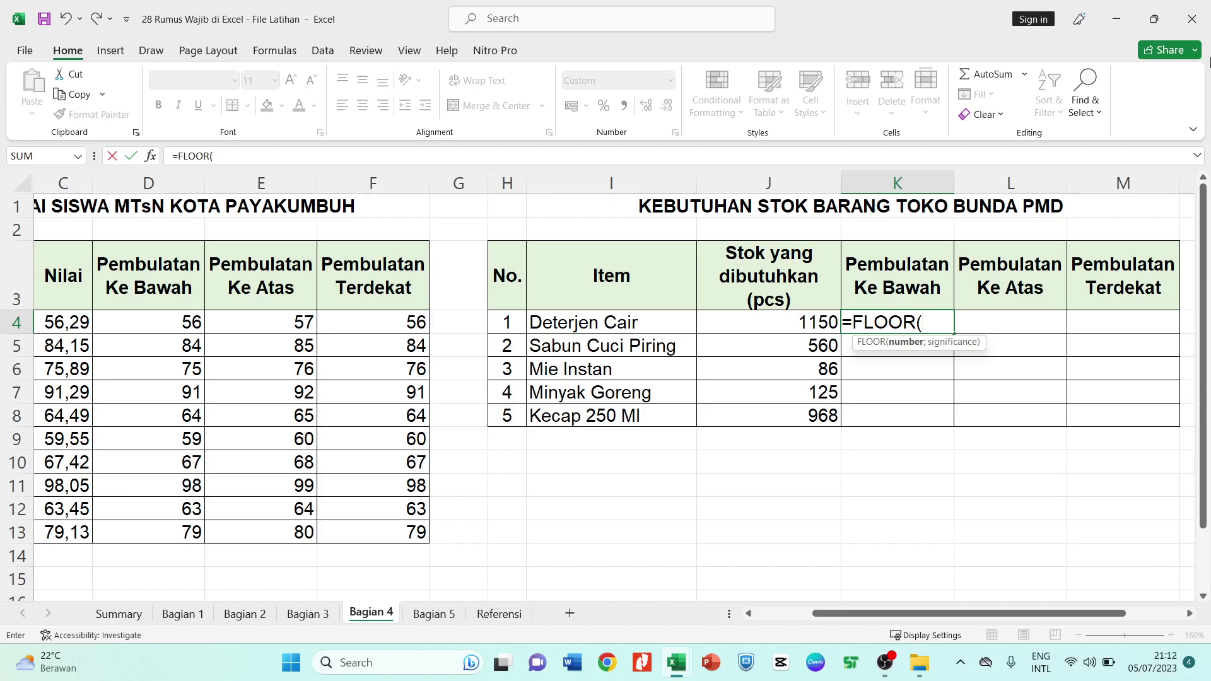
click(782, 324)
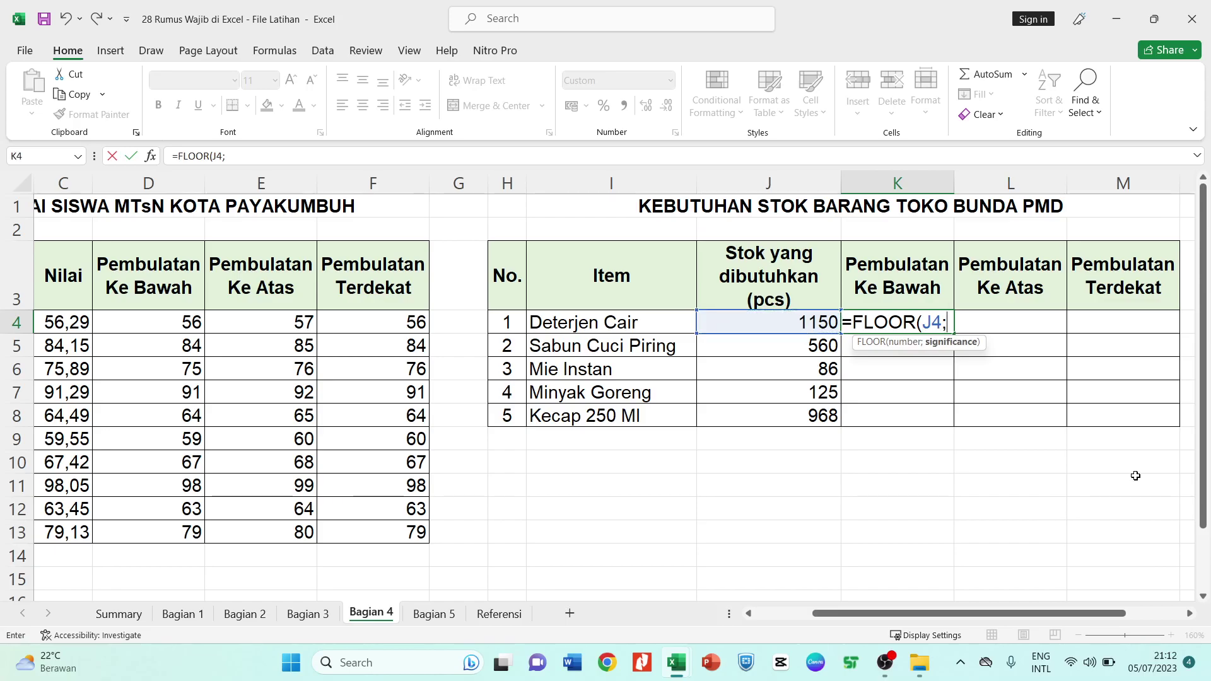
text(100)
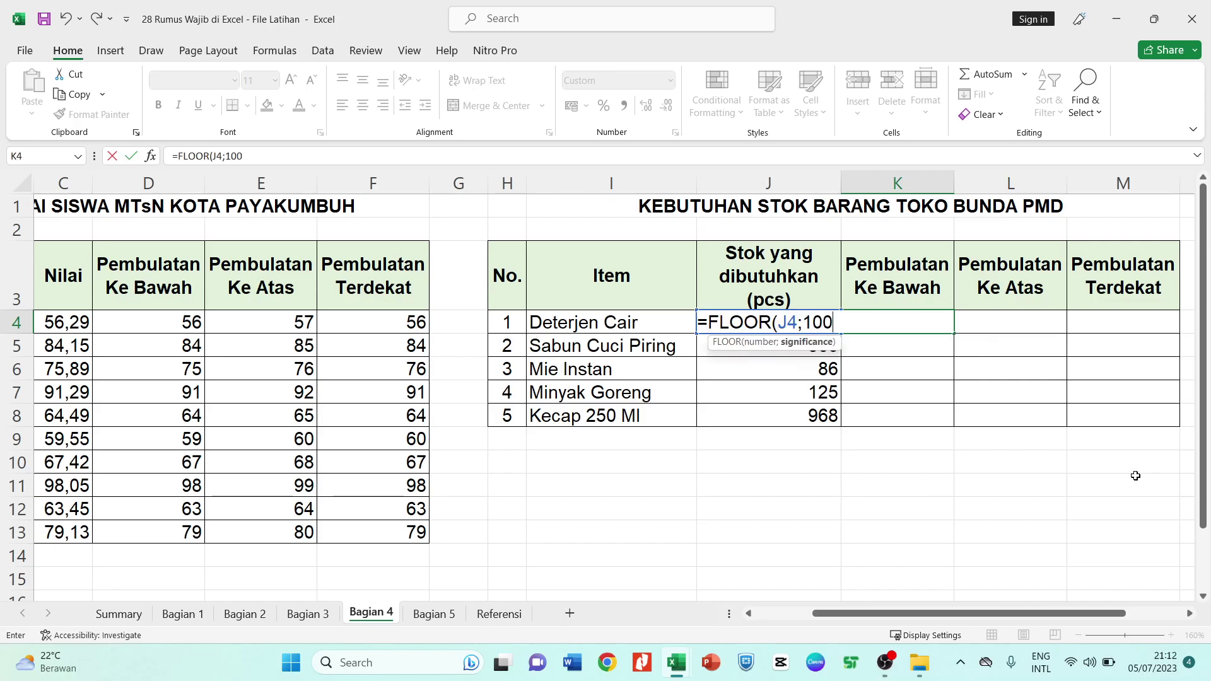
text())
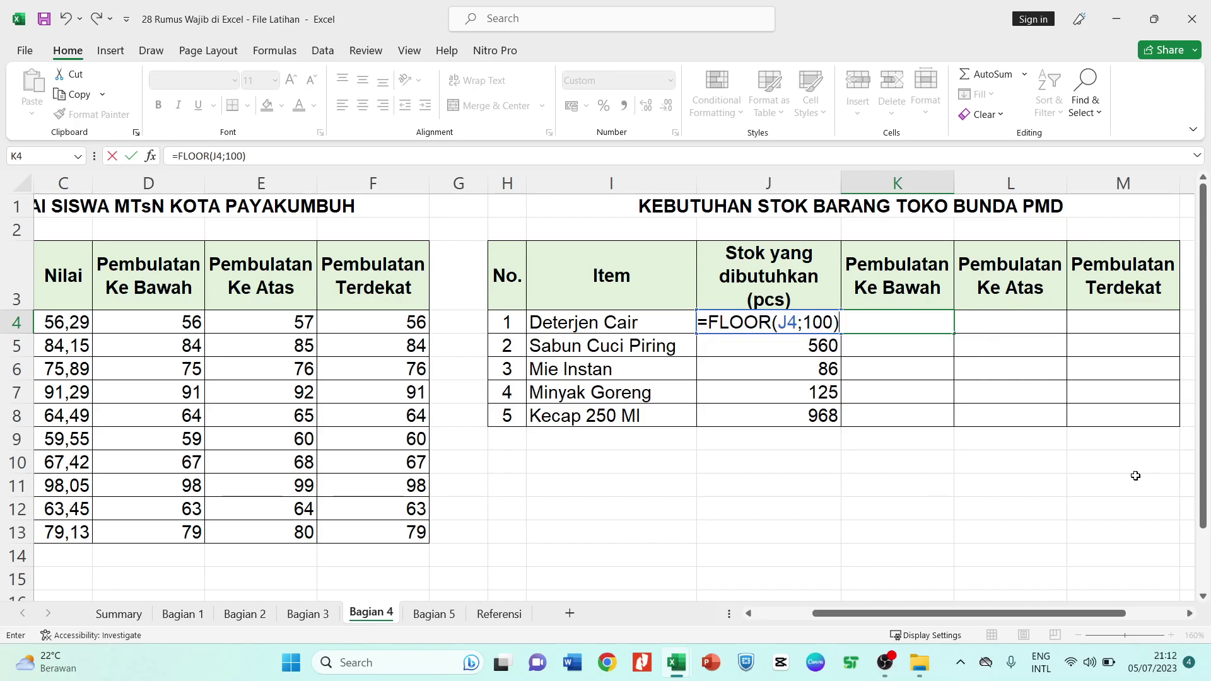
key(Return)
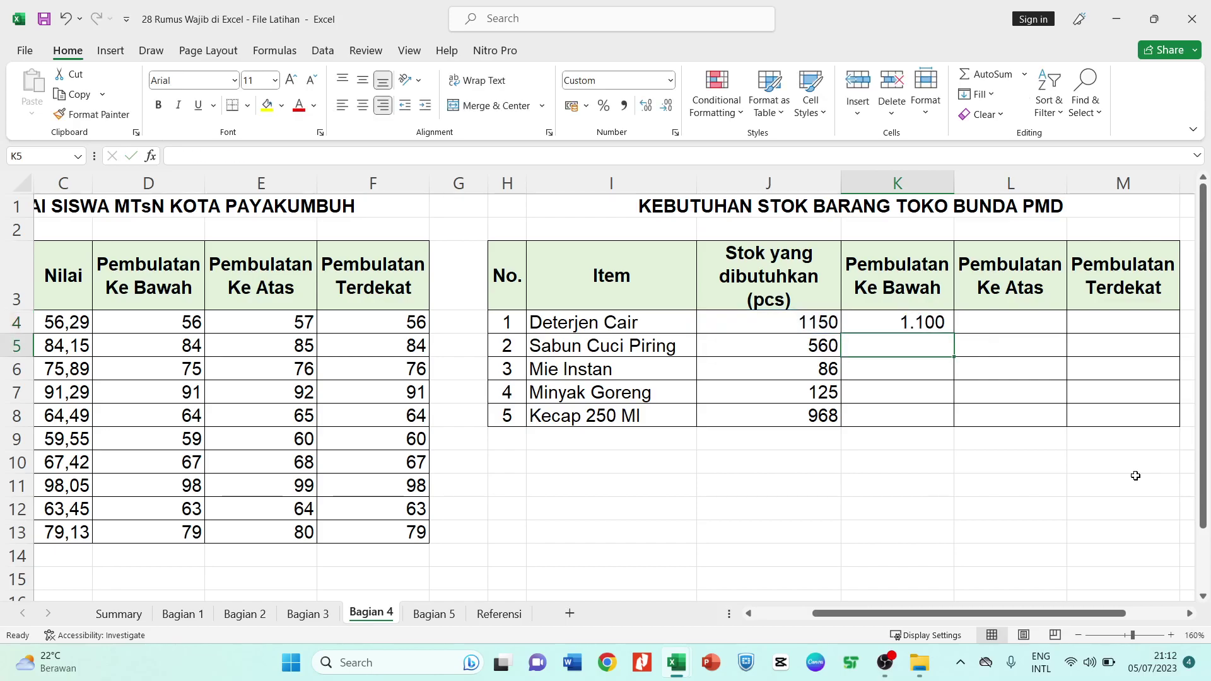
Fill the FLOOR formula from K4 down through K8 to complete the stock table's Pembulatan Ke Bawah column
click(927, 324)
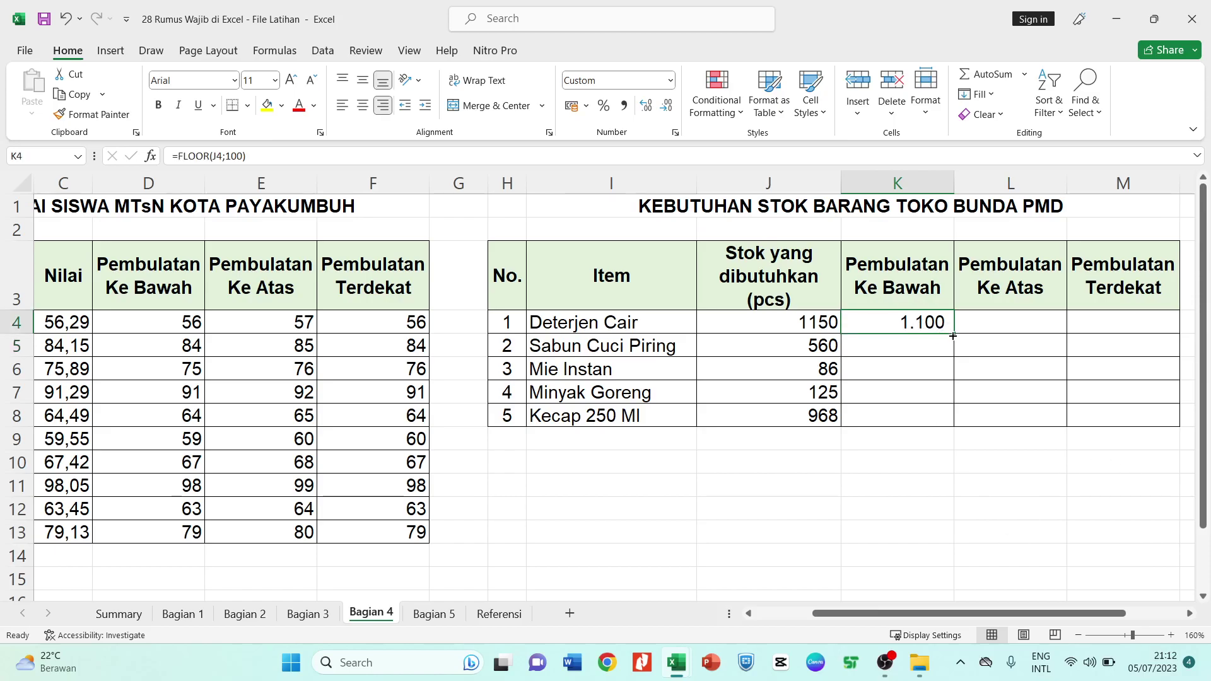
drag(952, 335, 953, 336)
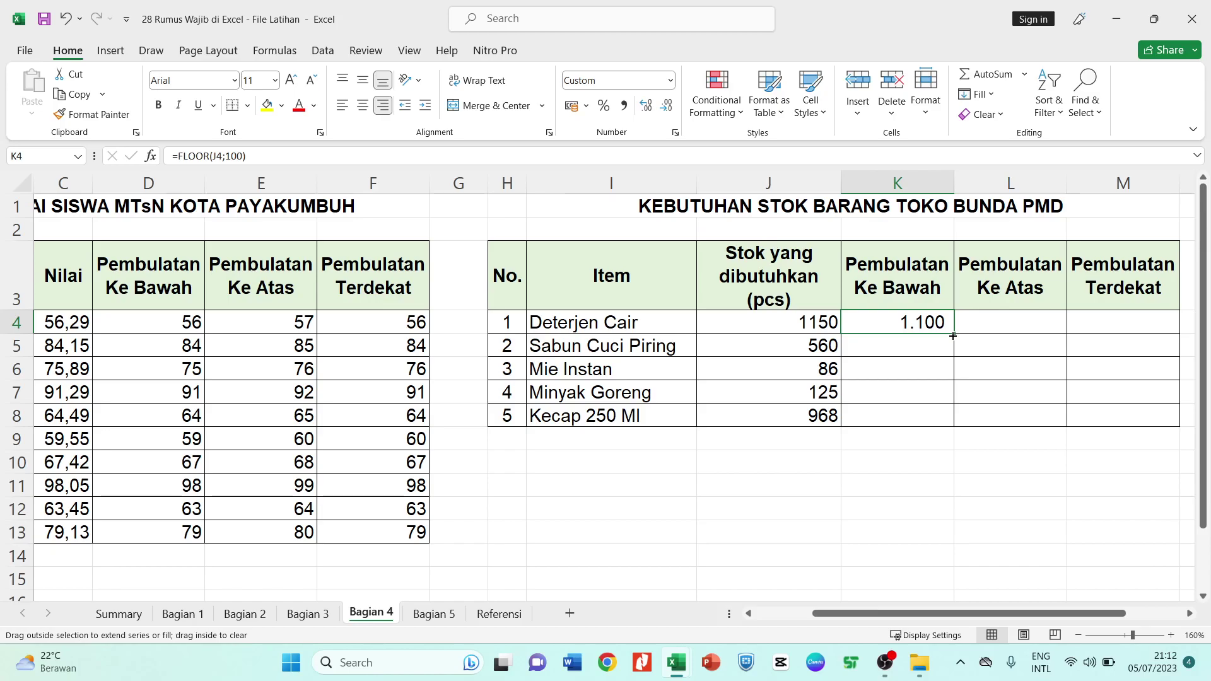
drag(952, 336, 948, 354)
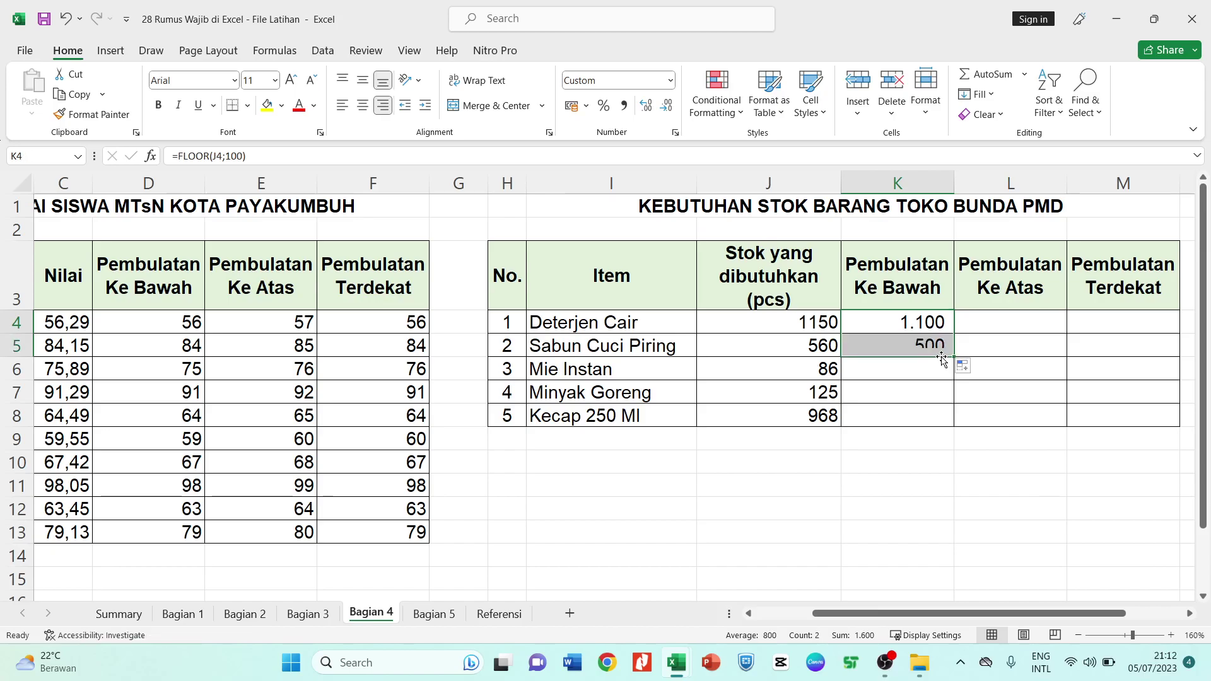
click(895, 372)
click(940, 348)
drag(952, 357, 958, 381)
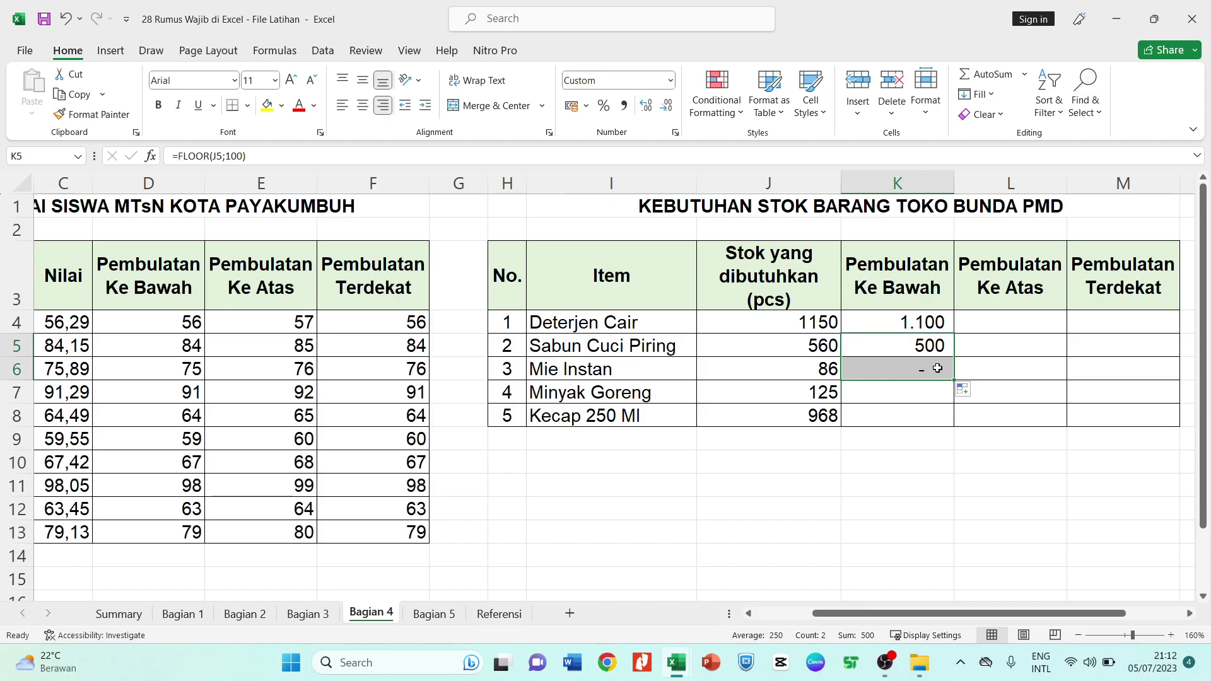
click(909, 389)
click(918, 373)
drag(953, 382, 956, 426)
click(922, 395)
click(979, 390)
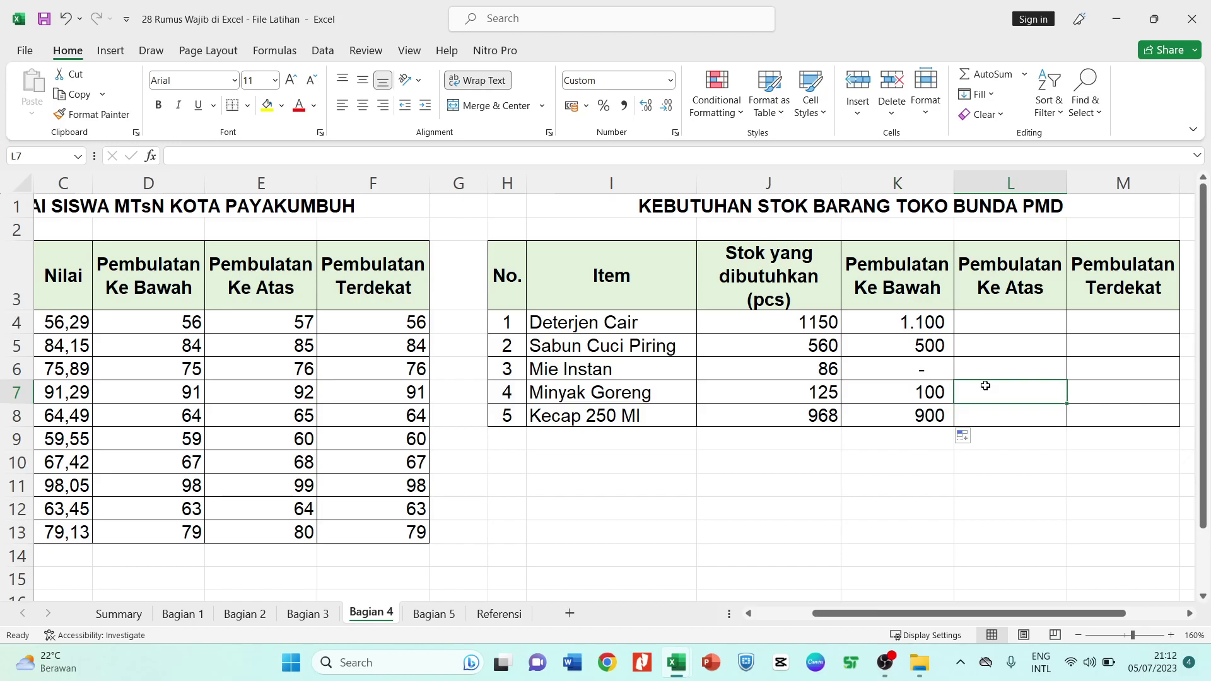
Enter the formula =CEILING(J4;100) in cell L4 to round Deterjen Cair's required stock up to a multiple of 100
mouse_move(952, 614)
mouse_down()
mouse_move(1013, 633)
mouse_move(955, 634)
mouse_up()
click(990, 320)
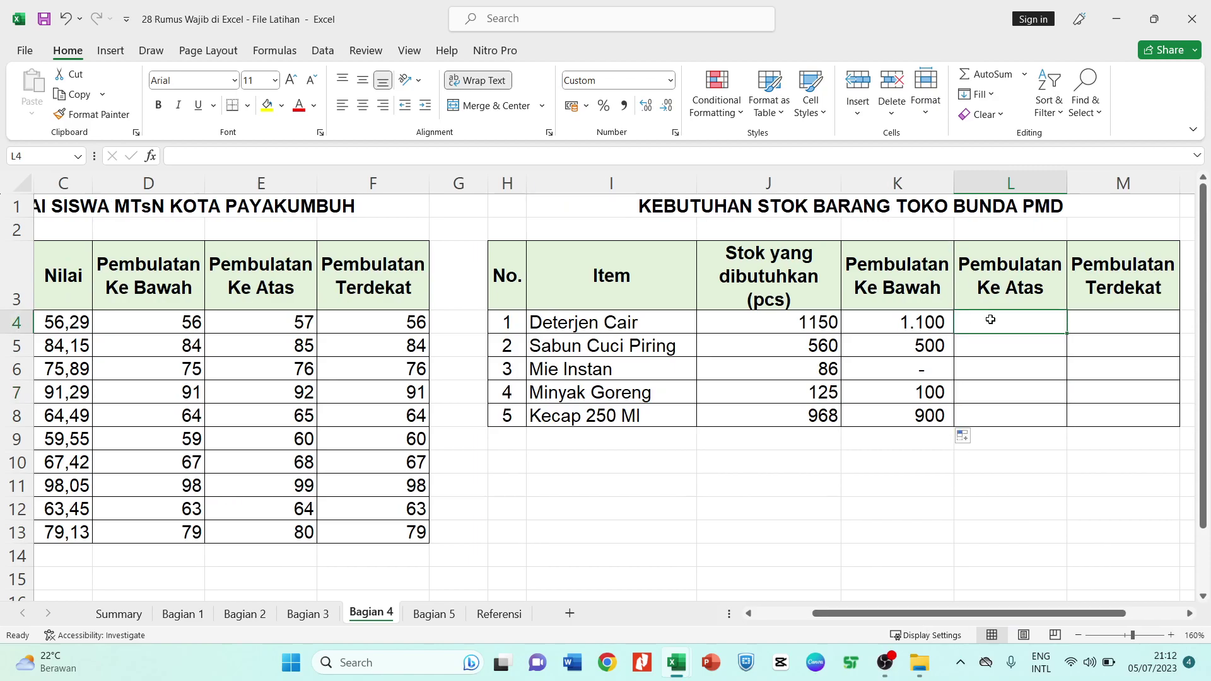
text(=)
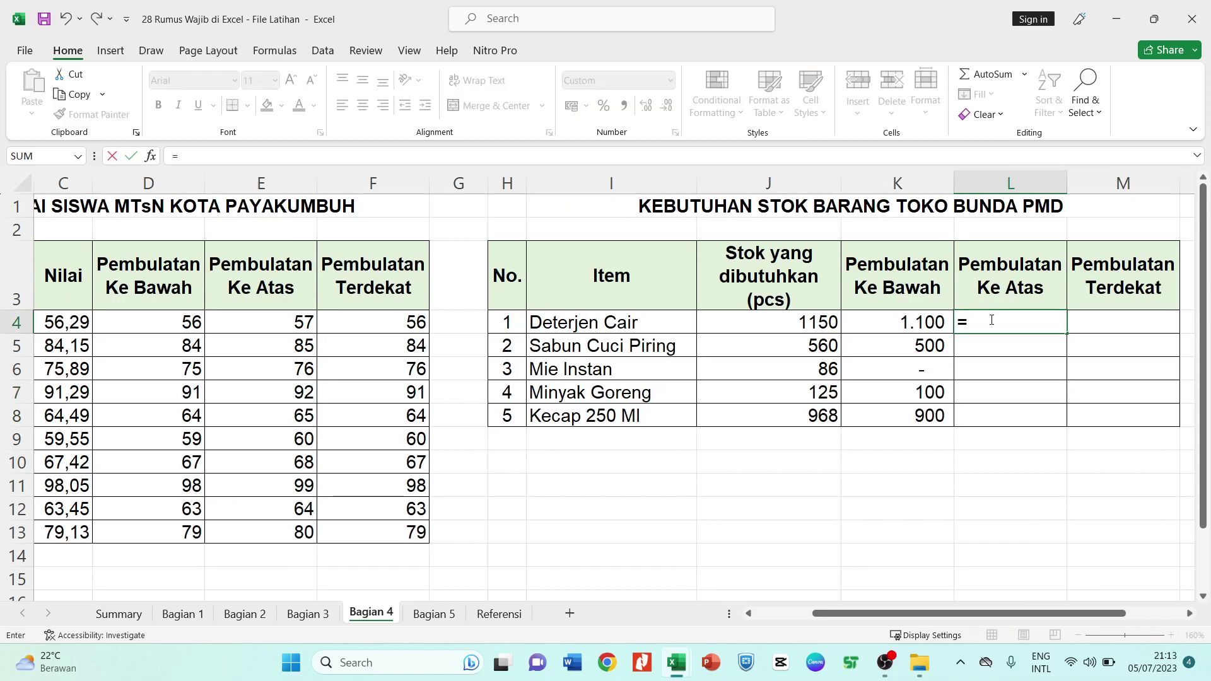
text(ceiling)
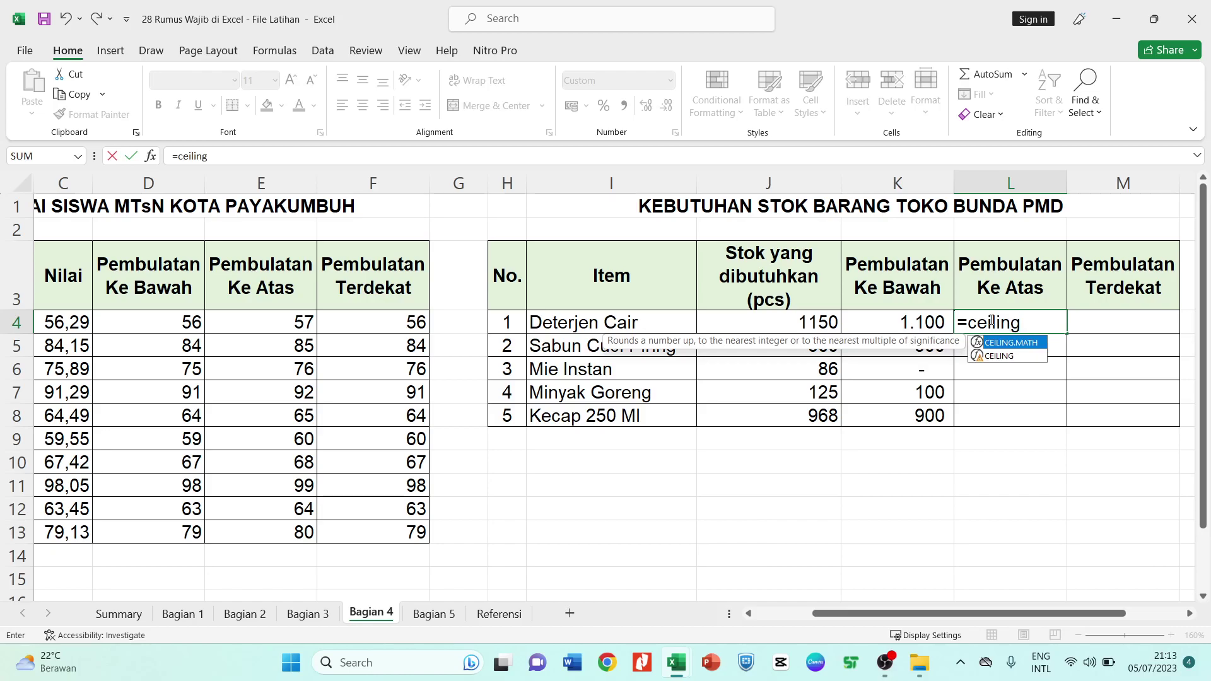
key(Tab)
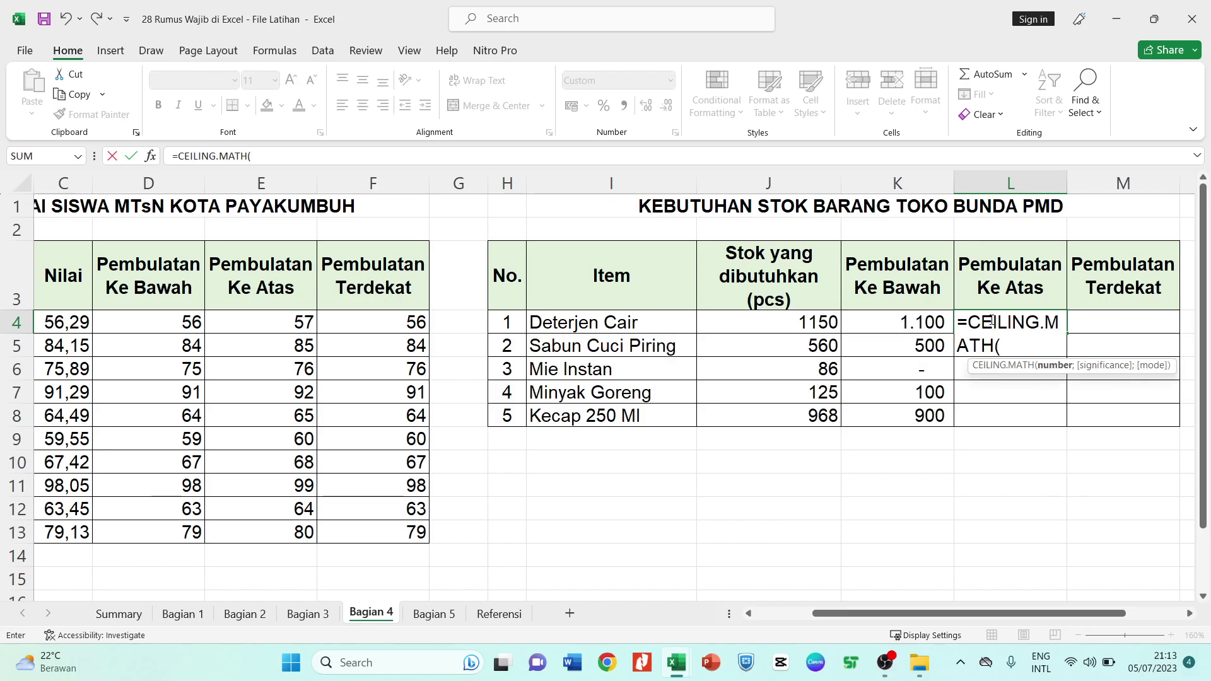
mouse_move(1025, 337)
mouse_down()
mouse_move(981, 346)
mouse_move(1035, 319)
mouse_up()
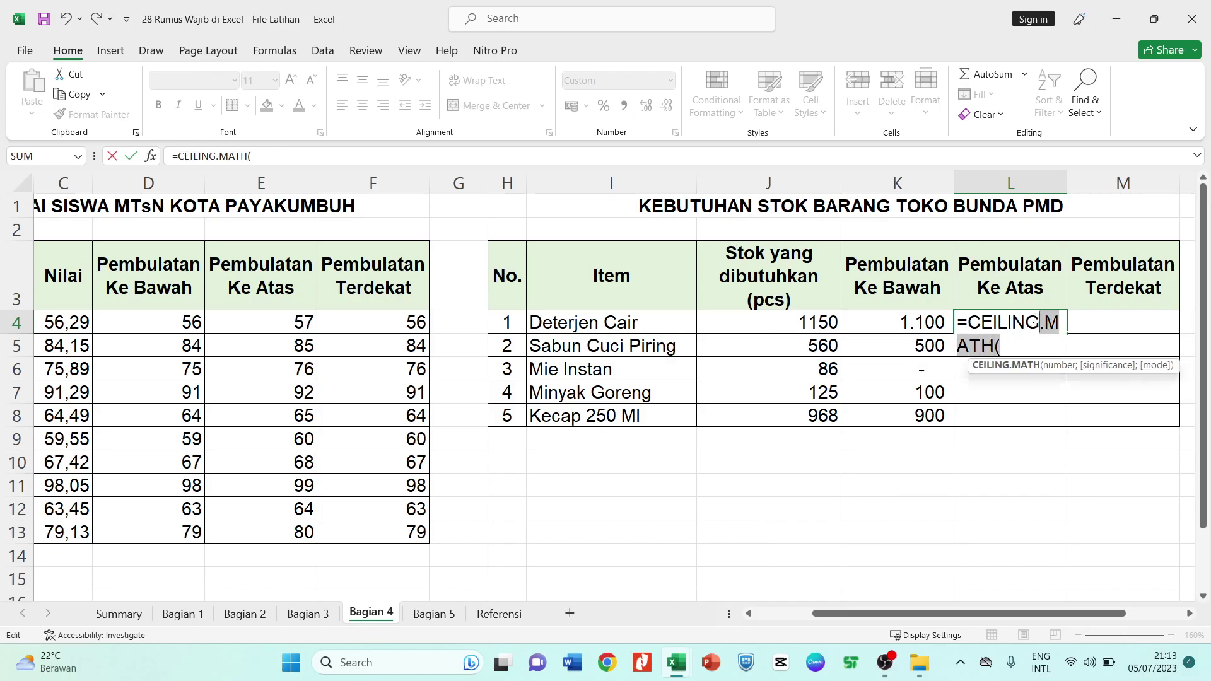
text(()
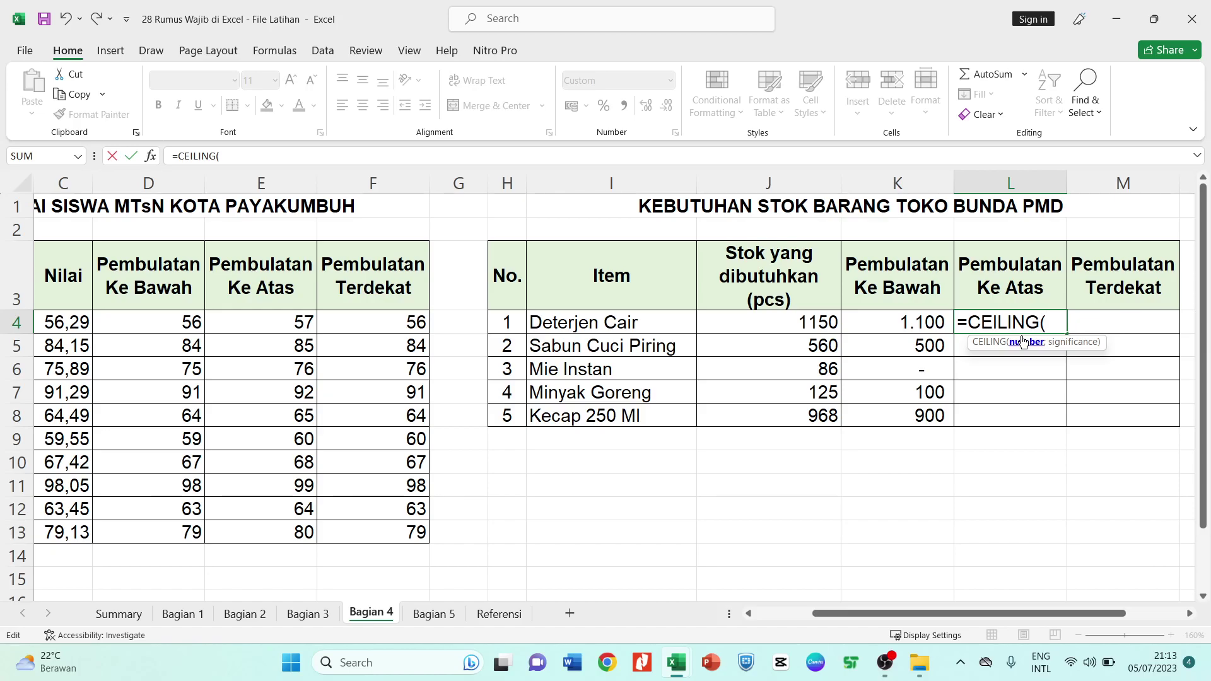
click(804, 327)
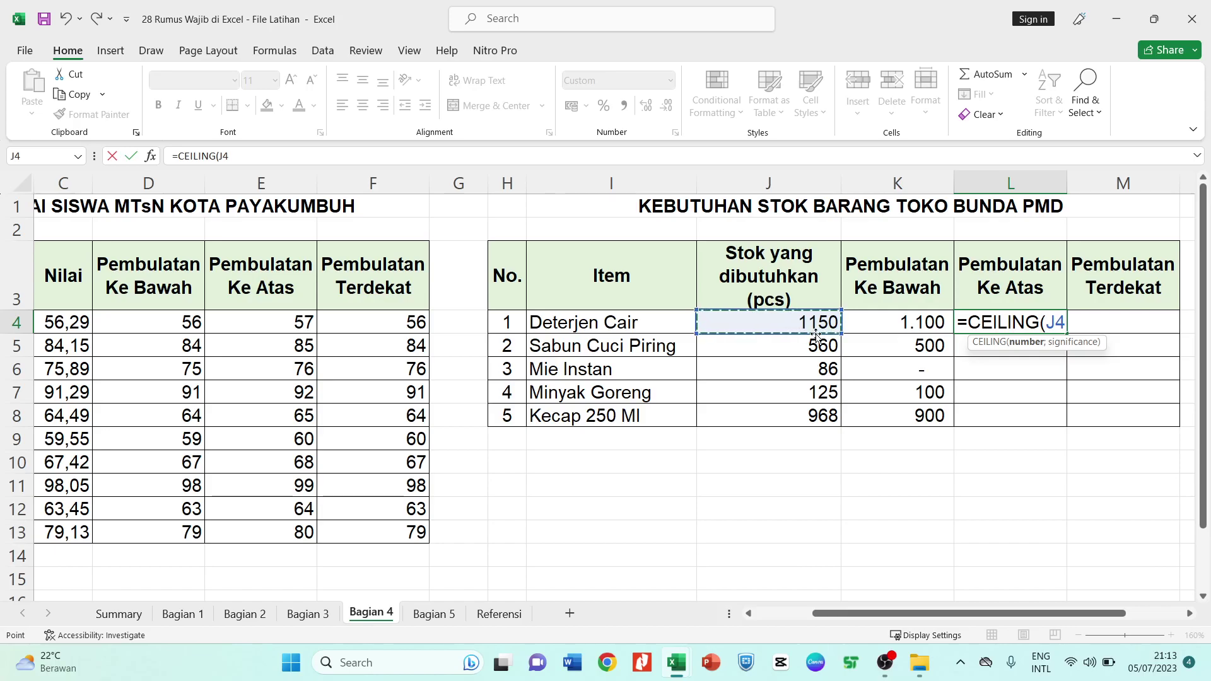
text(;100))
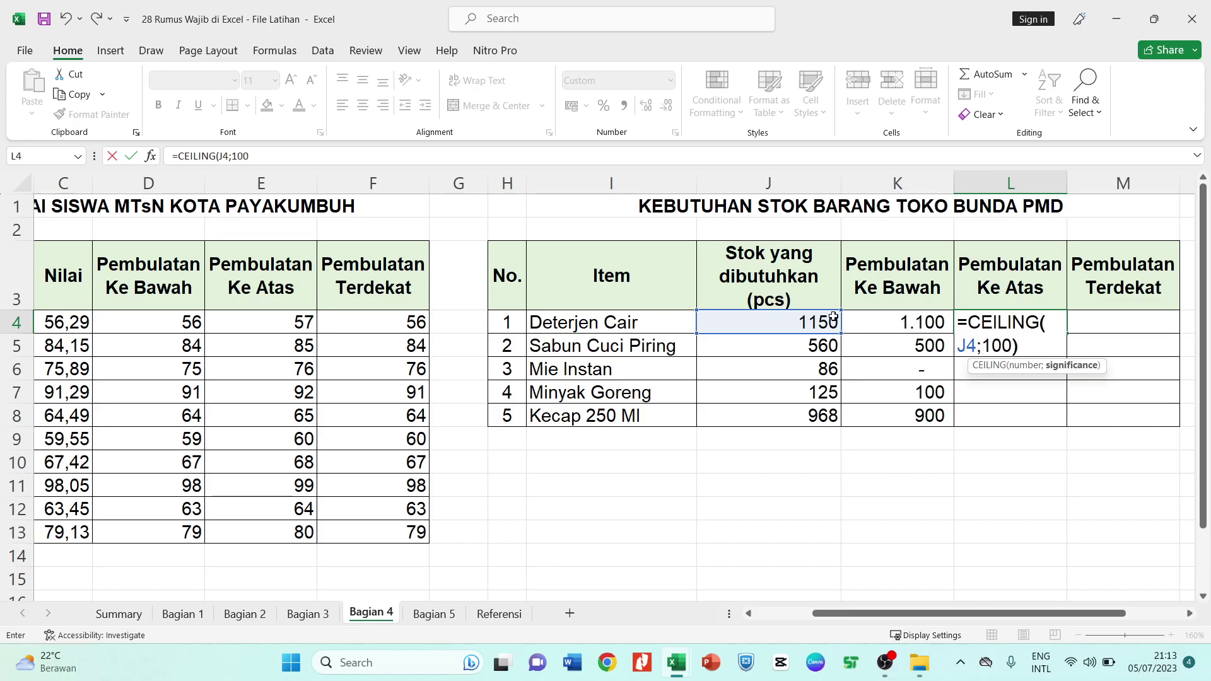
key(Return)
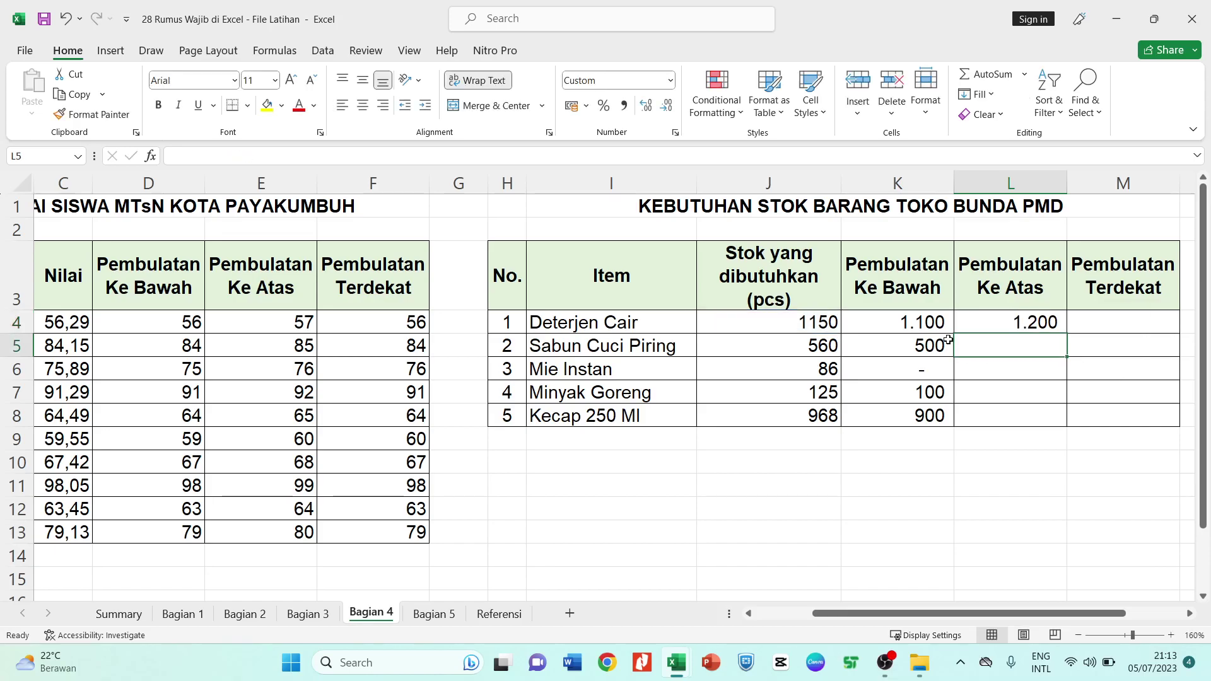
Fill the CEILING formula from L4 down through L8 to complete the stock table's Pembulatan Ke Atas column
click(1041, 322)
drag(1070, 337, 1058, 420)
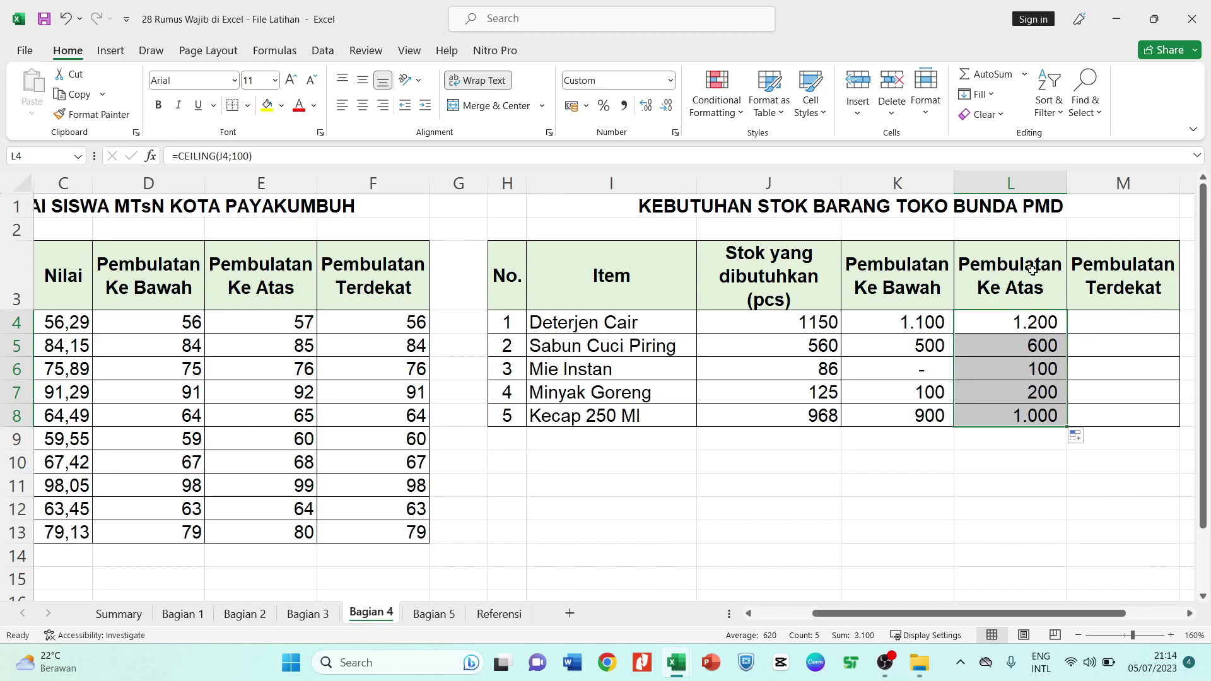
mouse_move(1019, 619)
mouse_down()
mouse_move(1090, 613)
mouse_move(1033, 613)
mouse_up()
drag(1066, 613, 1166, 599)
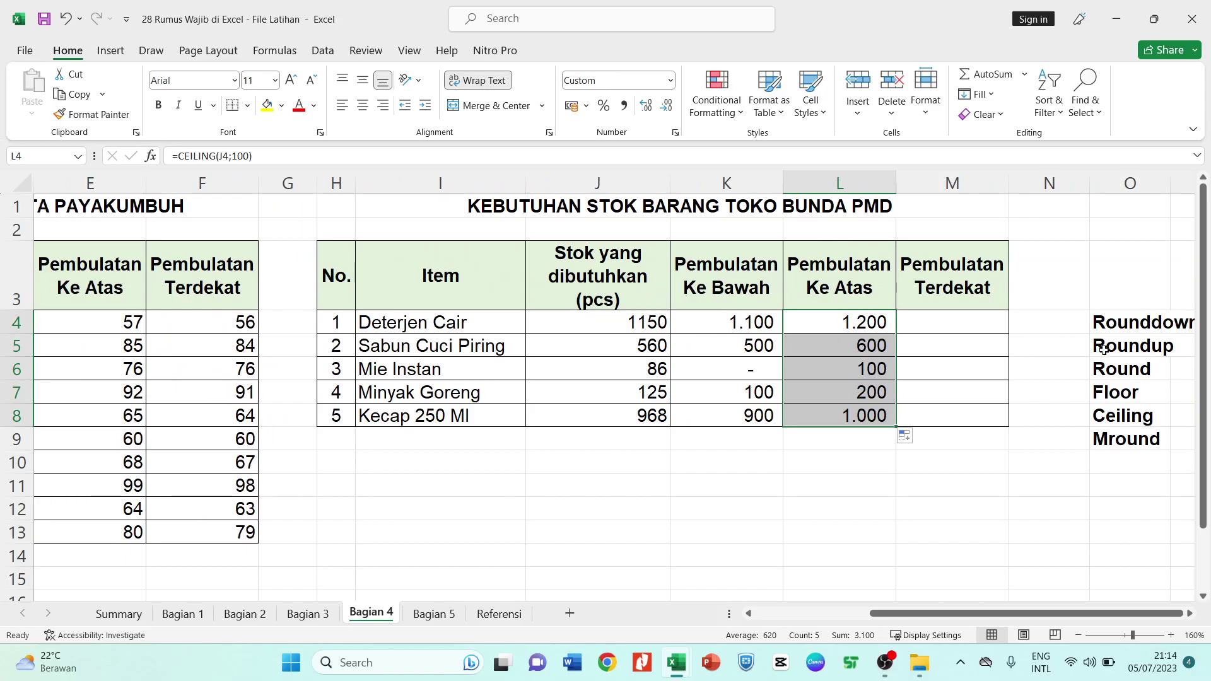
click(954, 329)
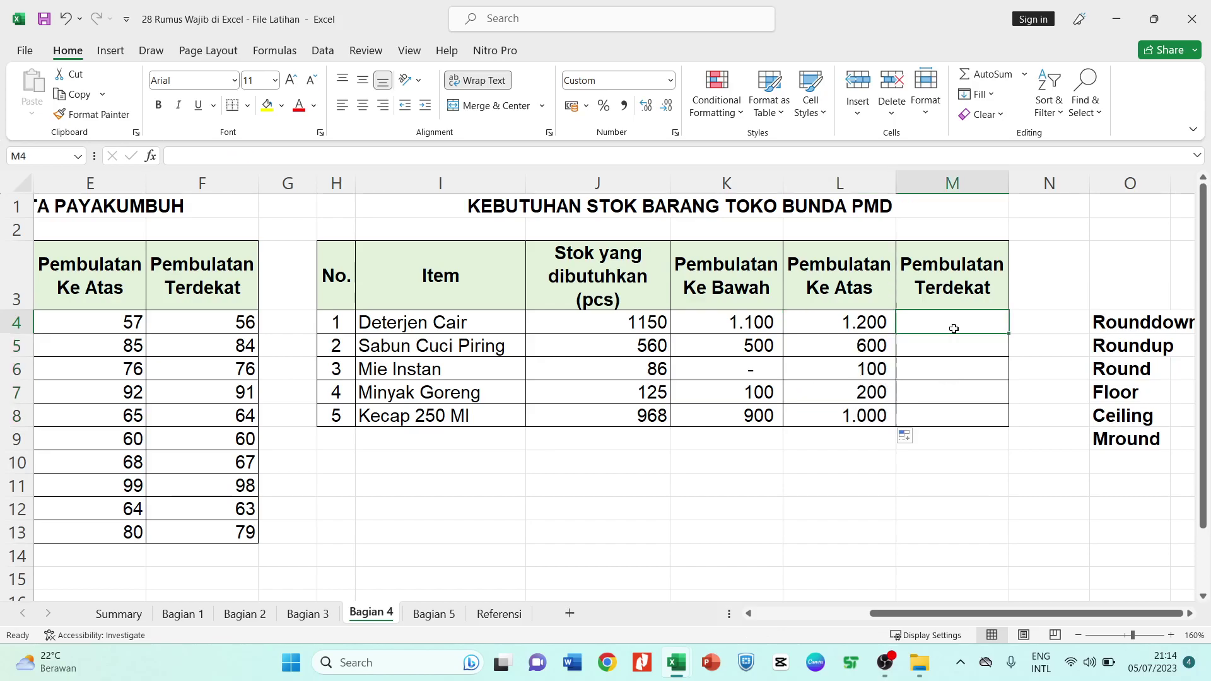
text(=)
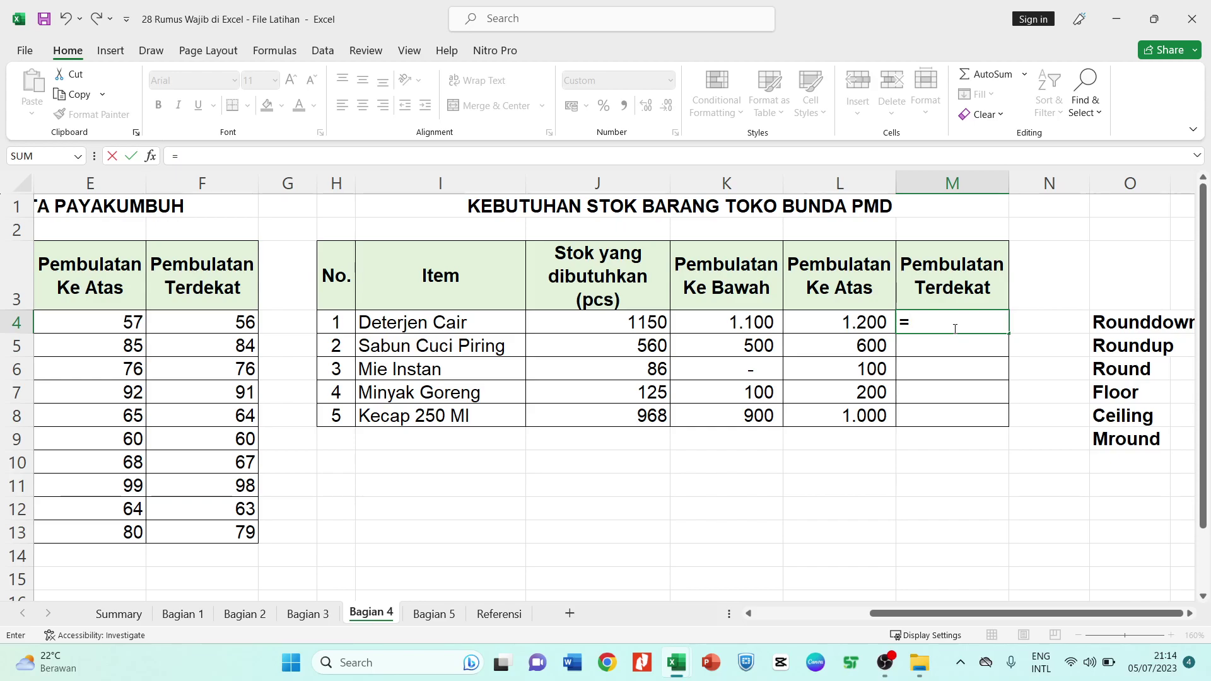
text(mrou)
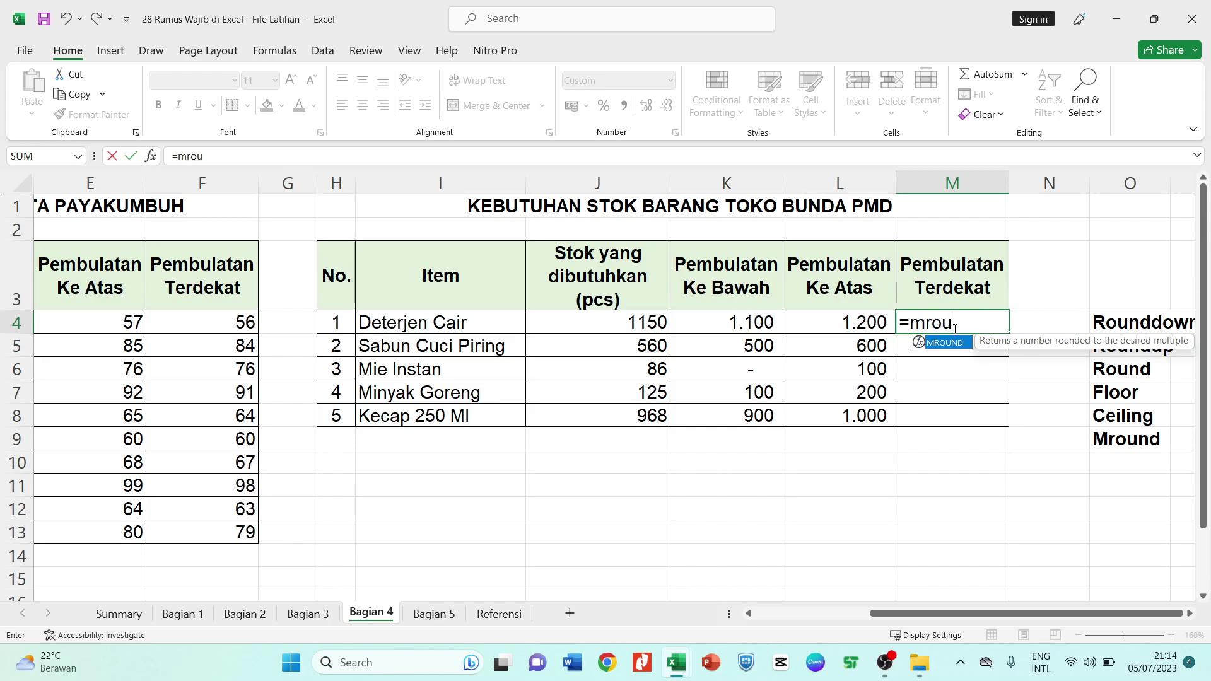
key(Tab)
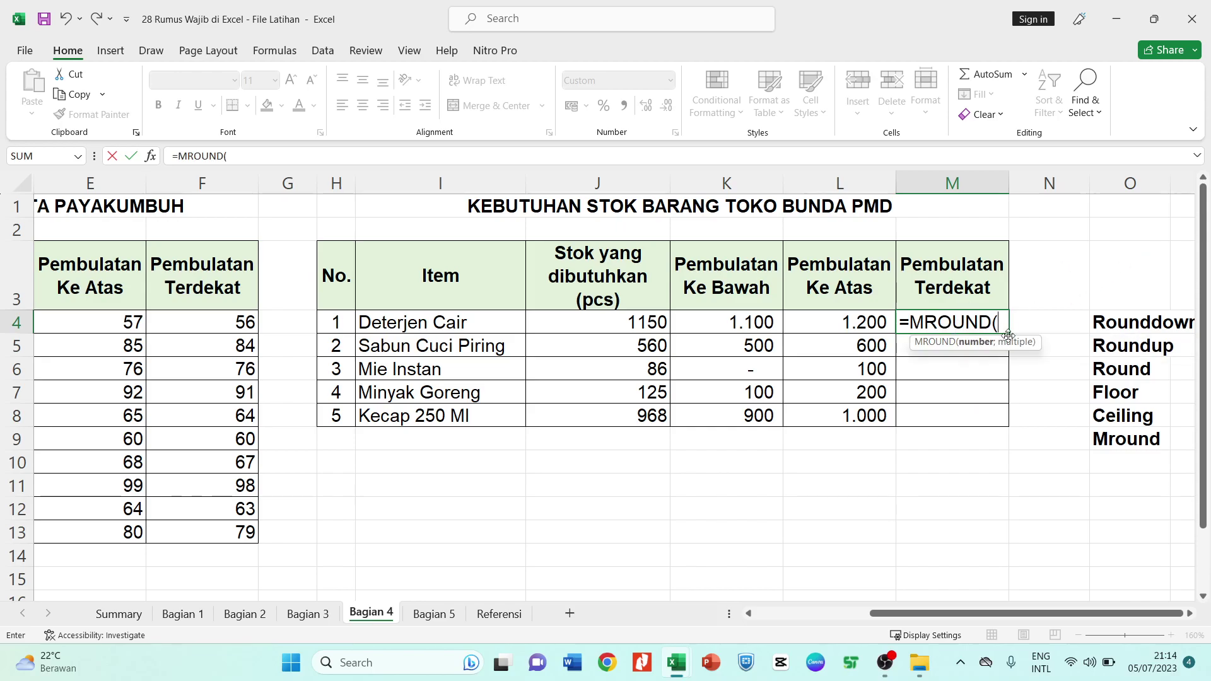
drag(999, 323, 819, 341)
key(BackSpace)
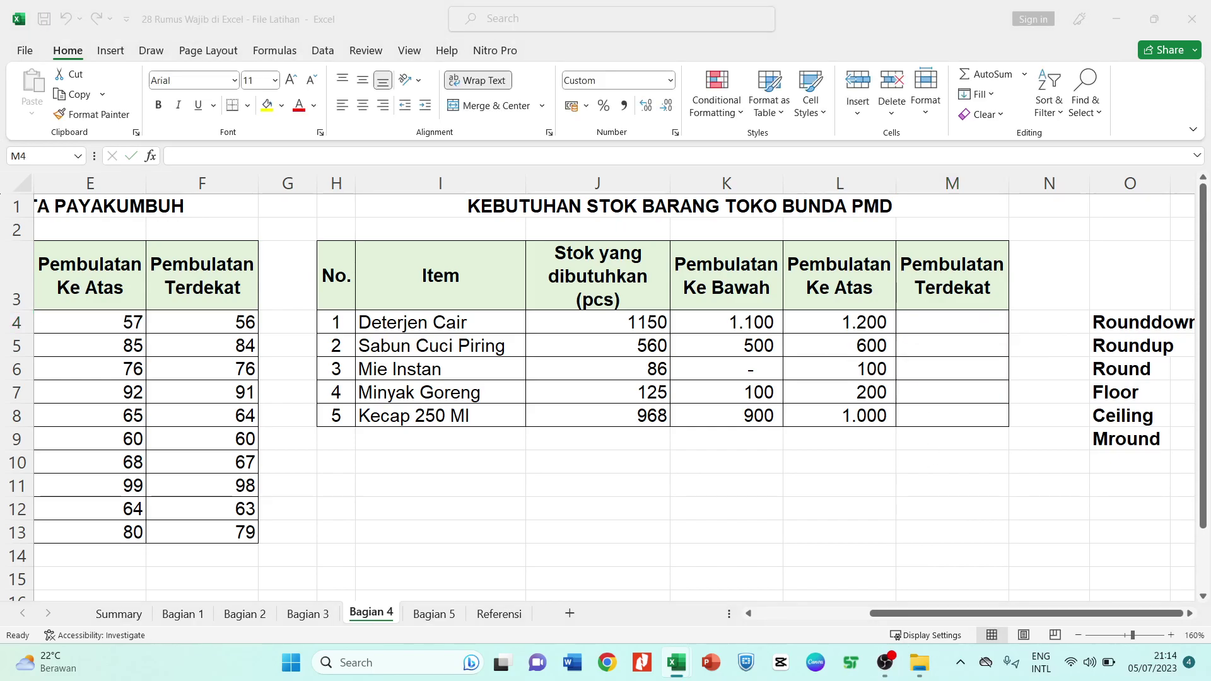
Enter the formula =MROUND(J4;100) in cell M4 to round Deterjen Cair's required stock to the nearest multiple of 100
click(919, 331)
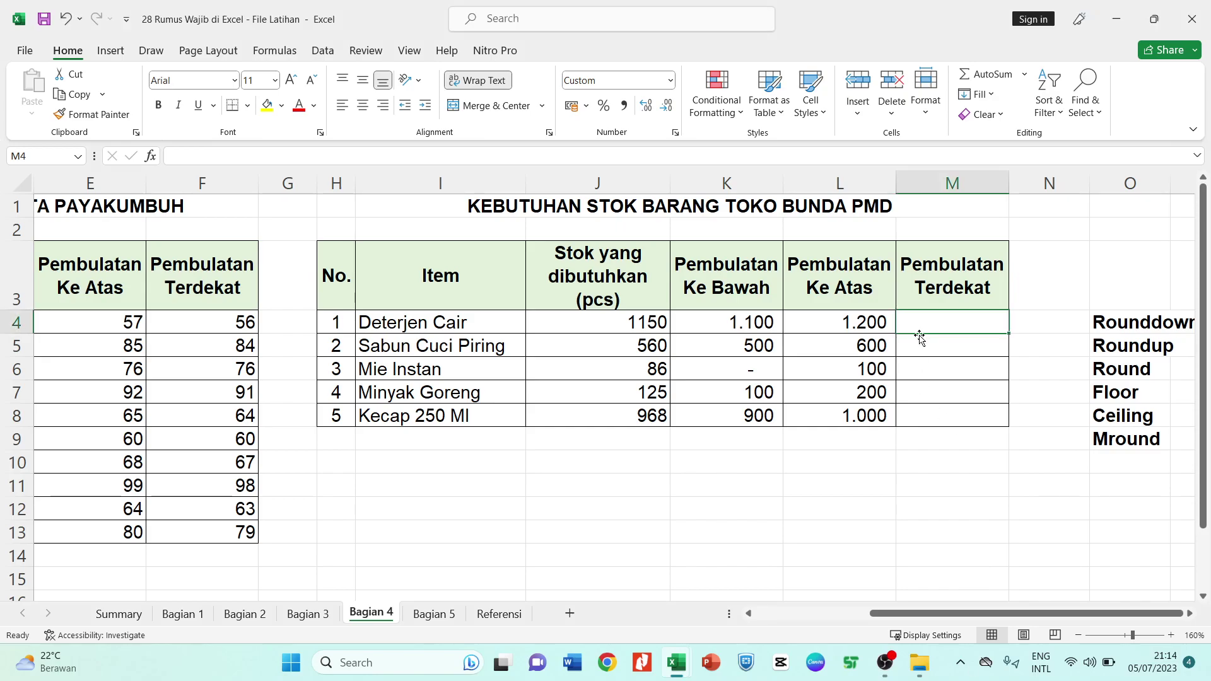
click(918, 345)
click(920, 323)
text(=mr)
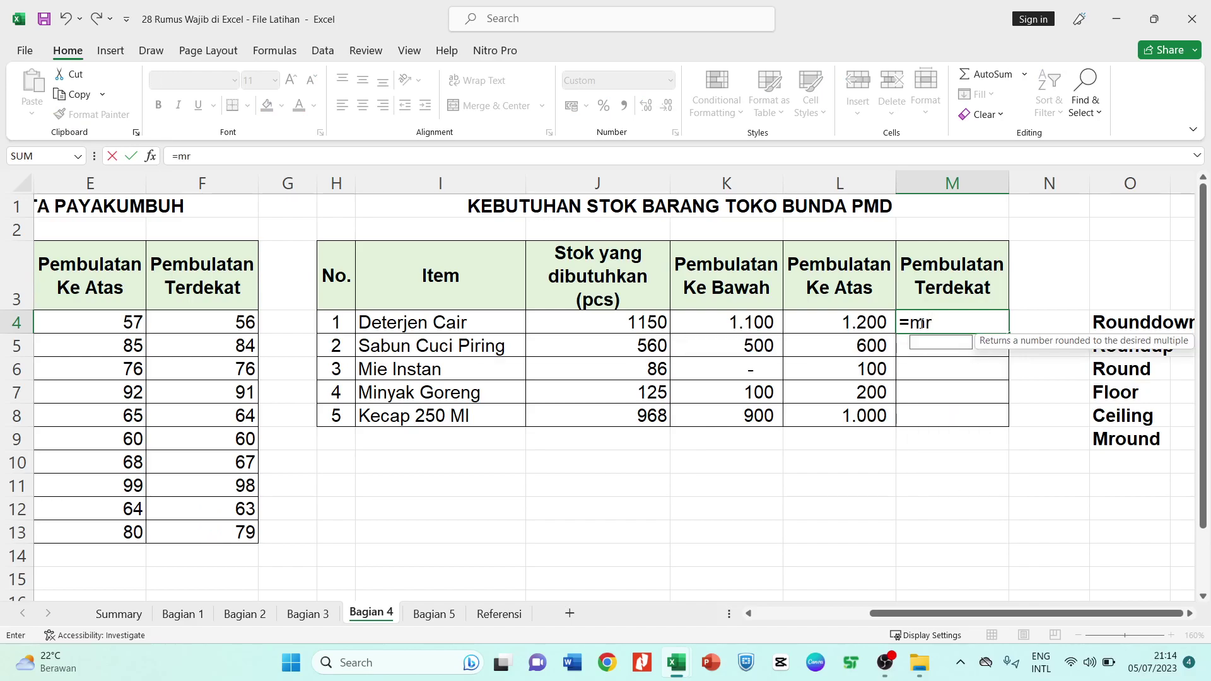
text(ound)
key(Tab)
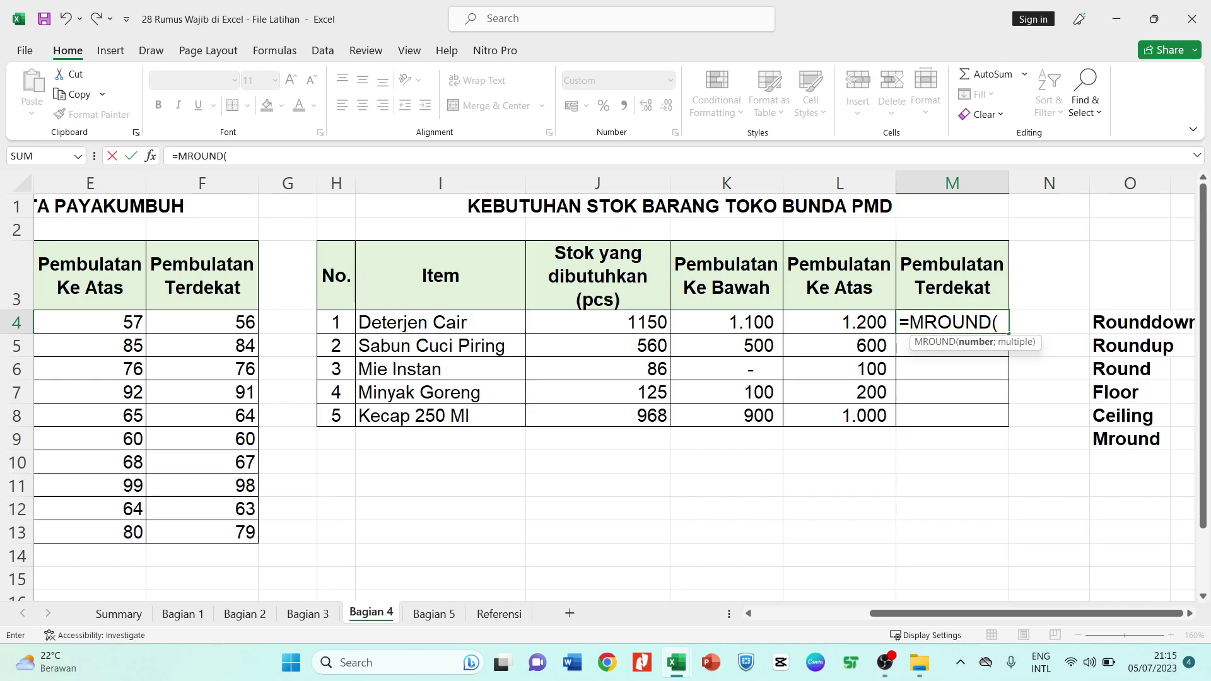
click(643, 324)
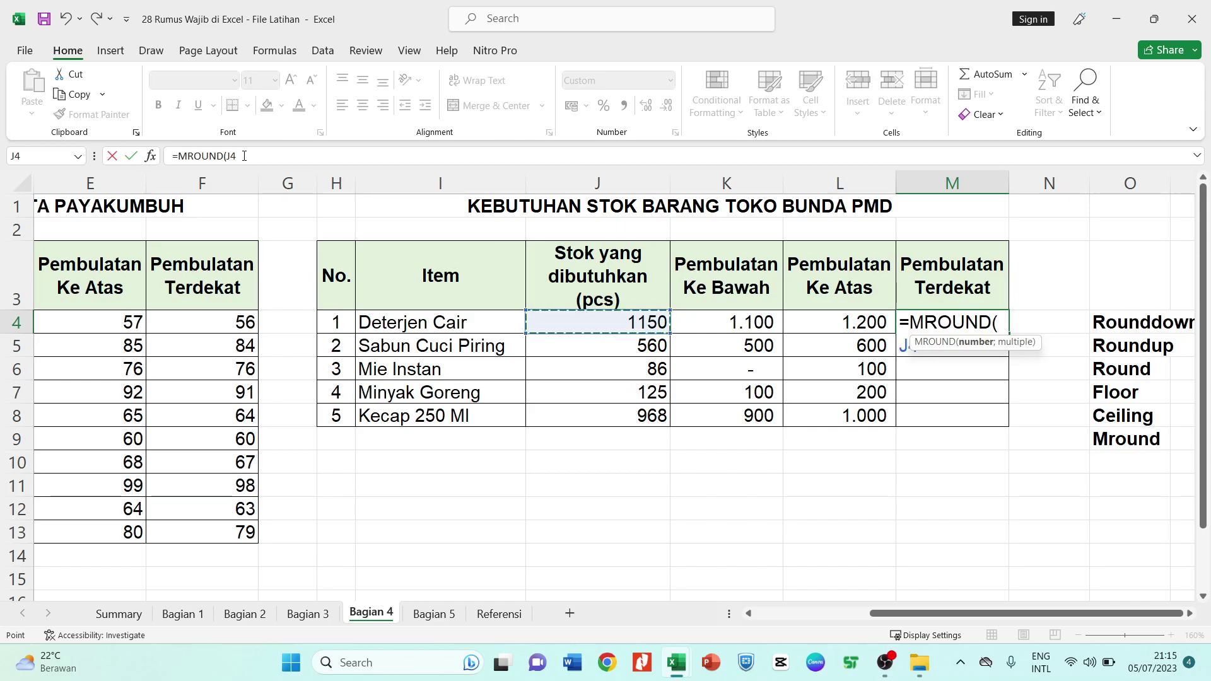
text(;)
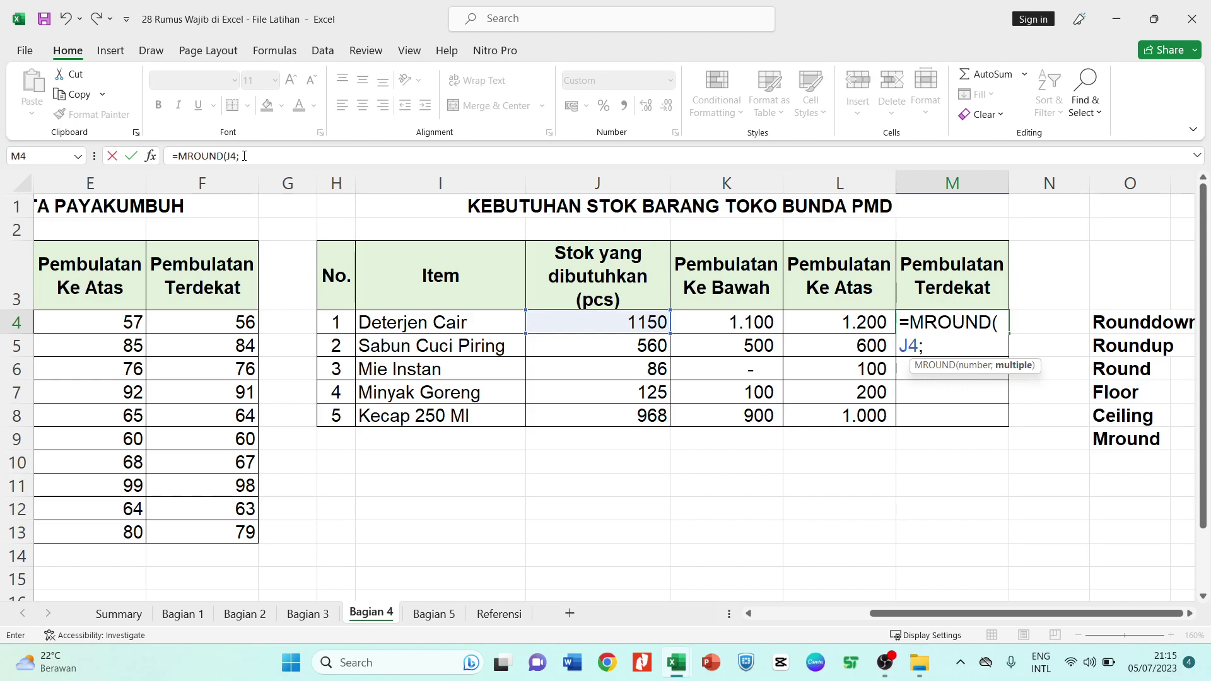
text(100))
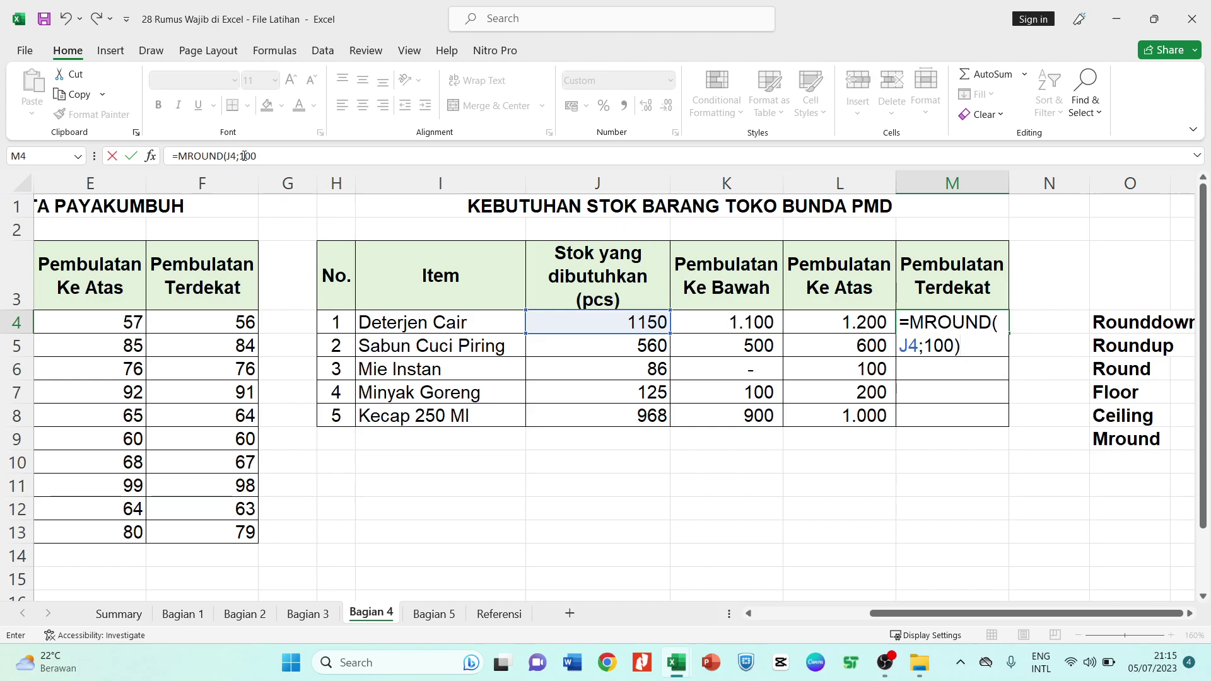
key(Return)
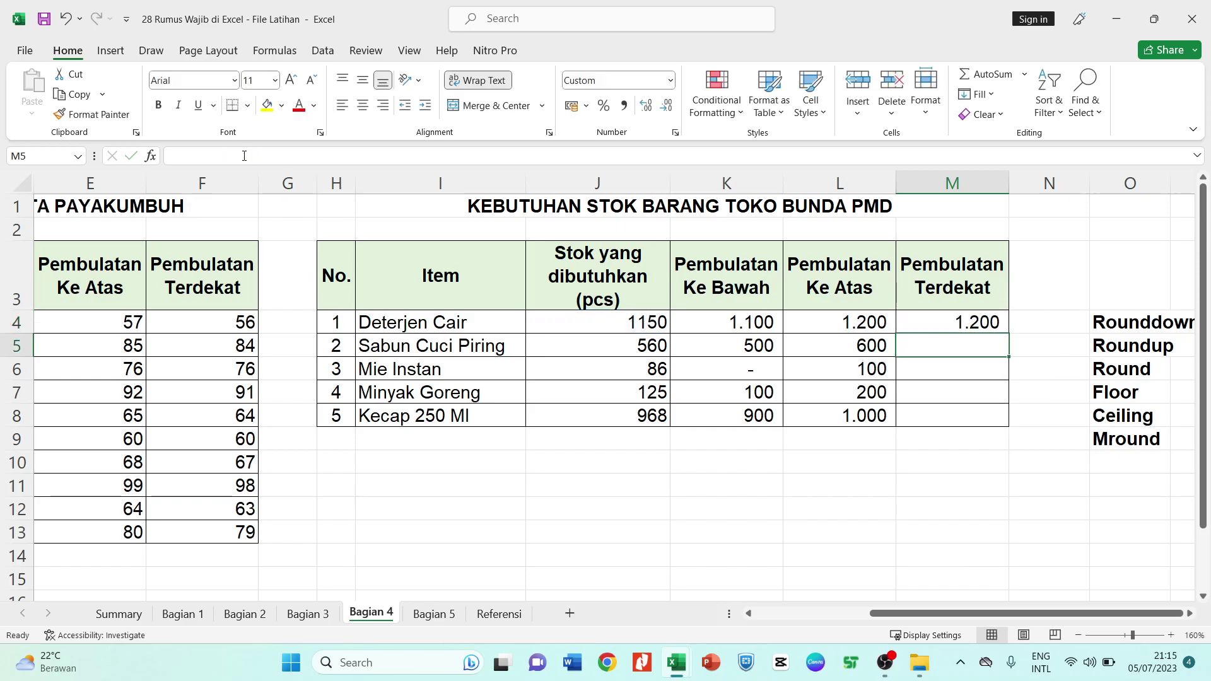
Fill the MROUND formula from M4 down through M8 to complete the stock table's Pembulatan Terdekat column
click(958, 322)
drag(1010, 335, 1010, 426)
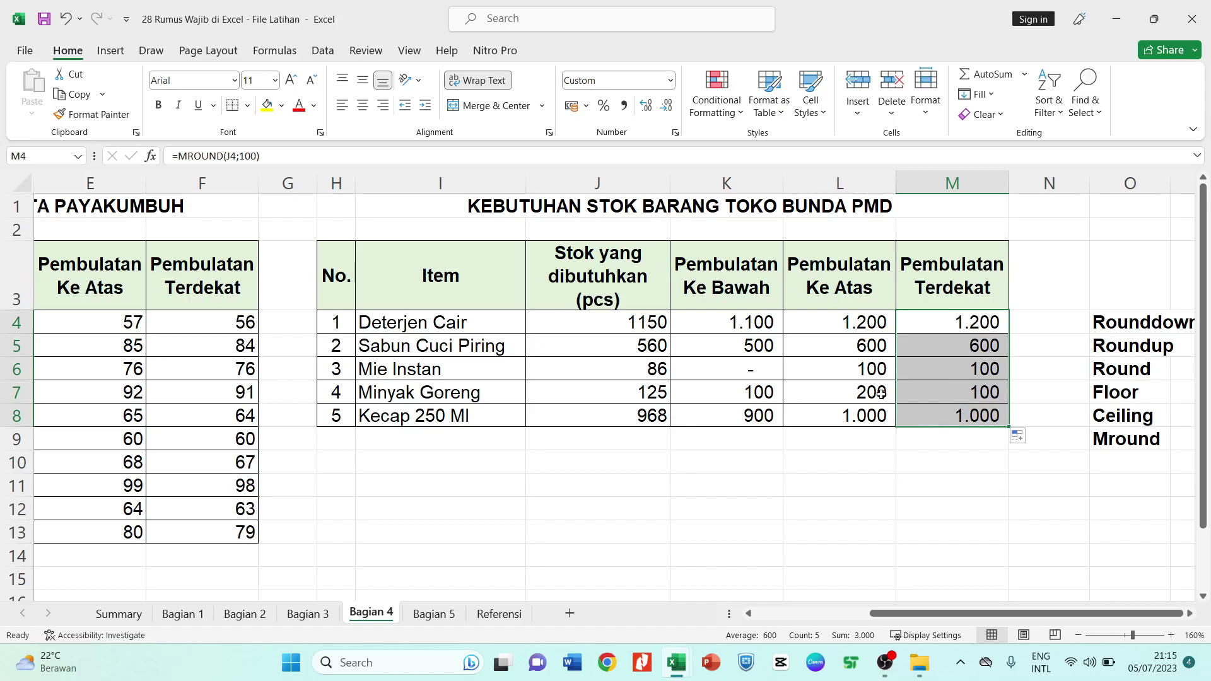
click(965, 413)
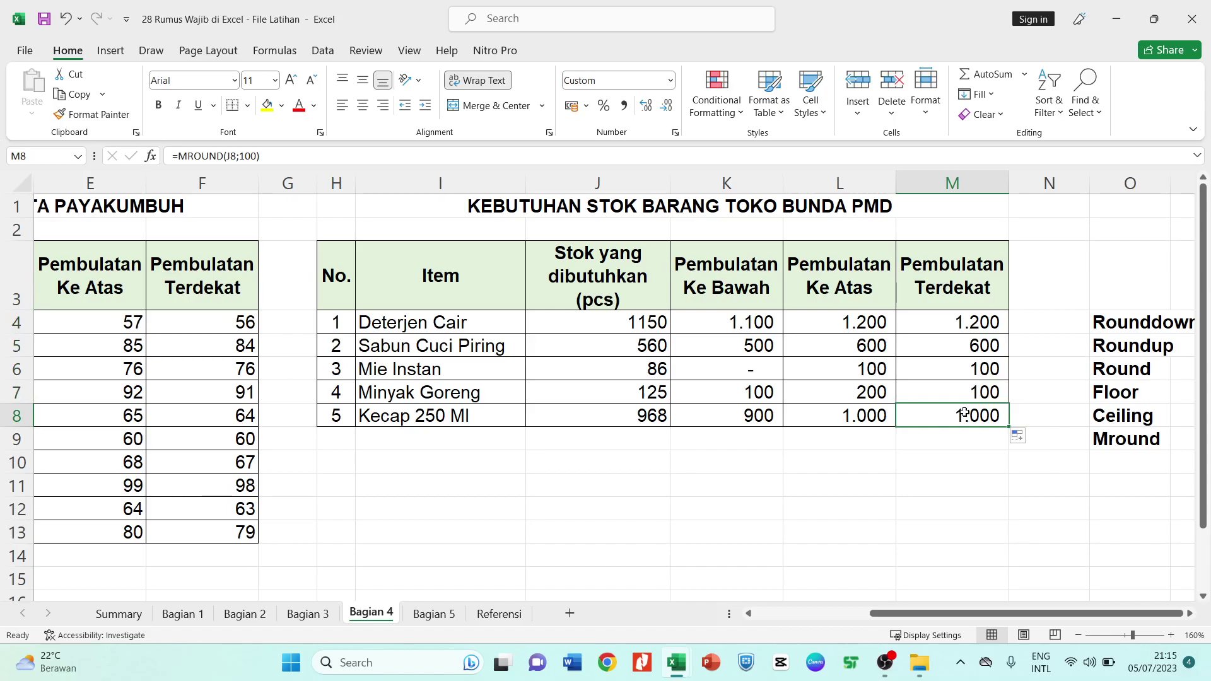
click(947, 454)
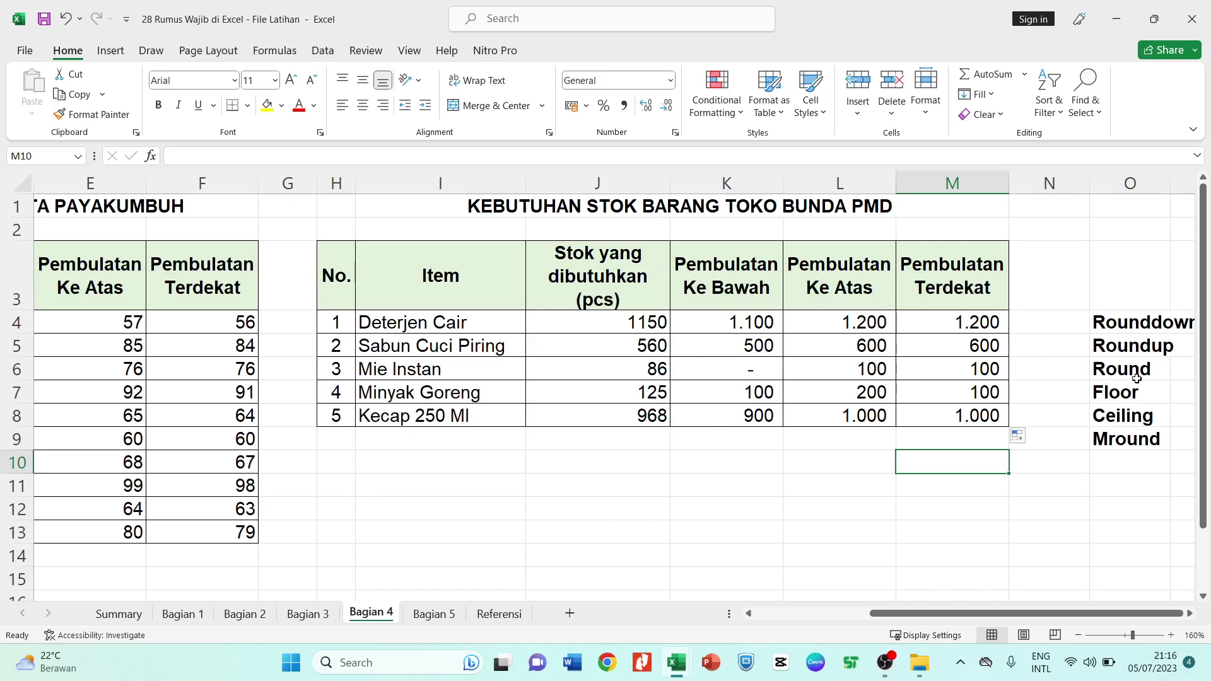
click(1080, 315)
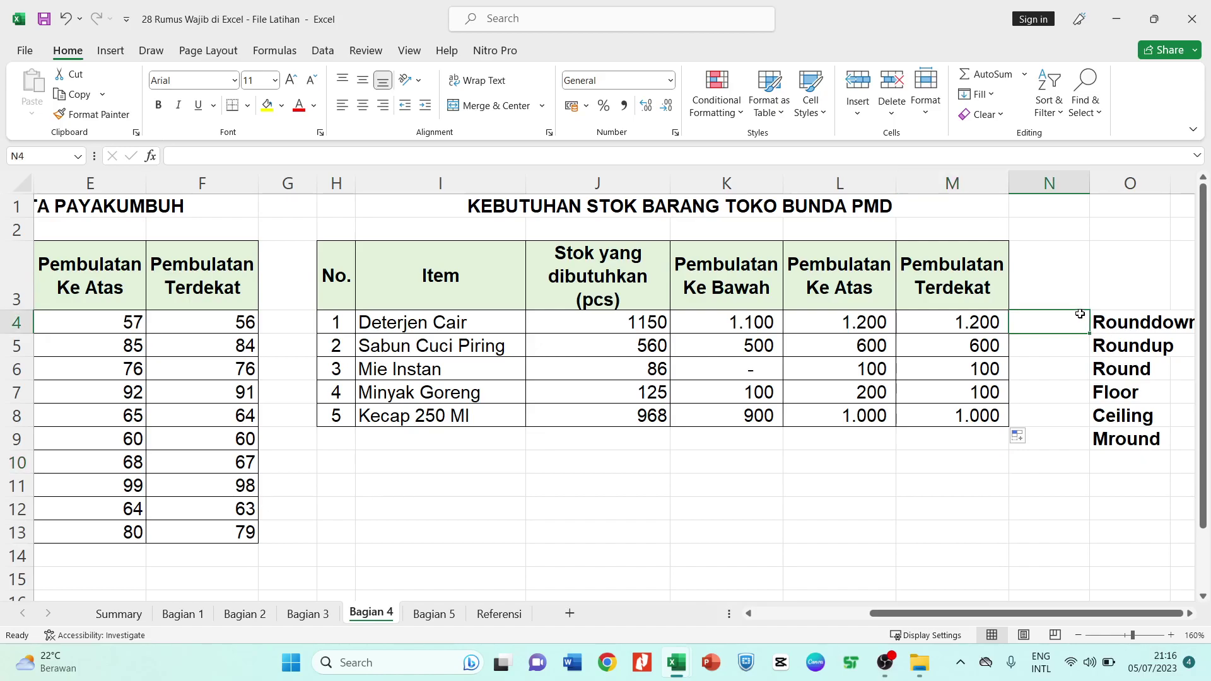
click(1046, 446)
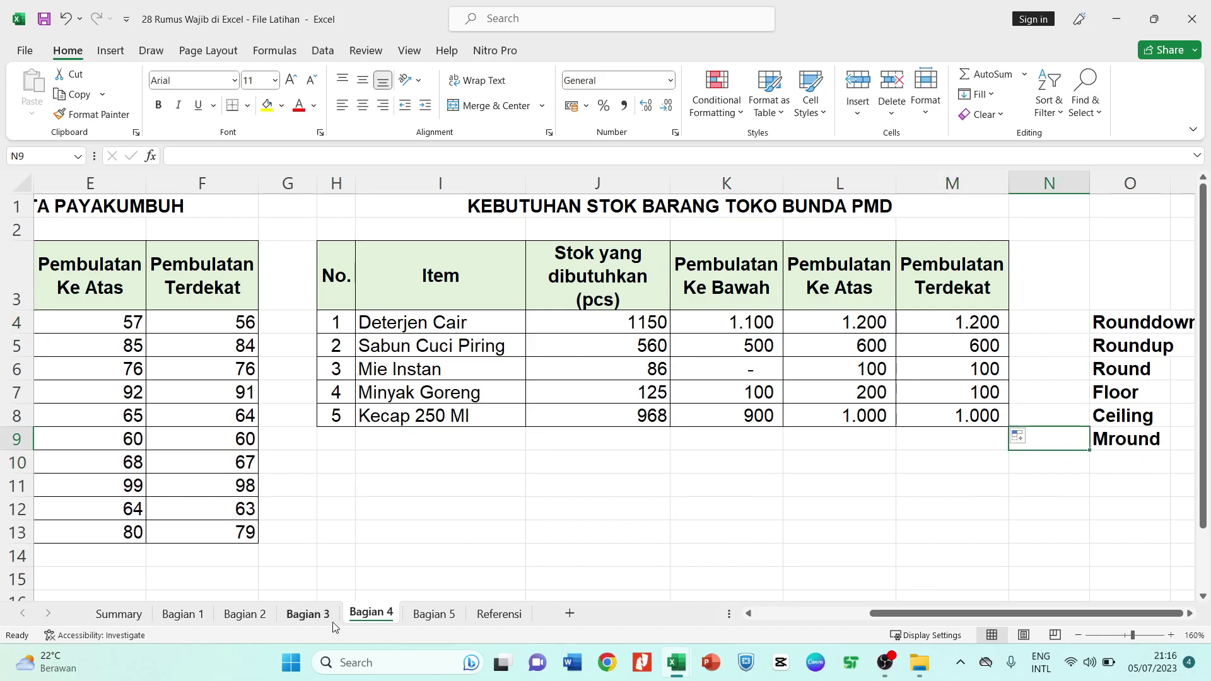
Switch to the Bagian 5 sheet and look over the Pesanan Masuk Hari Ini table and its list of formulas
click(434, 615)
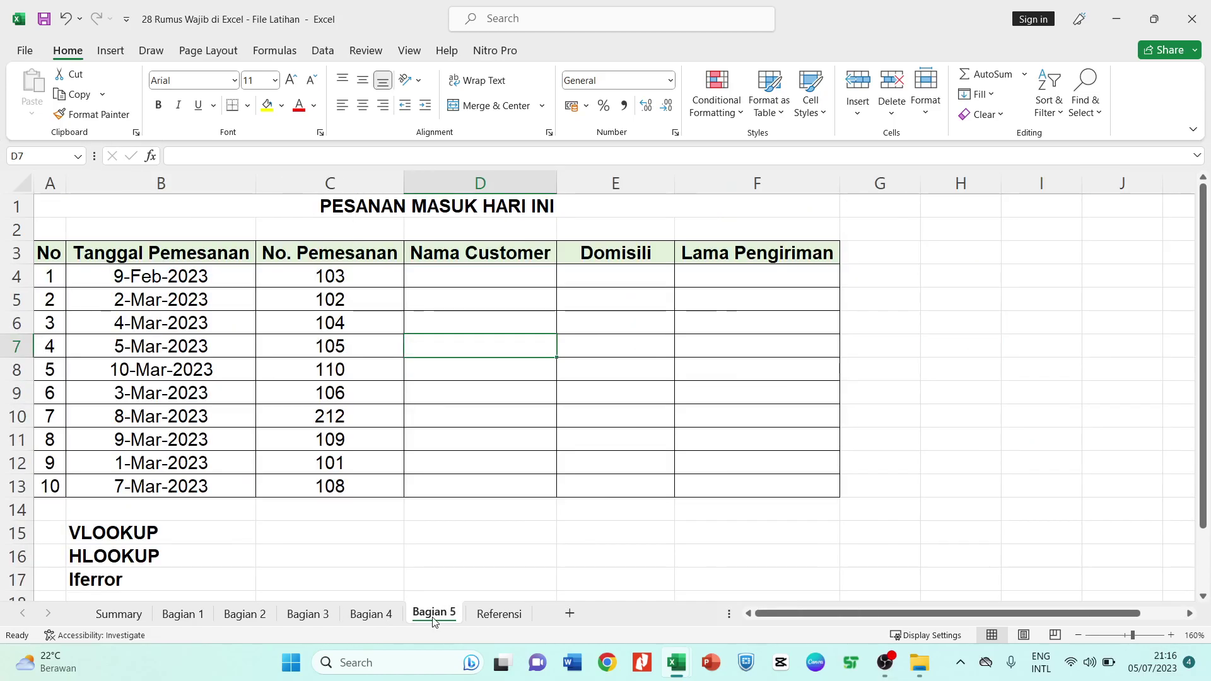
click(418, 379)
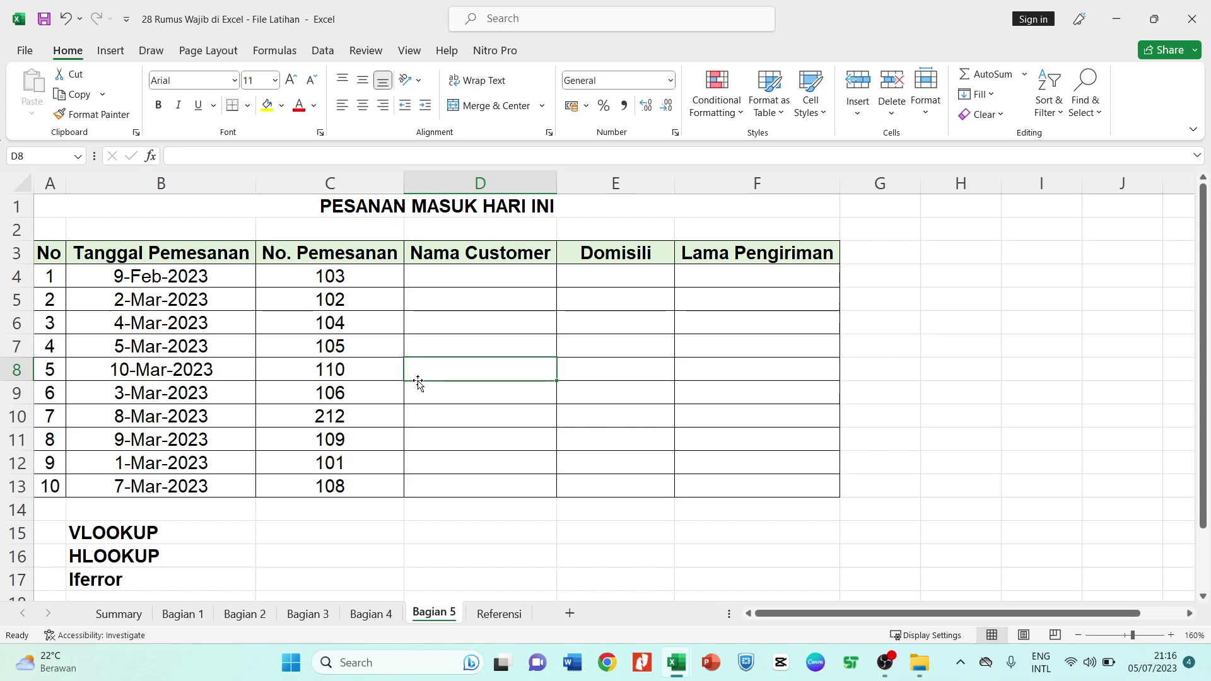
scroll(422, 505, down, 2)
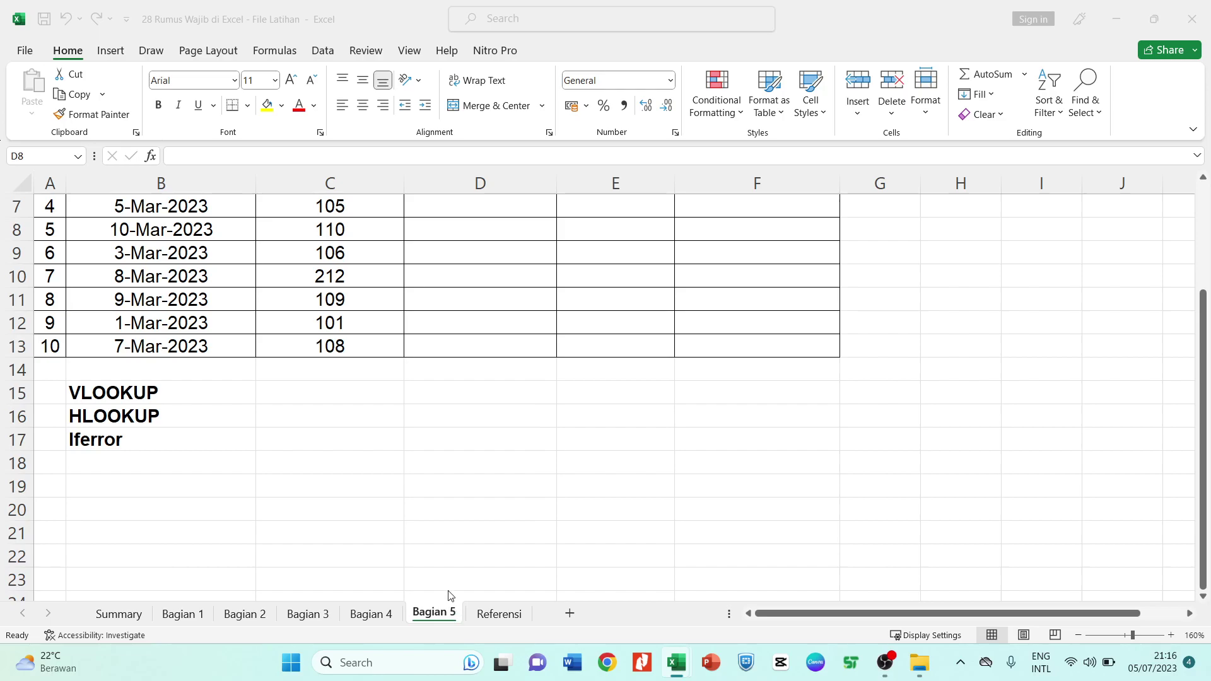
scroll(476, 434, up, 2)
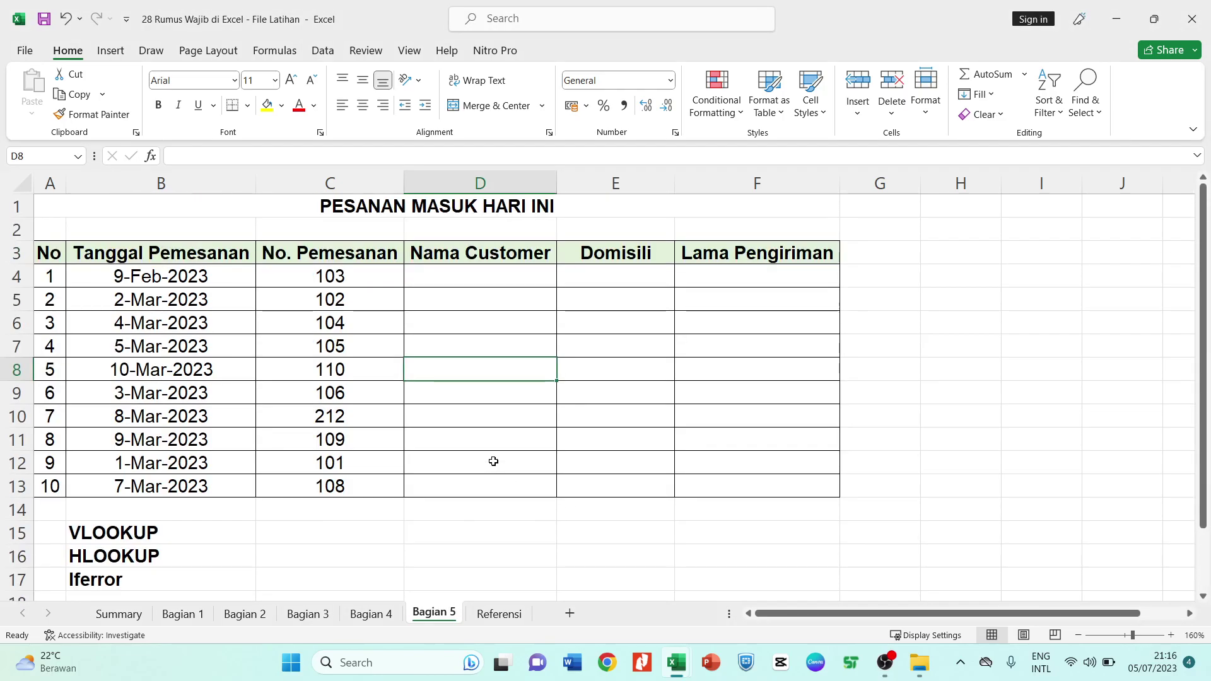
click(474, 282)
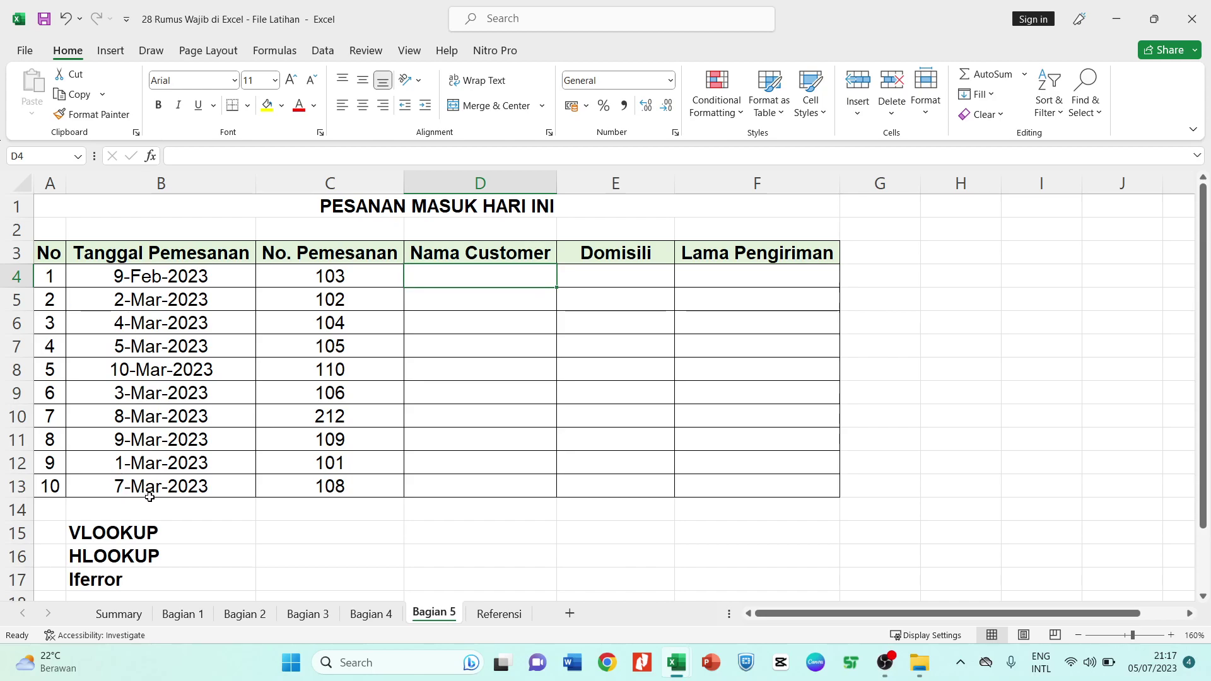
Examine the order numbers in C4:C13 of Bagian 5 and the member order table on the Referensi sheet
click(337, 291)
click(337, 277)
click(346, 303)
click(346, 326)
click(348, 347)
click(344, 370)
click(347, 391)
click(352, 416)
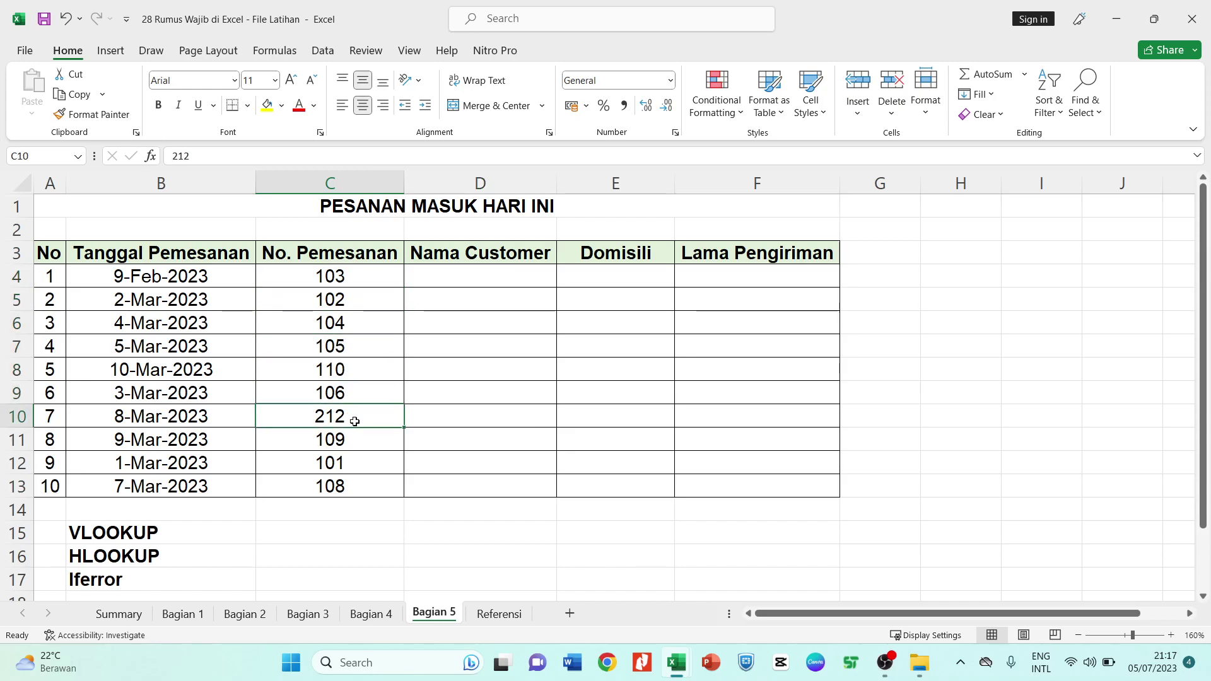
click(356, 446)
click(351, 466)
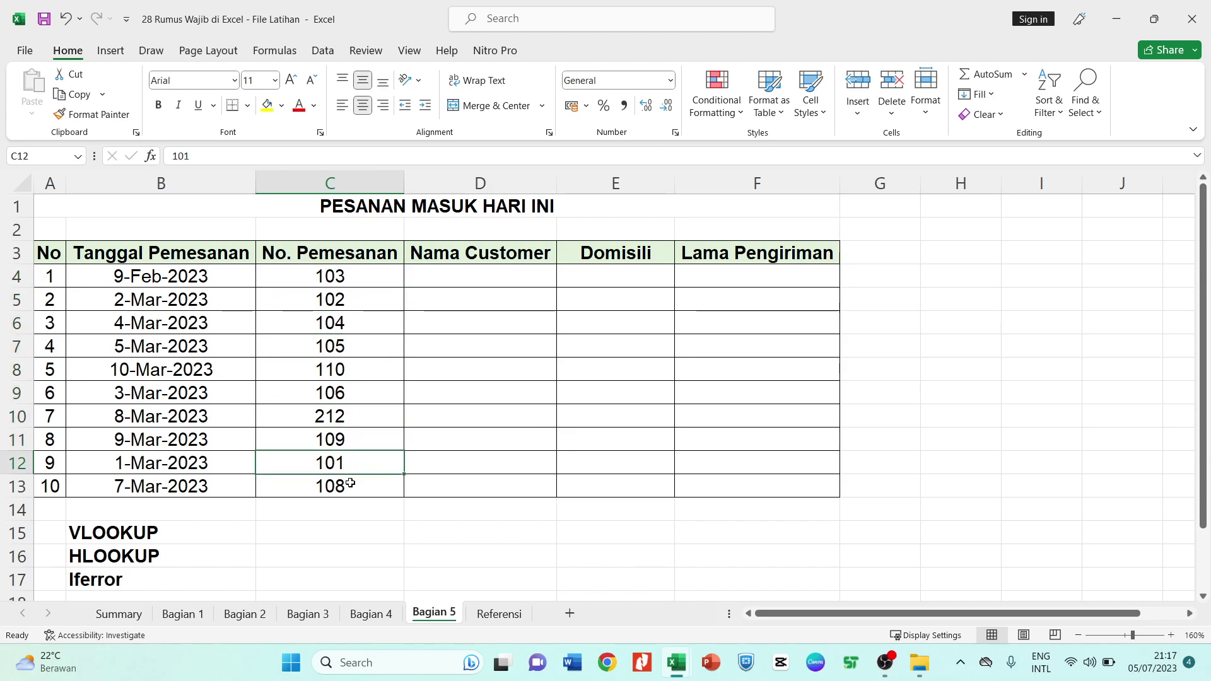
click(350, 483)
click(501, 619)
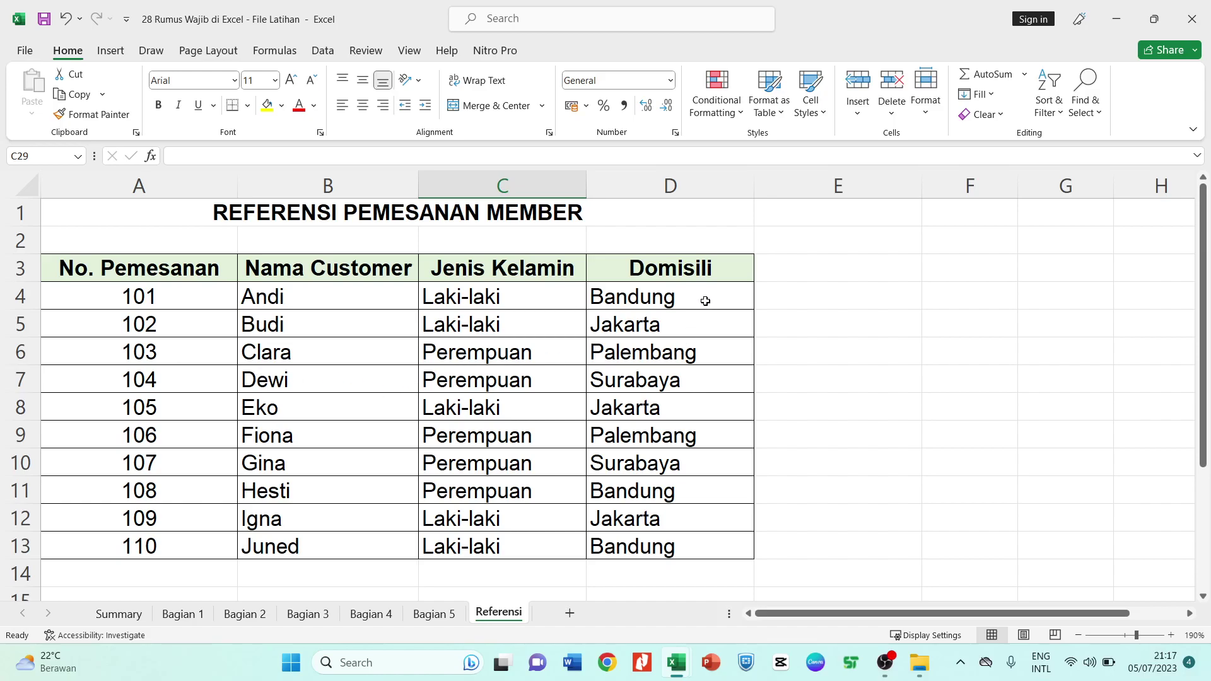
click(439, 615)
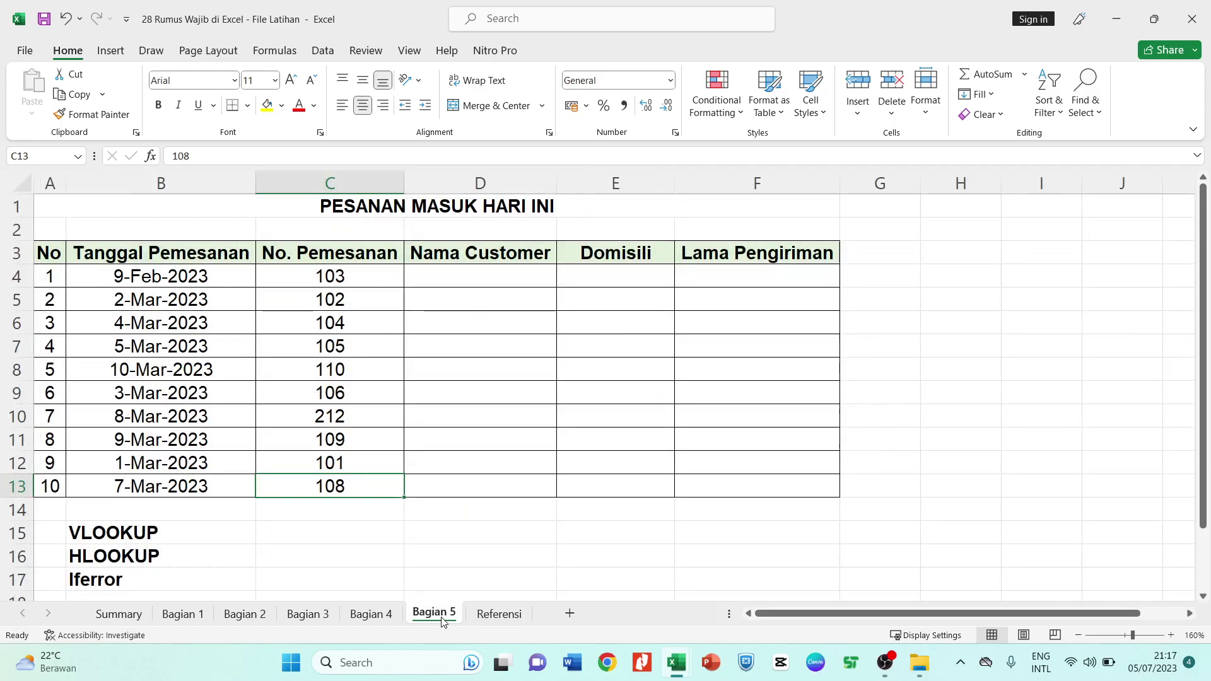
Start a VLOOKUP formula in cell D4 of Bagian 5 with the order number in C4 as the lookup value
click(459, 276)
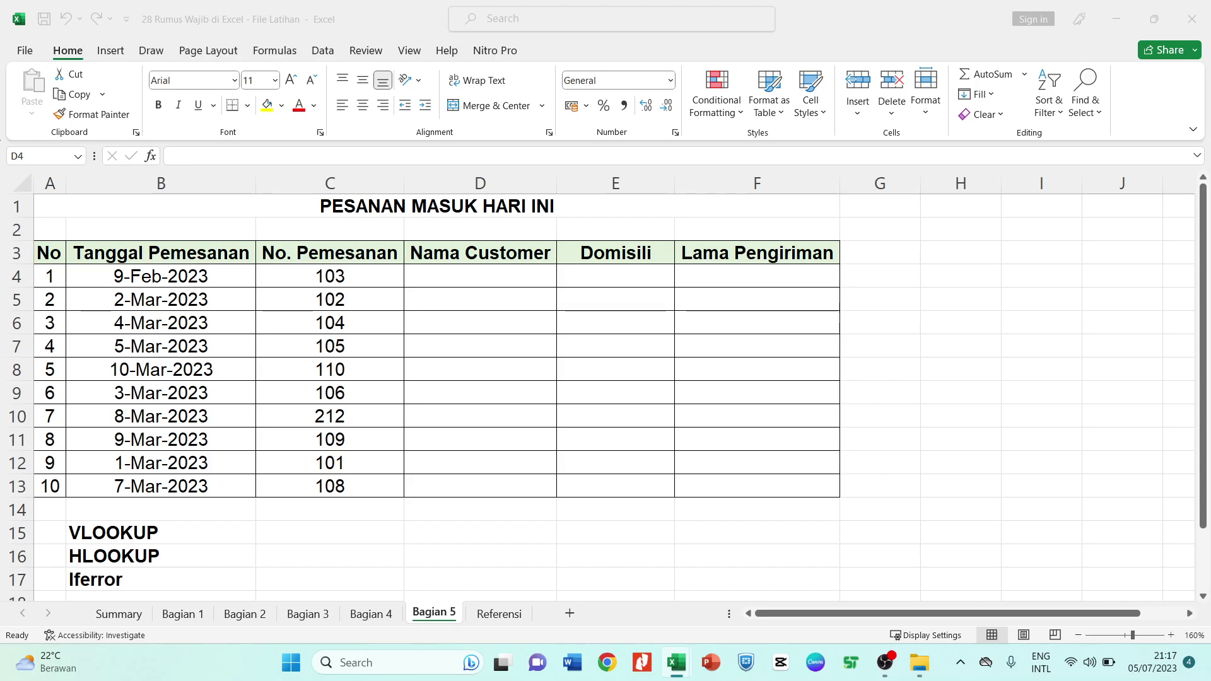
click(484, 274)
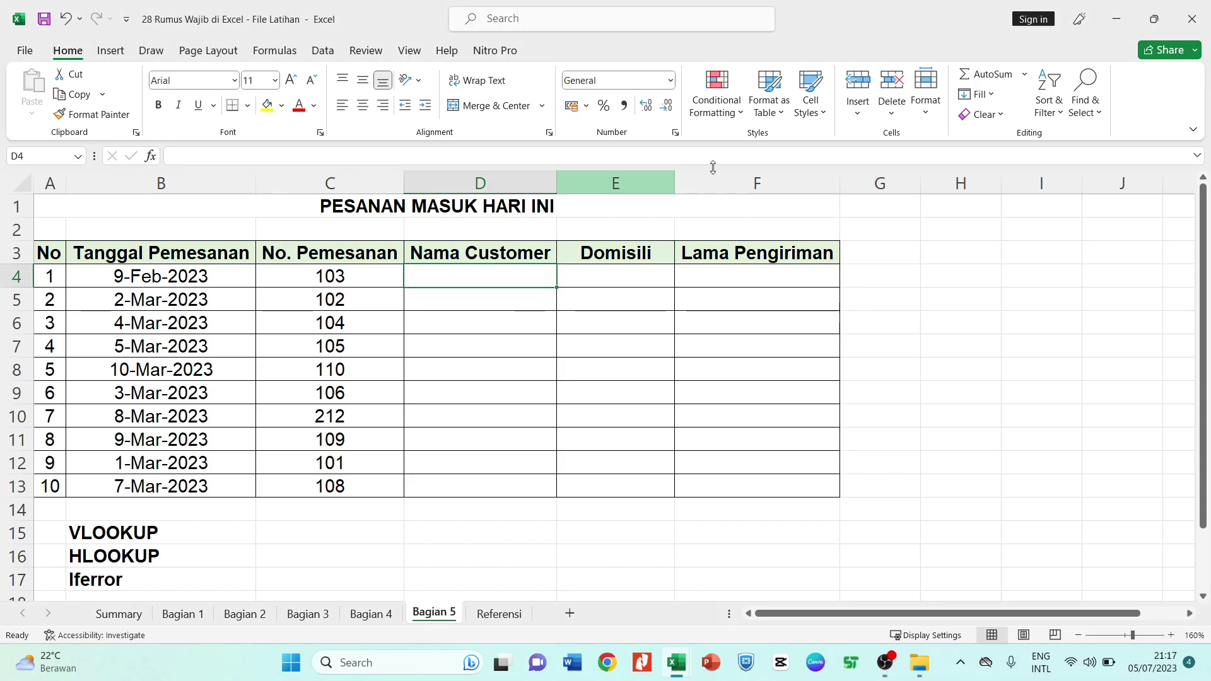
text(=o)
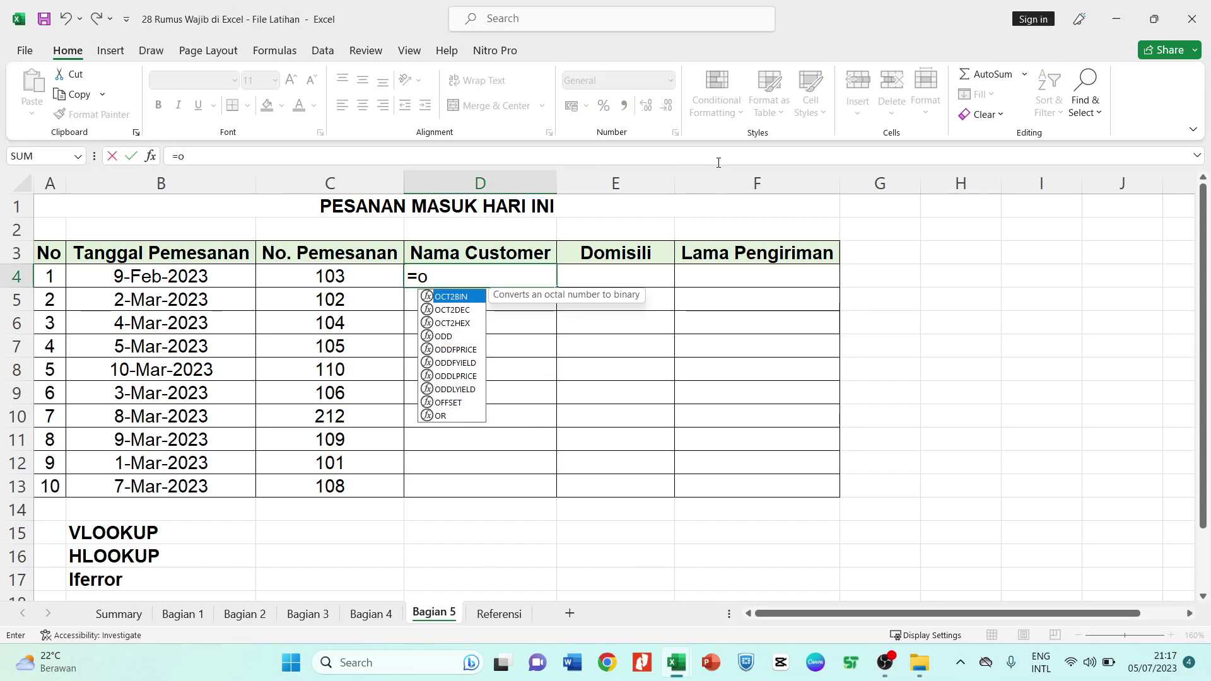
key(BackSpace)
text(c)
key(BackSpace)
text(vlok)
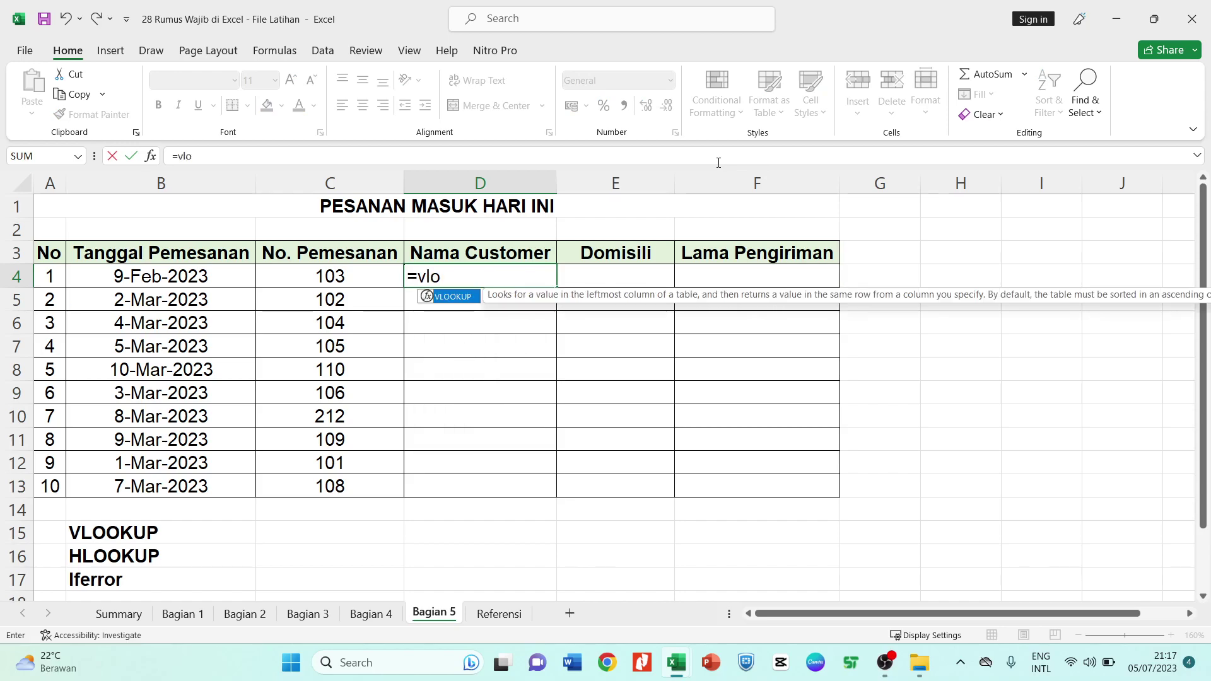
key(BackSpace)
key(Tab)
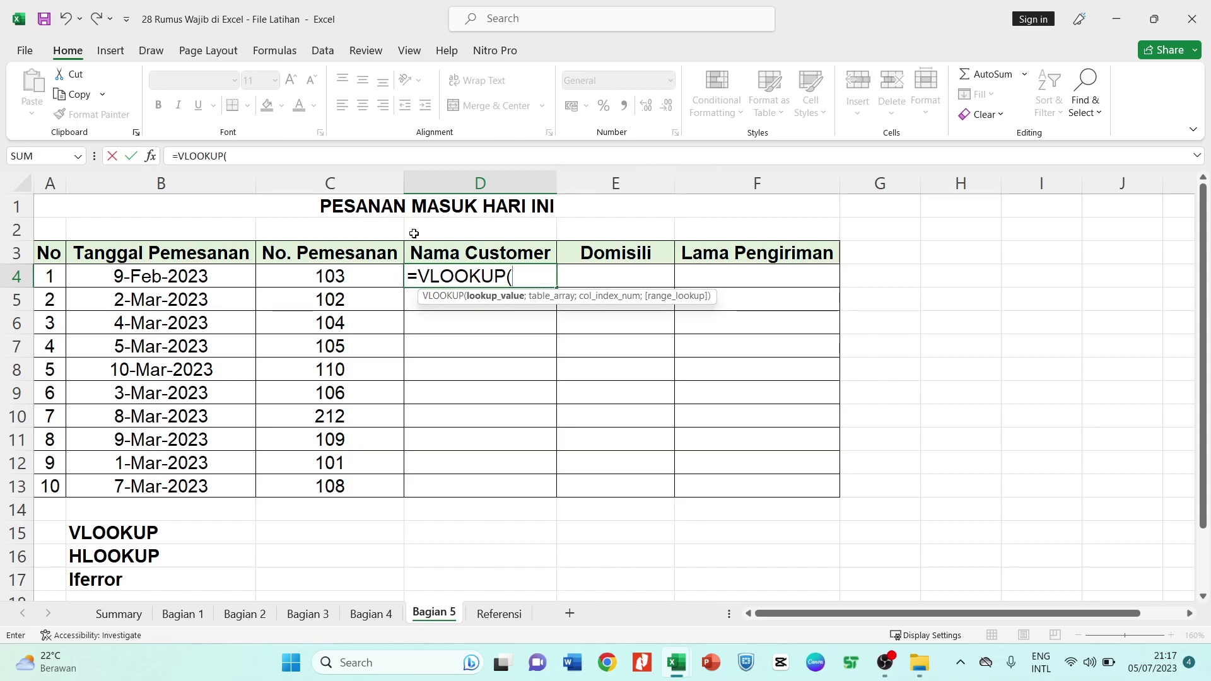
click(334, 279)
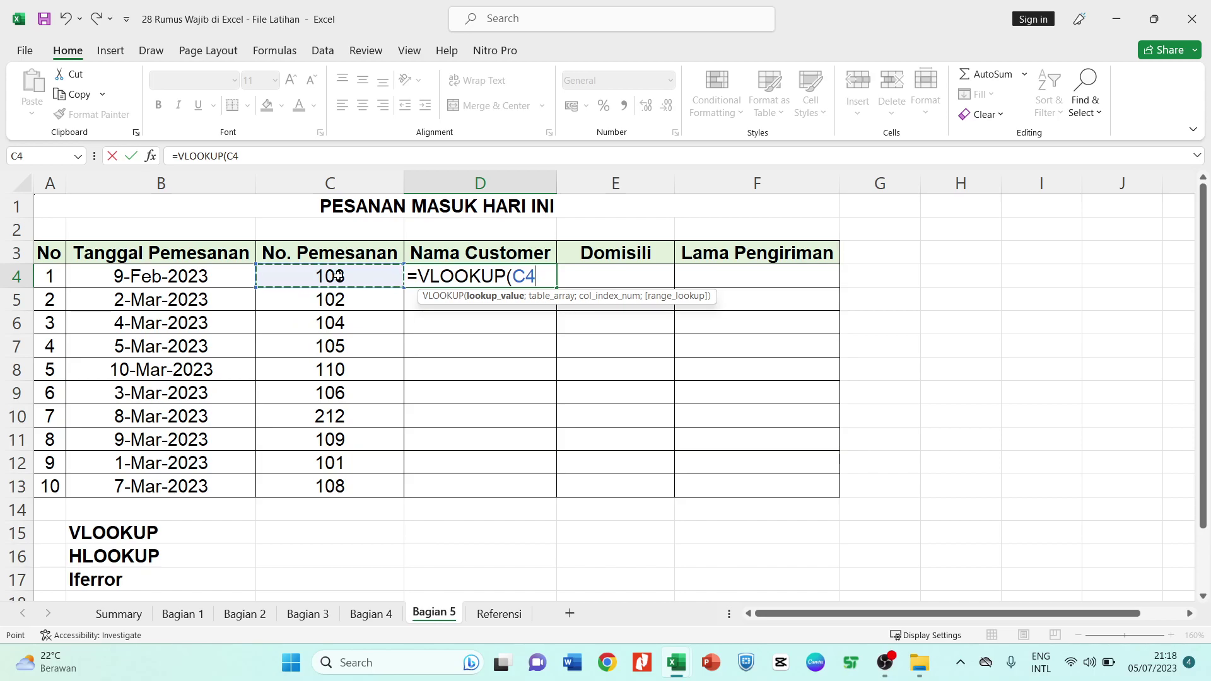
text(;)
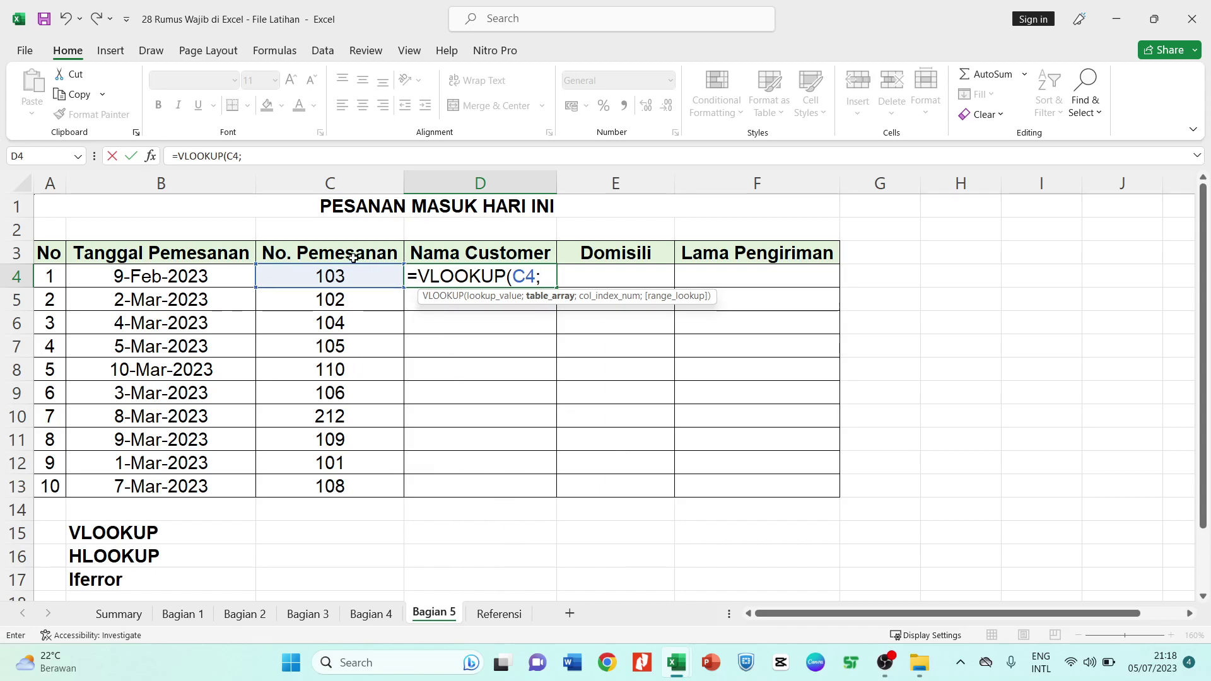
Complete D4's VLOOKUP with the absolute table range Referensi!$A$3:$D$13, column index 2 and exact match 0
click(495, 615)
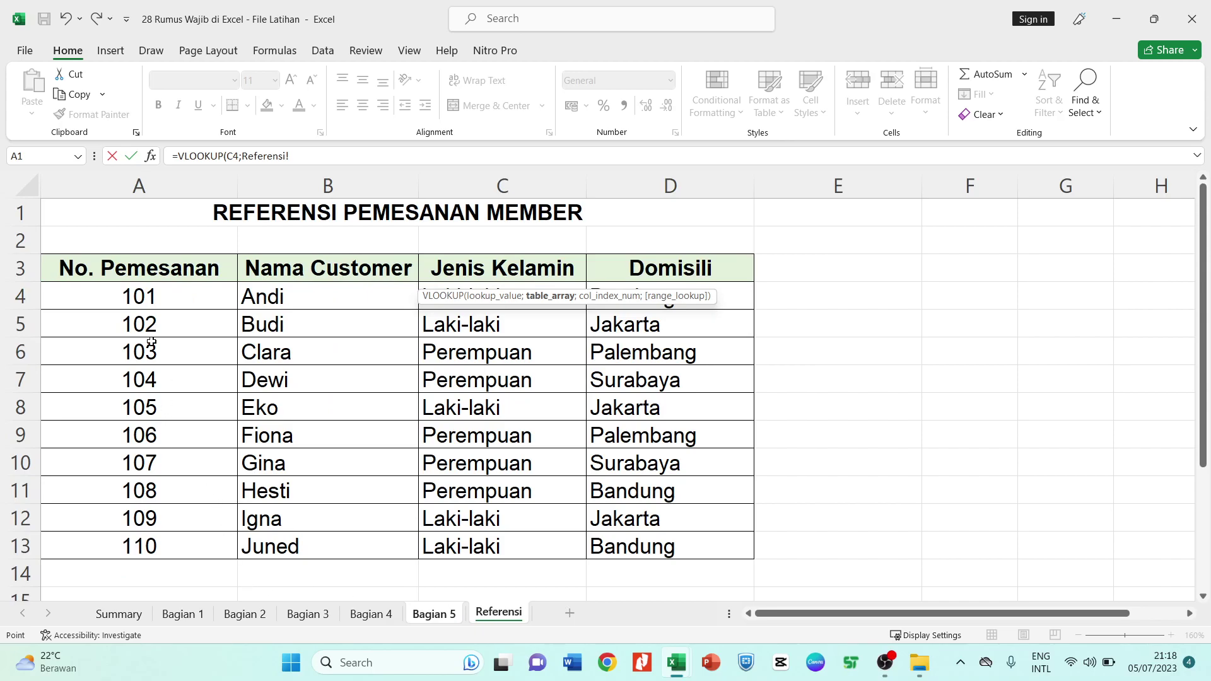
drag(95, 267, 686, 520)
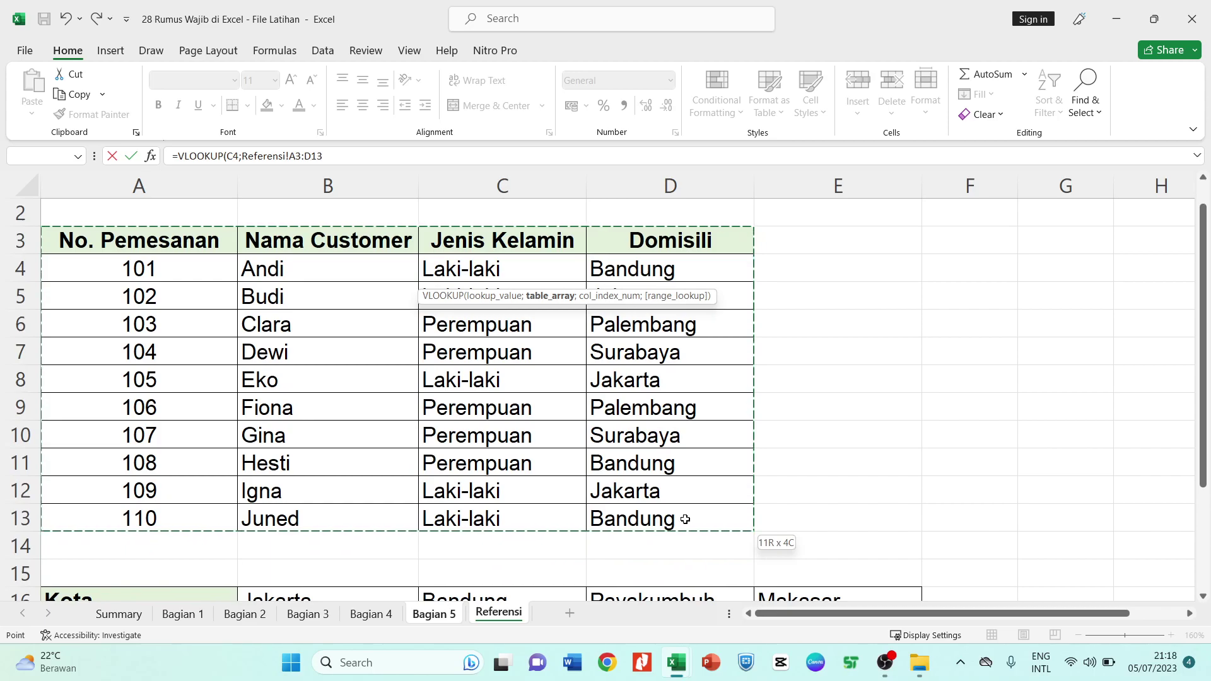
drag(686, 519, 686, 520)
key(F4)
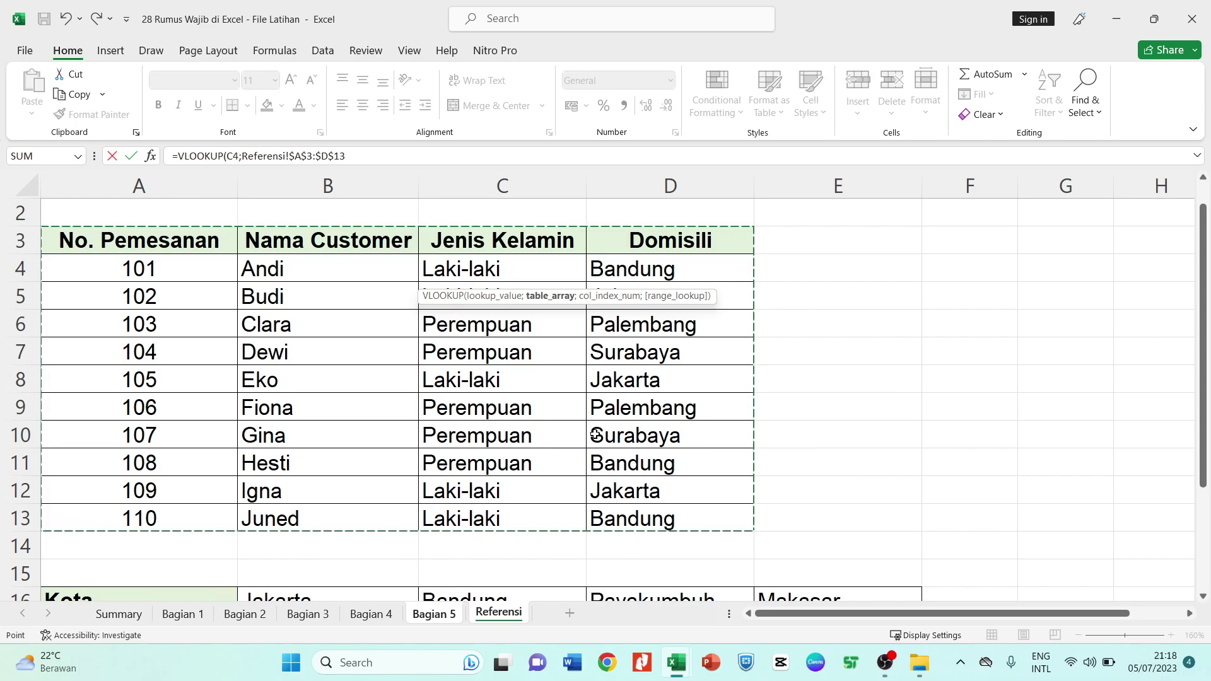
text(;)
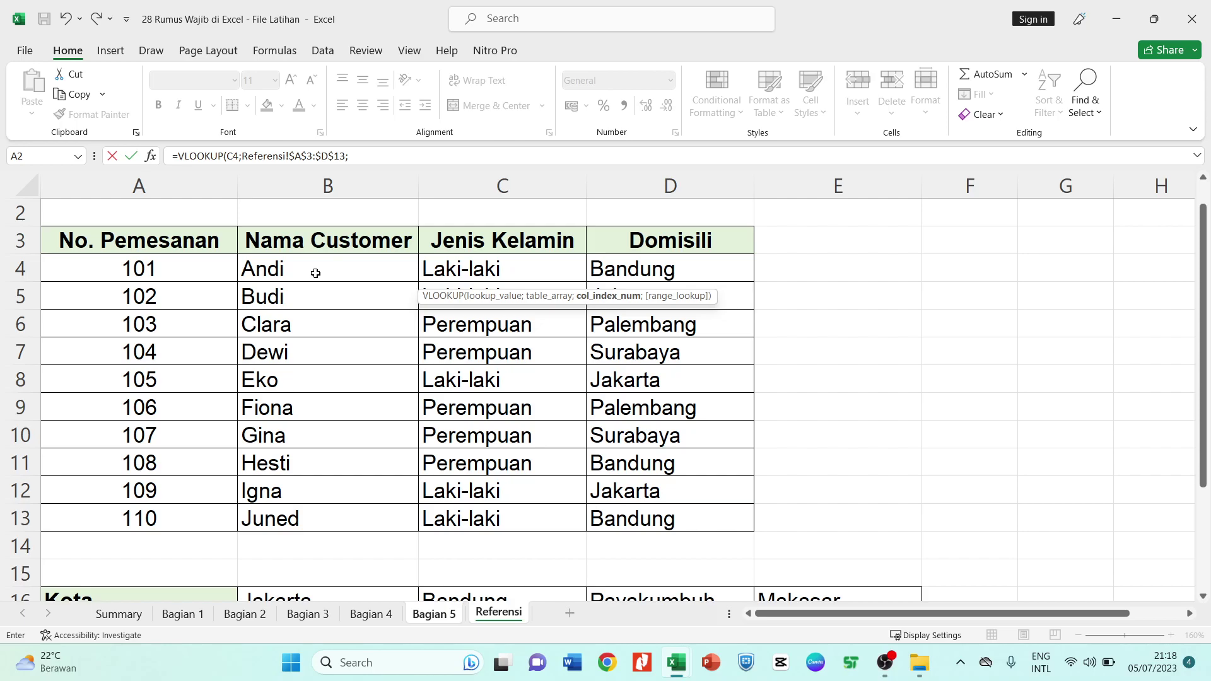
text(2;0)
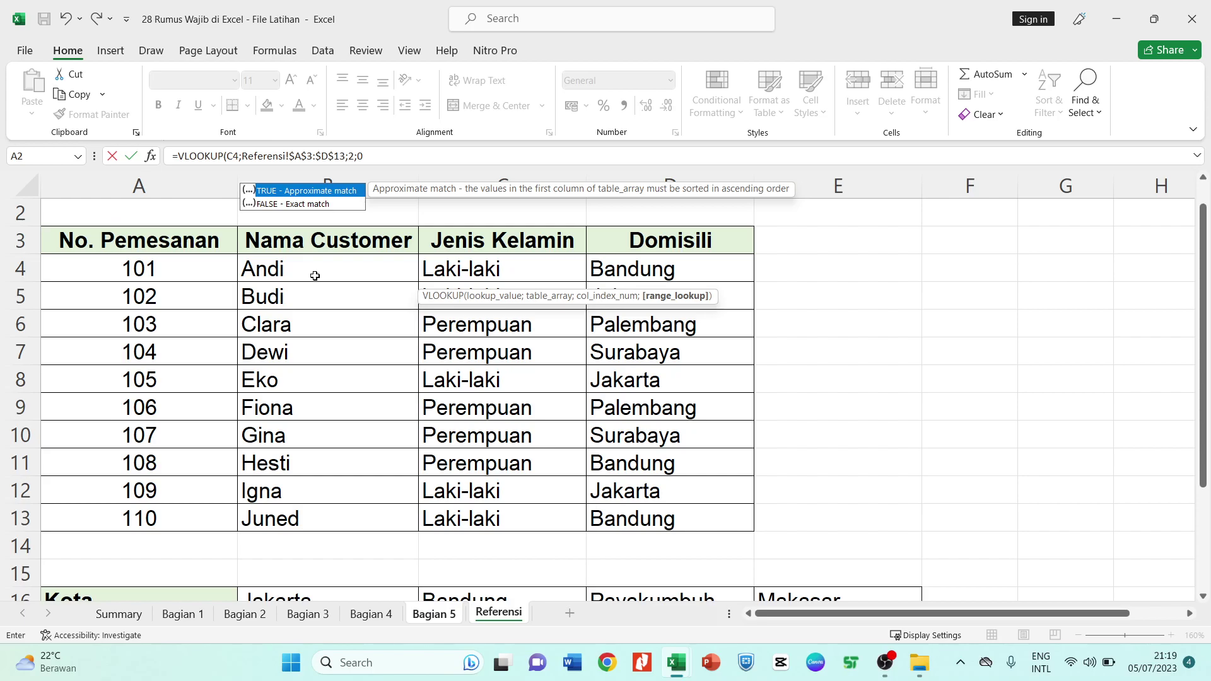
text())
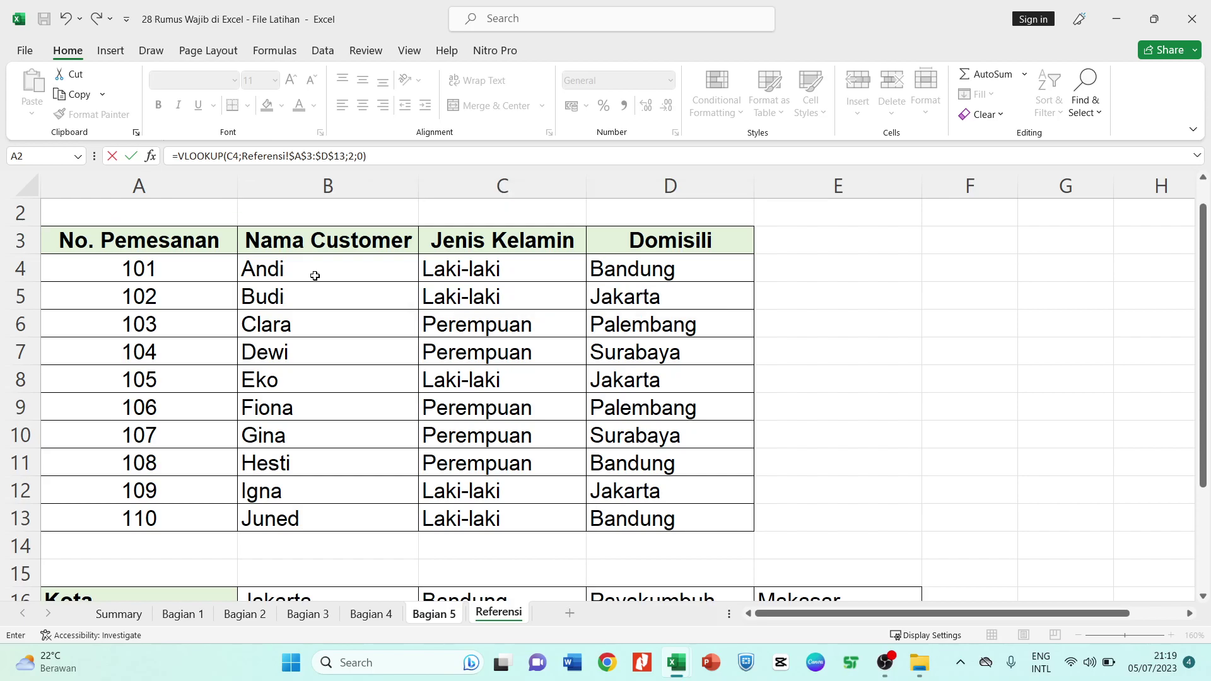
key(Return)
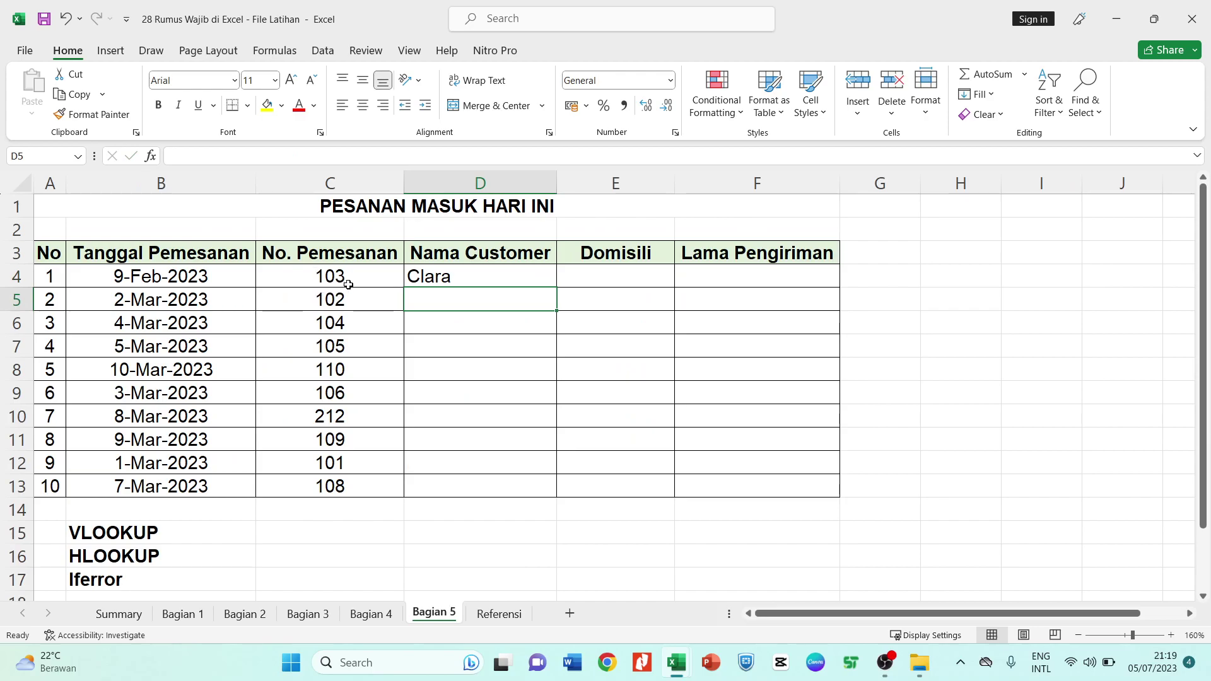
Fill D4's VLOOKUP down through D13 and check D10's order number against the Referensi sheet
click(431, 278)
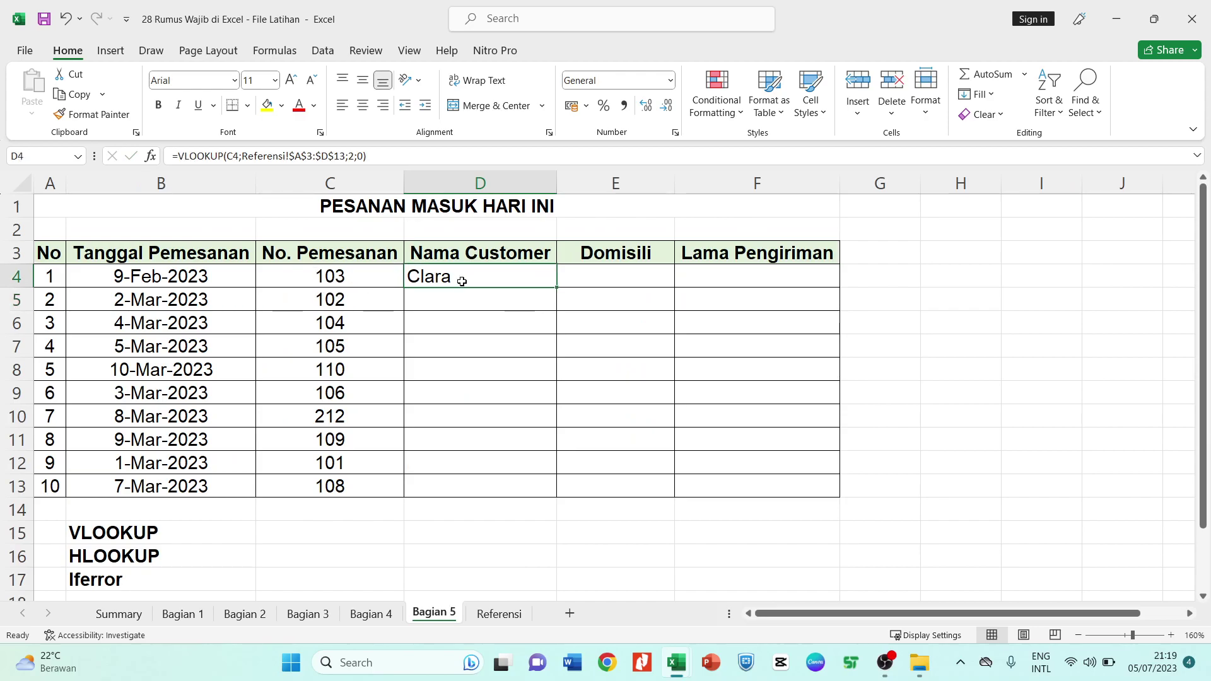
drag(558, 290, 560, 489)
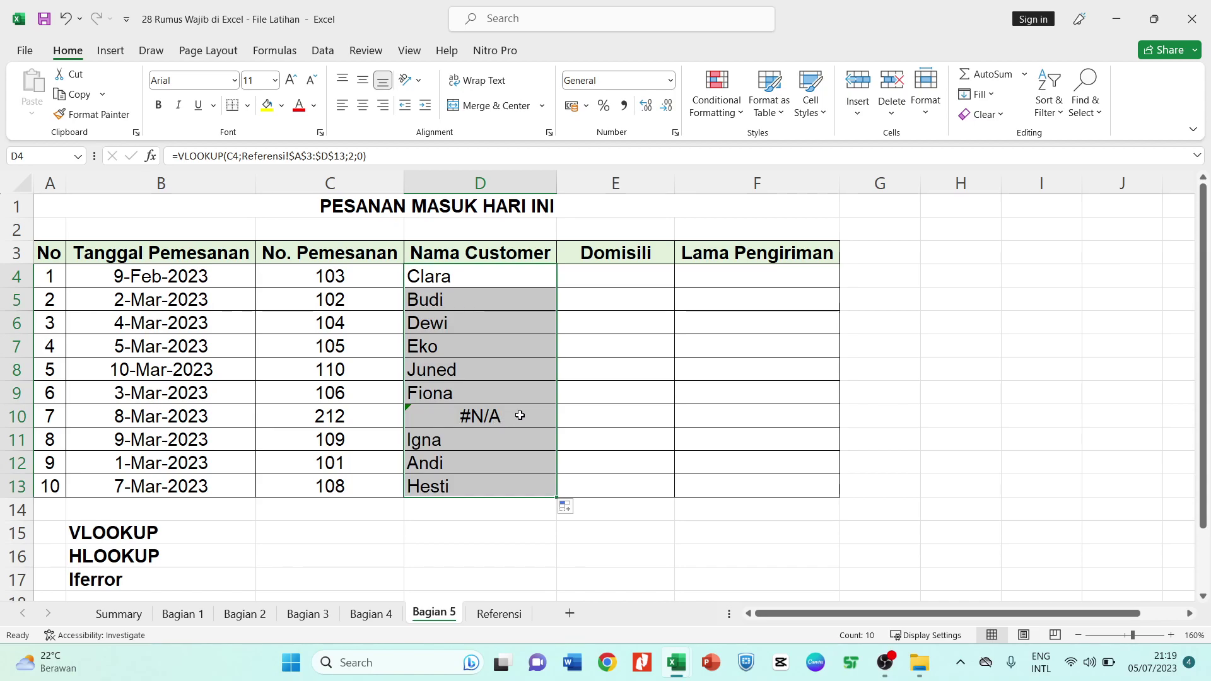
click(495, 416)
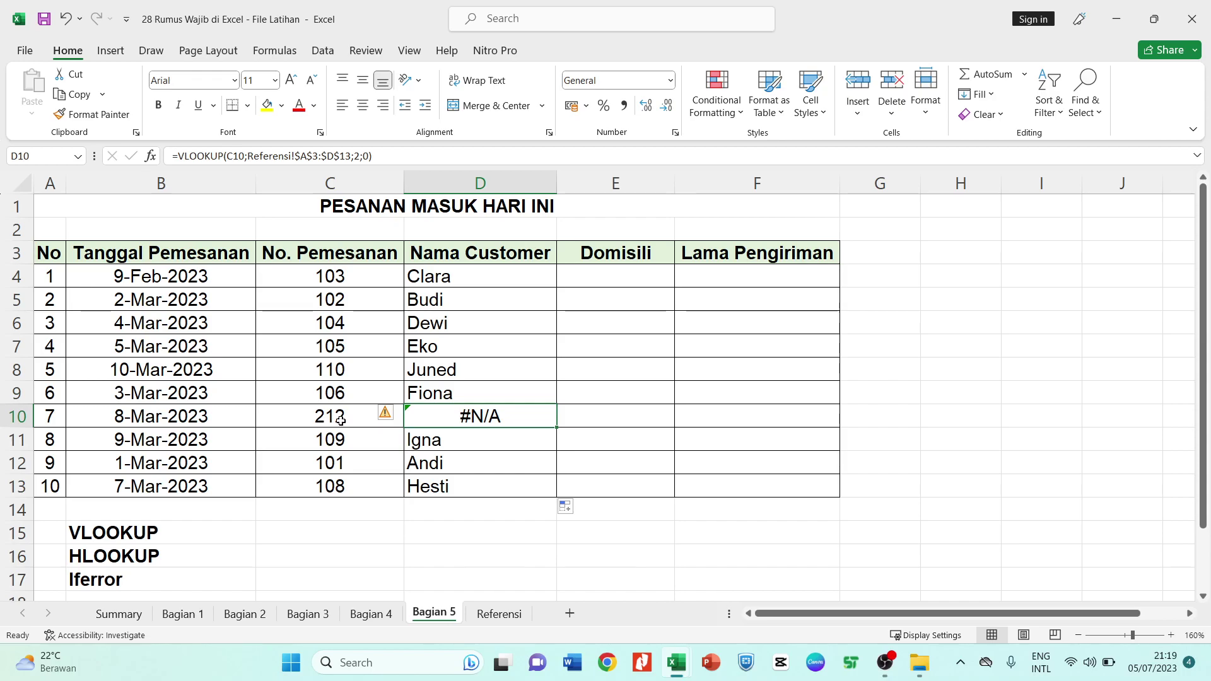
click(498, 613)
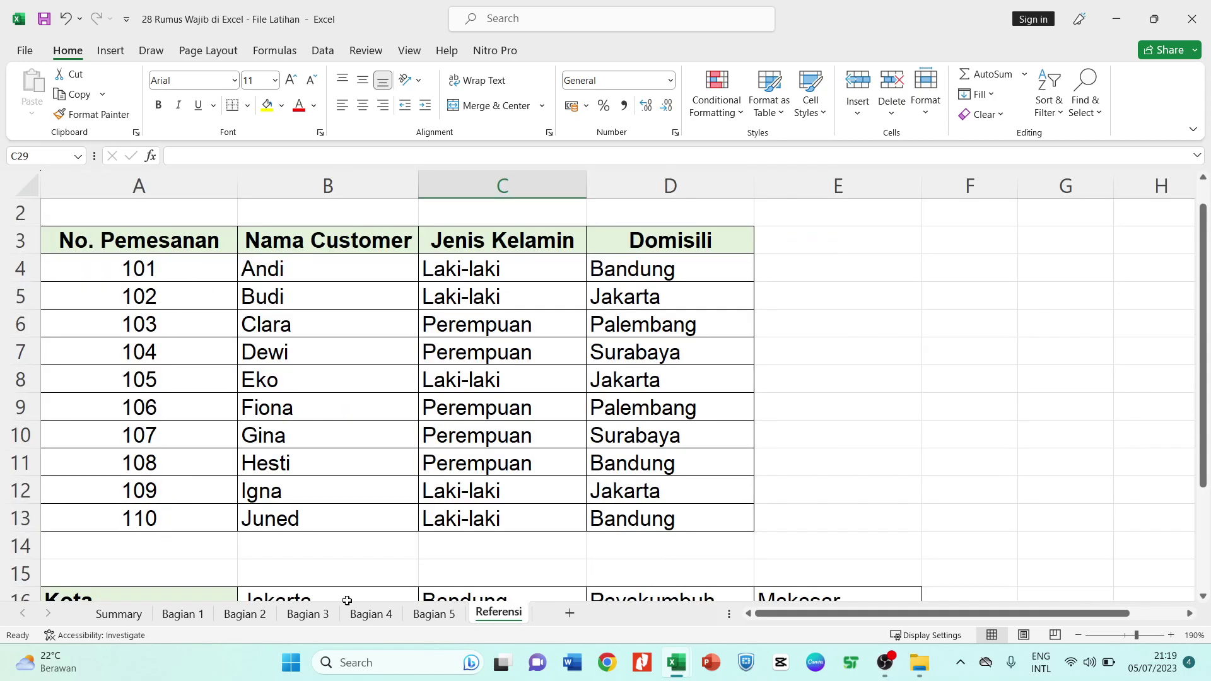
click(435, 614)
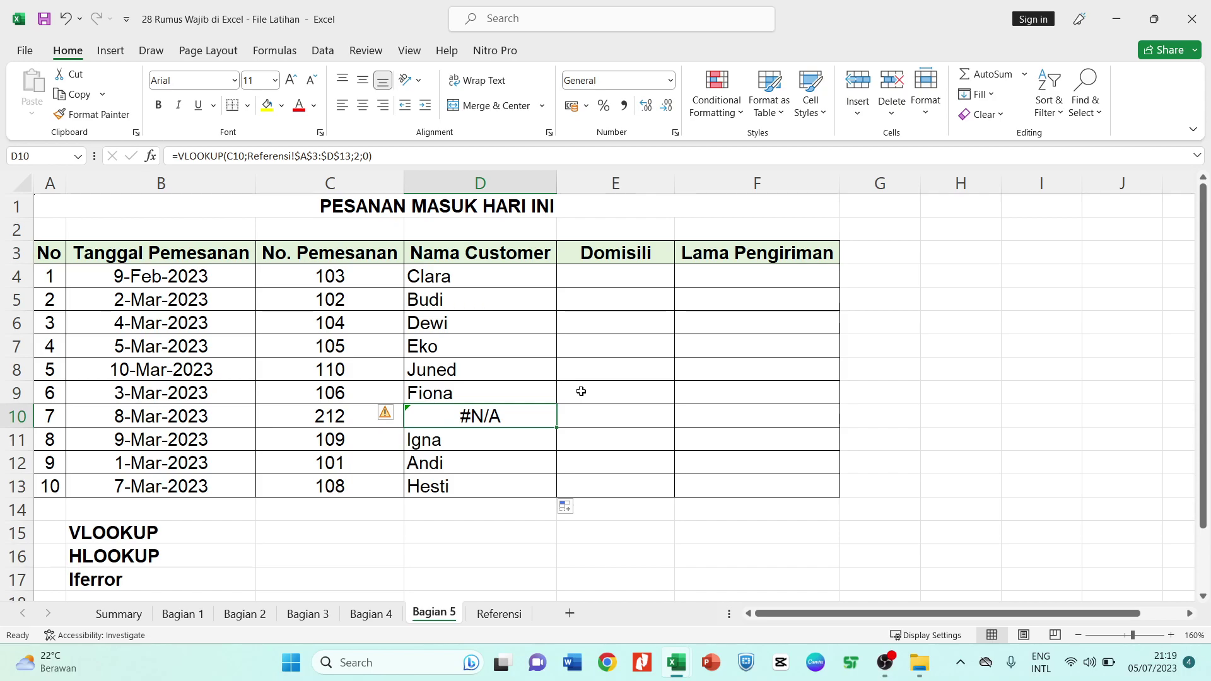
Start a VLOOKUP formula in cell E4 of Bagian 5 with the order number in C4 as the lookup value
click(591, 283)
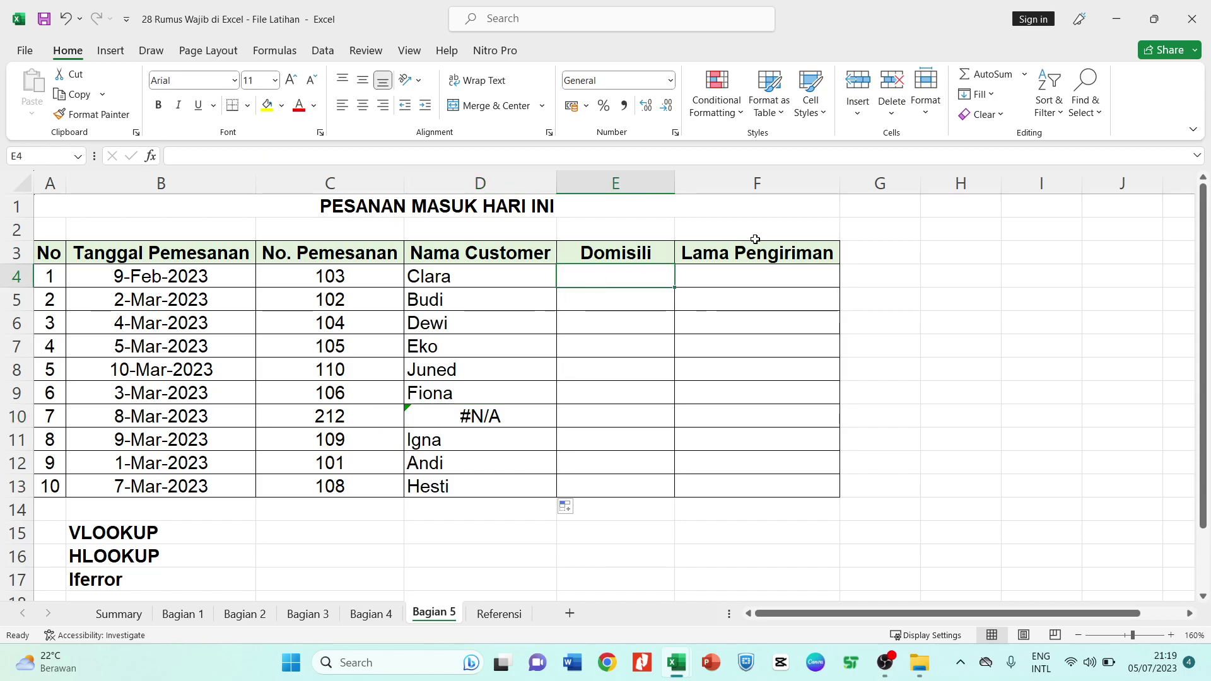
text(=)
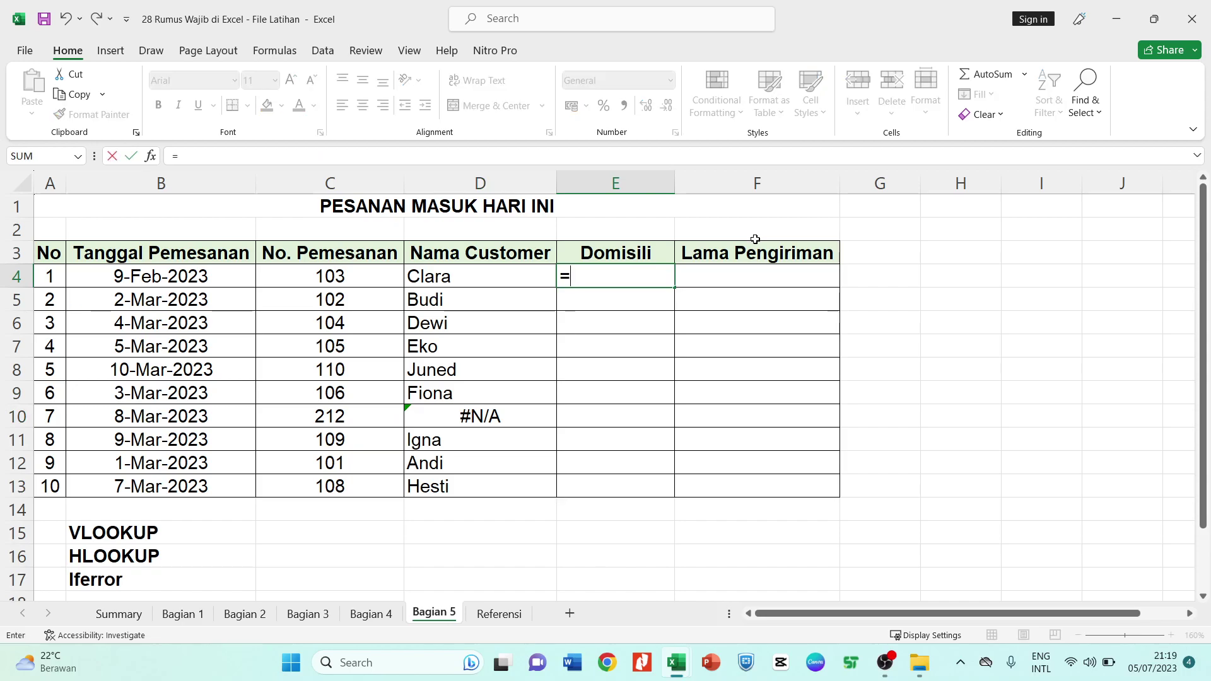
text(v)
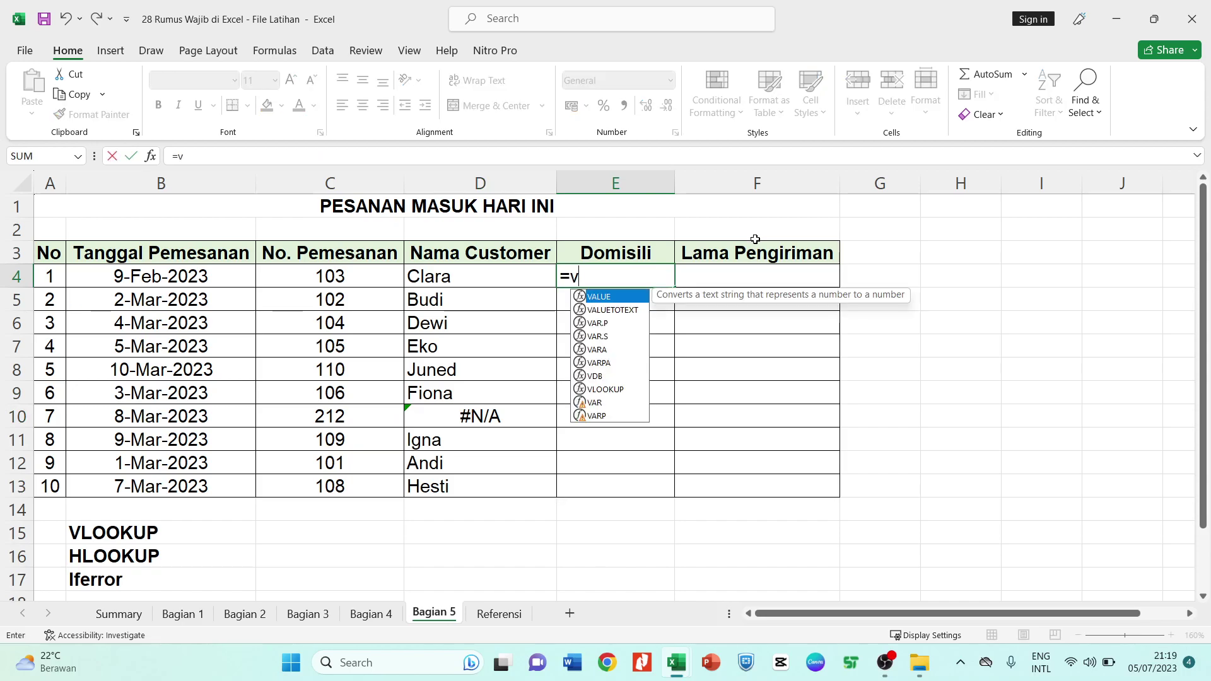
text(lo)
key(Tab)
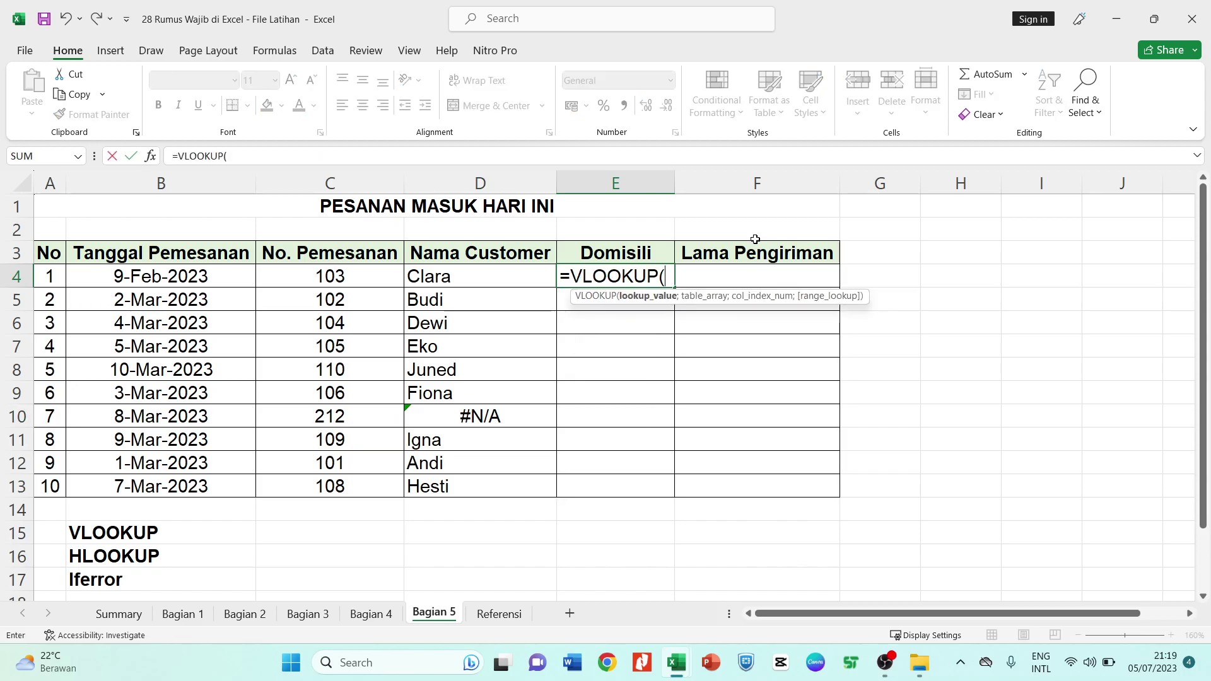
click(325, 272)
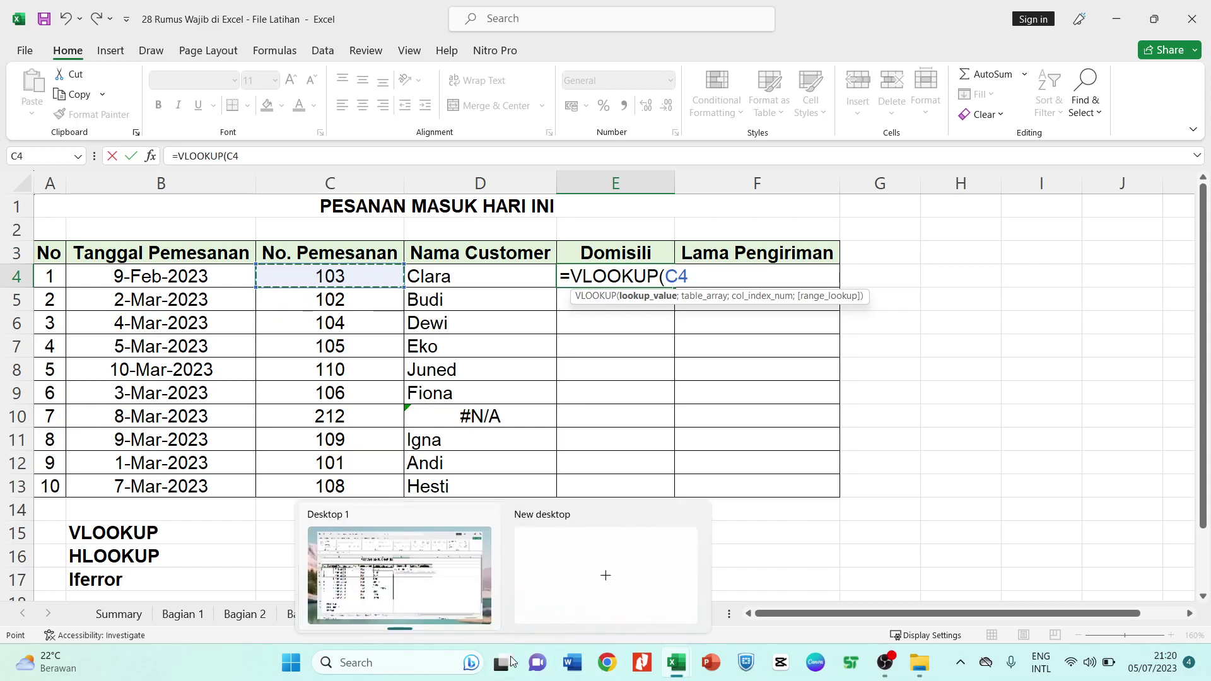
Complete E4's VLOOKUP with the table range Referensi!A3:D13, column index 4 and exact match 0
text(;)
click(498, 613)
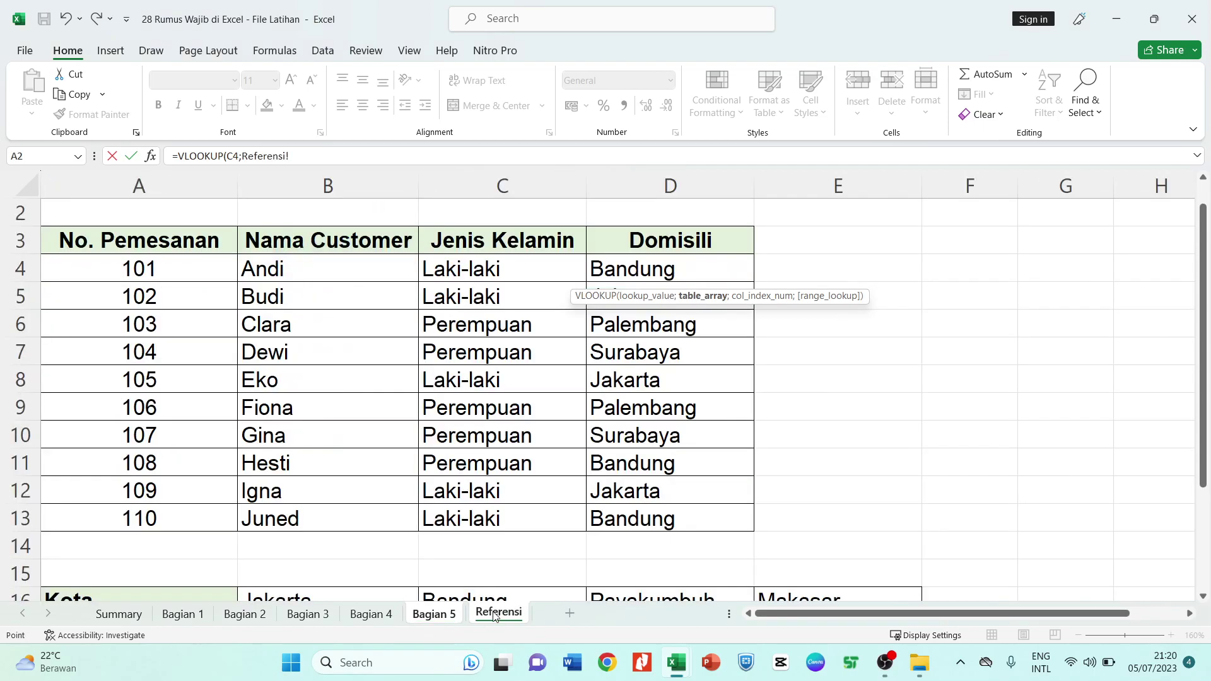
drag(123, 240, 680, 512)
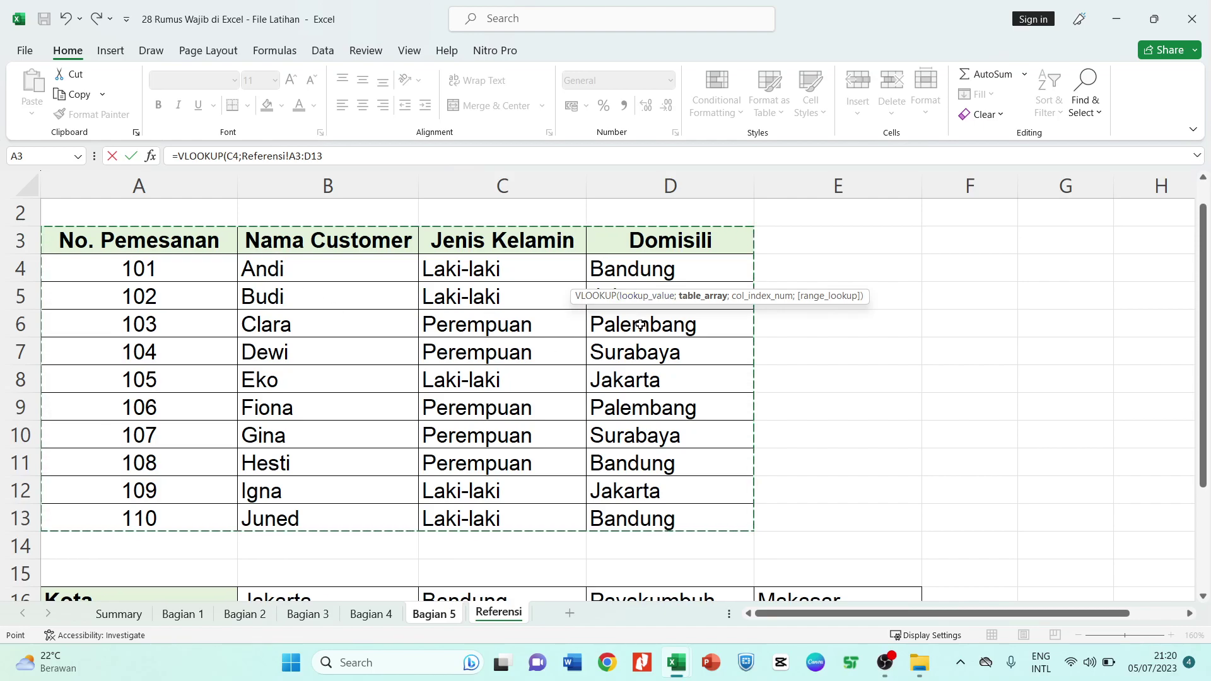
text(;)
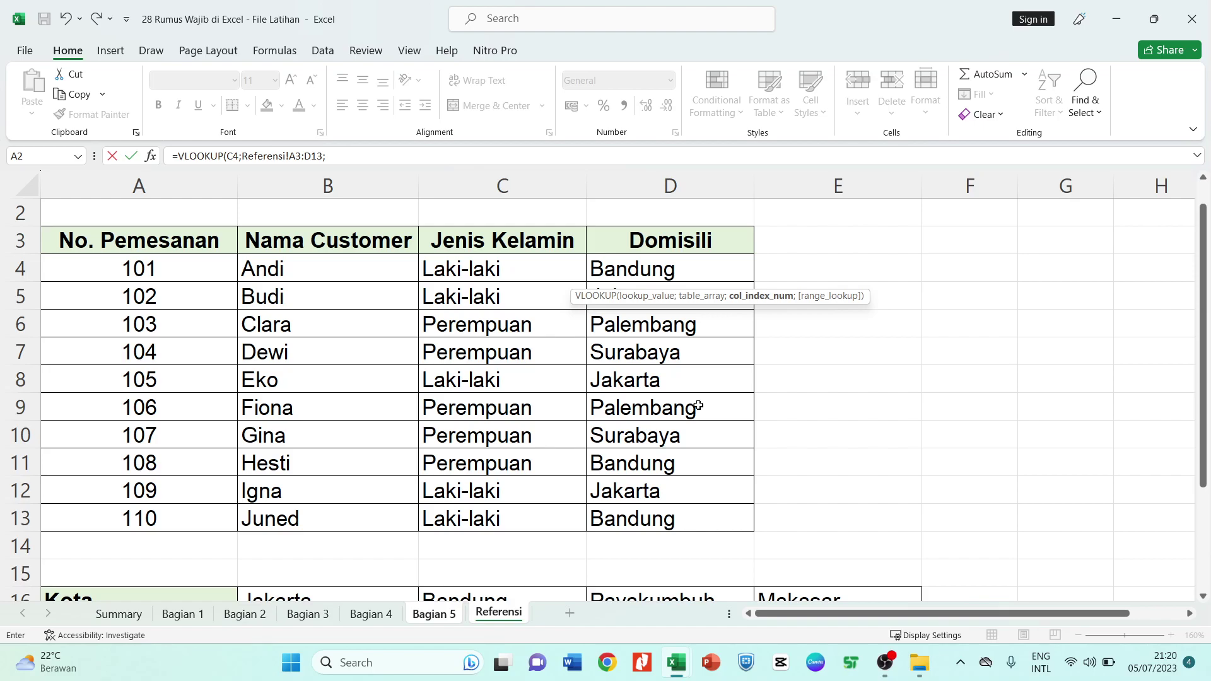
text(4;)
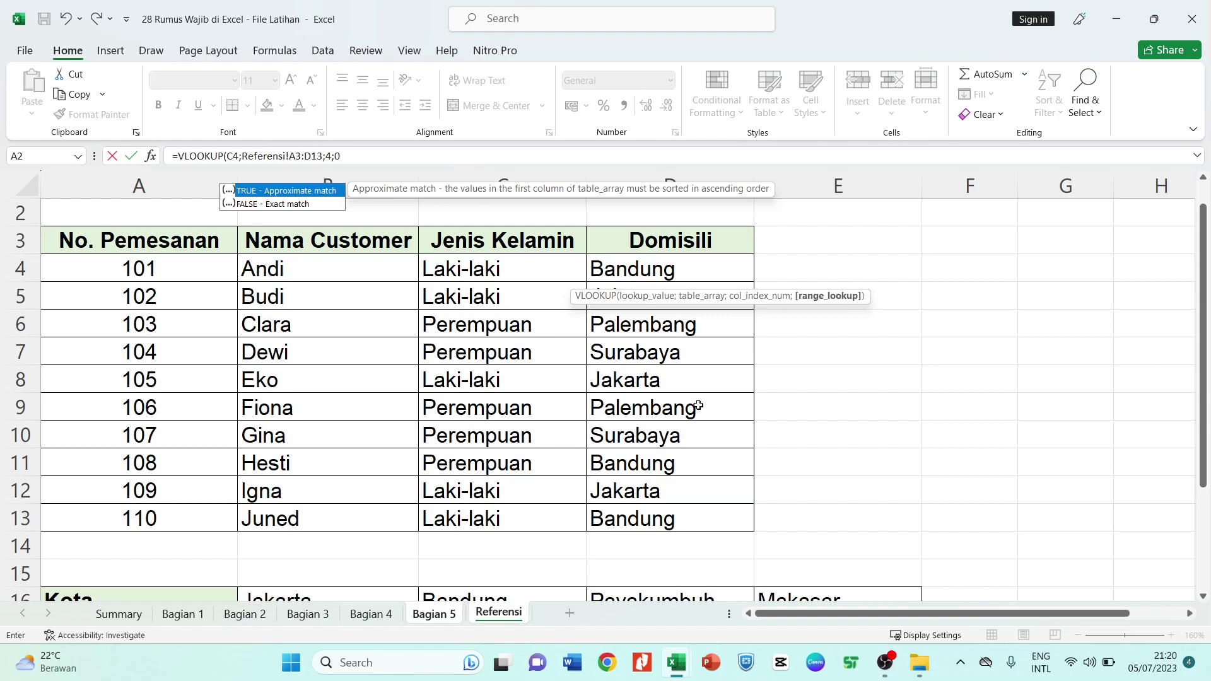
text(0))
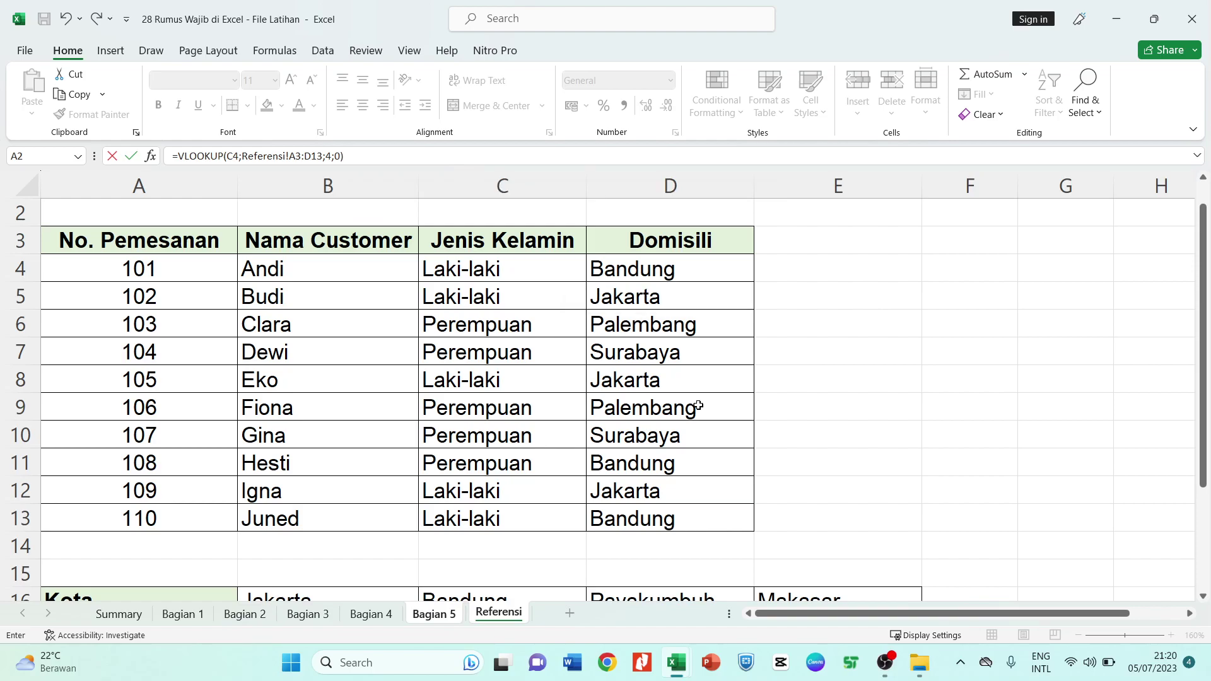
key(Return)
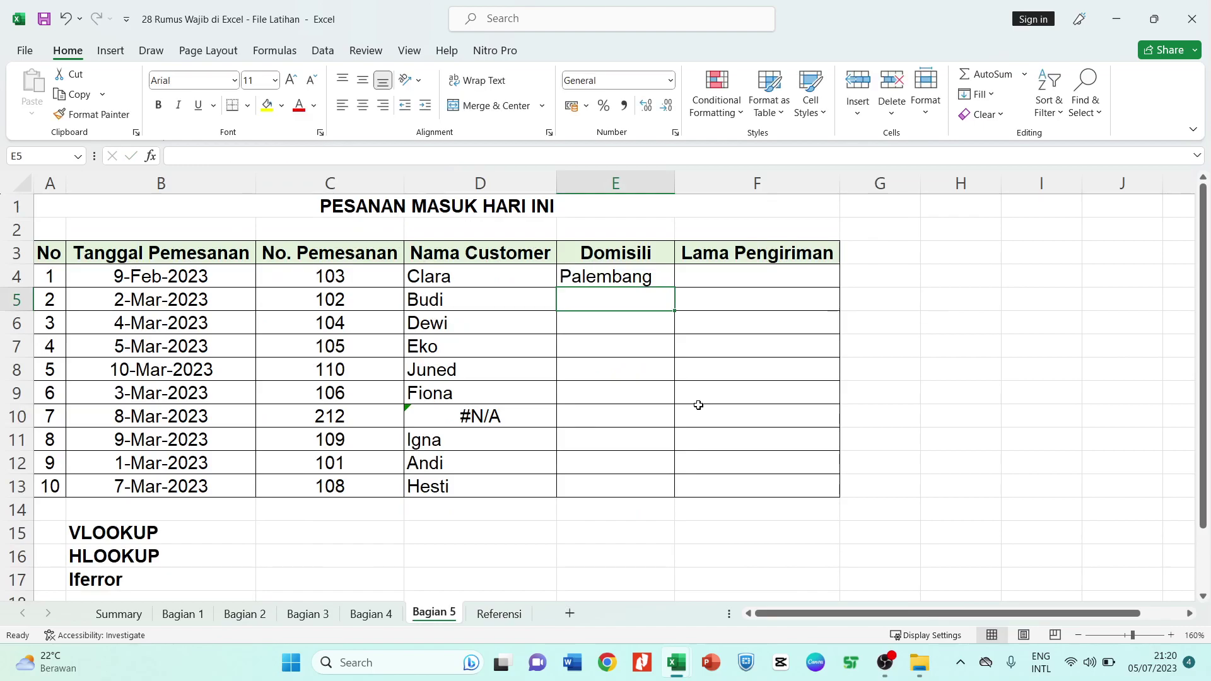
Try filling E4's VLOOKUP with its relative table range down through E13, and undo the fill
click(610, 273)
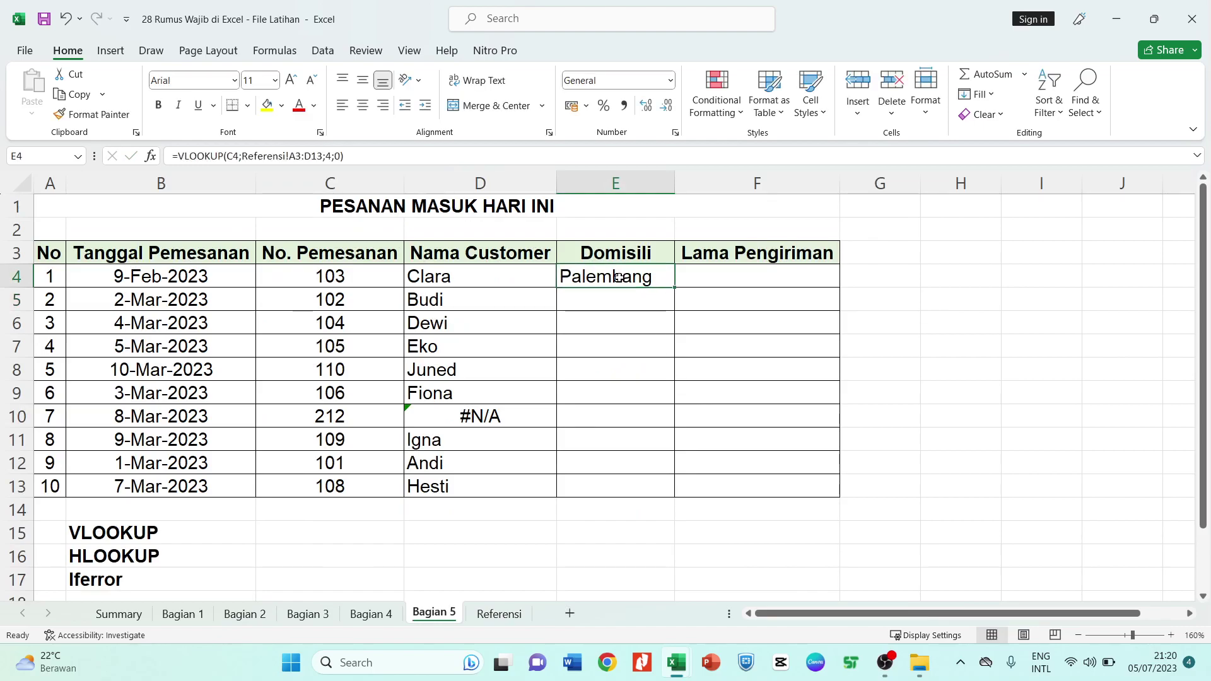
drag(676, 289, 687, 503)
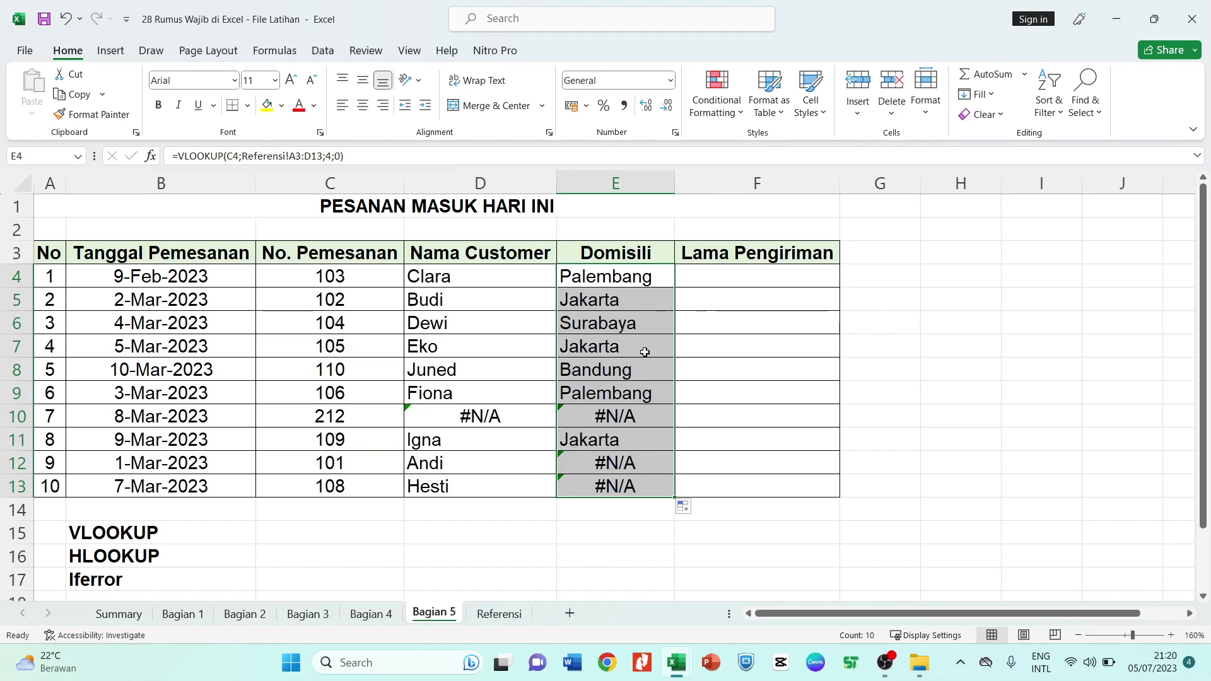
key(ctrl+z)
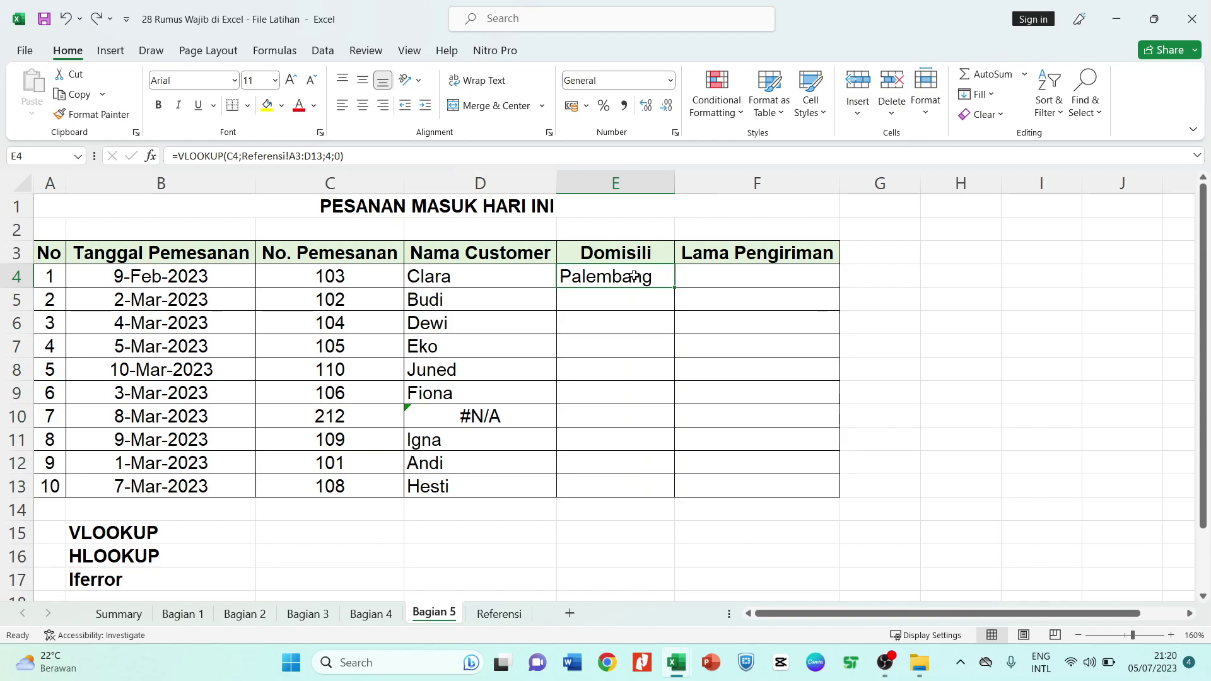
Make the table range in E4's VLOOKUP absolute as Referensi!$A$3:$D$13
click(323, 157)
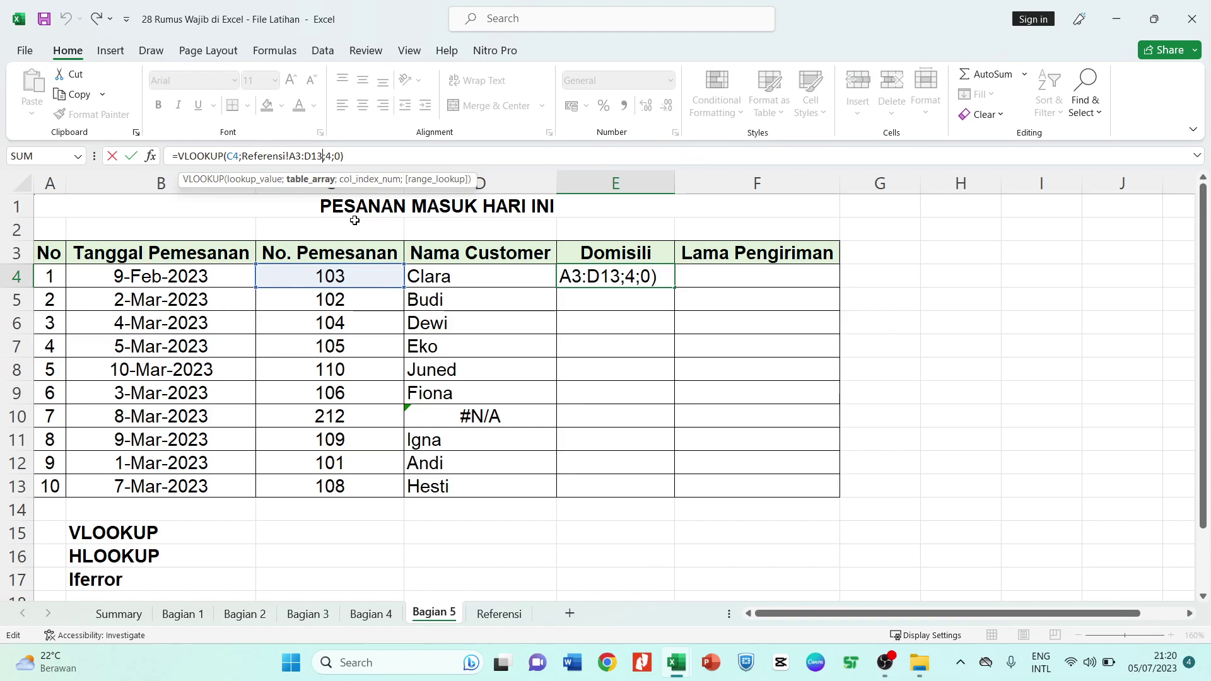
key(F4)
click(301, 153)
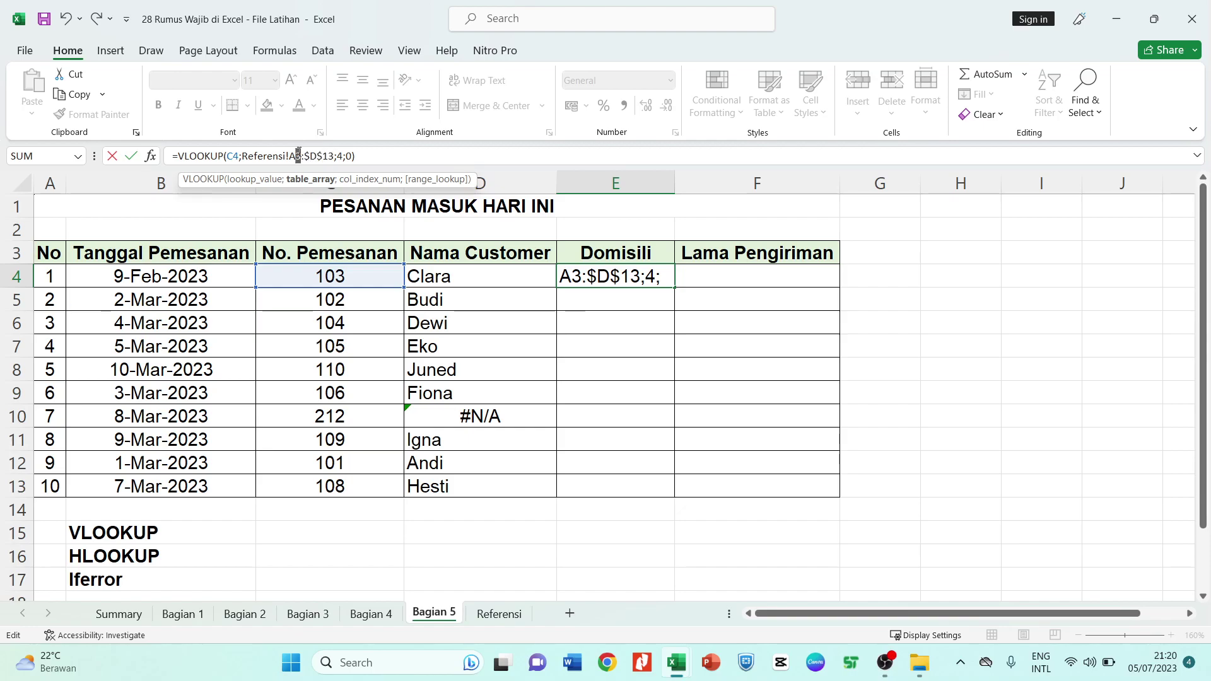
key(F4)
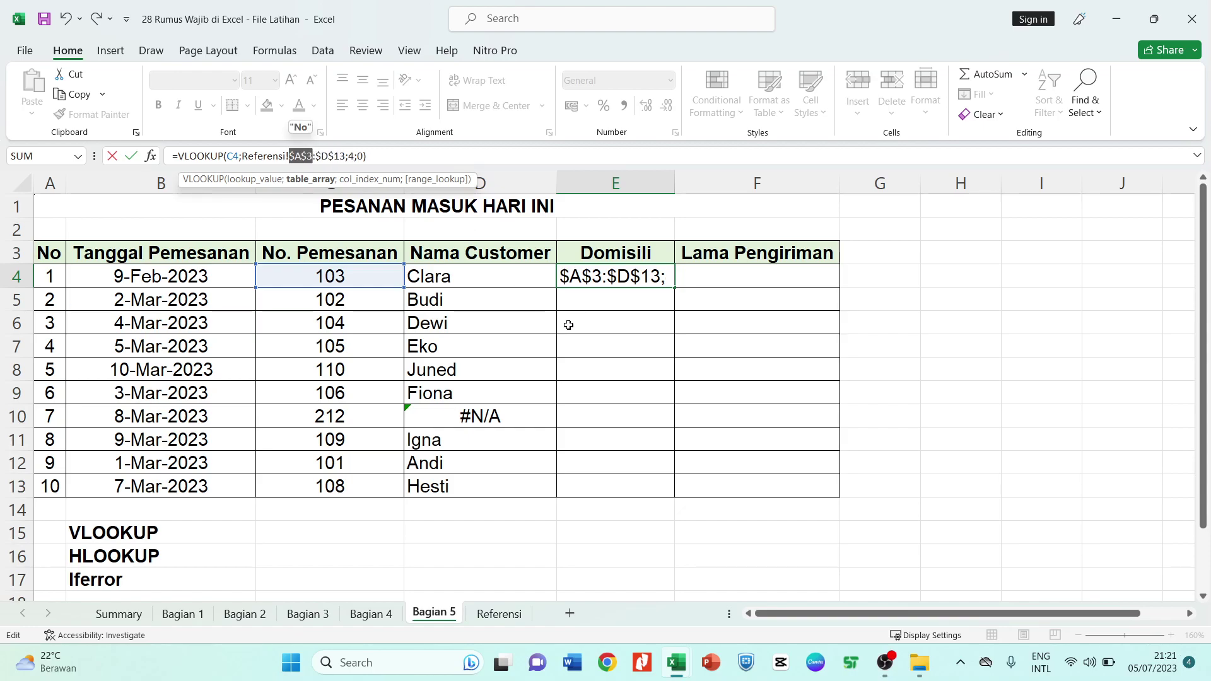
key(Return)
Fill E4's VLOOKUP down through E13 and check the formula copied into E10
click(616, 276)
drag(675, 287, 697, 493)
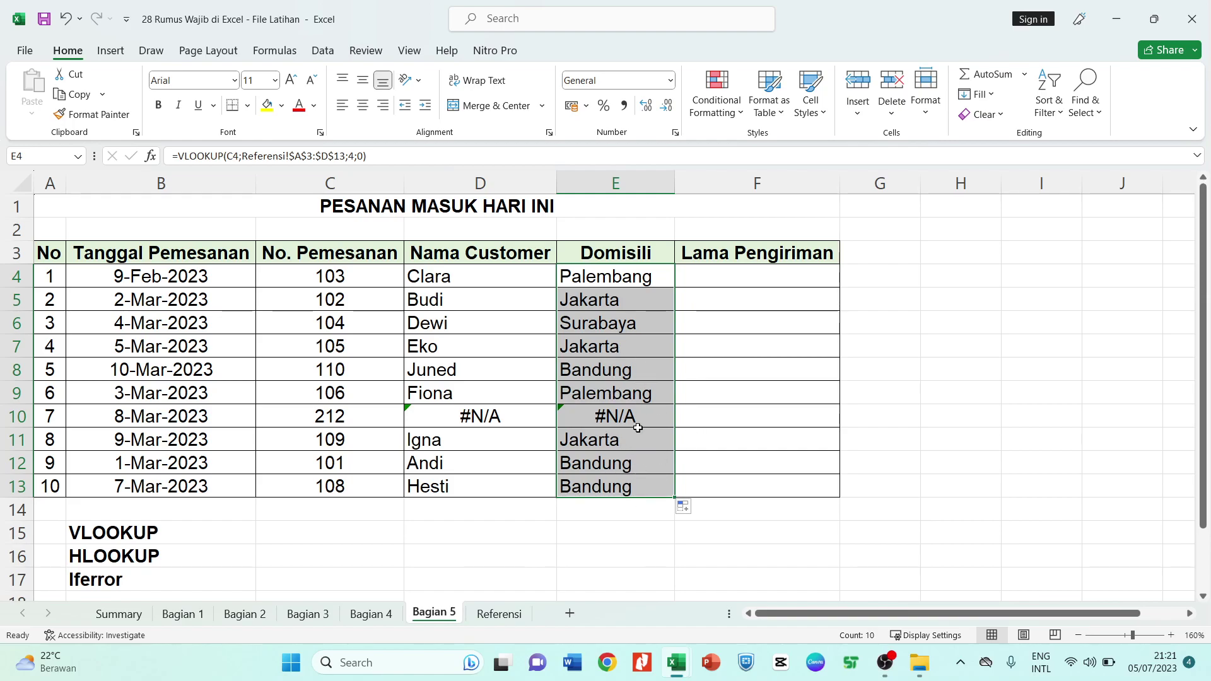
click(632, 460)
click(604, 413)
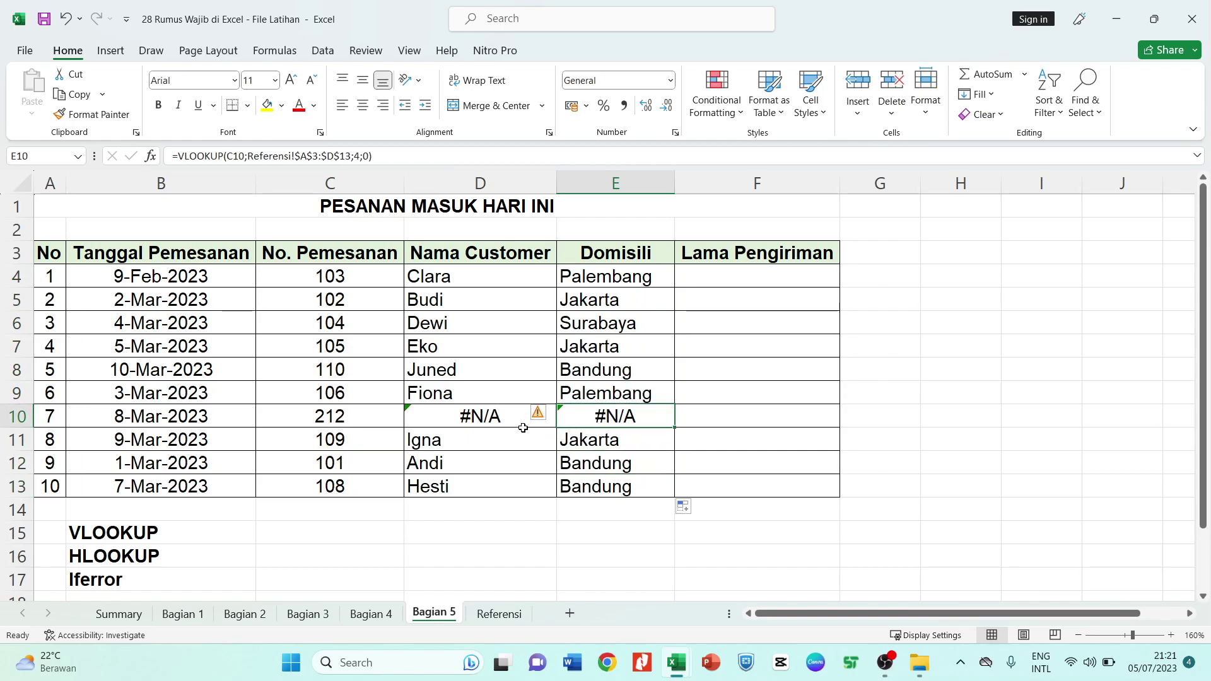
Examine the Kota and Lama Pengiriman table below the member order table on the Referensi sheet
scroll(747, 391, down, 3)
scroll(747, 468, up, 3)
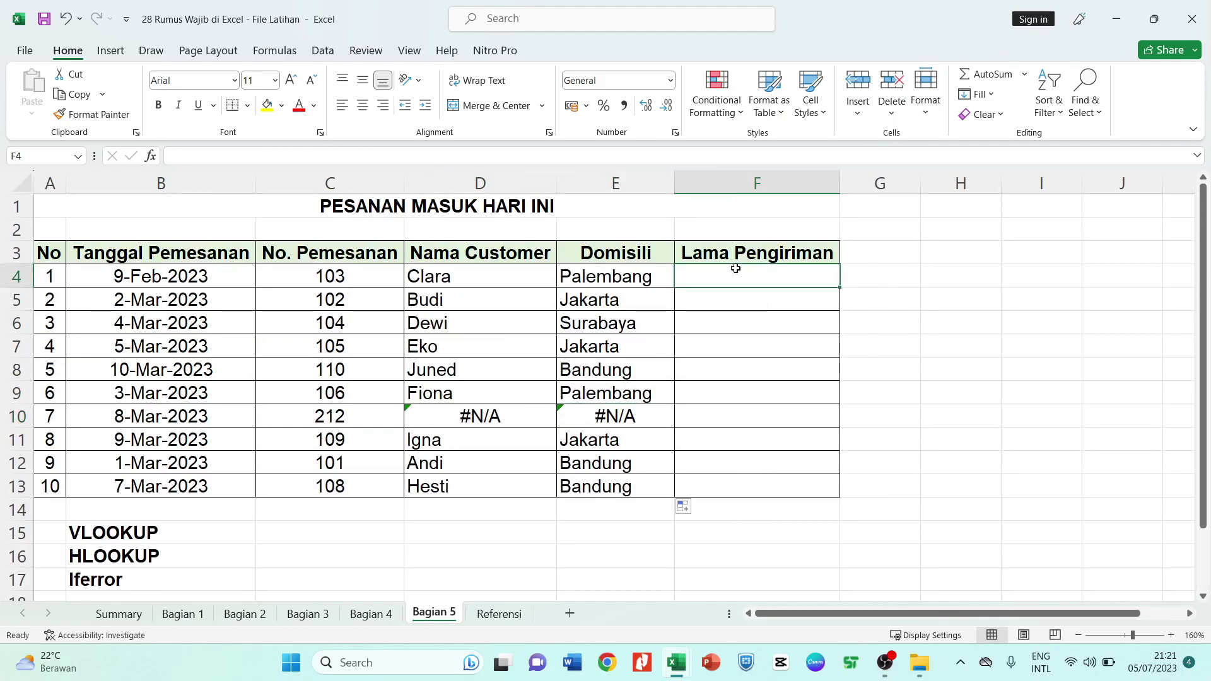
click(498, 614)
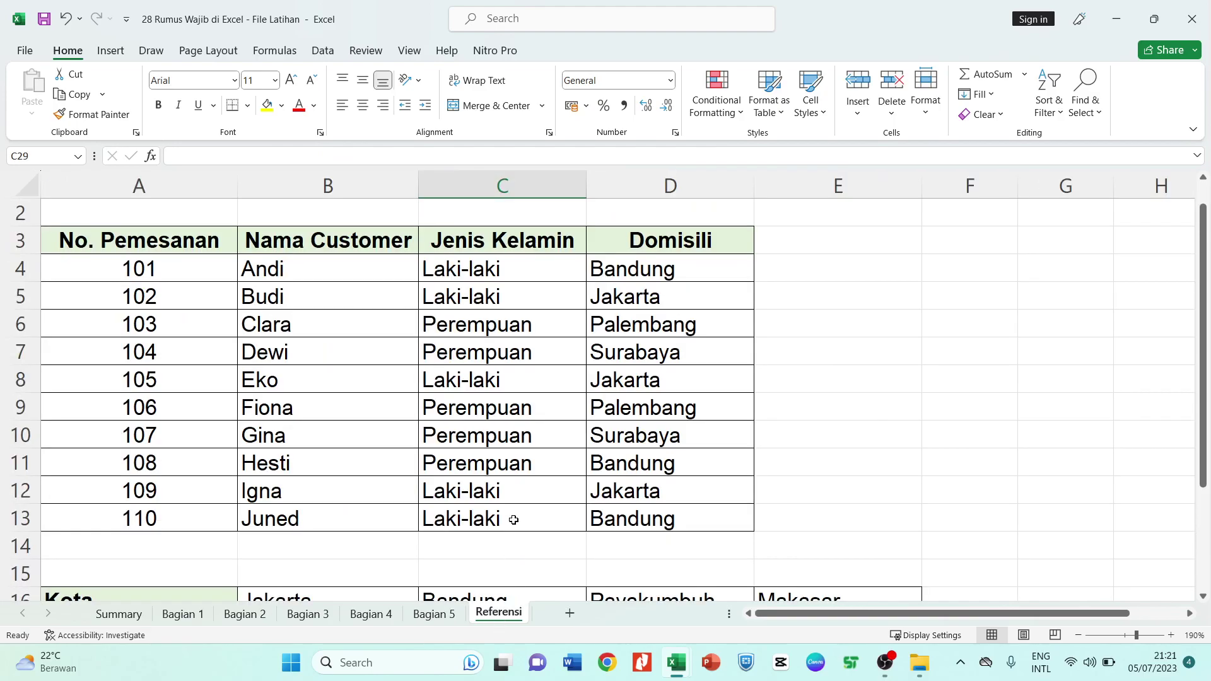
scroll(513, 522, down, 3)
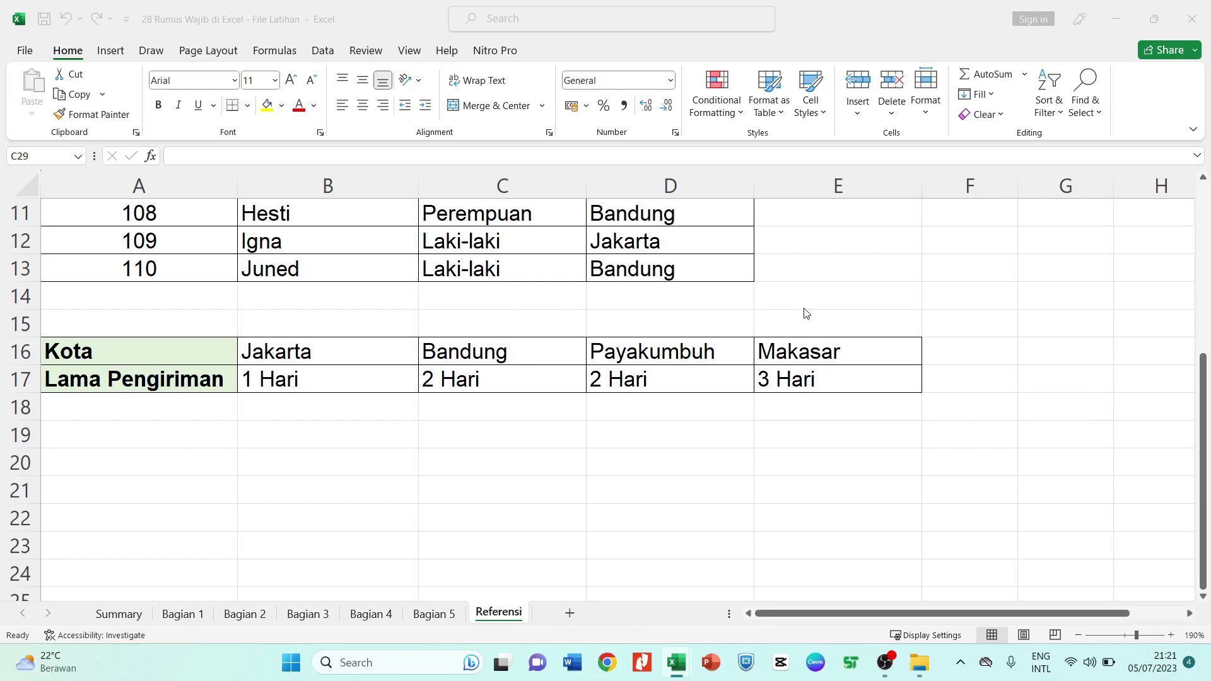
scroll(741, 294, up, 2)
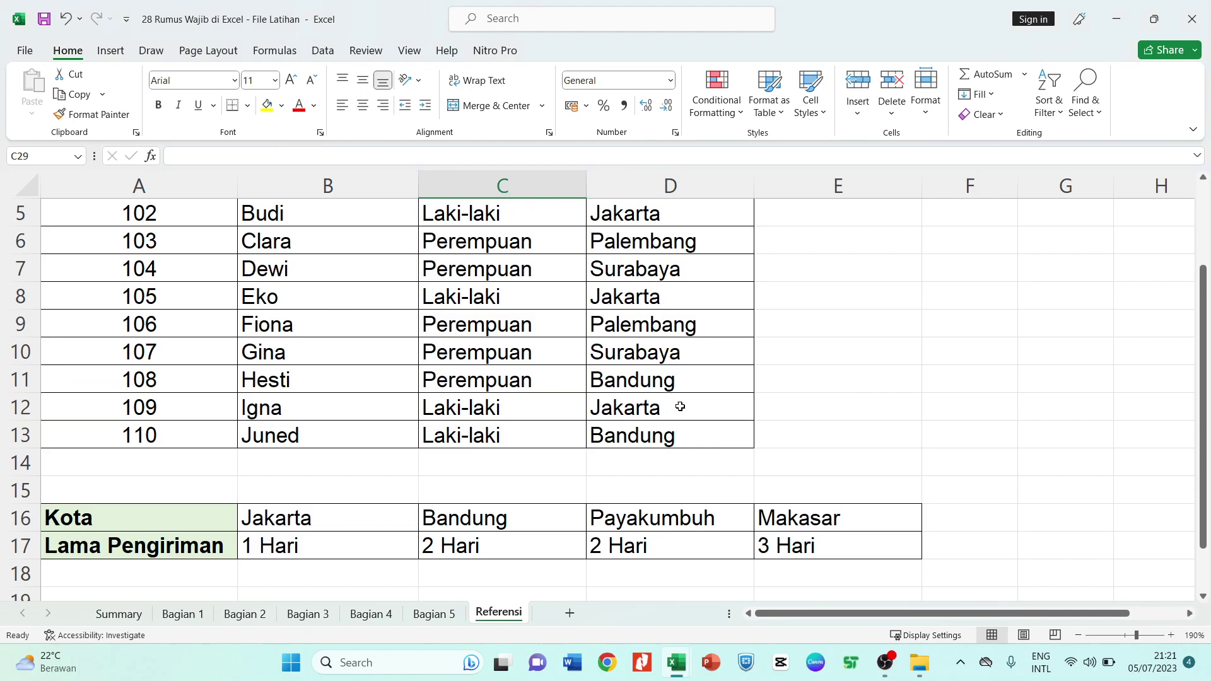
scroll(678, 406, up, 2)
scroll(686, 405, down, 3)
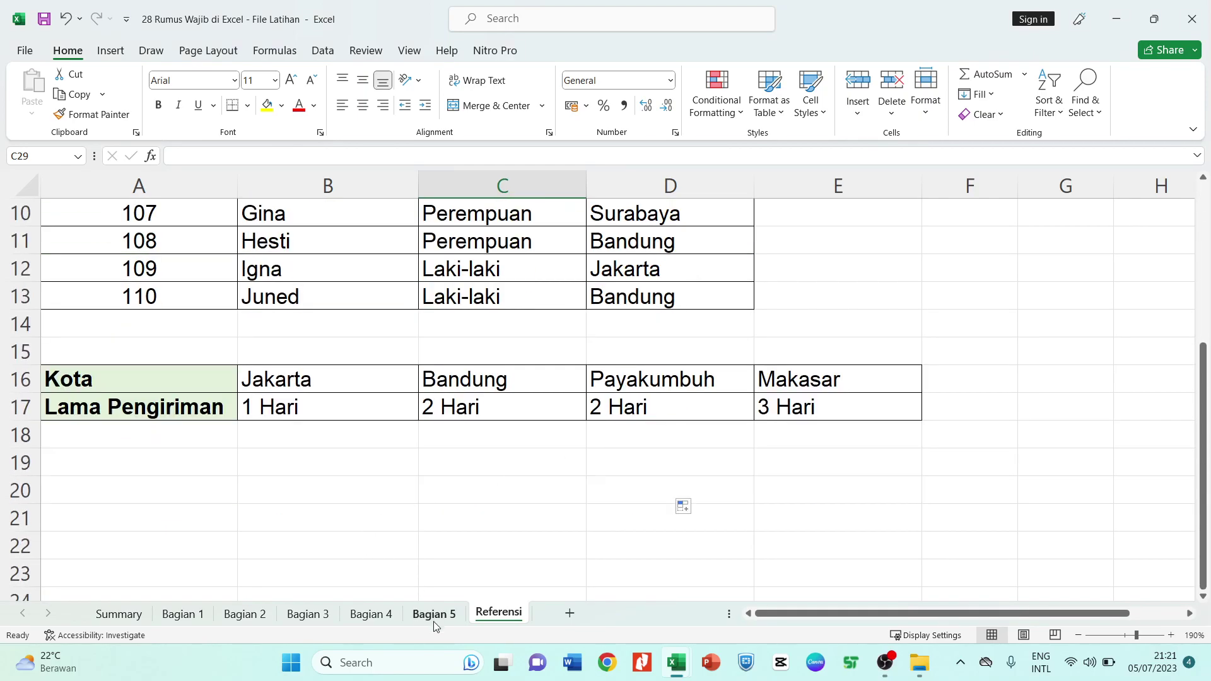
Start an HLOOKUP formula in cell F4 of Bagian 5 with the city in E4 as the lookup value
click(434, 617)
text(=h)
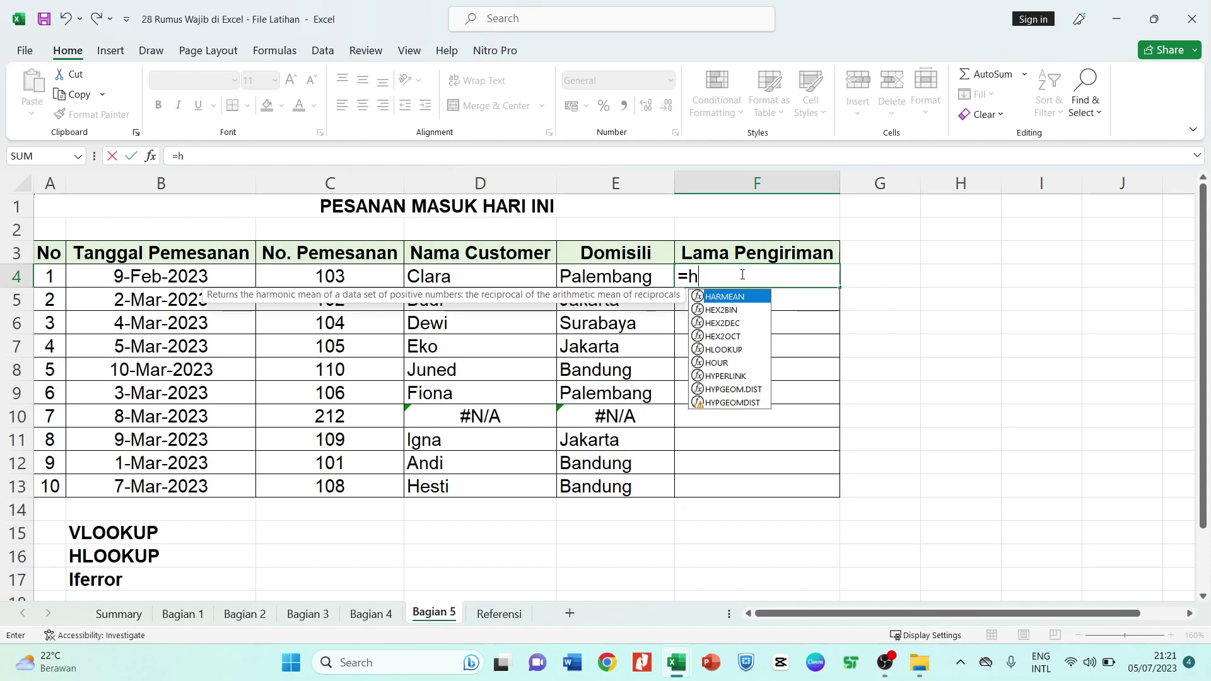
text(lo)
key(Tab)
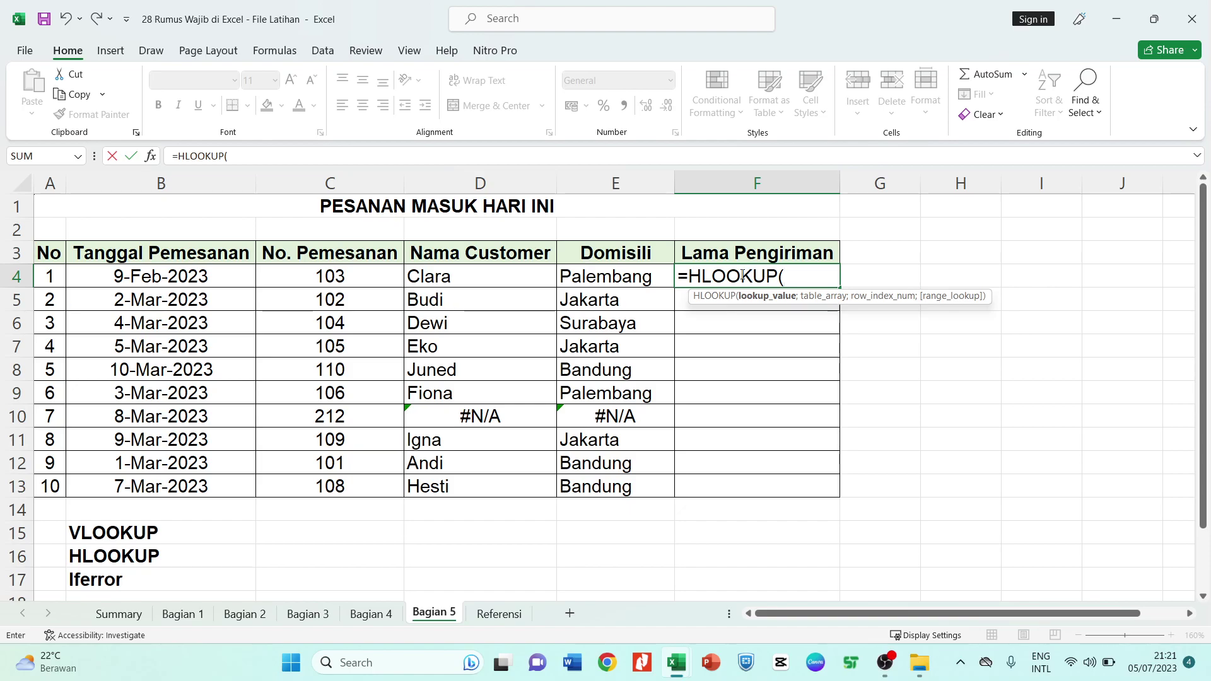
click(604, 281)
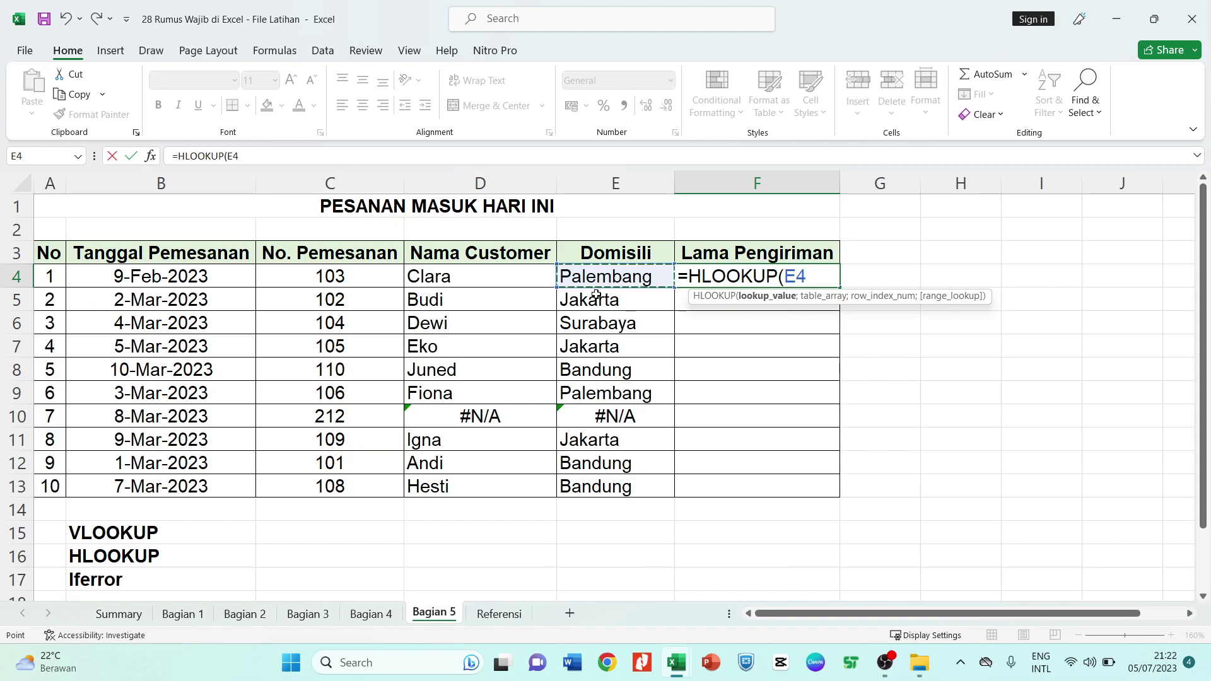
Continue F4's HLOOKUP with Referensi!A16:E17 as the table range and 2 as the row index
text(;)
click(498, 613)
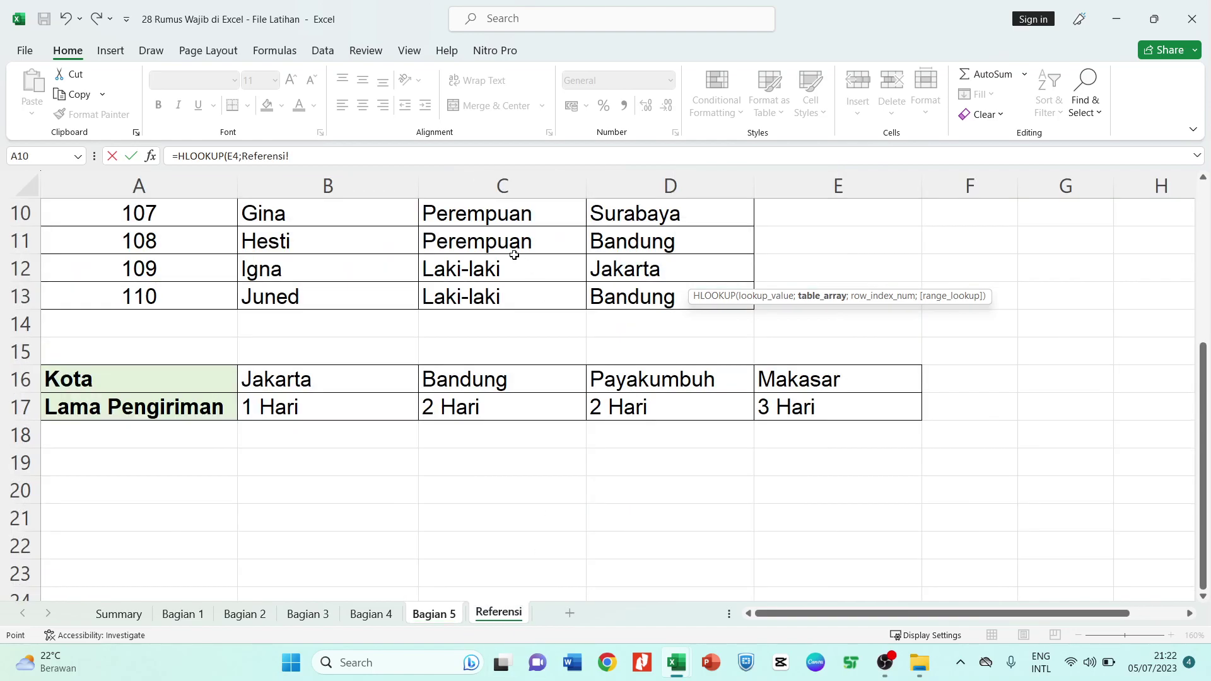
drag(131, 366, 809, 409)
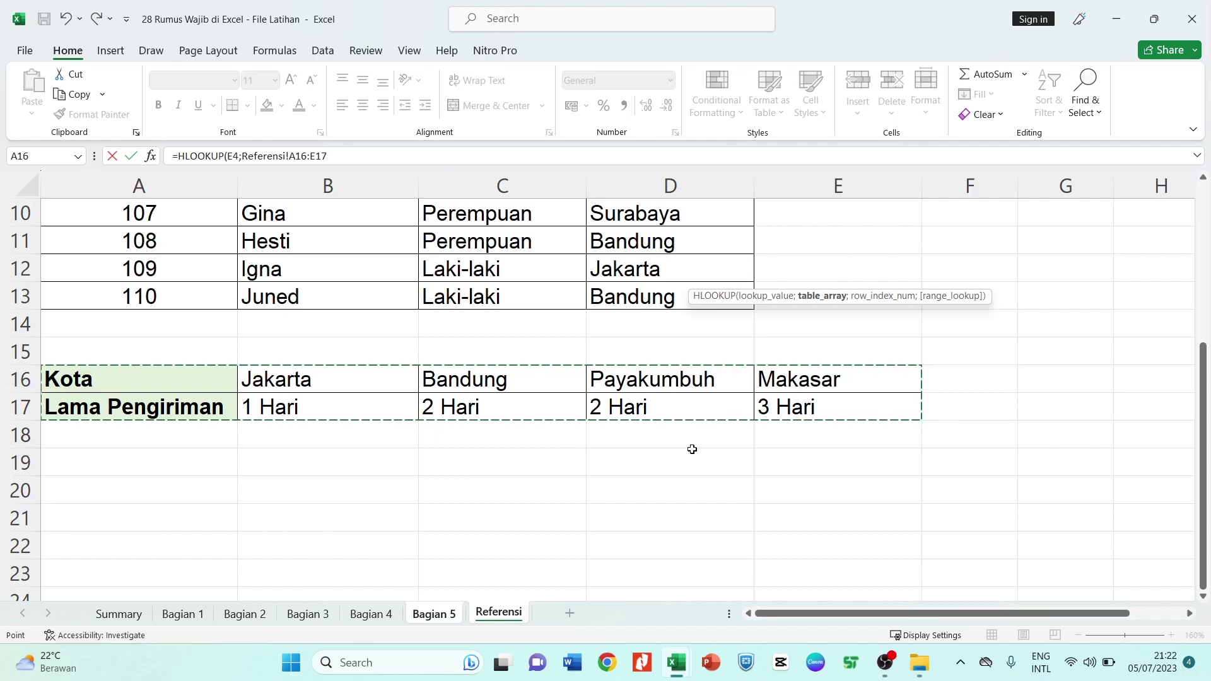
text(;2)
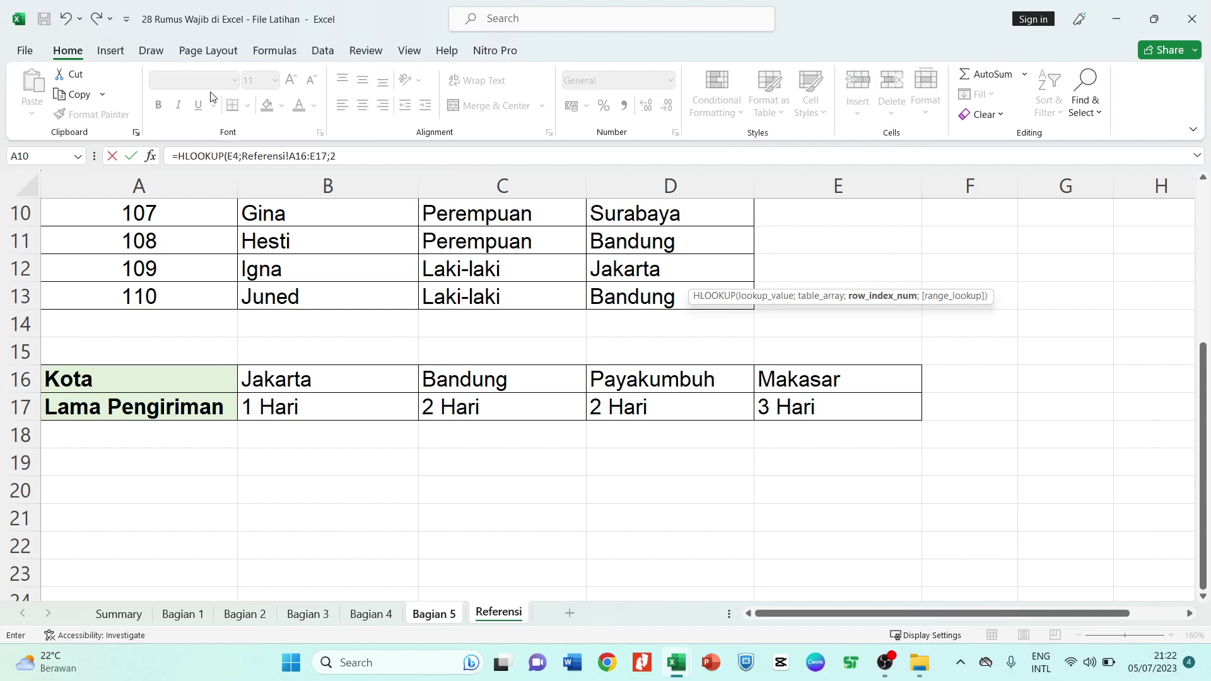
Make the table range in F4's HLOOKUP absolute as Referensi!$A$16:$E$17
click(304, 155)
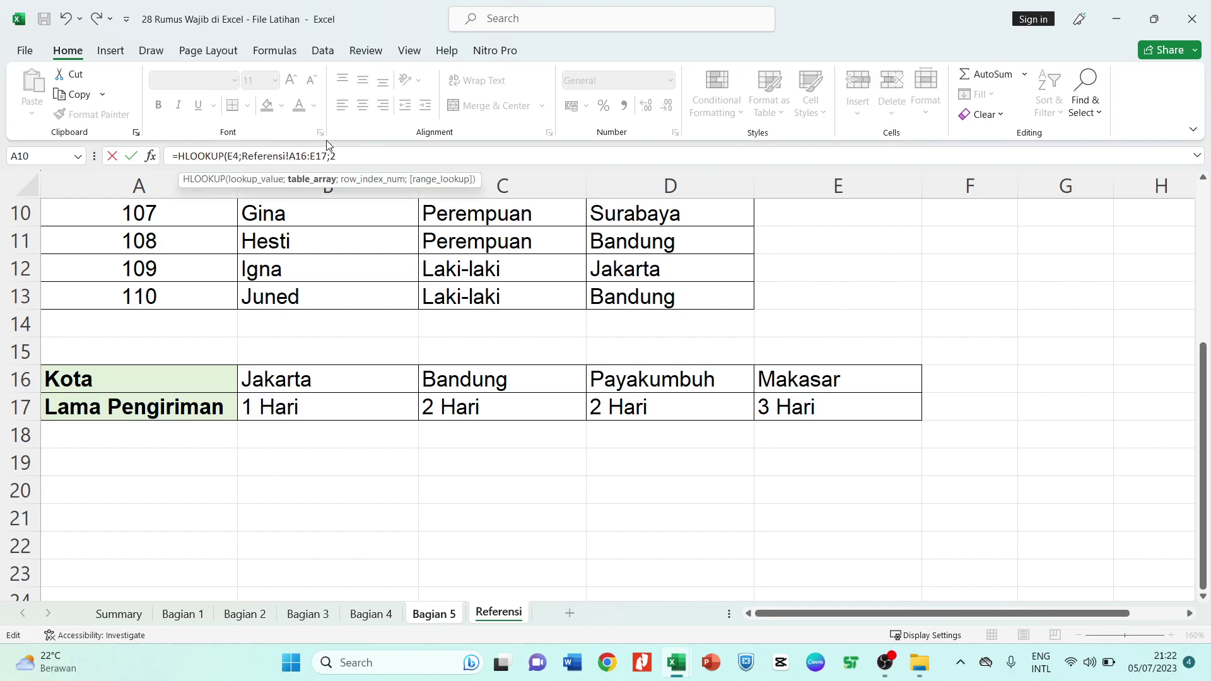
key(BackSpace)
text(6)
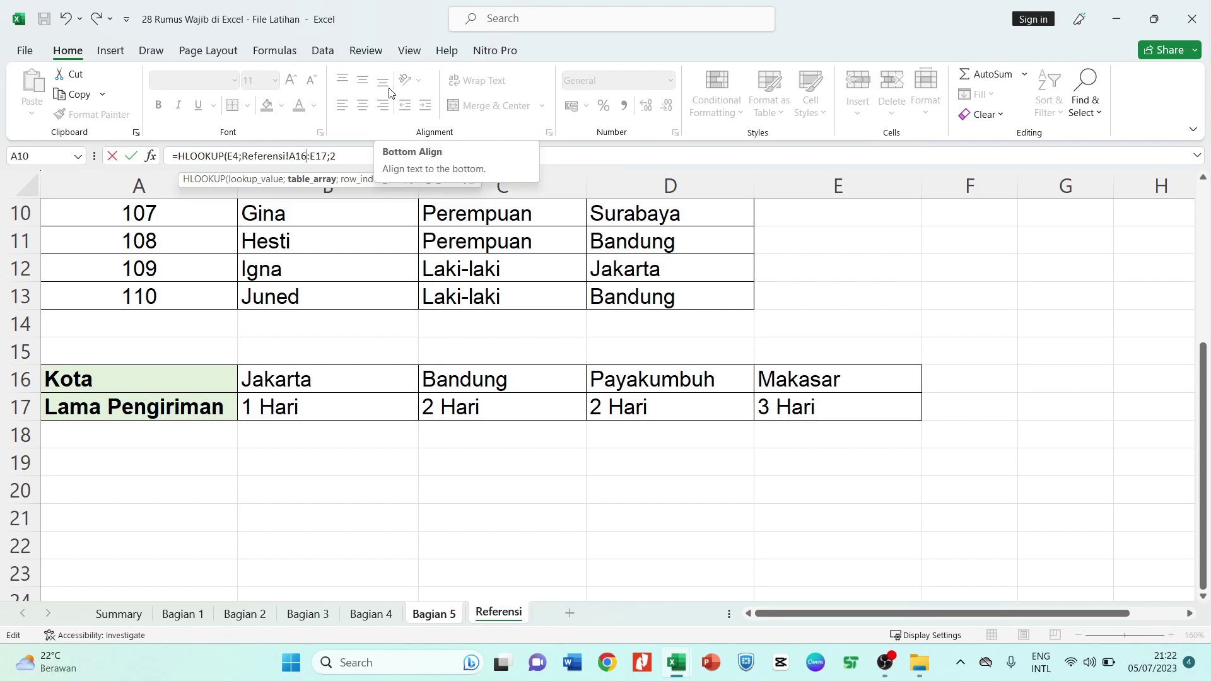
key(F4)
click(339, 156)
key(F4)
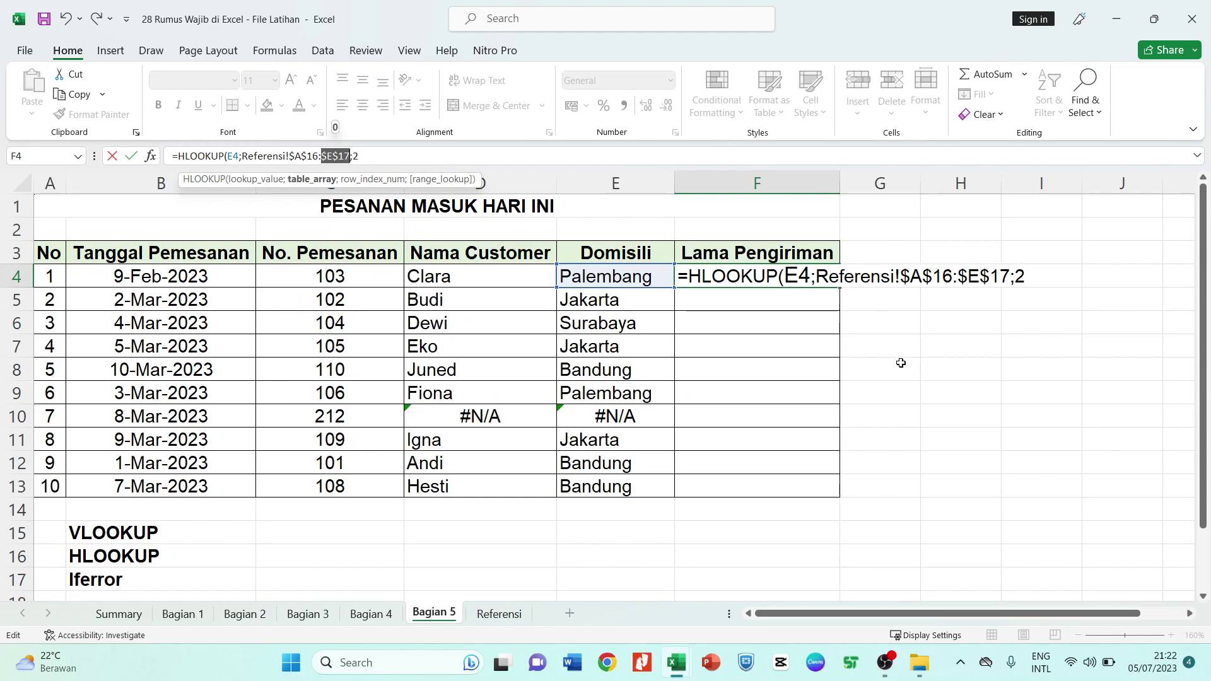
Complete F4's HLOOKUP with exact match 0, enter the formula and check it in the cell
click(382, 156)
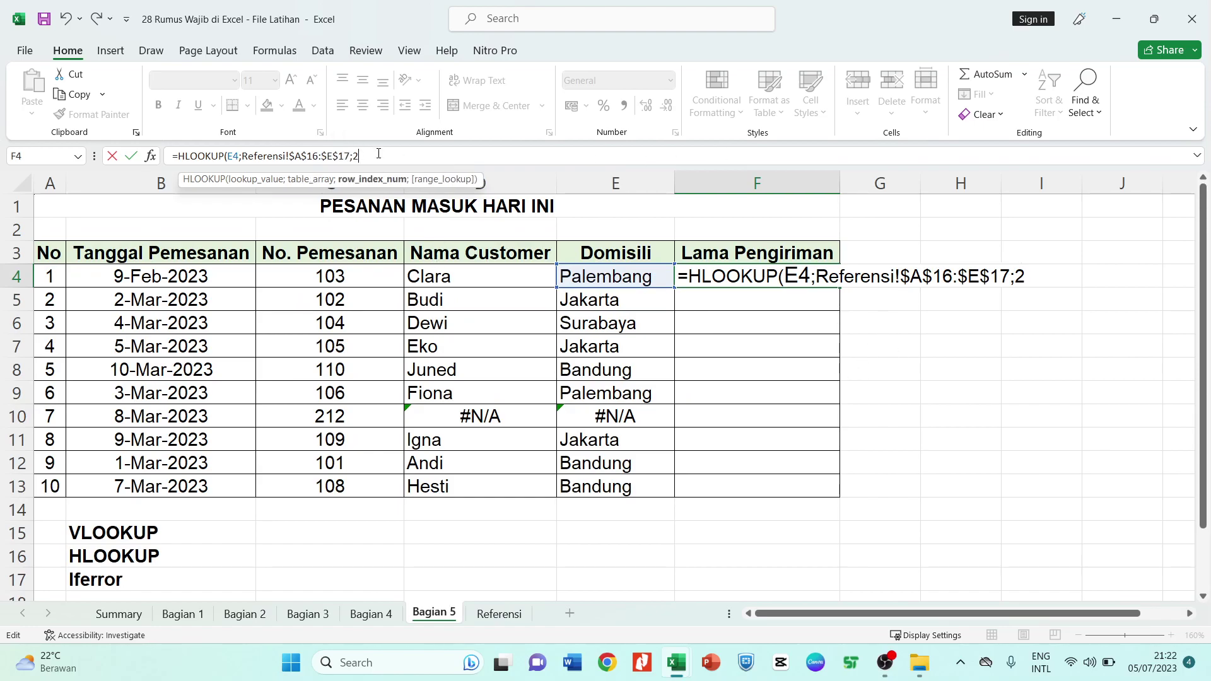
text(;)
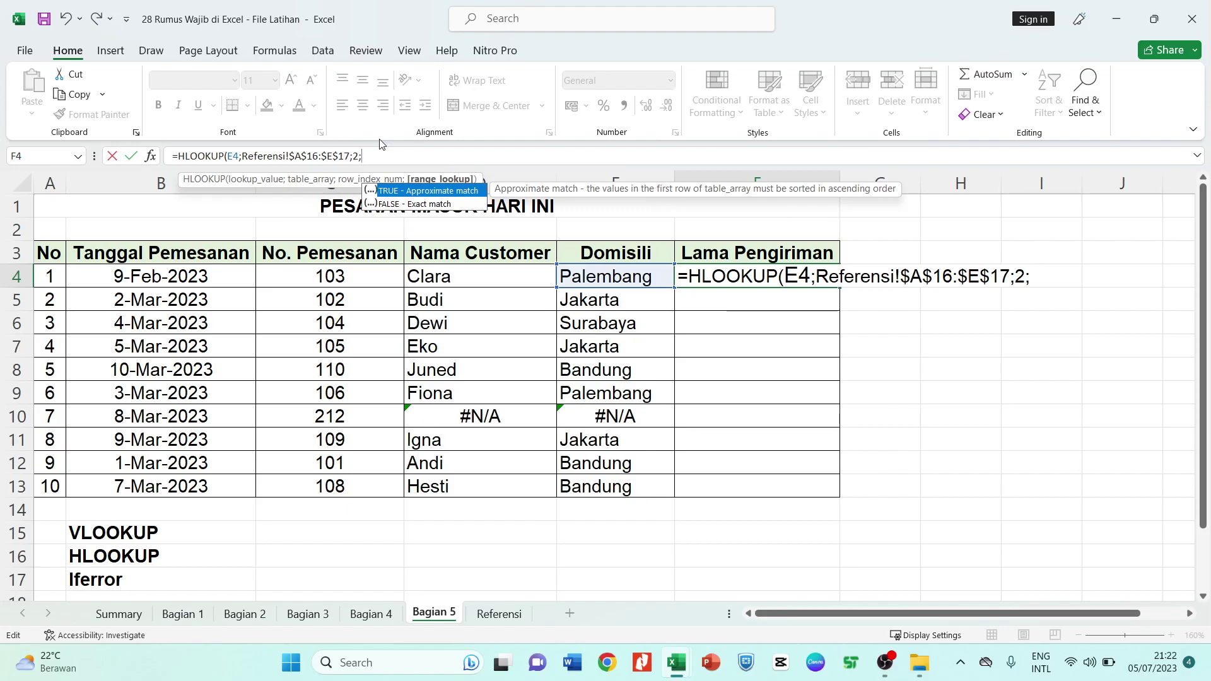
text(0))
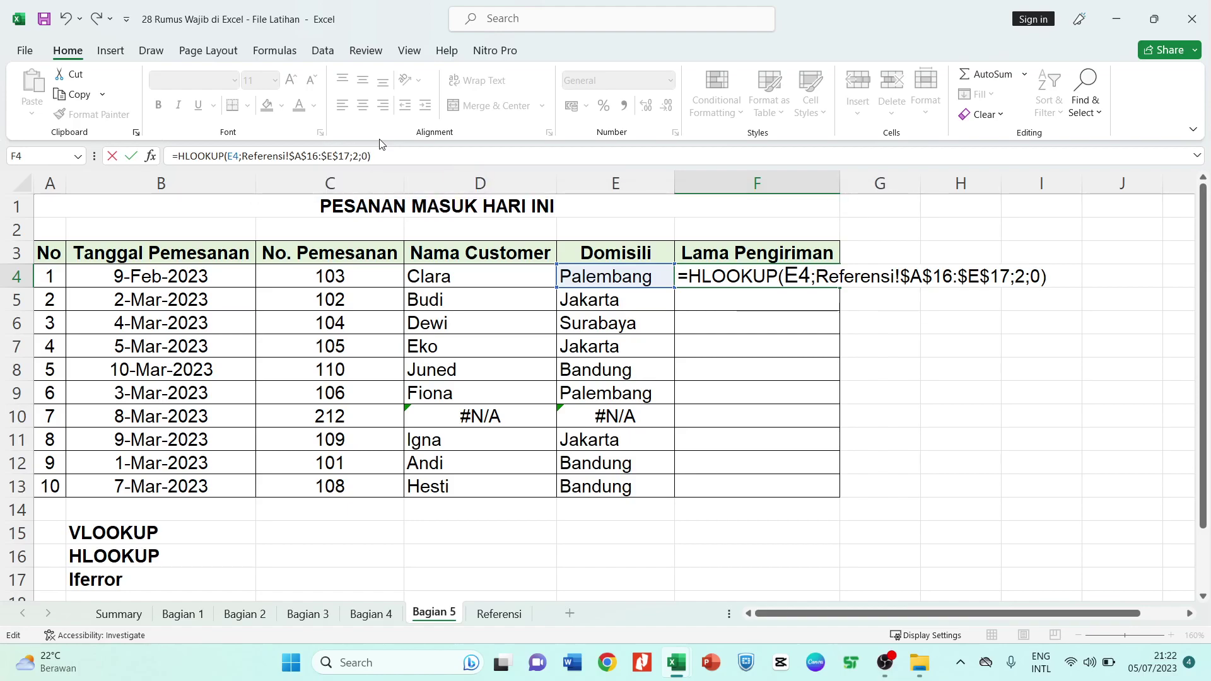
key(Return)
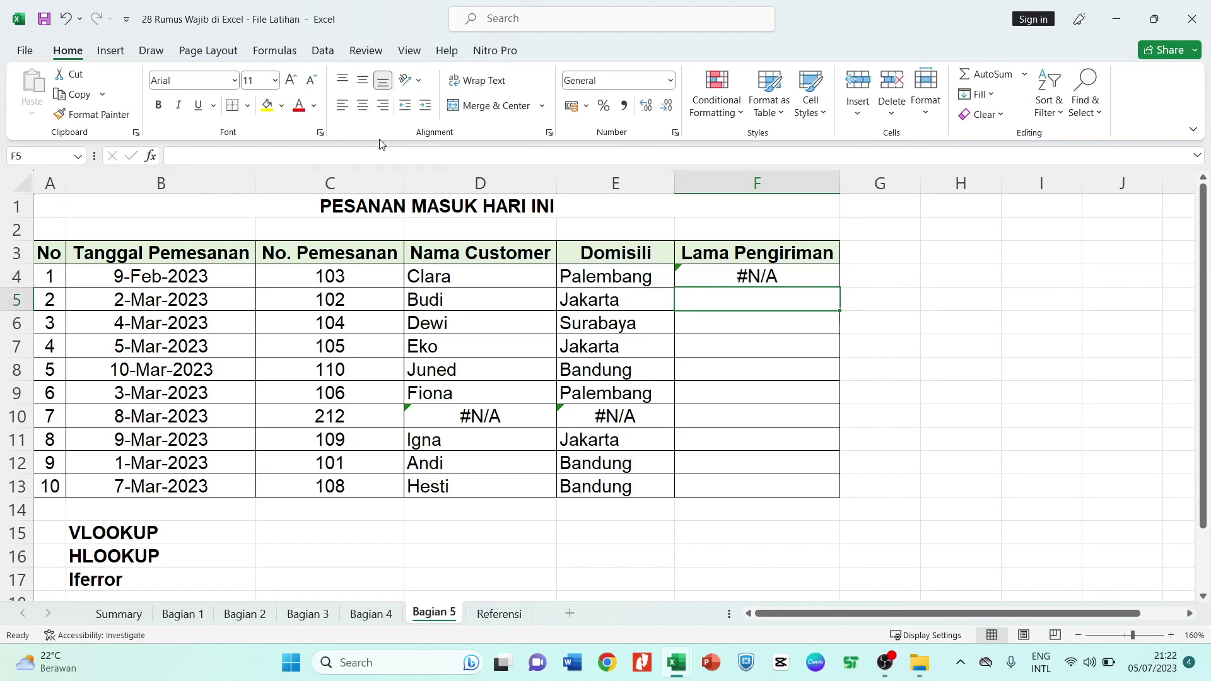
click(732, 275)
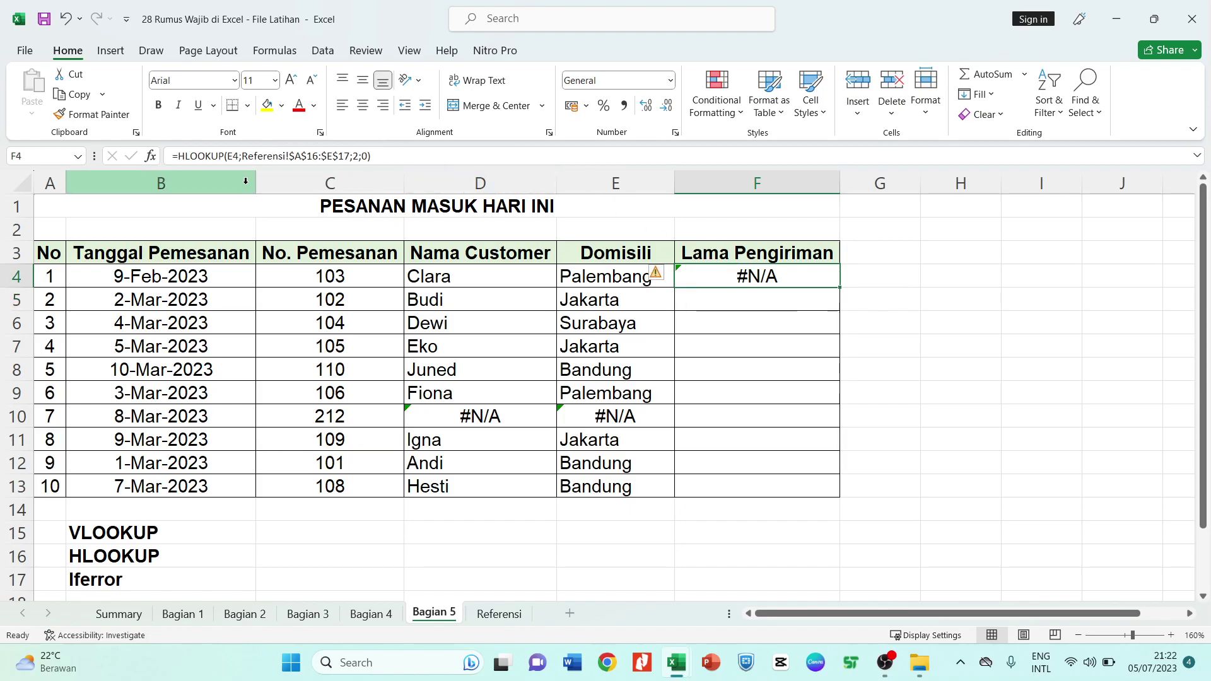
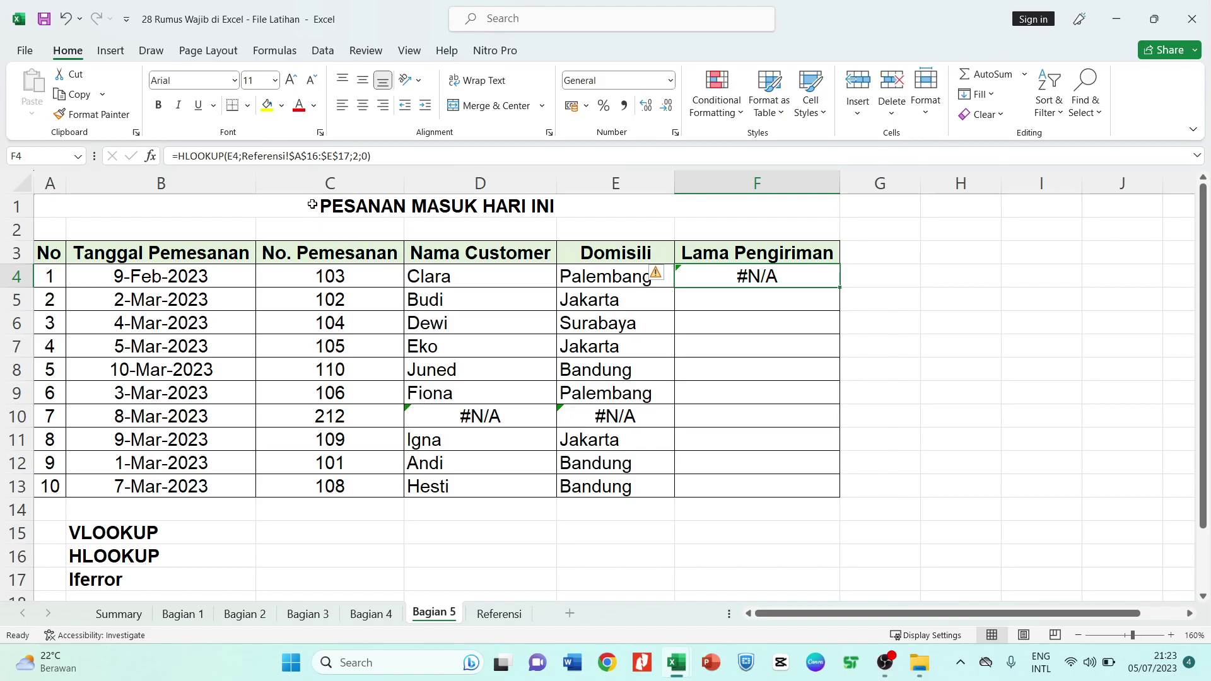
click(369, 154)
click(394, 156)
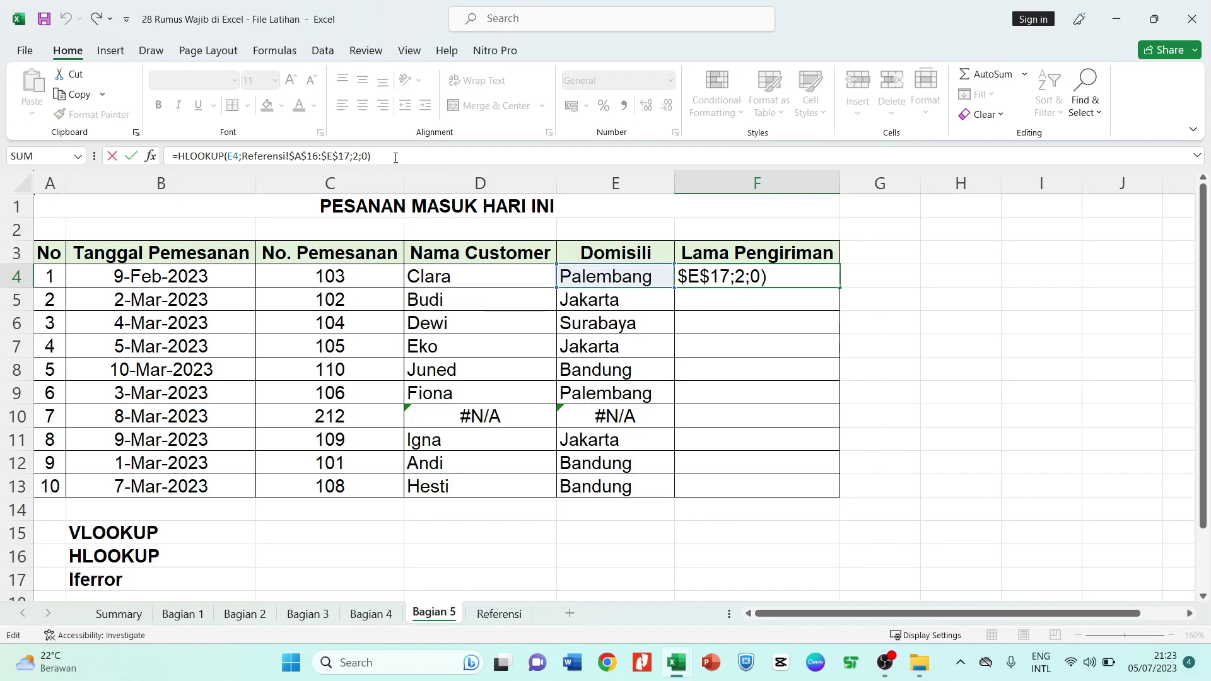
key(Return)
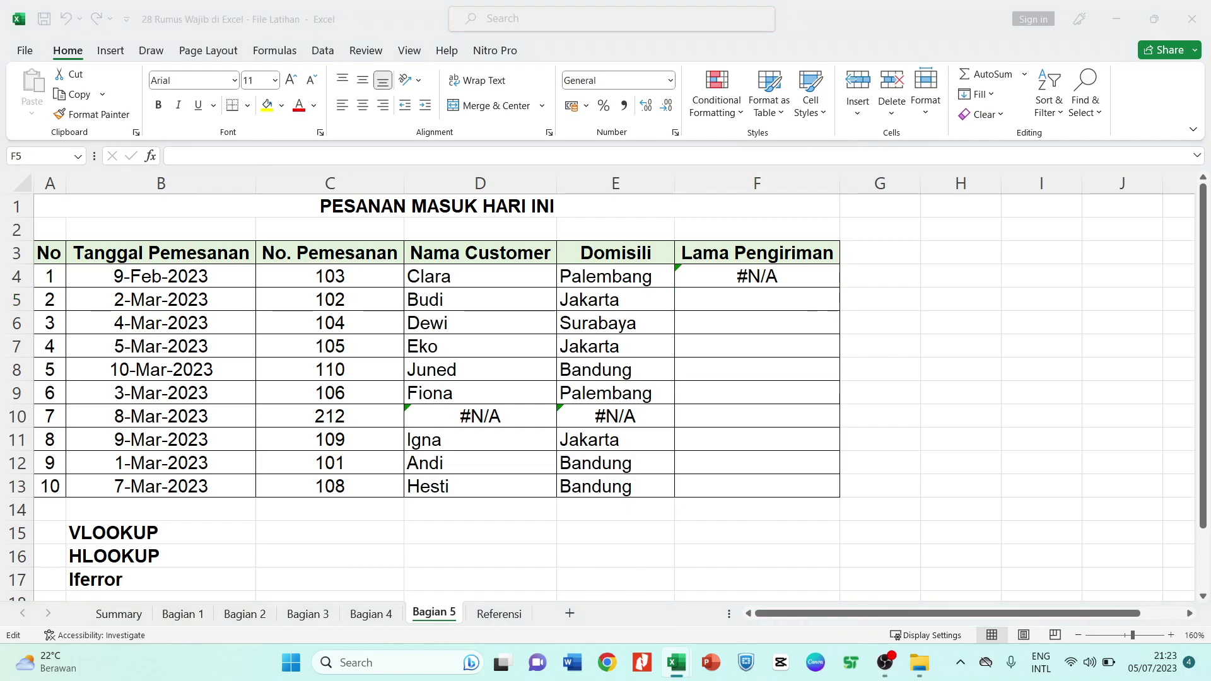
double_click(756, 276)
click(756, 276)
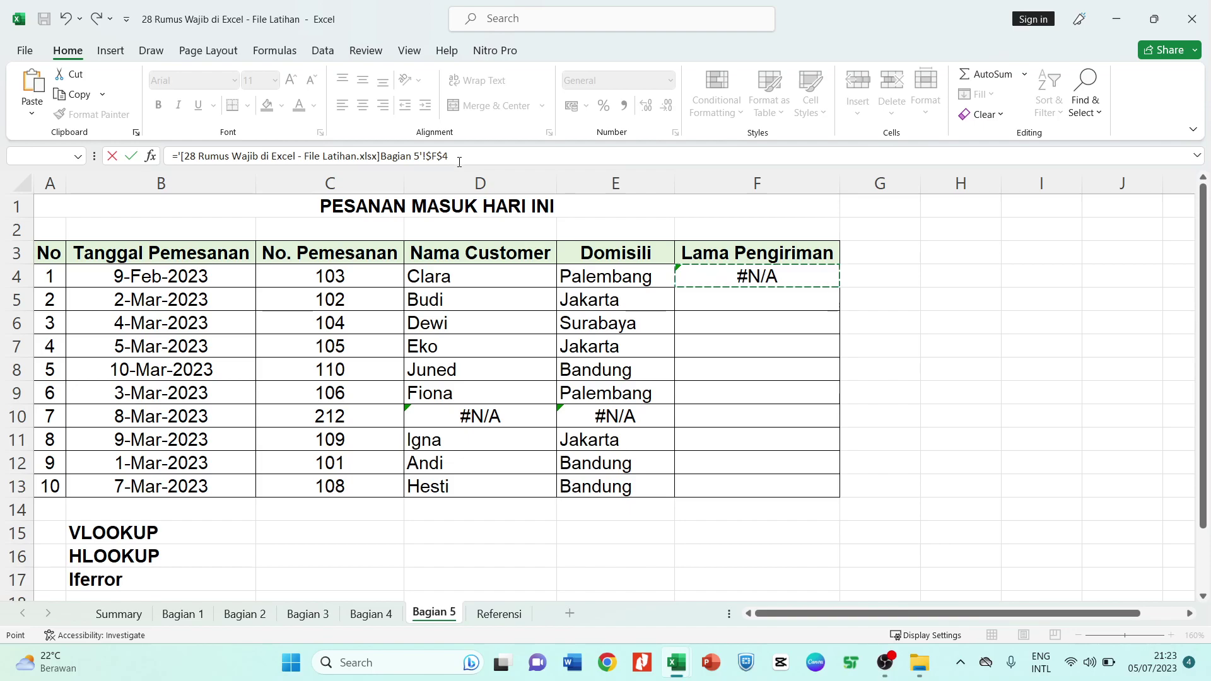
key(Escape)
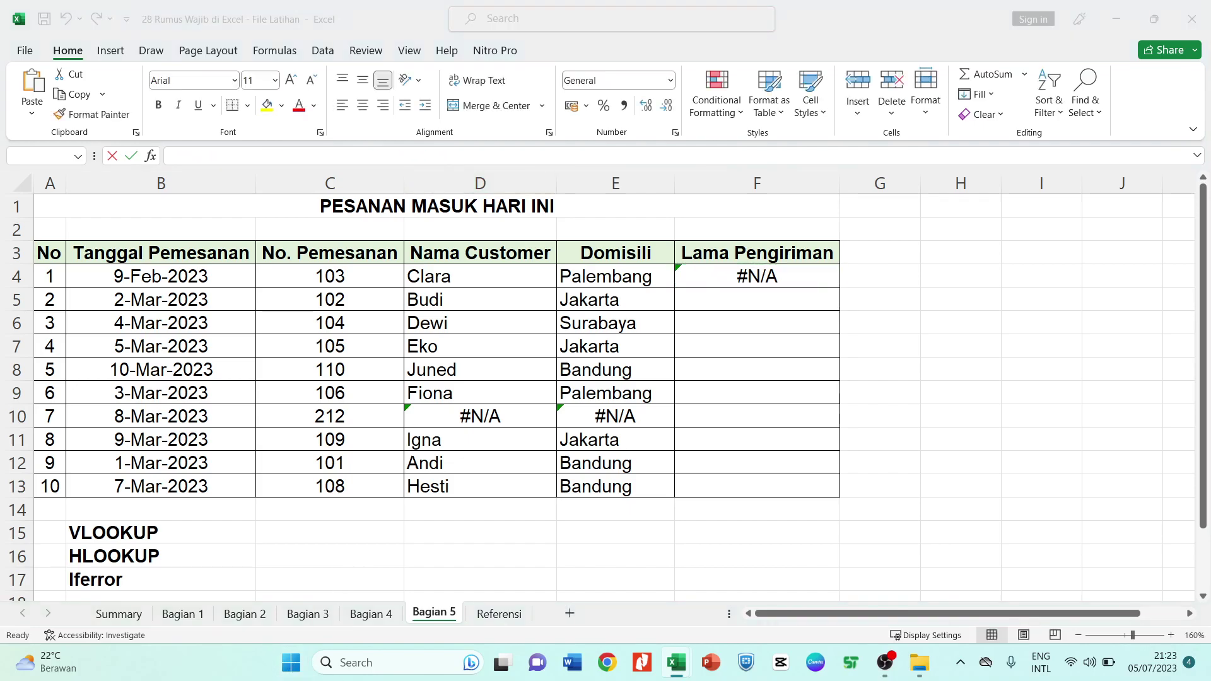
click(761, 291)
click(751, 272)
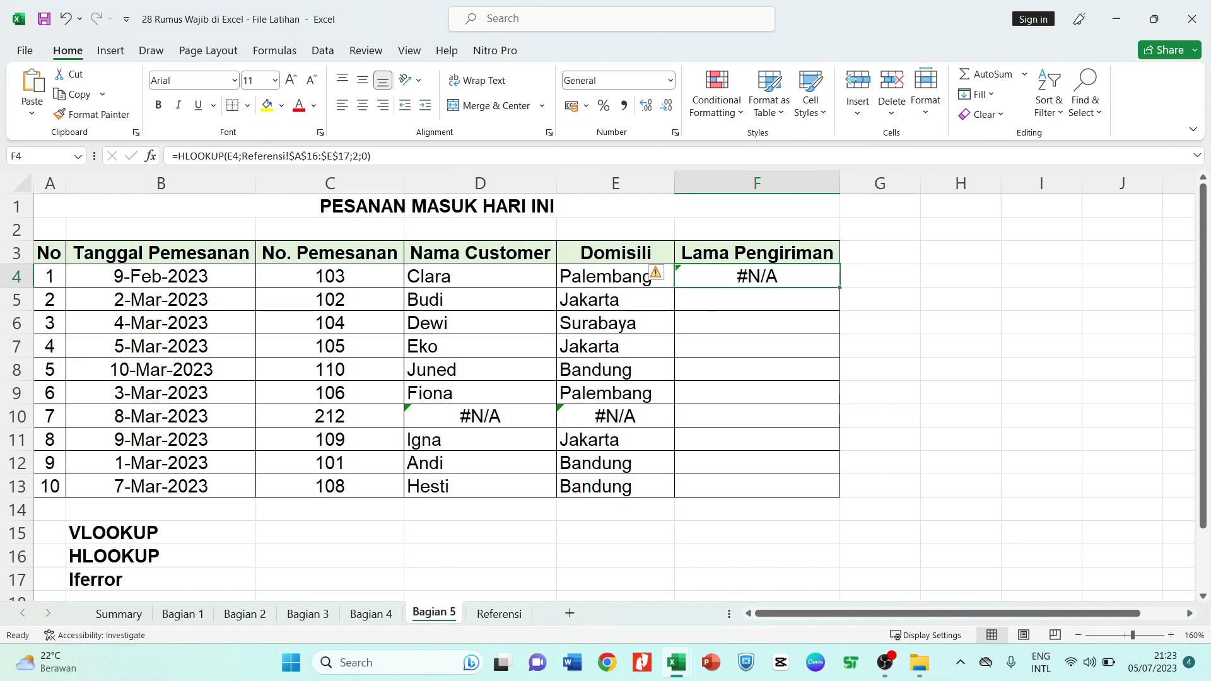
key(alt+Tab)
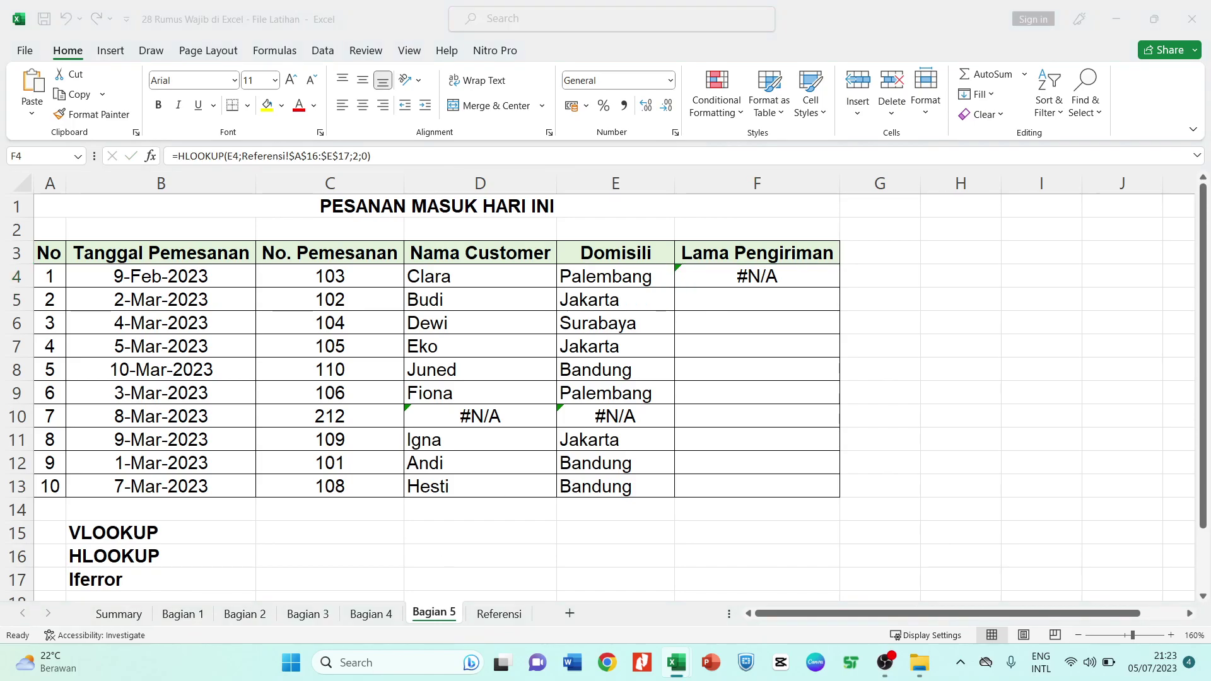
key(F2)
click(773, 278)
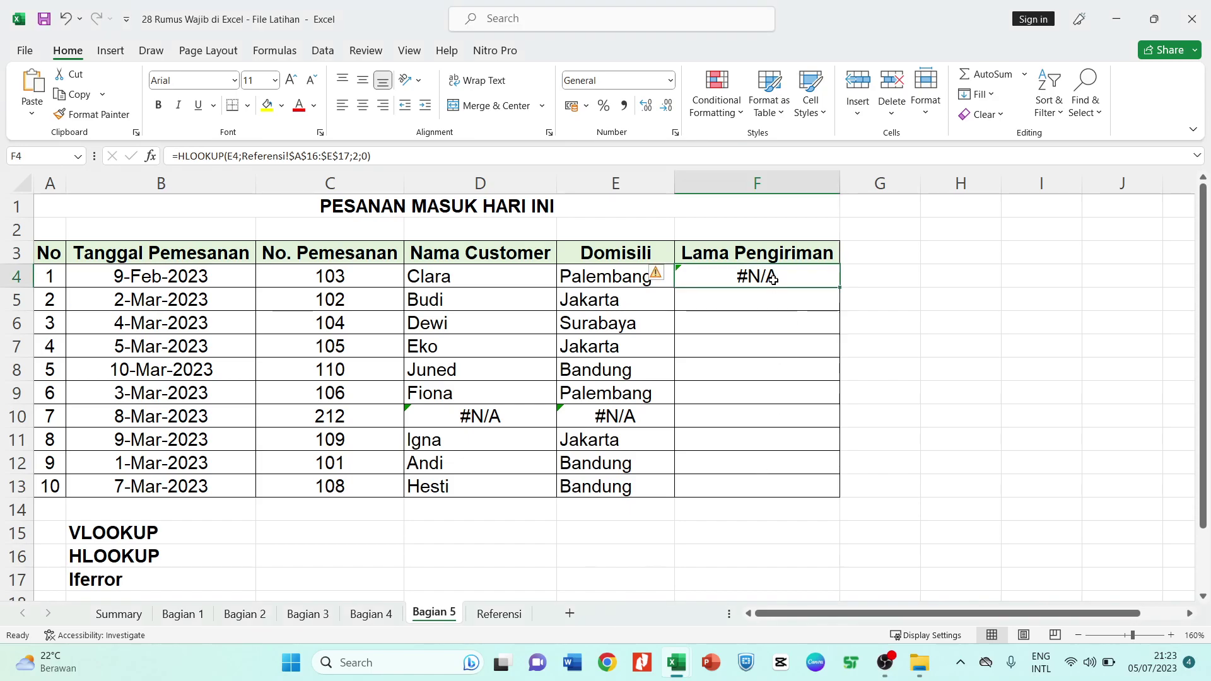
Replace F4's formula with the copied =IFERROR(HLOOKUP(E4;Referensi!$A$16:$E$17;2;0);"Tidak Ada")
drag(376, 156, 156, 113)
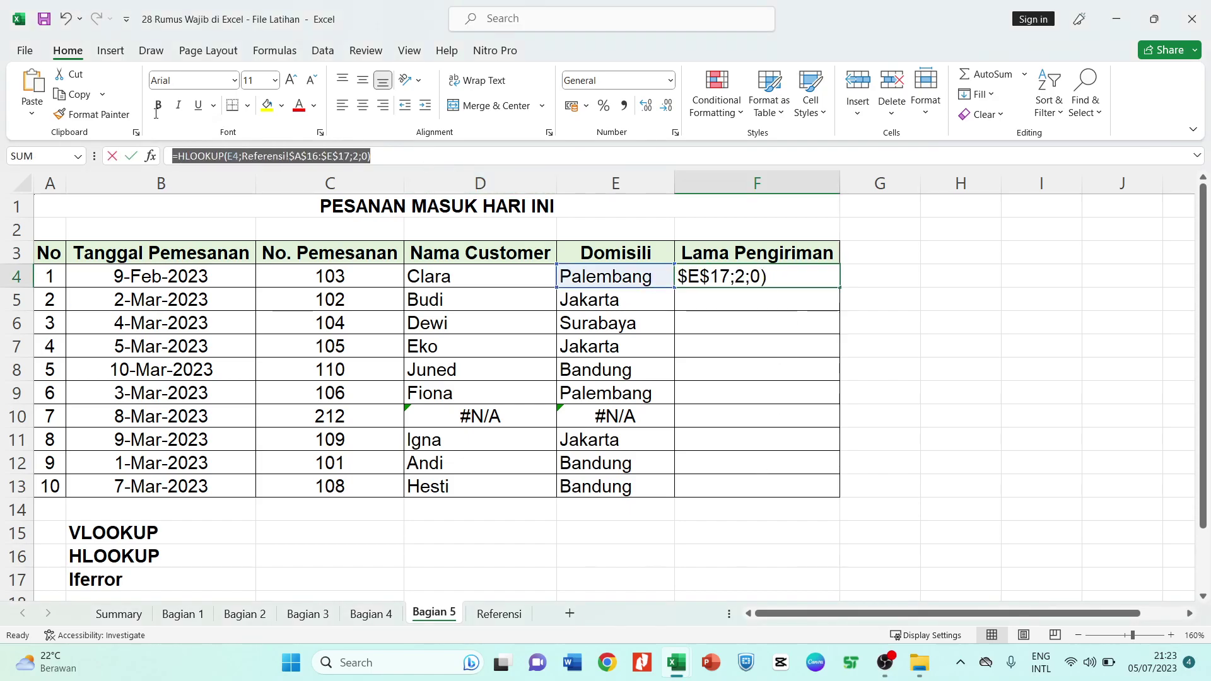
key(ctrl+v)
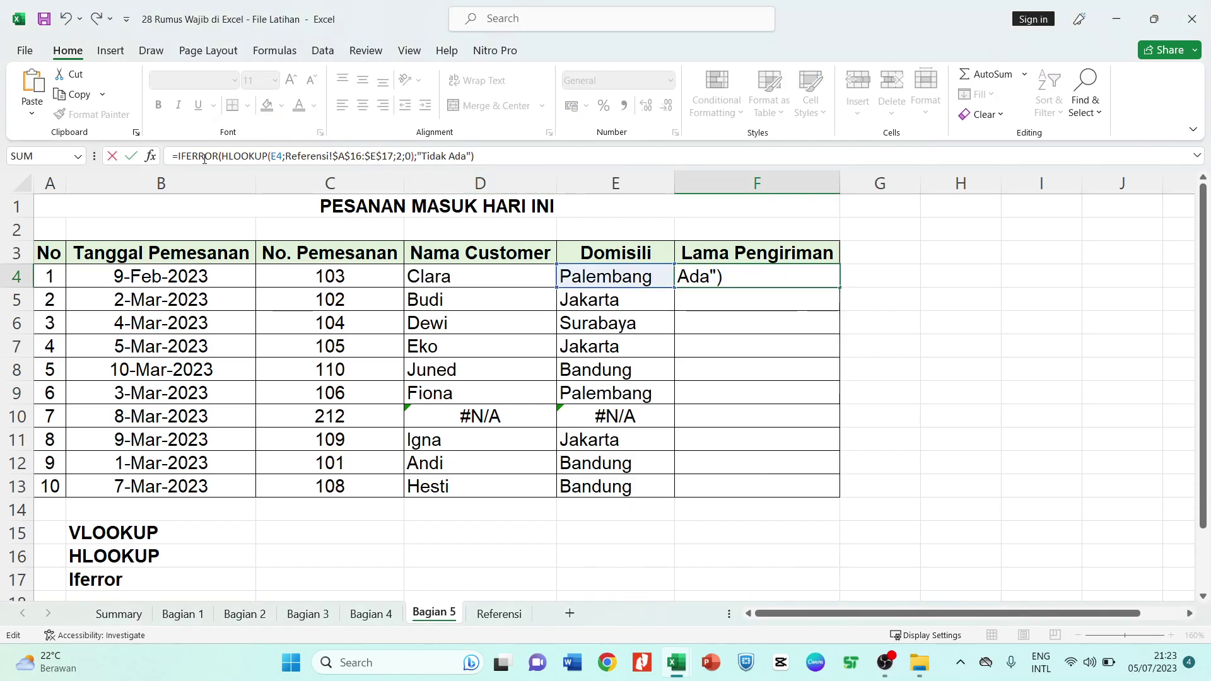
key(Return)
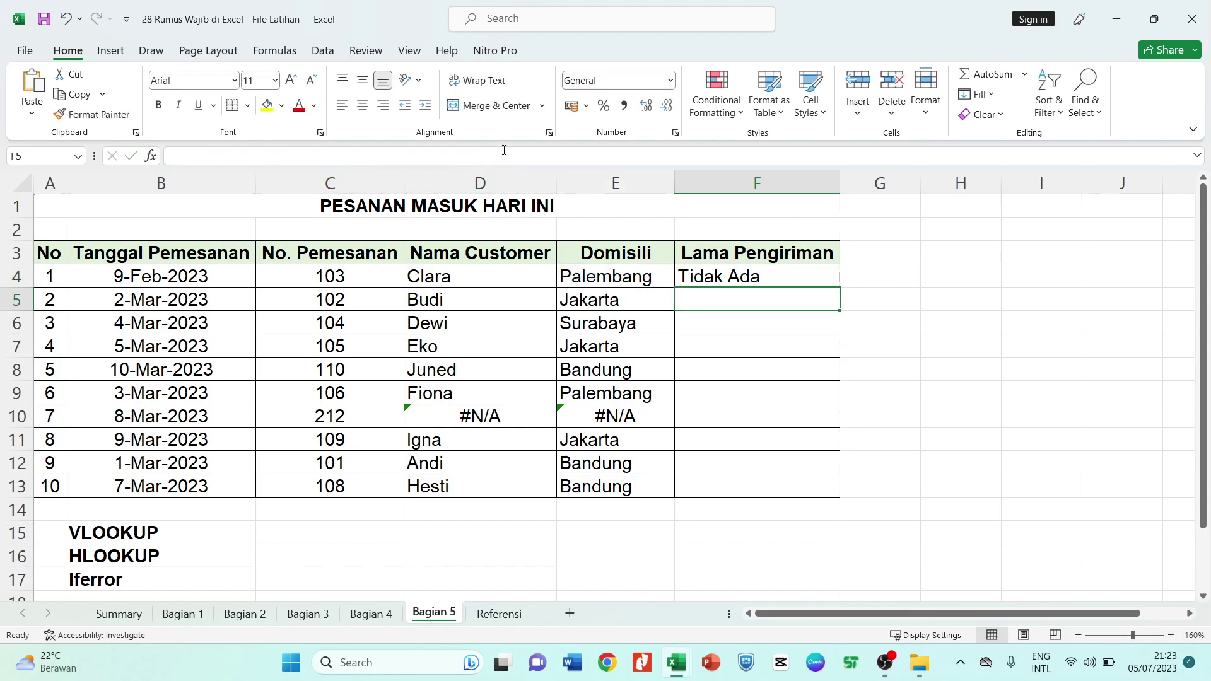
Try to reduce F4's formula to HLOOKUP(E4;Referensi!$A$16:$E$17;2;0) by removing the leading =IFERROR( and the "Tidak Ada" argument
click(720, 277)
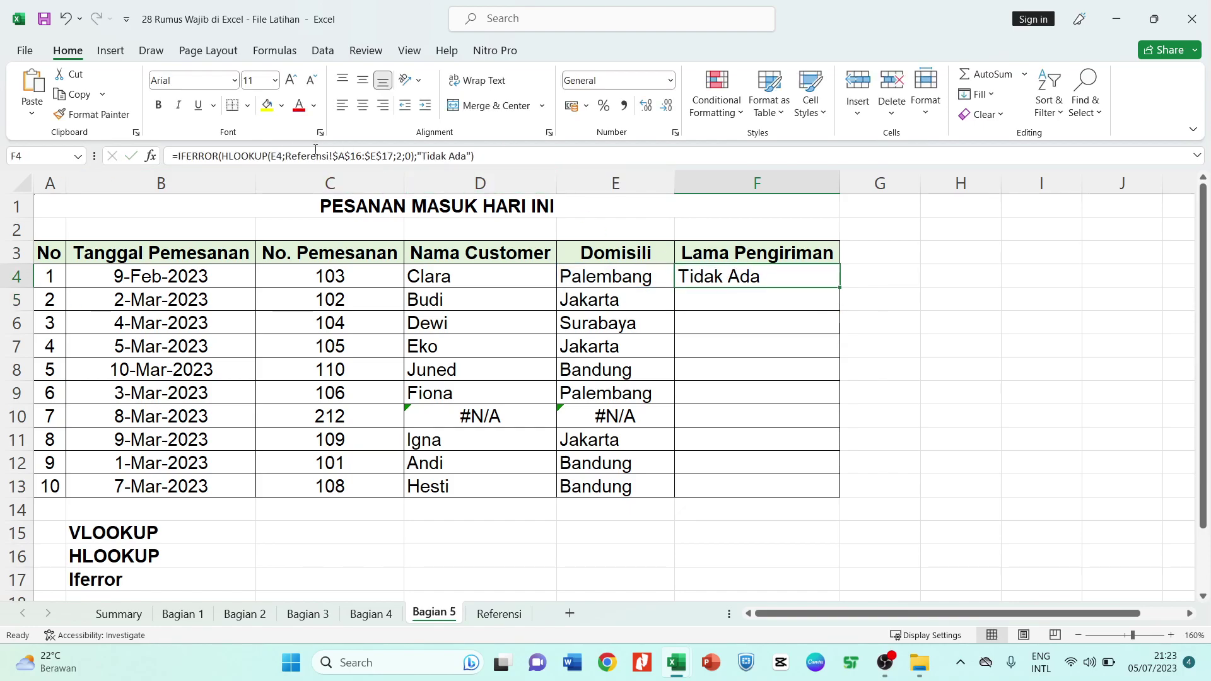
drag(222, 156, 162, 153)
key(BackSpace)
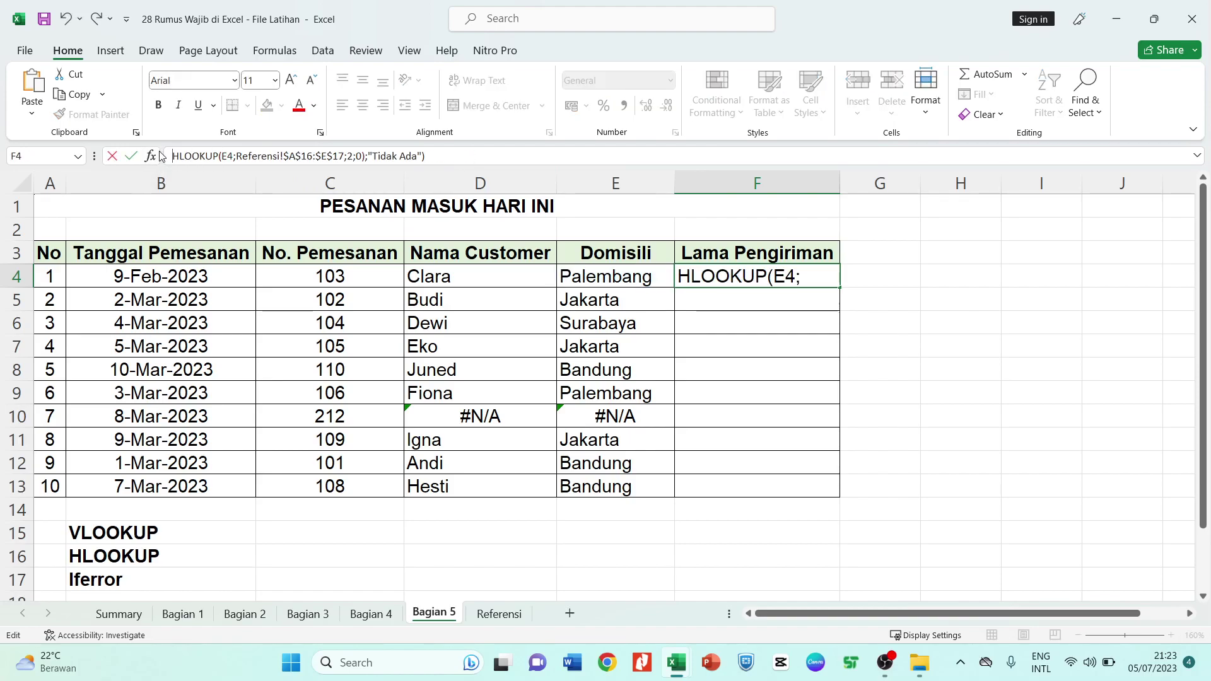
drag(366, 156, 426, 156)
key(BackSpace)
key(BackSpace)
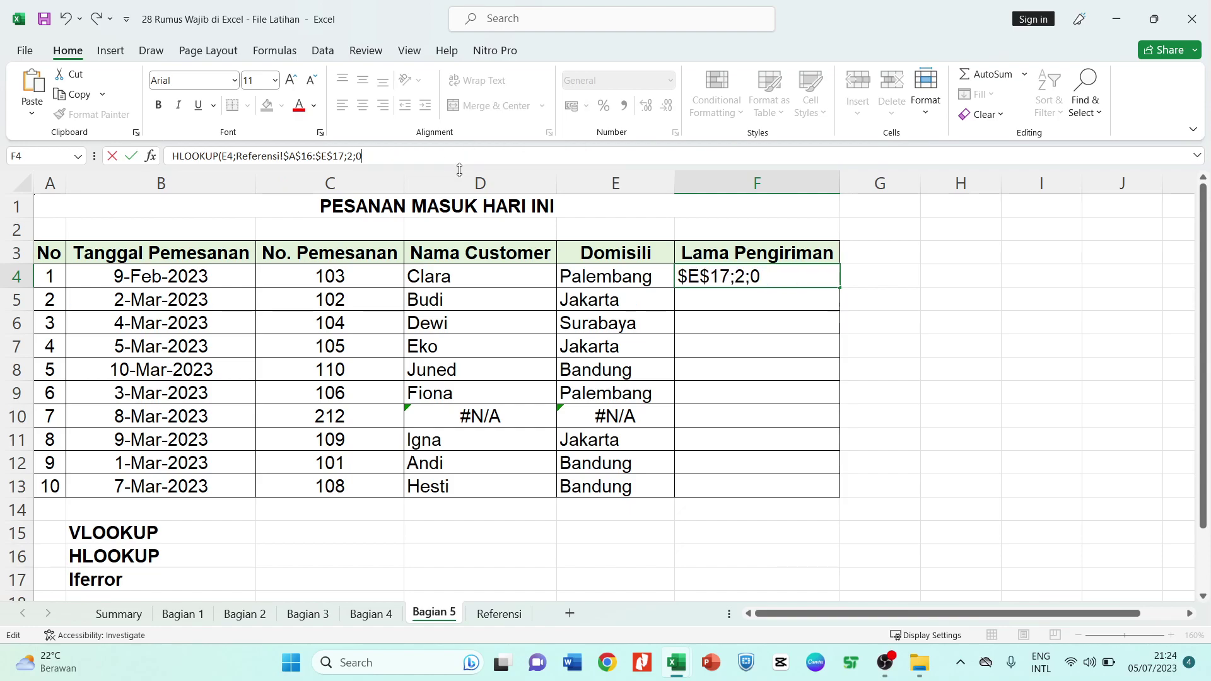
text())
key(Return)
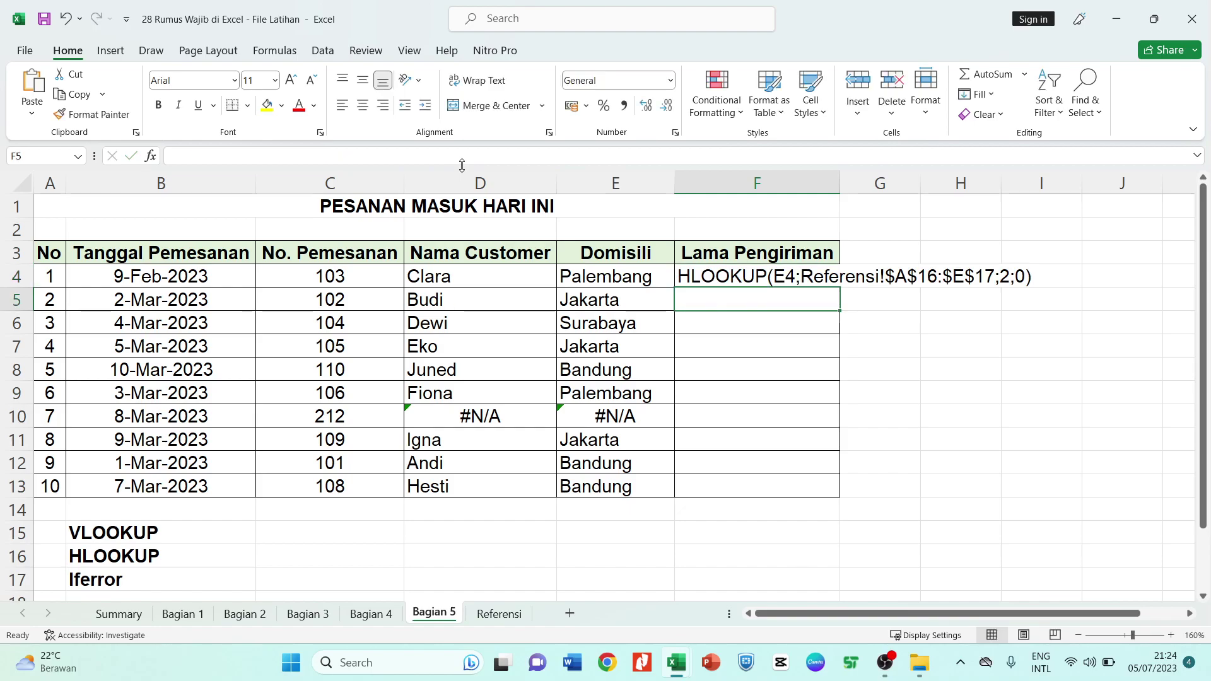
Add an equals sign in front of the HLOOKUP text in F4 and enter it as a formula
click(711, 277)
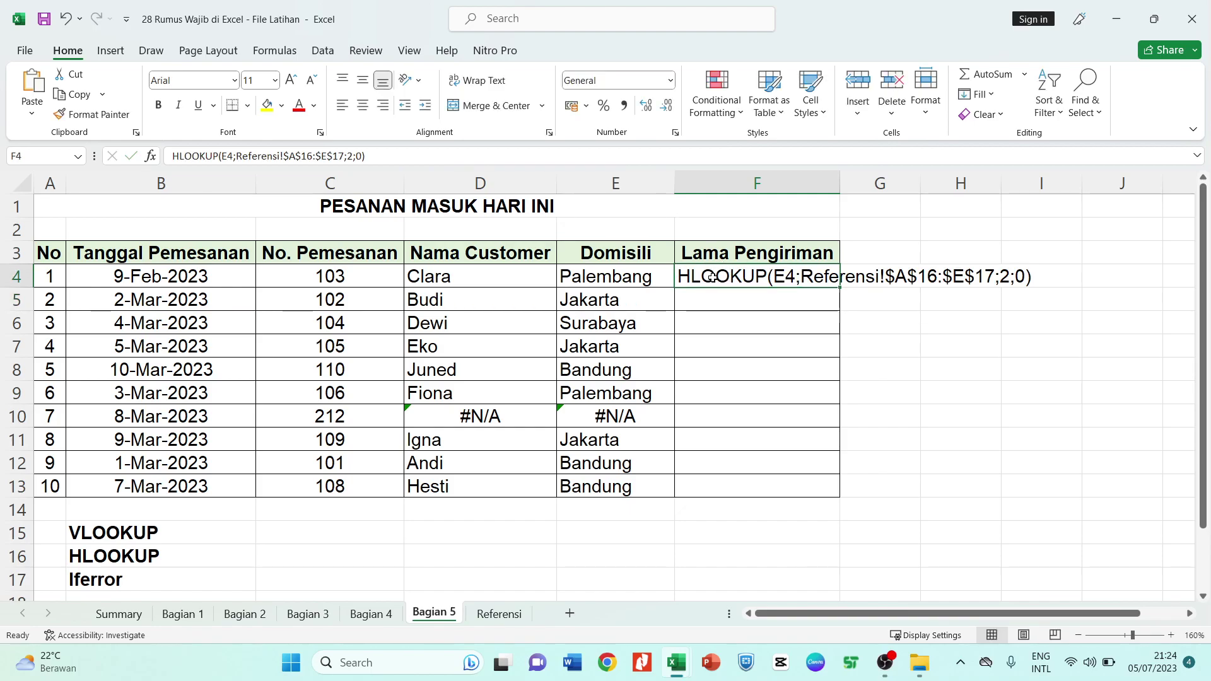
click(186, 157)
text(=)
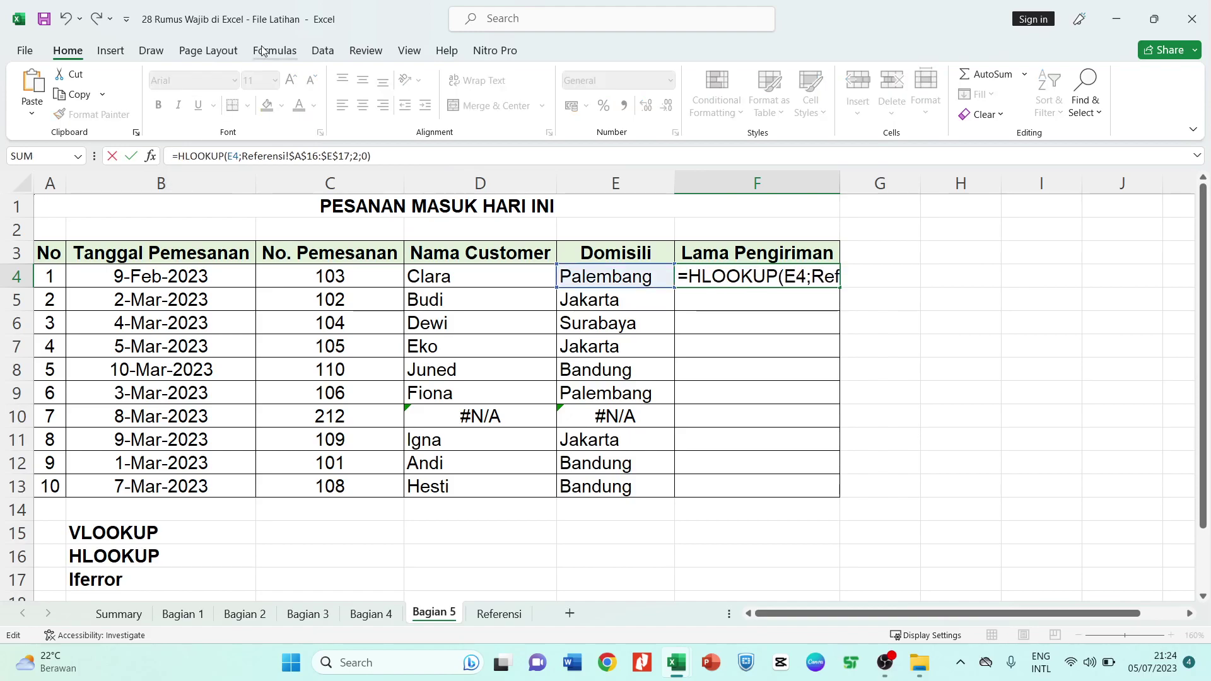
key(Return)
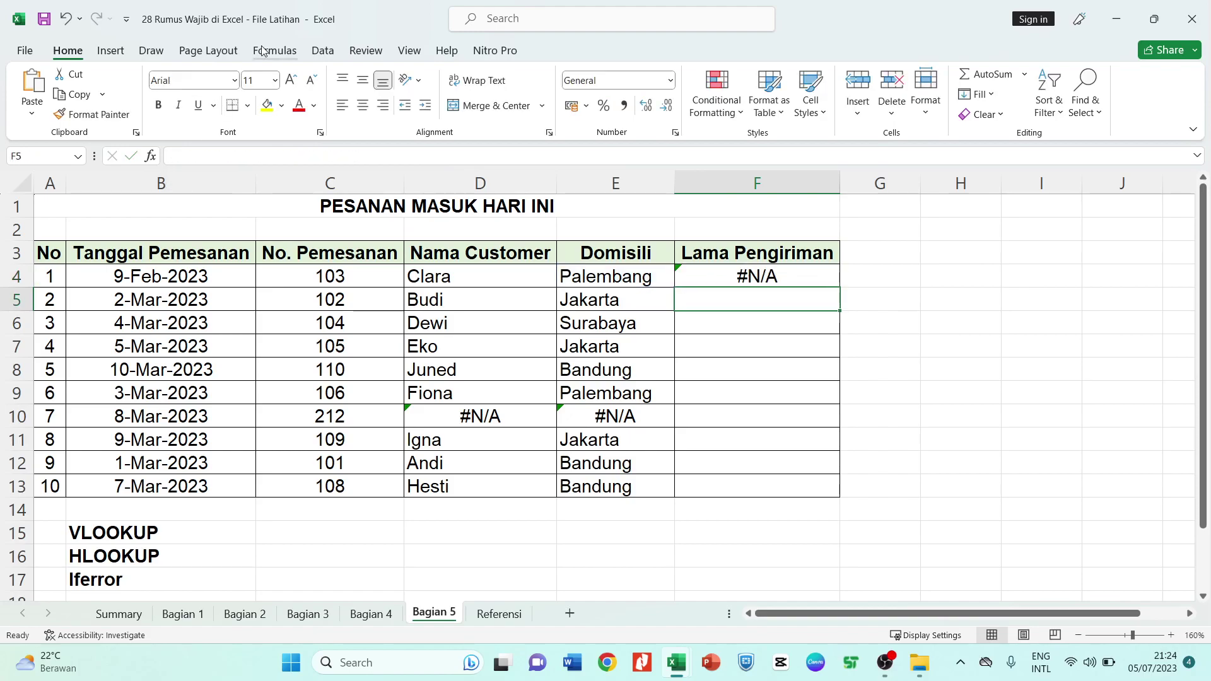
Undo the last two F4 edits, then remove the IFERROR wrapper and "Tidak Ada", leaving =HLOOKUP(E4;Referensi!$A$16:$E$17;2;0)
key(ctrl+z)
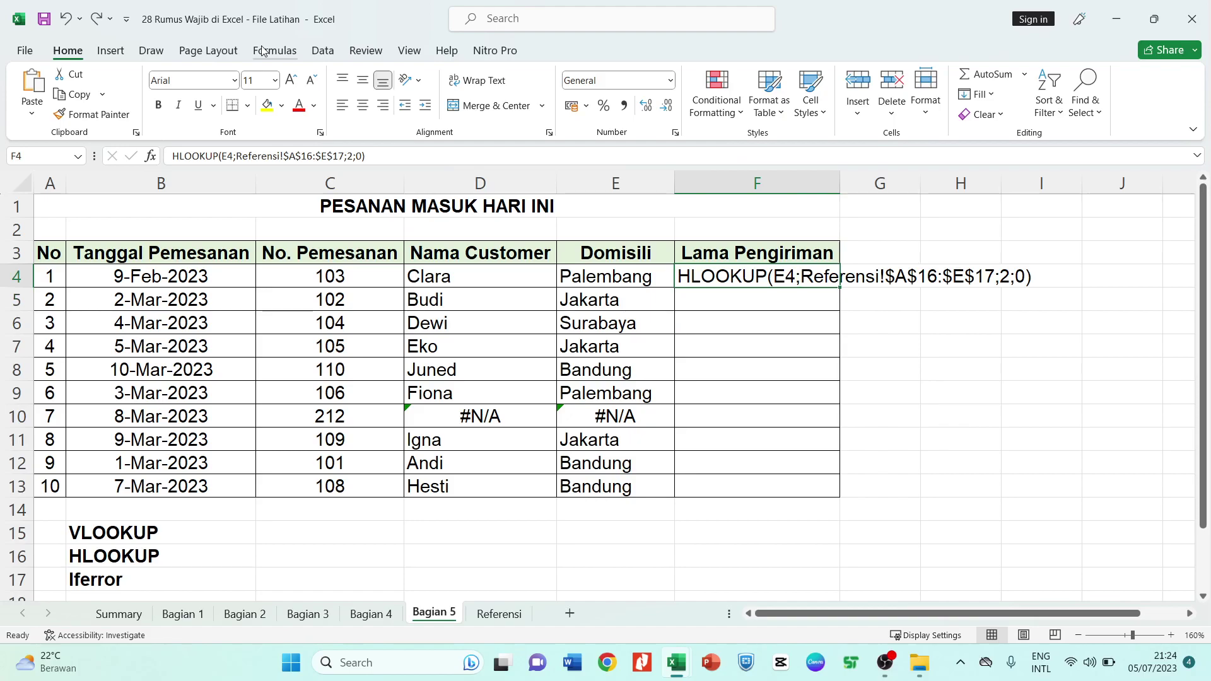
key(ctrl+z)
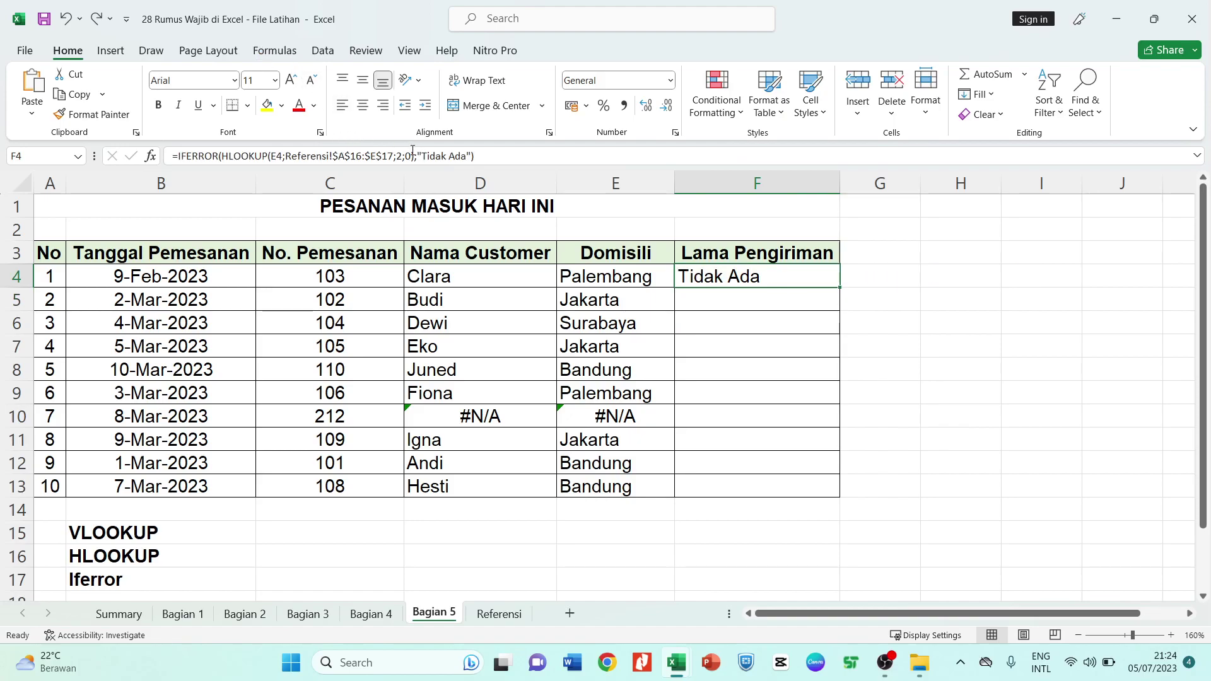
drag(414, 156, 487, 142)
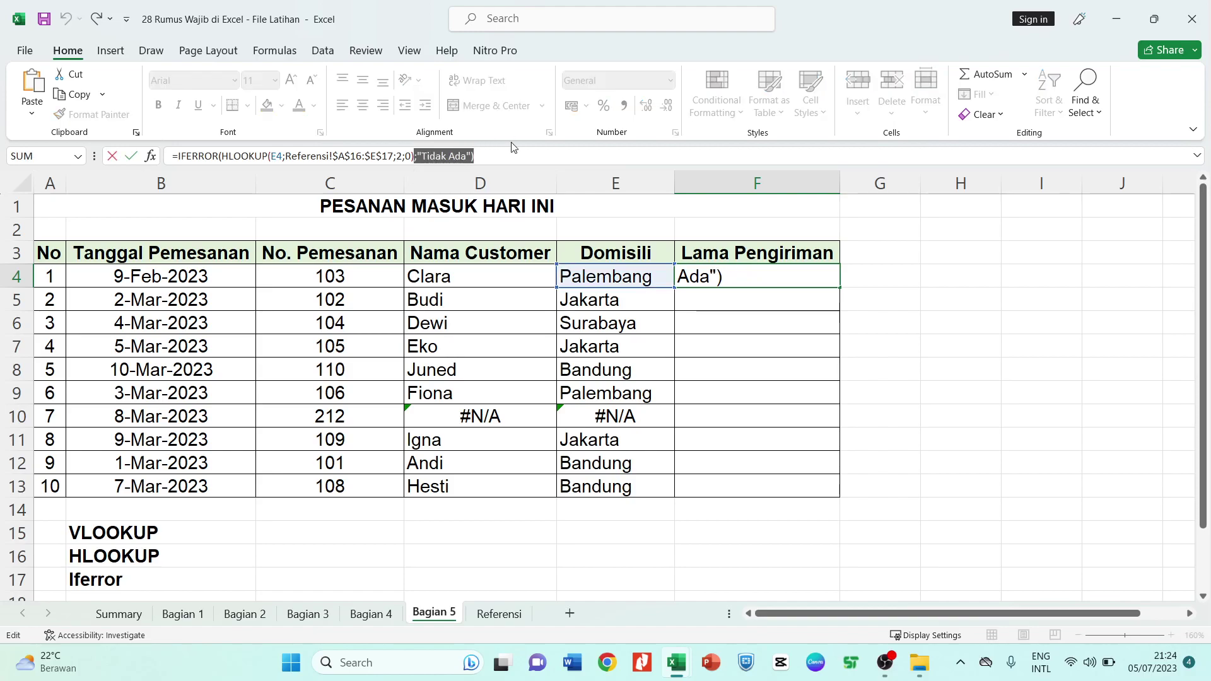
key(BackSpace)
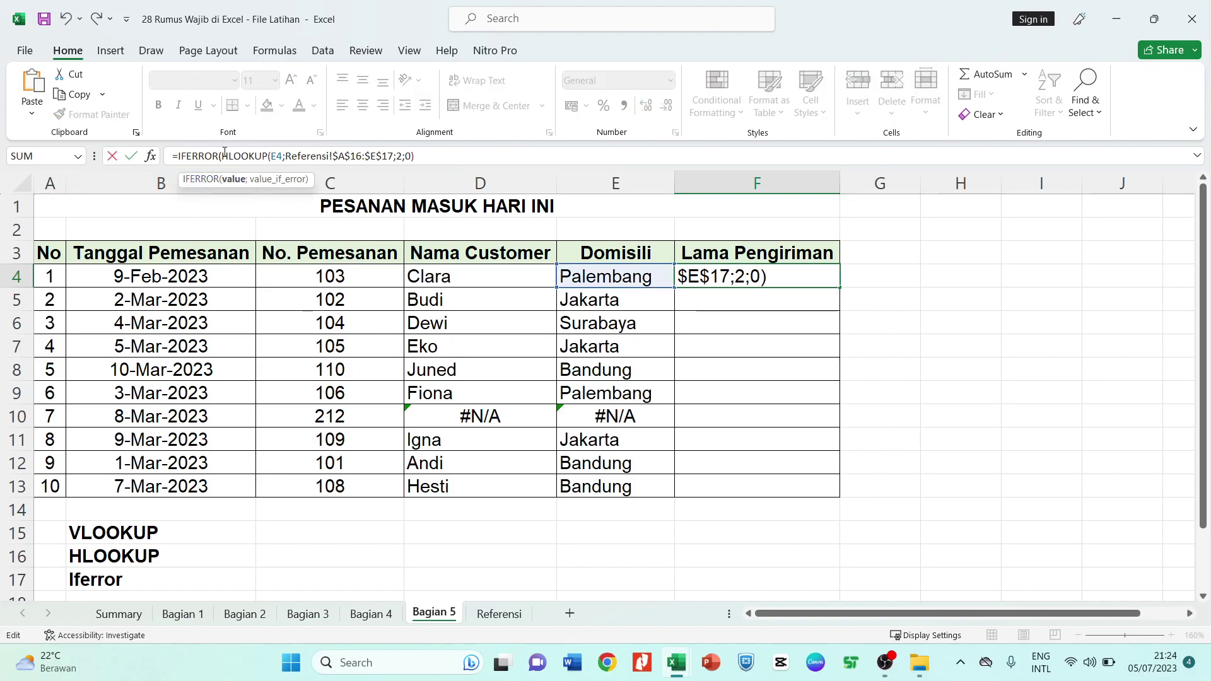
drag(222, 156, 192, 150)
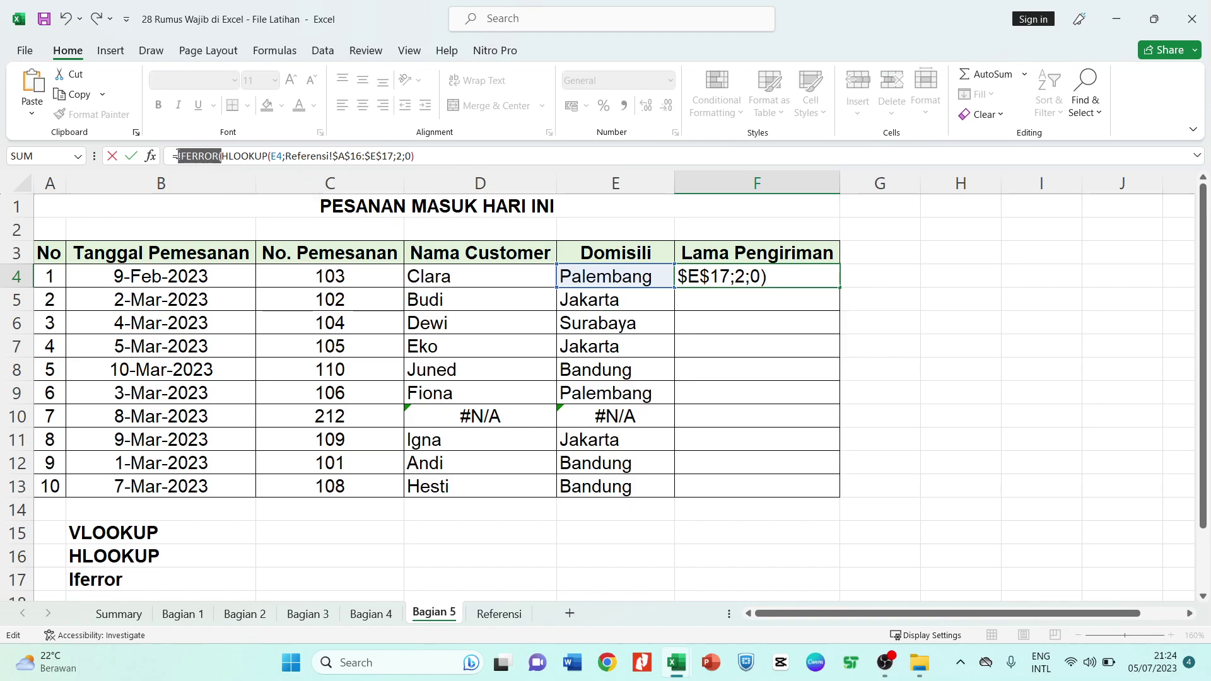
key(BackSpace)
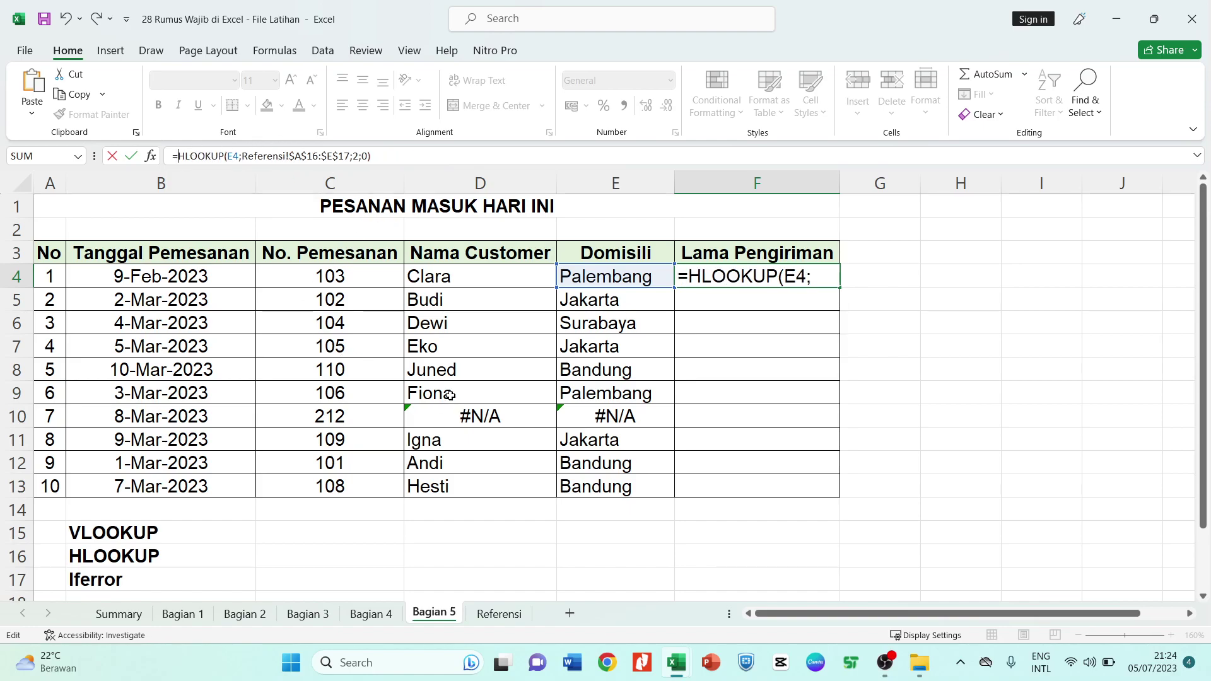
key(Return)
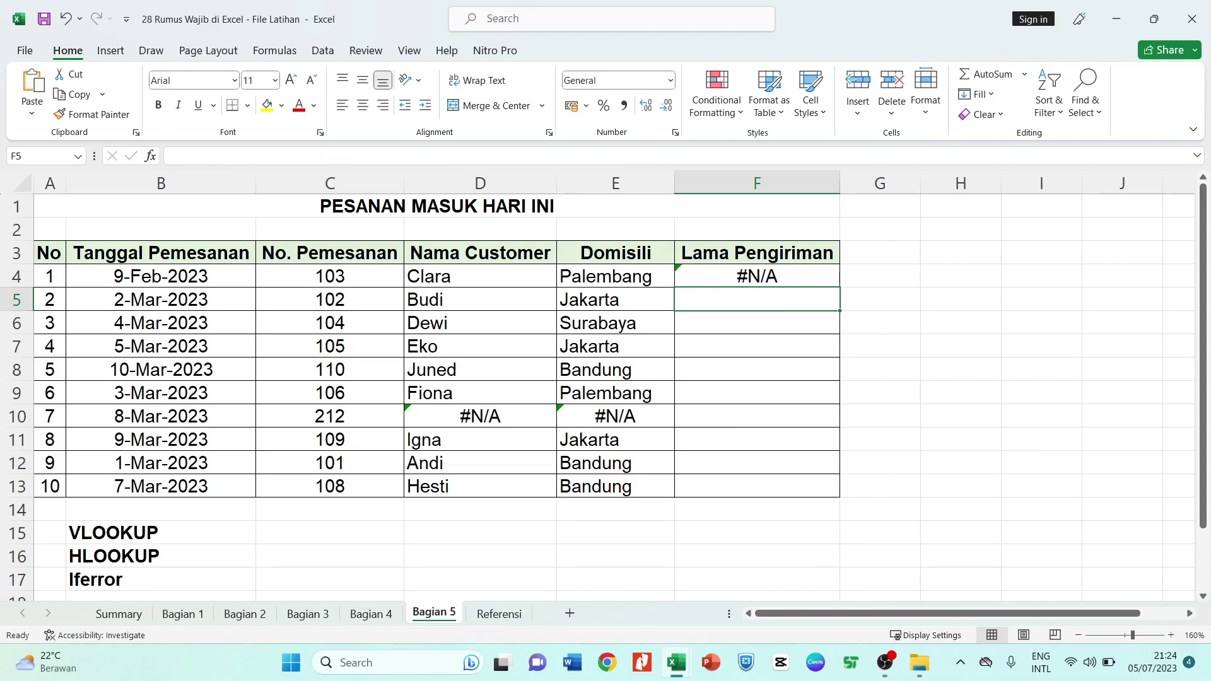
Examine the Kota and Lama Pengiriman rows on the Referensi sheet, then return to Bagian 5
click(497, 614)
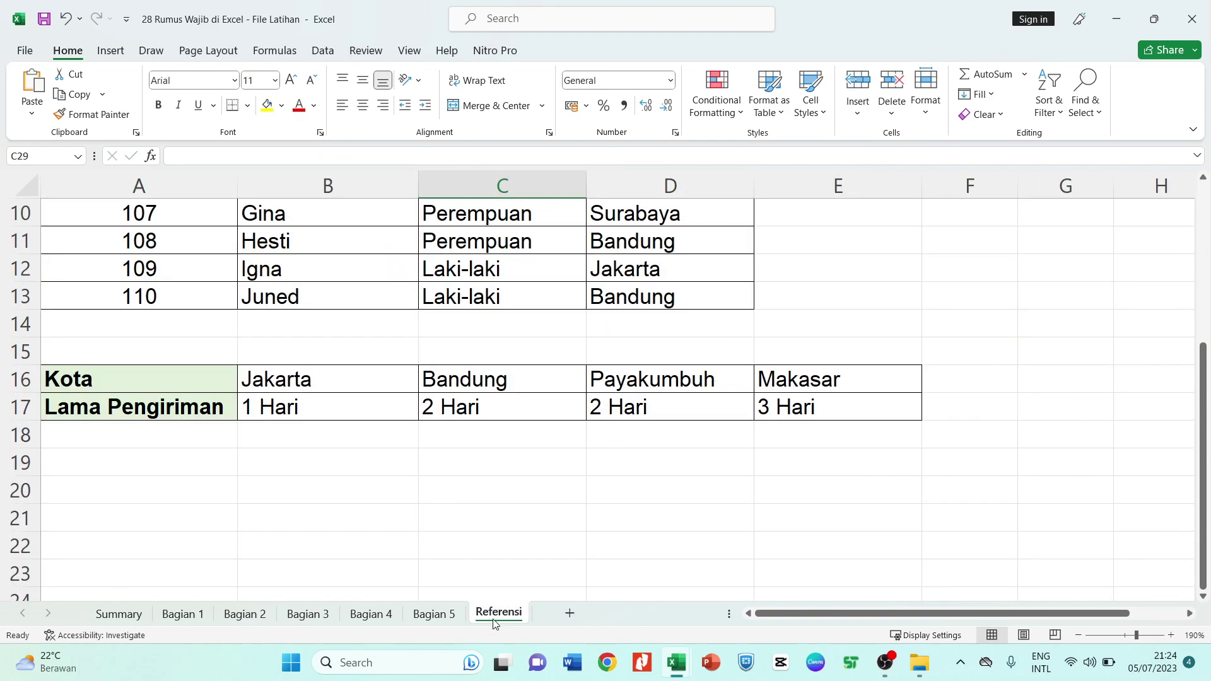
click(97, 381)
click(314, 386)
click(319, 407)
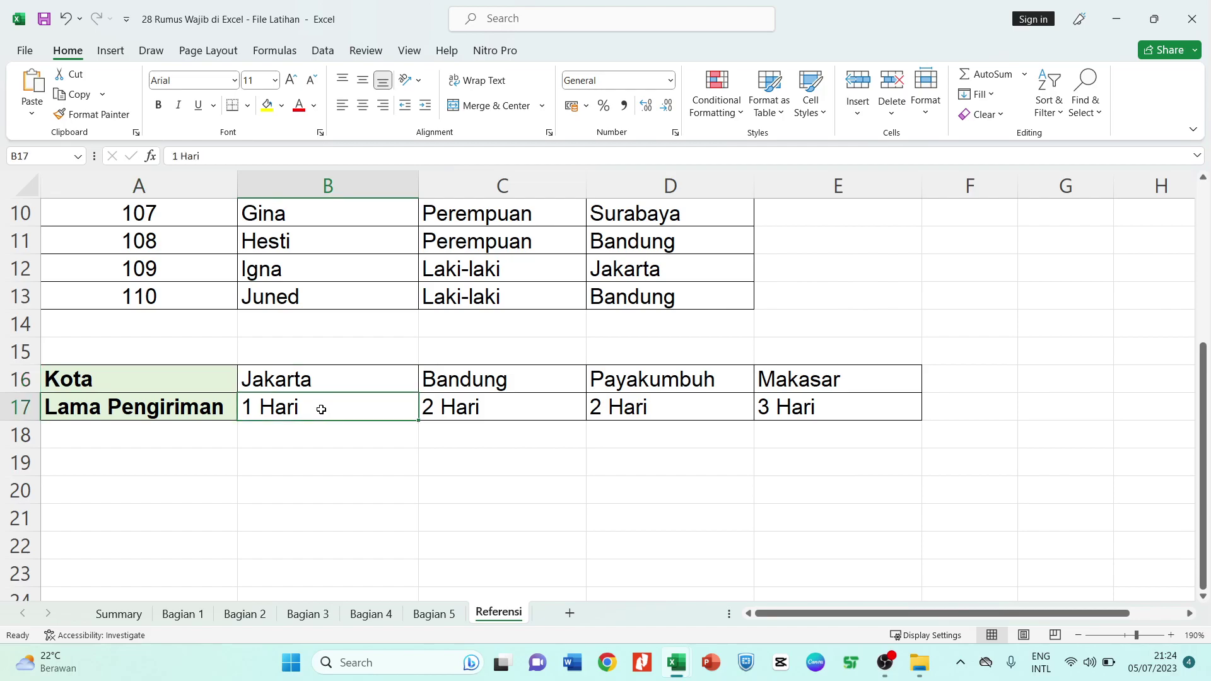
click(541, 408)
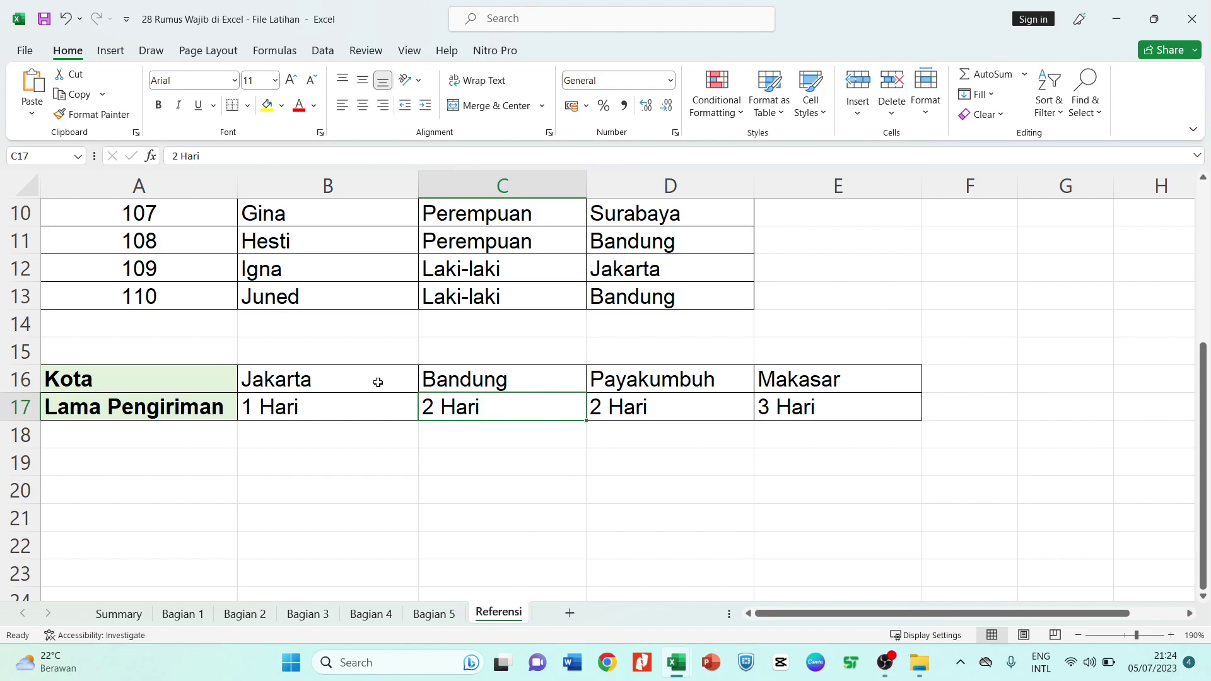
click(434, 613)
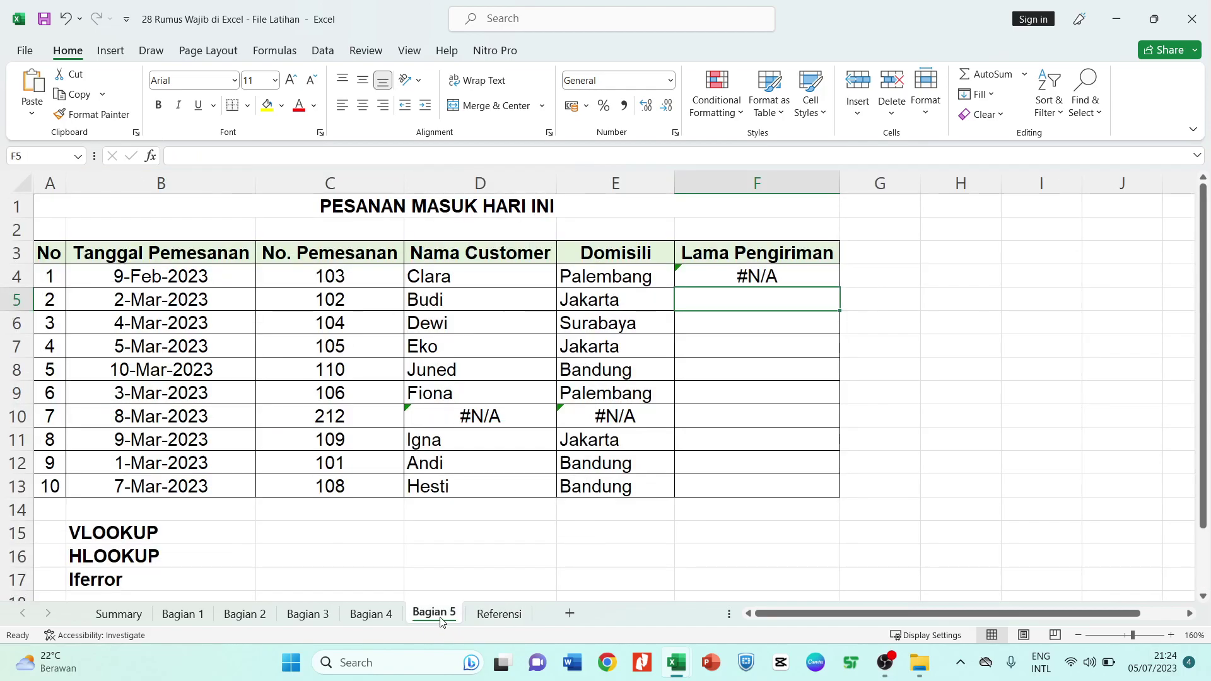
Review the table range, row index and range lookup arguments of F4's HLOOKUP against the Referensi sheet
click(770, 275)
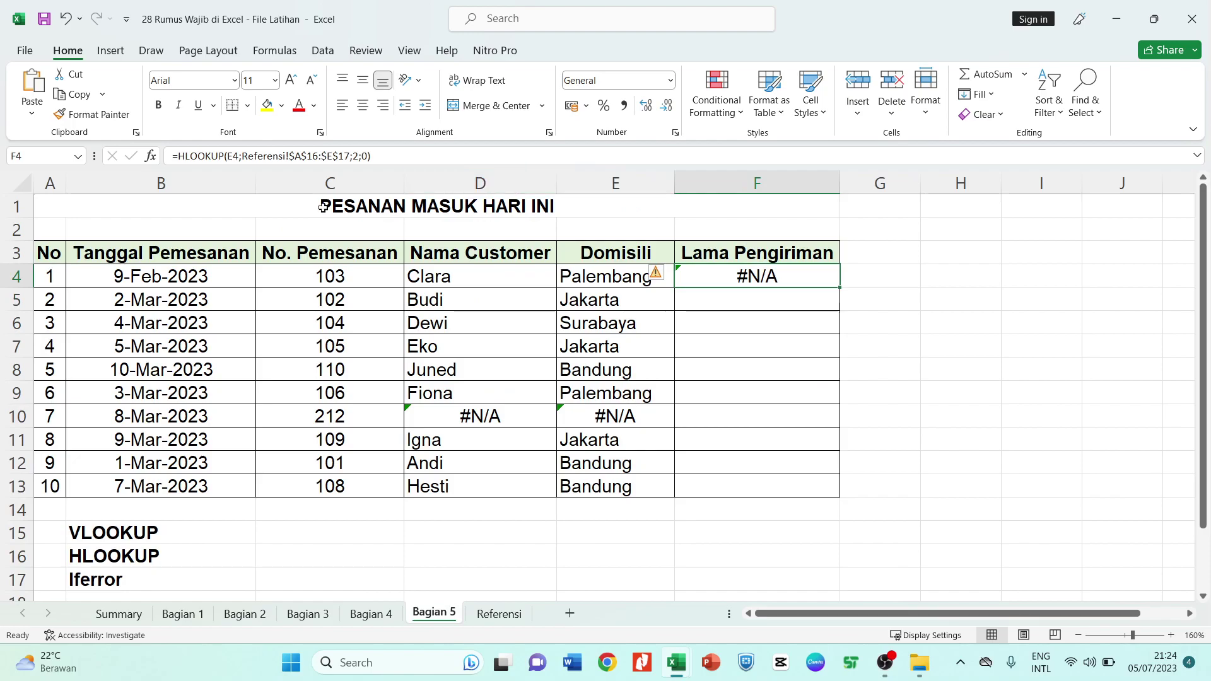
click(336, 159)
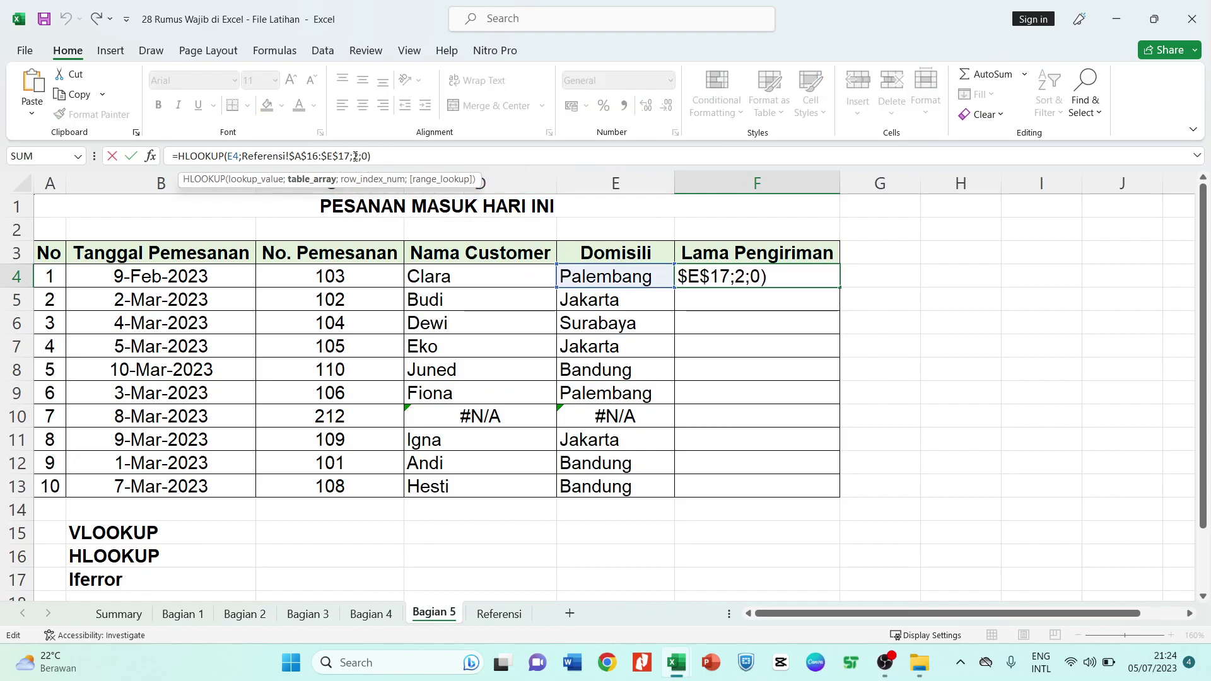
click(362, 155)
click(365, 155)
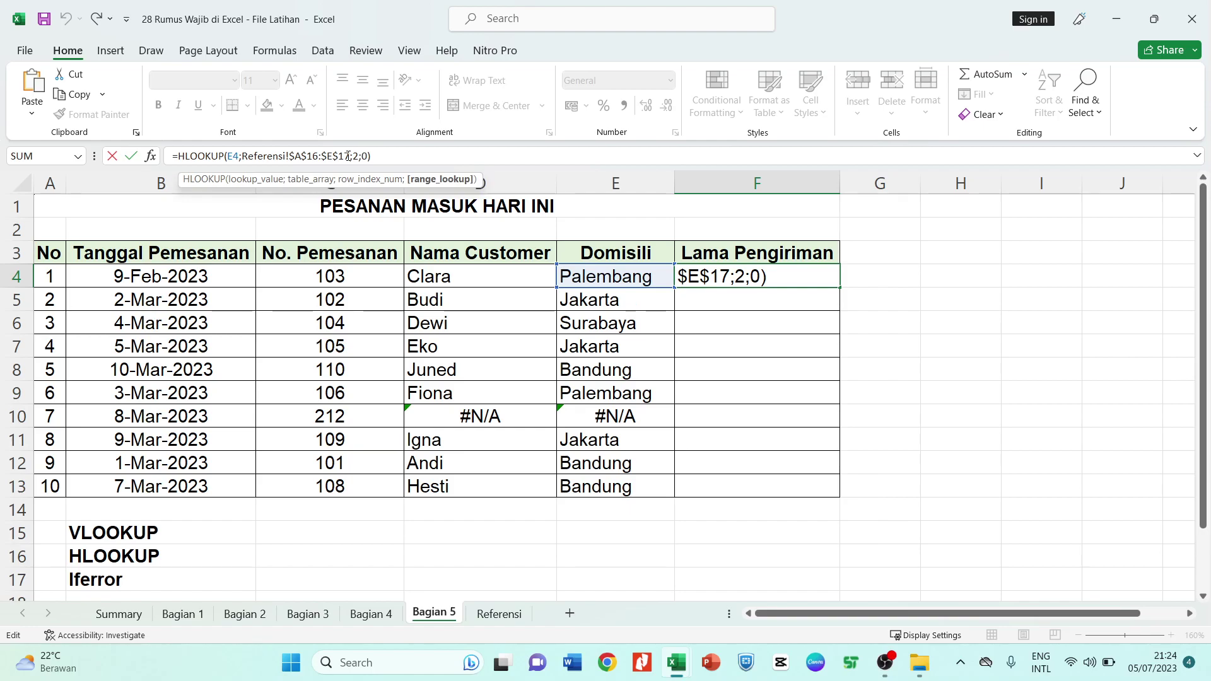
click(348, 156)
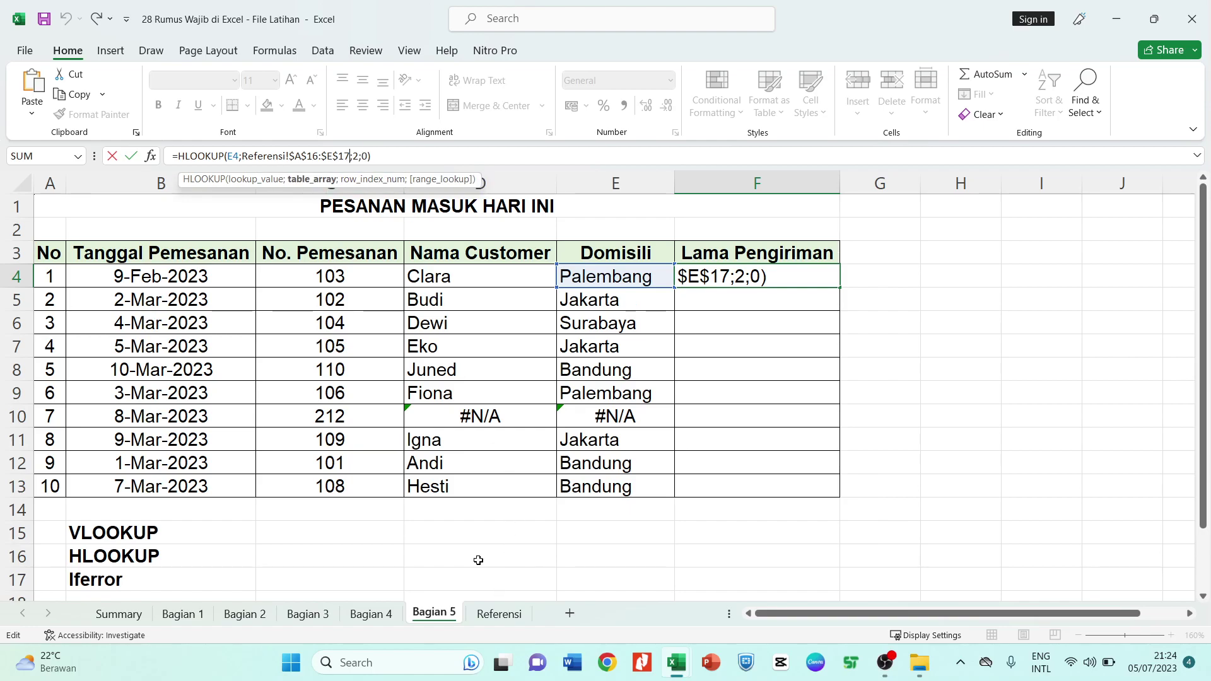
click(492, 615)
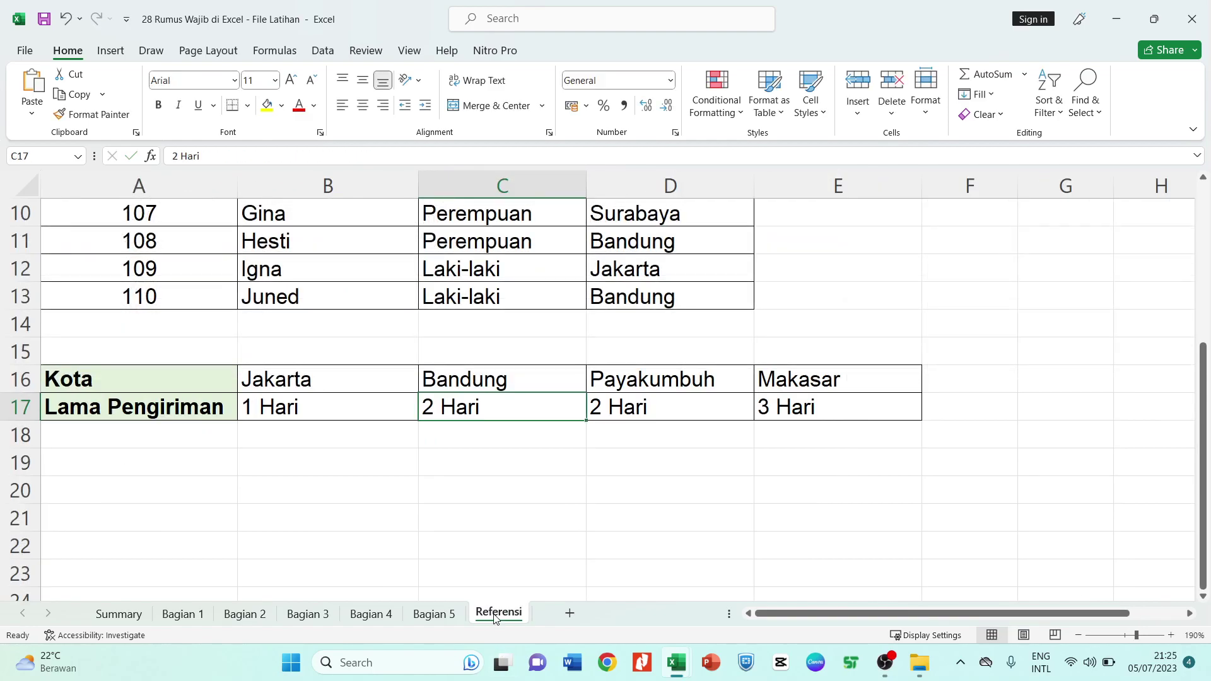
click(434, 613)
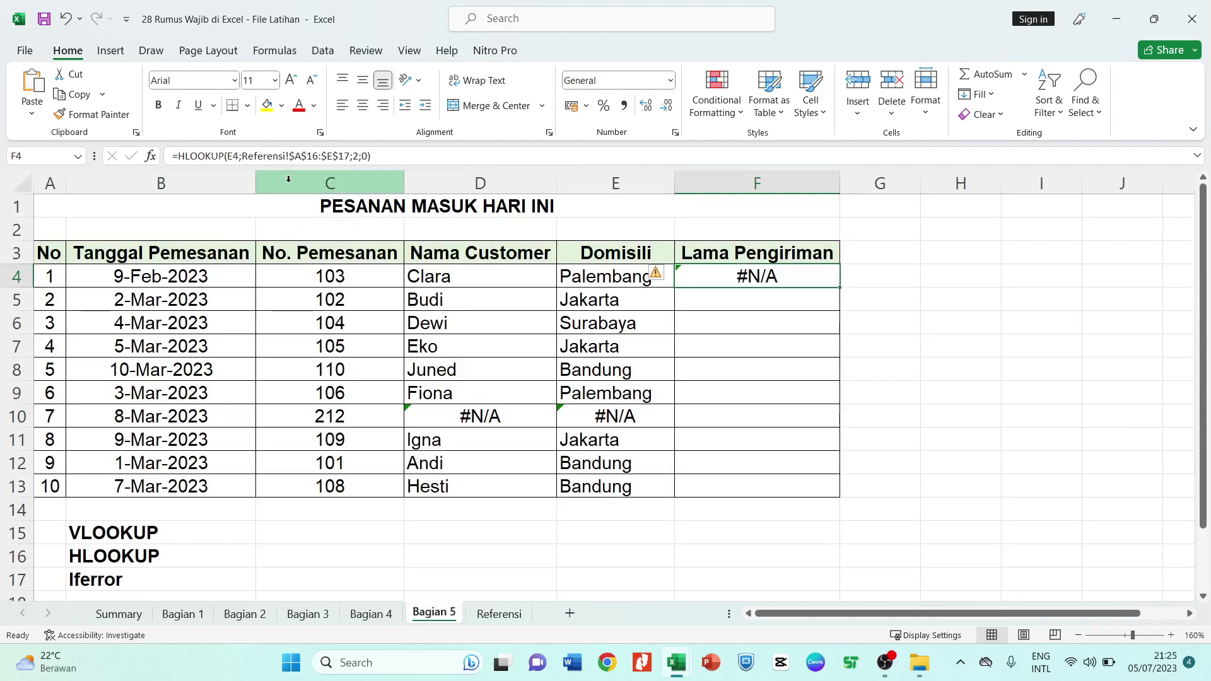
Recheck F4's lookup value and table reference, then copy the HLOOKUP formula down through F13
click(242, 157)
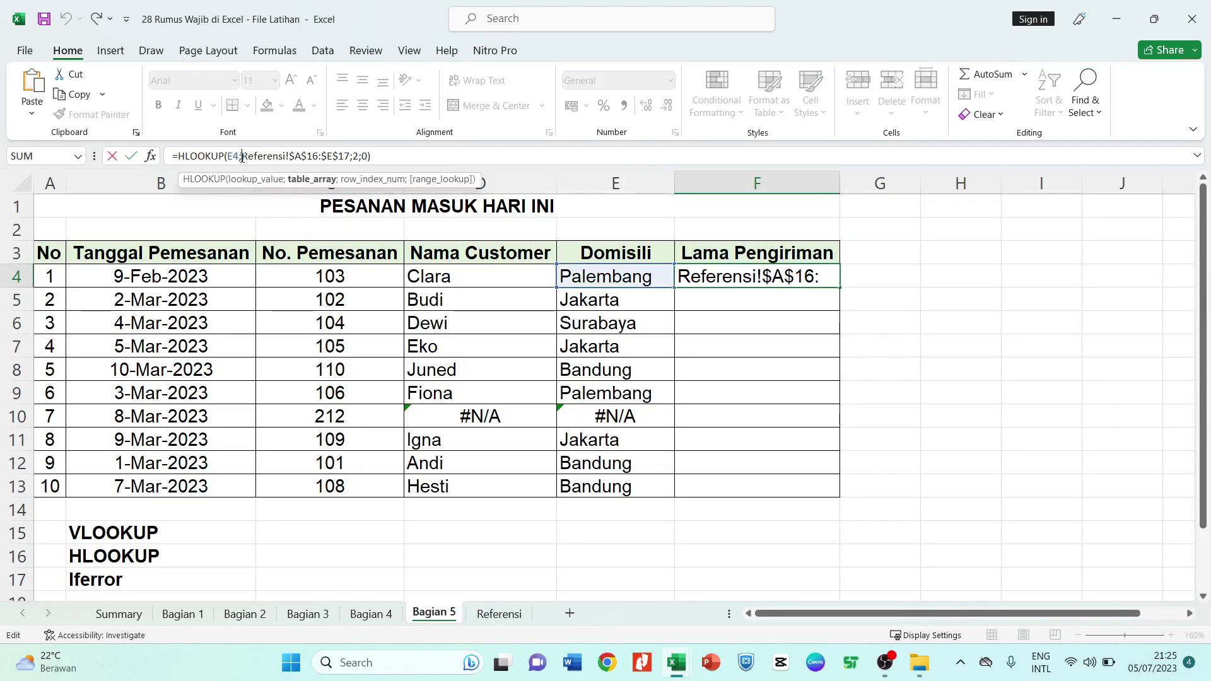
click(225, 156)
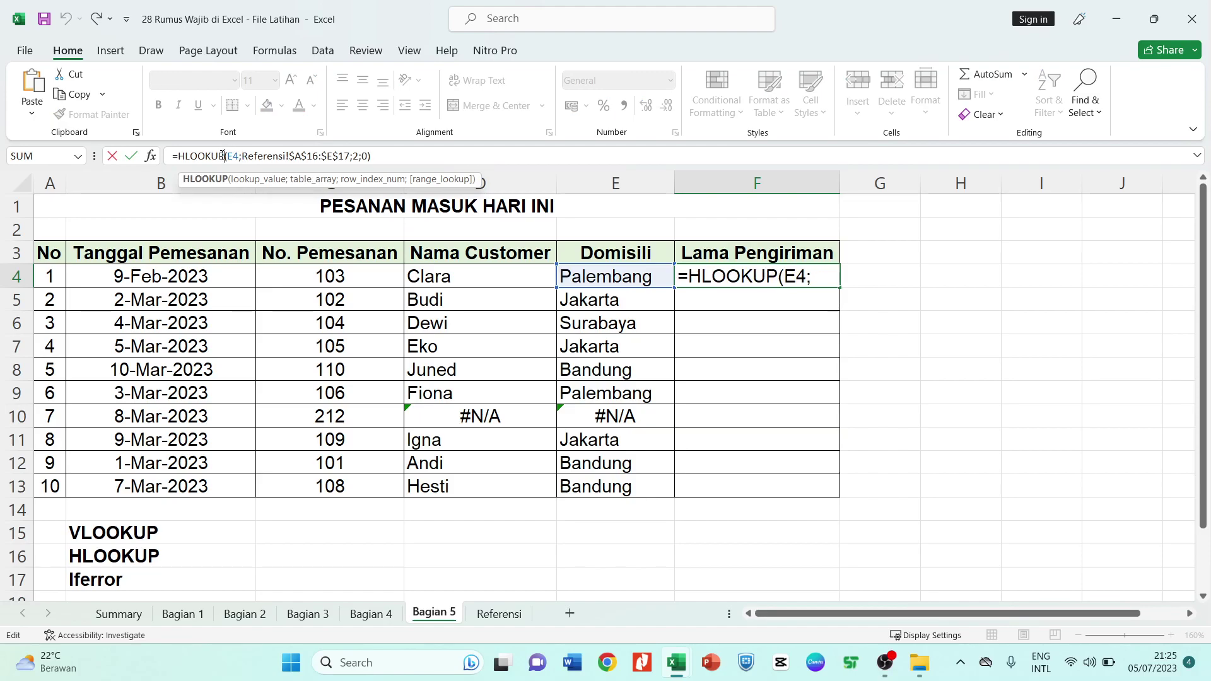
key(Return)
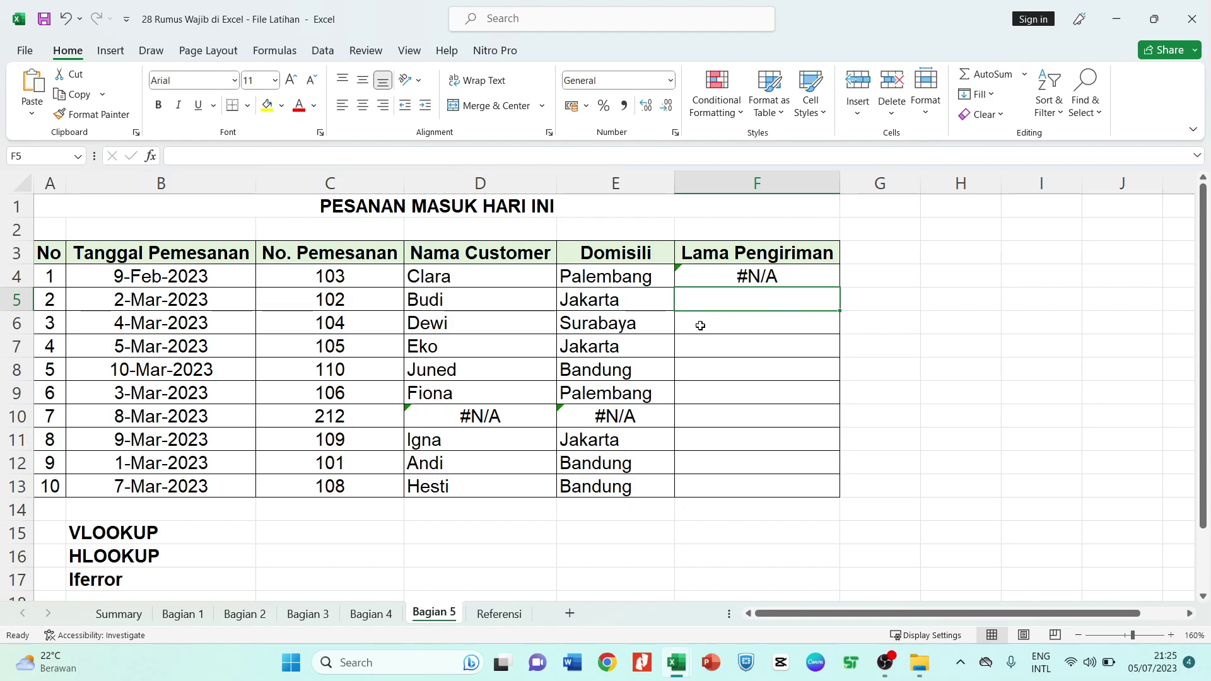
click(735, 273)
drag(839, 287, 882, 505)
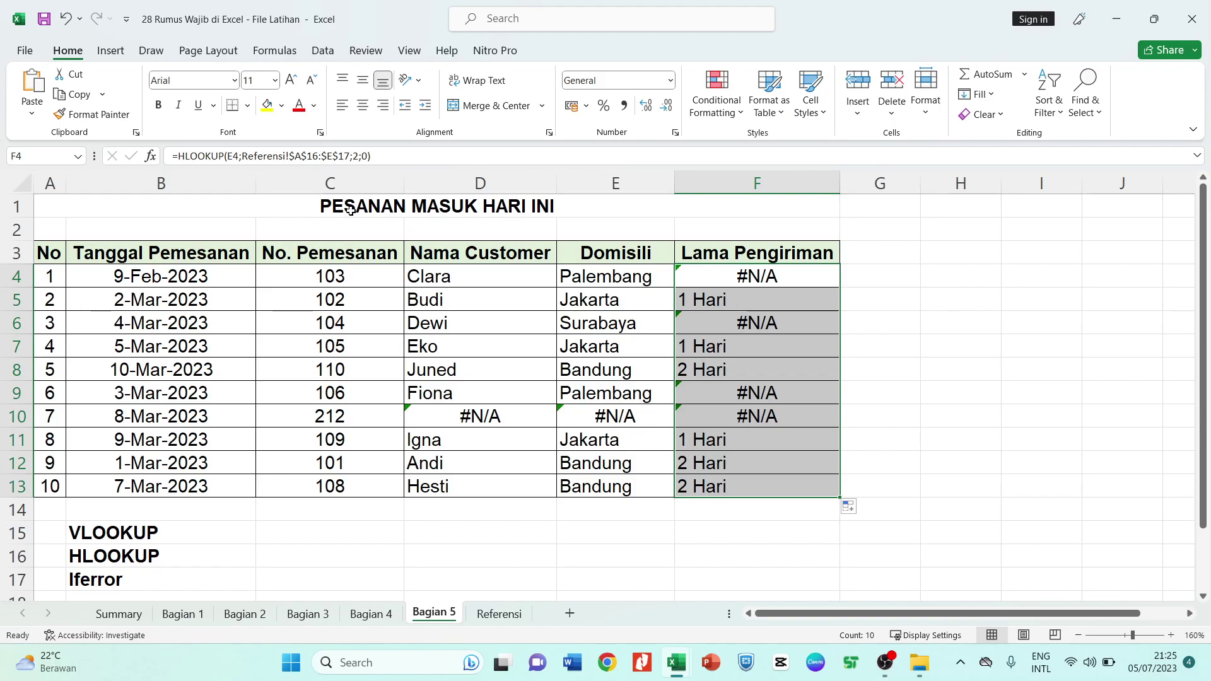
Remove the dollar signs from F4's HLOOKUP table range, making it Referensi!A16:E17, and enter the formula
click(339, 157)
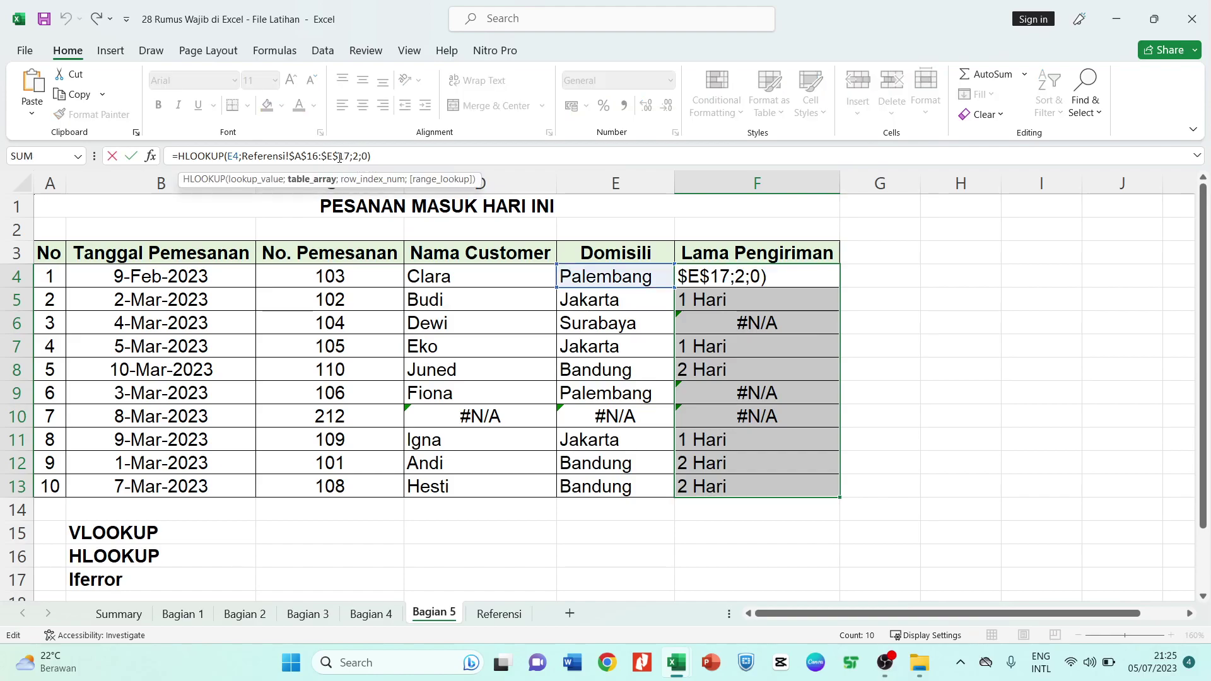
key(BackSpace)
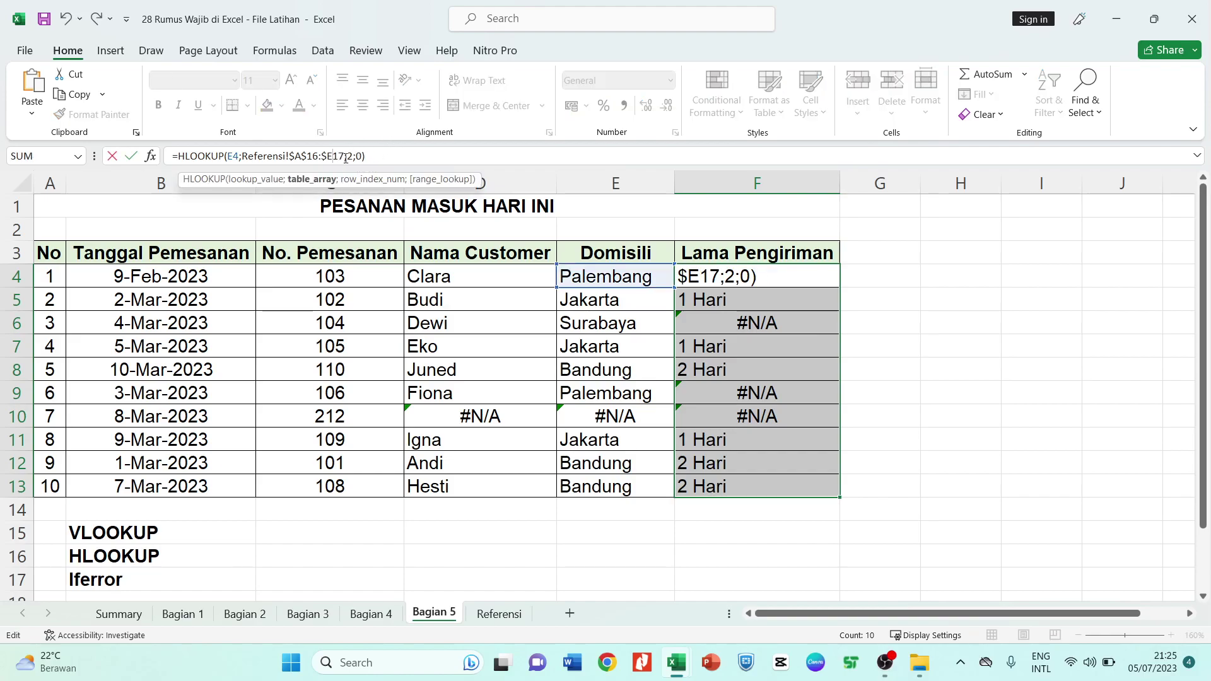
key(BackSpace)
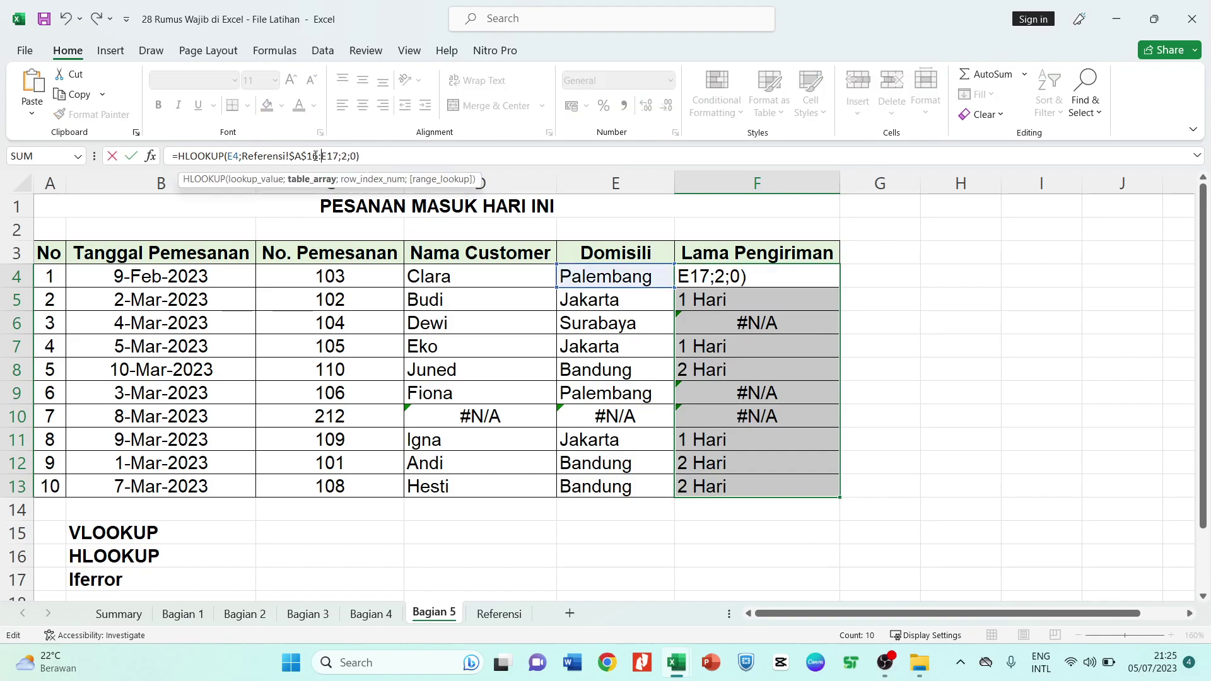
key(Left)
key(Left)
key(Left)
key(BackSpace)
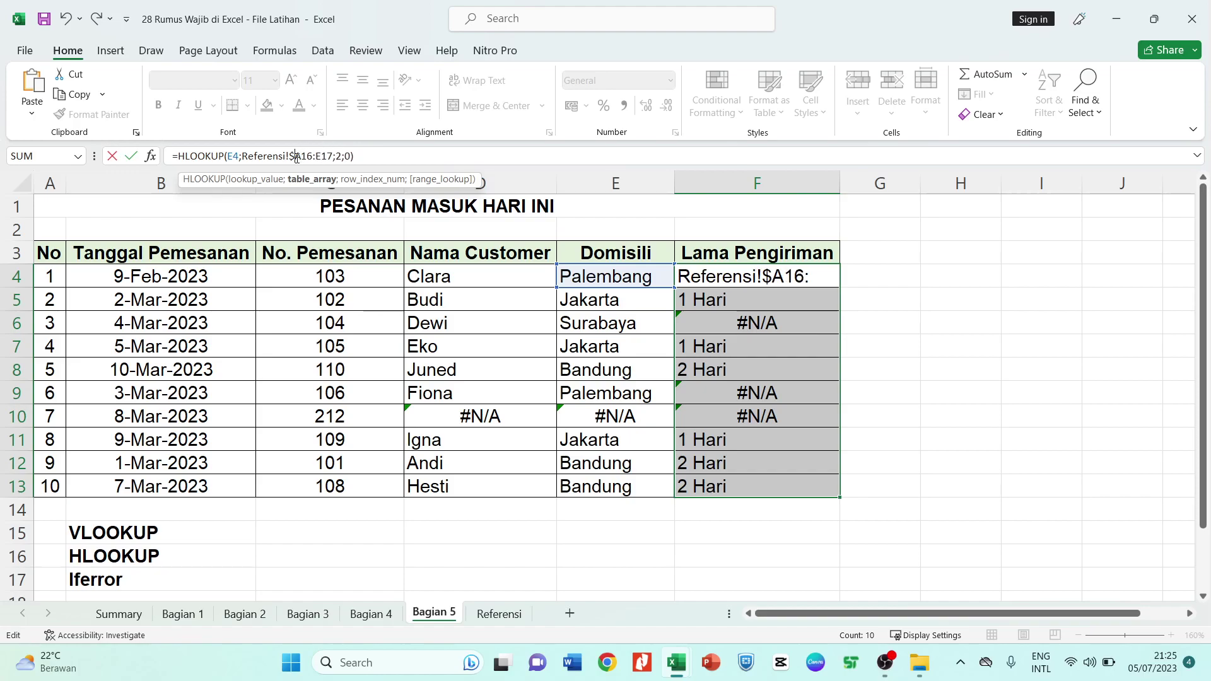
key(BackSpace)
key(Return)
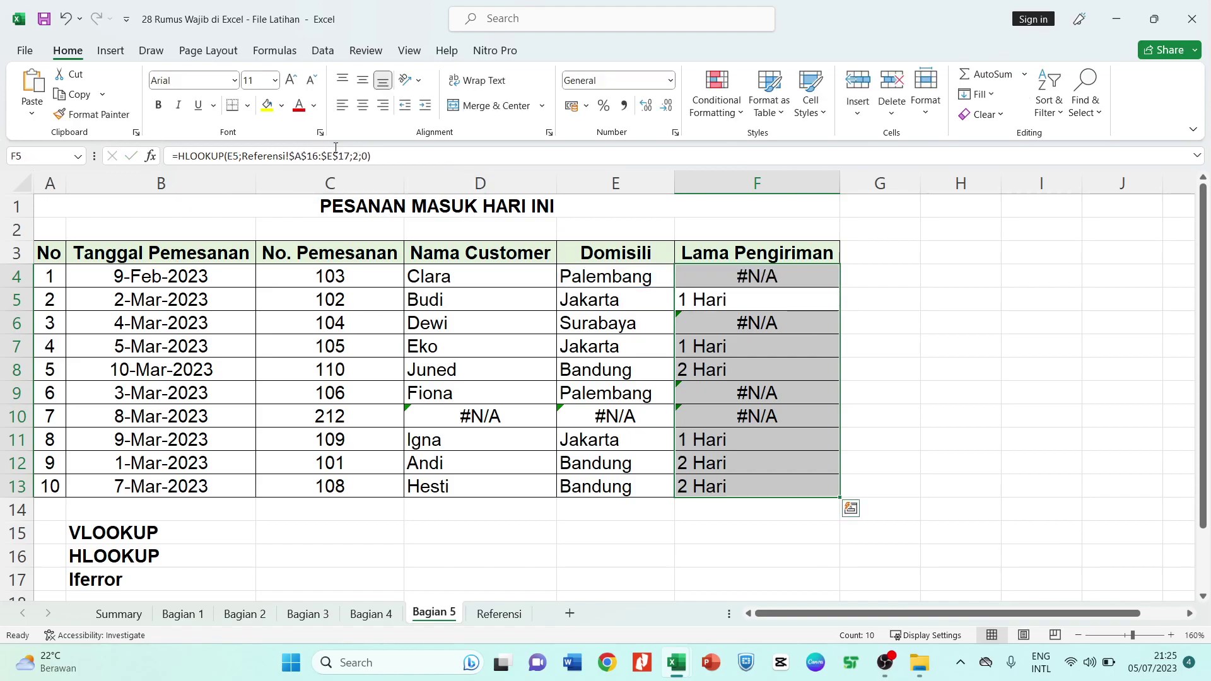
Inspect F5's HLOOKUP and compare the Domisili cities on Bagian 5 with the Kota row on Referensi
click(714, 301)
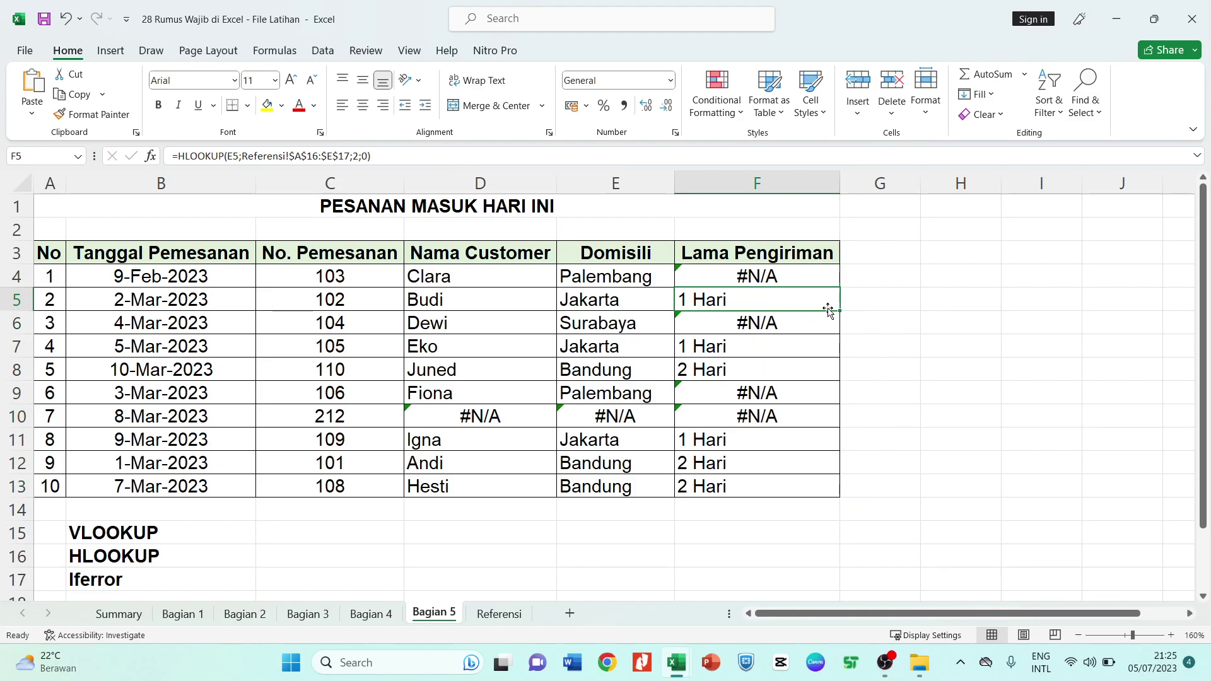
click(514, 616)
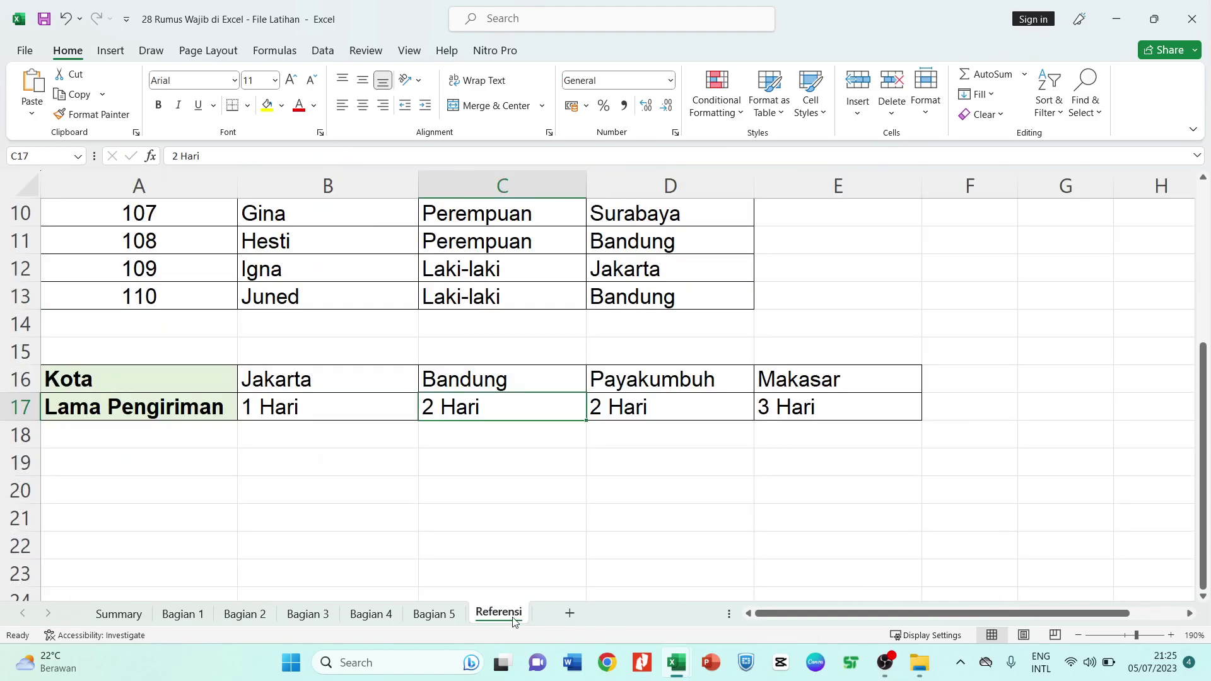
click(455, 616)
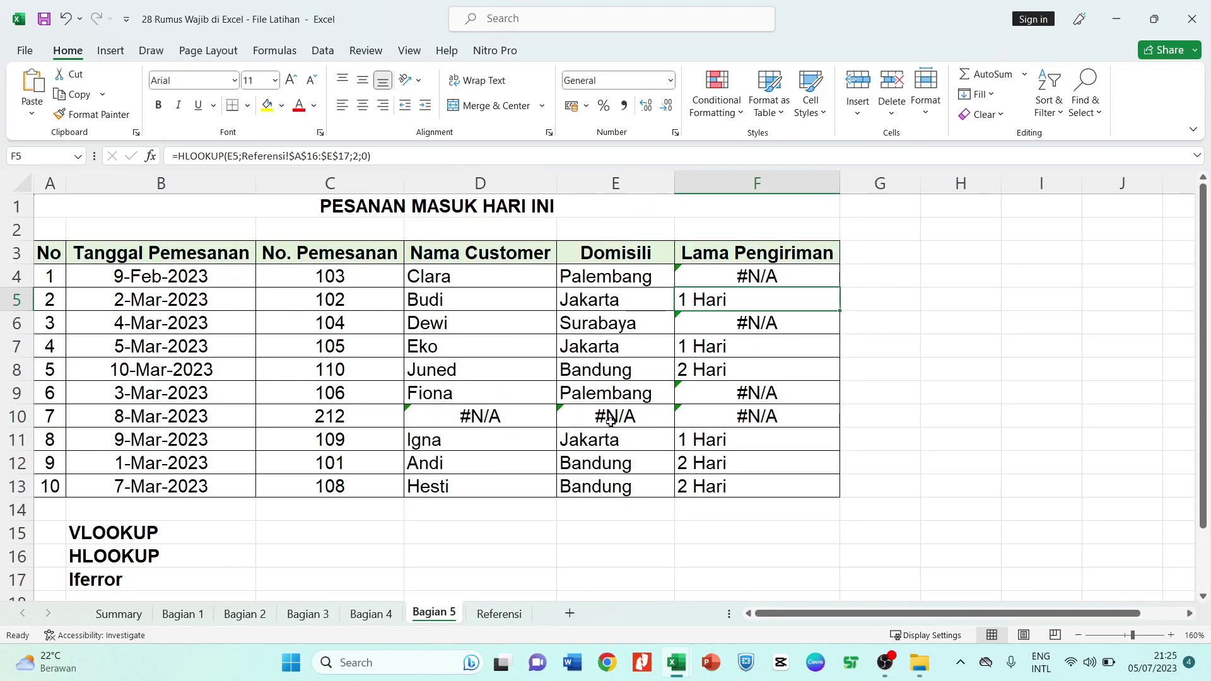
click(505, 615)
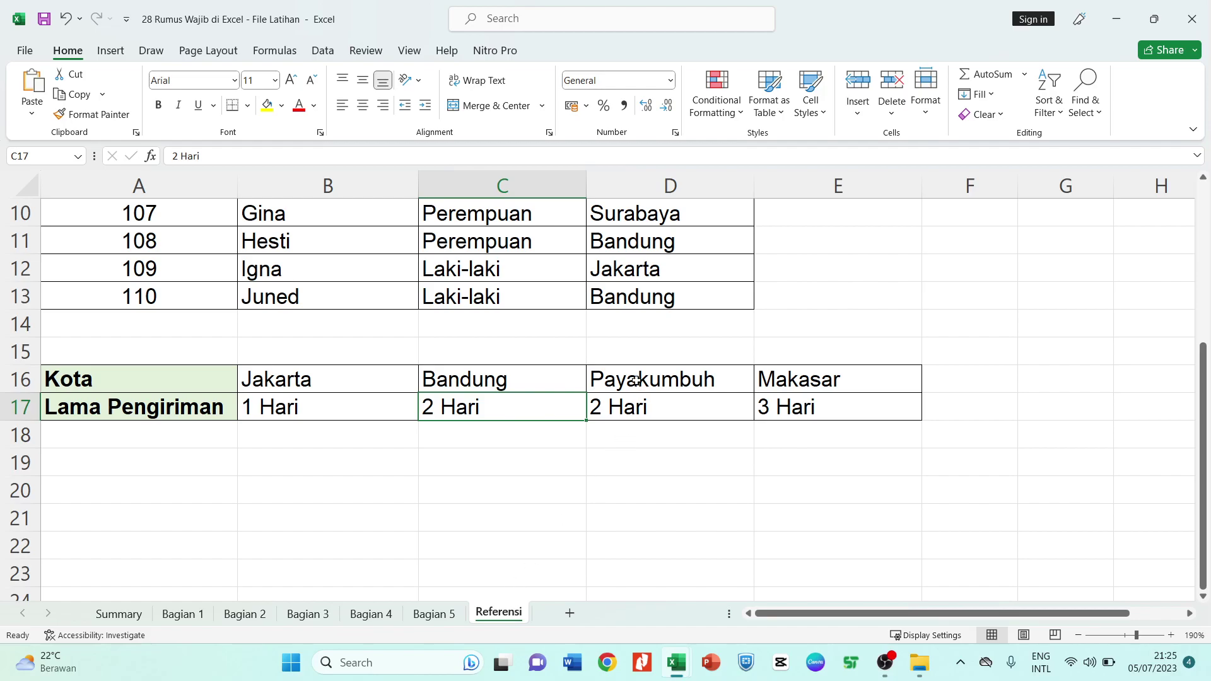
click(440, 615)
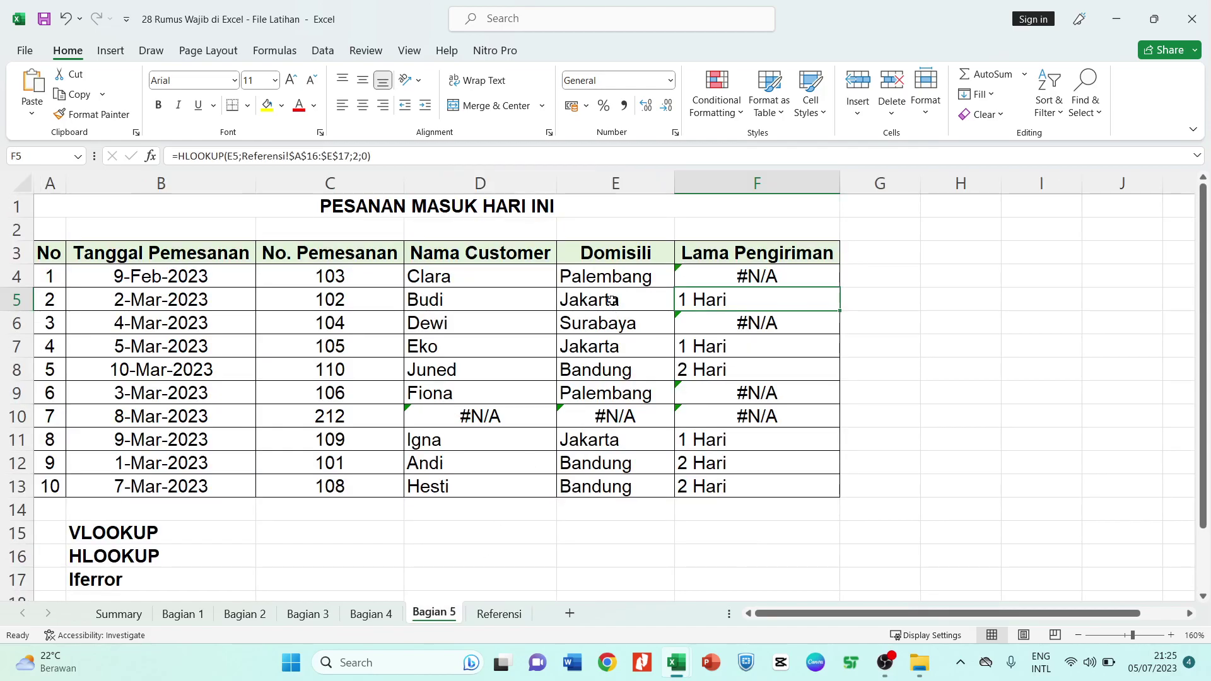
Replace the Domisili in E4 with Payakumbuh and check F4's delivery time against the Referensi table
click(602, 276)
text(Pay)
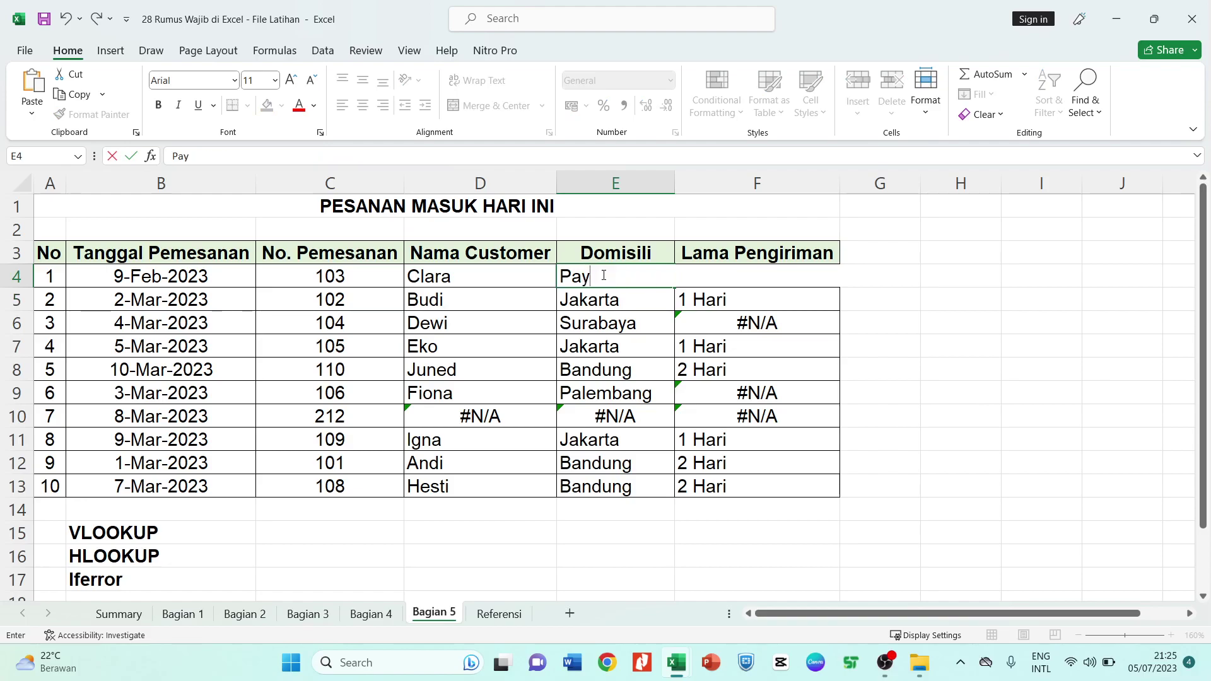
text(akumbuh)
key(Return)
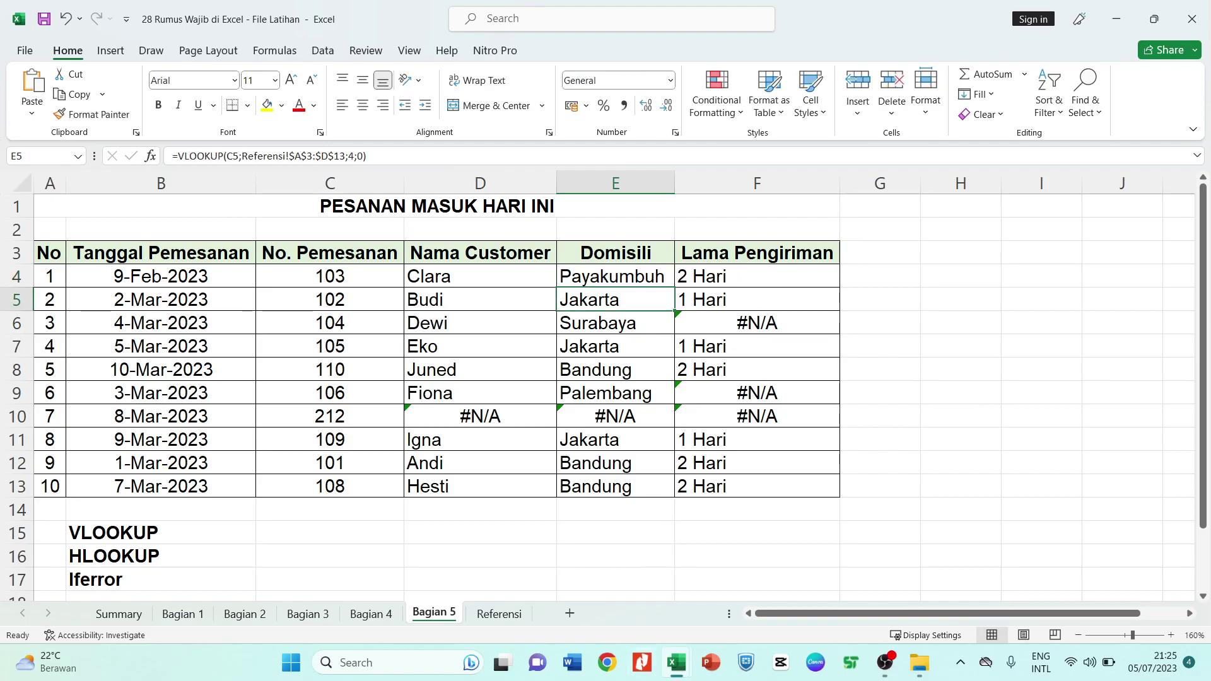
click(498, 614)
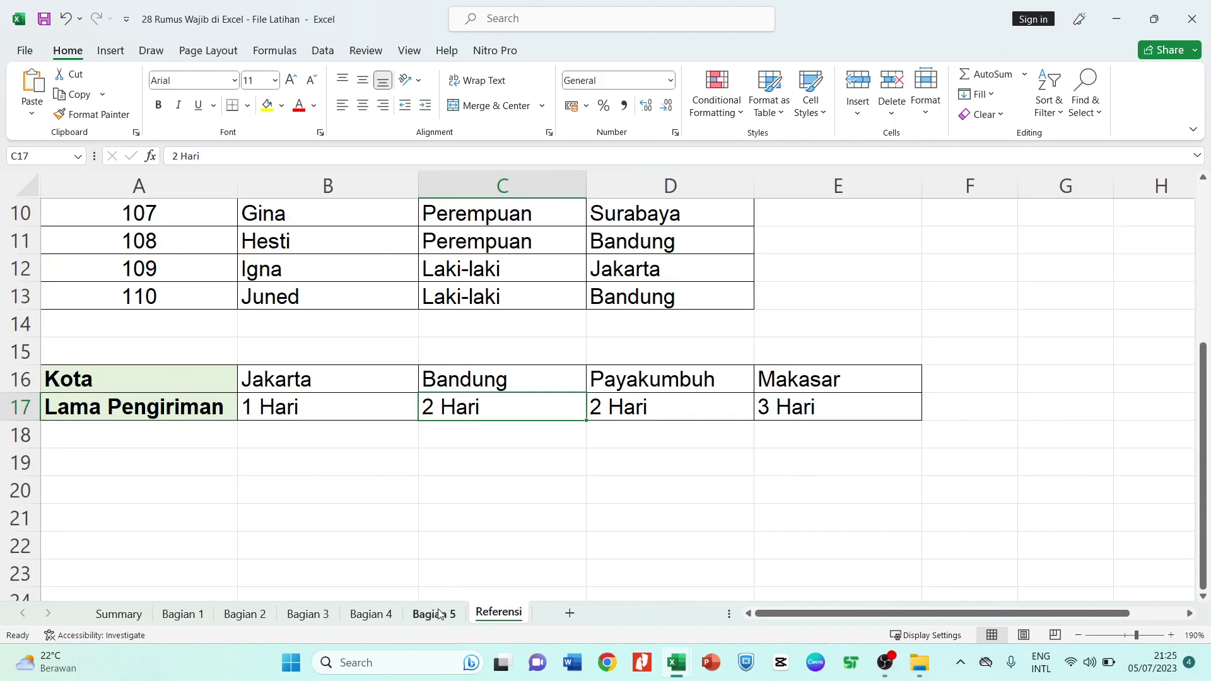
click(436, 615)
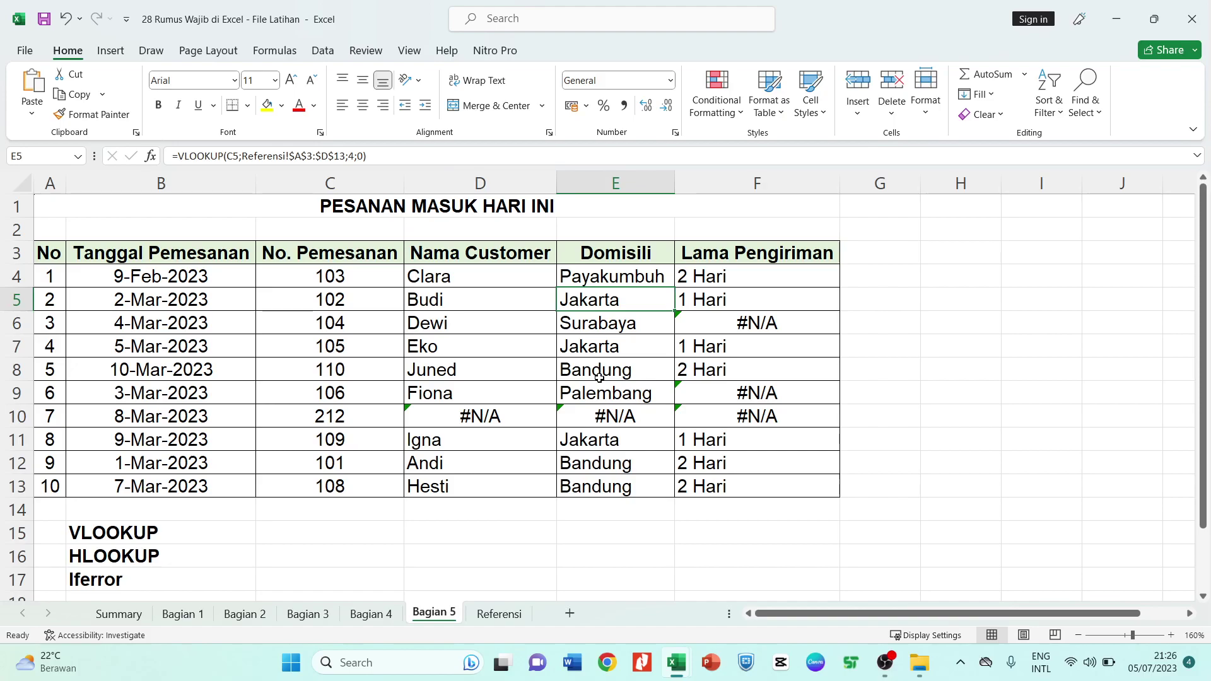
Replace the Domisili in E6 with Makasar and the one in E9 with Payakumbuh
click(579, 328)
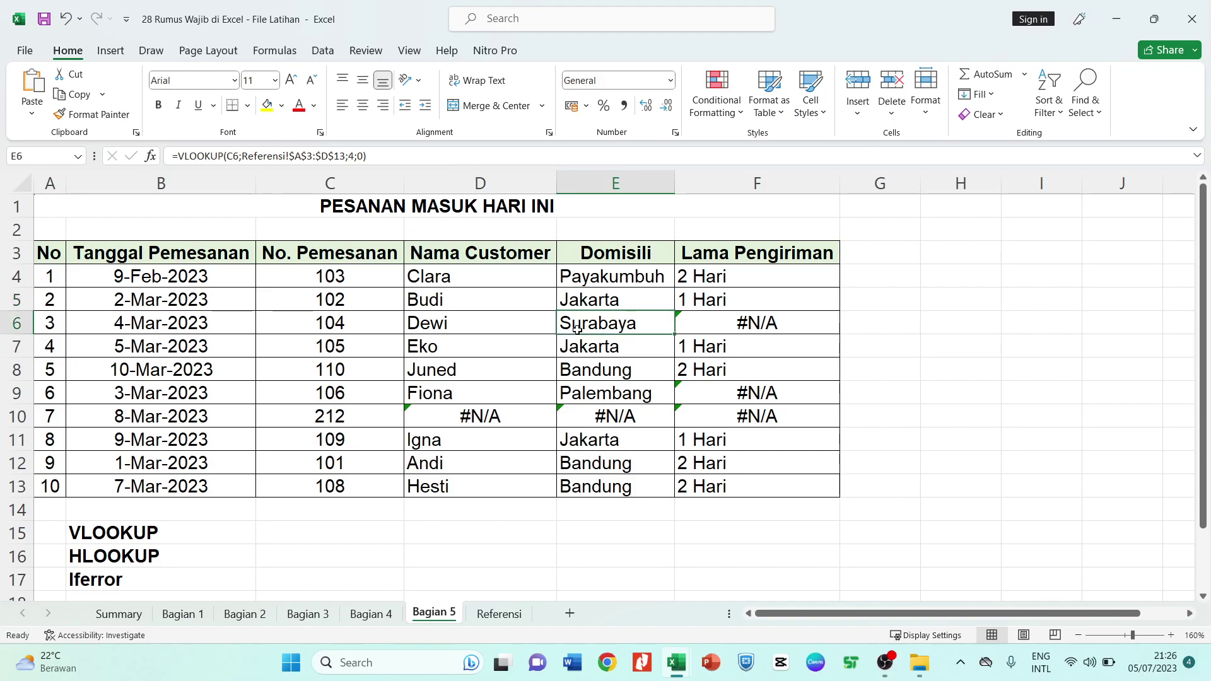
text(Makasar)
key(Return)
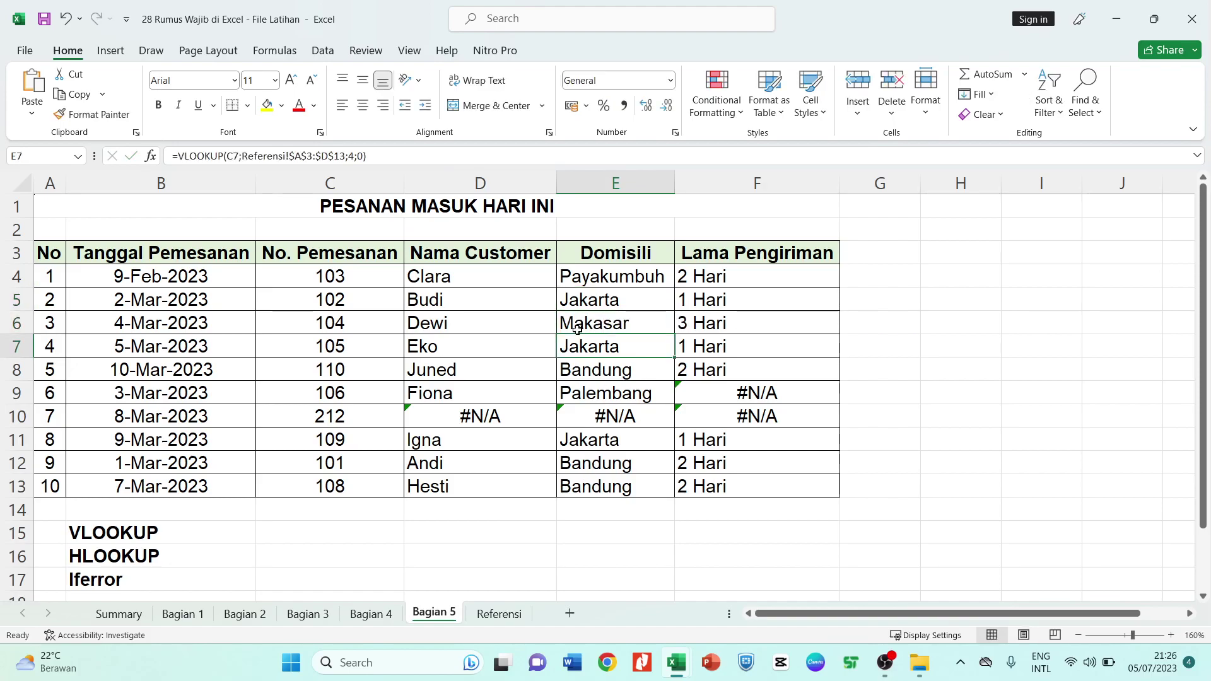
click(628, 397)
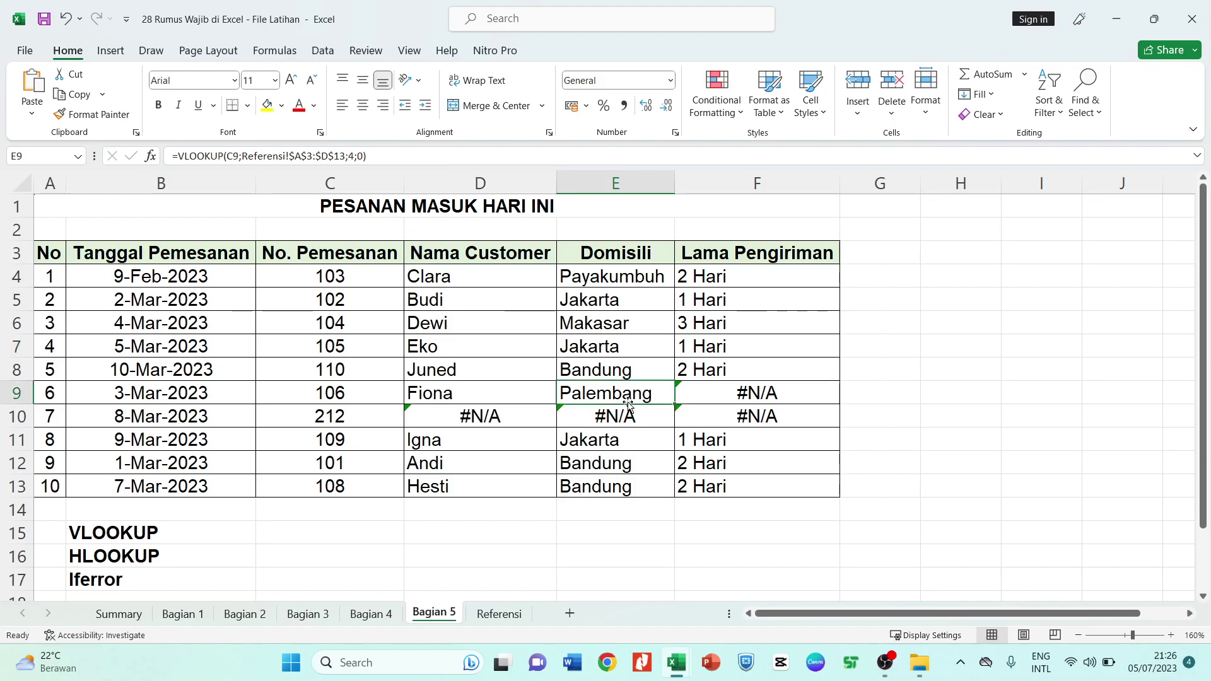
text(Payak)
key(Return)
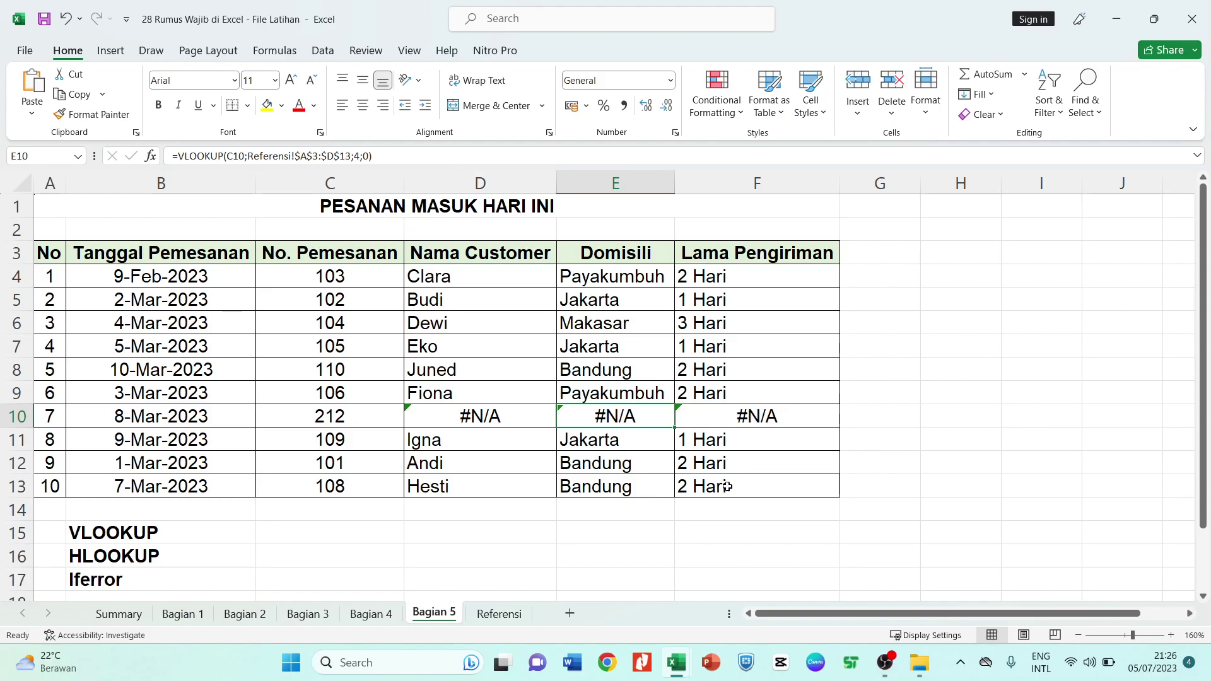
Wrap F10's HLOOKUP in IFERROR with "data tidak ada" as the value returned on an error
click(732, 461)
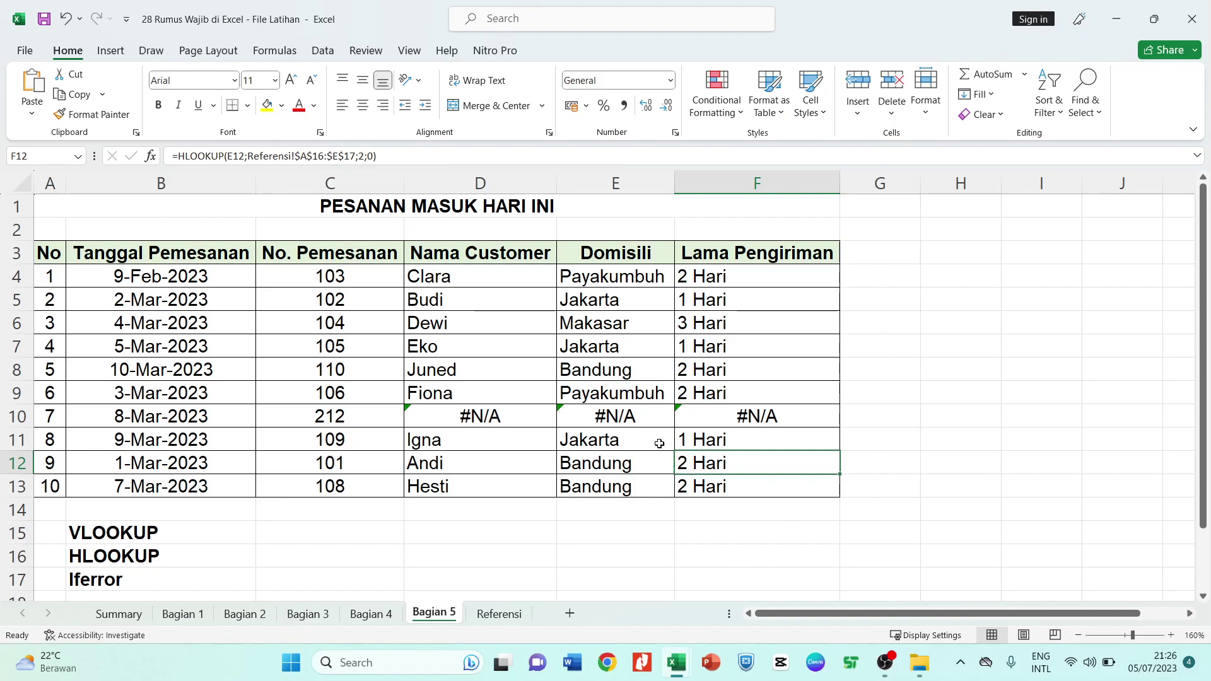
click(490, 419)
click(586, 416)
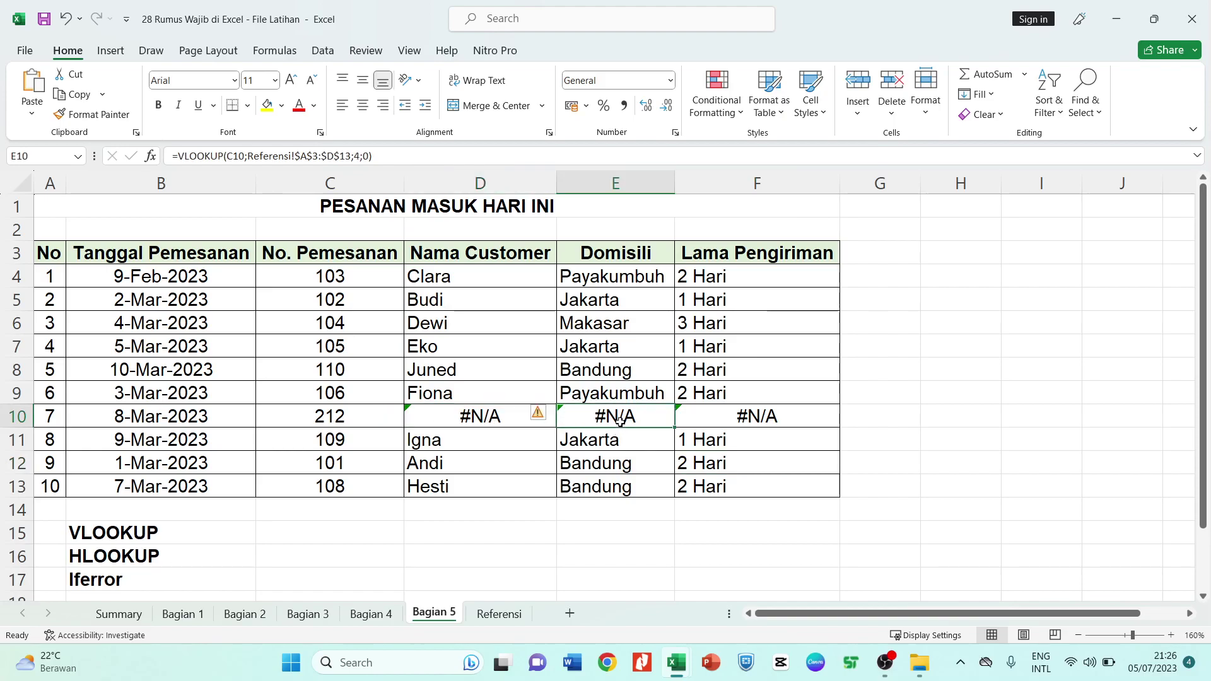
click(700, 411)
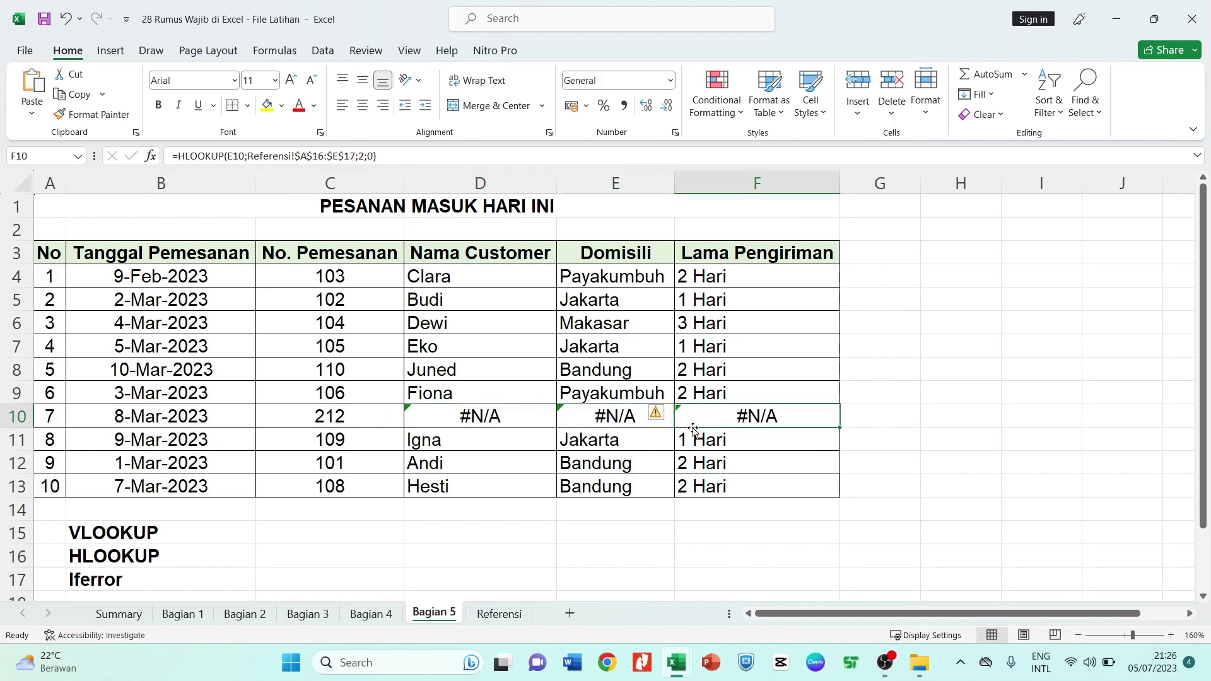
click(181, 158)
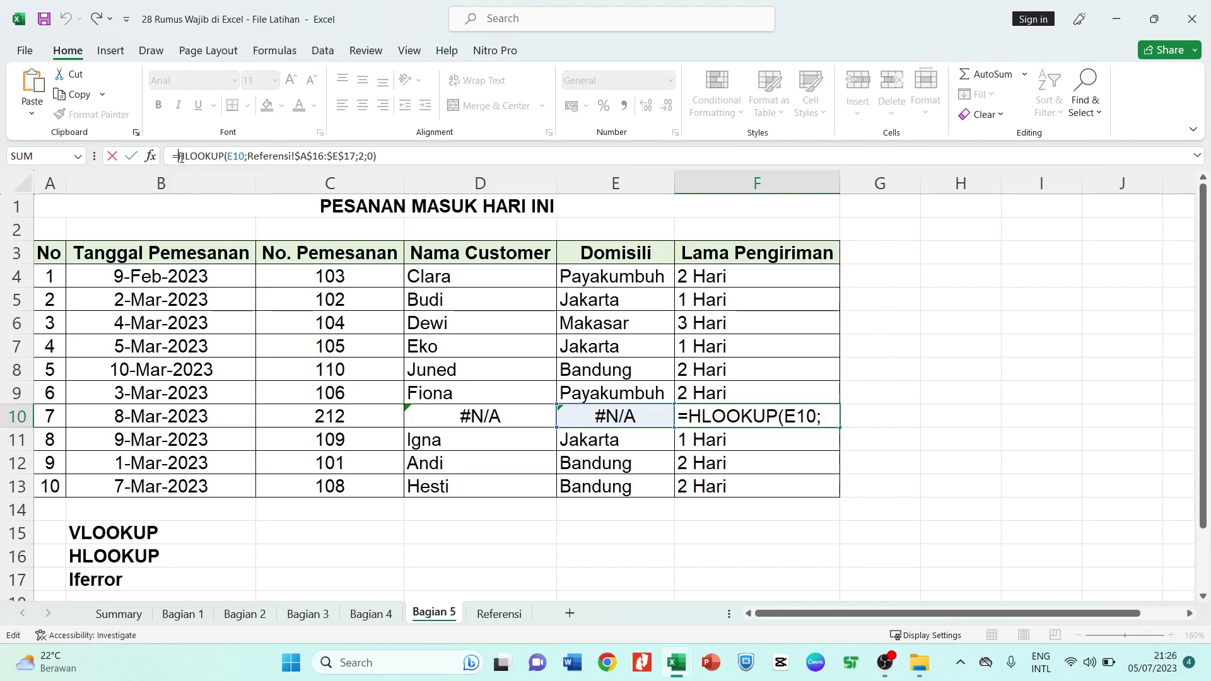
text(IFERROR()
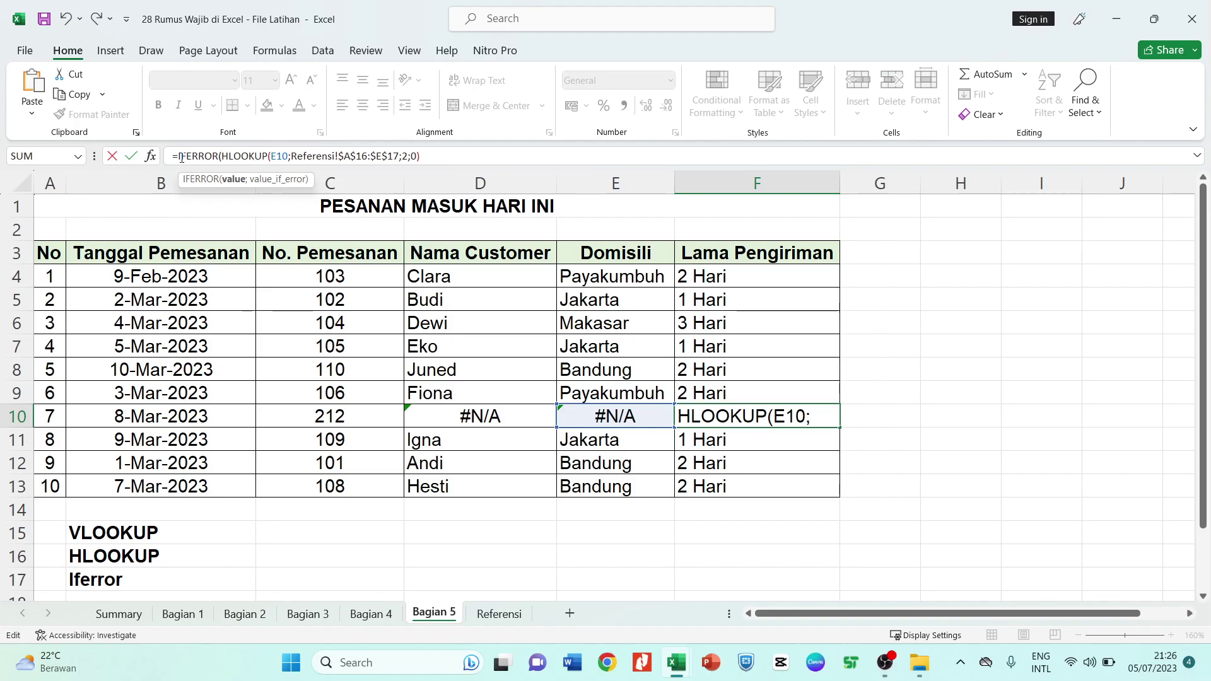
click(462, 158)
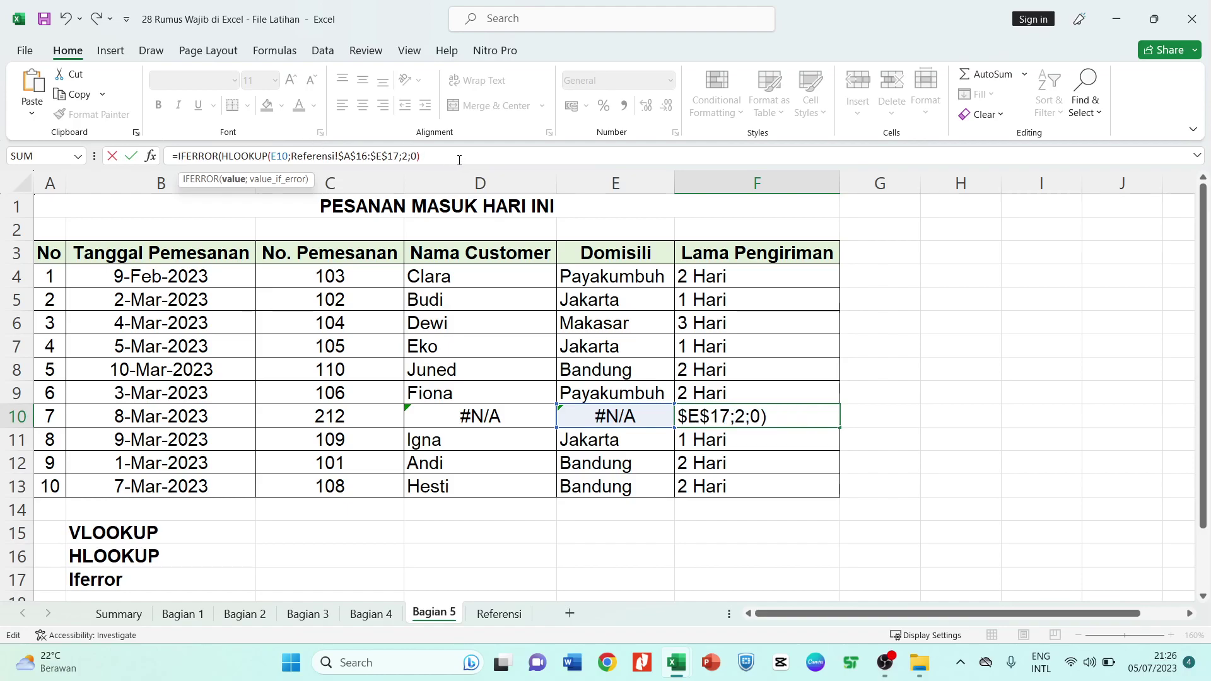
text(;)
text("data tidak ada)
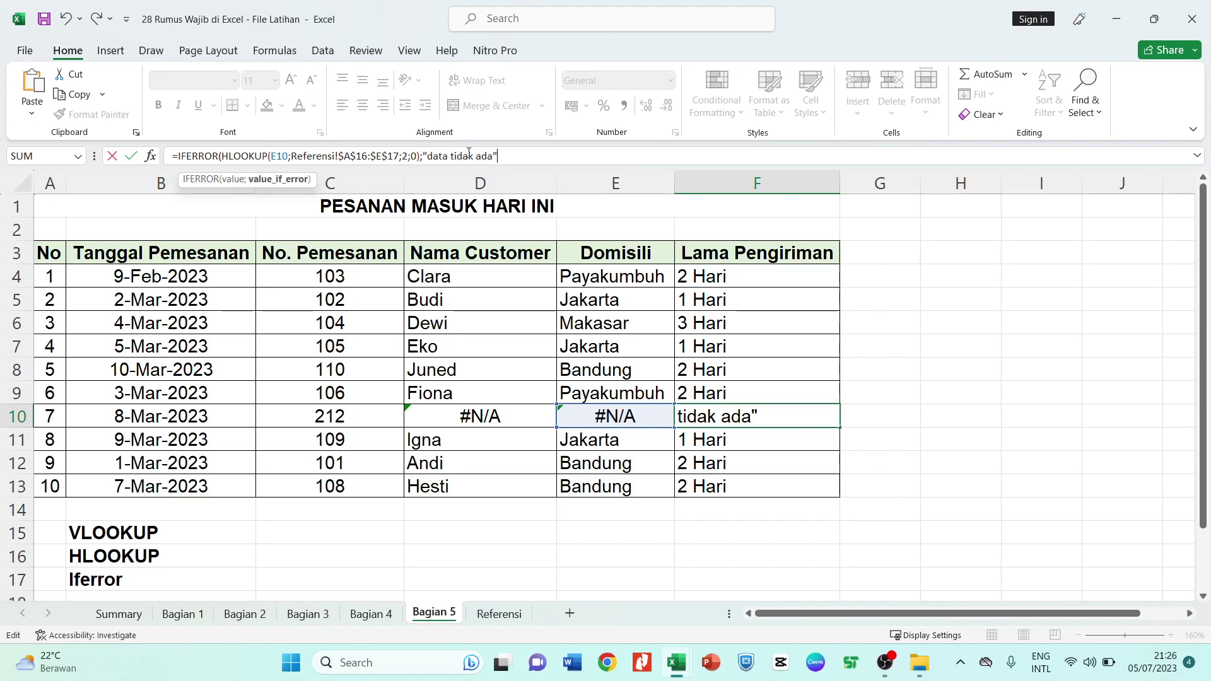
key(Return)
key(Return)
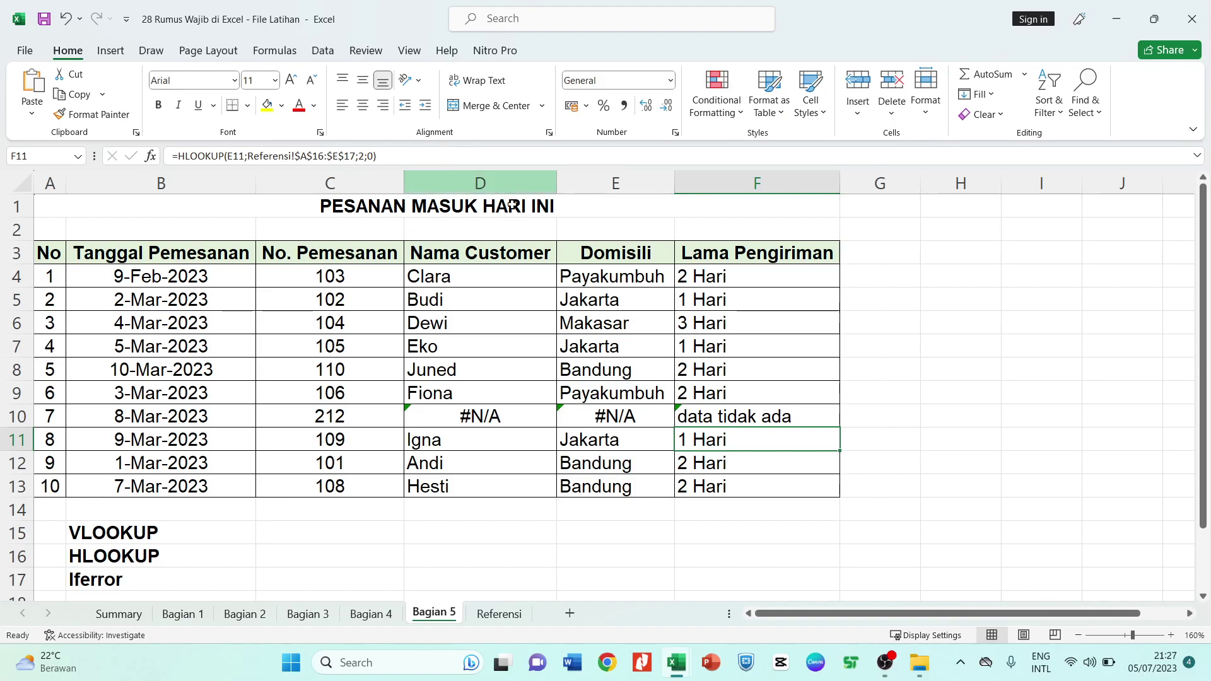
Wrap the Domisili VLOOKUP in E10 in IFERROR, returning "data tidak ada" on an error
click(631, 401)
click(627, 415)
key(F2)
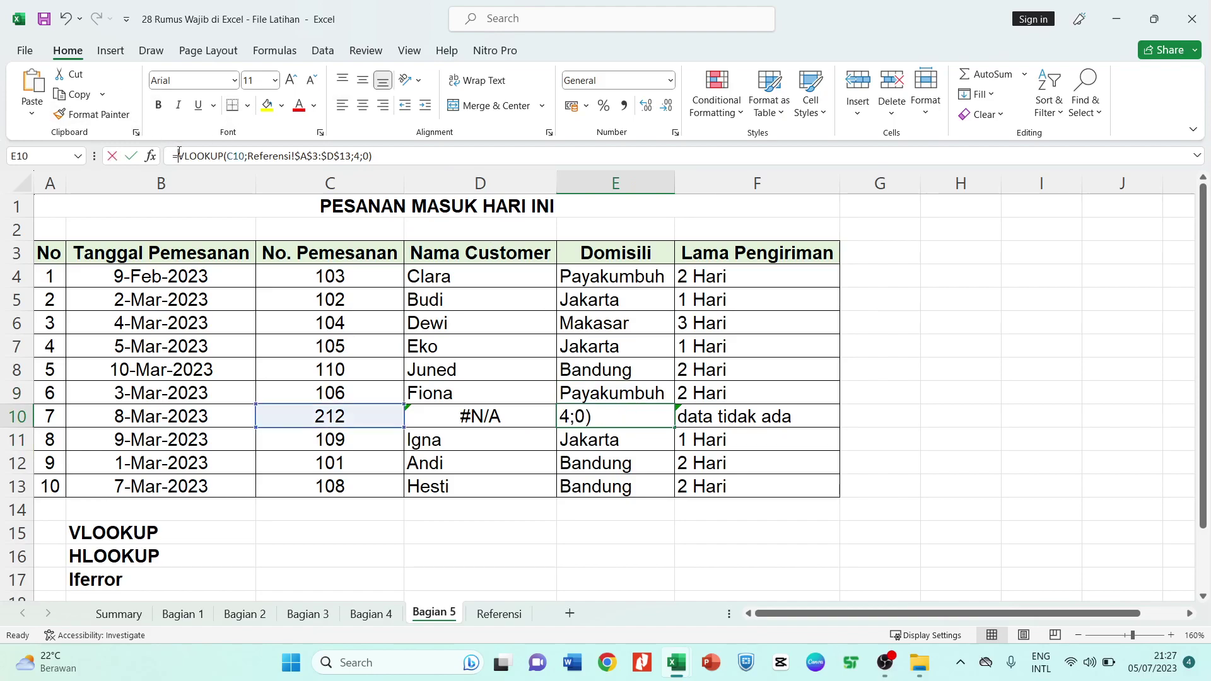
key(Home)
key(Right)
text(iferr)
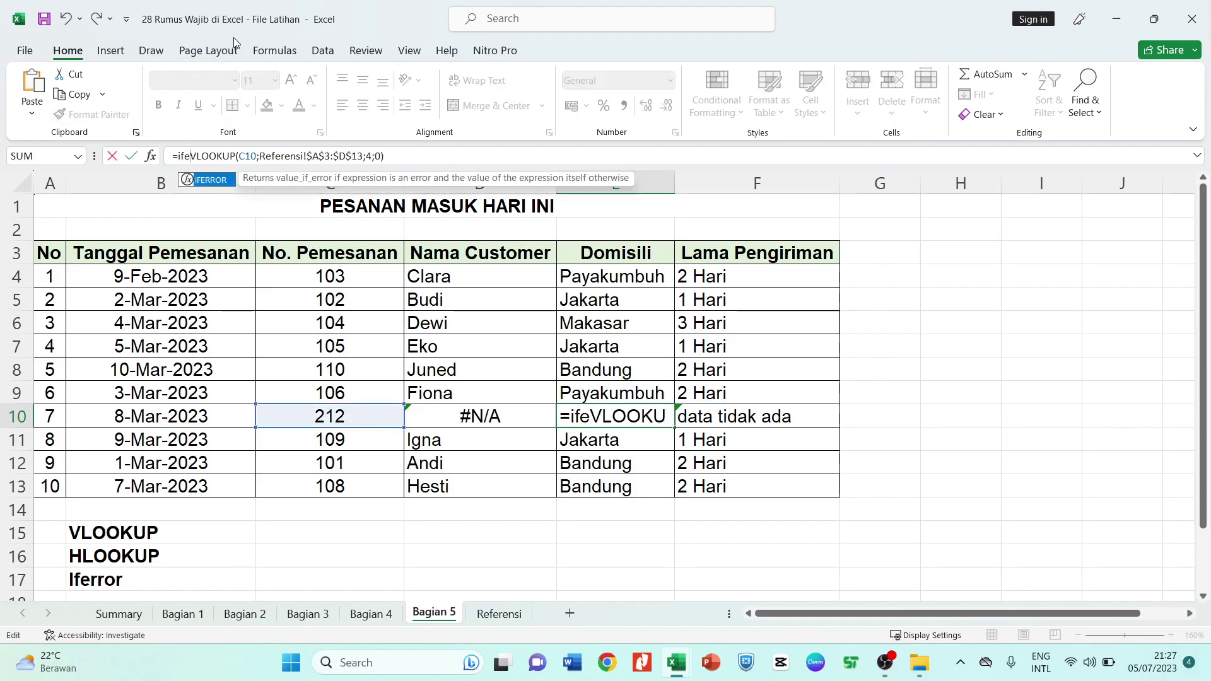
key(Tab)
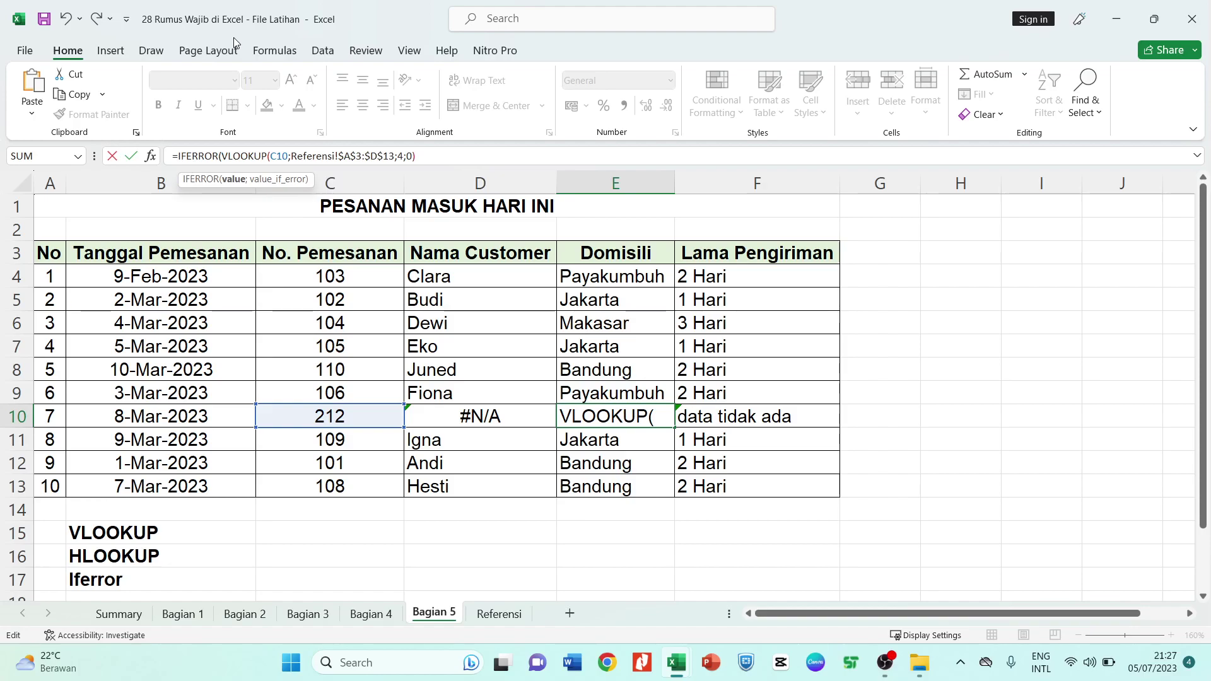
click(419, 155)
text(;"data tidak ada)
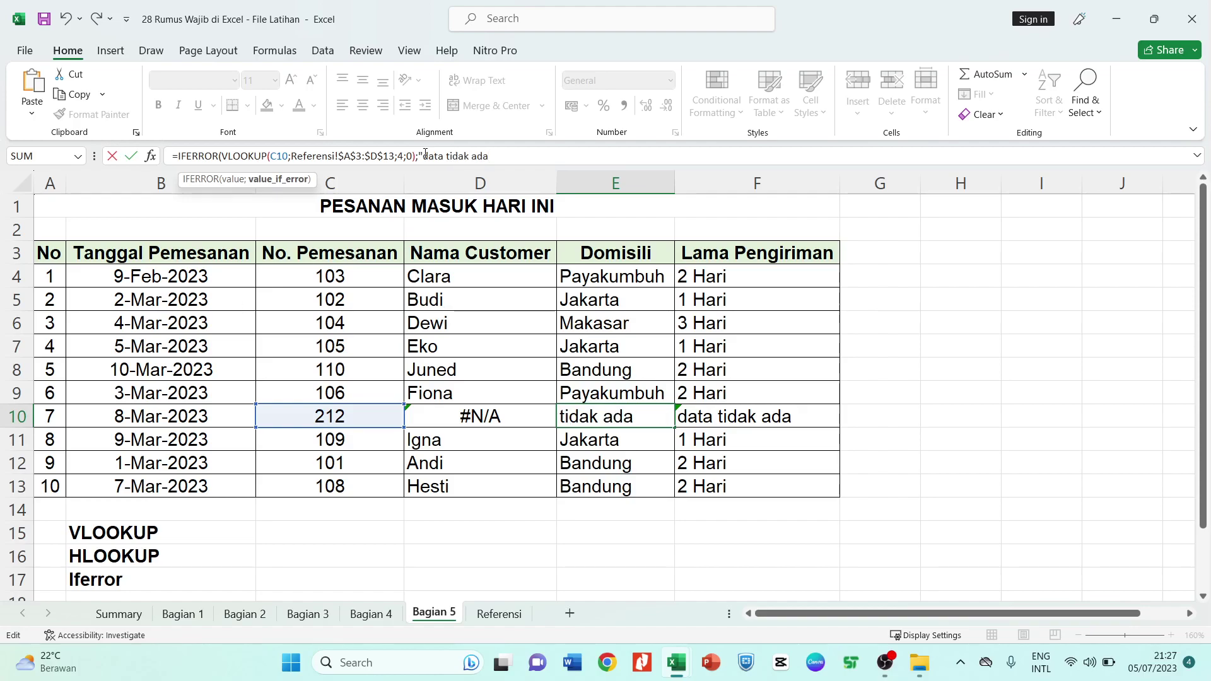
text("))
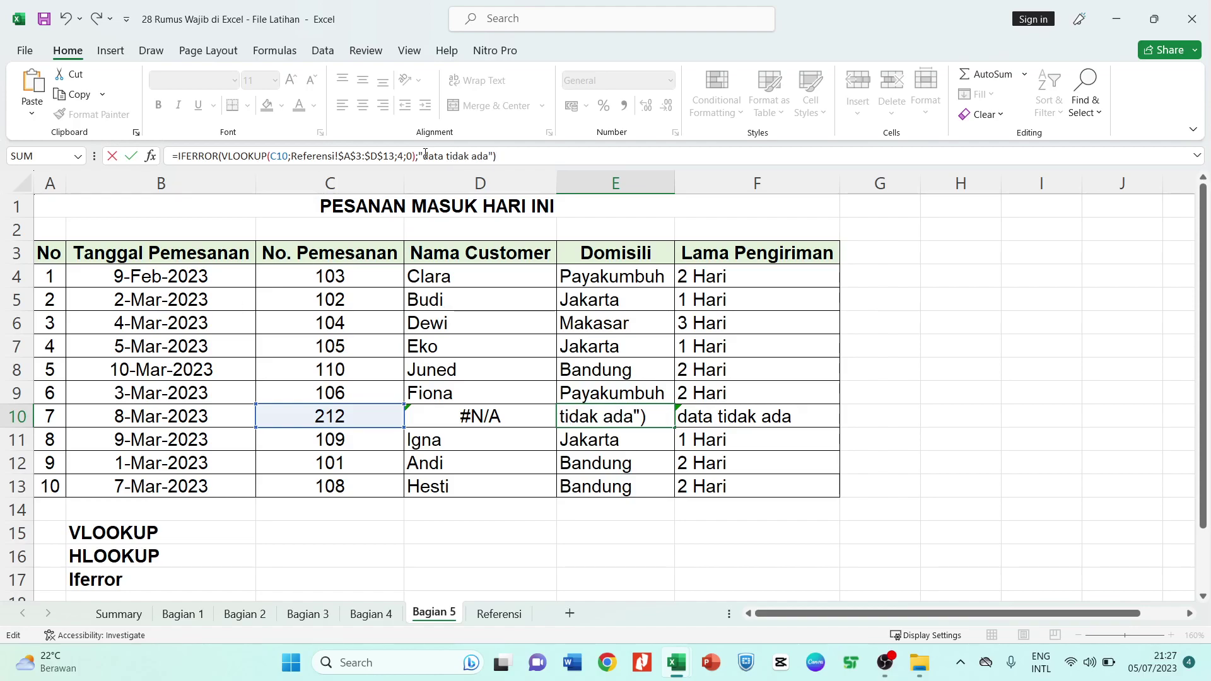
key(Return)
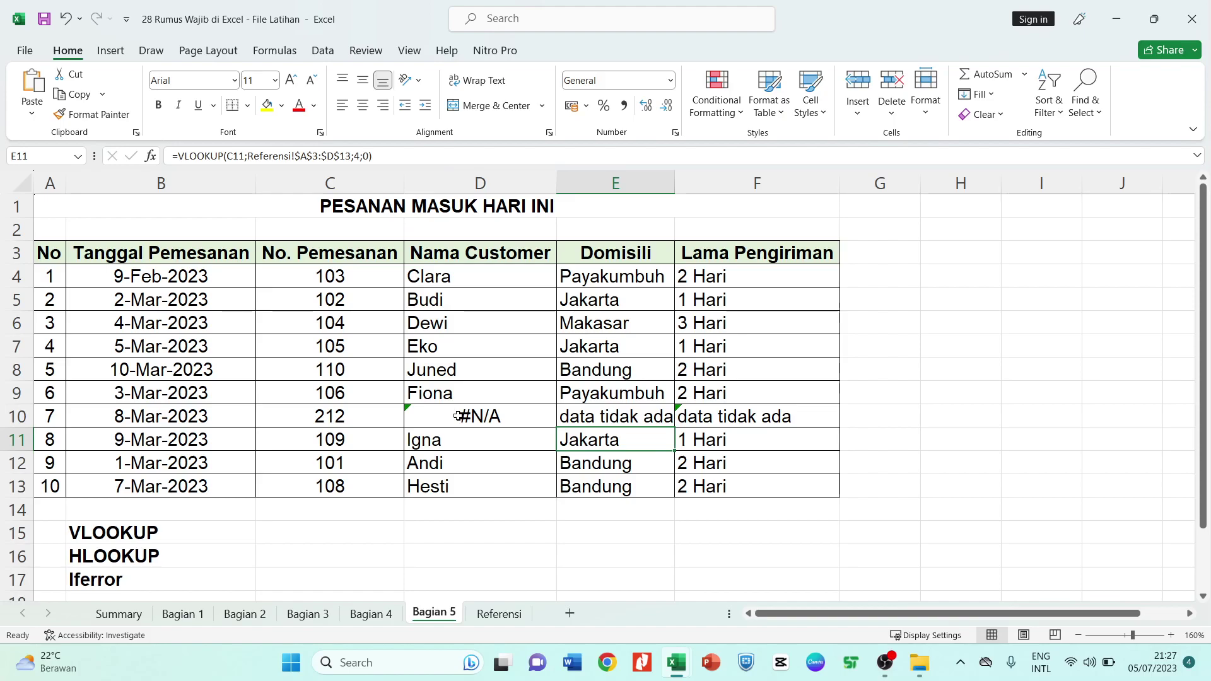
Wrap the Nama Customer VLOOKUP in D10 in IFERROR so that an error returns "data tidak ada"
key(Up)
key(Left)
click(178, 156)
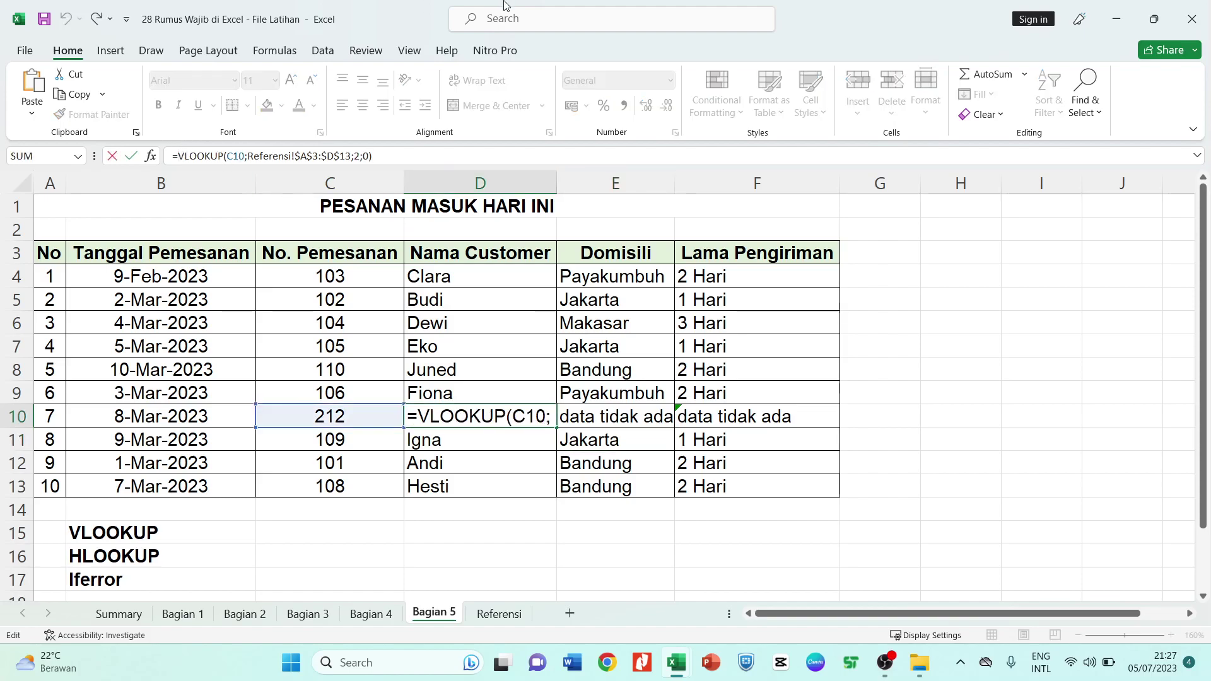
text(iferror)
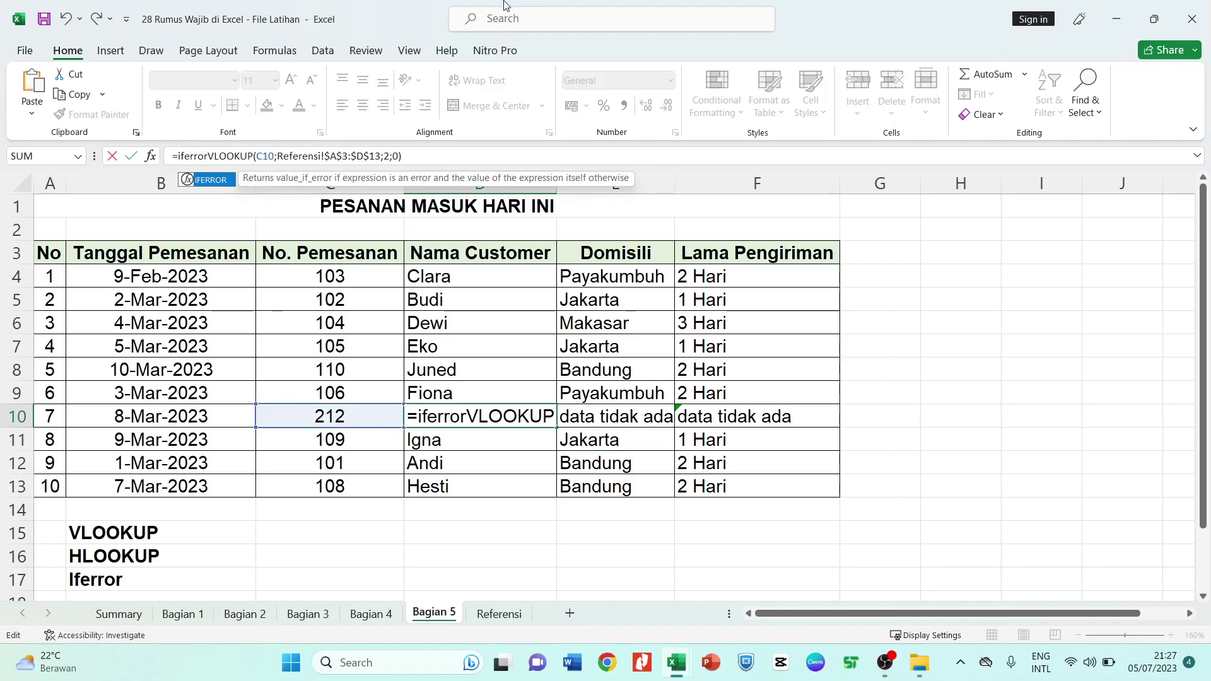
key(Tab)
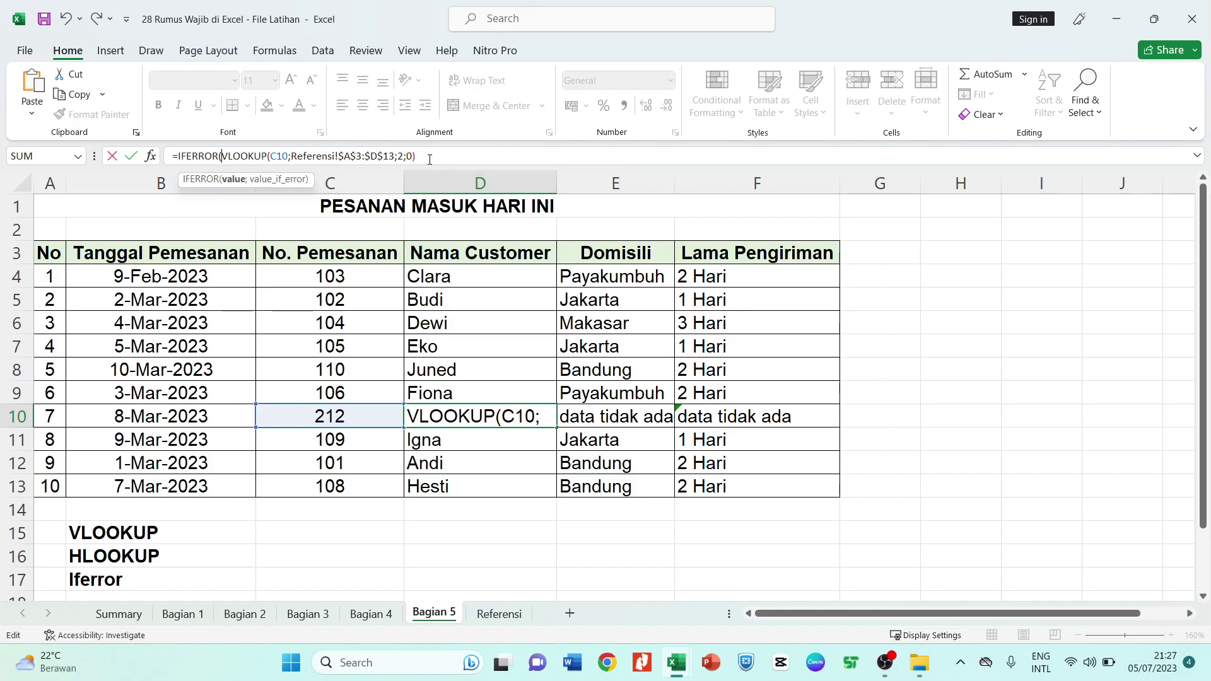
click(430, 160)
text(;)
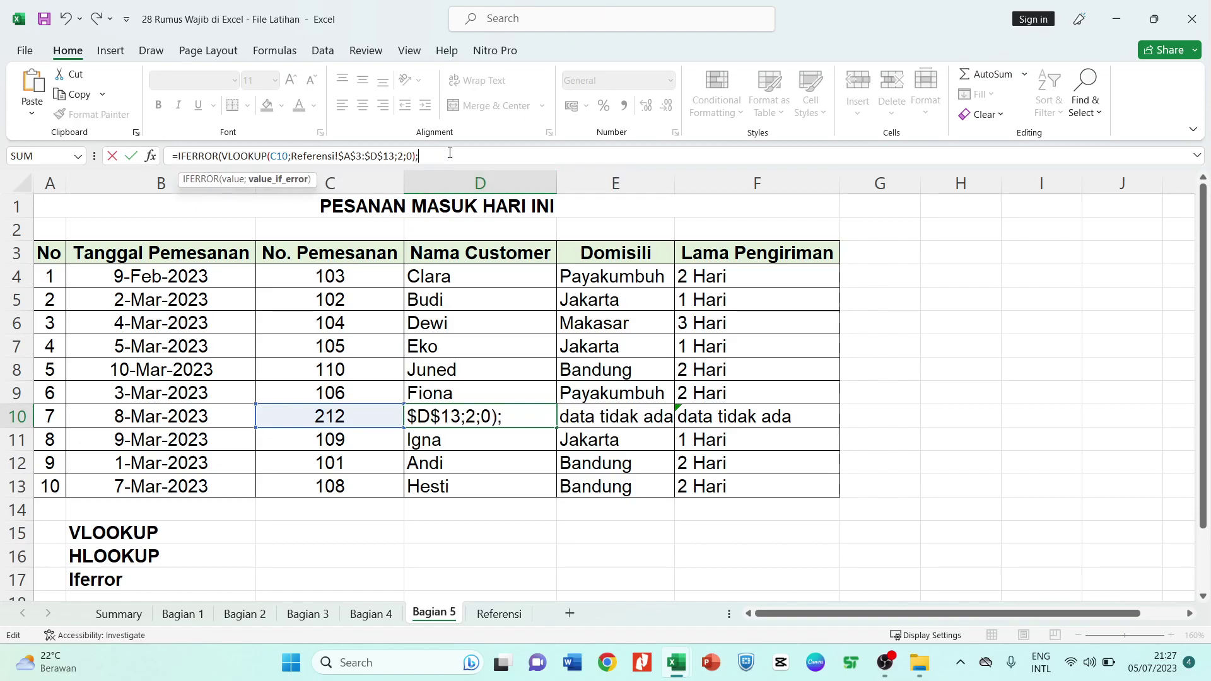
text("data ti)
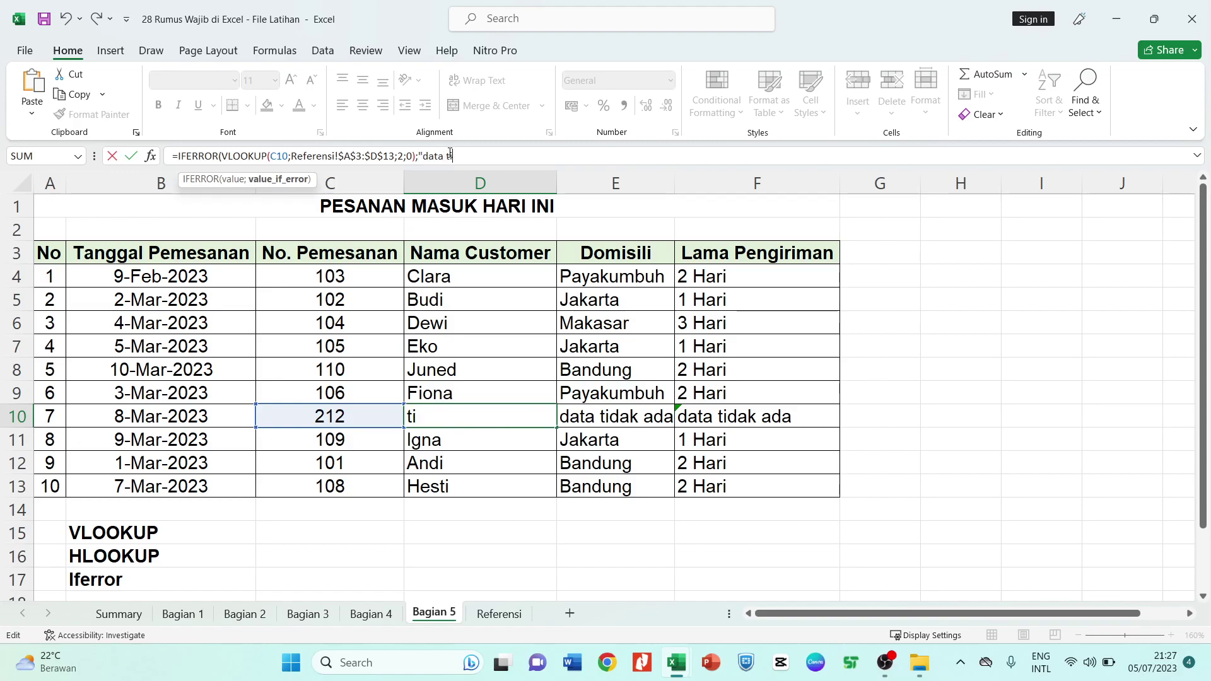
text(dak ada"))
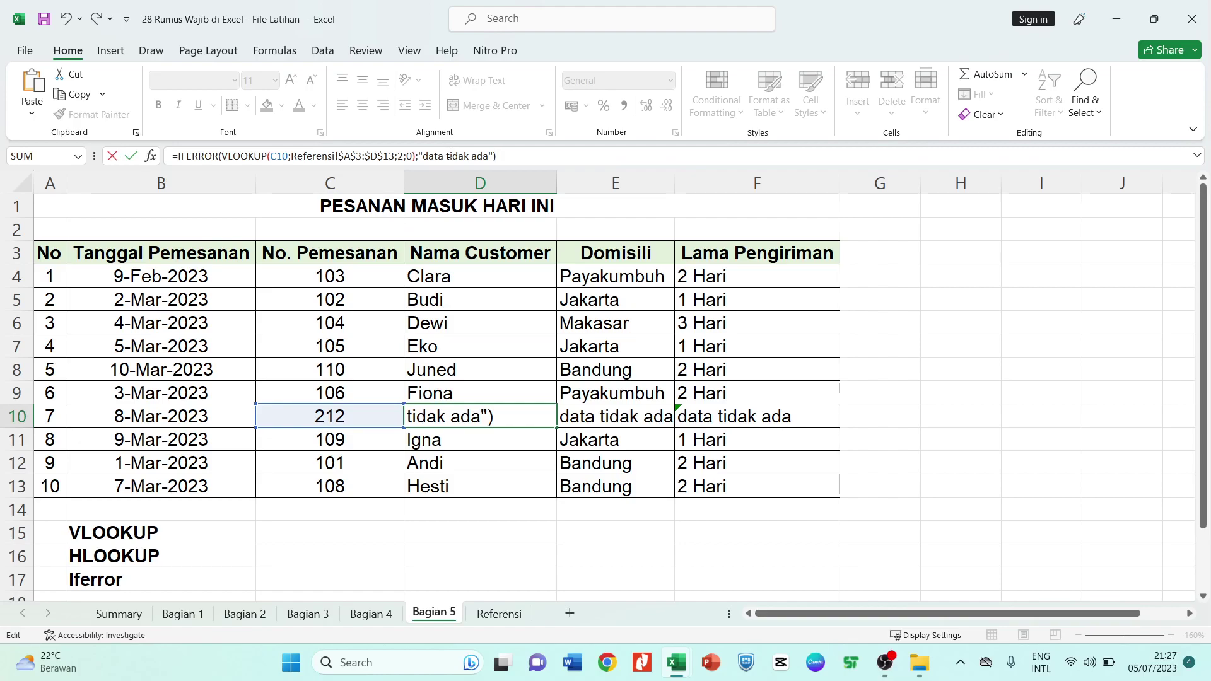
key(Return)
Review the finished Bagian 5 table and the Referensi sheet, and look back through Bagian 4, Bagian 3 and Bagian 2
click(681, 487)
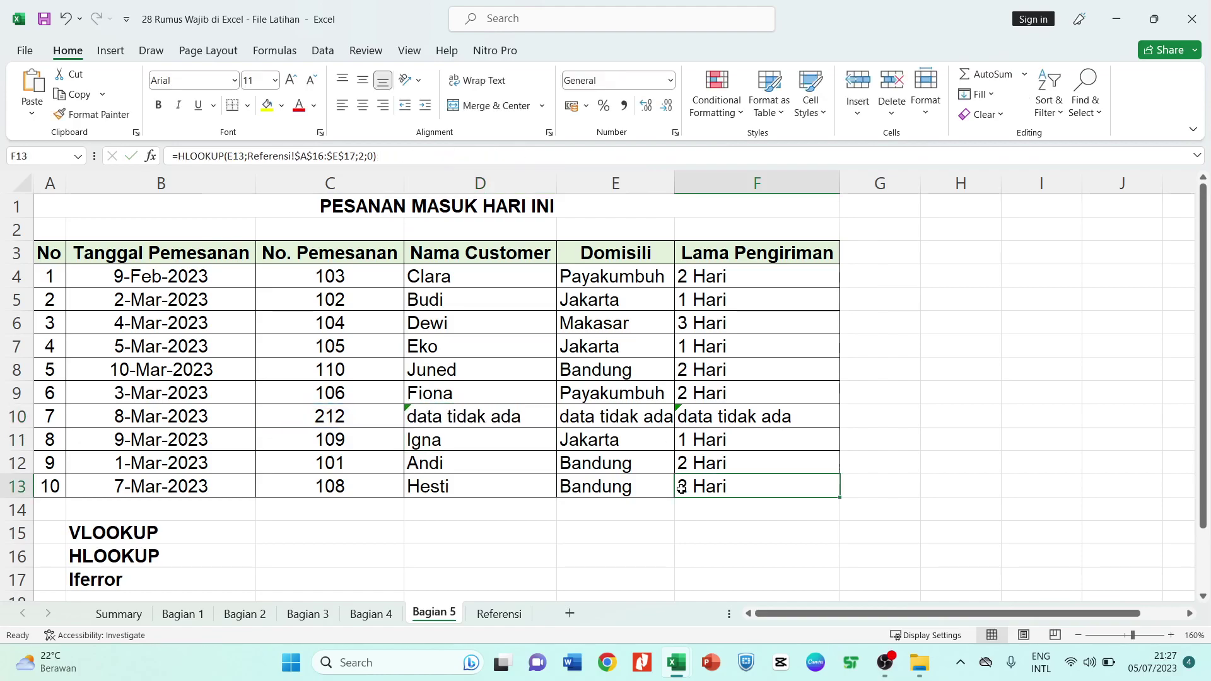
scroll(663, 419, down, 8)
scroll(643, 440, up, 4)
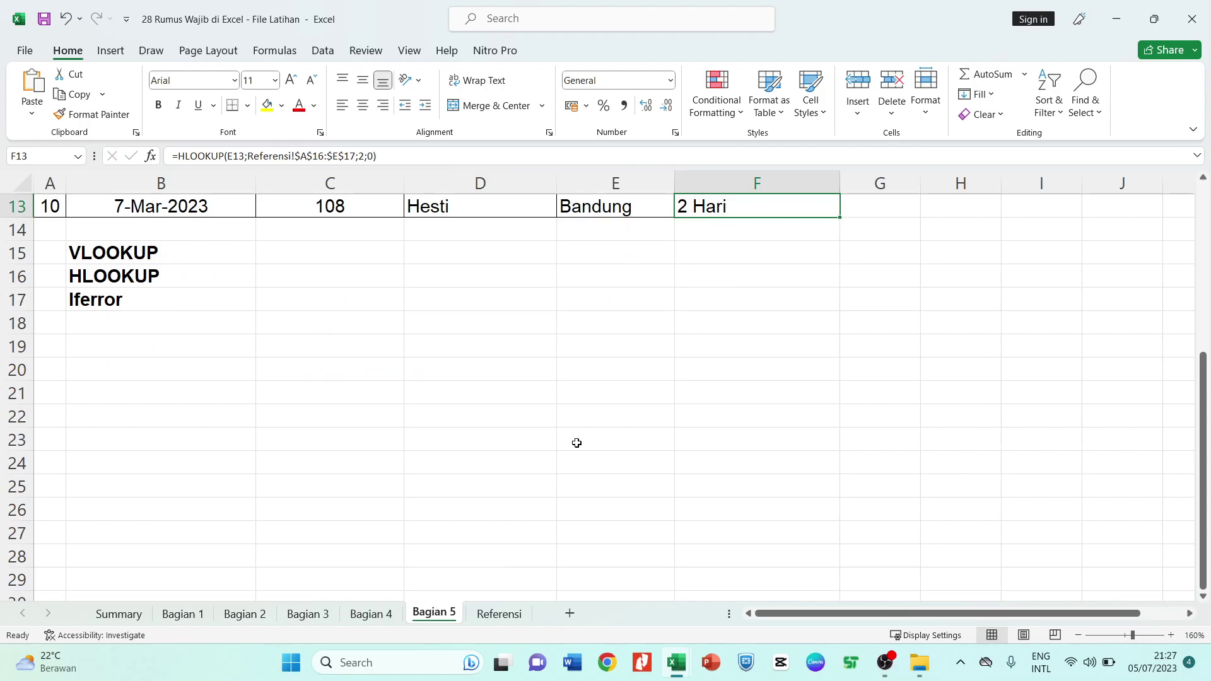
scroll(513, 432, up, 2)
scroll(513, 432, up, 1)
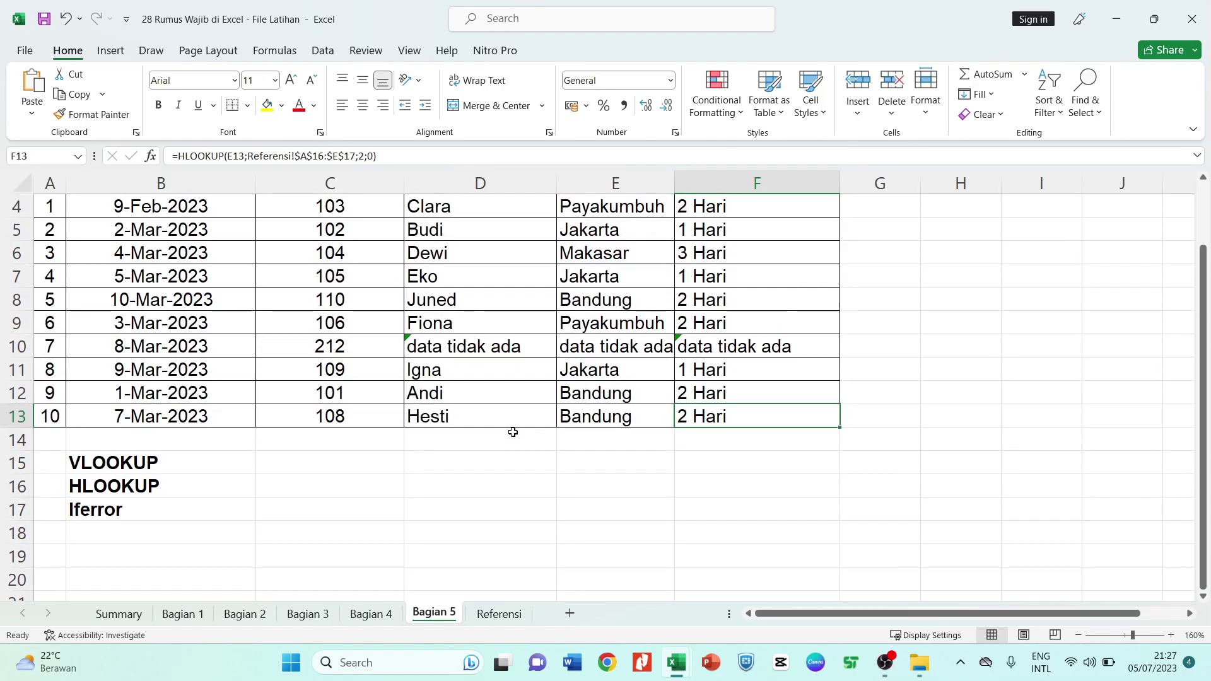
click(489, 614)
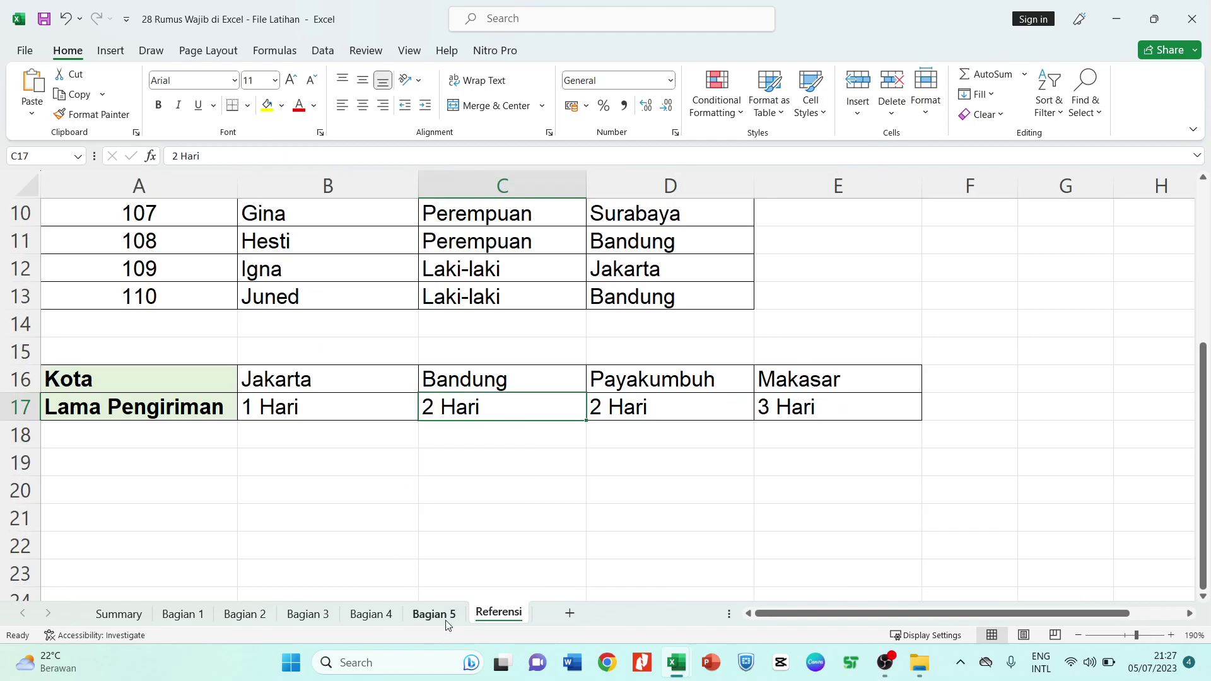
click(442, 618)
click(386, 617)
click(435, 616)
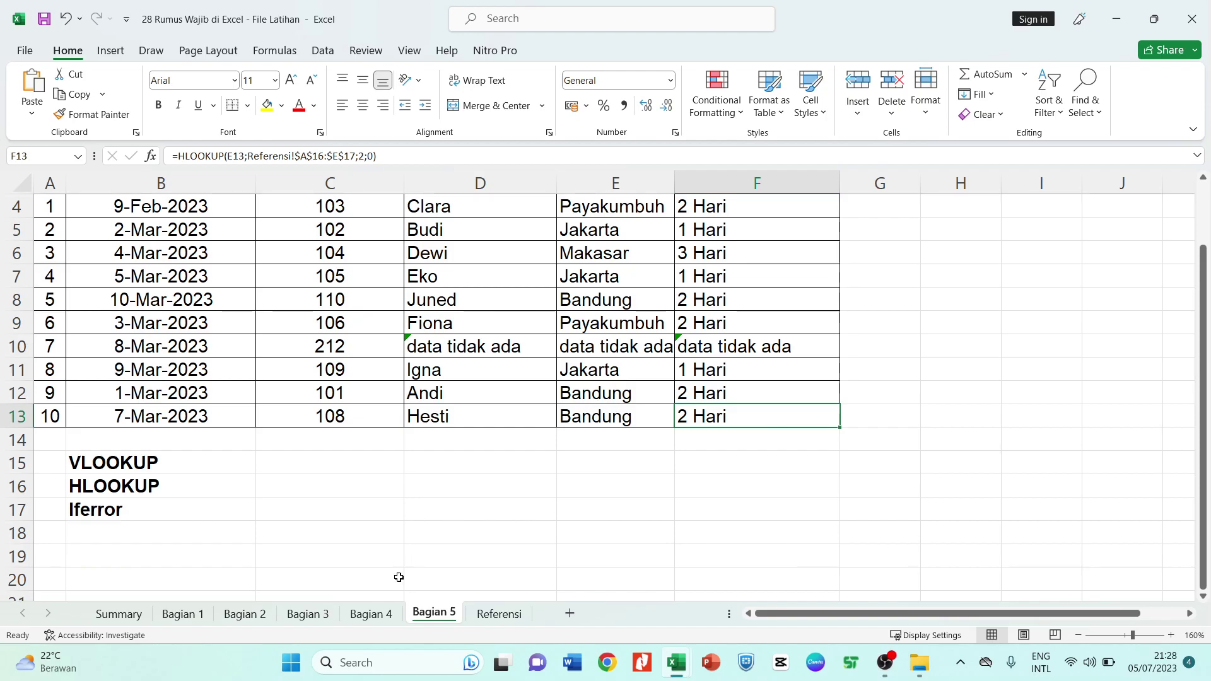
click(369, 620)
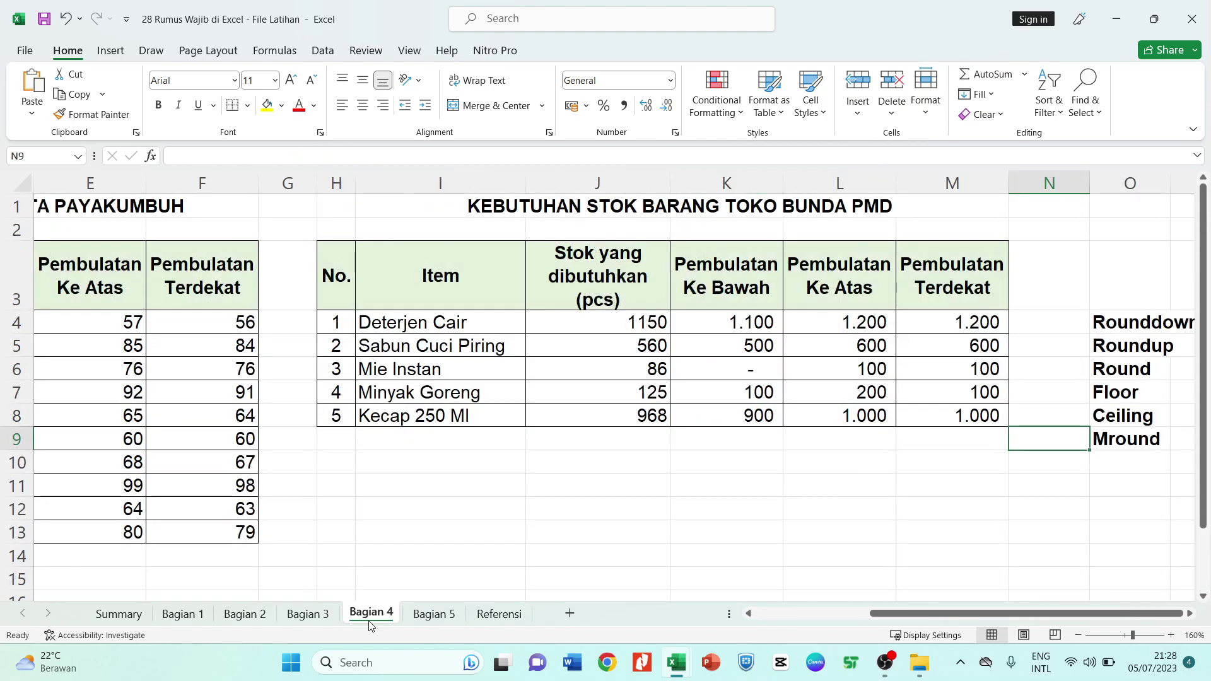
click(304, 620)
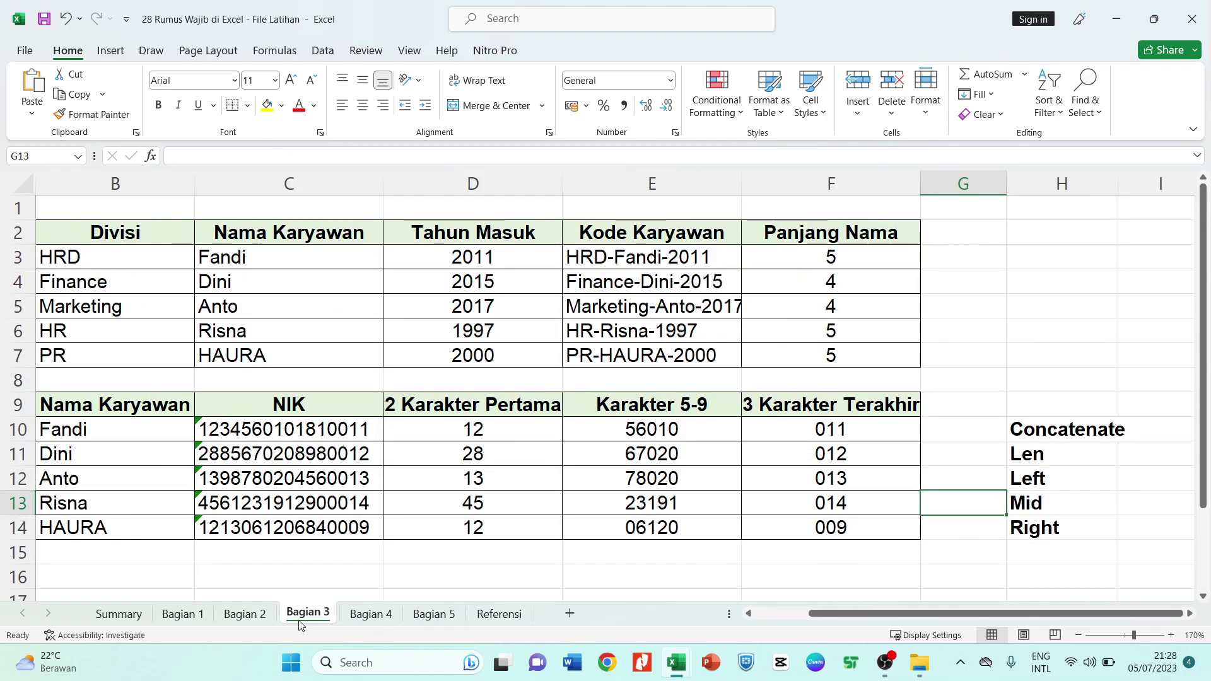
click(258, 617)
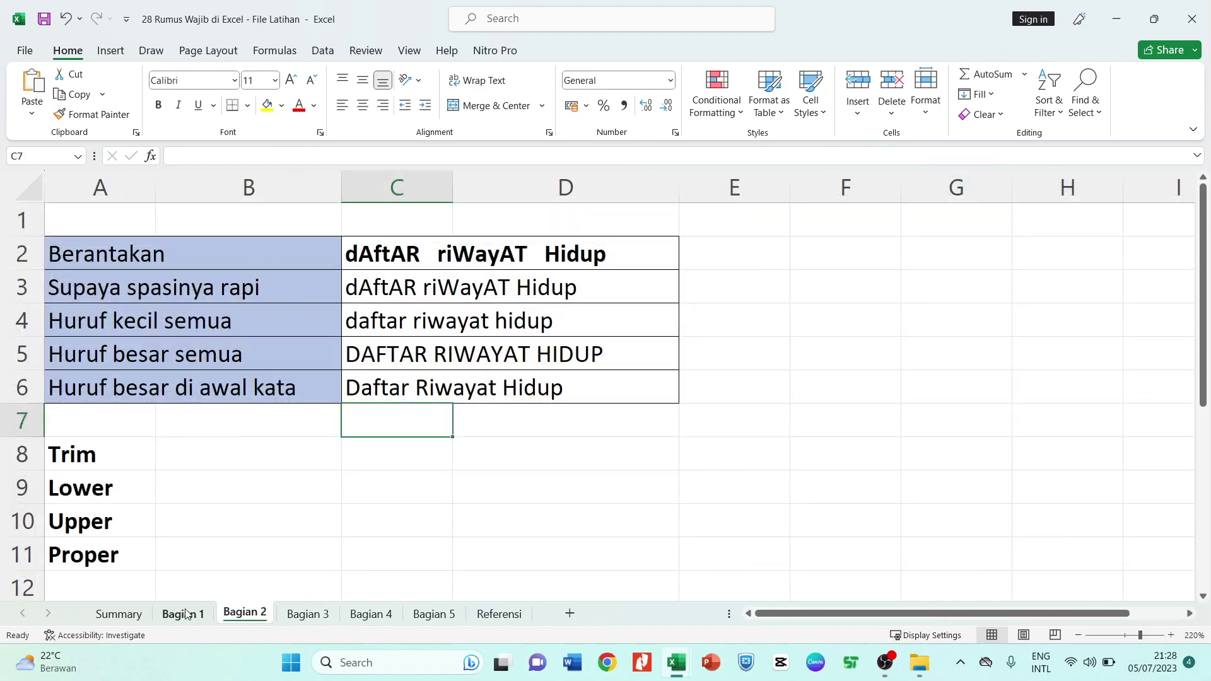
On the Summary sheet, mark Bagian 3, Bagian 4 and Bagian 5 as "selesai" in column D
click(120, 615)
scroll(287, 458, down, 3)
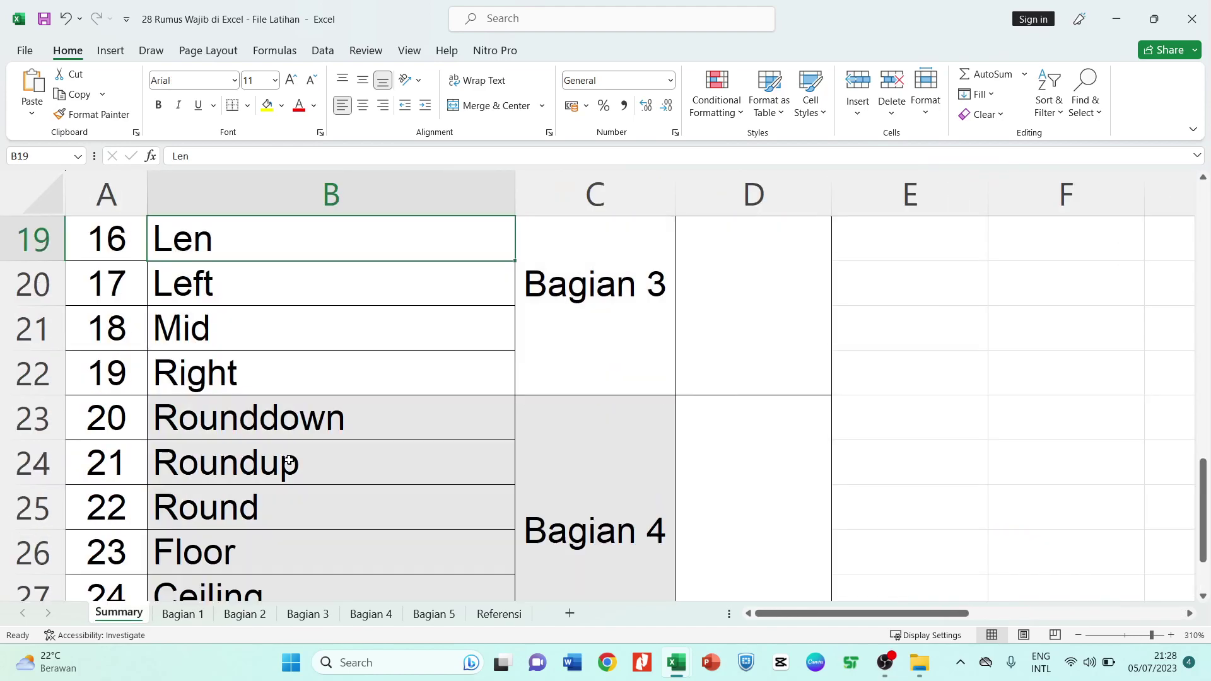
scroll(806, 428, up, 4)
click(756, 530)
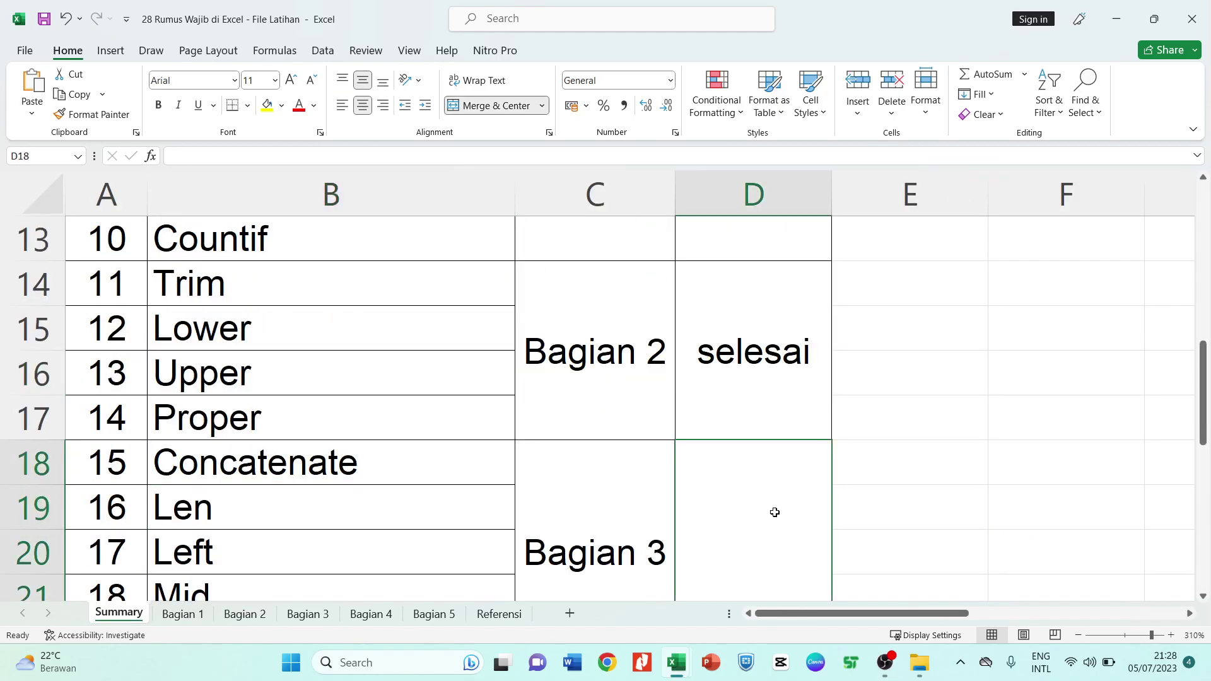
text(sels)
key(BackSpace)
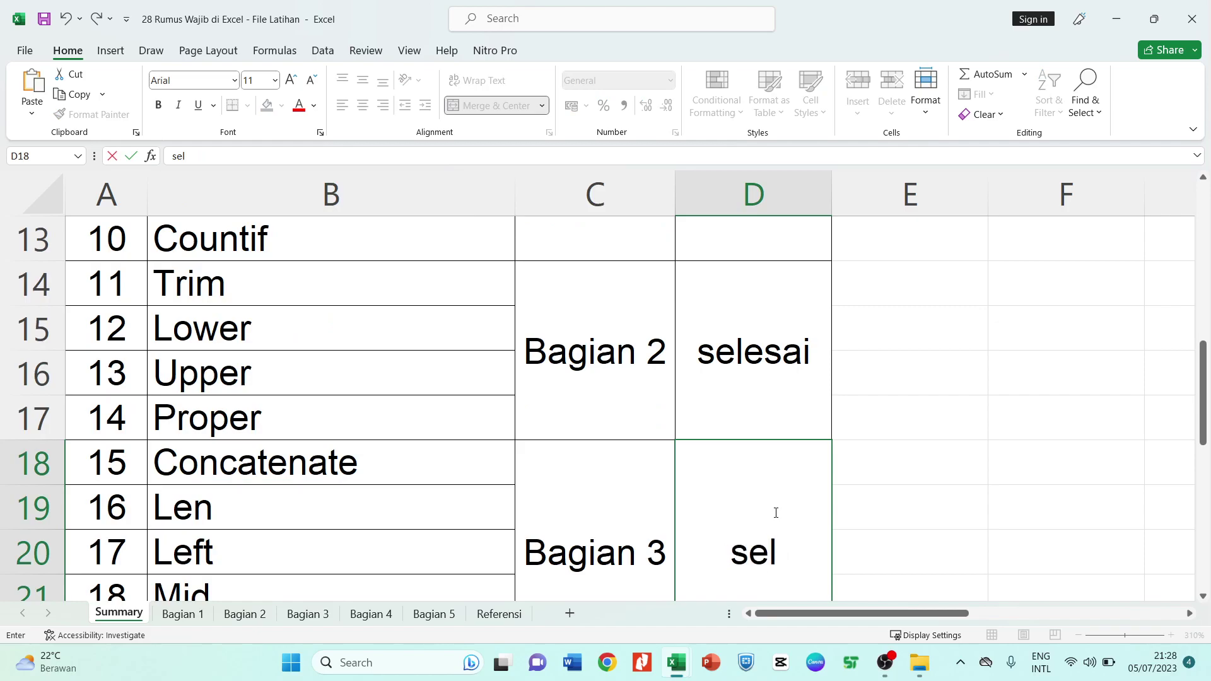
text(e)
key(Return)
text(se)
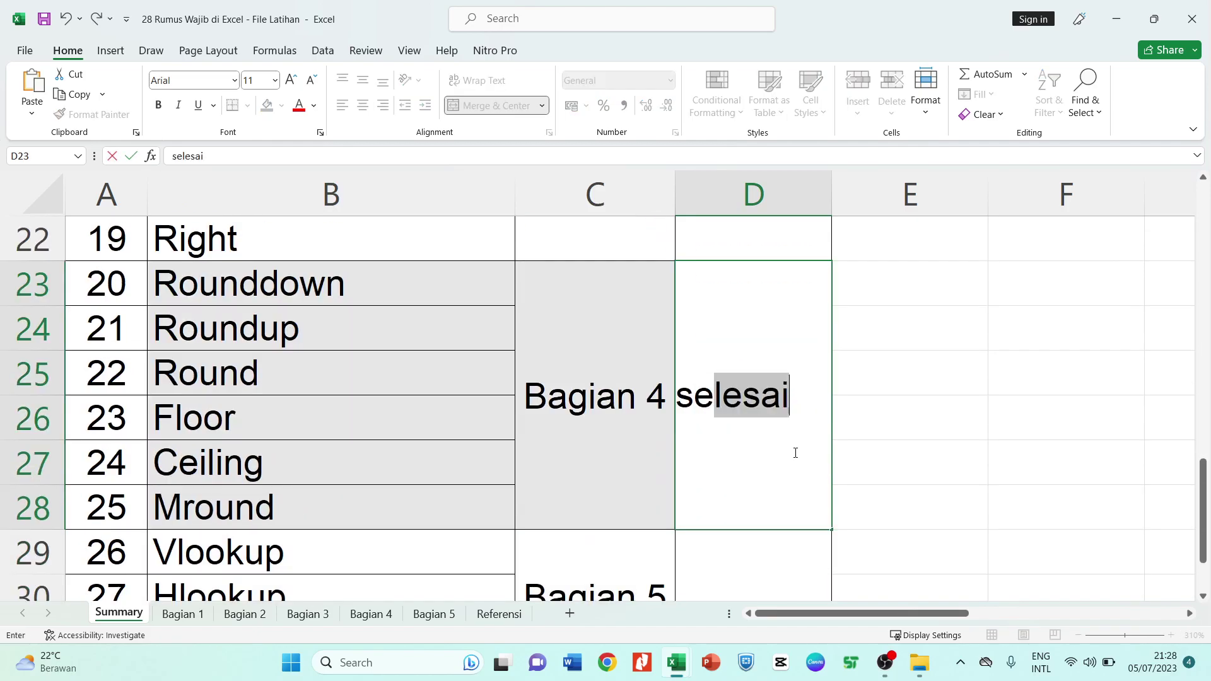
key(Return)
scroll(794, 452, down, 1)
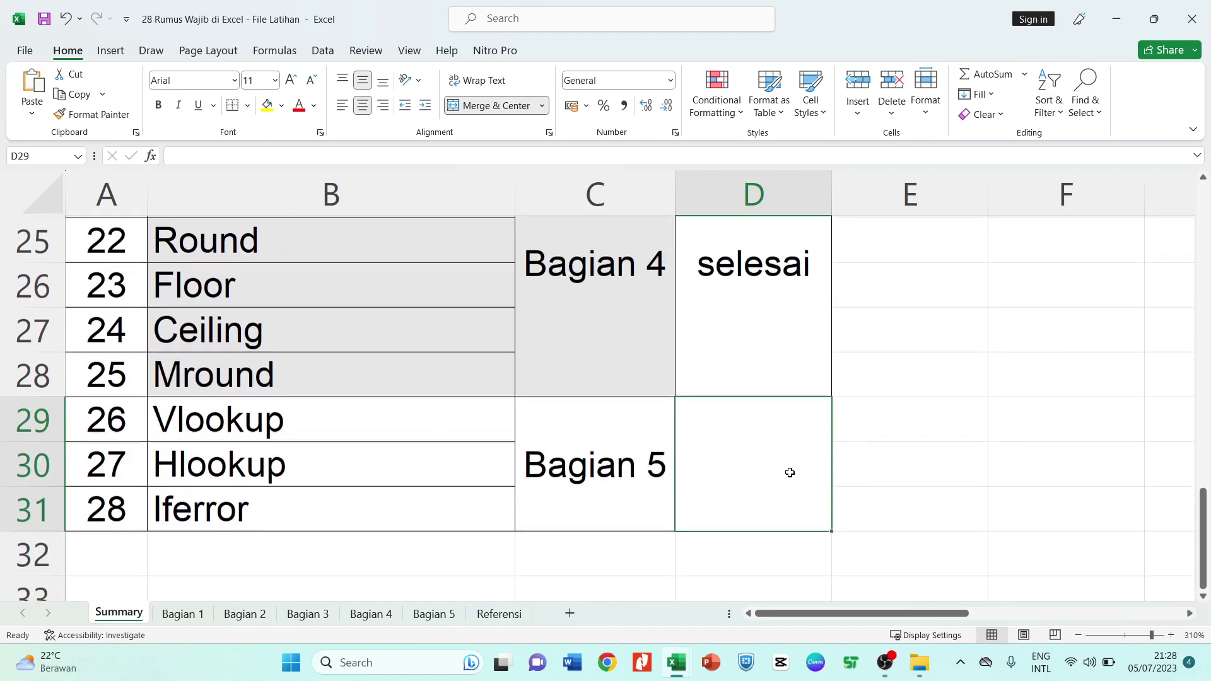
text(se)
key(Return)
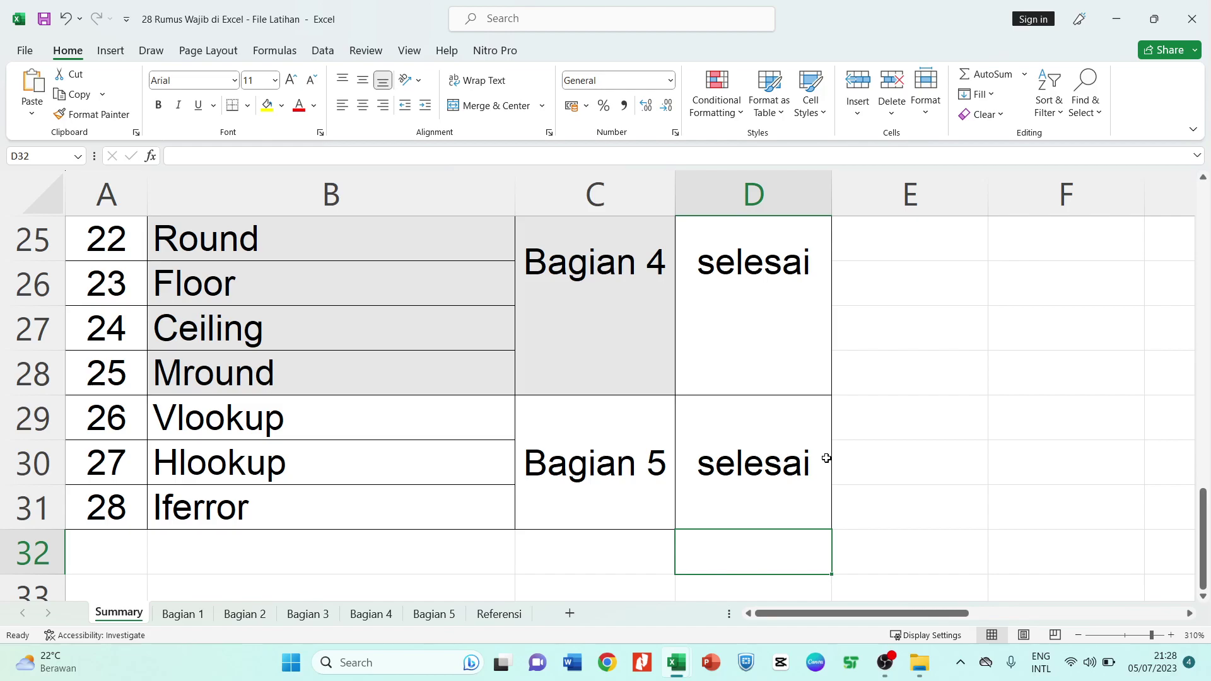
click(885, 670)
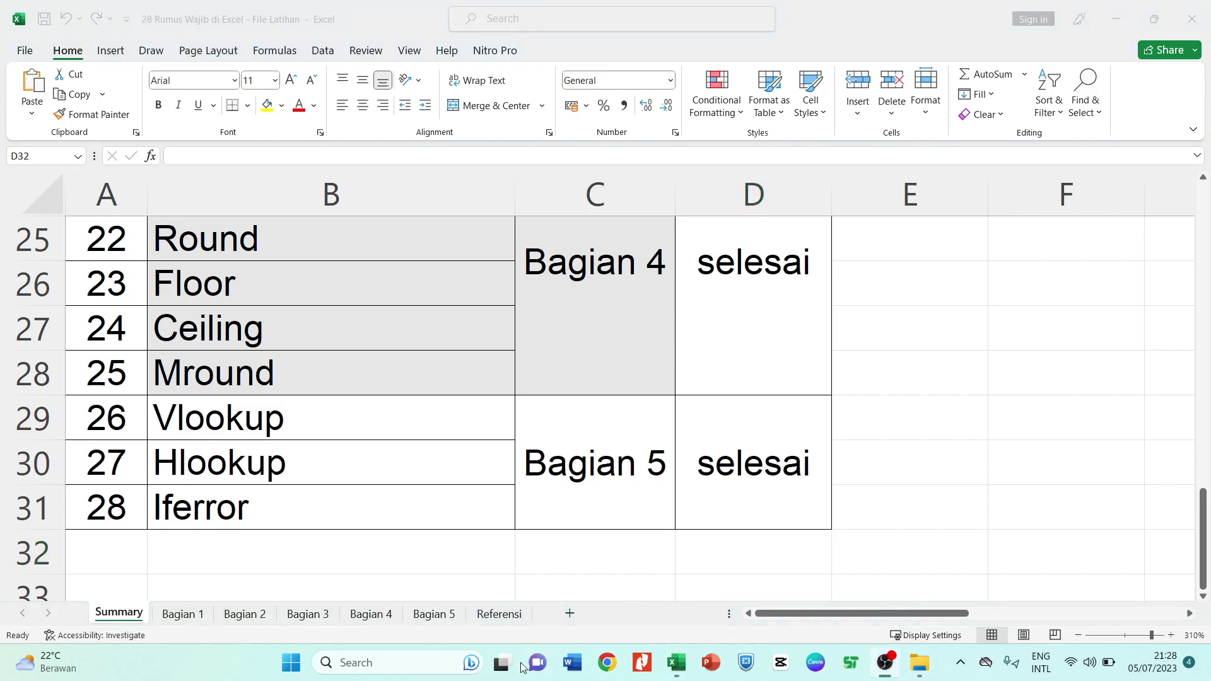